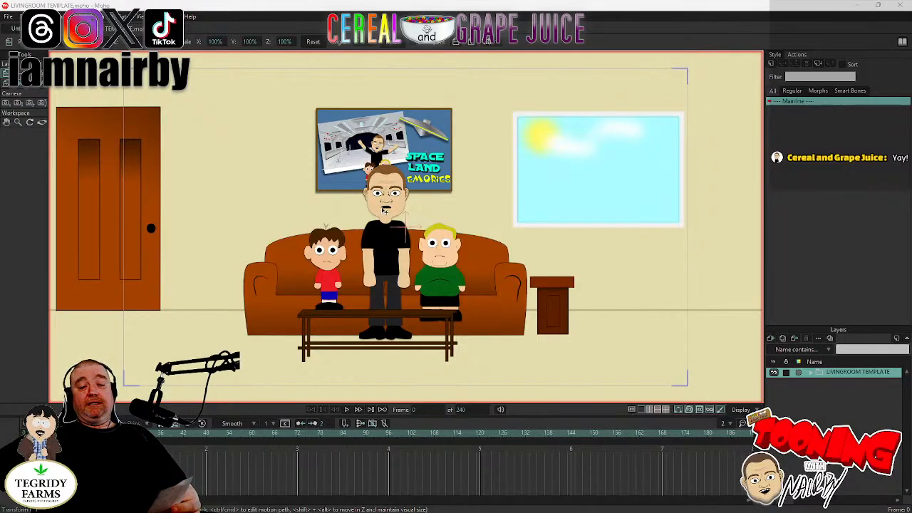
# Preview the living room frame up close on the standing man's face, and delete his 7175 layer from THE 3 OF US group.
pyautogui.click(808, 373)
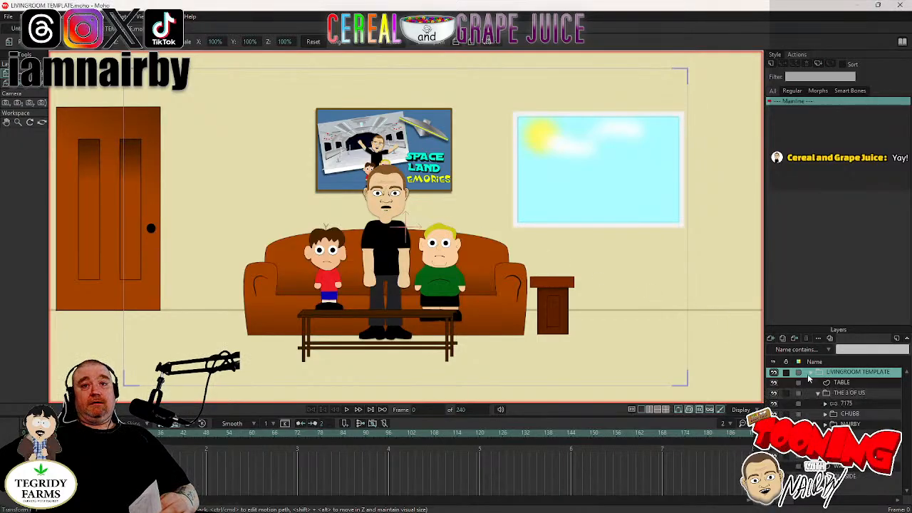
pyautogui.click(849, 403)
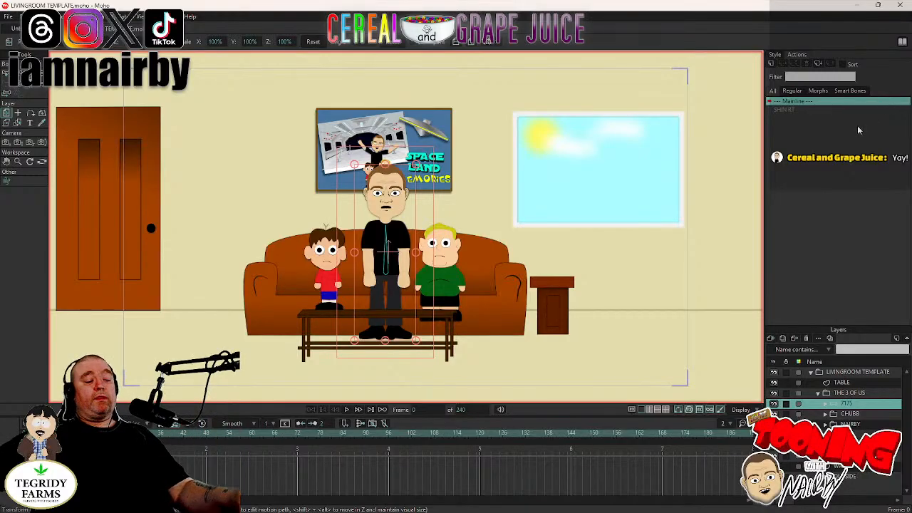
pyautogui.hotkey('ctrl', 'r')
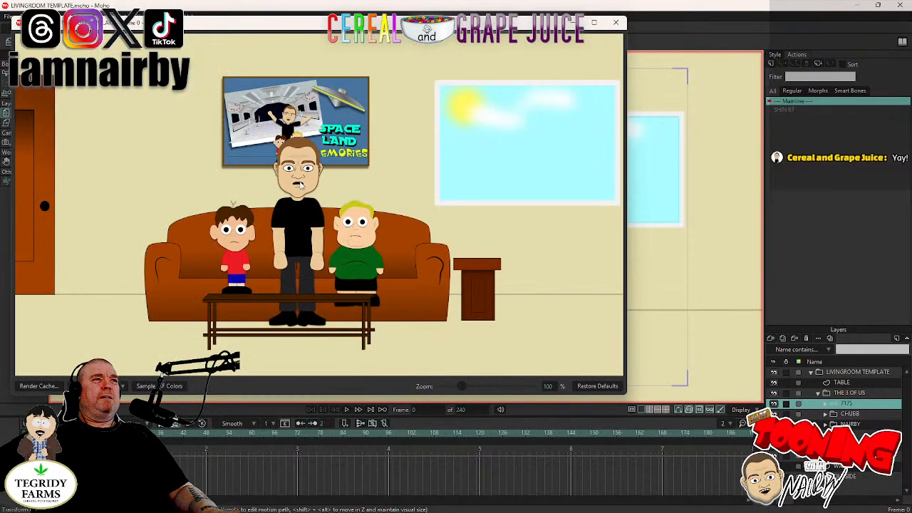
pyautogui.scroll(5, 315, 184)
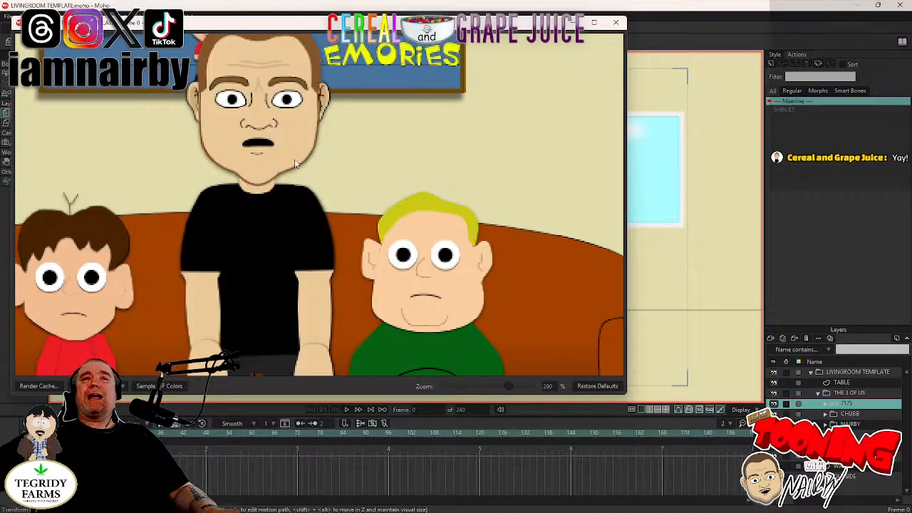
pyautogui.click(616, 22)
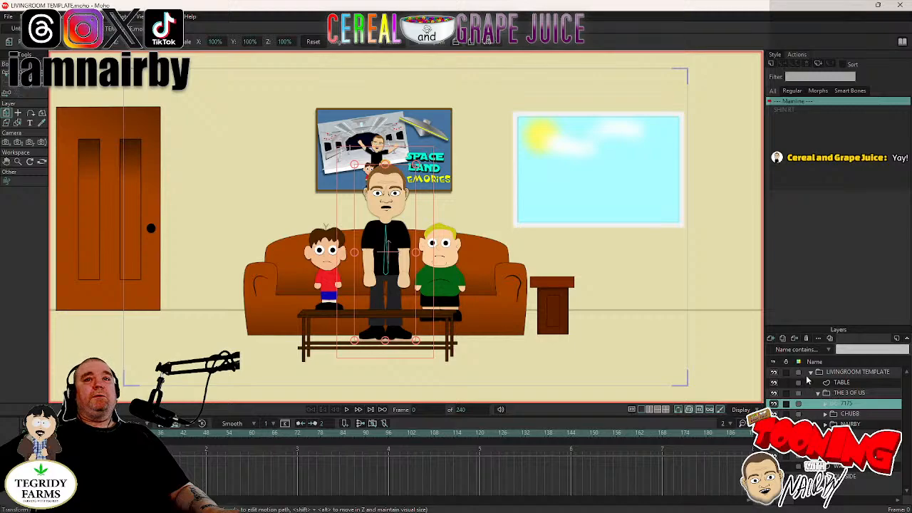
pyautogui.click(806, 338)
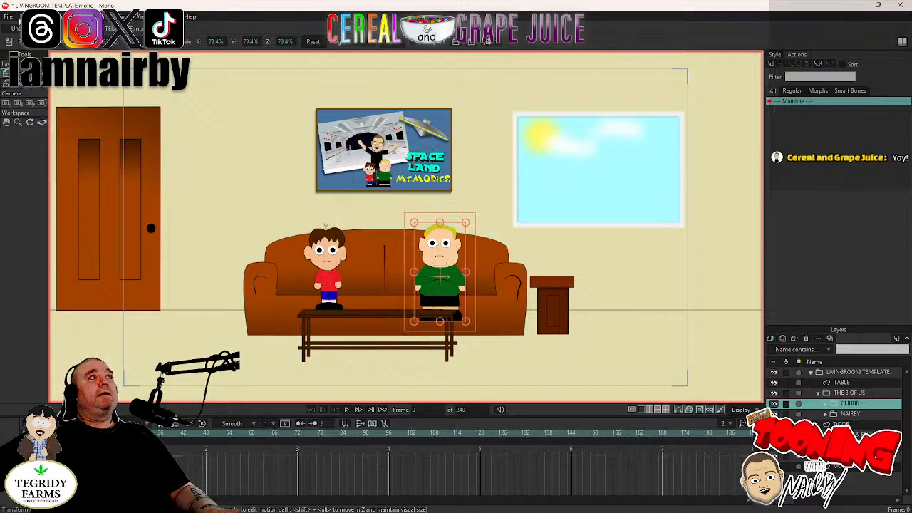
# Set the project to 1080p HDTV (1920x1080) at 30 fps, store those settings as defaults, and save the file.
pyautogui.click(9, 16)
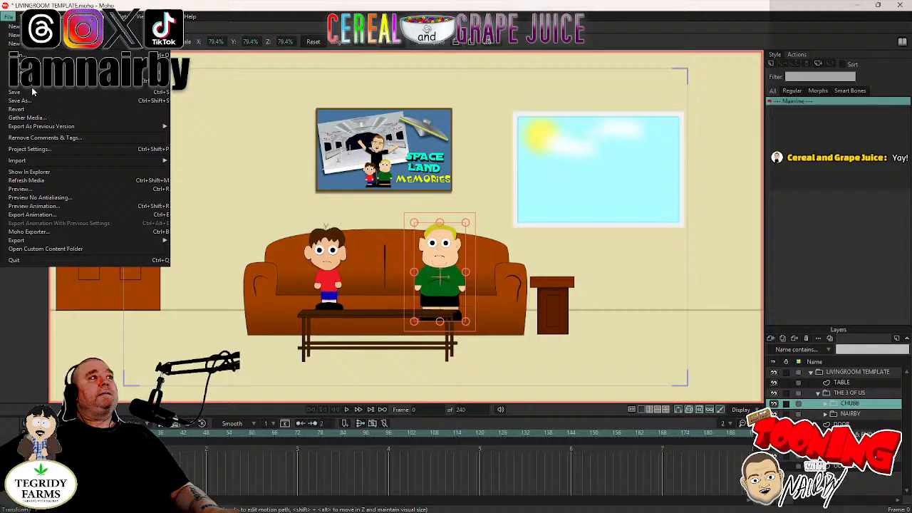
pyautogui.click(38, 150)
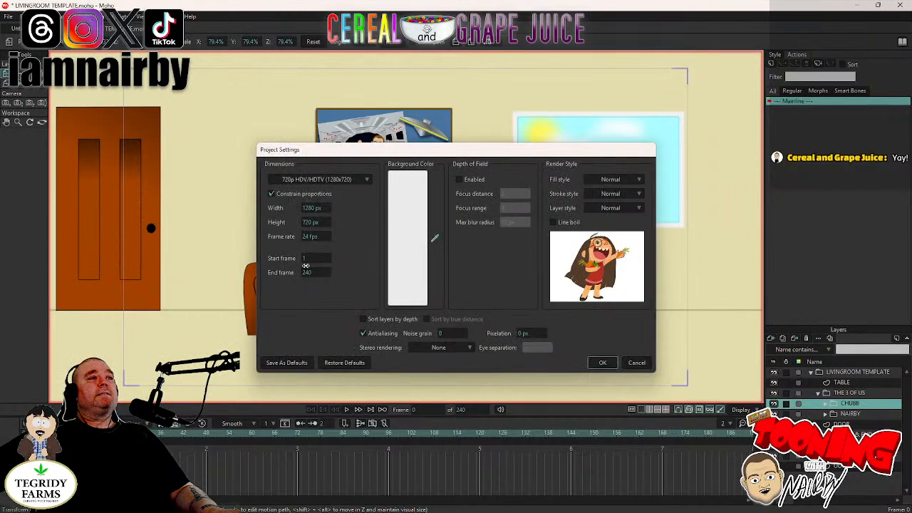
pyautogui.moveTo(314, 237); pyautogui.dragTo(343, 237)
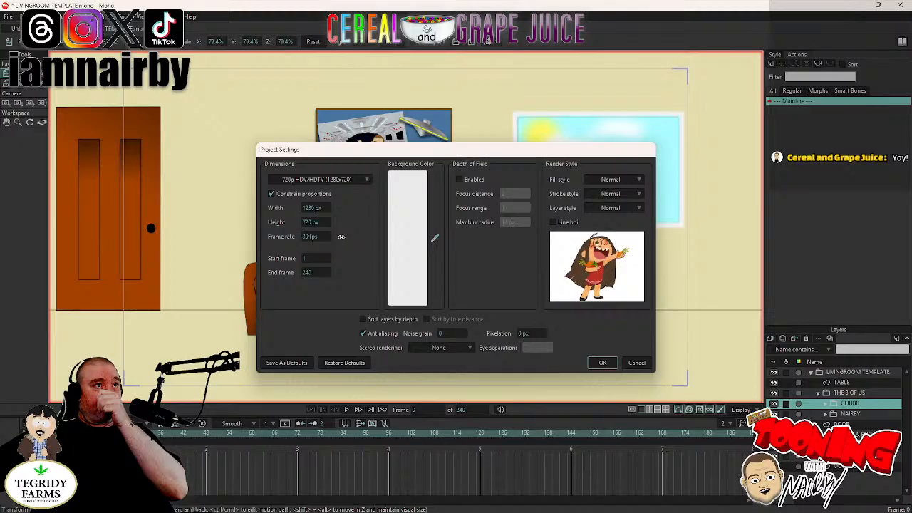
pyautogui.click(310, 181)
pyautogui.click(336, 261)
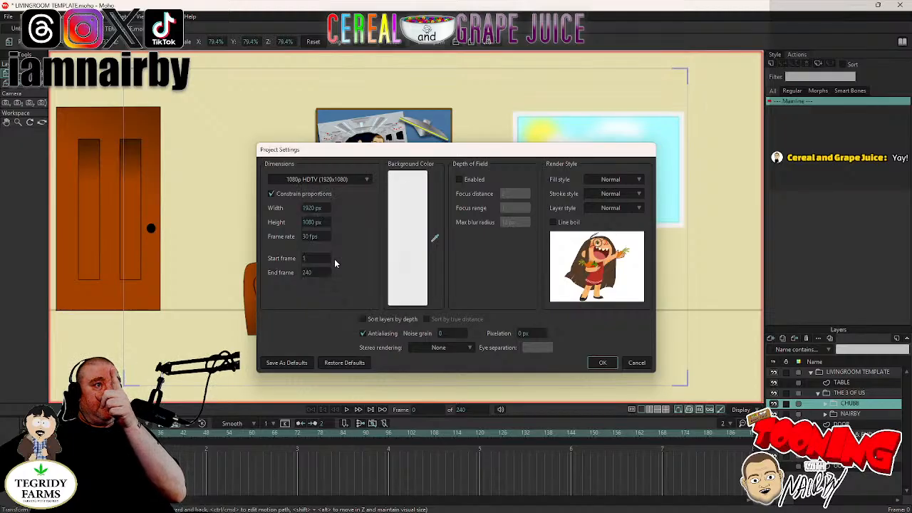
pyautogui.click(287, 363)
pyautogui.click(603, 363)
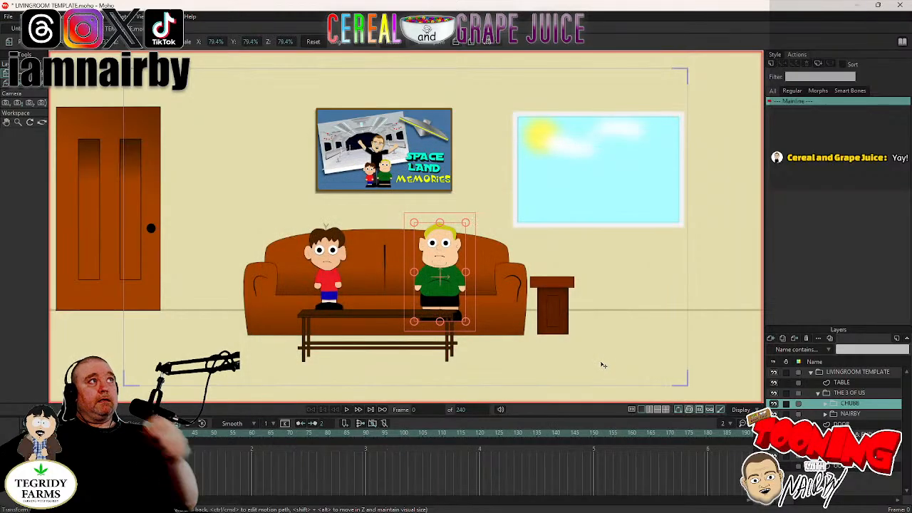
pyautogui.hotkey('ctrl', 's')
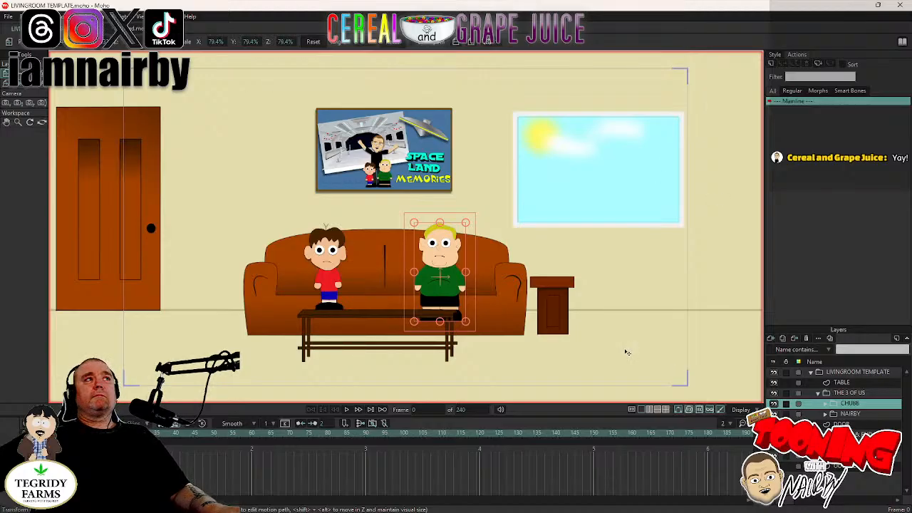
# Open 7175.moho and copy its whole 7175 character layer.
pyautogui.click(8, 16)
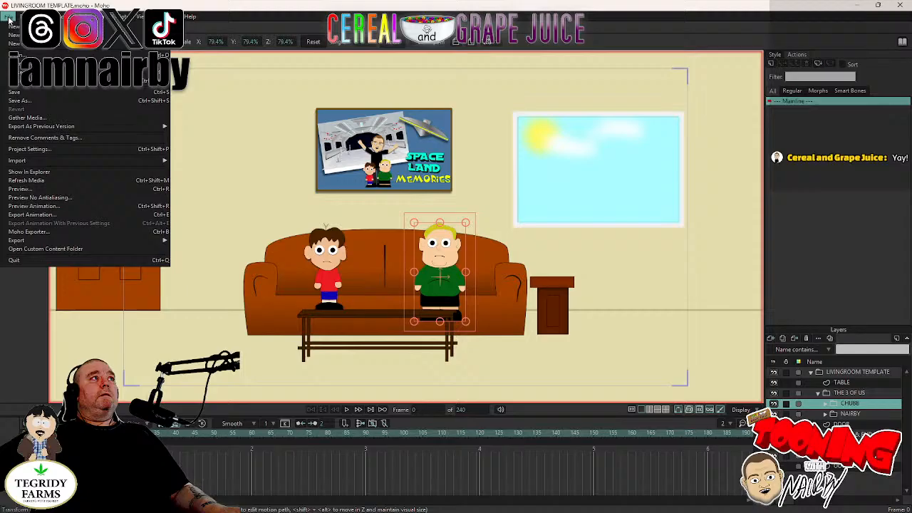
pyautogui.click(21, 57)
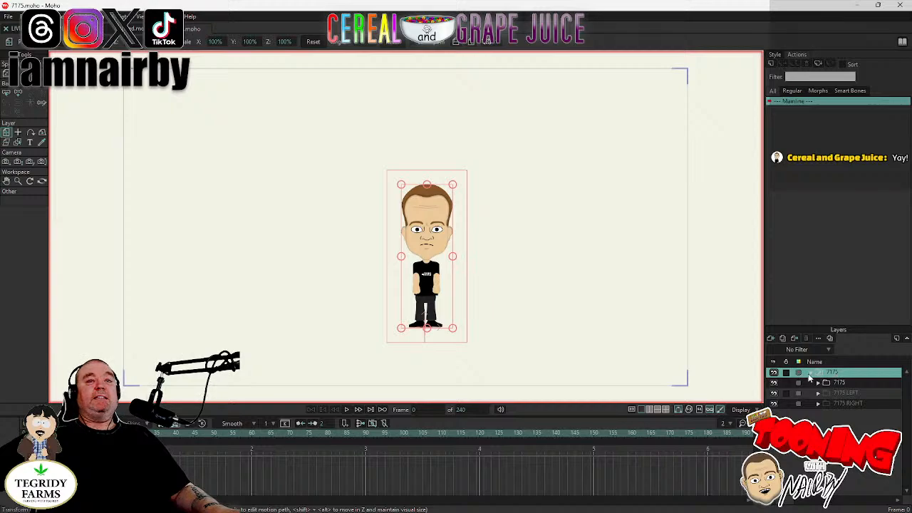
pyautogui.click(811, 373)
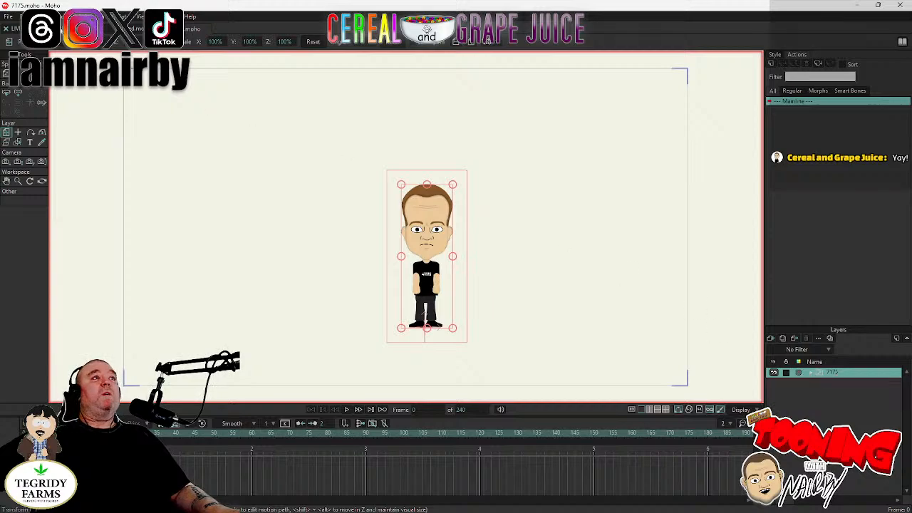
pyautogui.click(26, 16)
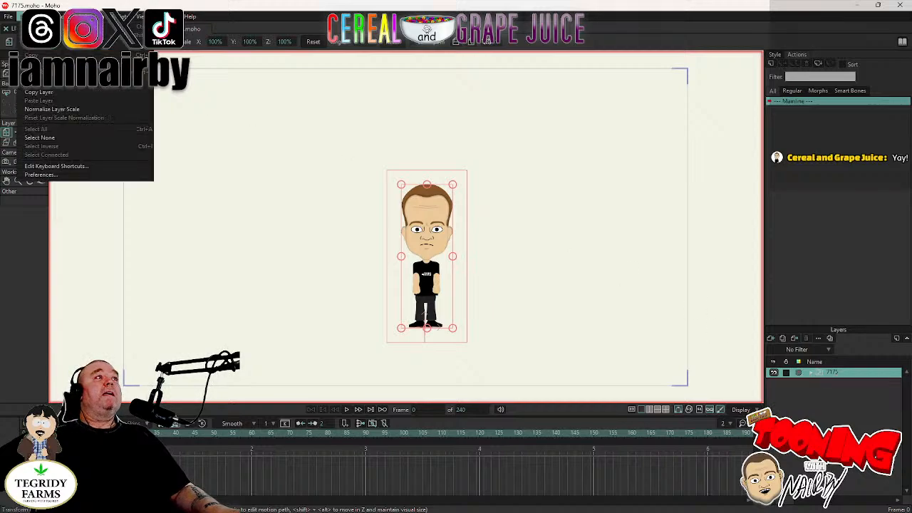
pyautogui.click(56, 92)
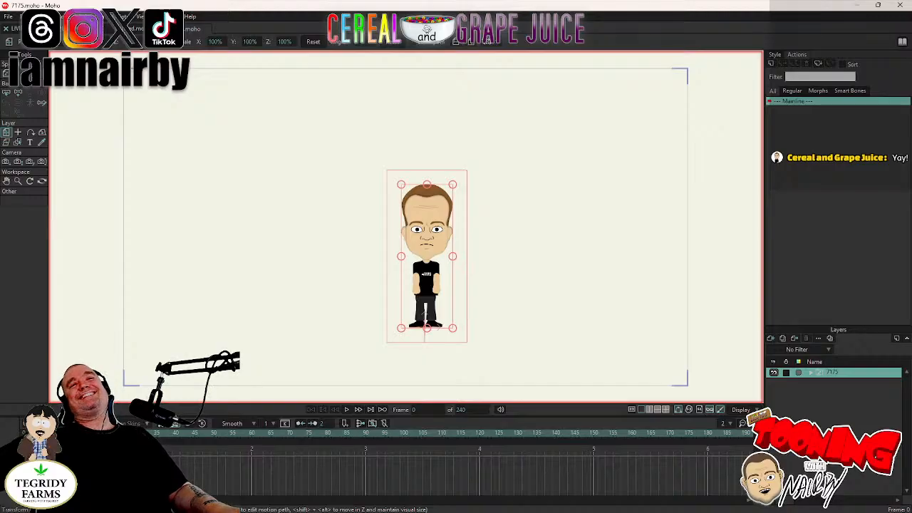
# Open ME SHOW HOST.moho and return to the LIVINGROOM TEMPLATE document.
pyautogui.click(8, 17)
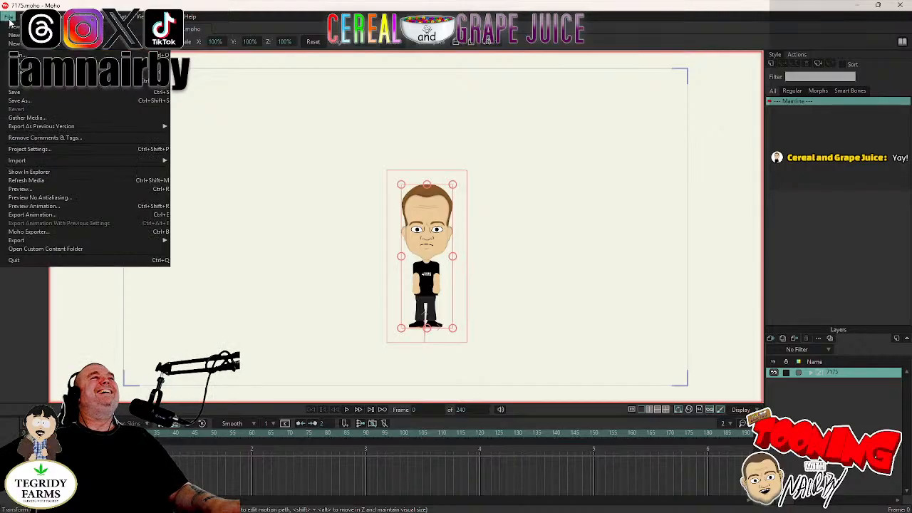
pyautogui.click(24, 54)
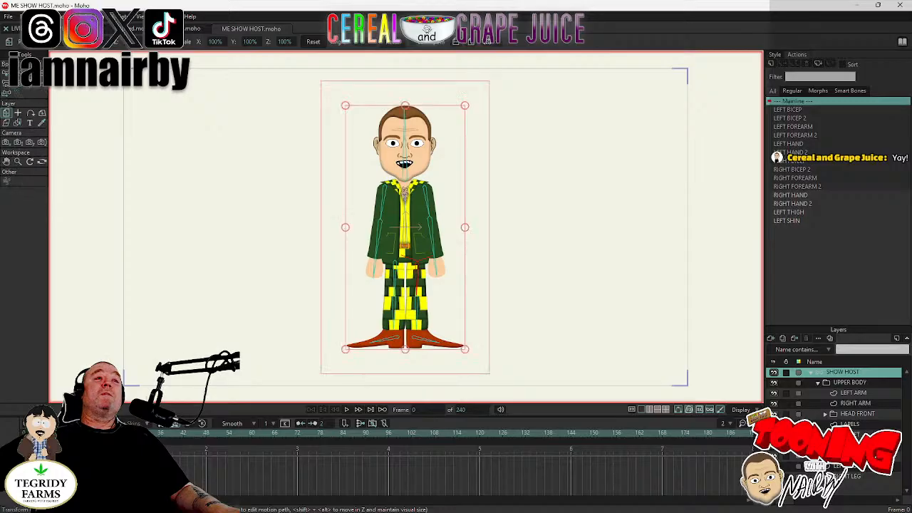
pyautogui.click(5, 31)
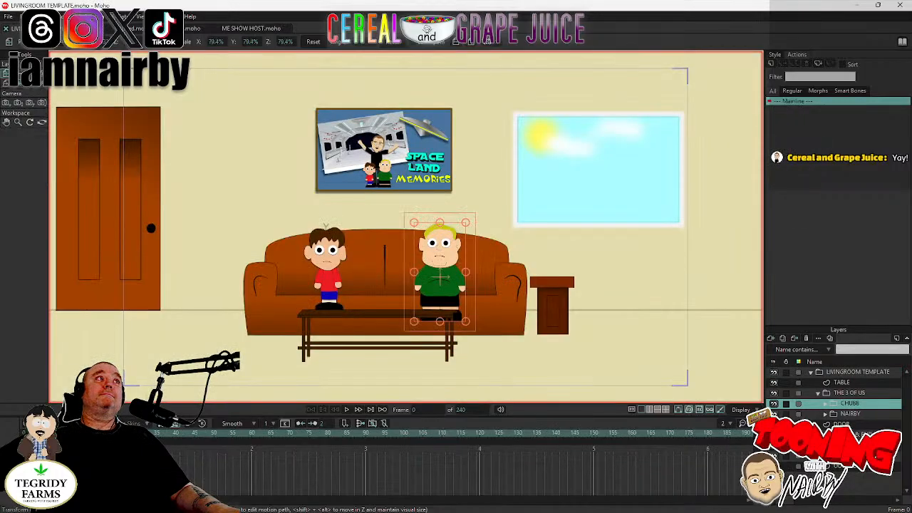
# Undo the project settings change and the deletion of the 7175 layer in the living room scene.
pyautogui.click(20, 16)
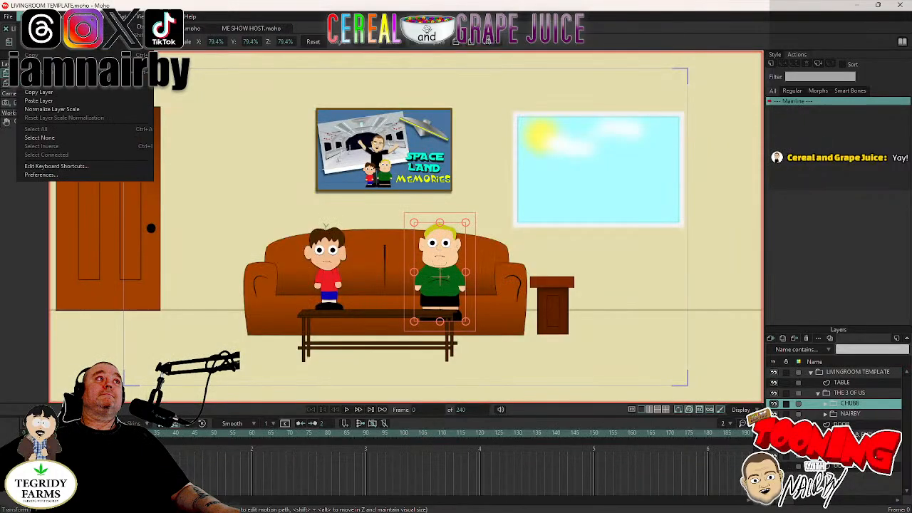
pyautogui.click(43, 27)
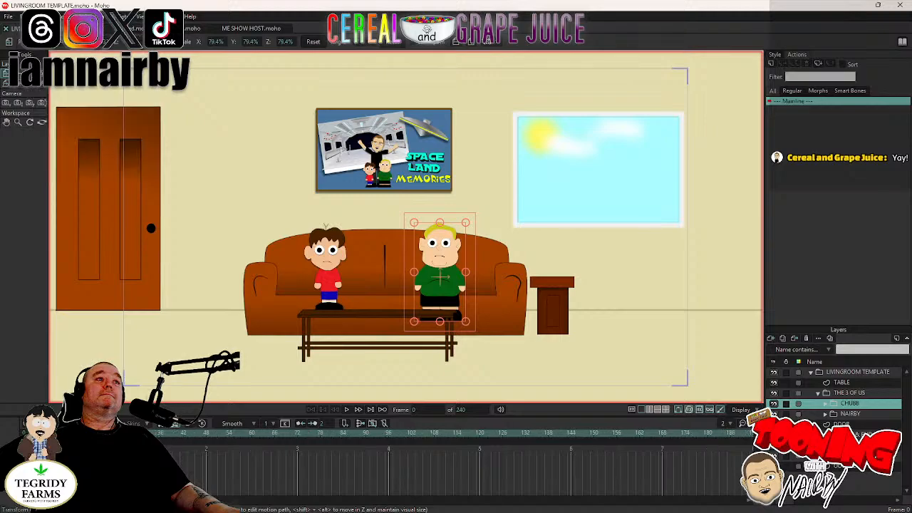
pyautogui.click(20, 15)
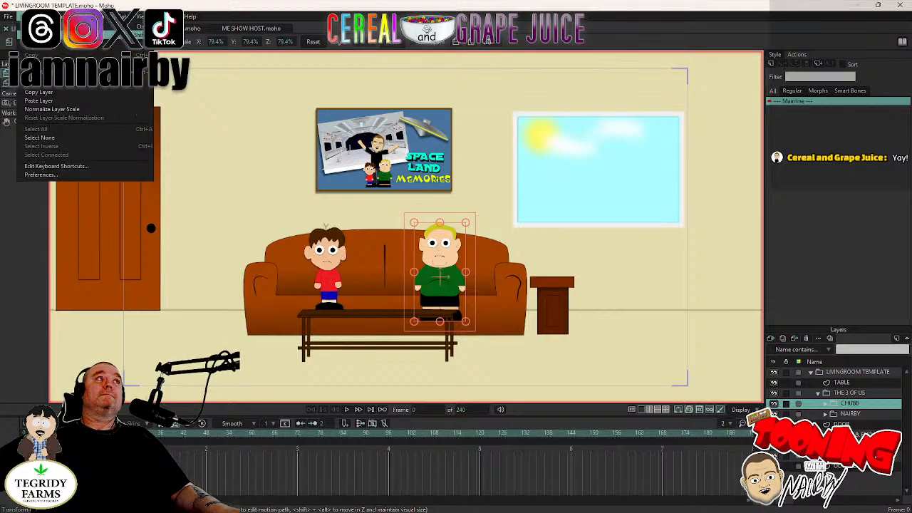
pyautogui.click(43, 26)
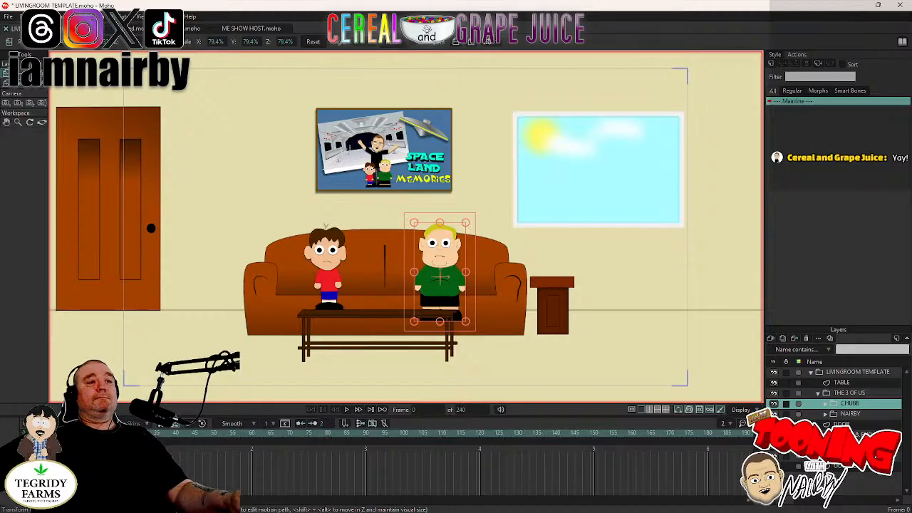
pyautogui.hotkey('ctrl', 'v')
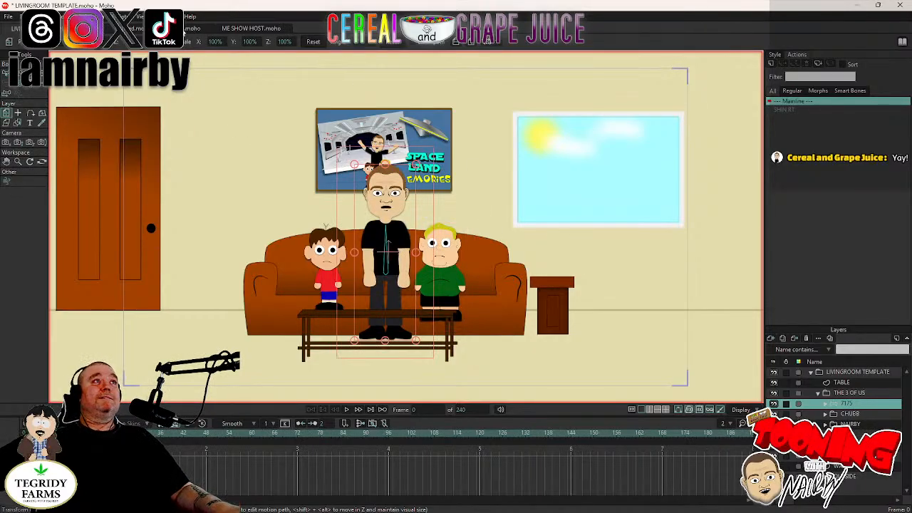
# Close 7175.moho and copy the HEAD FRONT layer from the UPPER BODY group of the show host character.
pyautogui.click(191, 29)
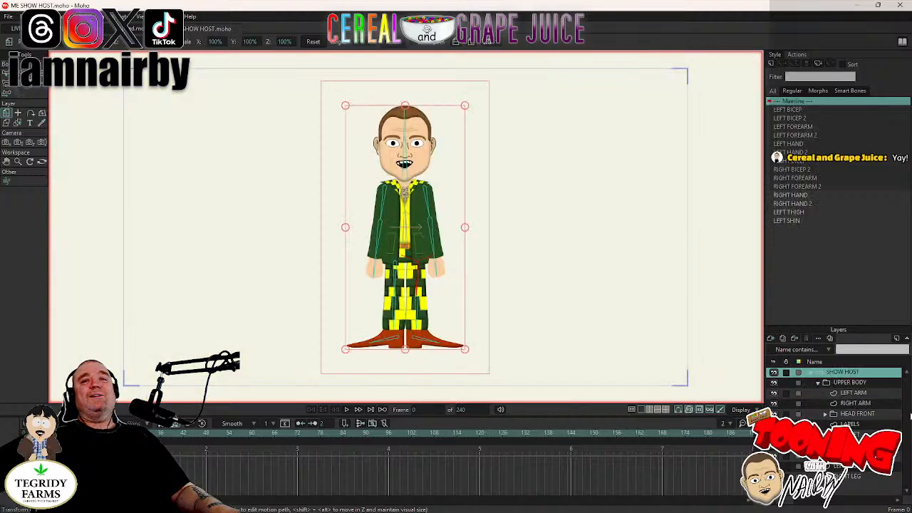
pyautogui.click(851, 415)
pyautogui.click(24, 17)
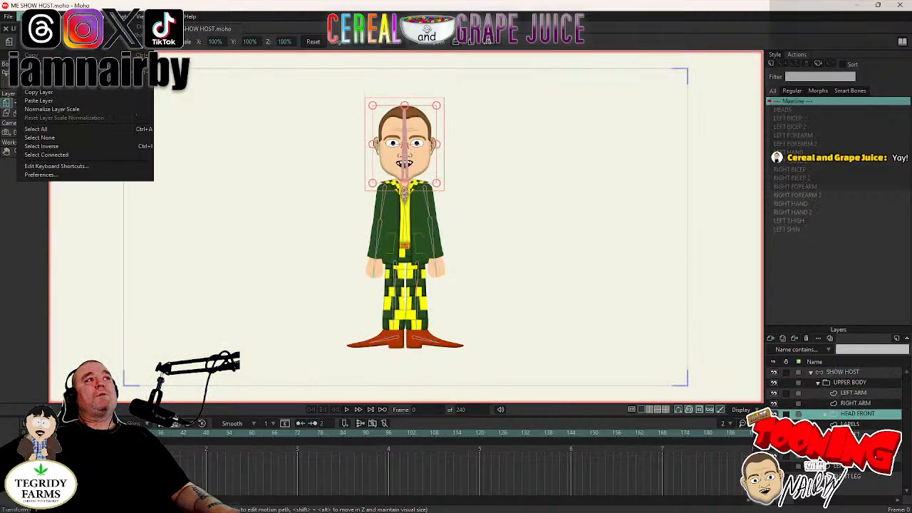
pyautogui.click(41, 93)
# In LIVINGROOM TEMPLATE, paste the copied head layer at the HEADS layer inside the 7175 character's UPPER BODY bone group.
pyautogui.click(22, 28)
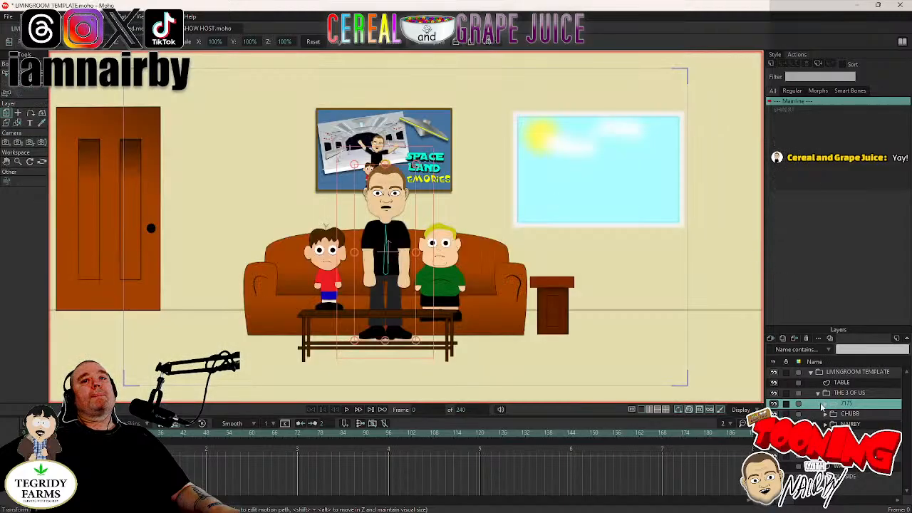
pyautogui.click(825, 404)
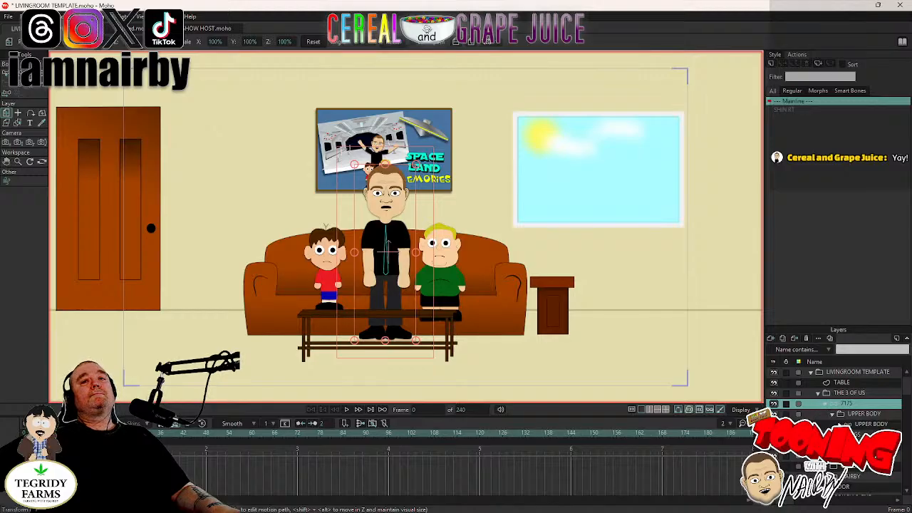
pyautogui.click(840, 425)
pyautogui.scroll(-3, 841, 427)
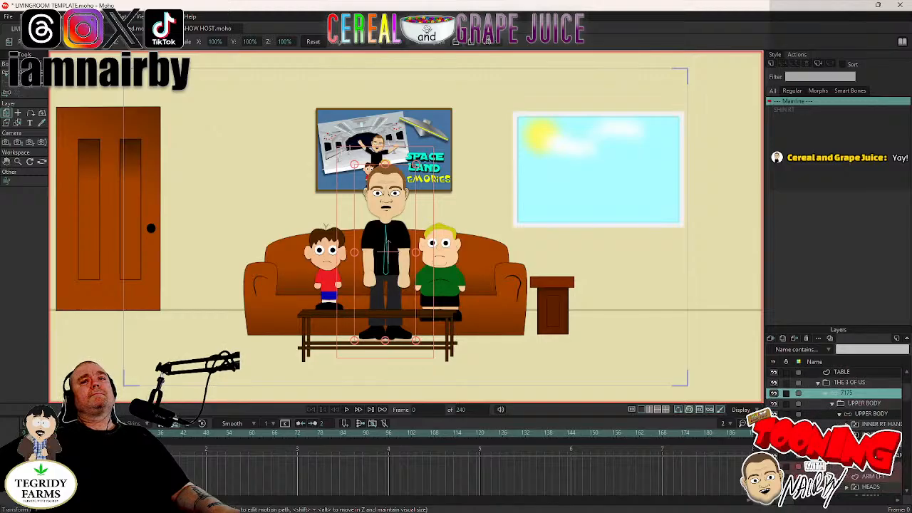
pyautogui.click(862, 456)
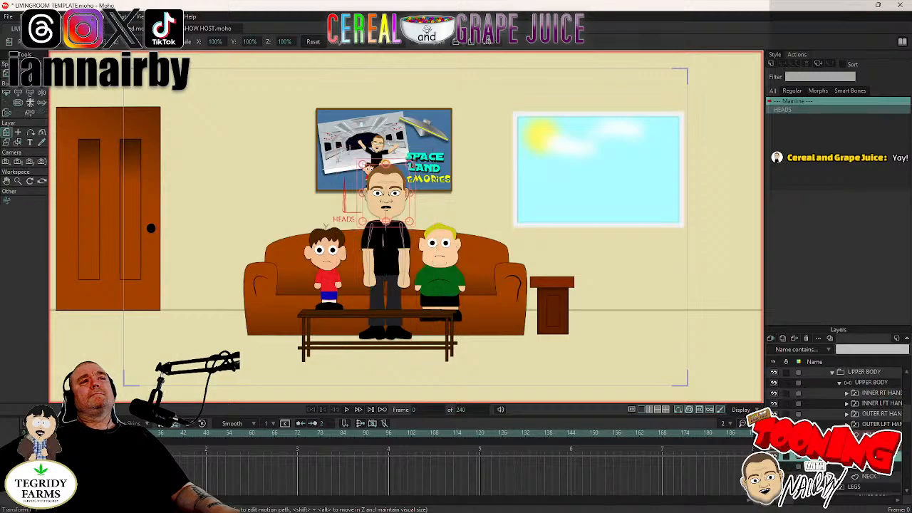
pyautogui.scroll(3, 841, 428)
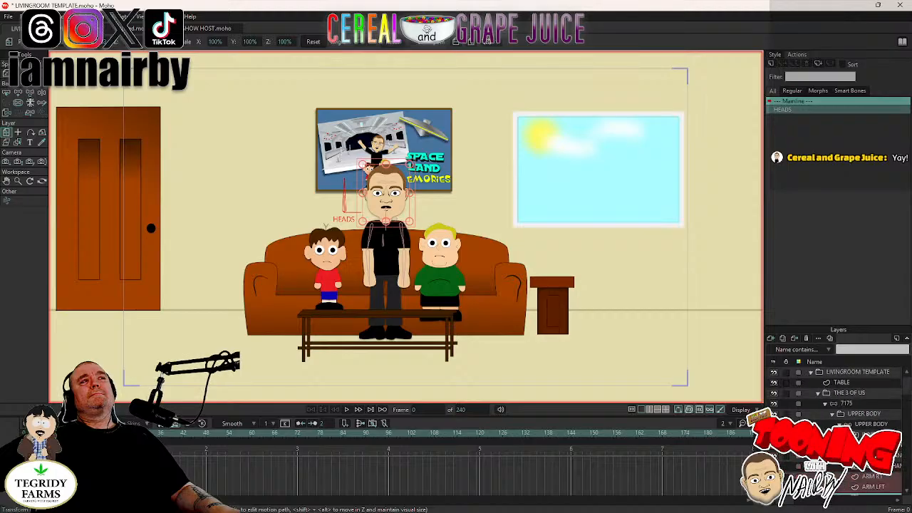
pyautogui.scroll(-4, 855, 428)
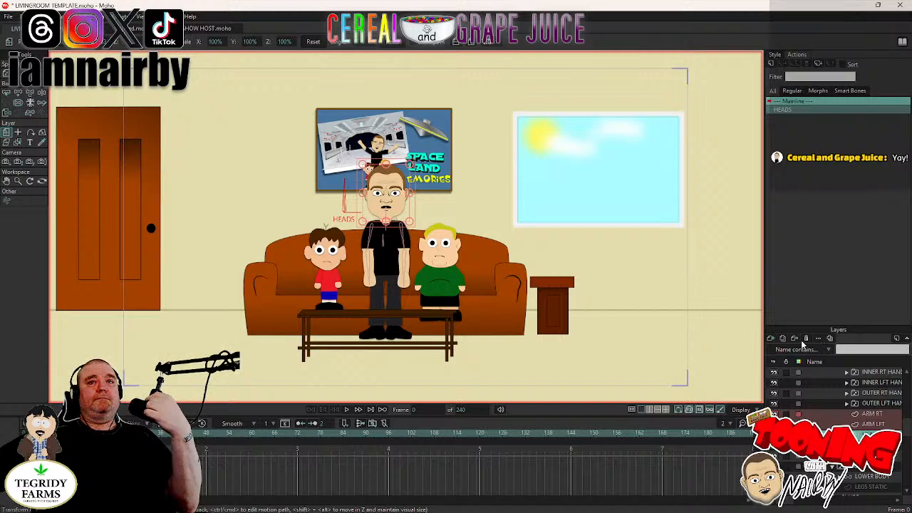
pyautogui.click(25, 15)
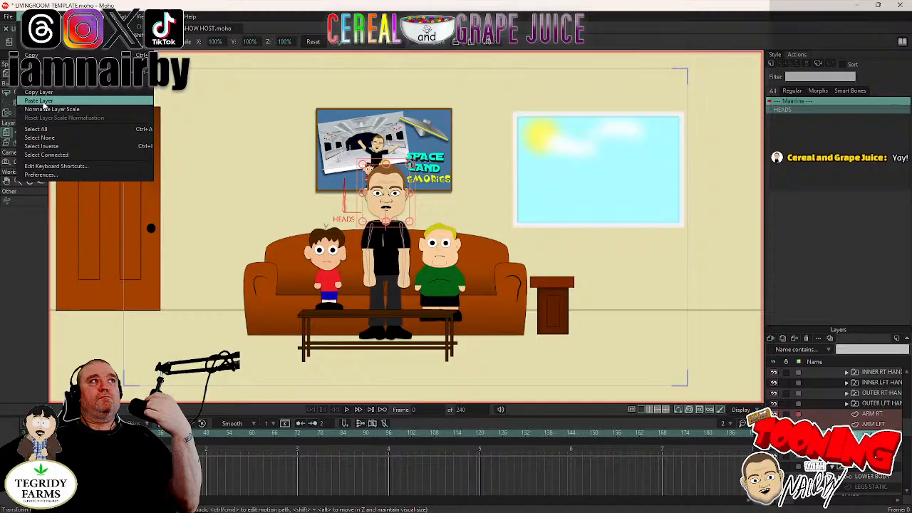
pyautogui.click(39, 101)
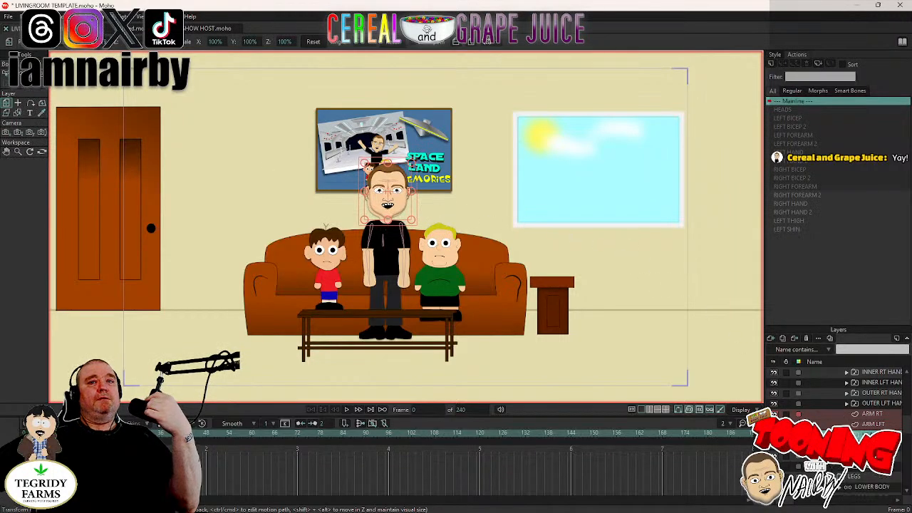
# Set the mouth switch in the 7175 character's new HEAD FRONT layer to the closed mouth shape, and save the template.
pyautogui.click(866, 431)
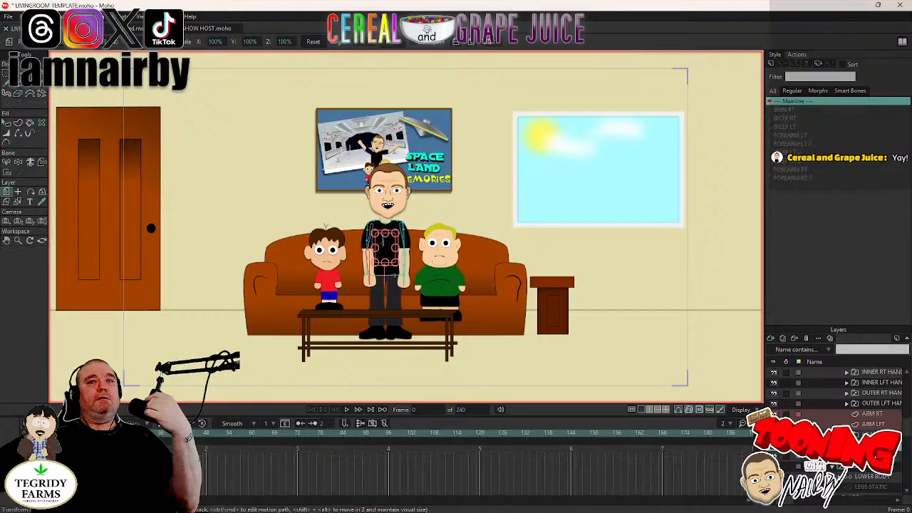
pyautogui.click(866, 435)
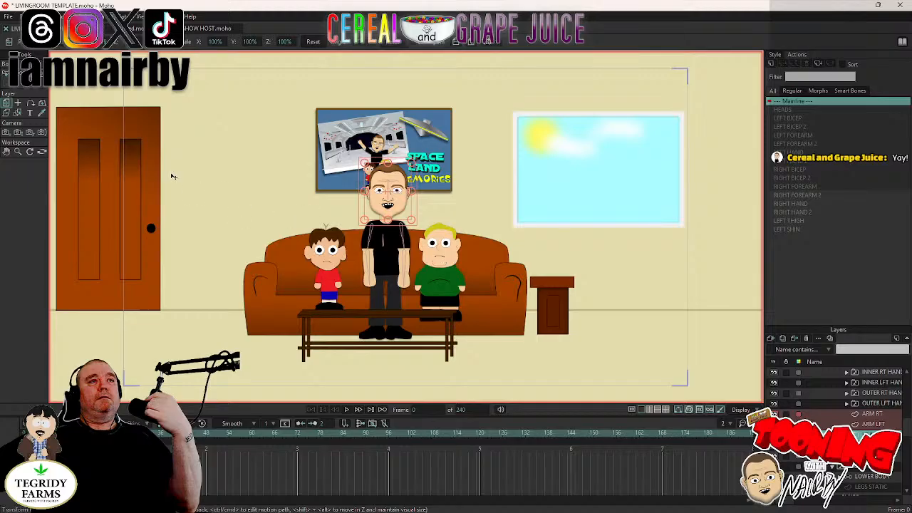
pyautogui.scroll(3, 253, 181)
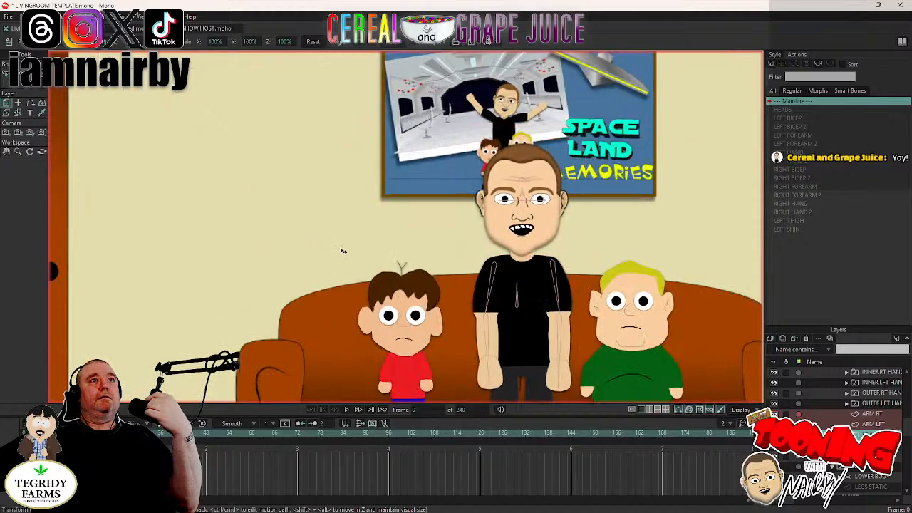
pyautogui.moveTo(342, 251); pyautogui.dragTo(342, 251)
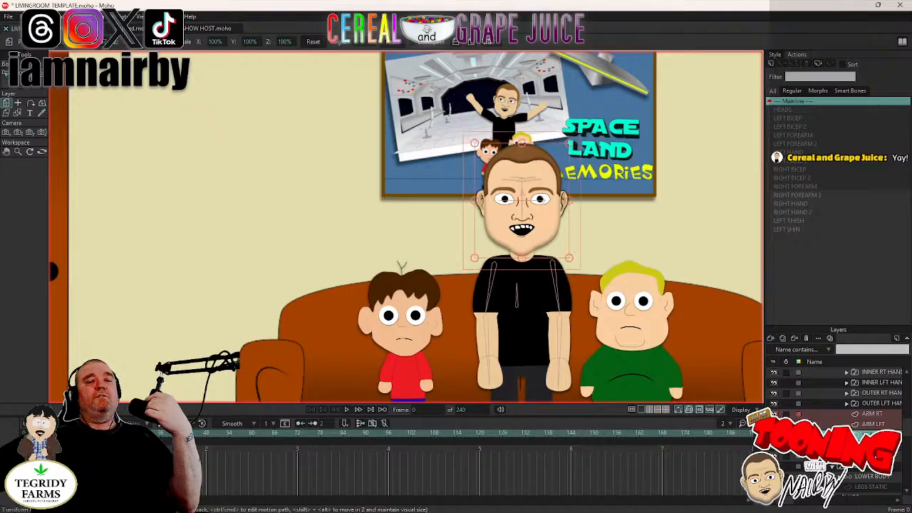
pyautogui.click(848, 435)
pyautogui.rightClick(848, 435)
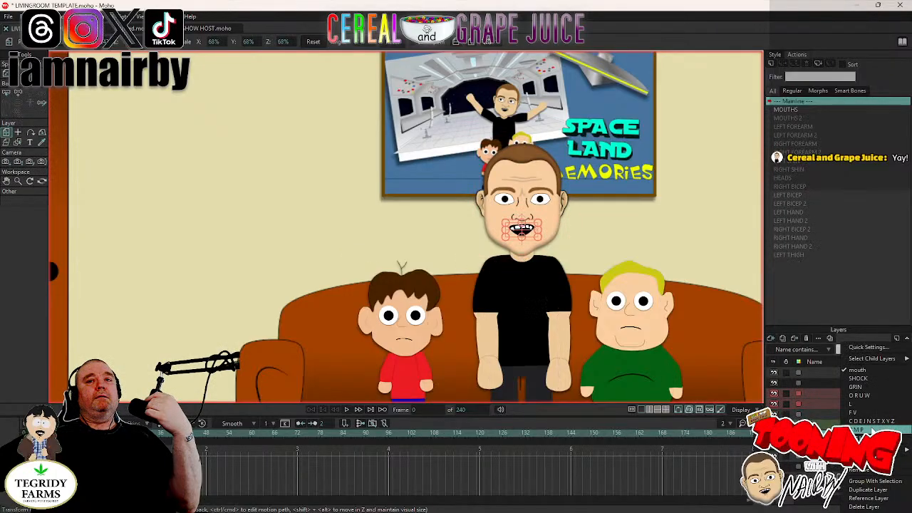
pyautogui.click(866, 390)
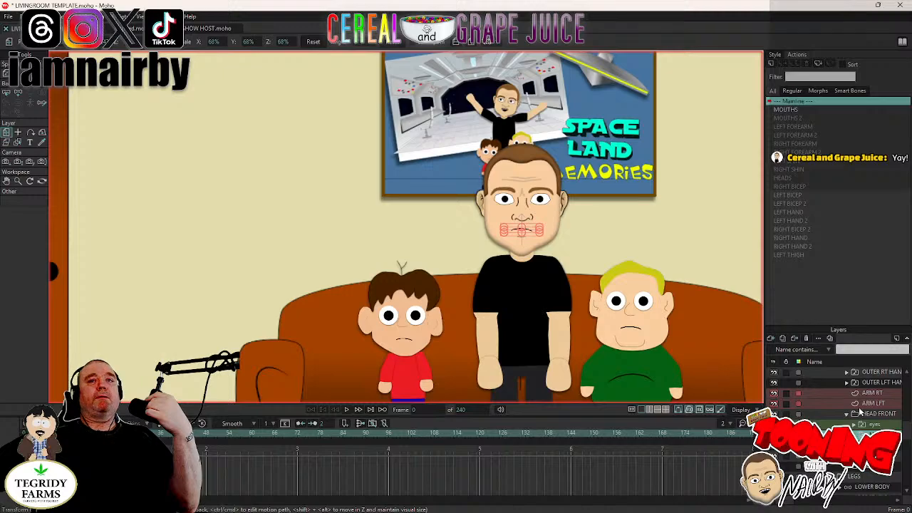
pyautogui.click(848, 416)
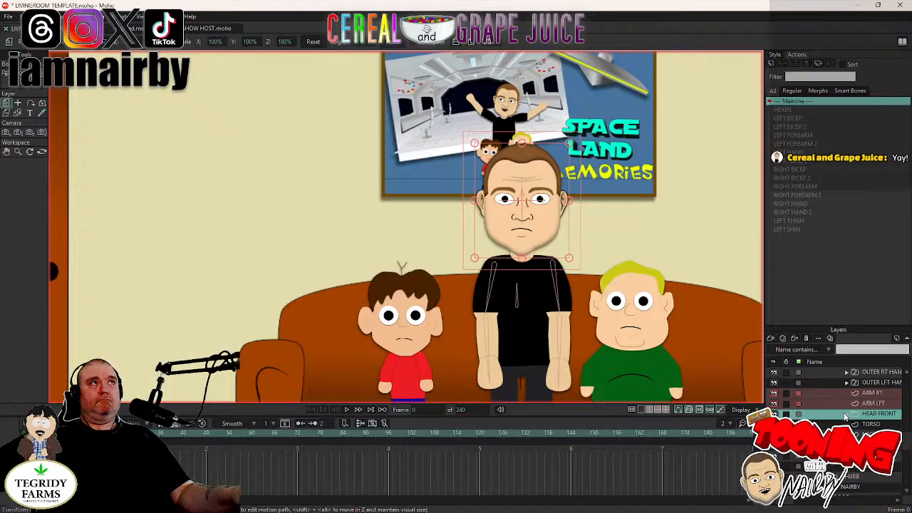
pyautogui.hotkey('ctrl', 's')
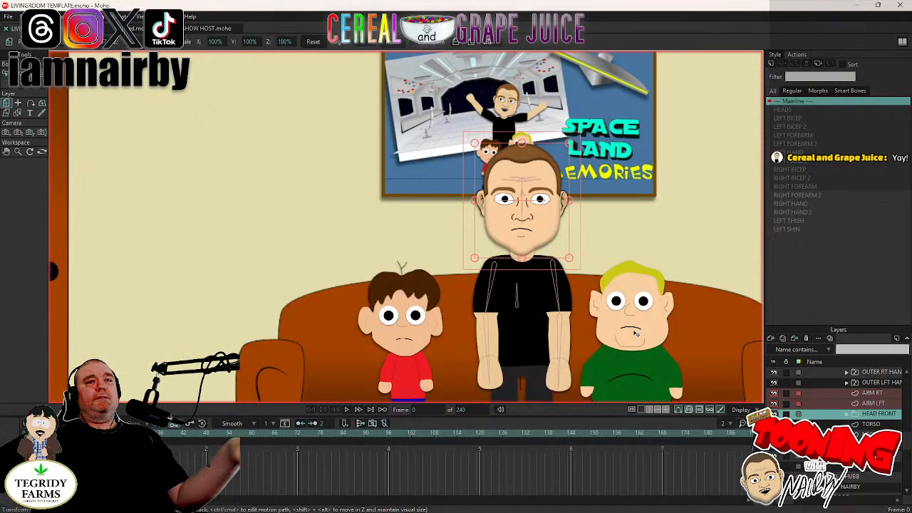
# Look over the full character in ME SHOW HOST.moho, and return to the LIVINGROOM TEMPLATE document.
pyautogui.click(208, 29)
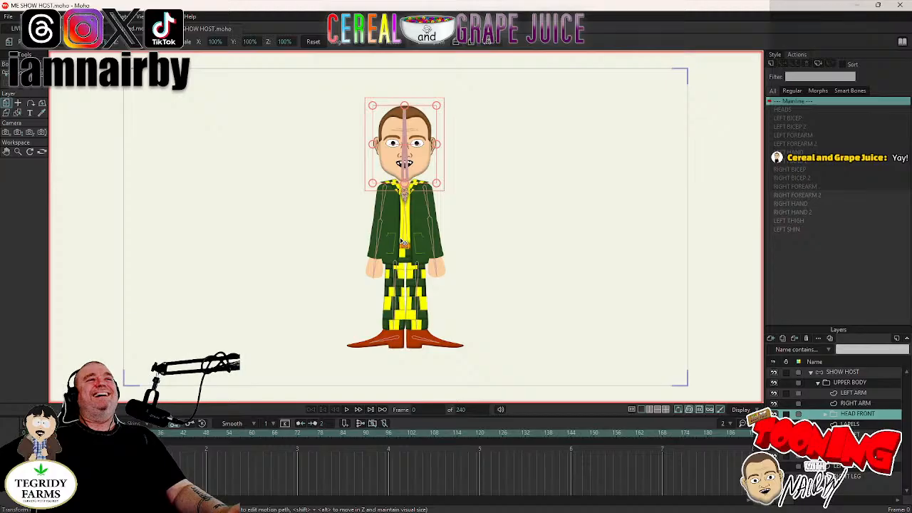
pyautogui.scroll(-3, 403, 243)
pyautogui.scroll(6, 403, 239)
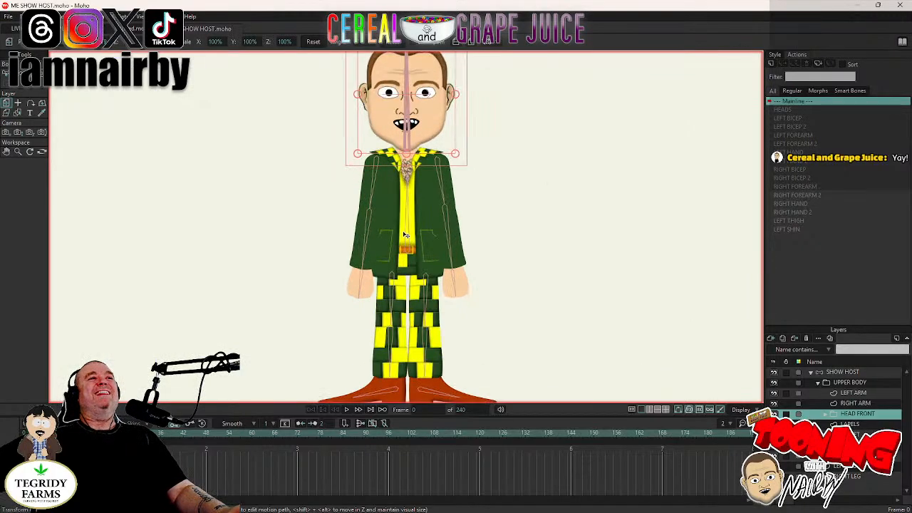
pyautogui.scroll(-3, 404, 235)
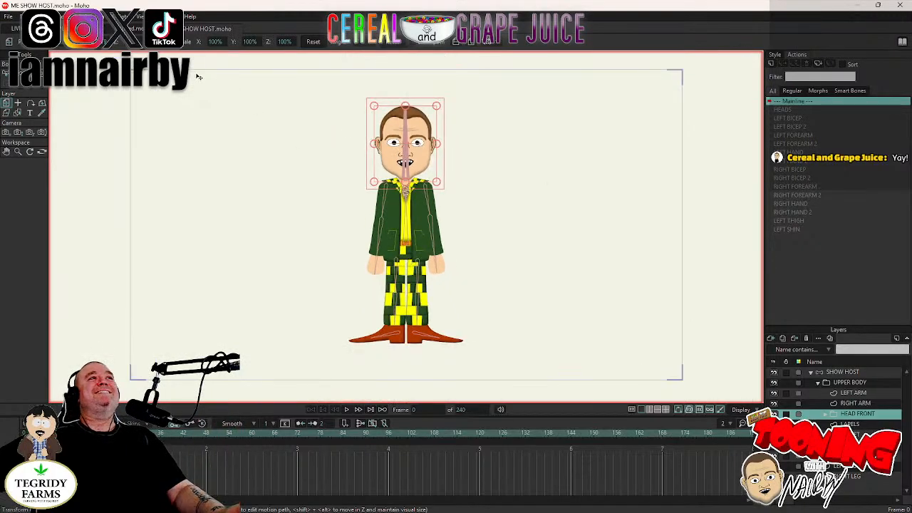
pyautogui.click(15, 29)
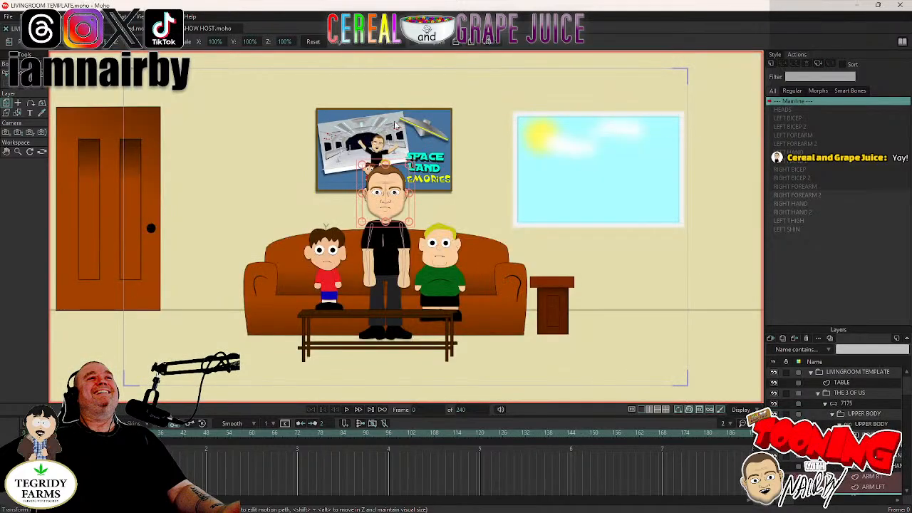
pyautogui.scroll(3, 396, 125)
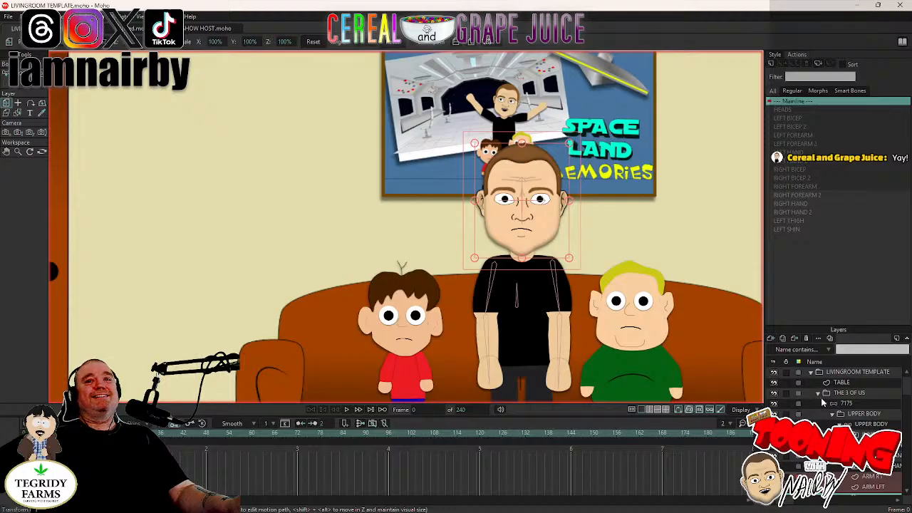
# Collapse the 7175 character's layers and the THE 3 OF US group.
pyautogui.click(825, 405)
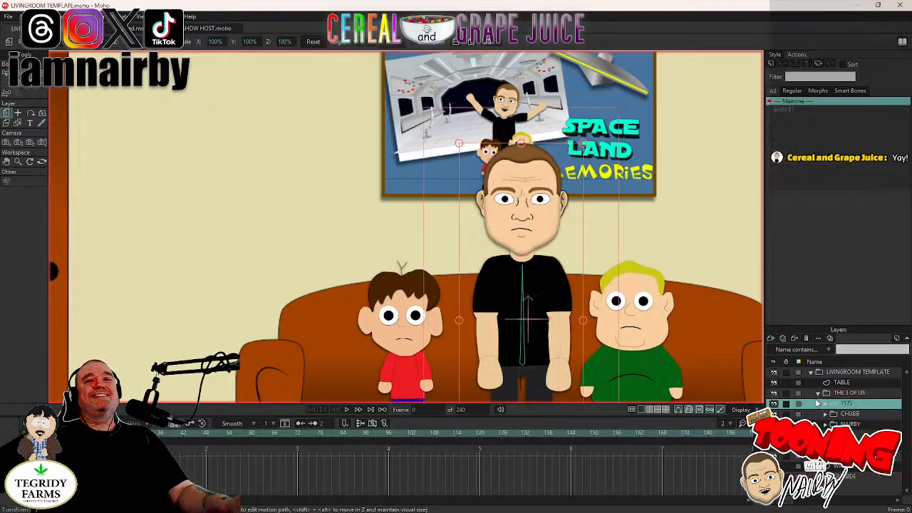
pyautogui.click(826, 393)
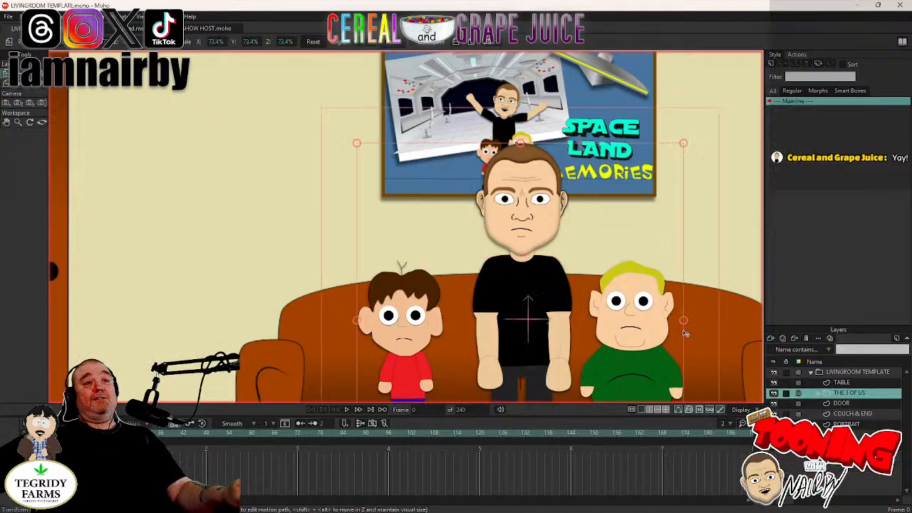
pyautogui.scroll(-5, 469, 246)
pyautogui.hscroll(2, 468, 247)
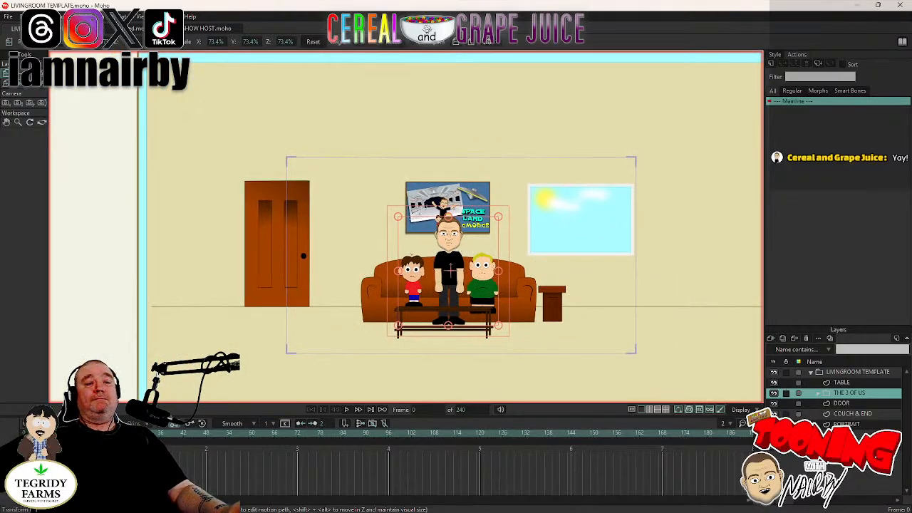
# Delete the horizontal floor line running across the living room wall, and save the template.
pyautogui.click(839, 434)
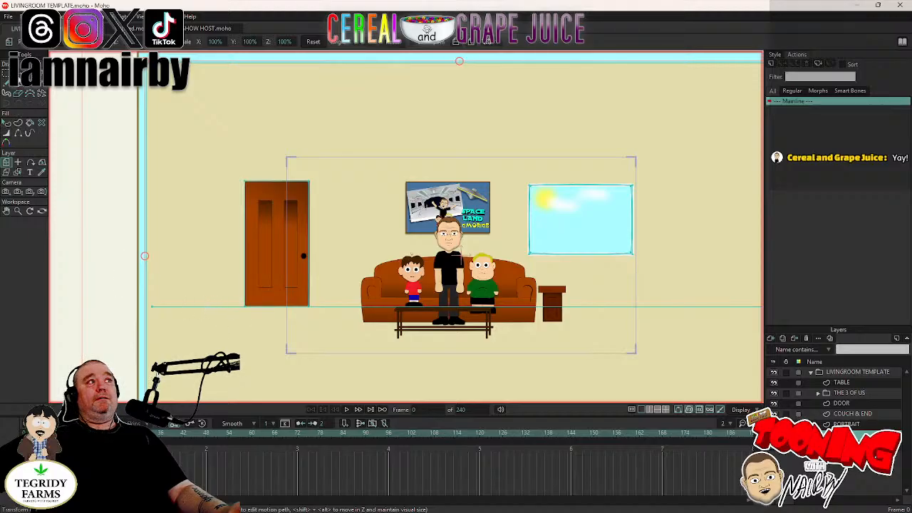
pyautogui.press('t')
pyautogui.hotkey('ctrl', 'a')
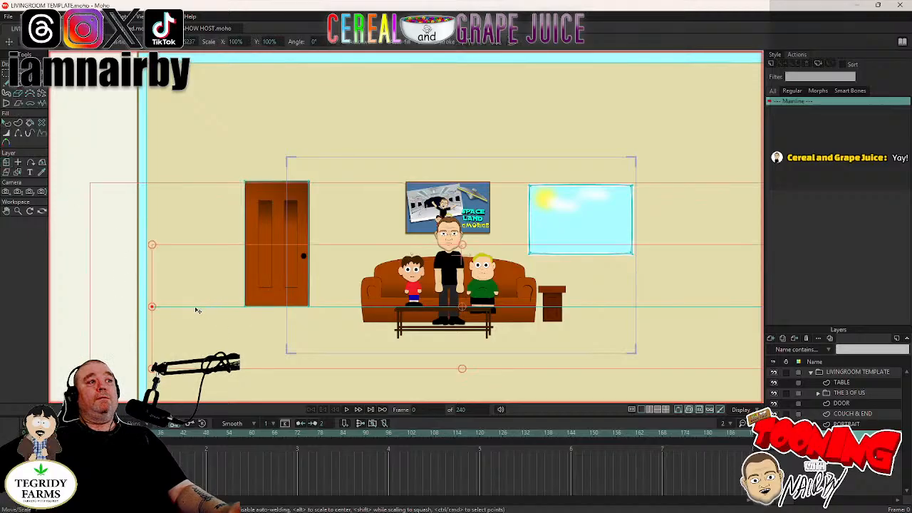
pyautogui.click(197, 311)
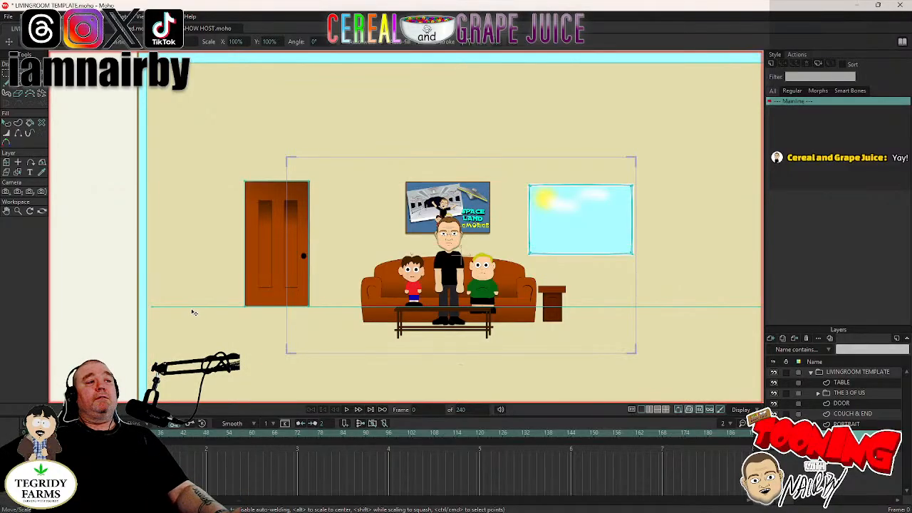
pyautogui.hotkey('ctrl', 'a')
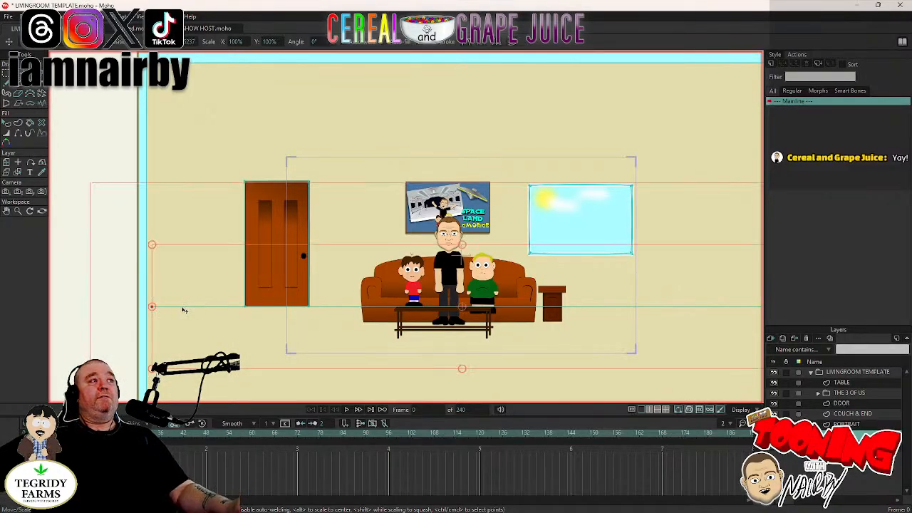
pyautogui.scroll(2, 348, 327)
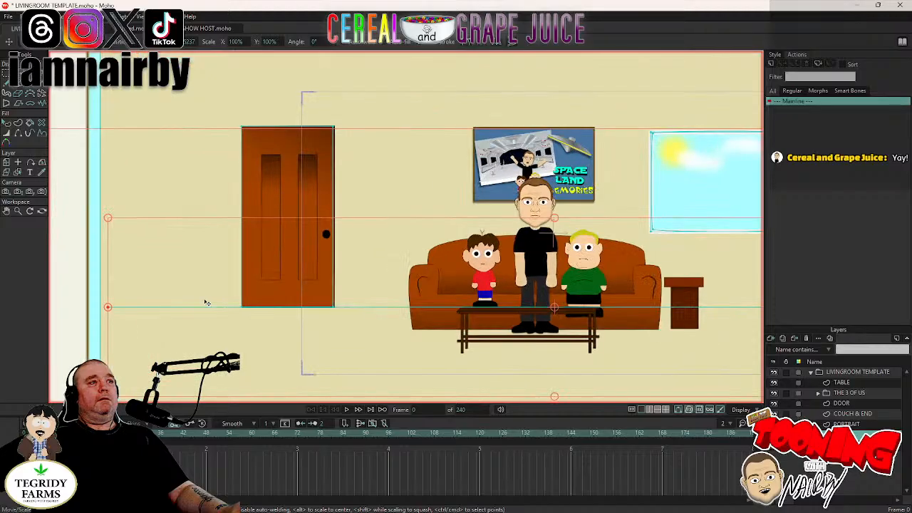
pyautogui.click(156, 309)
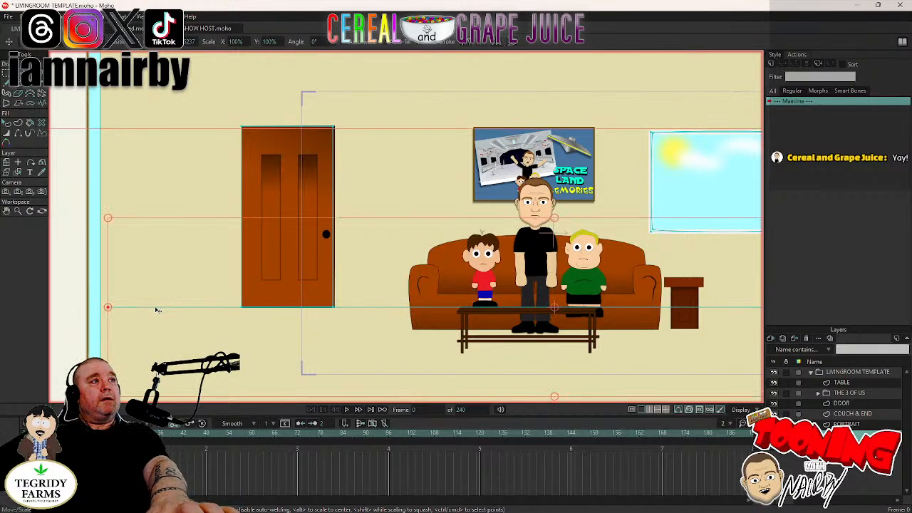
pyautogui.scroll(-3, 200, 245)
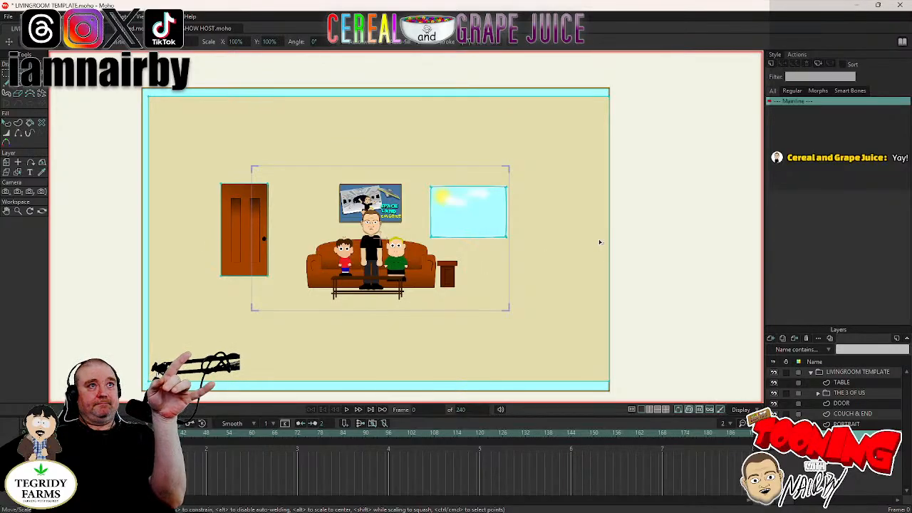
pyautogui.scroll(5, 410, 218)
pyautogui.scroll(1, 491, 243)
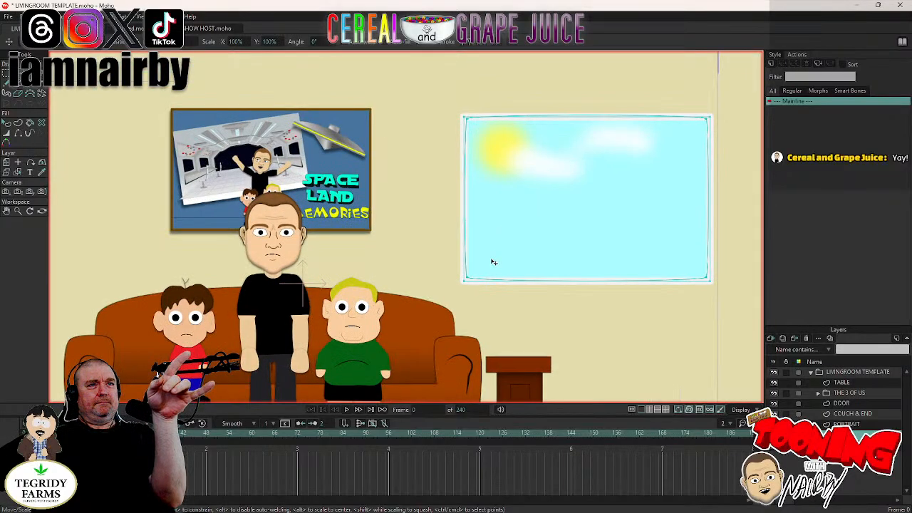
pyautogui.scroll(4, 493, 263)
pyautogui.scroll(-4, 471, 253)
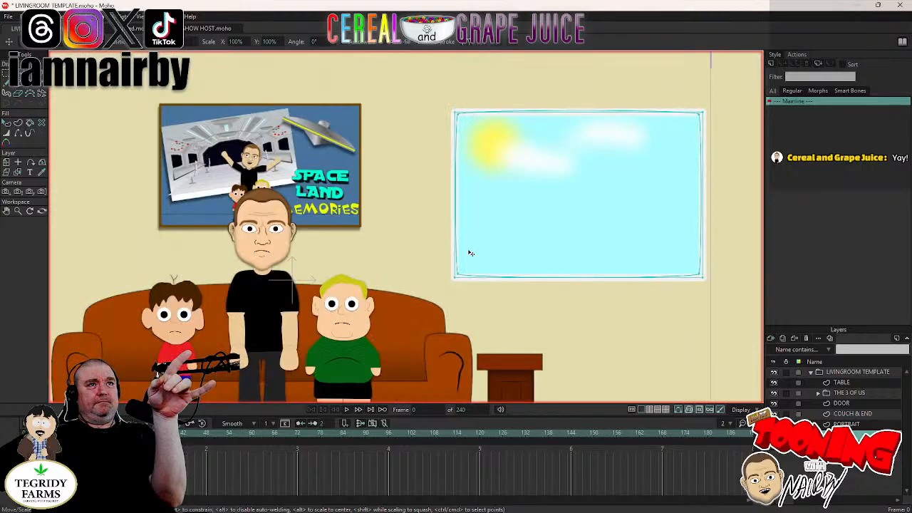
pyautogui.scroll(-4, 471, 253)
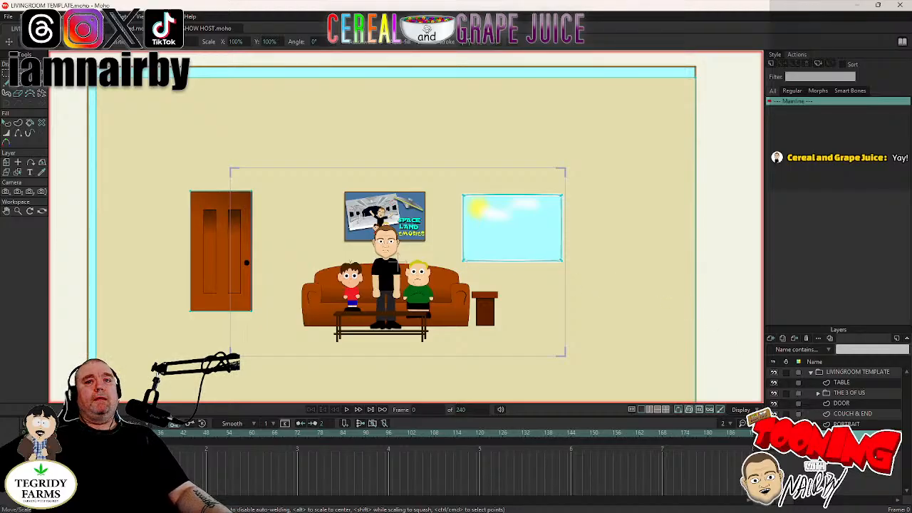
# Shrink the light blue sky rectangle in the OUTSIDE layer from its left, top and bottom edges toward the window.
pyautogui.click(848, 445)
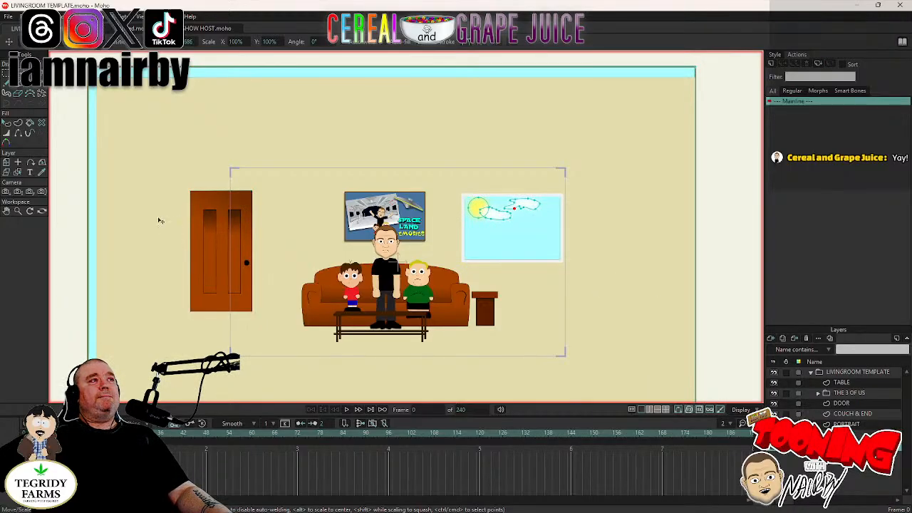
pyautogui.click(98, 152)
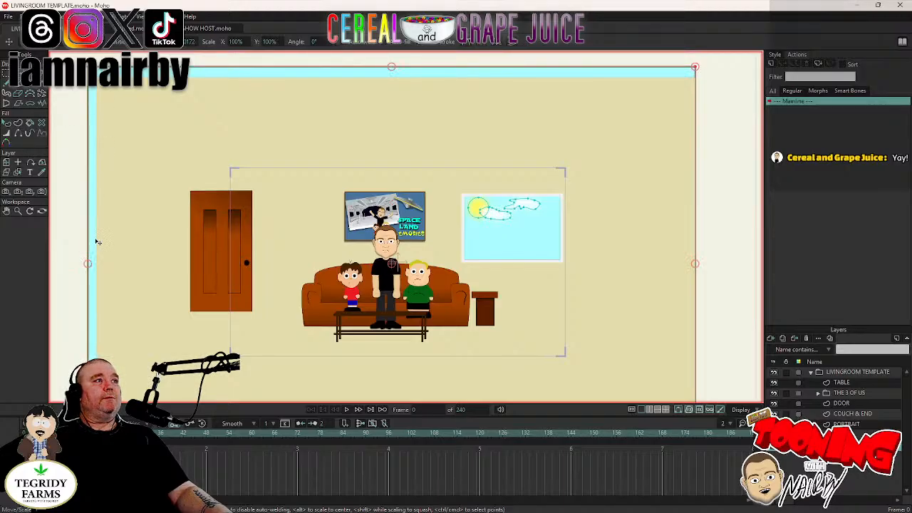
pyautogui.click(92, 268)
pyautogui.moveTo(189, 270); pyautogui.dragTo(442, 277)
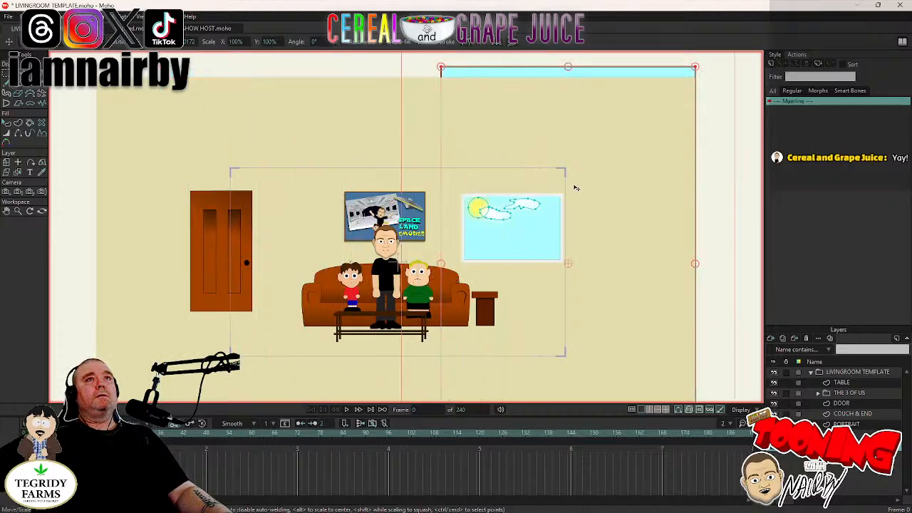
pyautogui.moveTo(570, 69); pyautogui.dragTo(570, 167)
pyautogui.moveTo(656, 315); pyautogui.dragTo(616, 188)
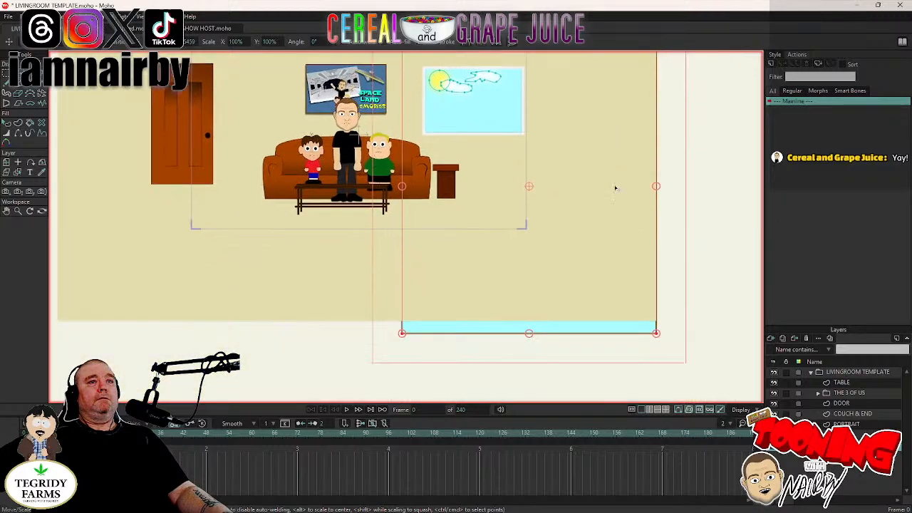
pyautogui.moveTo(531, 335); pyautogui.dragTo(522, 186)
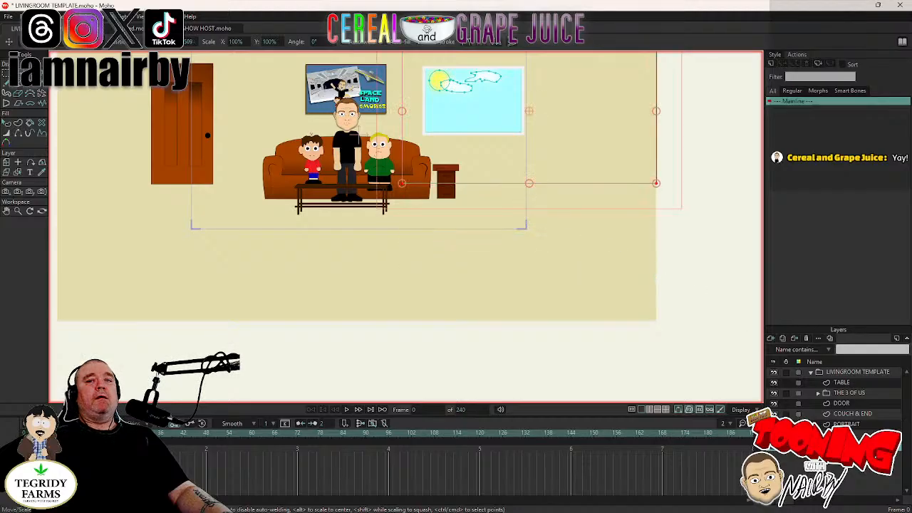
# Check the general layer settings of the OUTSIDE layer and close them.
pyautogui.doubleClick(812, 402)
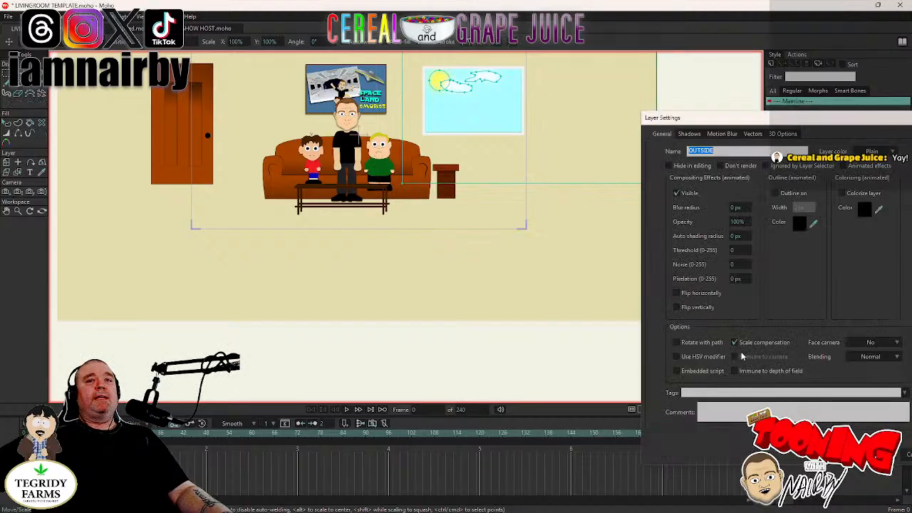
pyautogui.click(908, 459)
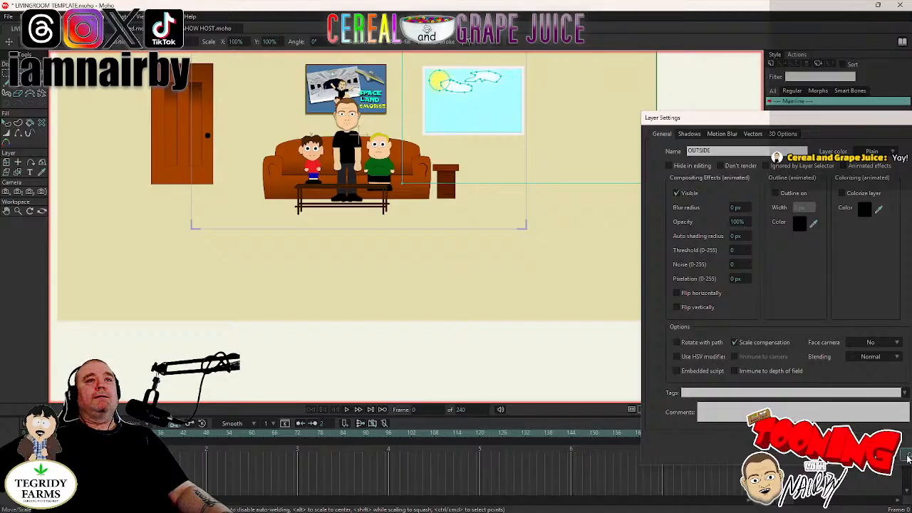
pyautogui.click(908, 459)
# Shrink the light blue sky rectangle in the OUTSIDE layer from all four sides to just around the window frame, and save the template.
pyautogui.moveTo(697, 123); pyautogui.dragTo(601, 250)
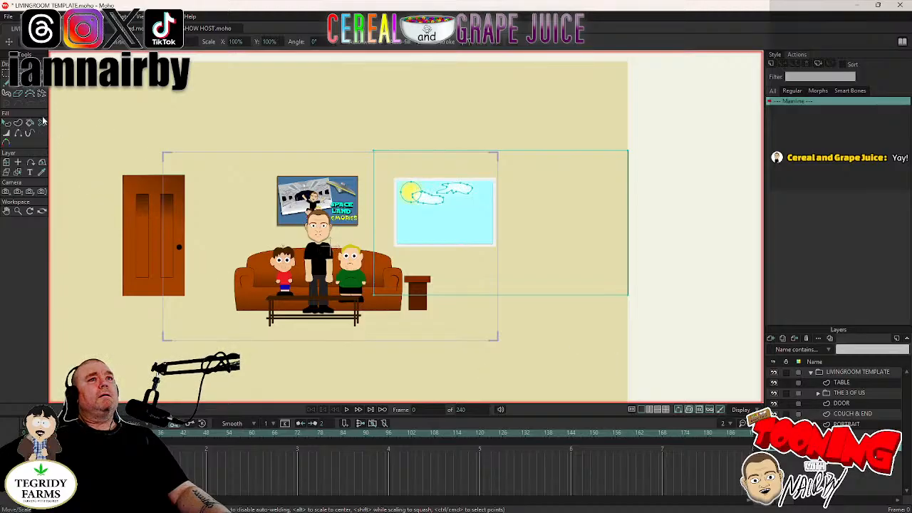
pyautogui.hotkey('ctrl', 'a')
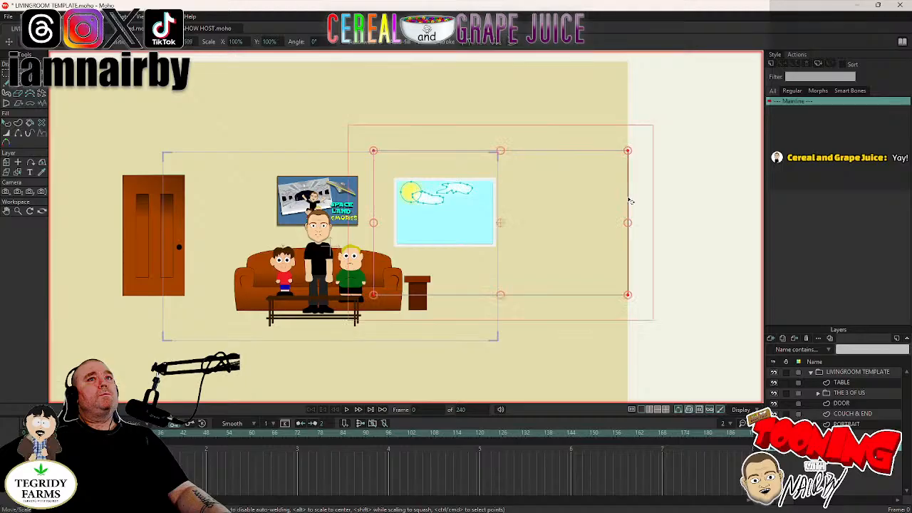
pyautogui.moveTo(630, 225); pyautogui.dragTo(516, 225)
pyautogui.moveTo(446, 297); pyautogui.dragTo(444, 261)
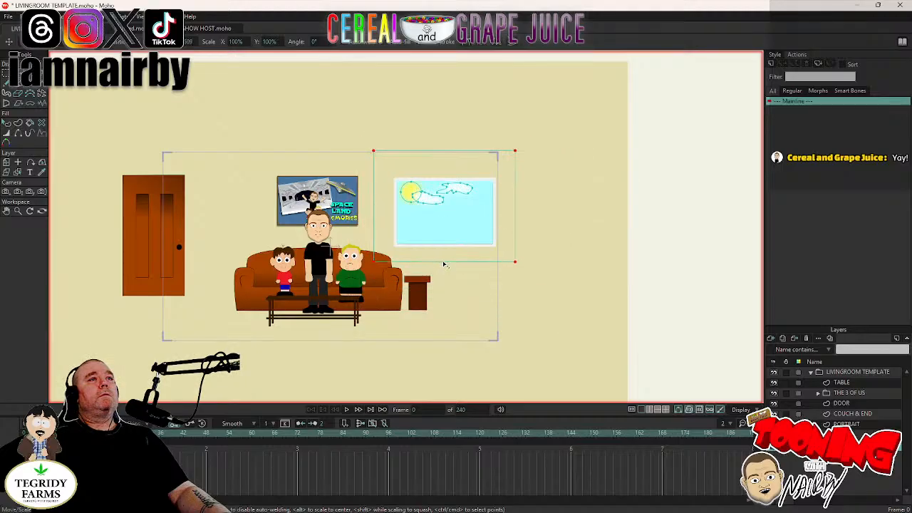
pyautogui.moveTo(445, 151); pyautogui.dragTo(443, 170)
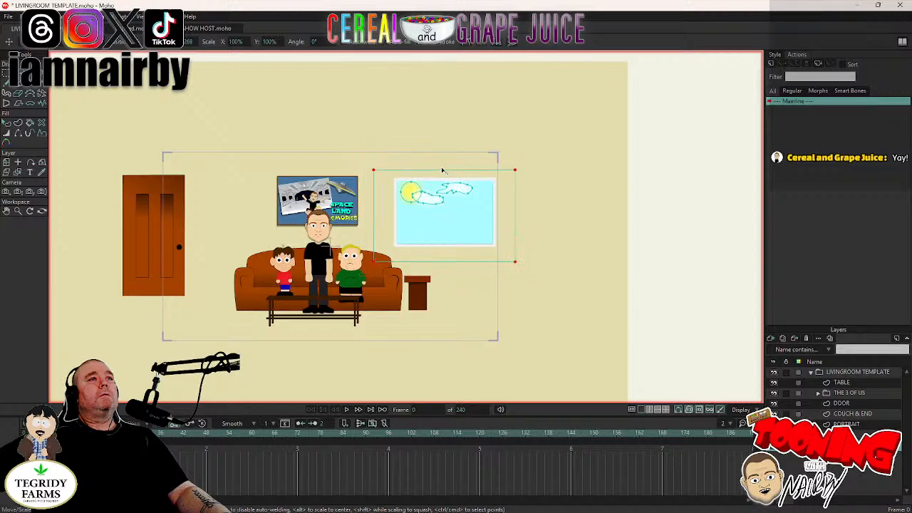
pyautogui.moveTo(374, 216); pyautogui.dragTo(391, 221)
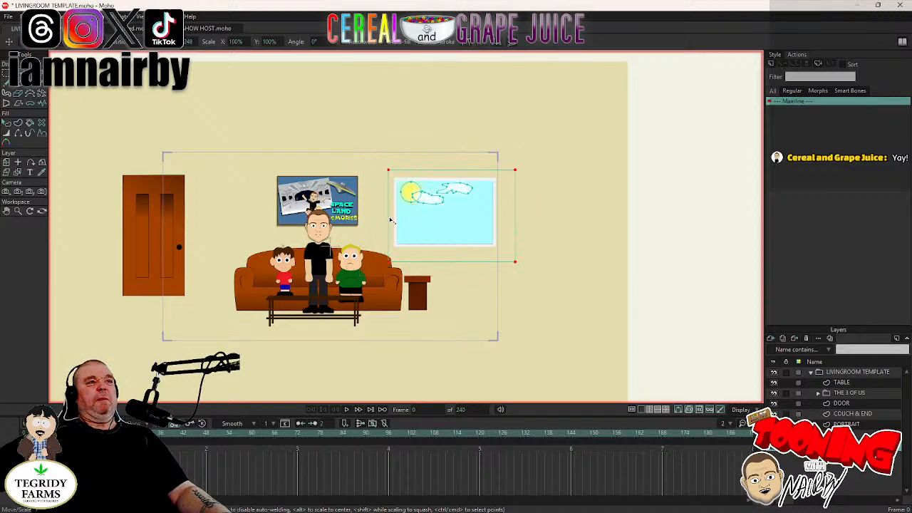
pyautogui.moveTo(450, 262); pyautogui.dragTo(453, 251)
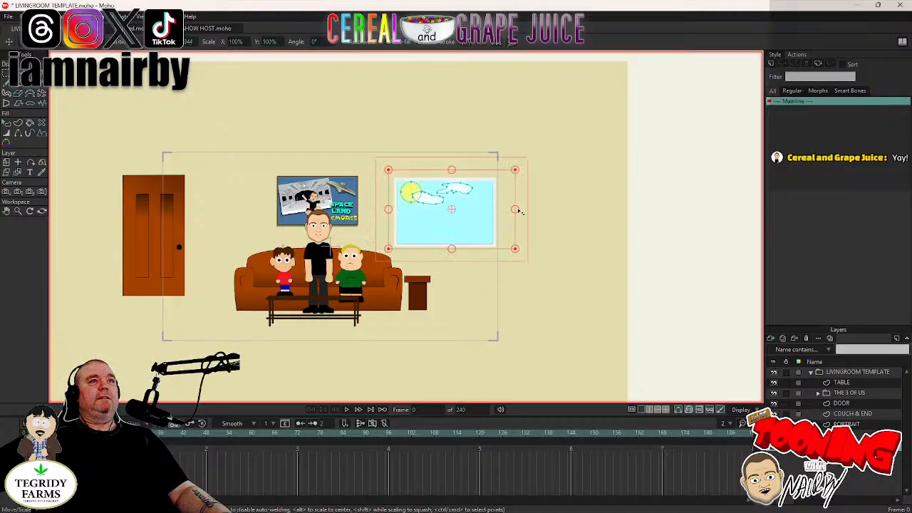
pyautogui.moveTo(518, 211); pyautogui.dragTo(502, 211)
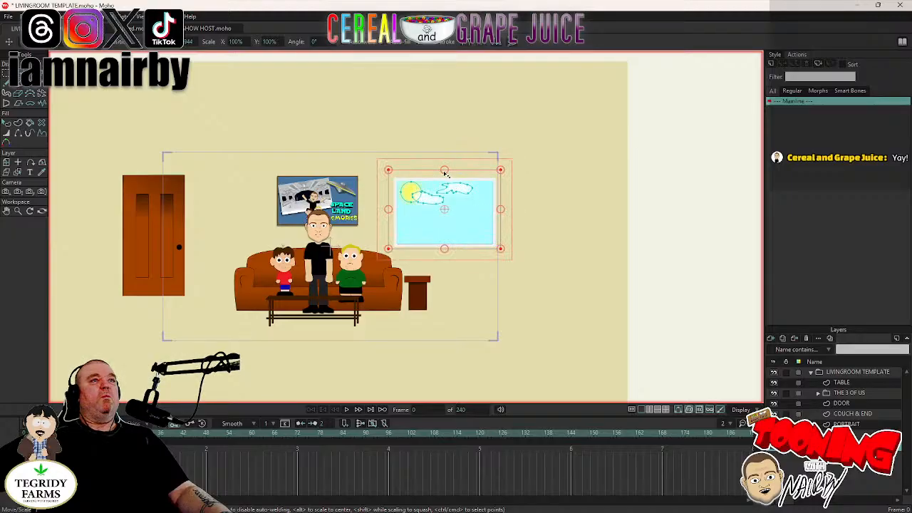
pyautogui.scroll(5, 358, 232)
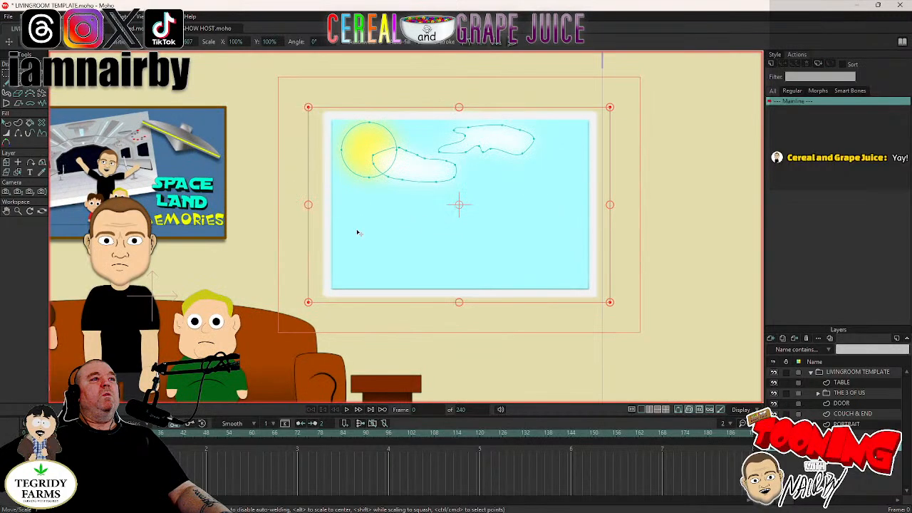
pyautogui.moveTo(311, 206); pyautogui.dragTo(322, 209)
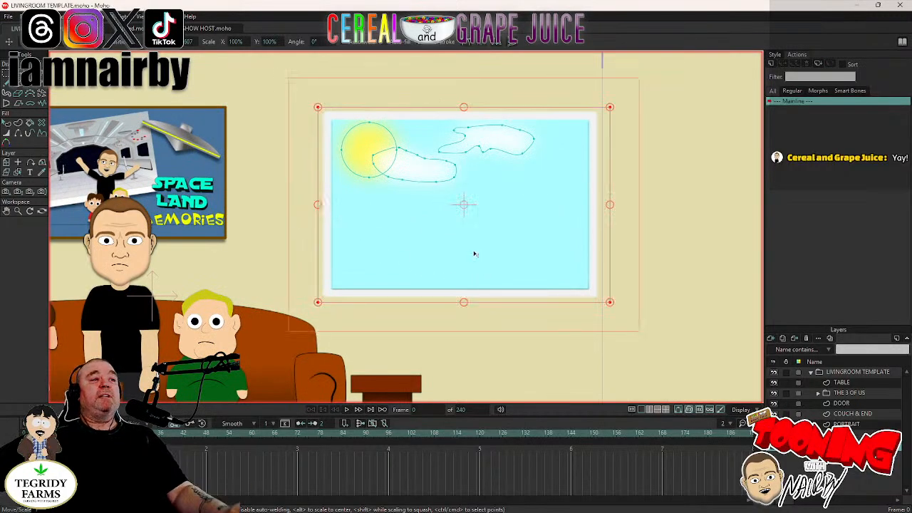
# Render a preview of the living room scene and close it.
pyautogui.scroll(-5, 474, 254)
pyautogui.scroll(4, 359, 281)
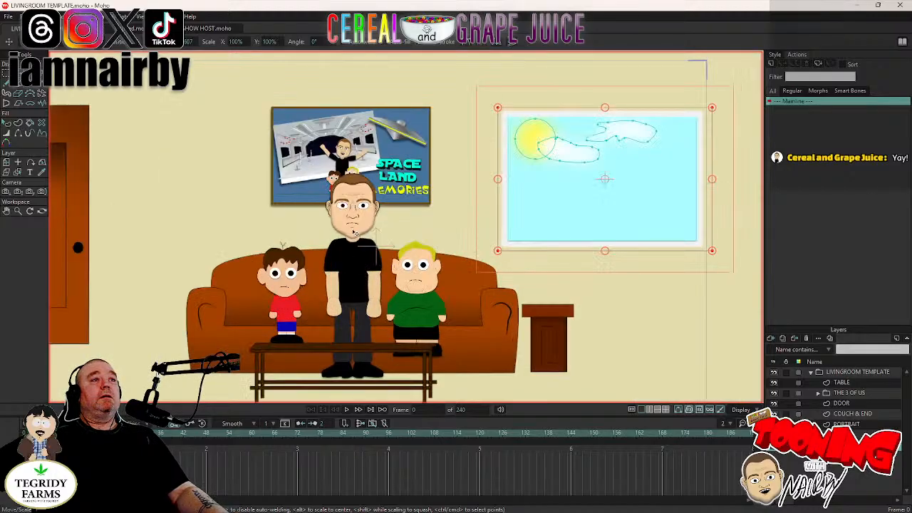
pyautogui.hotkey('ctrl', 'r')
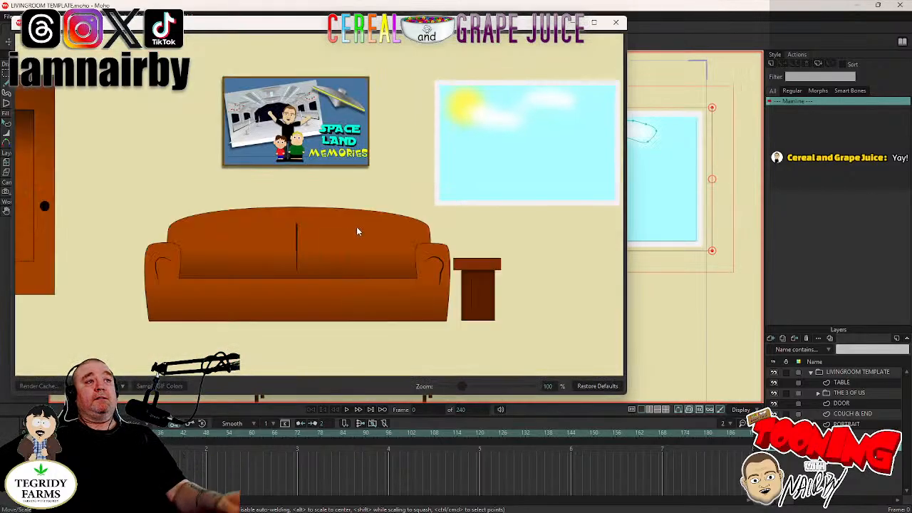
pyautogui.click(616, 22)
# Set the project dimensions to 1080p HDTV (1920x1080).
pyautogui.click(8, 16)
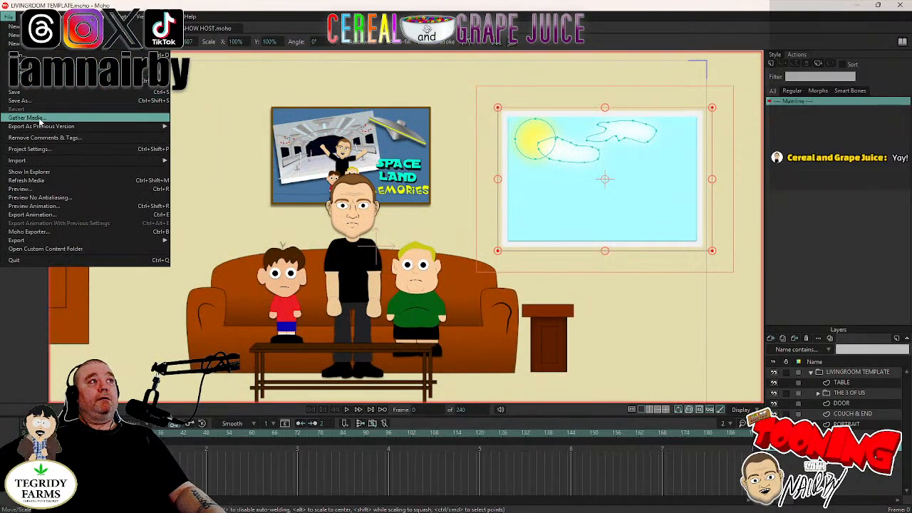
pyautogui.click(60, 152)
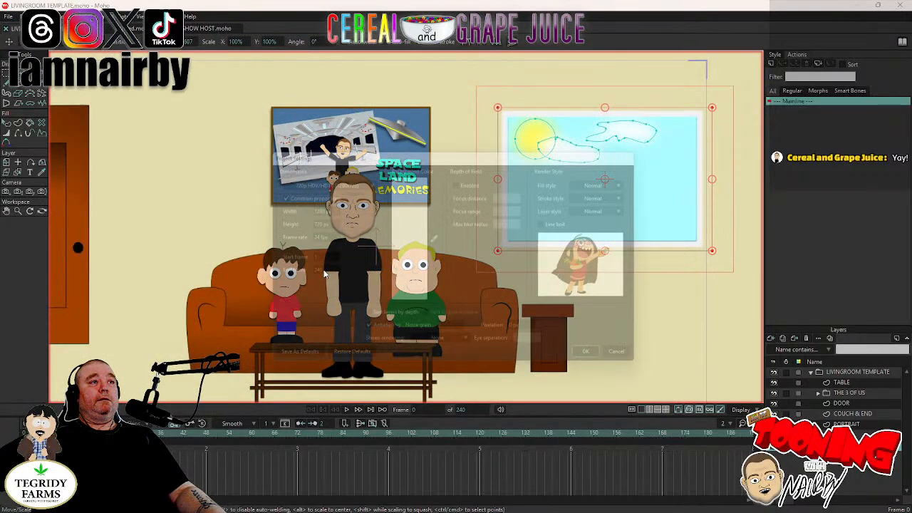
pyautogui.click(347, 181)
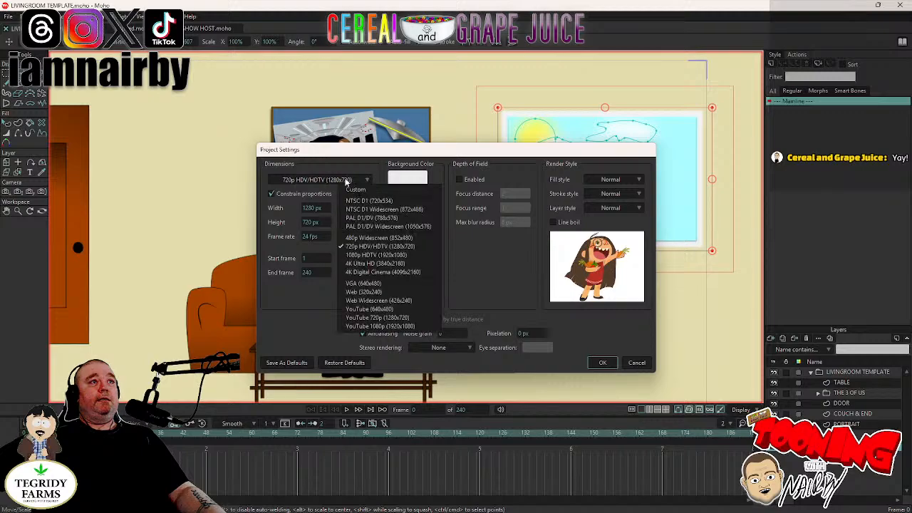
pyautogui.click(399, 255)
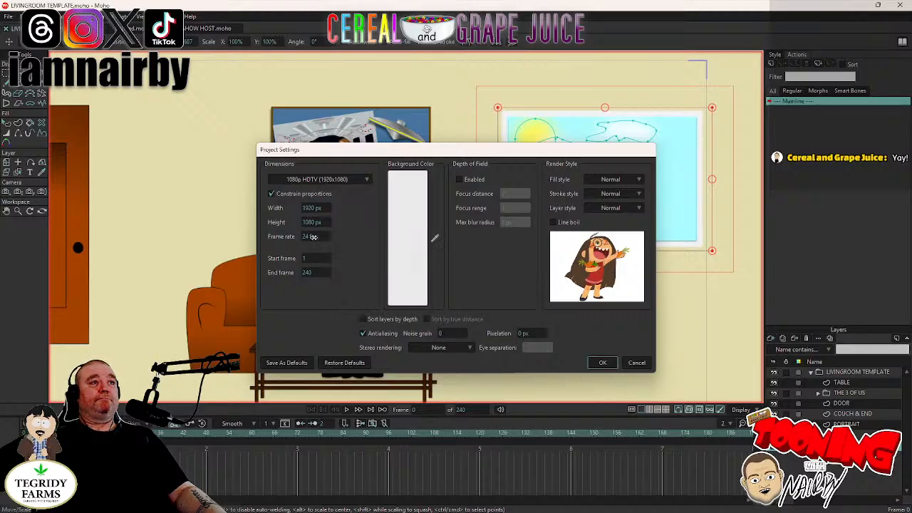
pyautogui.click(354, 179)
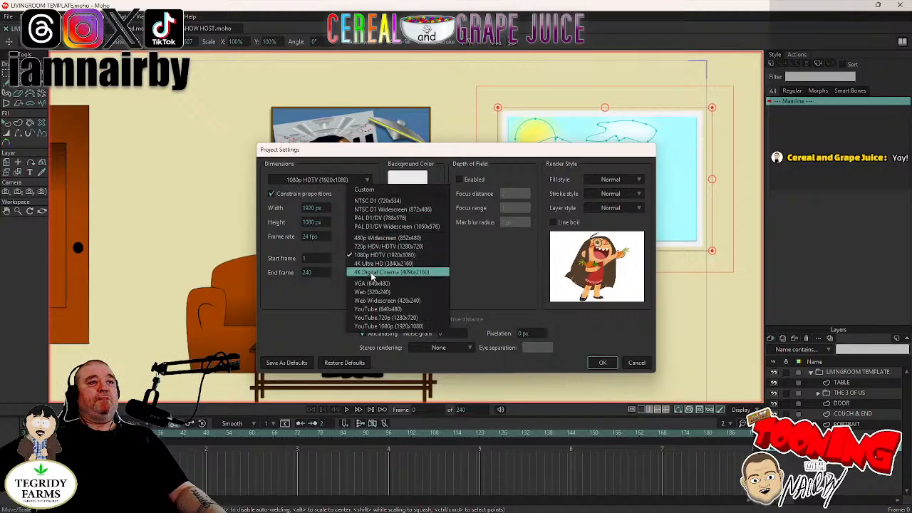
pyautogui.click(383, 271)
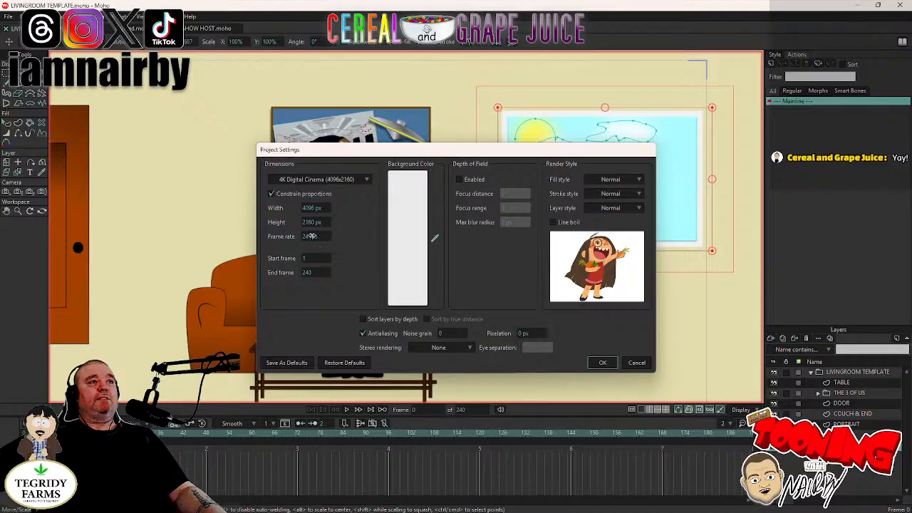
pyautogui.click(340, 182)
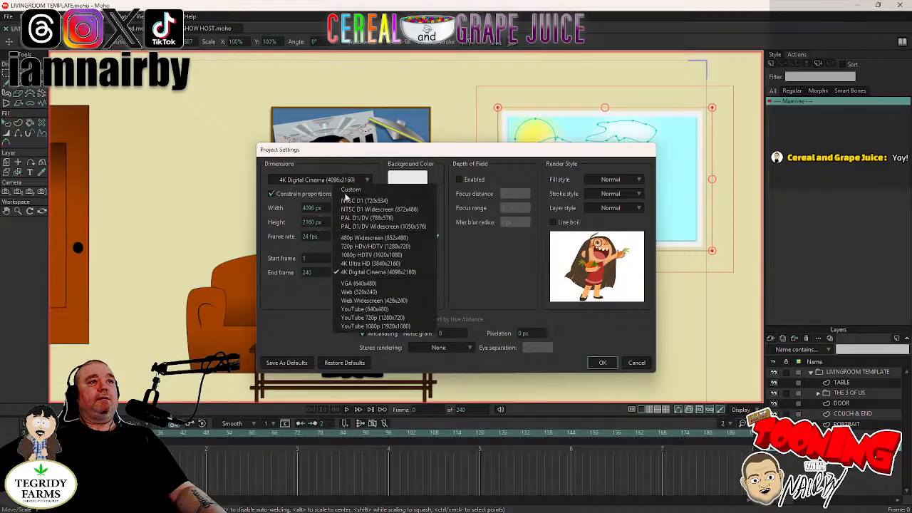
pyautogui.click(358, 255)
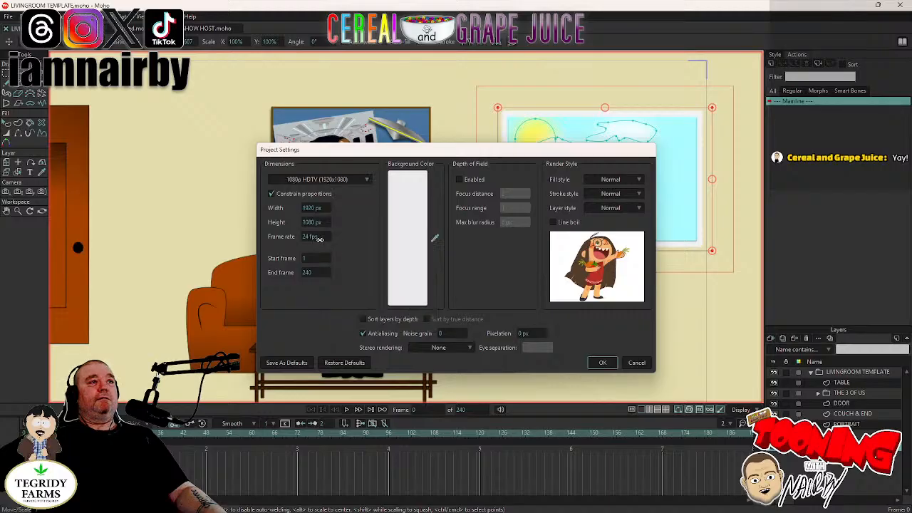
# Set the project frame rate to 30 fps, apply the project settings and save the template.
pyautogui.moveTo(320, 240); pyautogui.dragTo(336, 241)
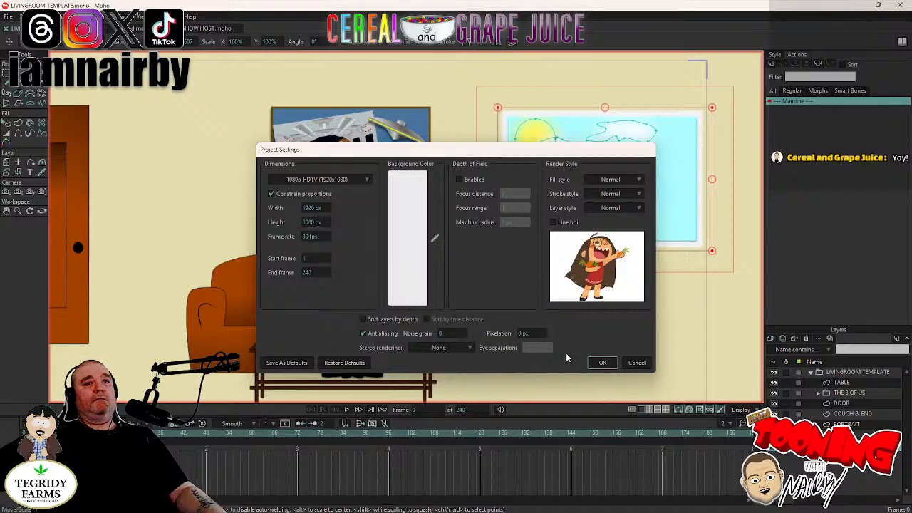
pyautogui.click(603, 363)
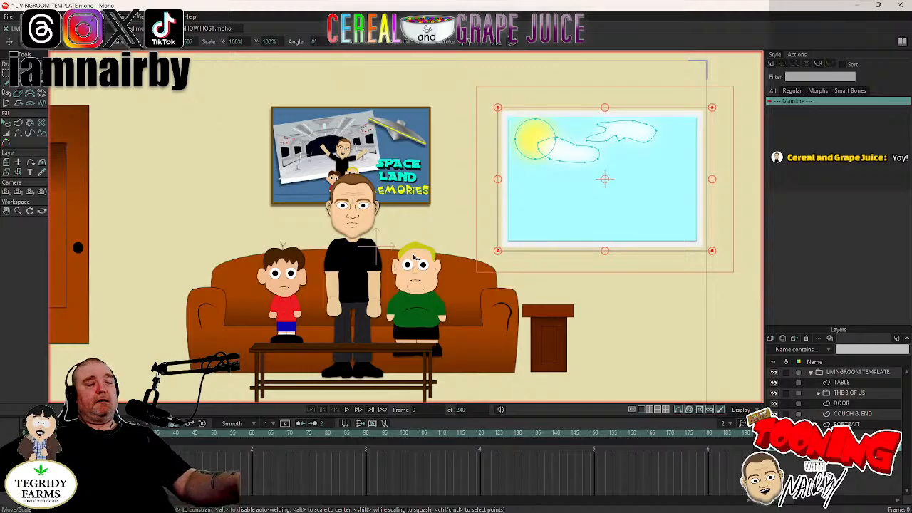
# Render another preview of the living room frame to check it at the new project resolution, and close it.
pyautogui.scroll(-4, 367, 225)
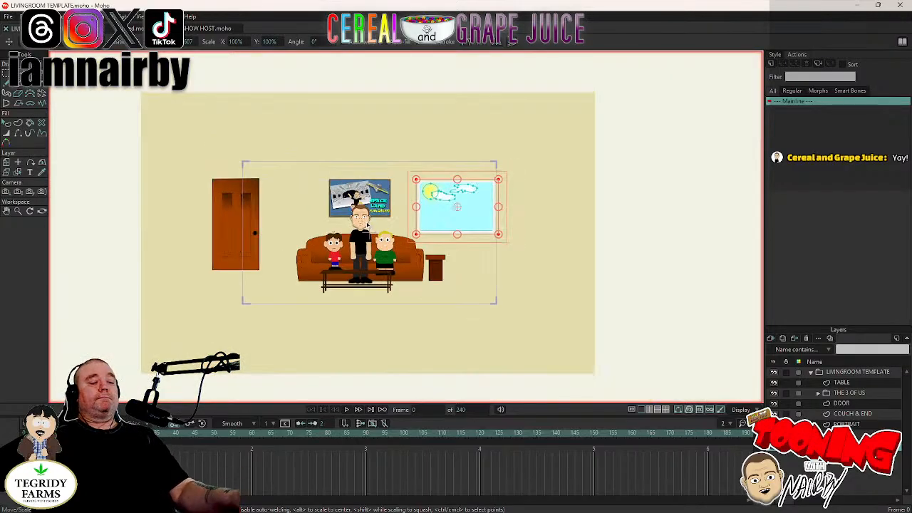
pyautogui.hotkey('ctrl', 'r')
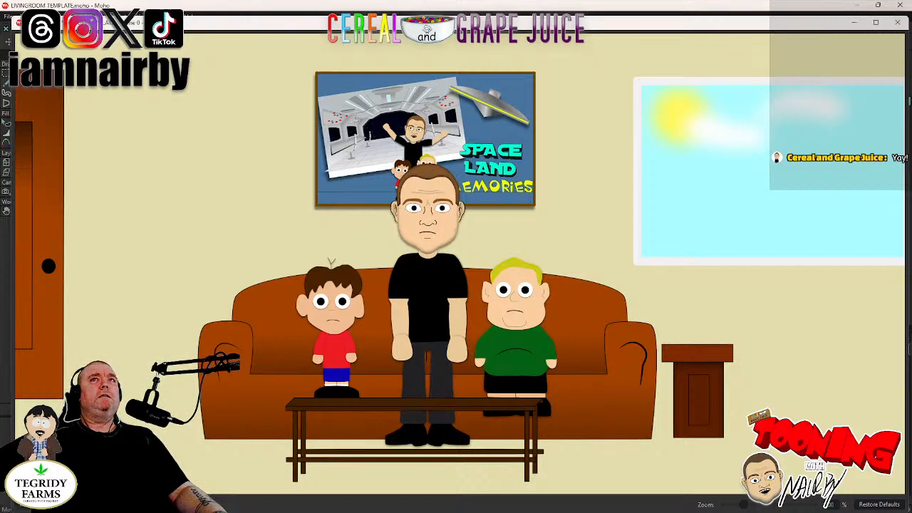
pyautogui.click(898, 23)
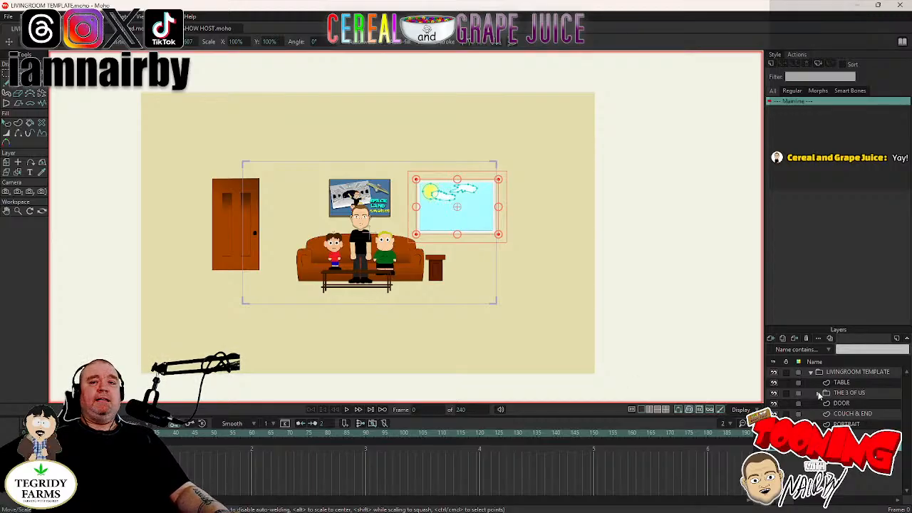
# Expand THE 3 OF US group and look through the layers inside its CHUBB group.
pyautogui.click(820, 394)
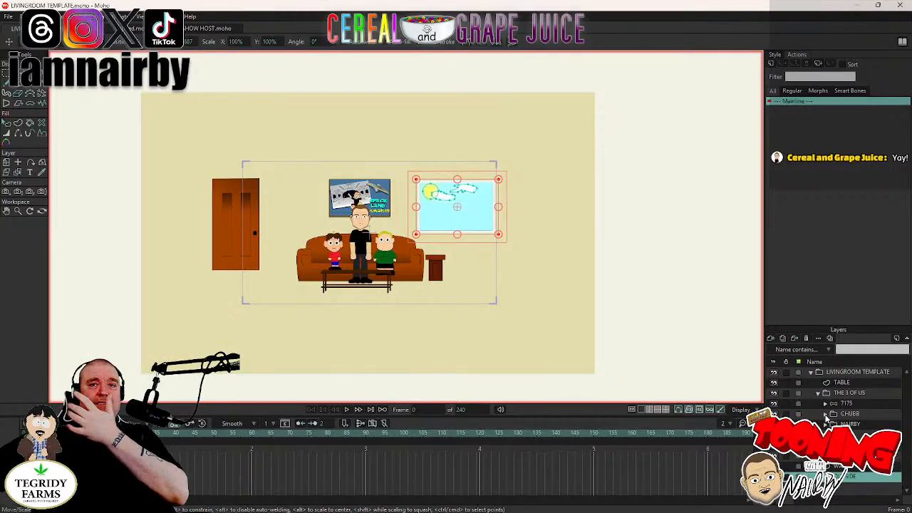
pyautogui.click(826, 415)
pyautogui.click(826, 455)
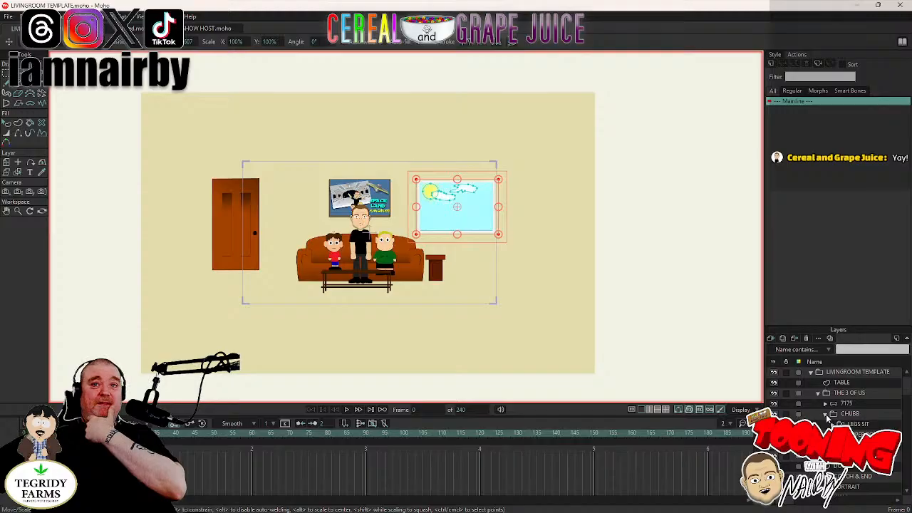
pyautogui.click(826, 415)
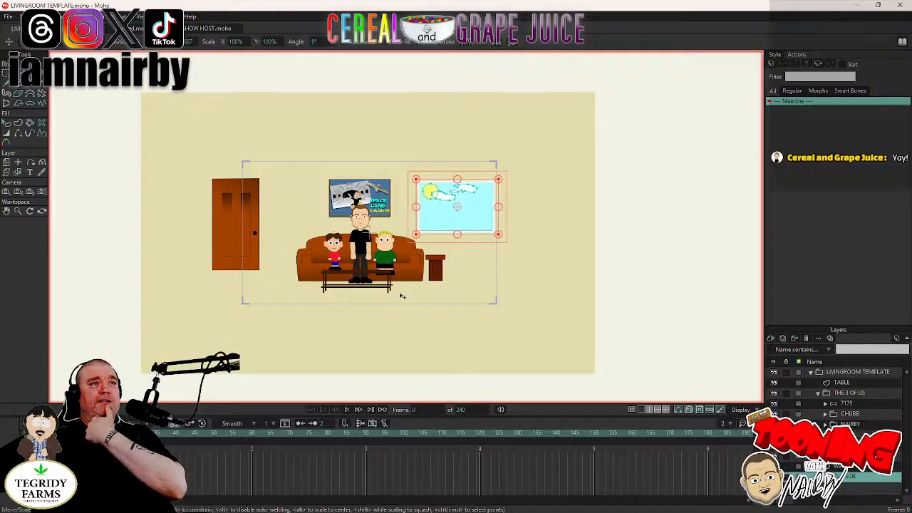
pyautogui.scroll(3, 401, 296)
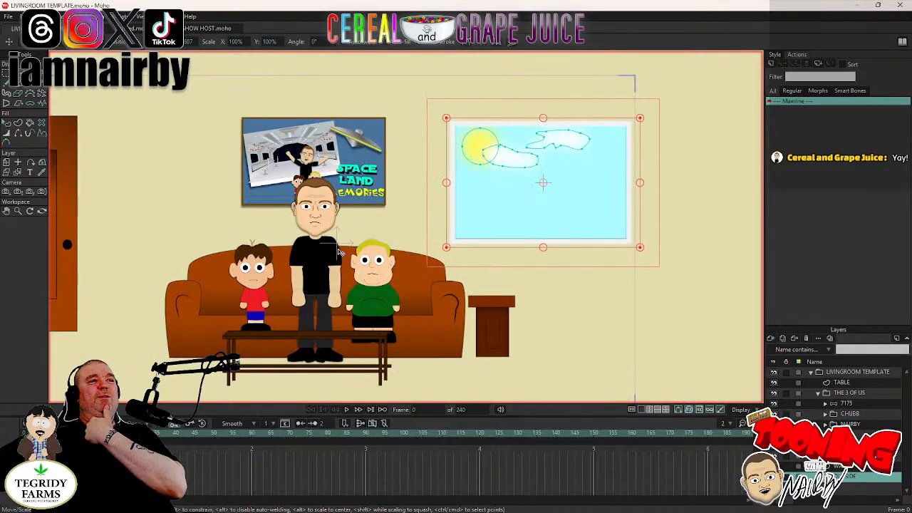
pyautogui.scroll(-2, 411, 267)
pyautogui.scroll(2, 403, 244)
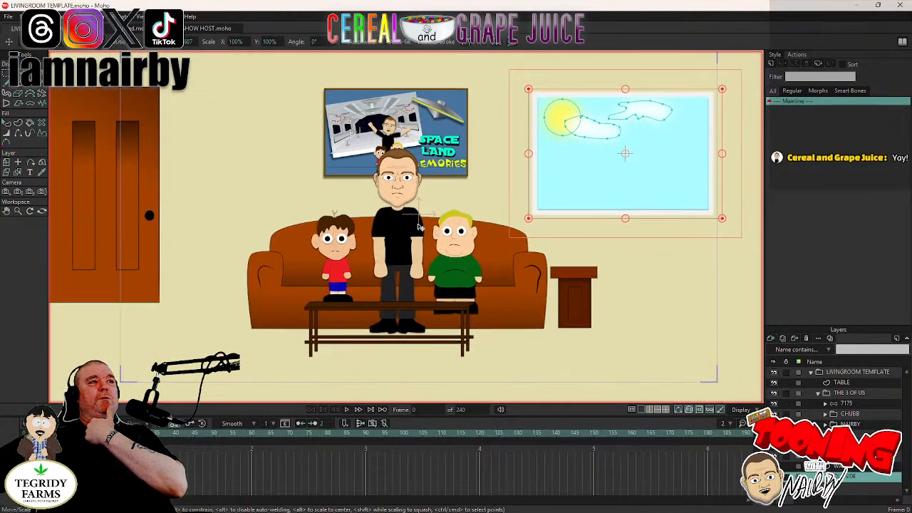
pyautogui.moveTo(401, 244); pyautogui.dragTo(408, 230)
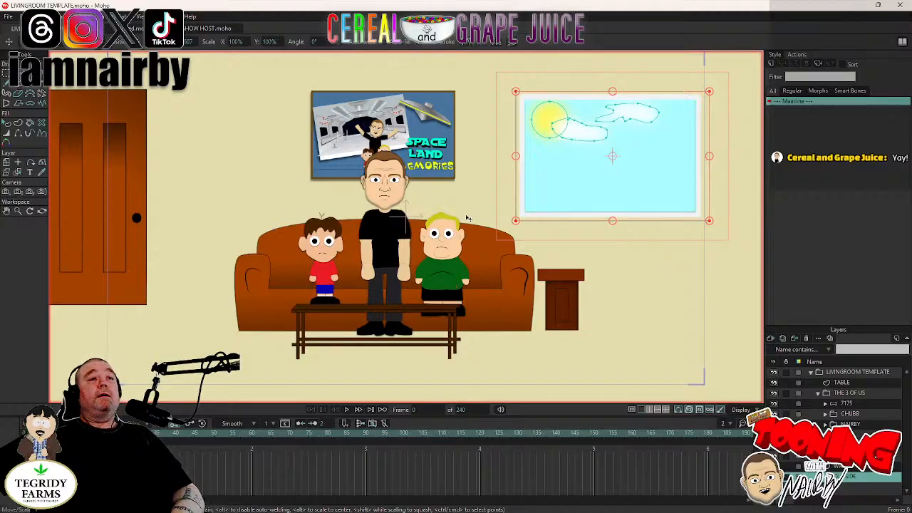
pyautogui.scroll(-1, 550, 244)
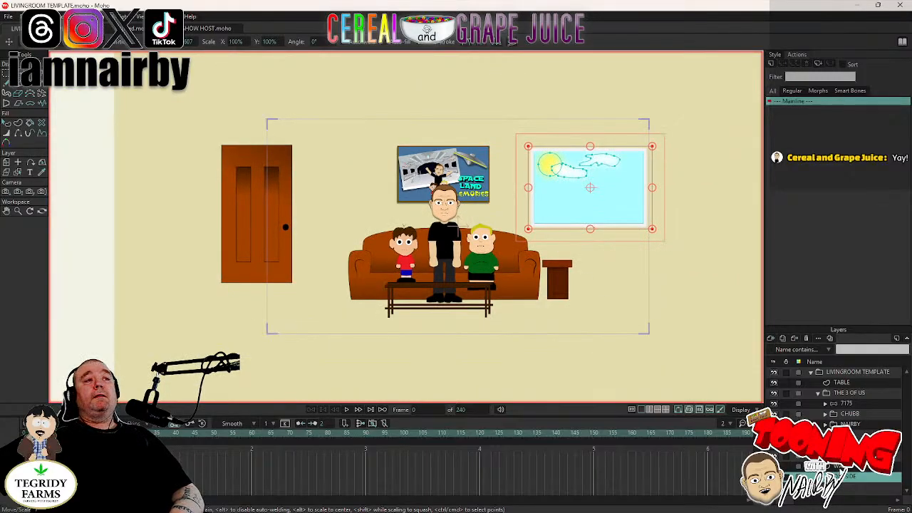
# Check the general layer settings of the WALL layer and close them.
pyautogui.doubleClick(843, 466)
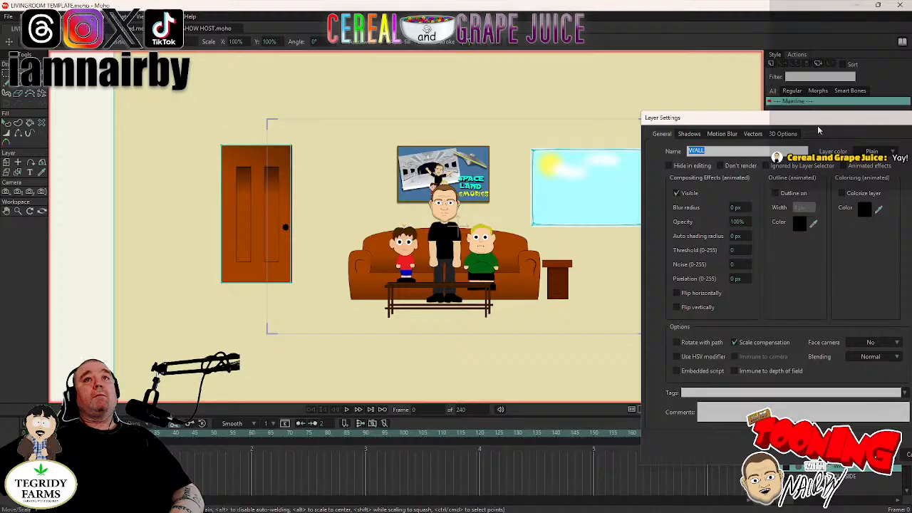
pyautogui.moveTo(813, 125); pyautogui.dragTo(426, 119)
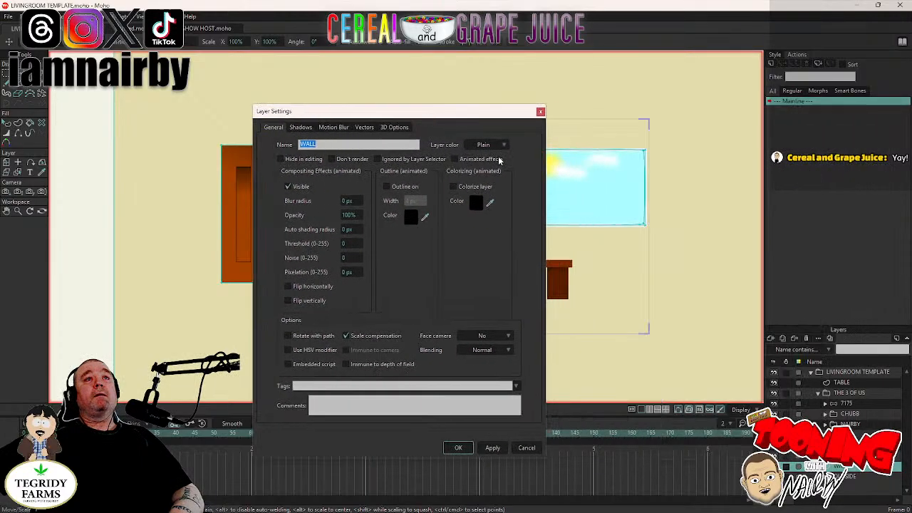
pyautogui.click(546, 117)
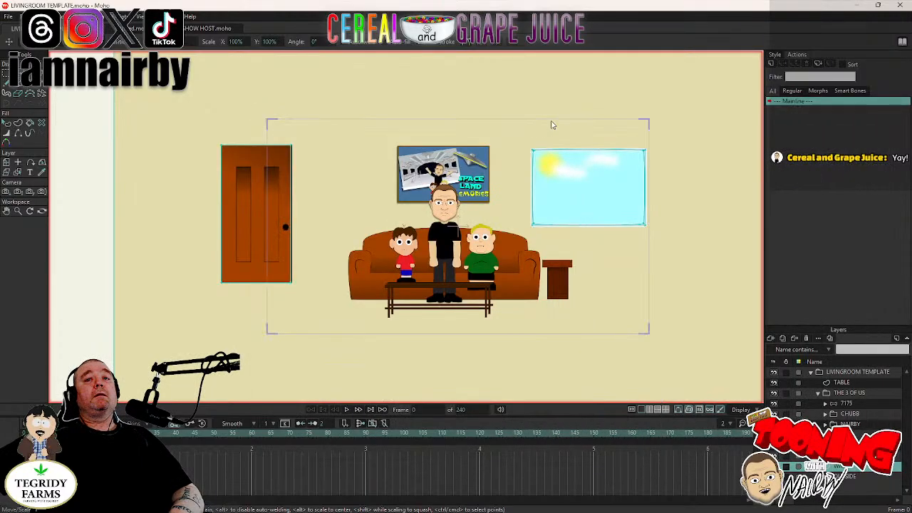
# Add a vector layer above the WALL layer and draw a floor rectangle slightly wider than the wall, from its lower edge to the door's base.
pyautogui.click(772, 339)
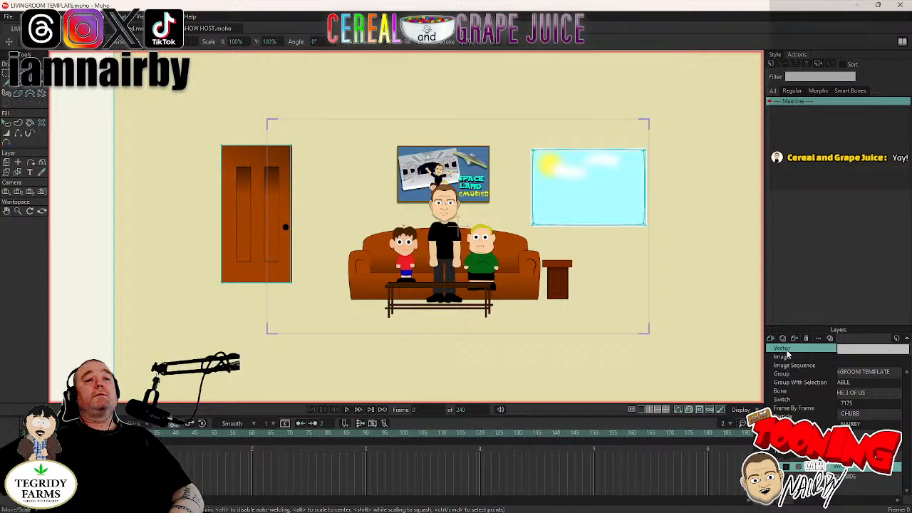
pyautogui.click(785, 349)
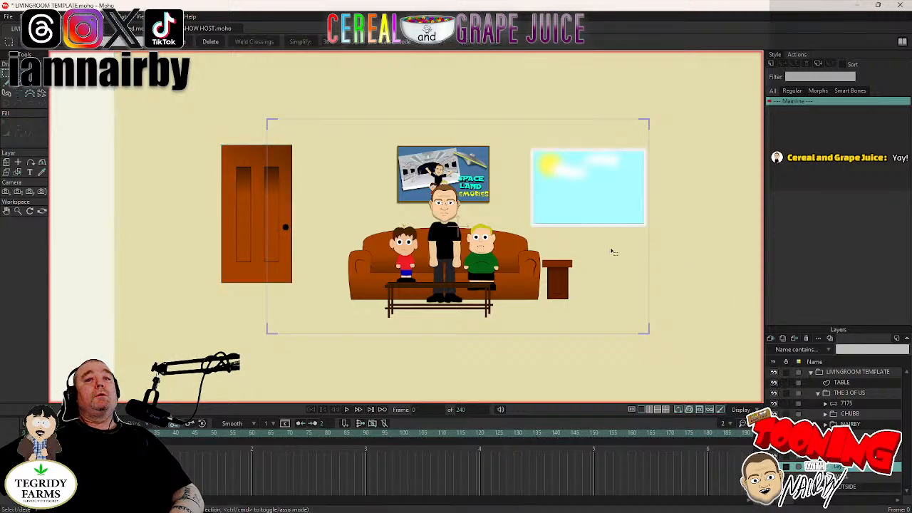
pyautogui.click(18, 85)
pyautogui.click(770, 64)
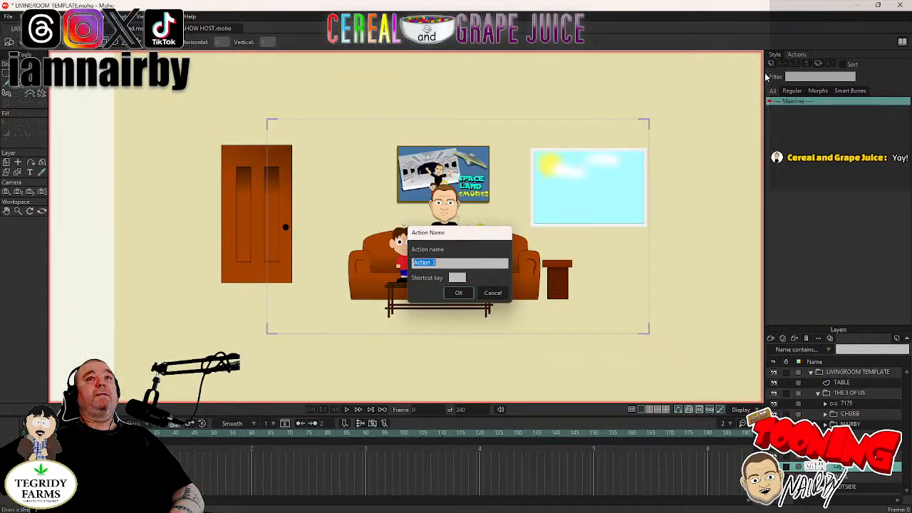
pyautogui.click(493, 292)
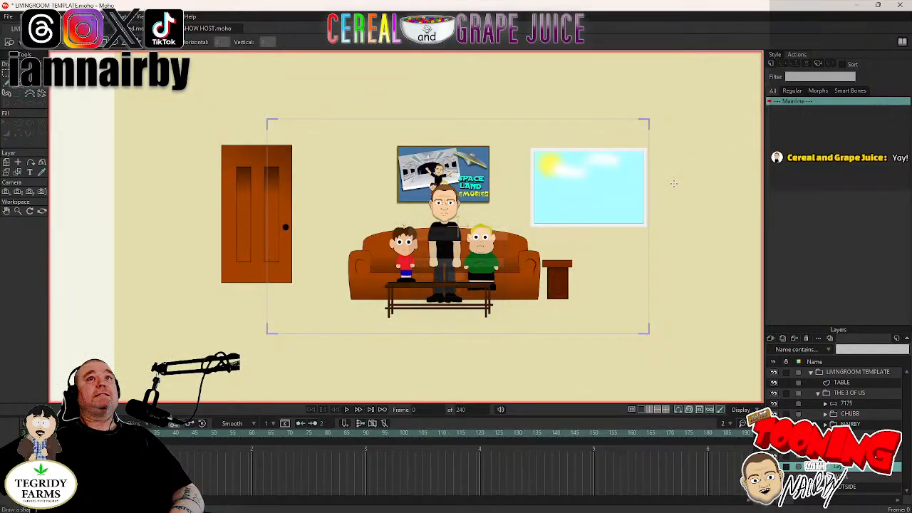
pyautogui.click(775, 55)
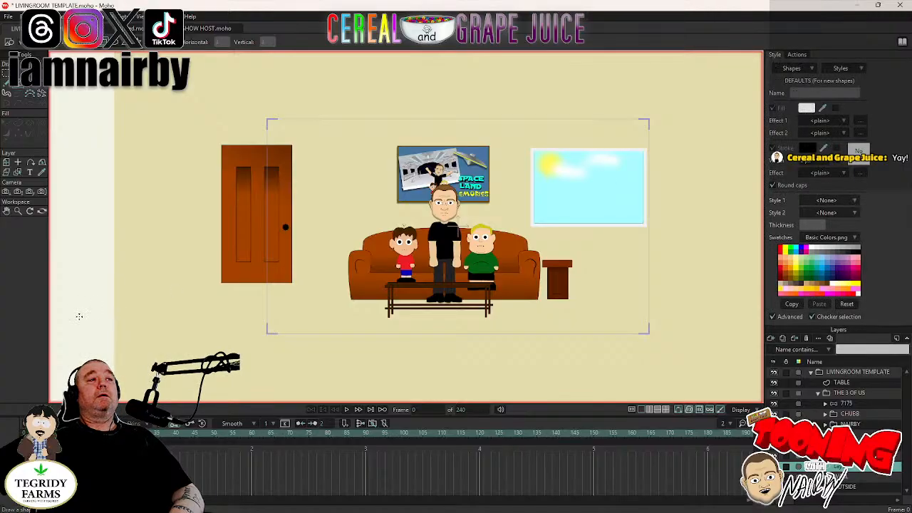
pyautogui.scroll(-2, 77, 267)
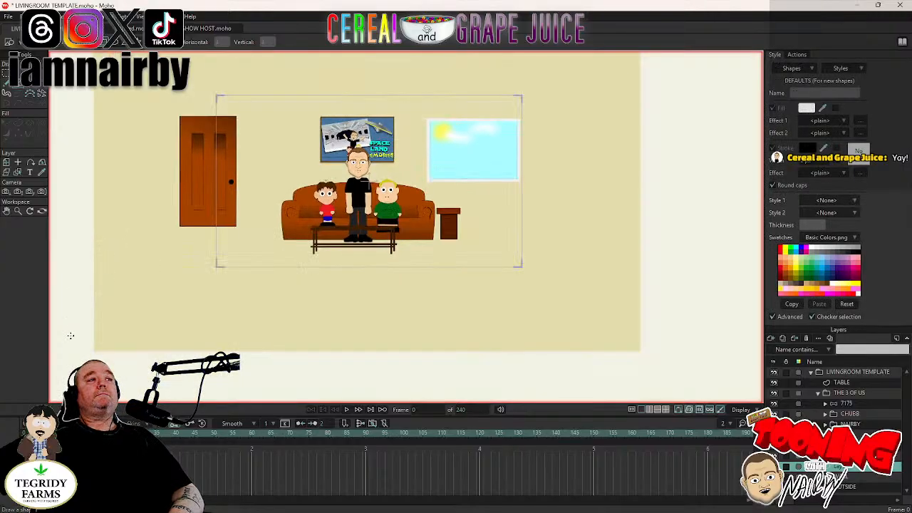
pyautogui.moveTo(79, 351); pyautogui.dragTo(659, 226)
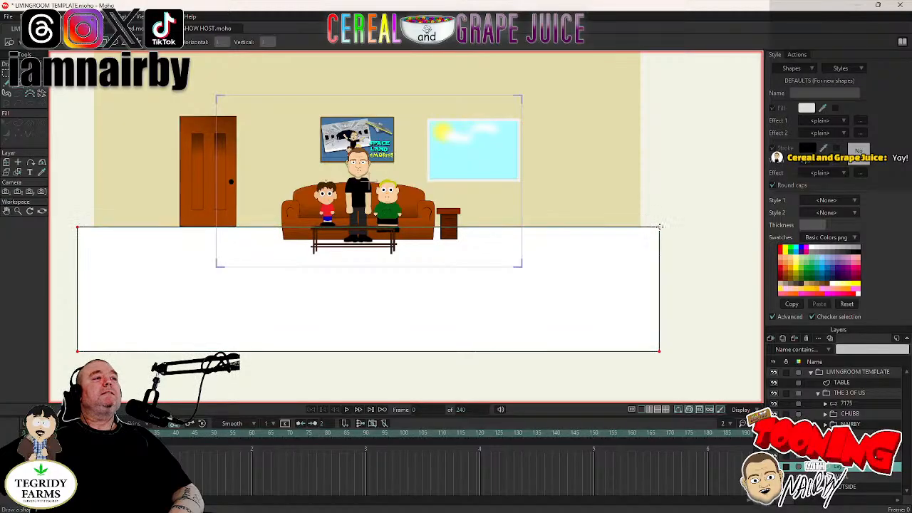
# Hide the outline edges of the floor rectangle.
pyautogui.scroll(5, 508, 296)
pyautogui.scroll(4, 318, 279)
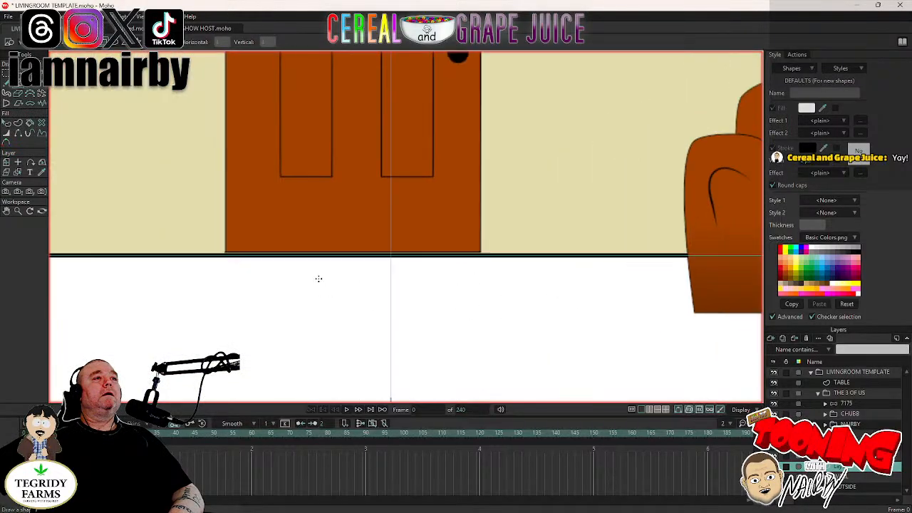
pyautogui.scroll(-3, 259, 271)
pyautogui.scroll(-1, 445, 318)
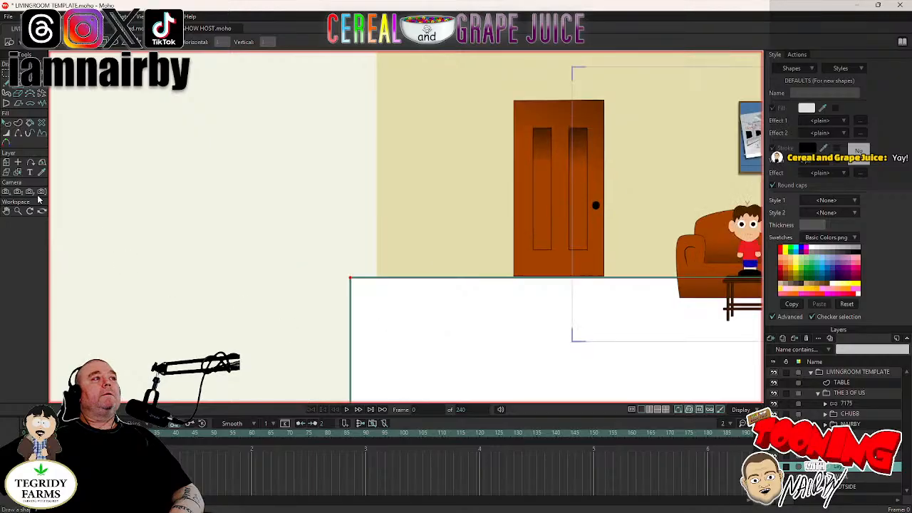
pyautogui.click(20, 134)
pyautogui.scroll(-6, 421, 303)
pyautogui.moveTo(490, 310); pyautogui.dragTo(320, 323)
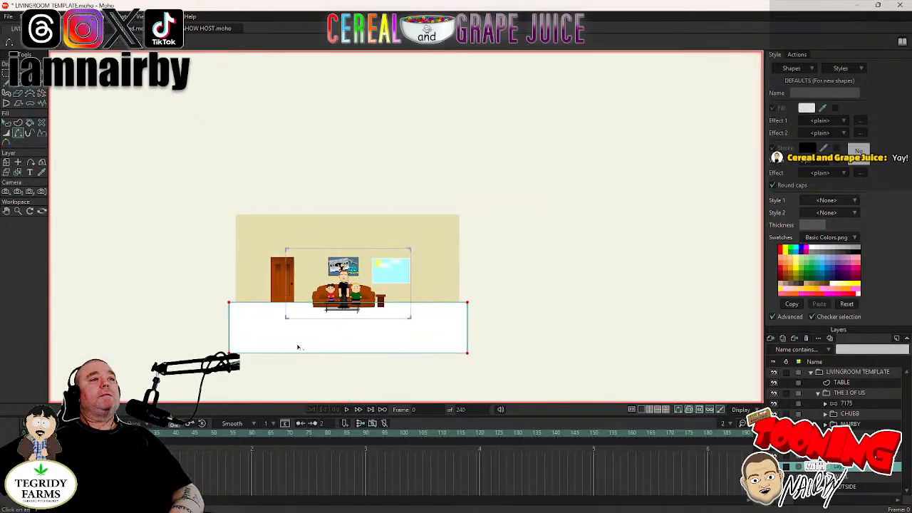
# Move the floor rectangle slightly up so its upper edge meets the bottom of the door.
pyautogui.scroll(3, 256, 351)
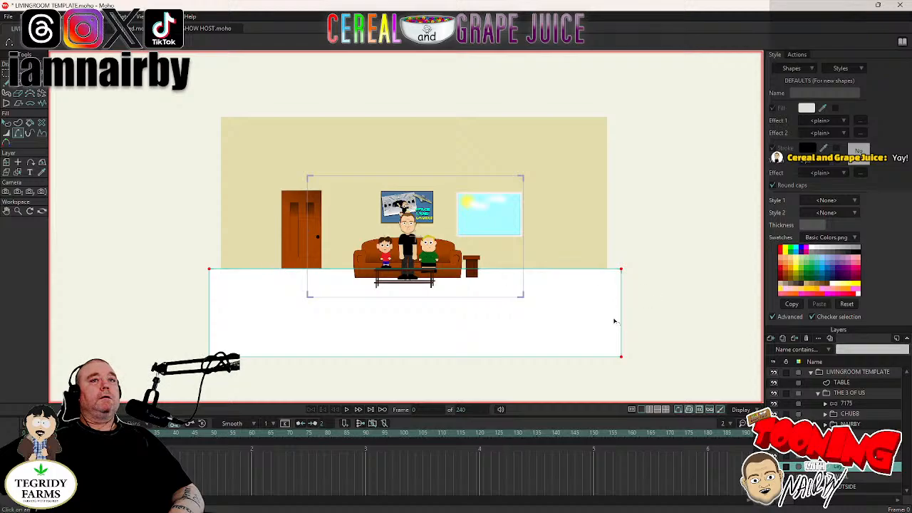
pyautogui.scroll(4, 231, 250)
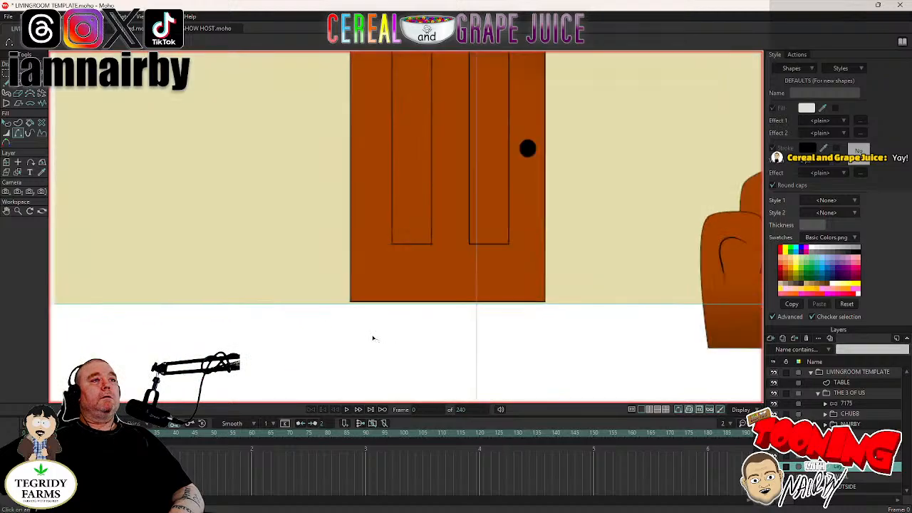
pyautogui.press('t')
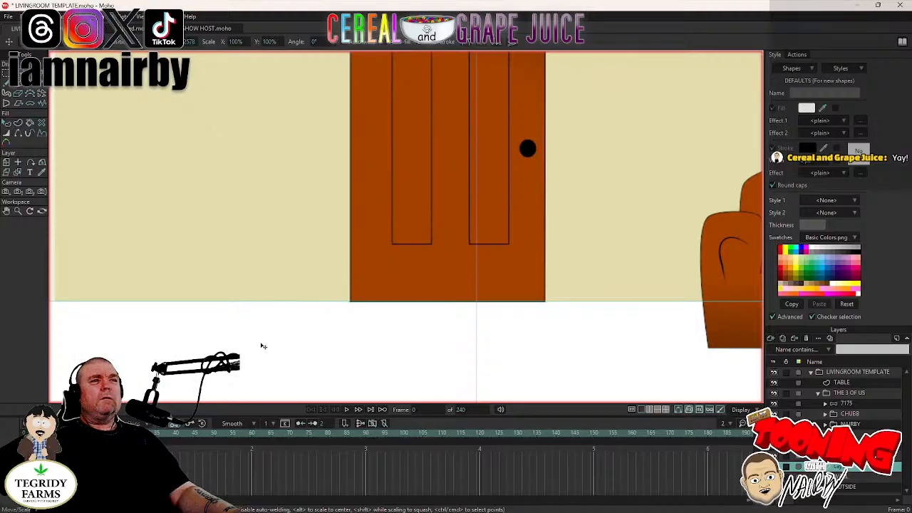
pyautogui.scroll(-8, 343, 321)
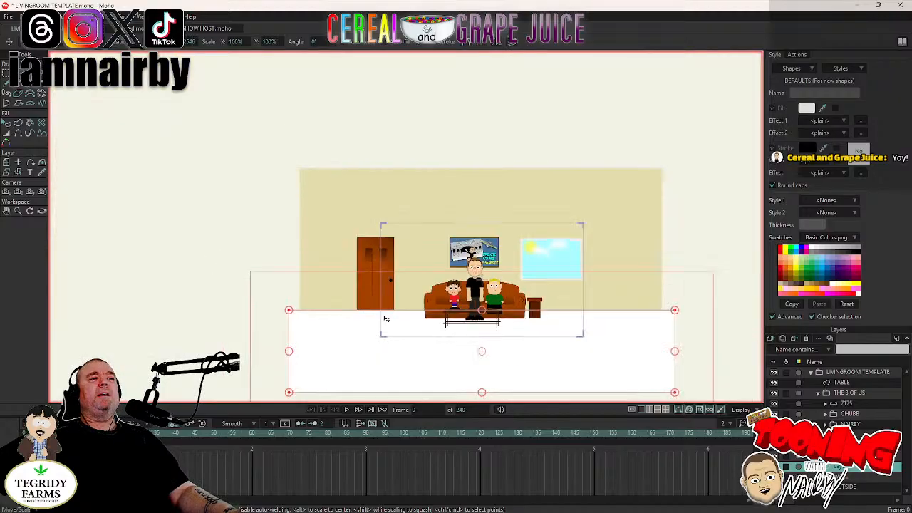
pyautogui.moveTo(387, 318); pyautogui.dragTo(317, 290)
# Change the floor shape's fill colour to the pale golden tone FDE197.
pyautogui.click(6, 123)
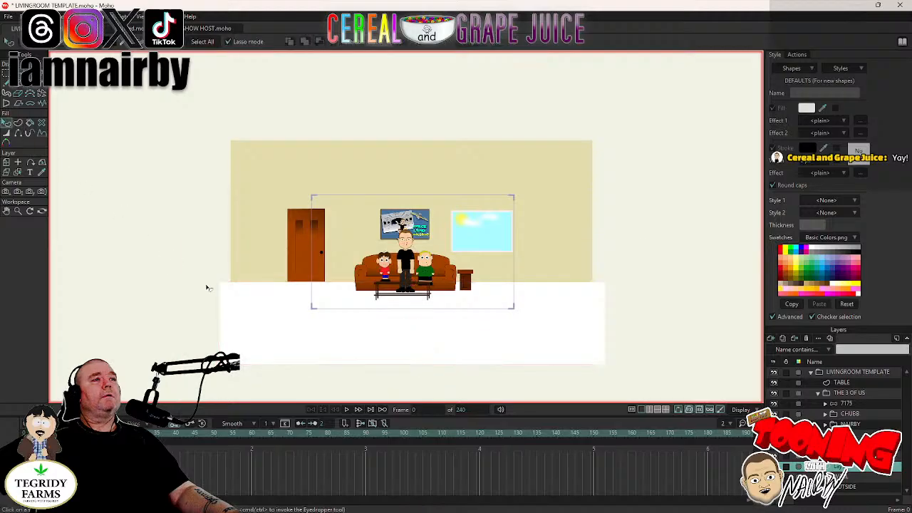
pyautogui.click(320, 326)
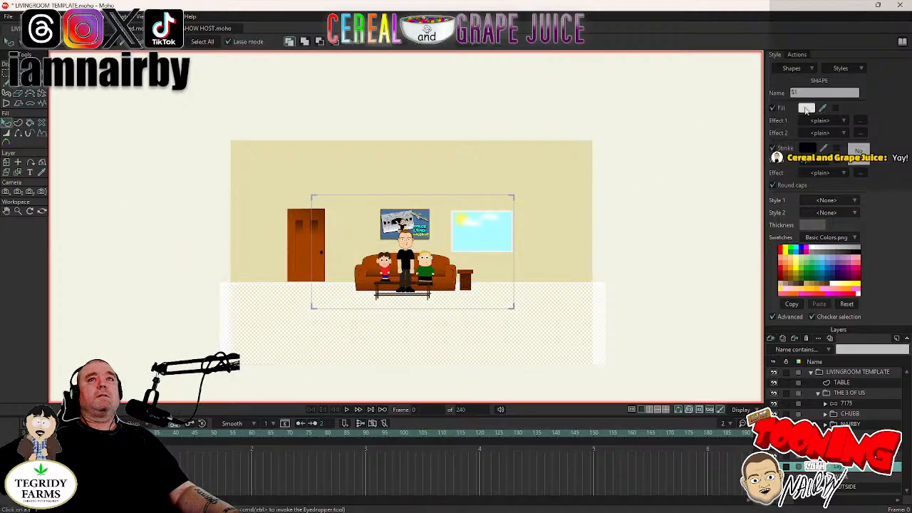
pyautogui.click(806, 108)
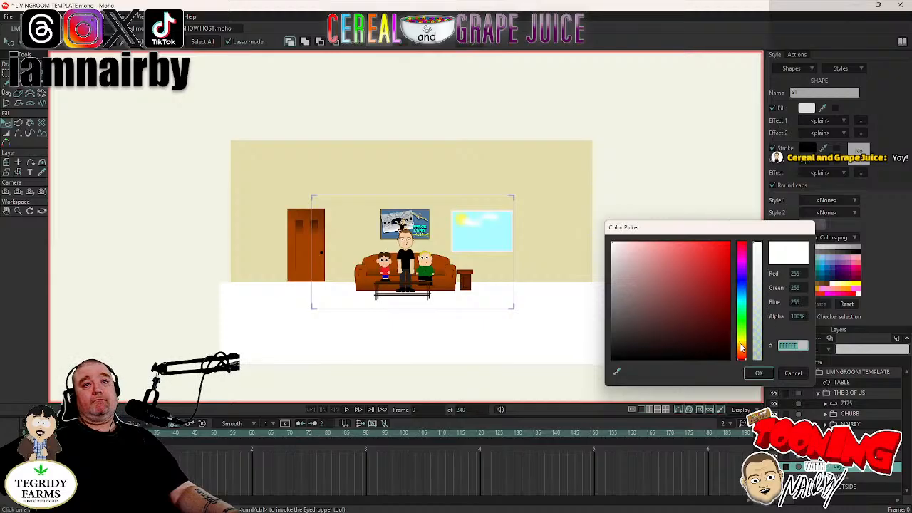
pyautogui.click(742, 347)
pyautogui.click(742, 354)
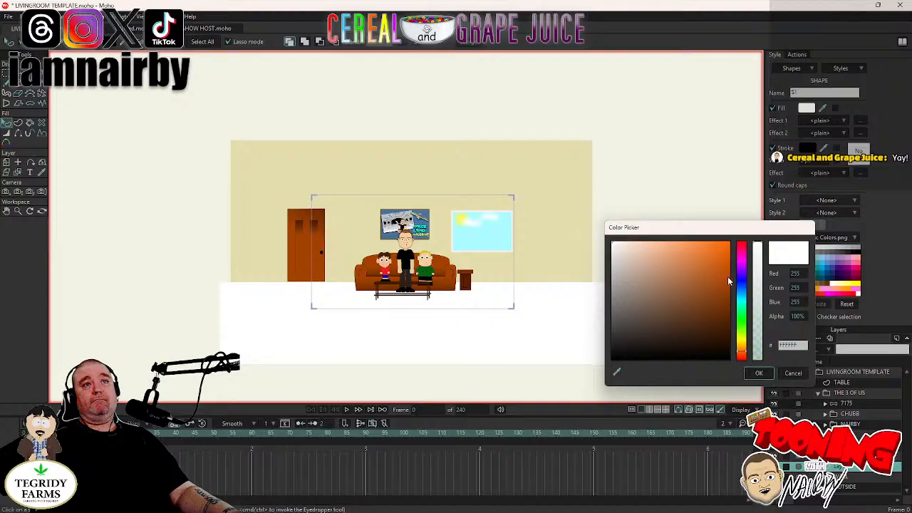
pyautogui.moveTo(728, 281); pyautogui.dragTo(731, 243)
pyautogui.moveTo(743, 356); pyautogui.dragTo(742, 347)
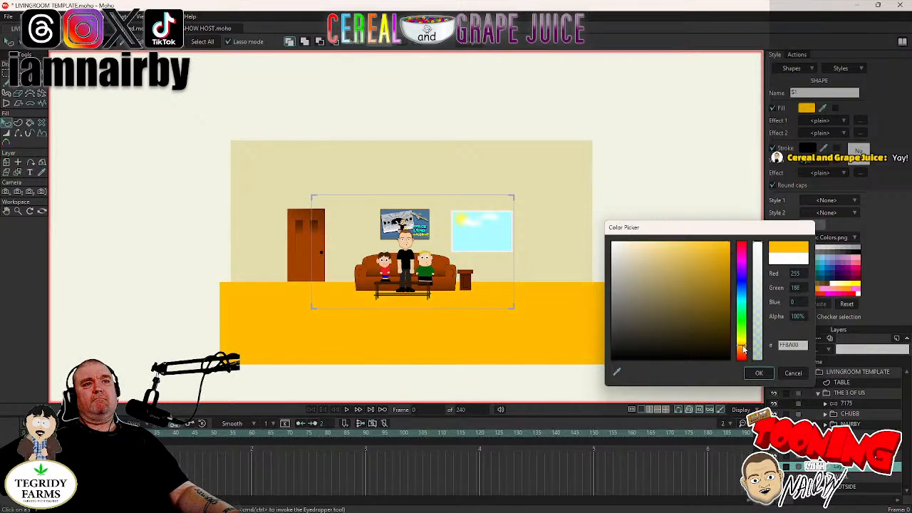
pyautogui.moveTo(725, 250); pyautogui.dragTo(675, 246)
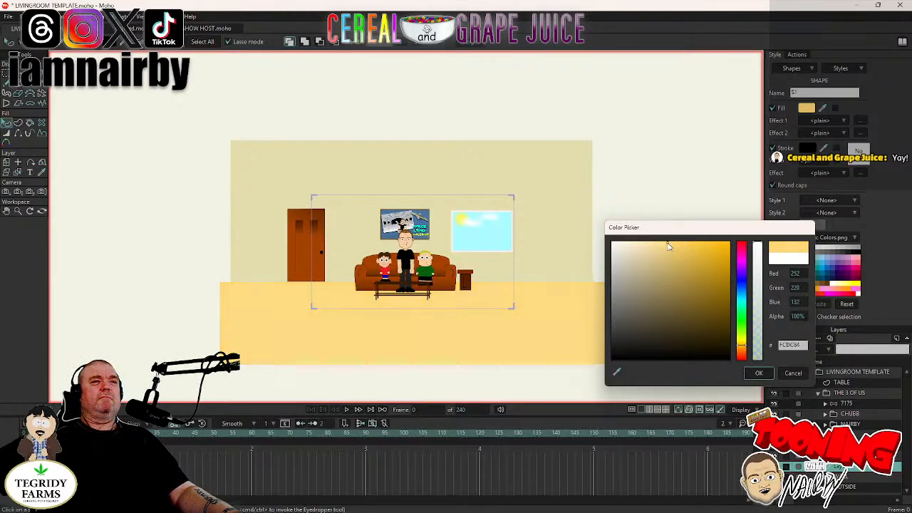
pyautogui.moveTo(669, 246); pyautogui.dragTo(660, 246)
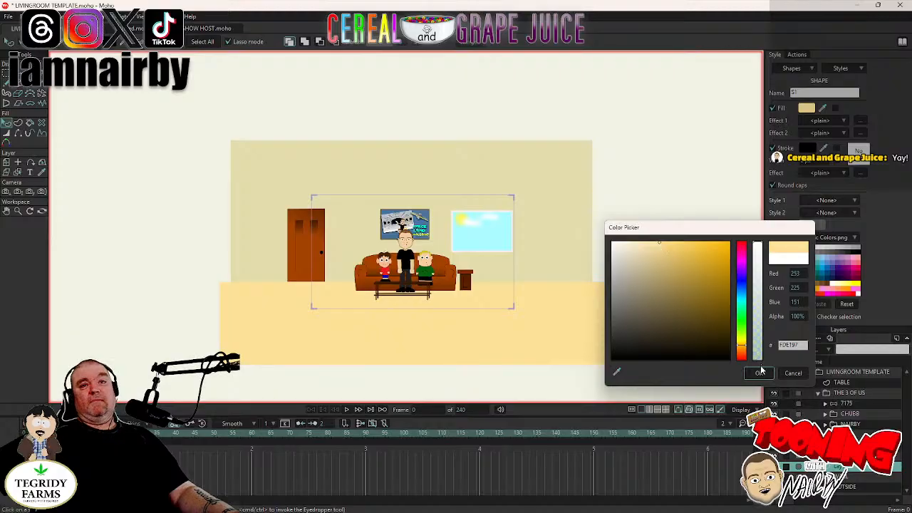
pyautogui.click(760, 372)
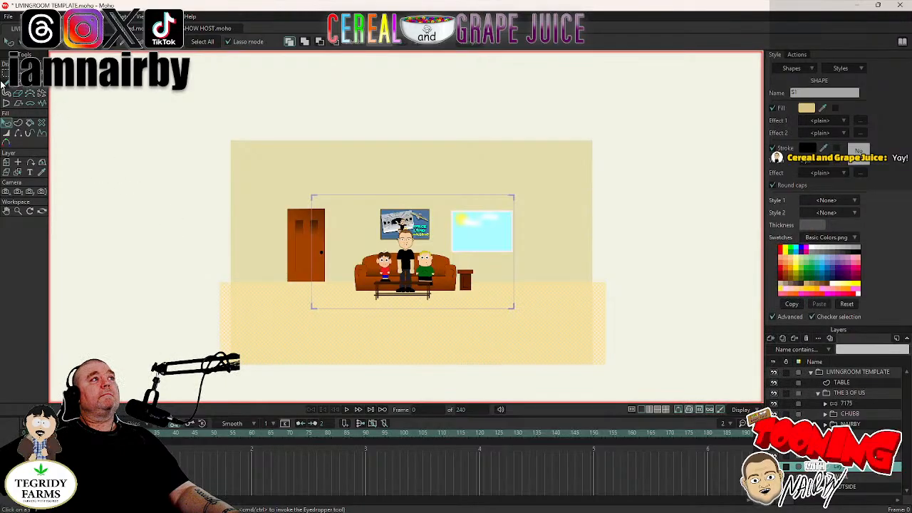
# Centre the floor shape vertically on the layer origin, and move its layer down until the upper edge meets the door's base.
pyautogui.click(21, 74)
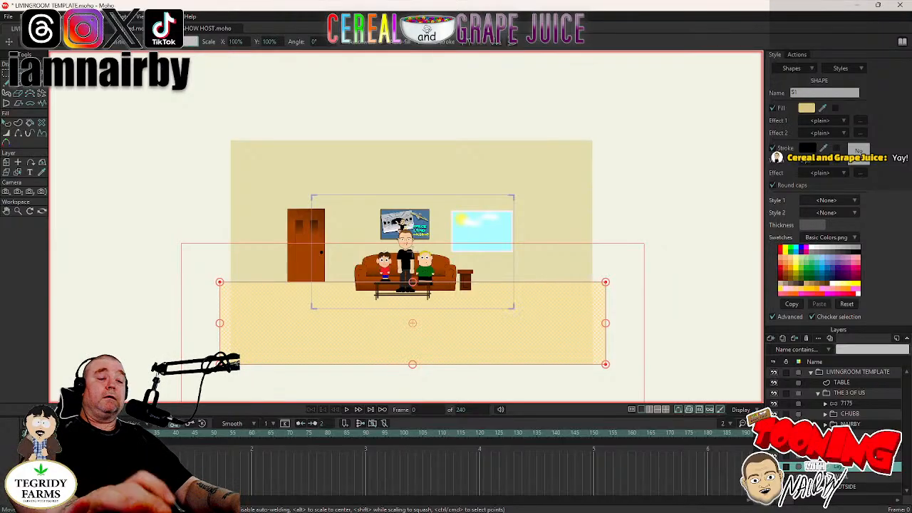
pyautogui.hotkey('ctrl', 'z')
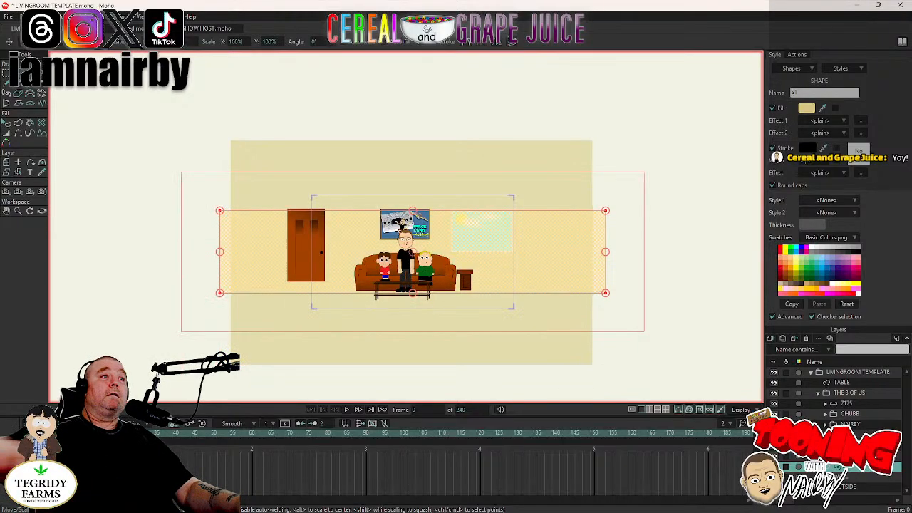
pyautogui.click(6, 163)
pyautogui.moveTo(315, 209); pyautogui.dragTo(318, 279)
pyautogui.scroll(10, 317, 279)
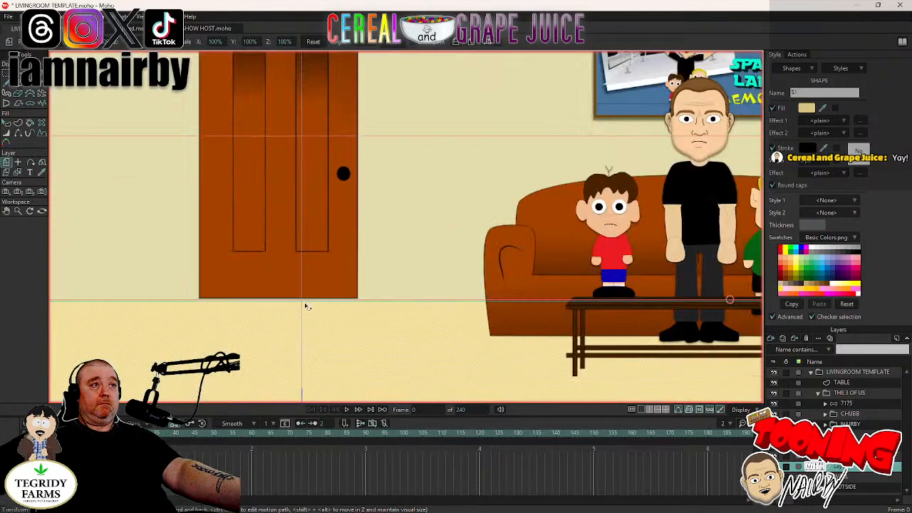
pyautogui.moveTo(454, 367); pyautogui.dragTo(449, 357)
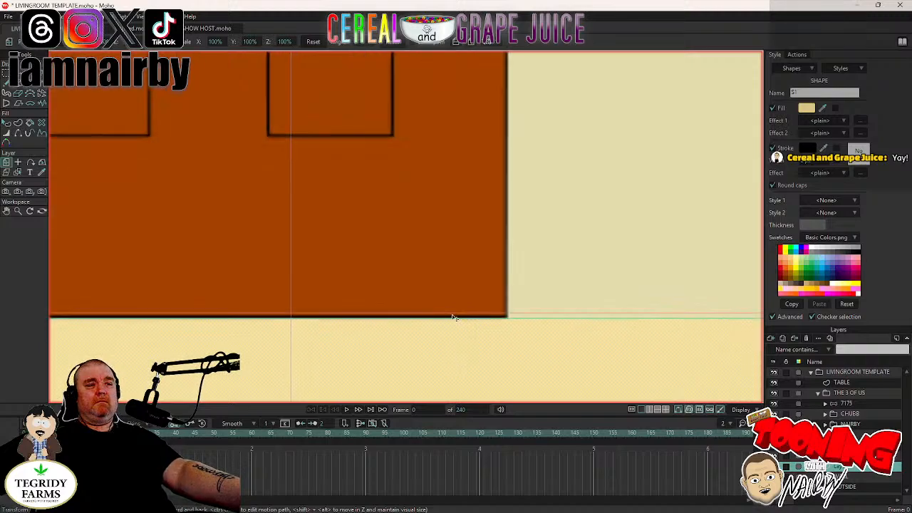
pyautogui.scroll(-5, 455, 319)
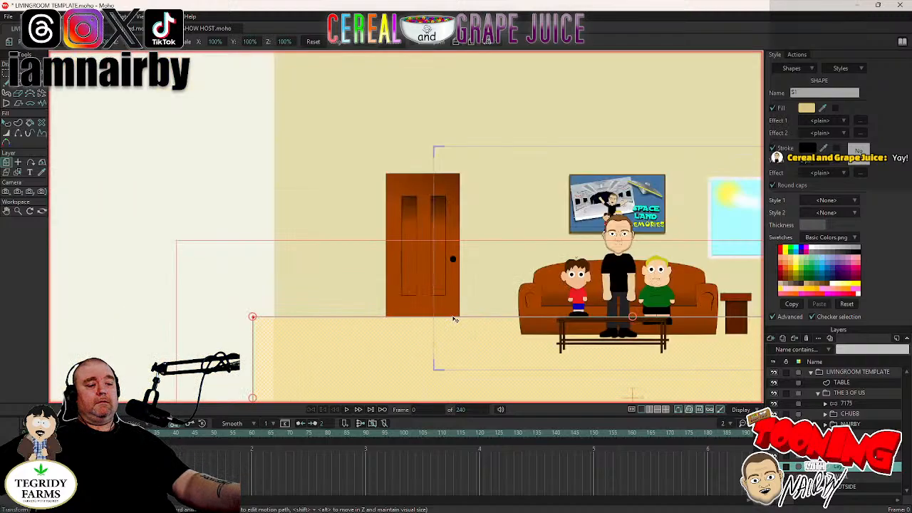
# Apply a Shaded fill effect to the floor shape with a light angle of 270°.
pyautogui.click(6, 123)
pyautogui.moveTo(530, 324); pyautogui.dragTo(304, 298)
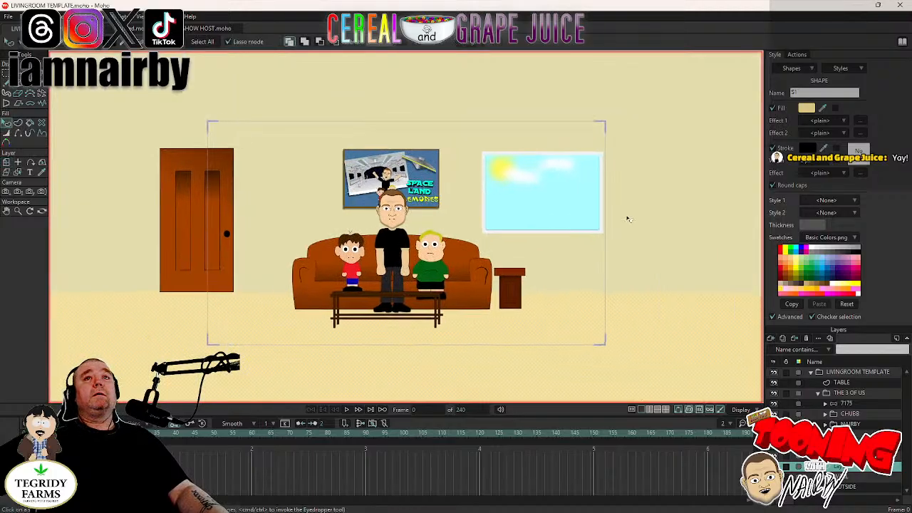
pyautogui.click(824, 122)
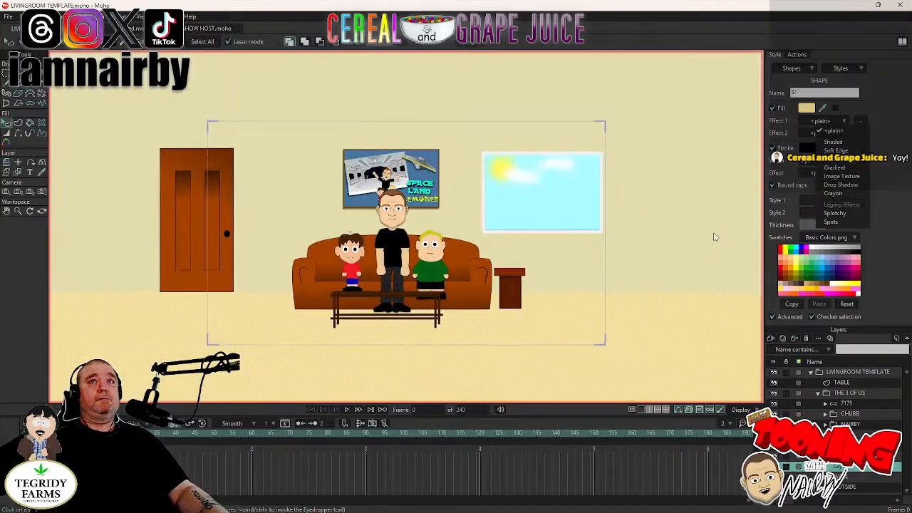
pyautogui.click(832, 142)
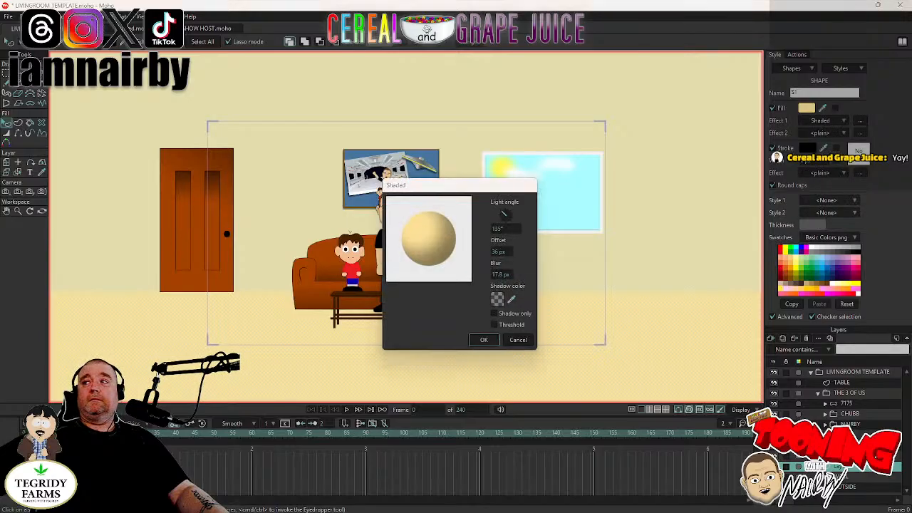
pyautogui.click(503, 226)
pyautogui.write('270')
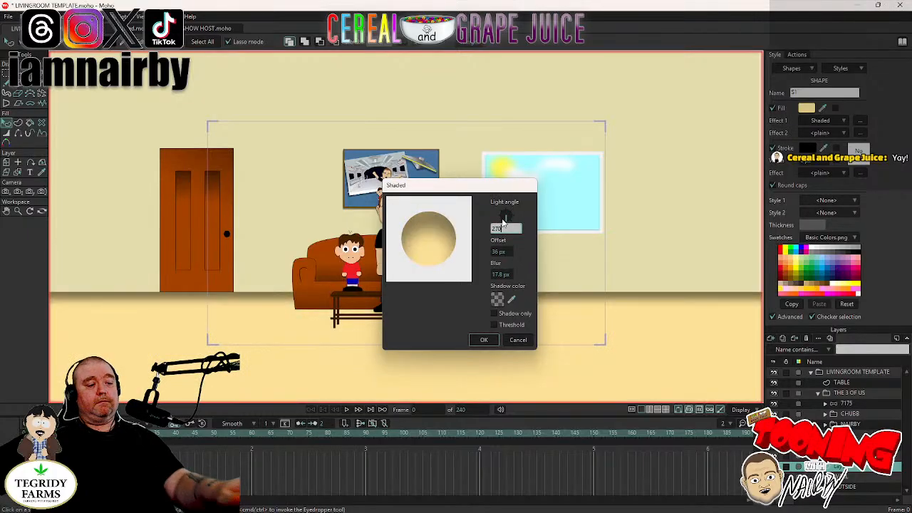
pyautogui.press('Tab')
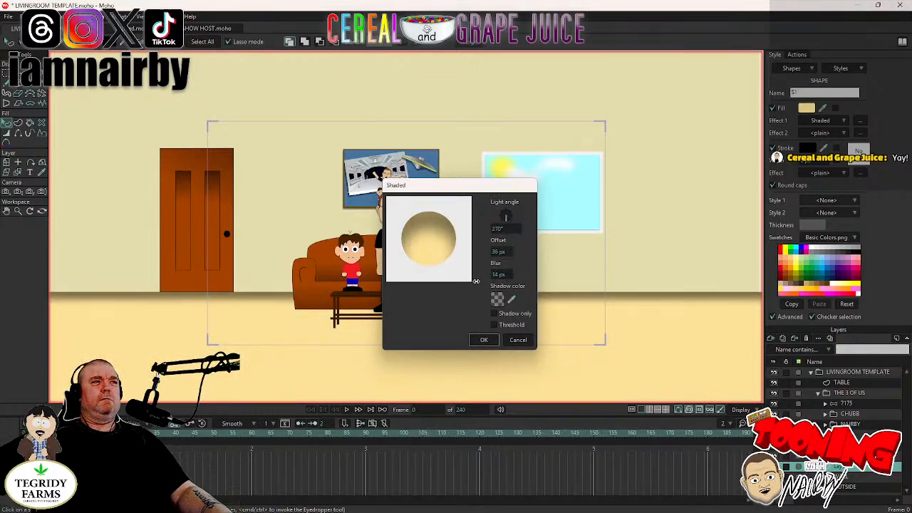
# Set the floor shading's offset to 15 px and its blur to 47 px, and accept the effect.
pyautogui.moveTo(476, 281); pyautogui.dragTo(430, 285)
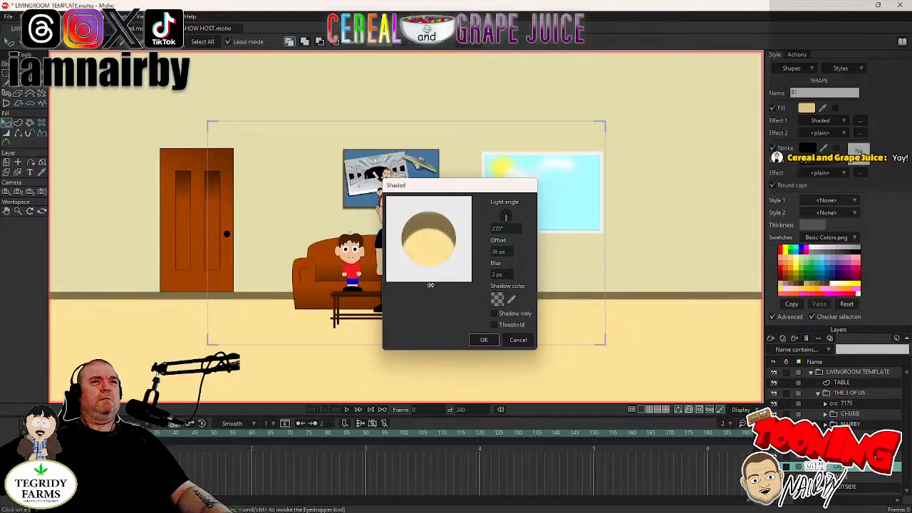
pyautogui.moveTo(501, 254); pyautogui.dragTo(419, 267)
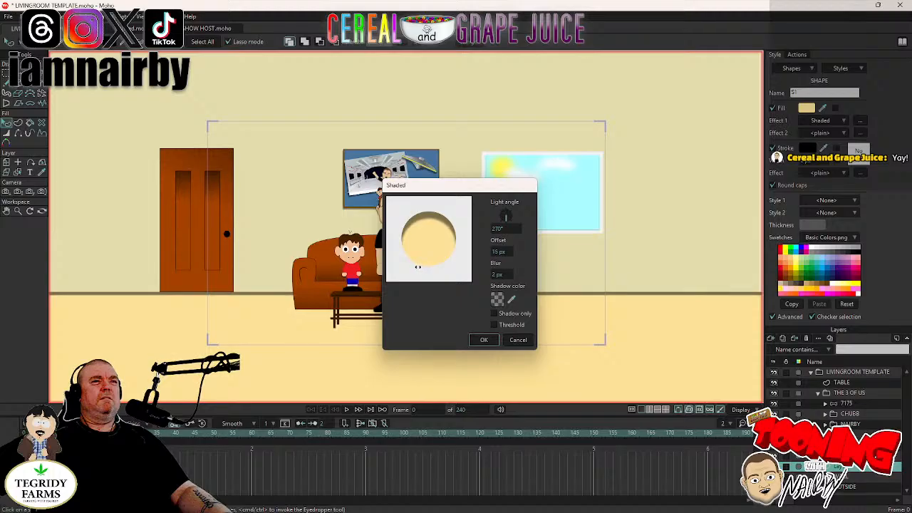
pyautogui.moveTo(501, 273)
pyautogui.mouseDown()
pyautogui.moveTo(637, 279)
pyautogui.moveTo(611, 275)
pyautogui.moveTo(734, 270)
pyautogui.moveTo(689, 272)
pyautogui.mouseUp()
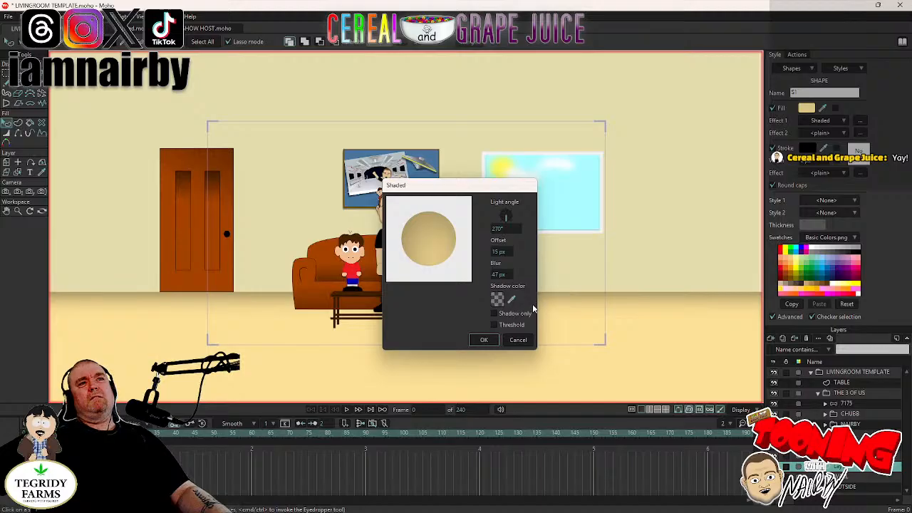
pyautogui.click(485, 340)
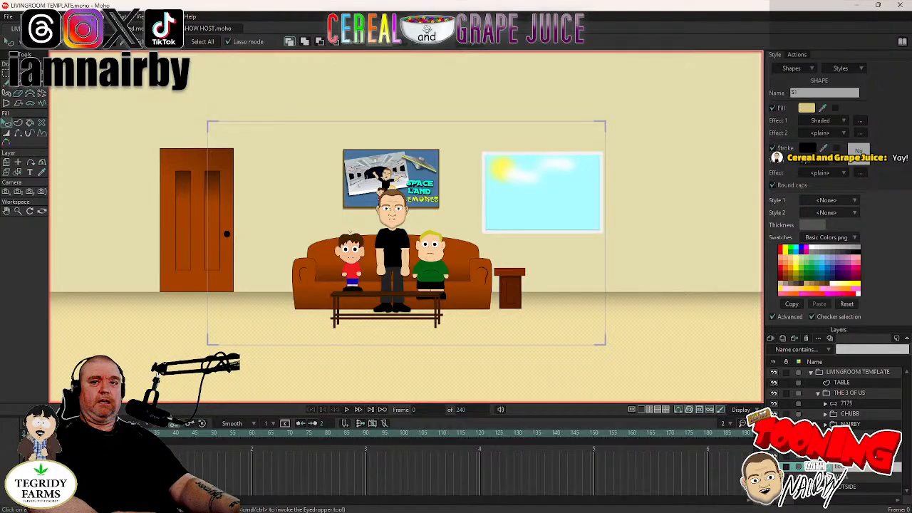
# Rename the floor shape's layer to FLOOR and save the project.
pyautogui.doubleClick(848, 472)
pyautogui.write('FLOOR')
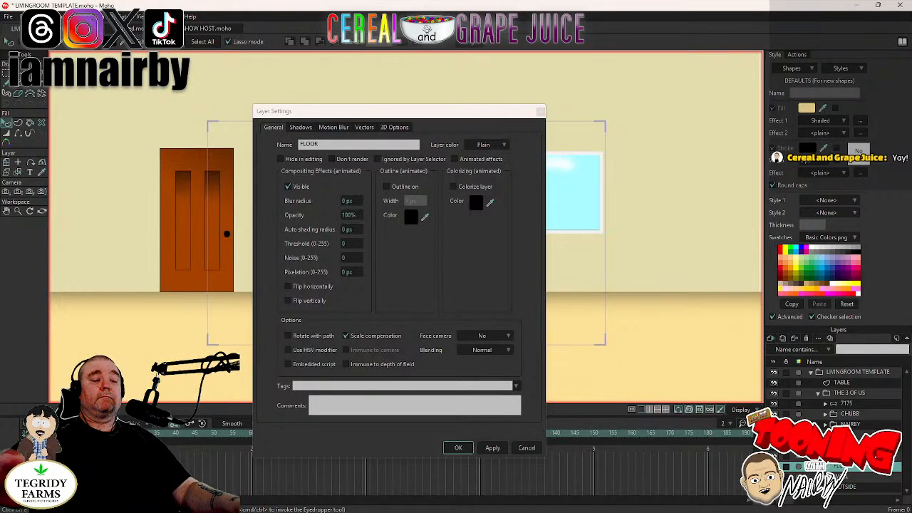
pyautogui.press('Return')
pyautogui.hotkey('ctrl', 's')
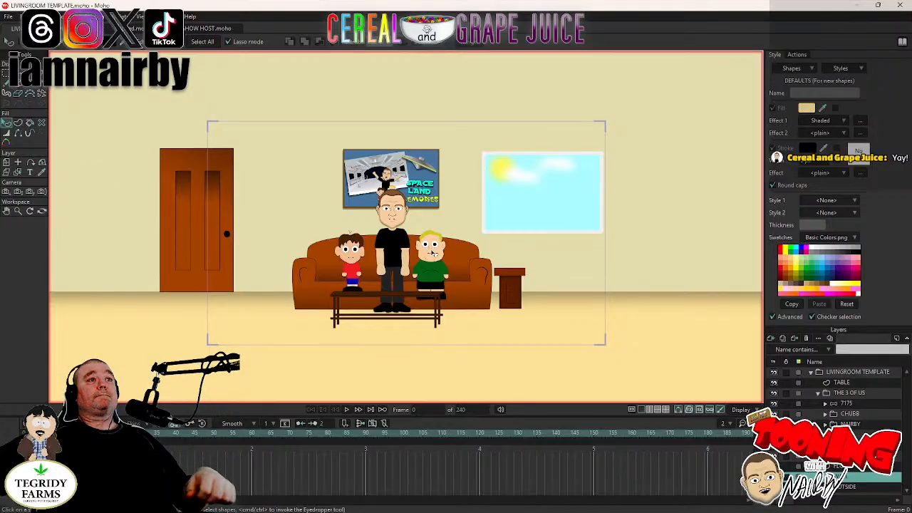
# Raise only the wall's two lower corner points until that edge sits just below the floor's upper edge, and save the project.
pyautogui.scroll(-5, 435, 253)
pyautogui.press('t')
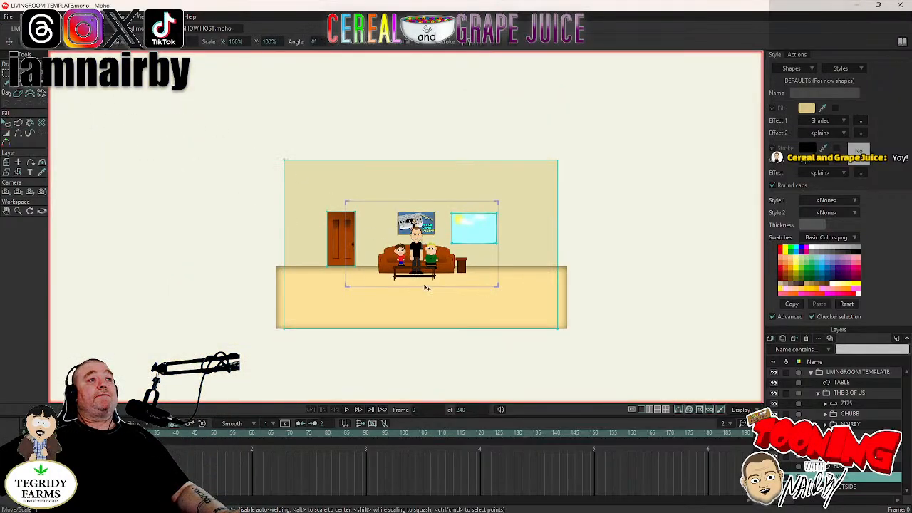
pyautogui.scroll(4, 423, 285)
pyautogui.hotkey('ctrl', 'a')
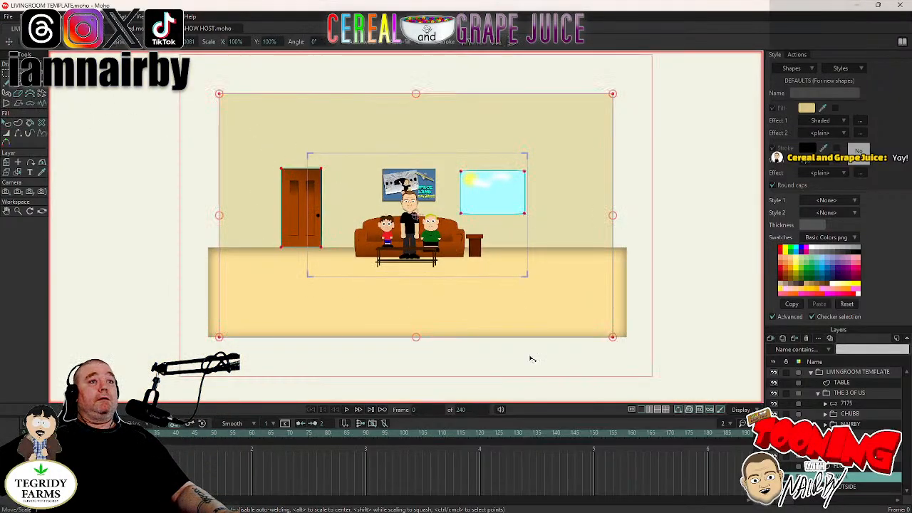
pyautogui.moveTo(417, 339)
pyautogui.mouseDown()
pyautogui.moveTo(419, 322)
pyautogui.moveTo(420, 338)
pyautogui.mouseUp()
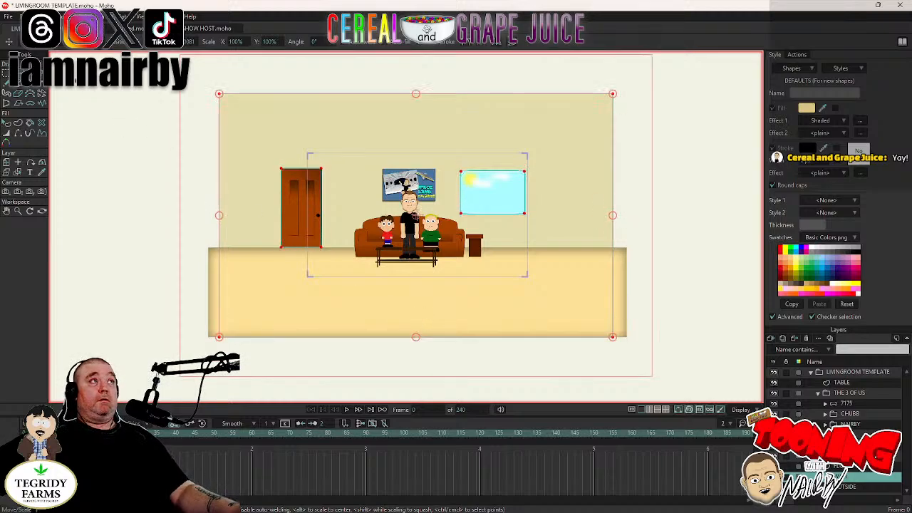
pyautogui.click(7, 74)
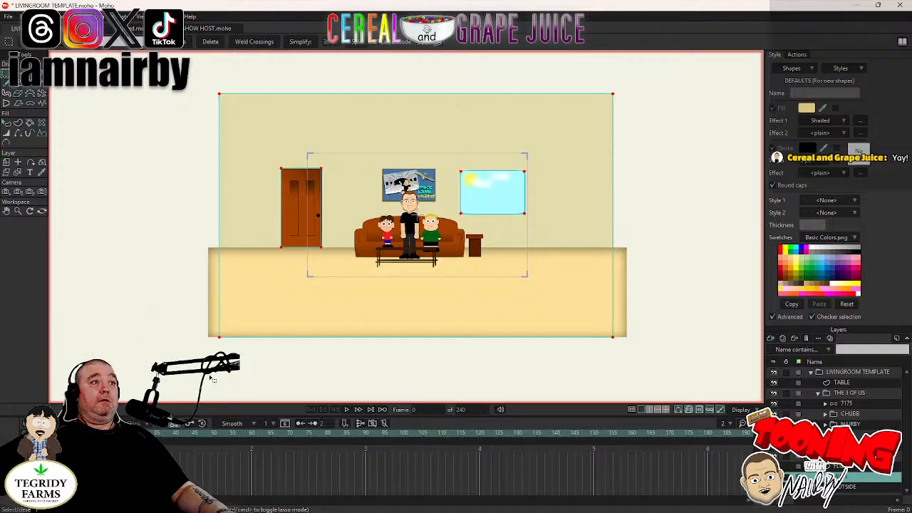
pyautogui.moveTo(206, 330)
pyautogui.mouseDown()
pyautogui.moveTo(525, 340)
pyautogui.moveTo(651, 362)
pyautogui.moveTo(205, 388)
pyautogui.moveTo(204, 333)
pyautogui.mouseUp()
pyautogui.click(16, 86)
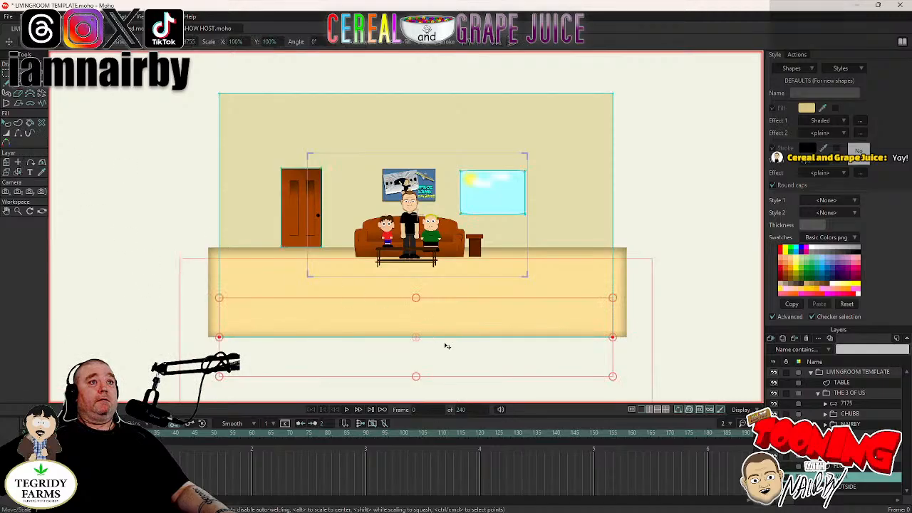
pyautogui.moveTo(450, 344); pyautogui.dragTo(444, 262)
pyautogui.hotkey('ctrl', 's')
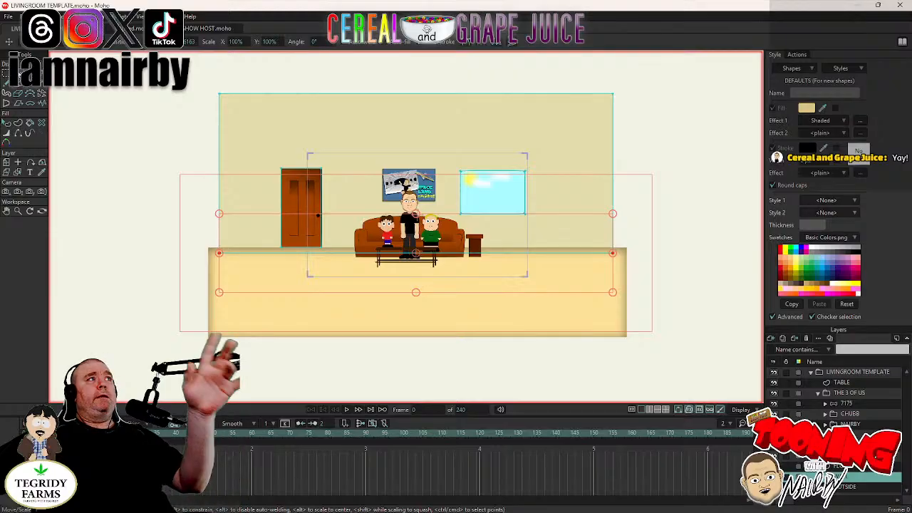
# Centre all of the wall layer's points on the layer origin by setting their position to 0, 0.
pyautogui.click(291, 203)
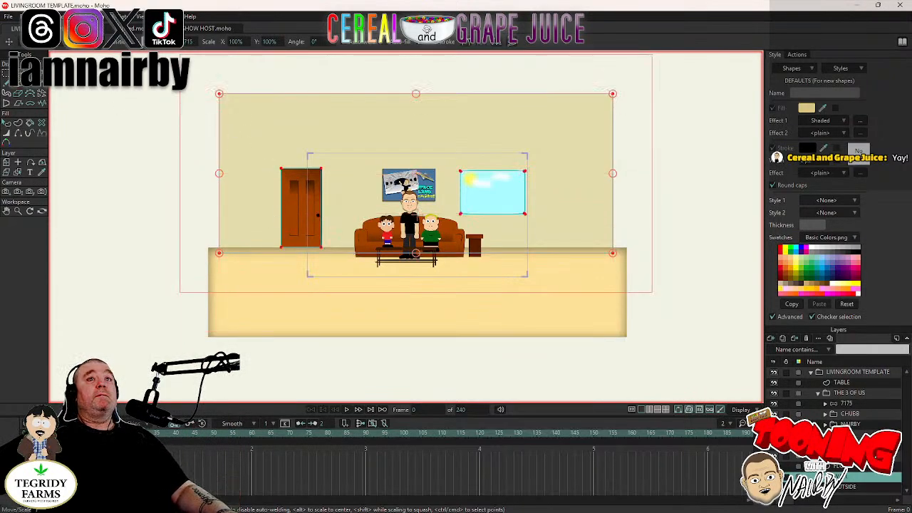
pyautogui.write('0')
pyautogui.press('Tab')
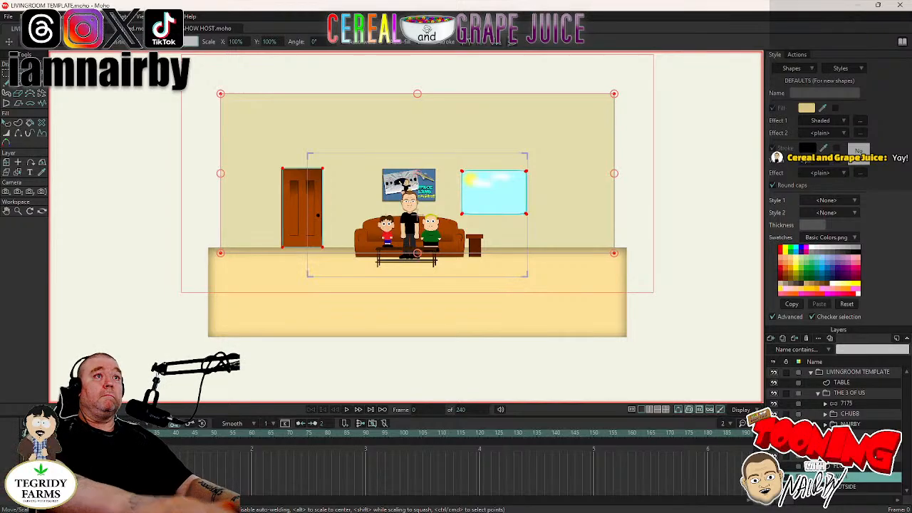
pyautogui.write('0')
pyautogui.press('Return')
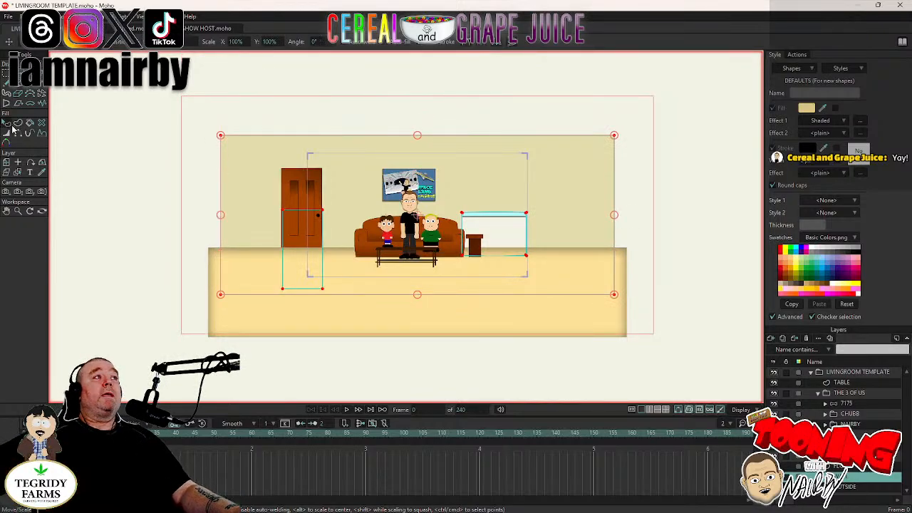
# Move the wall layer up until the door's base meets the floor's upper edge and the window frames the sky.
pyautogui.click(5, 163)
pyautogui.moveTo(119, 187); pyautogui.dragTo(117, 145)
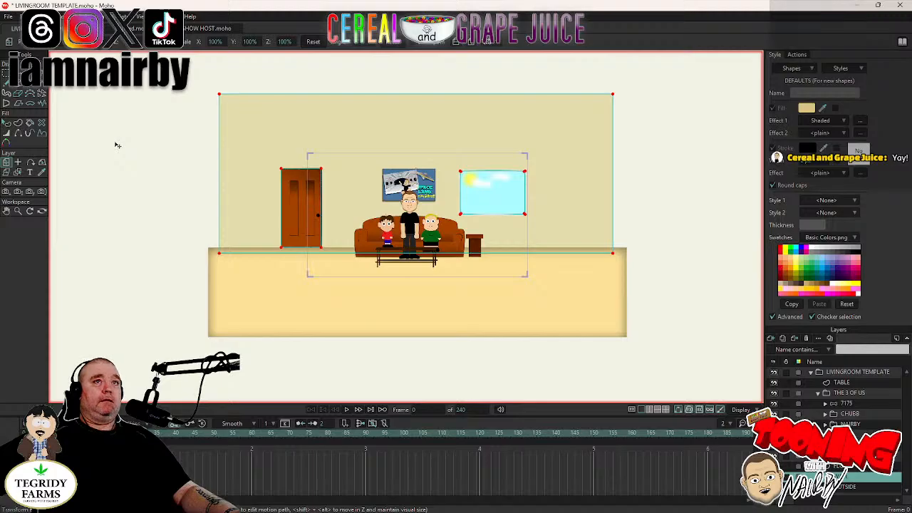
pyautogui.moveTo(117, 145); pyautogui.dragTo(118, 145)
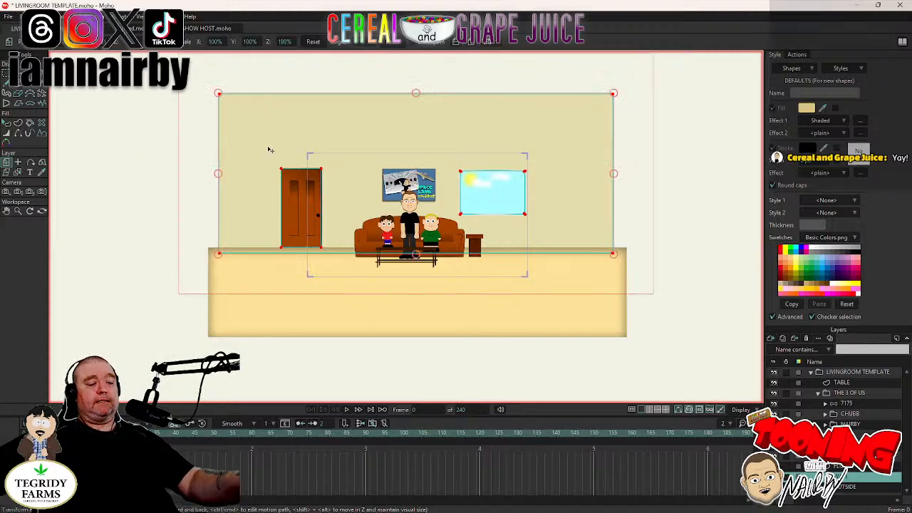
# Render a preview of the current frame, inspect the whole living room, and close the preview.
pyautogui.hotkey('ctrl', 'r')
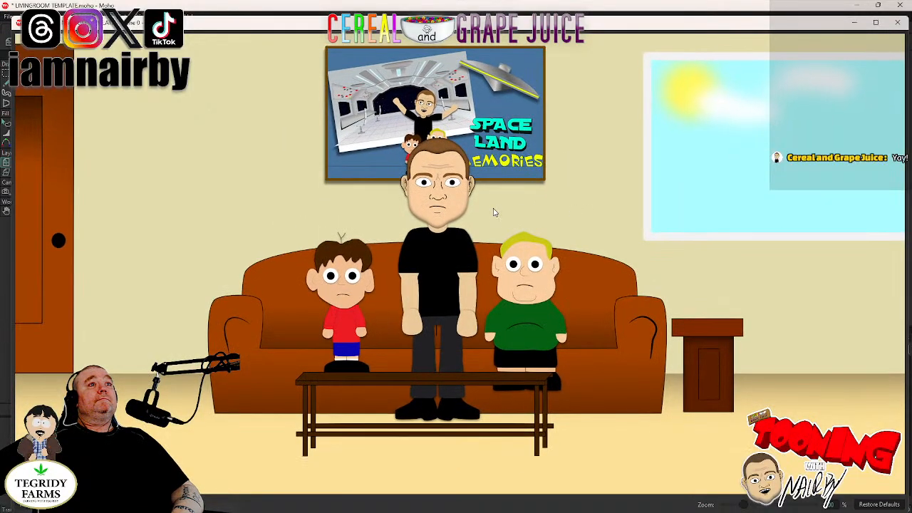
pyautogui.scroll(-2, 527, 228)
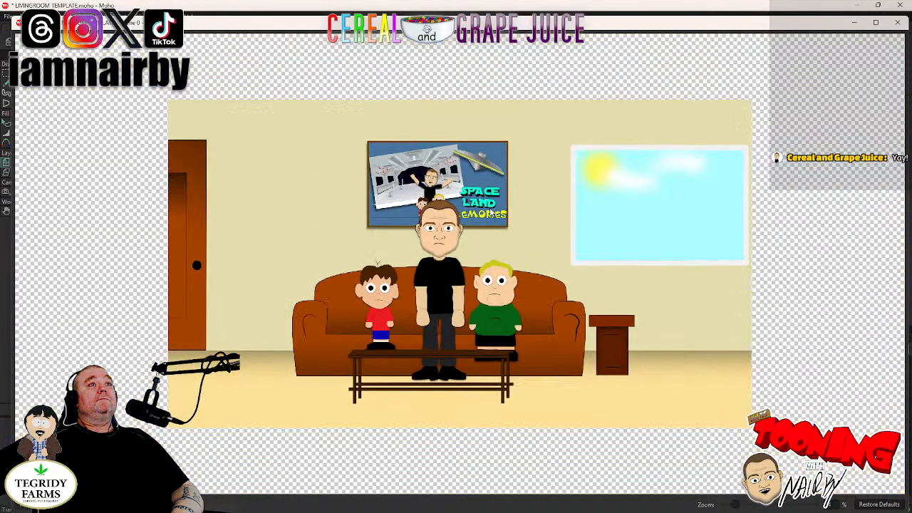
pyautogui.click(897, 22)
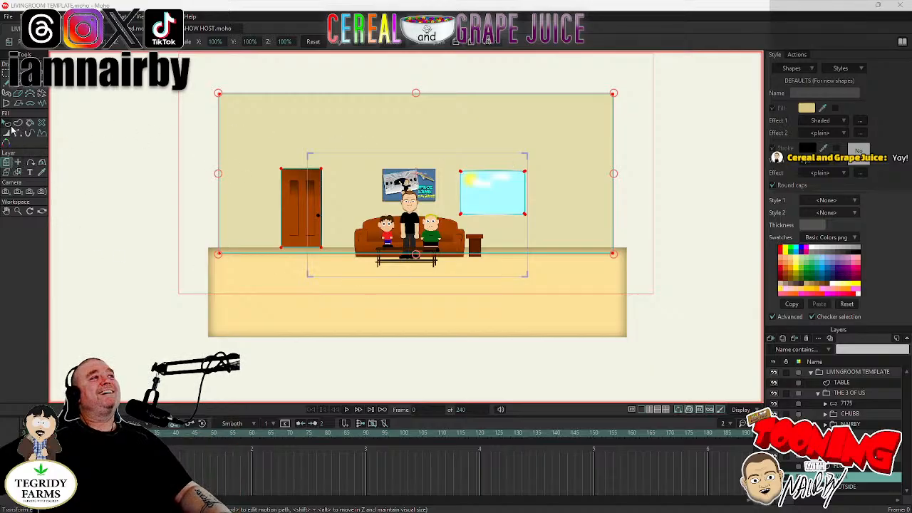
# Select the wall shape and set its fill to the muted green 9EB6A0.
pyautogui.click(17, 82)
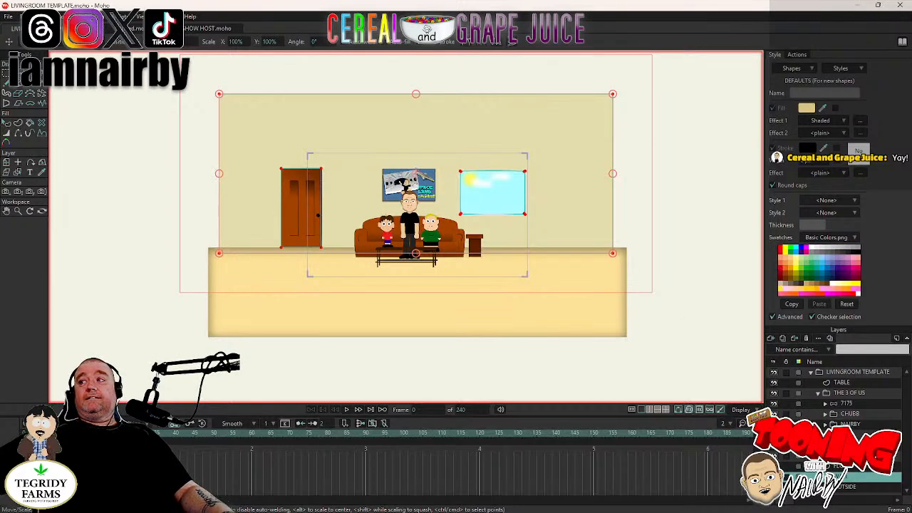
pyautogui.click(5, 123)
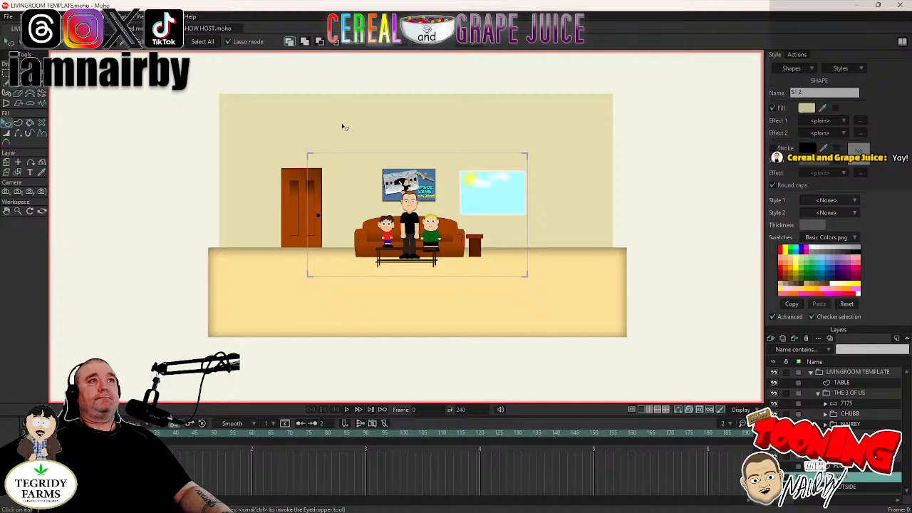
pyautogui.scroll(2, 343, 127)
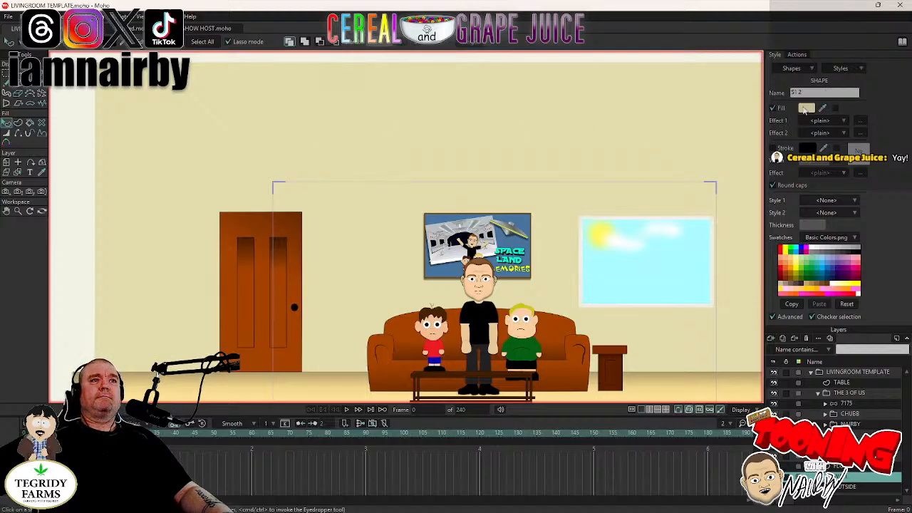
pyautogui.click(805, 108)
pyautogui.click(728, 269)
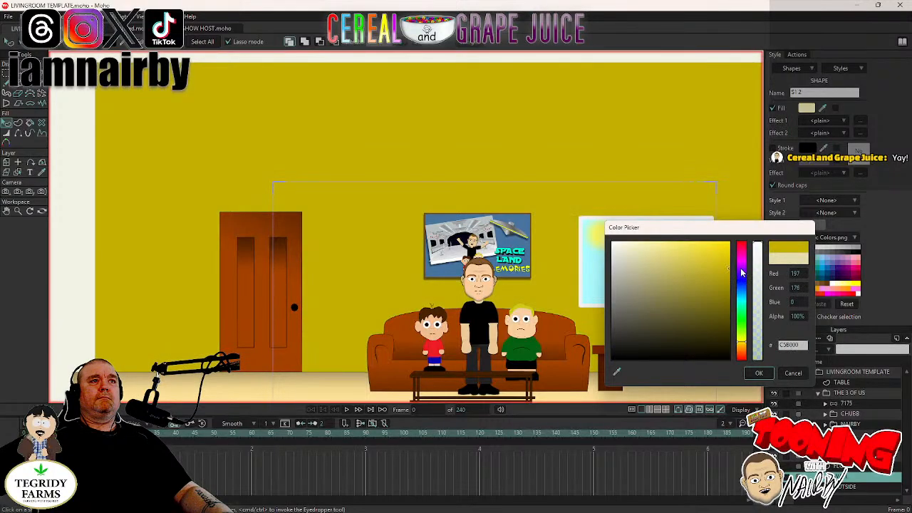
pyautogui.moveTo(742, 272)
pyautogui.mouseDown()
pyautogui.moveTo(749, 244)
pyautogui.moveTo(686, 241)
pyautogui.moveTo(654, 256)
pyautogui.mouseUp()
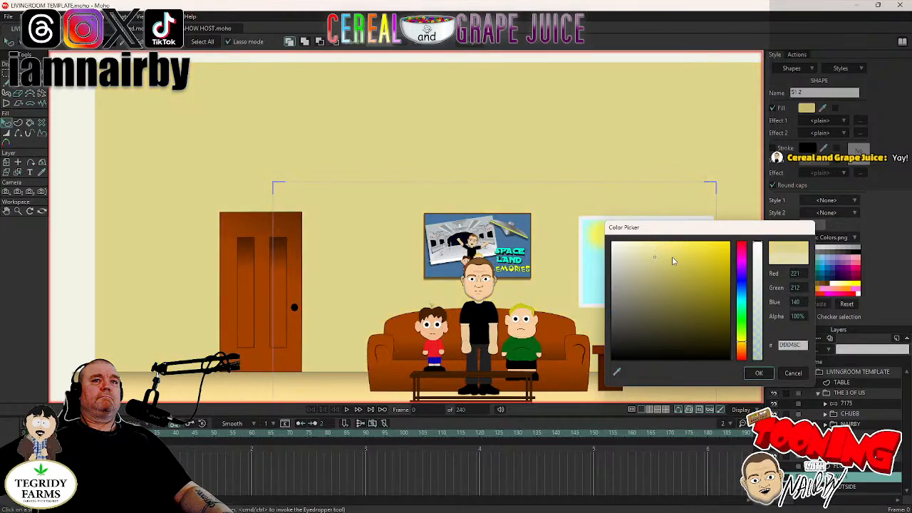
pyautogui.click(743, 302)
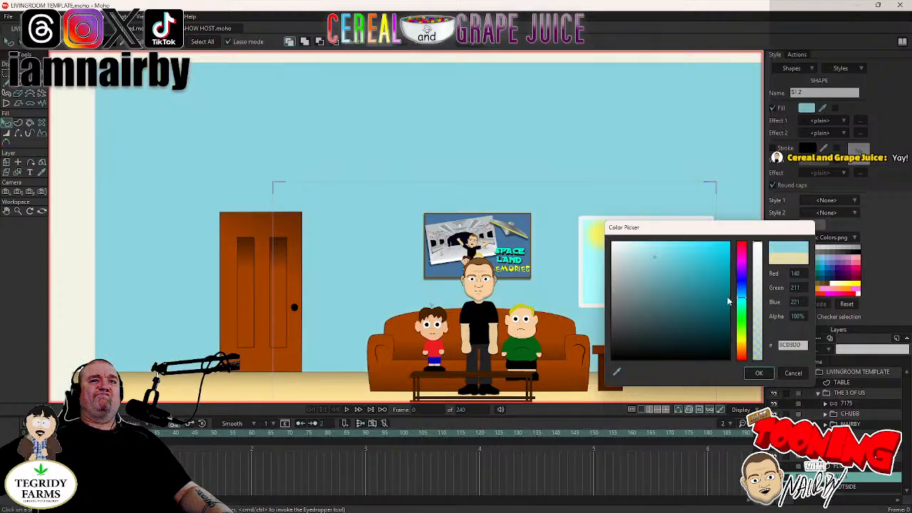
pyautogui.moveTo(650, 281)
pyautogui.mouseDown()
pyautogui.moveTo(614, 276)
pyautogui.moveTo(607, 265)
pyautogui.moveTo(625, 256)
pyautogui.moveTo(613, 261)
pyautogui.mouseUp()
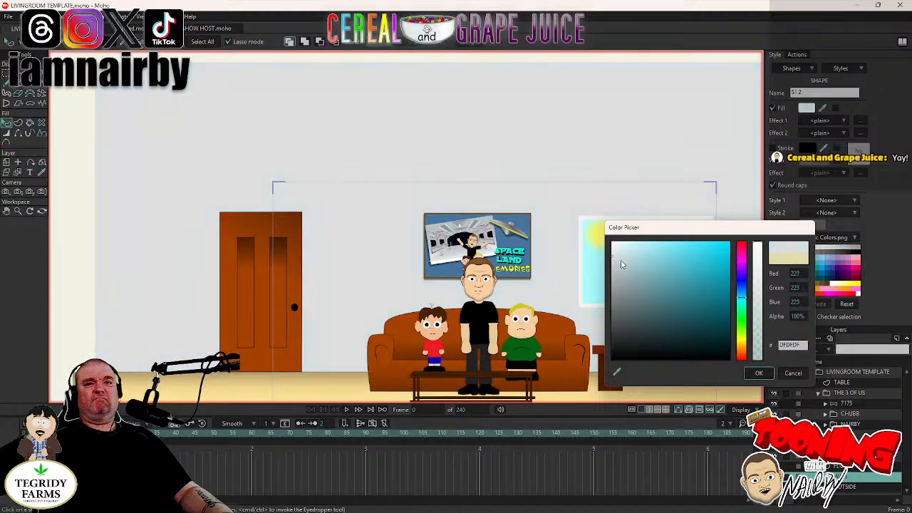
pyautogui.click(742, 322)
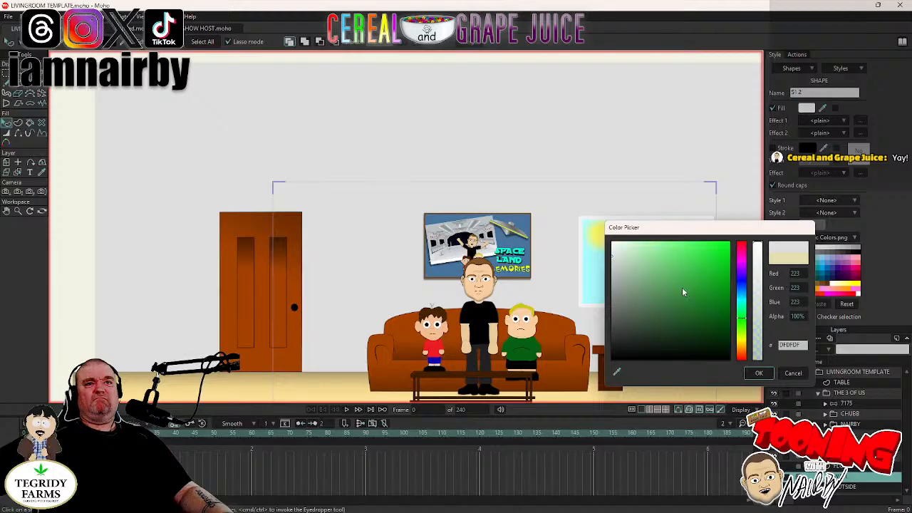
pyautogui.moveTo(662, 253)
pyautogui.mouseDown()
pyautogui.moveTo(664, 245)
pyautogui.moveTo(627, 272)
pyautogui.mouseUp()
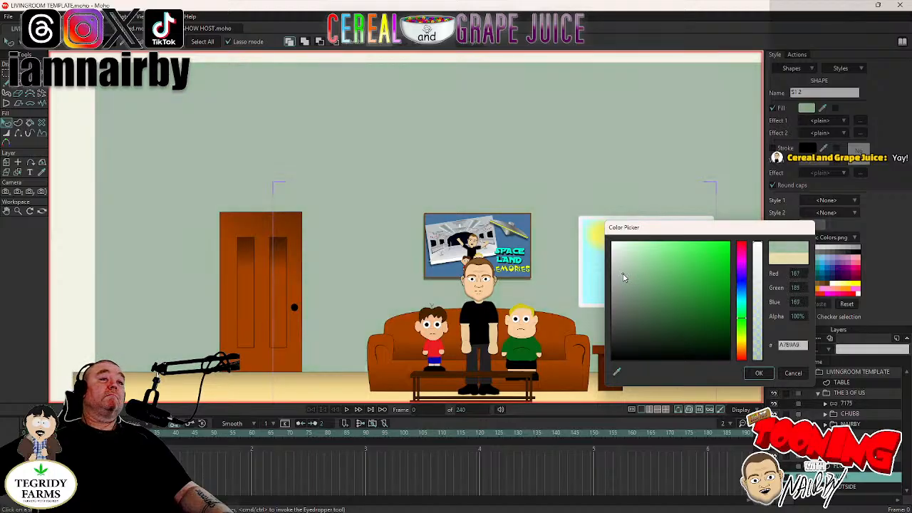
pyautogui.moveTo(627, 274); pyautogui.dragTo(631, 275)
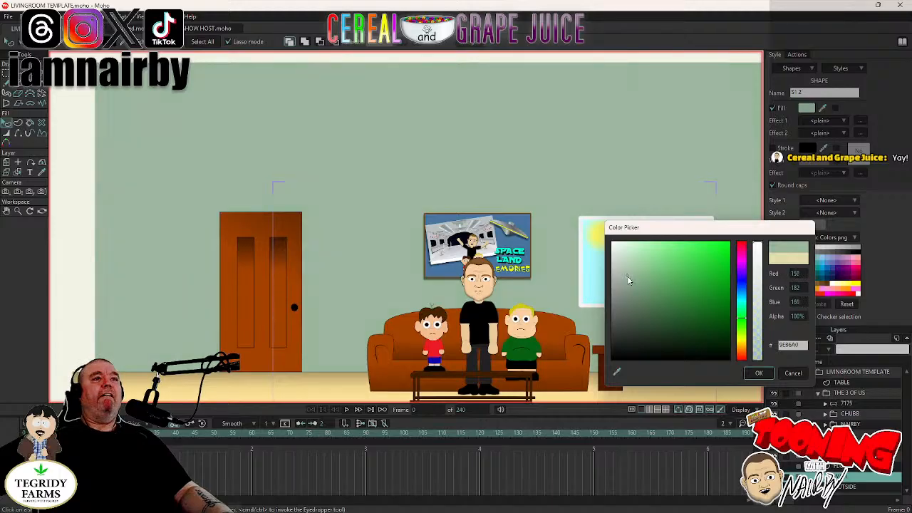
pyautogui.click(760, 372)
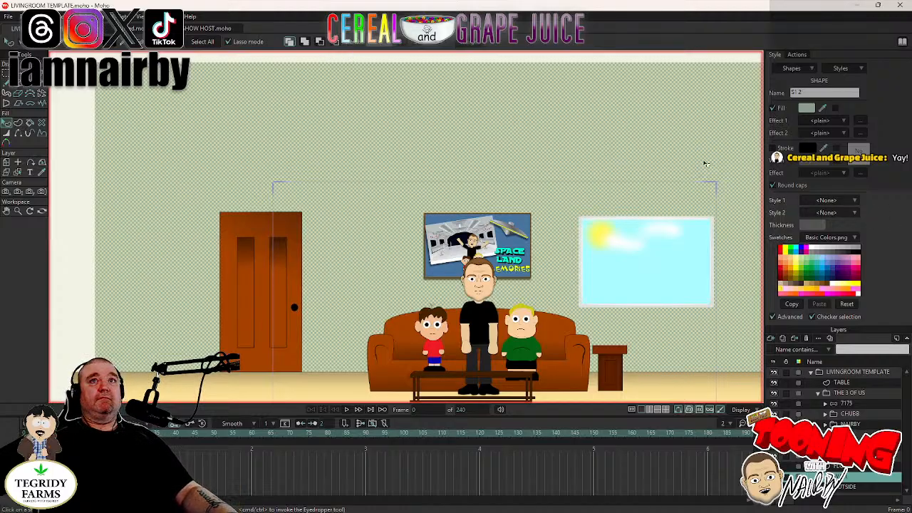
# Try a Shaded effect on the wall fill with a 90° light angle, 2 px offset and 43 px blur, and restore the plain effect.
pyautogui.click(820, 121)
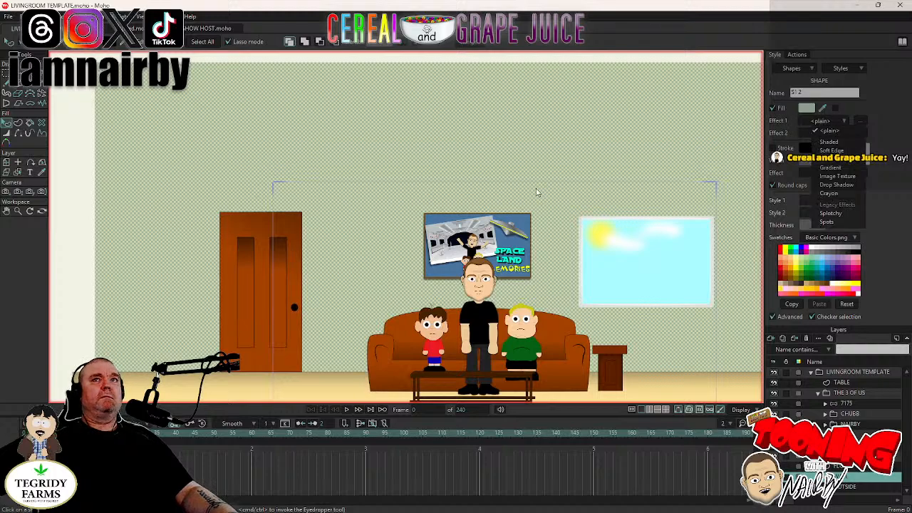
pyautogui.click(829, 142)
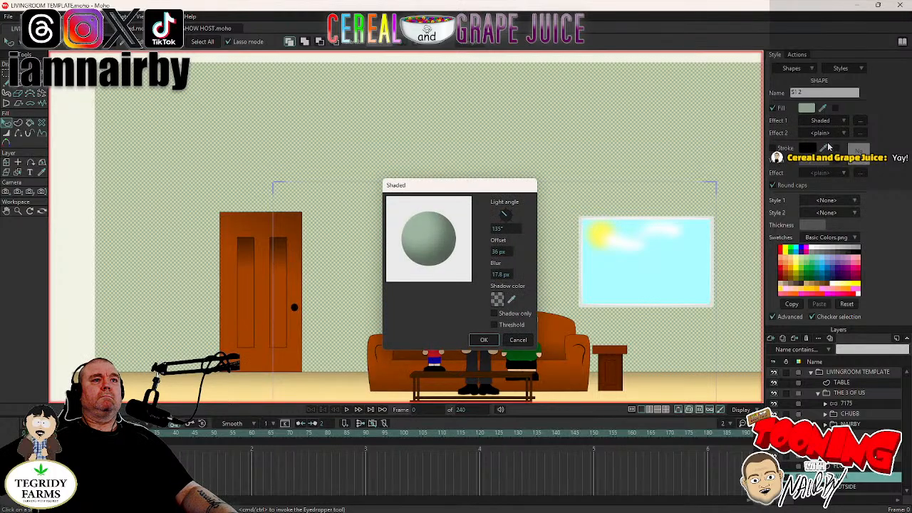
pyautogui.click(498, 229)
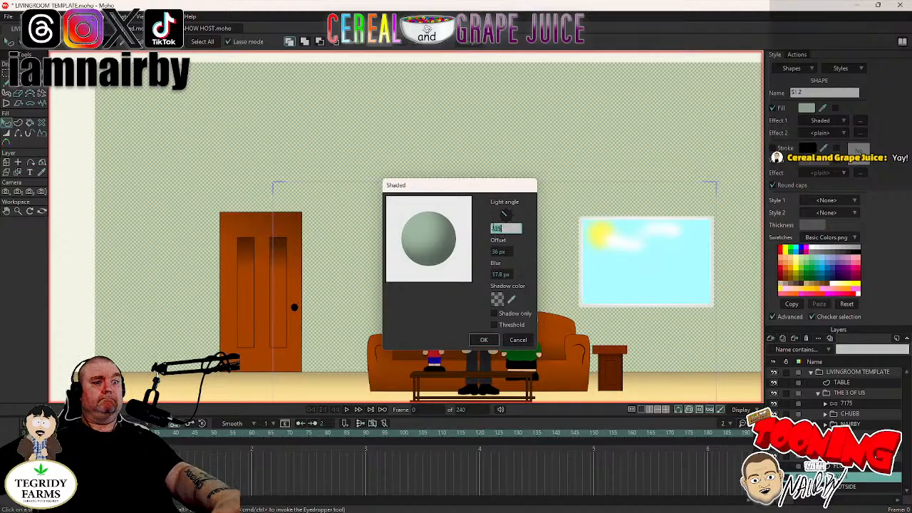
pyautogui.write('90')
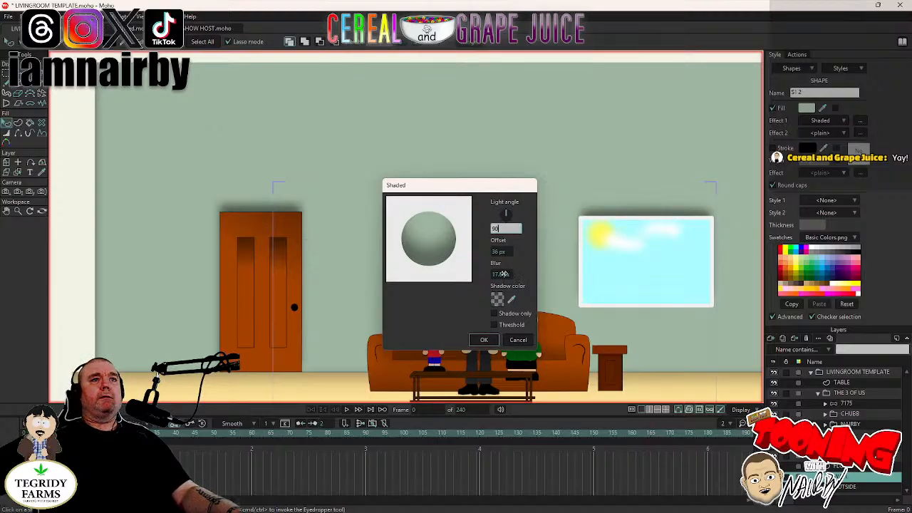
pyautogui.moveTo(501, 254); pyautogui.dragTo(363, 264)
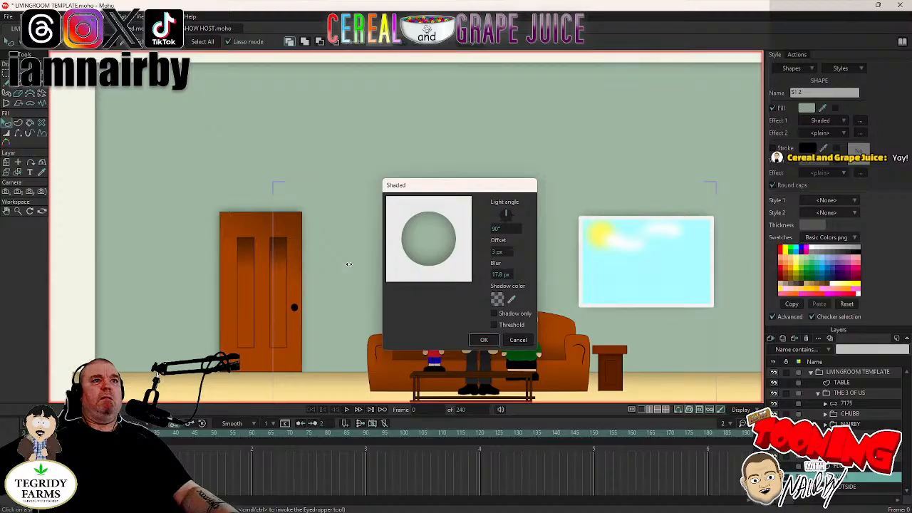
pyautogui.moveTo(502, 276)
pyautogui.mouseDown()
pyautogui.moveTo(713, 288)
pyautogui.moveTo(606, 287)
pyautogui.mouseUp()
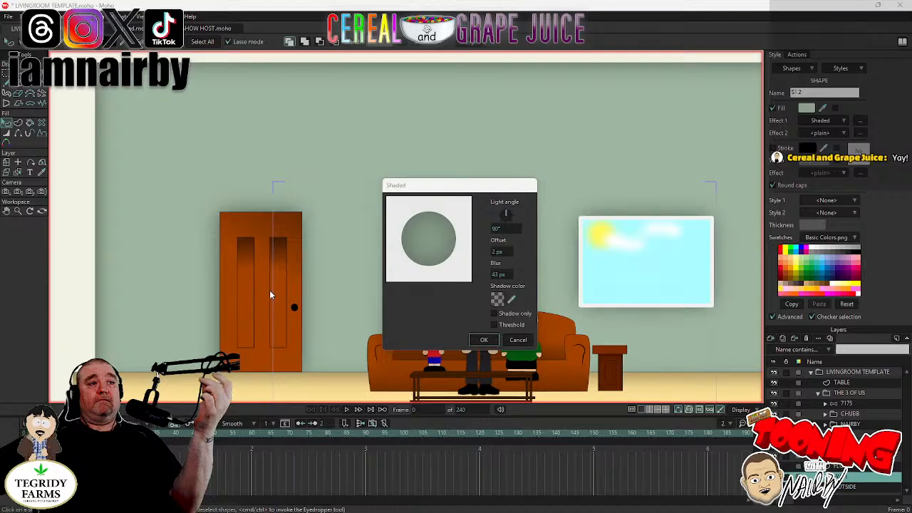
pyautogui.click(518, 340)
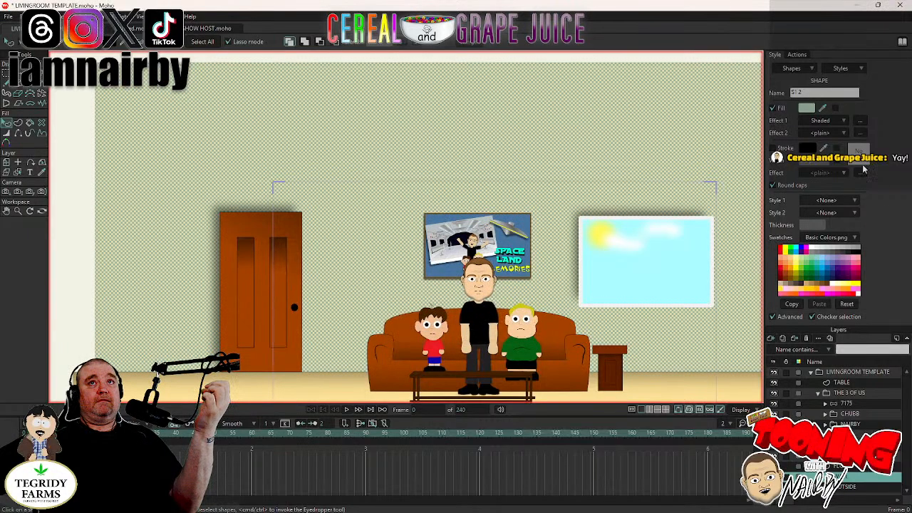
pyautogui.click(840, 125)
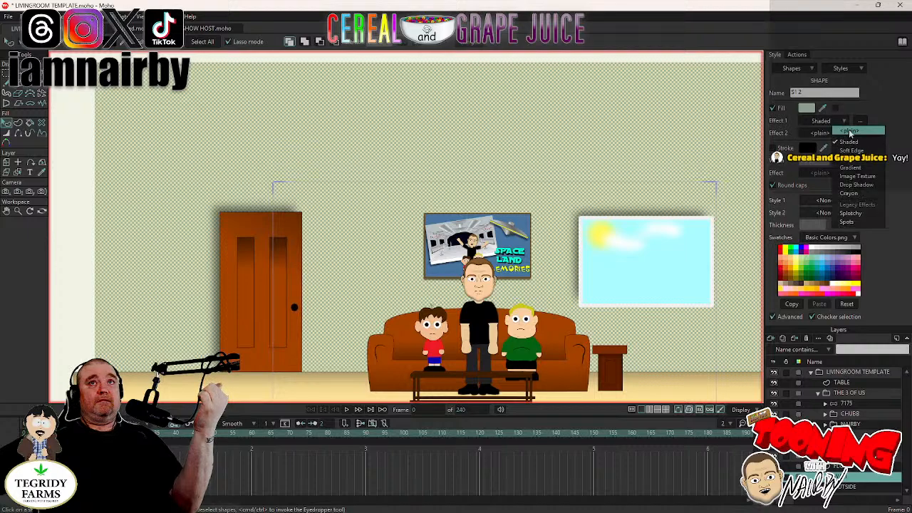
pyautogui.click(826, 130)
# Duplicate all of the wall layer's points and move the copy straight down over the floor.
pyautogui.click(30, 15)
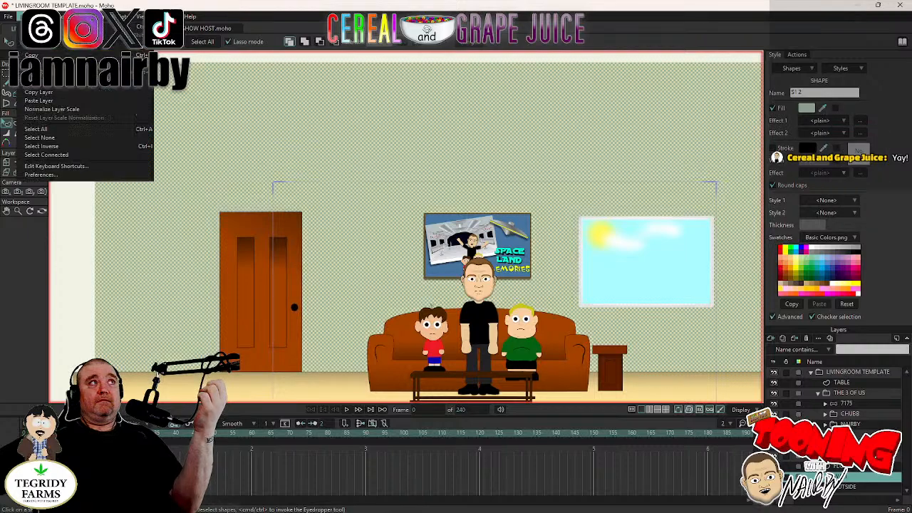
pyautogui.click(49, 137)
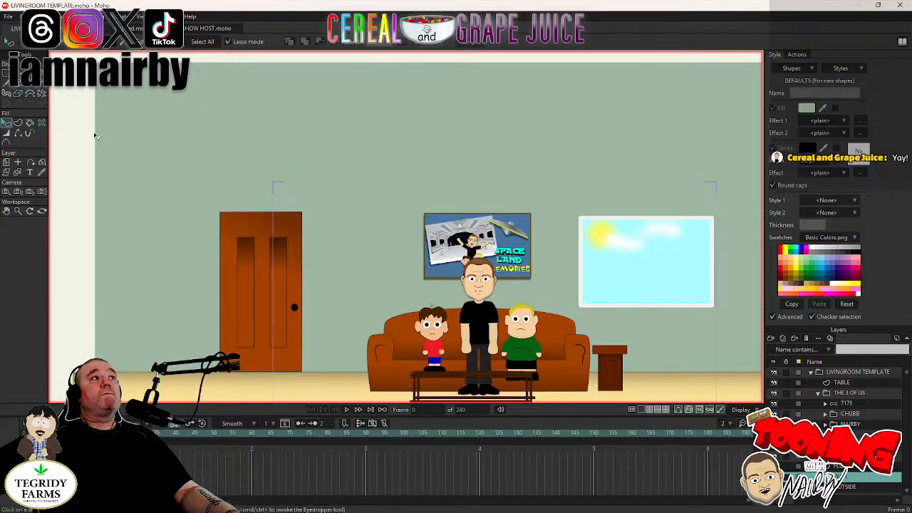
pyautogui.click(15, 84)
pyautogui.moveTo(196, 198); pyautogui.dragTo(207, 134)
pyautogui.scroll(-4, 114, 285)
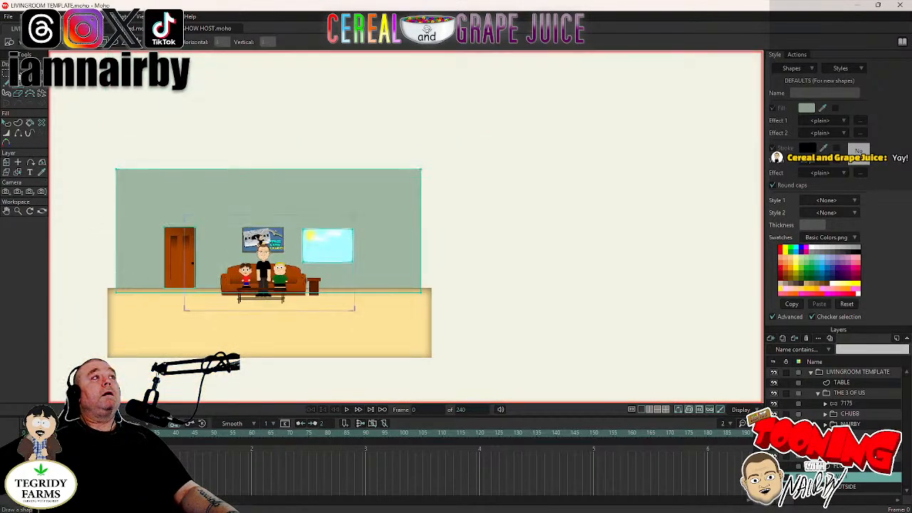
pyautogui.click(19, 74)
pyautogui.hotkey('ctrl', 'a')
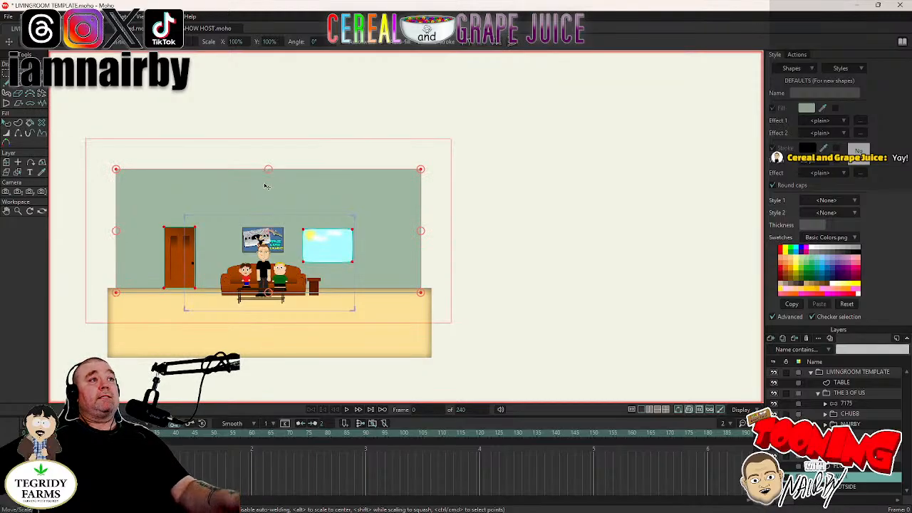
pyautogui.moveTo(264, 186); pyautogui.dragTo(248, 292)
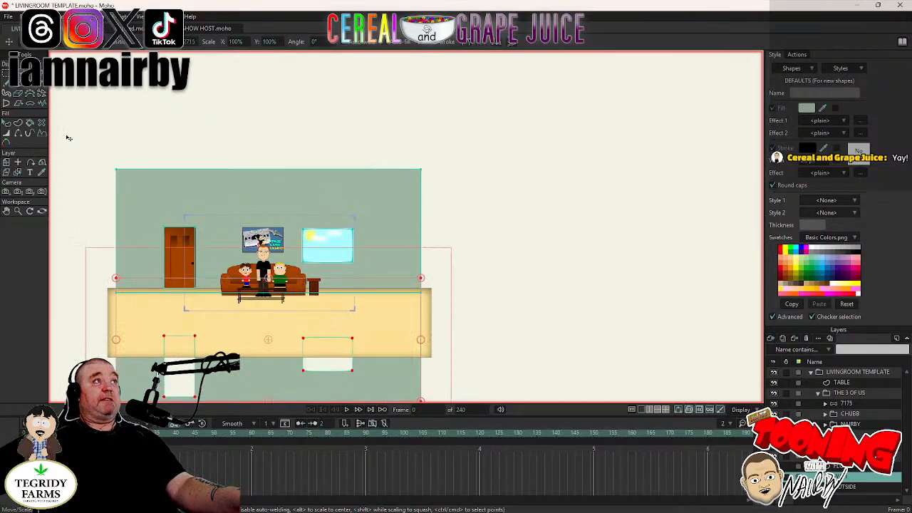
pyautogui.scroll(-3, 196, 265)
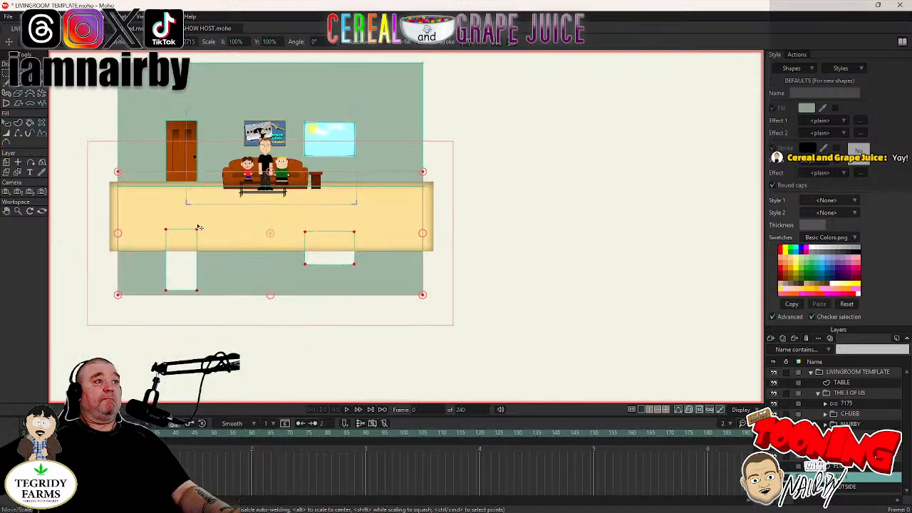
# Delete the door and window openings from the lower wall copy.
pyautogui.click(197, 277)
pyautogui.press('Delete')
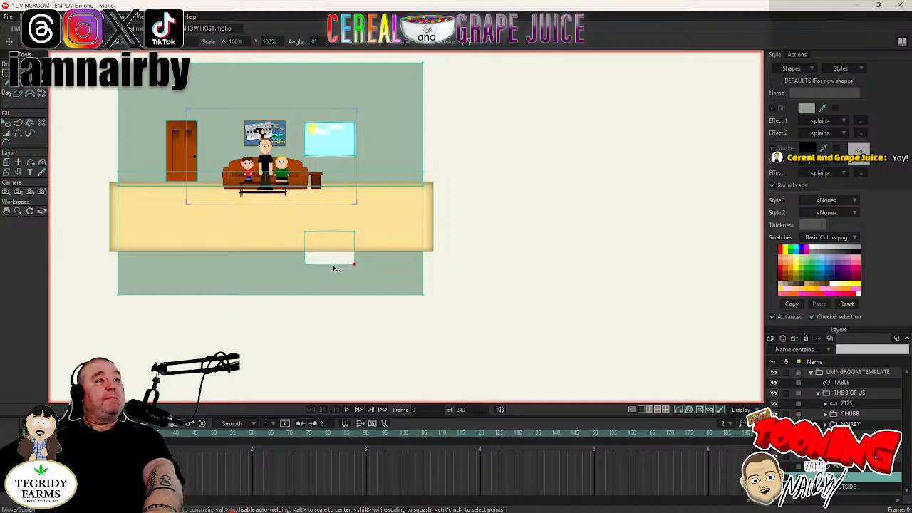
pyautogui.click(333, 266)
pyautogui.press('Delete')
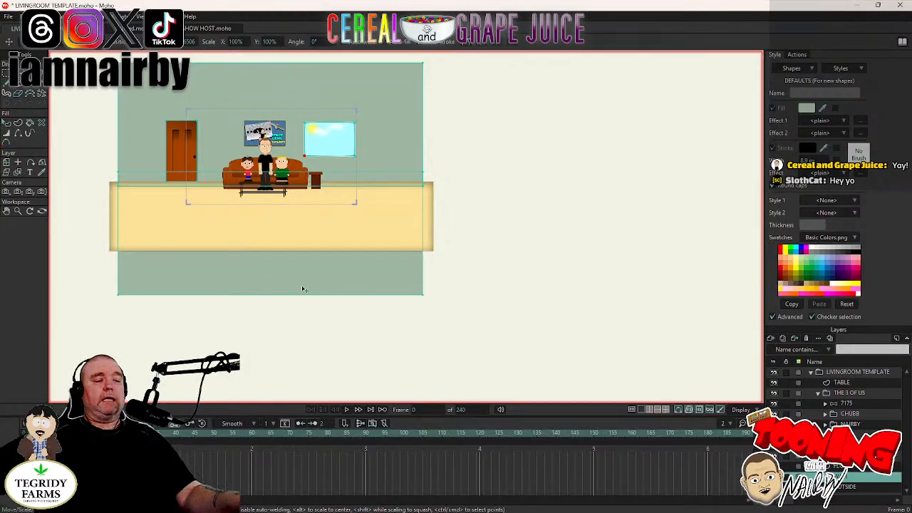
# Squash the wall copy vertically into a thin horizontal strip along the floor's upper edge.
pyautogui.click(284, 276)
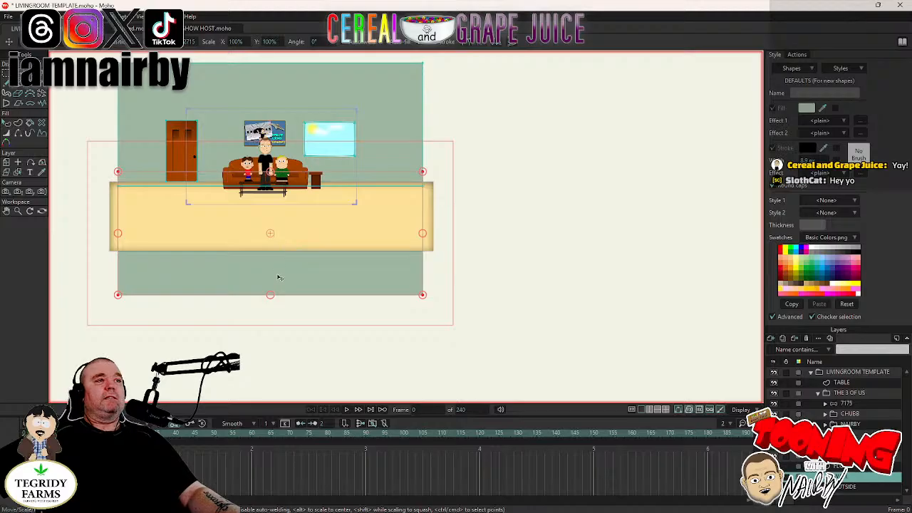
pyautogui.moveTo(272, 297); pyautogui.dragTo(266, 189)
pyautogui.scroll(4, 268, 193)
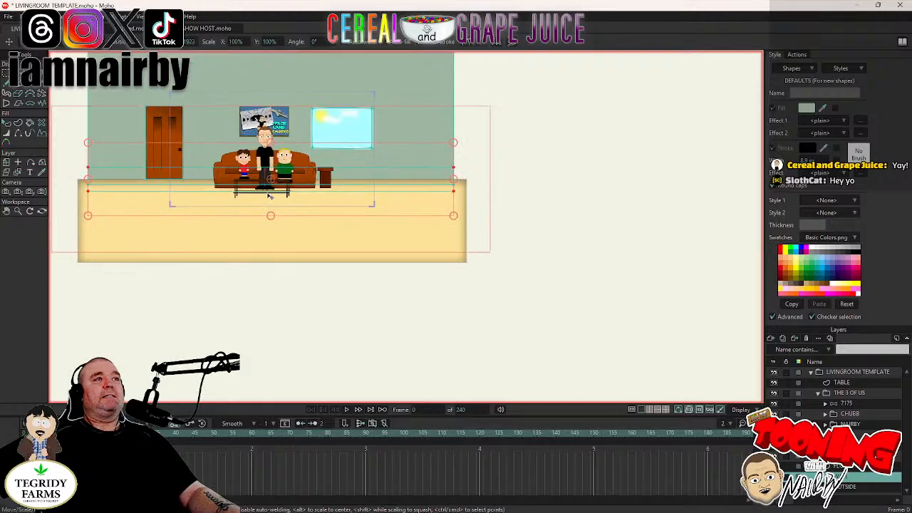
pyautogui.scroll(-5, 271, 196)
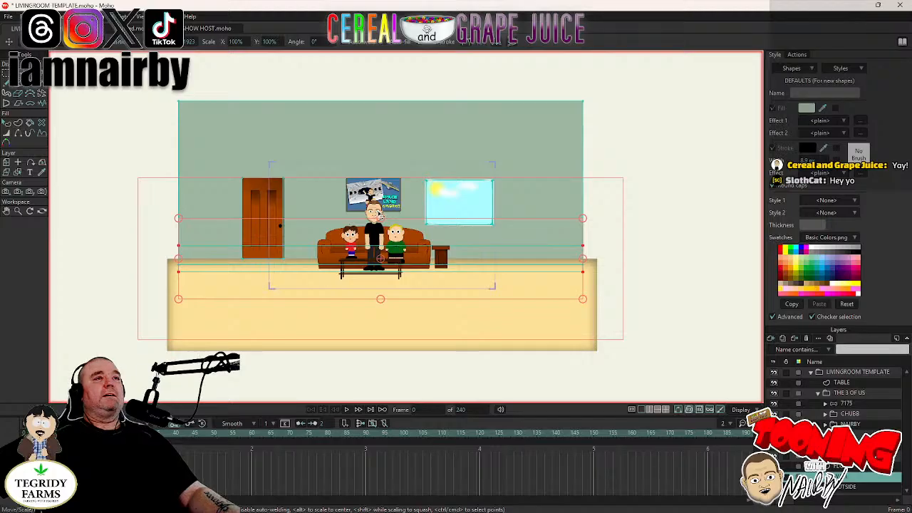
pyautogui.scroll(4, 380, 218)
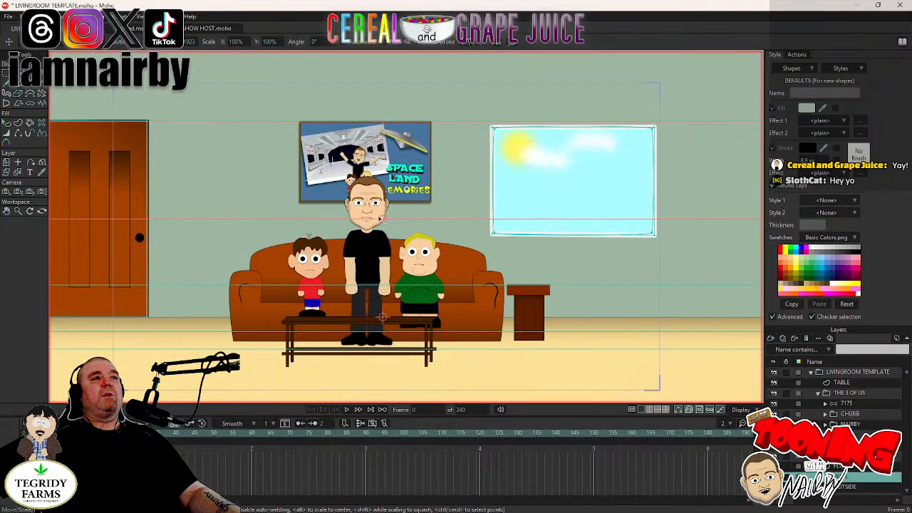
pyautogui.scroll(-2, 381, 217)
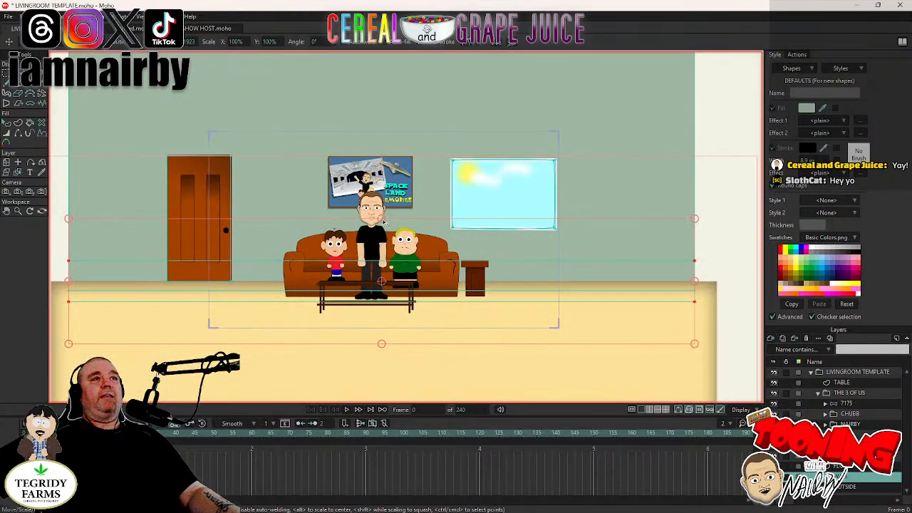
pyautogui.moveTo(383, 220); pyautogui.dragTo(380, 258)
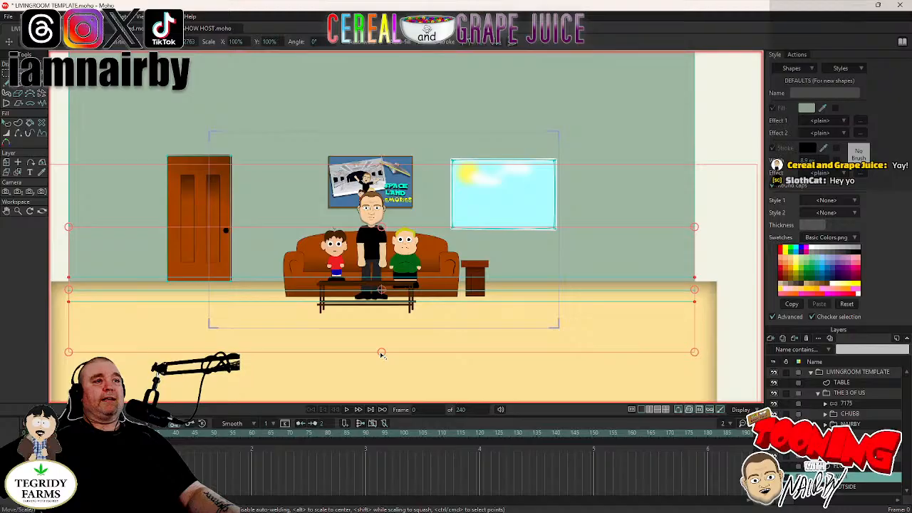
pyautogui.moveTo(381, 352); pyautogui.dragTo(376, 306)
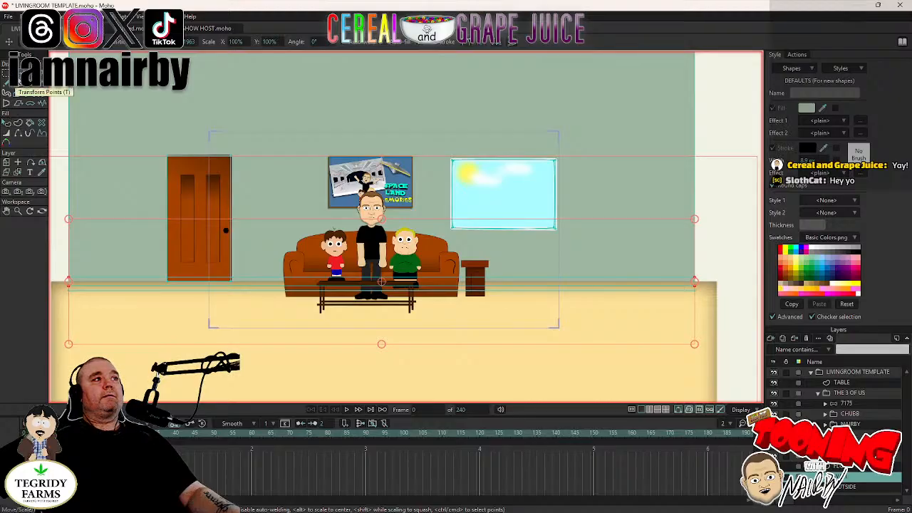
# Extend the thin strip sideways past the left end of the wall and floor.
pyautogui.moveTo(697, 136); pyautogui.dragTo(673, 283)
pyautogui.moveTo(53, 274); pyautogui.dragTo(311, 283)
pyautogui.scroll(5, 312, 283)
pyautogui.scroll(2, 312, 283)
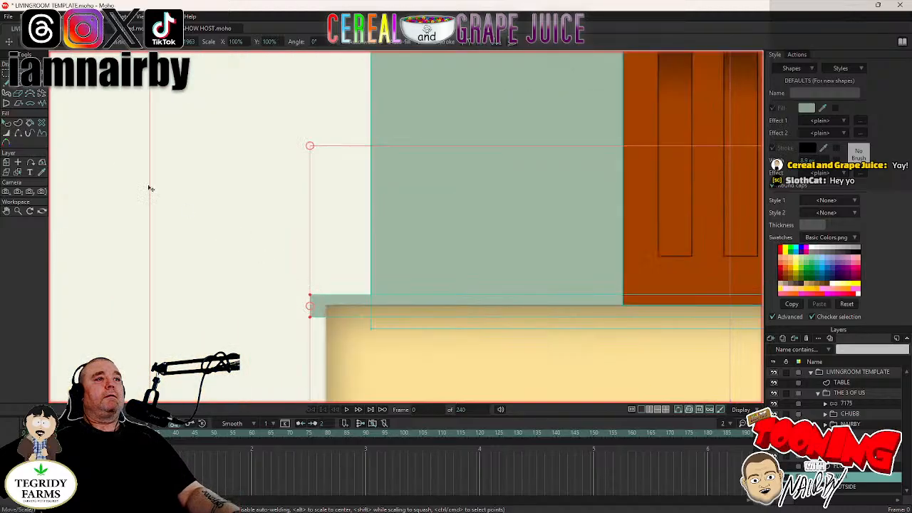
# Try darker grey and grey-green fills on the strip, including RGB 120, 139, 122, and return it to the wall colour.
pyautogui.click(6, 123)
pyautogui.click(313, 300)
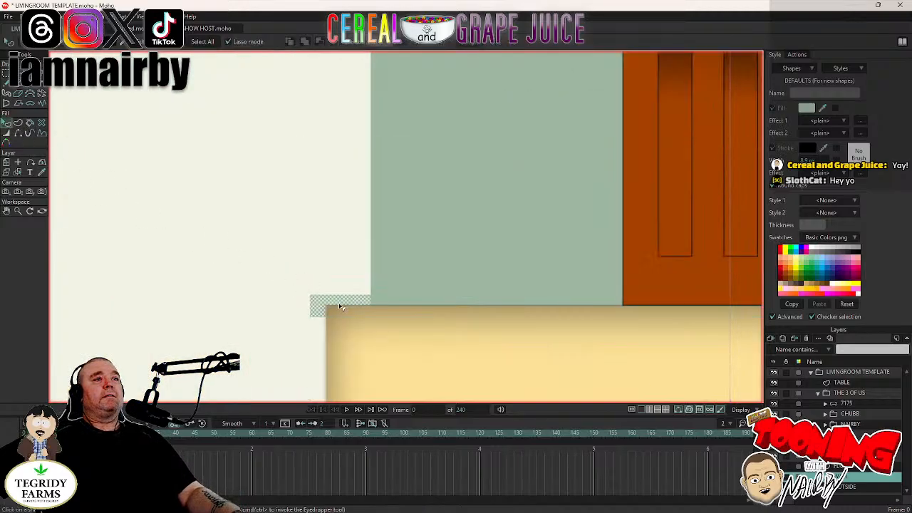
pyautogui.click(811, 109)
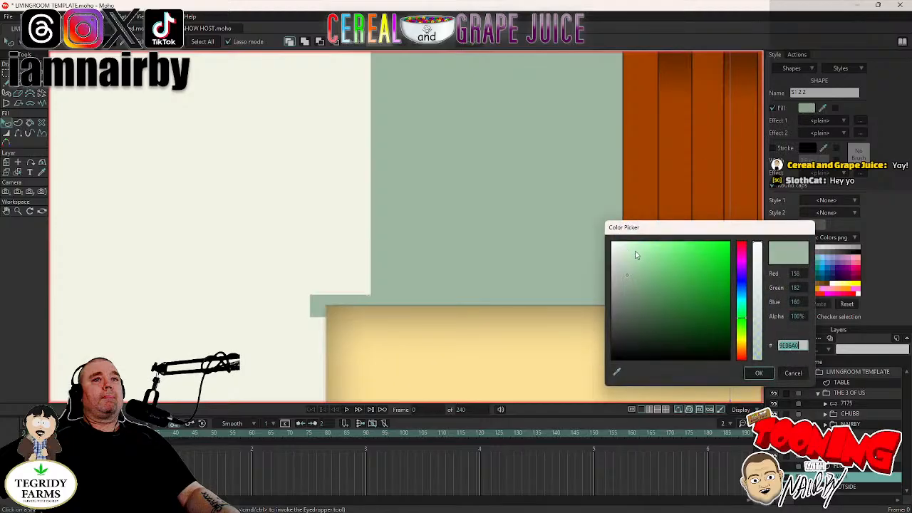
pyautogui.click(625, 300)
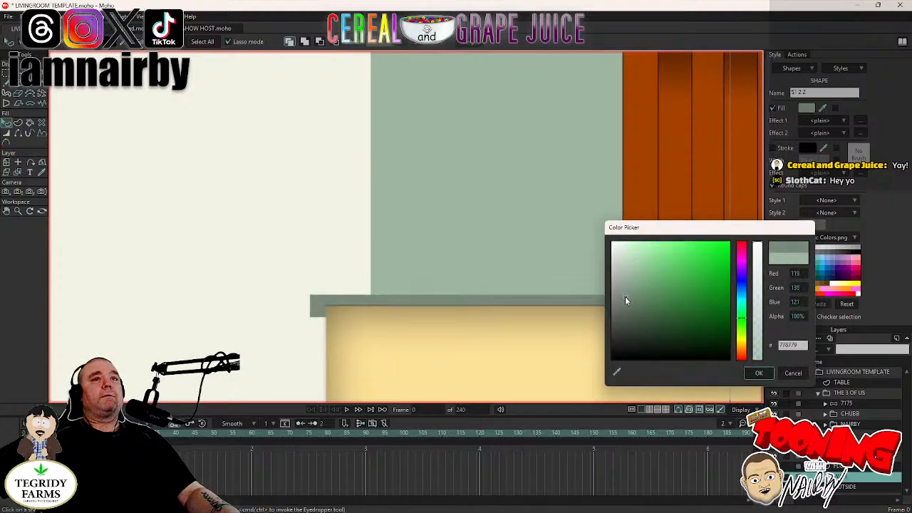
pyautogui.click(626, 295)
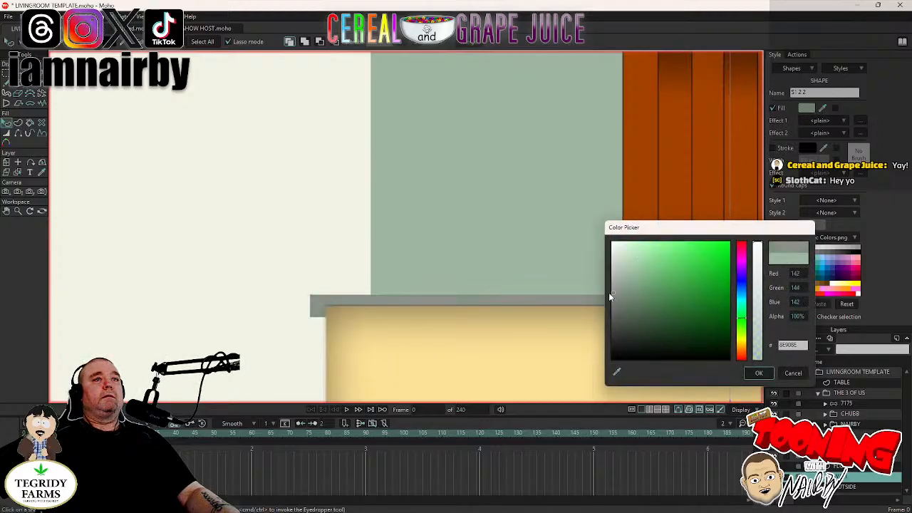
pyautogui.click(628, 299)
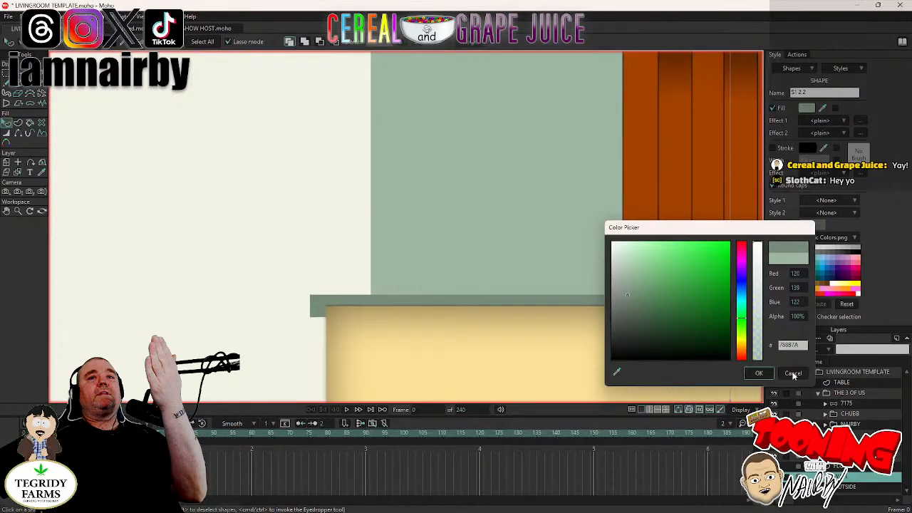
pyautogui.click(760, 374)
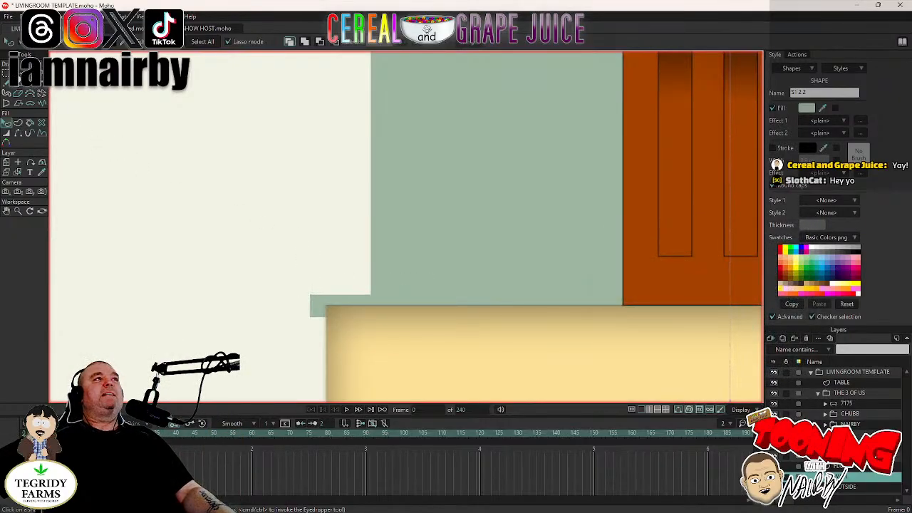
# Delete the thin strip from along the floor's upper edge.
pyautogui.press('t')
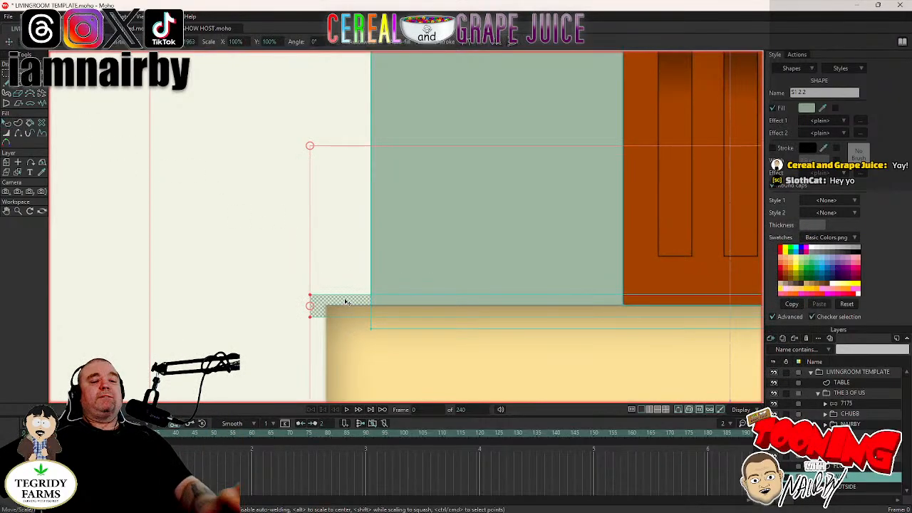
pyautogui.click(346, 302)
pyautogui.scroll(-5, 505, 189)
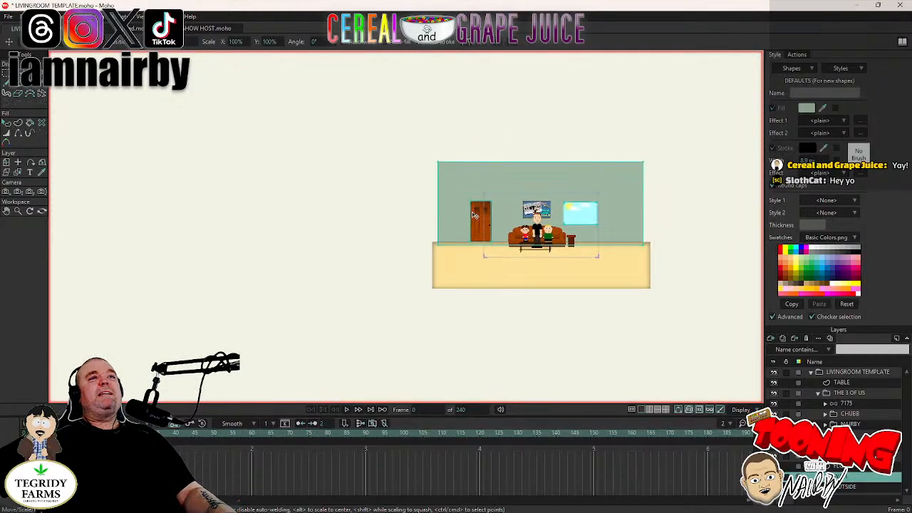
# Duplicate all of the wall layer's points and shift the copy slightly left of the original wall.
pyautogui.scroll(5, 473, 214)
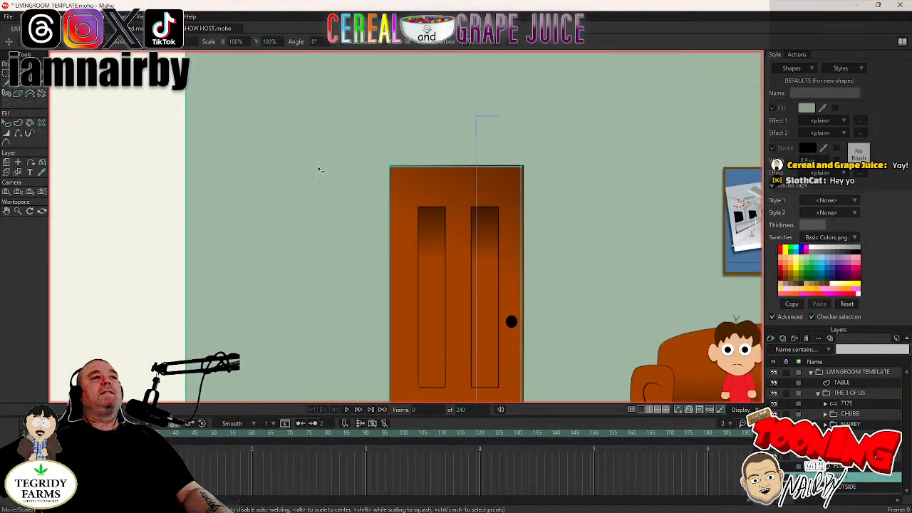
pyautogui.hotkey('ctrl', 'a')
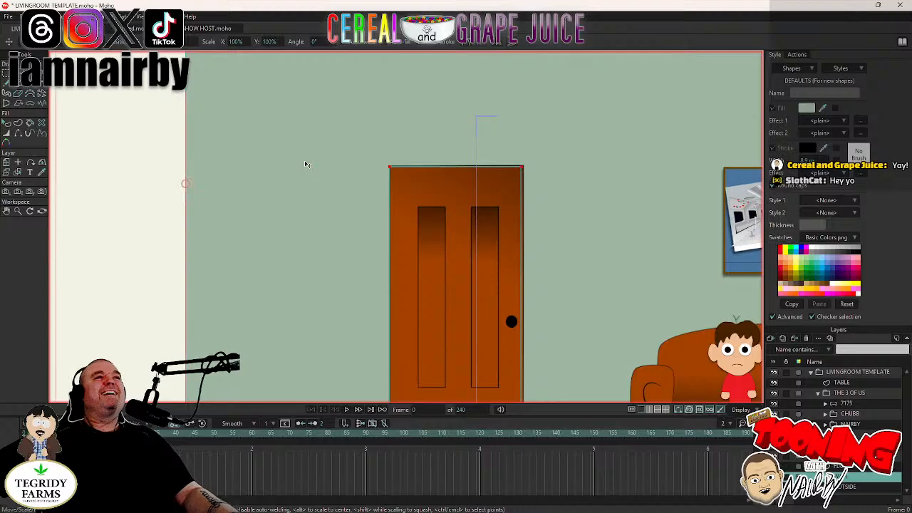
pyautogui.scroll(-5, 305, 165)
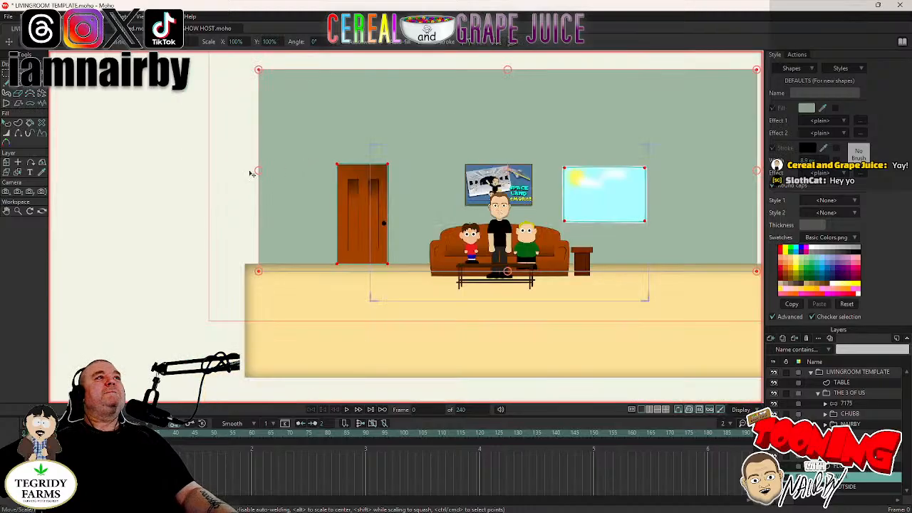
pyautogui.moveTo(148, 191); pyautogui.dragTo(122, 193)
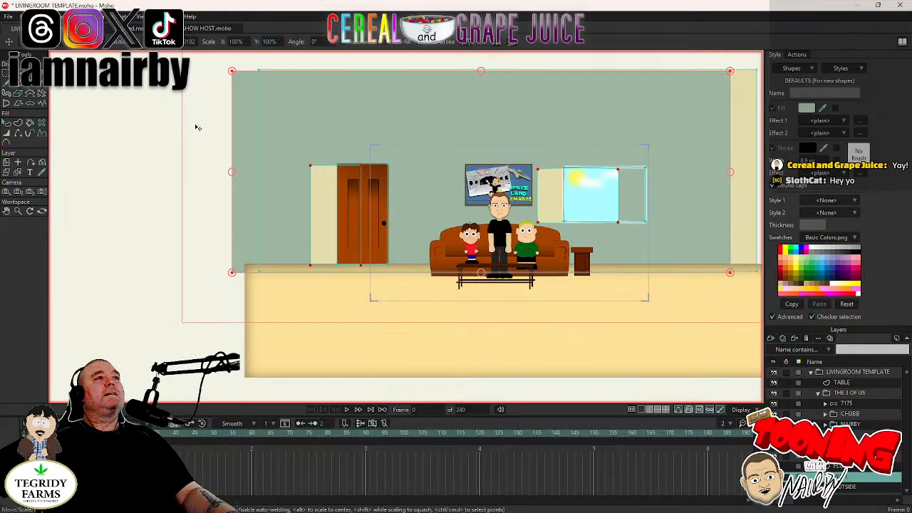
# Delete the door and window openings from the shifted wall copy.
pyautogui.scroll(3, 263, 150)
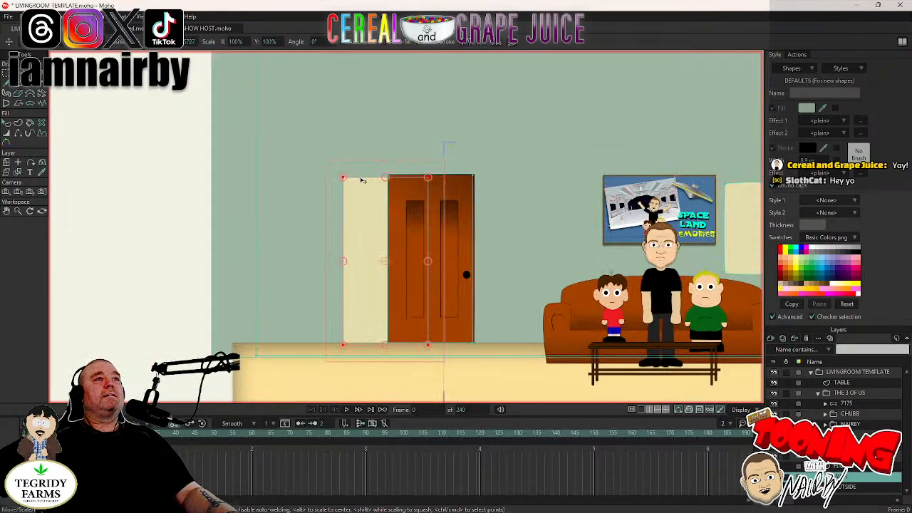
pyautogui.press('Delete')
pyautogui.moveTo(531, 203); pyautogui.dragTo(407, 204)
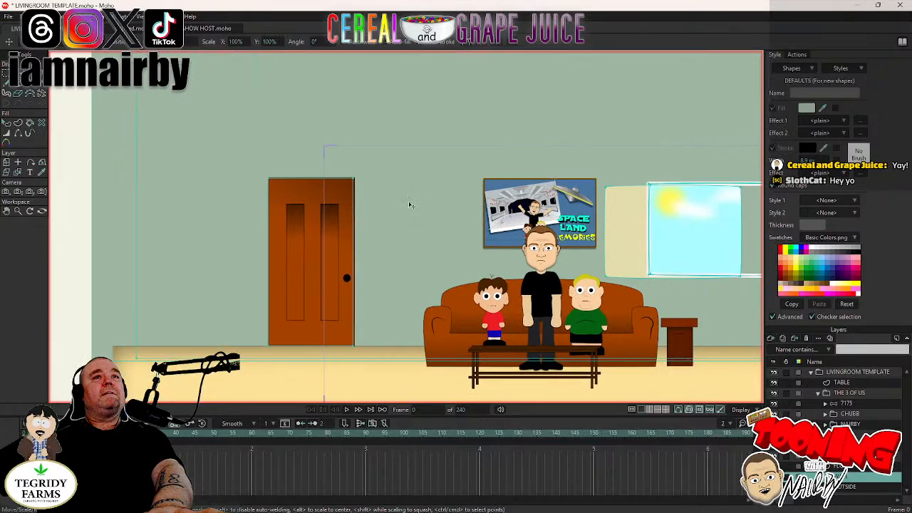
pyautogui.click(637, 189)
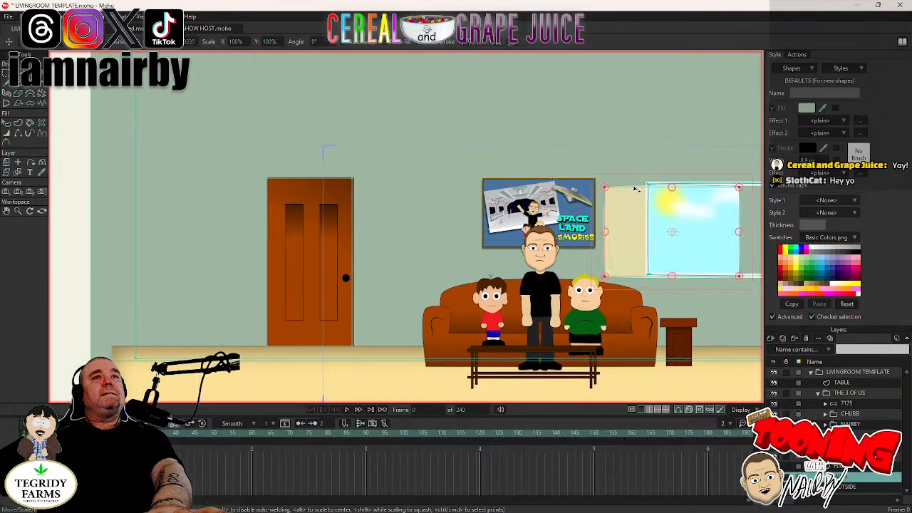
pyautogui.press('Delete')
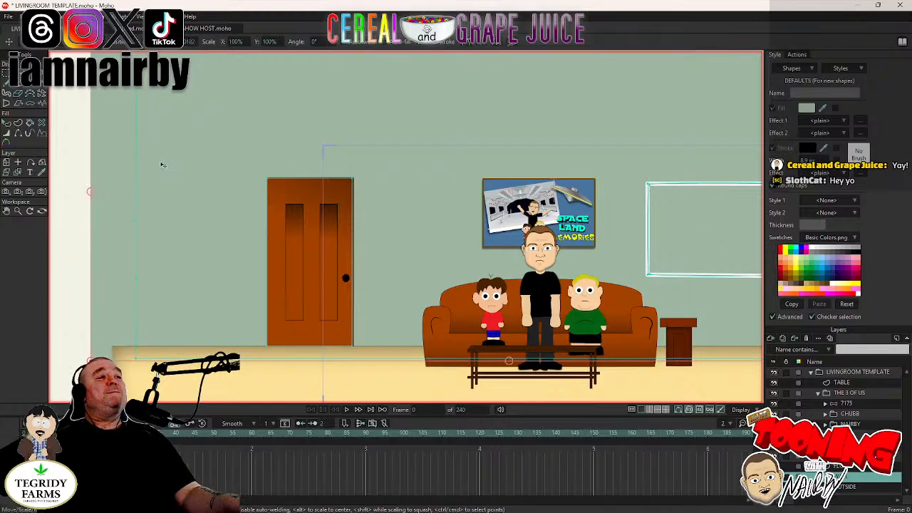
# Slide the solid wall copy to the right of the original wall's left edge and delete the original wall outline.
pyautogui.moveTo(184, 166); pyautogui.dragTo(286, 168)
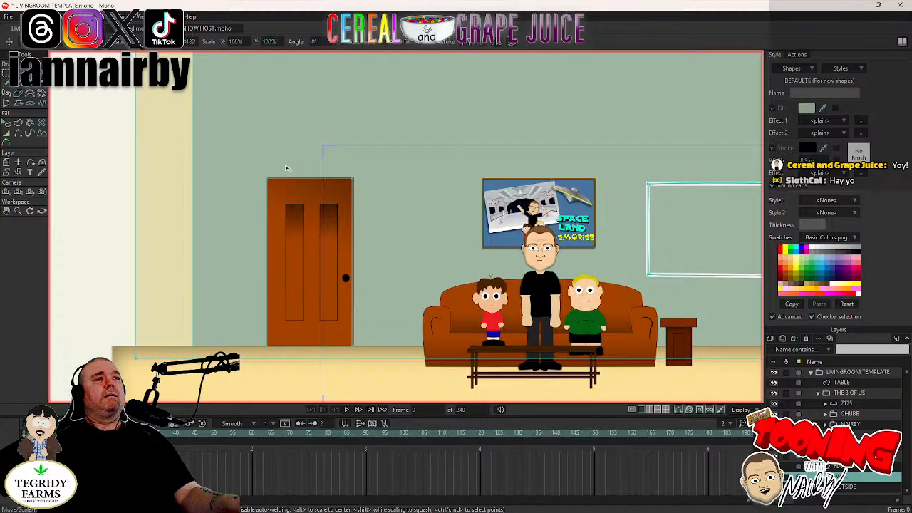
pyautogui.moveTo(284, 168); pyautogui.dragTo(255, 167)
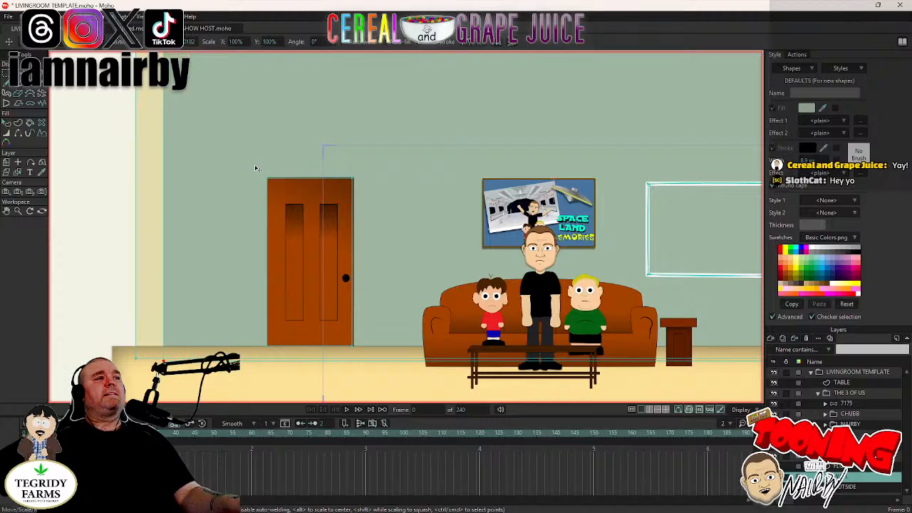
pyautogui.click(148, 201)
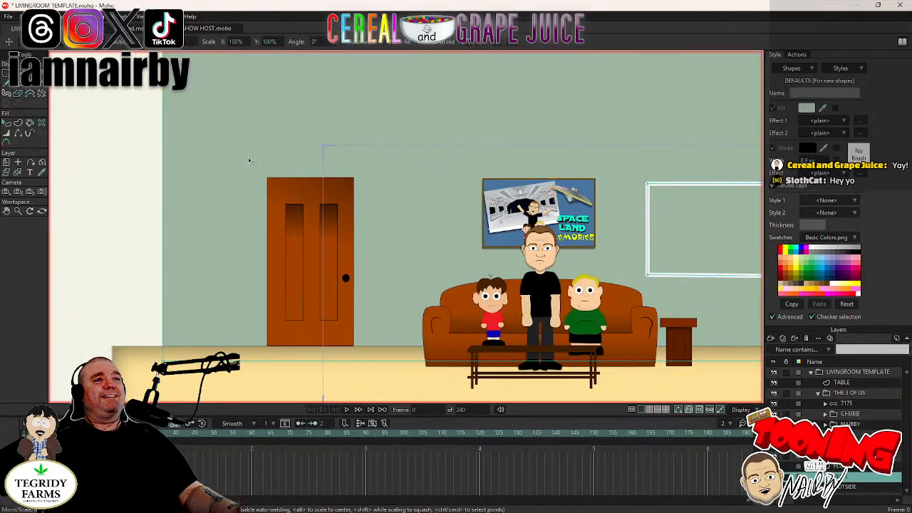
# Move the solid wall rectangle slightly left so that it sits centred over the floor.
pyautogui.scroll(-3, 249, 161)
pyautogui.scroll(2, 249, 161)
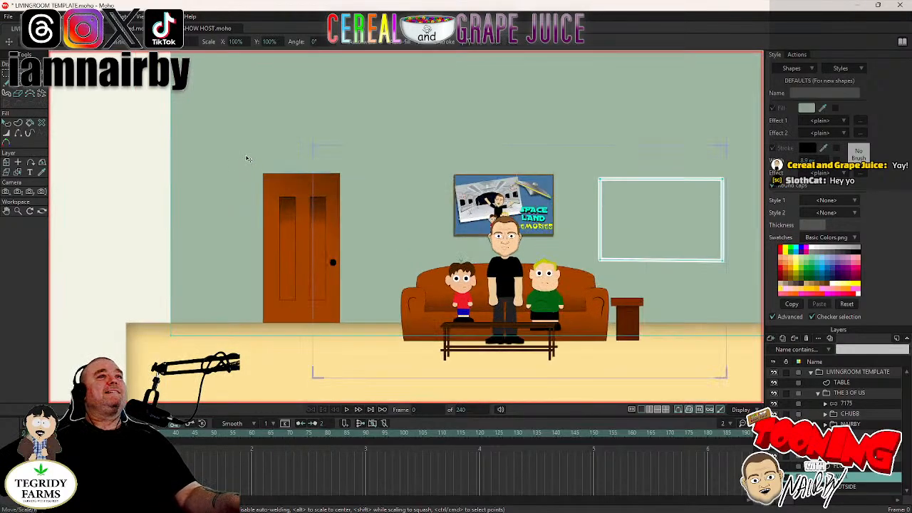
pyautogui.click(247, 158)
pyautogui.scroll(-2, 247, 158)
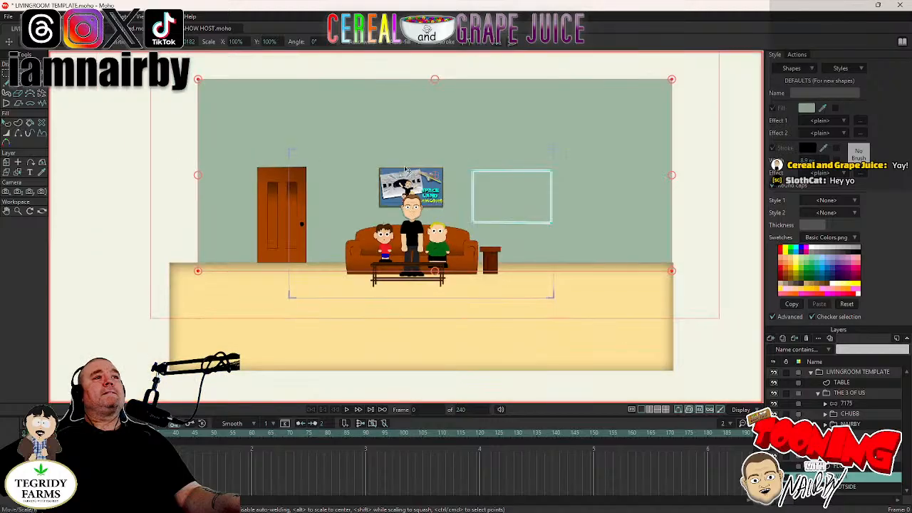
pyautogui.scroll(2, 380, 156)
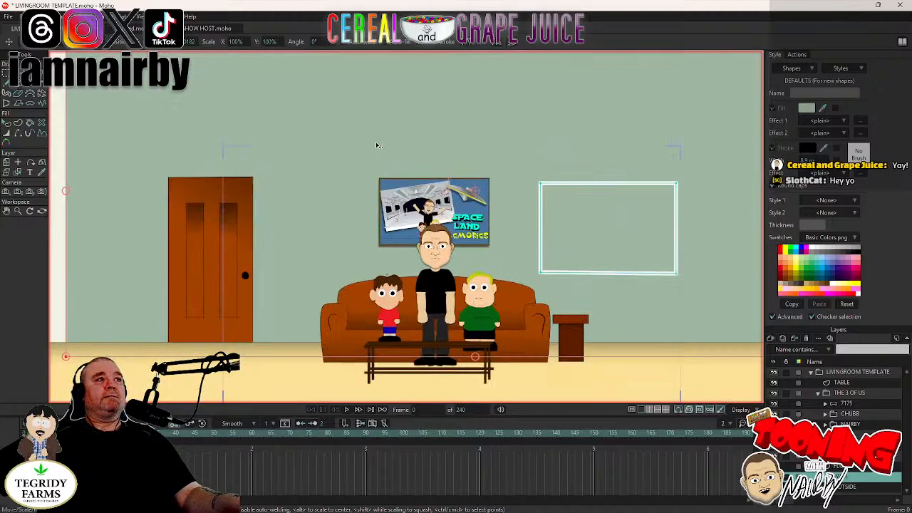
pyautogui.scroll(-2, 363, 185)
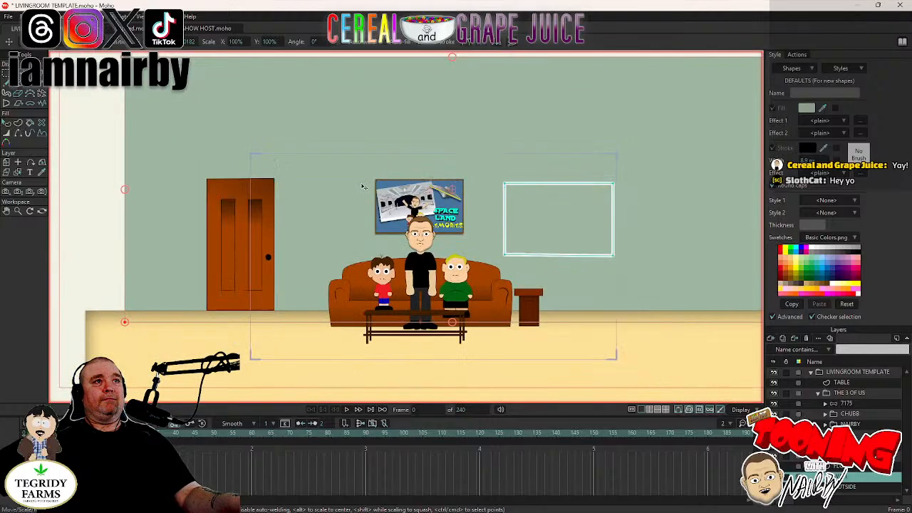
pyautogui.moveTo(358, 191); pyautogui.dragTo(348, 191)
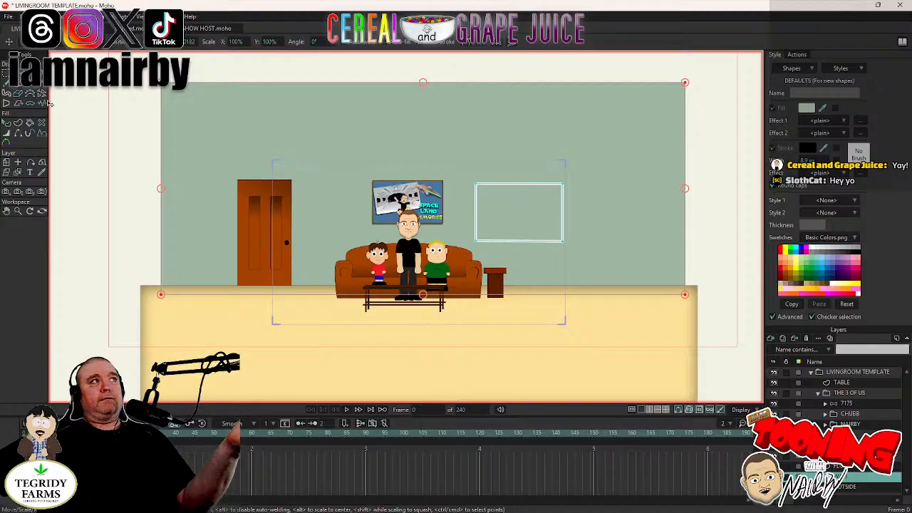
# Select the wall shape and examine how it covers the window area.
pyautogui.click(7, 123)
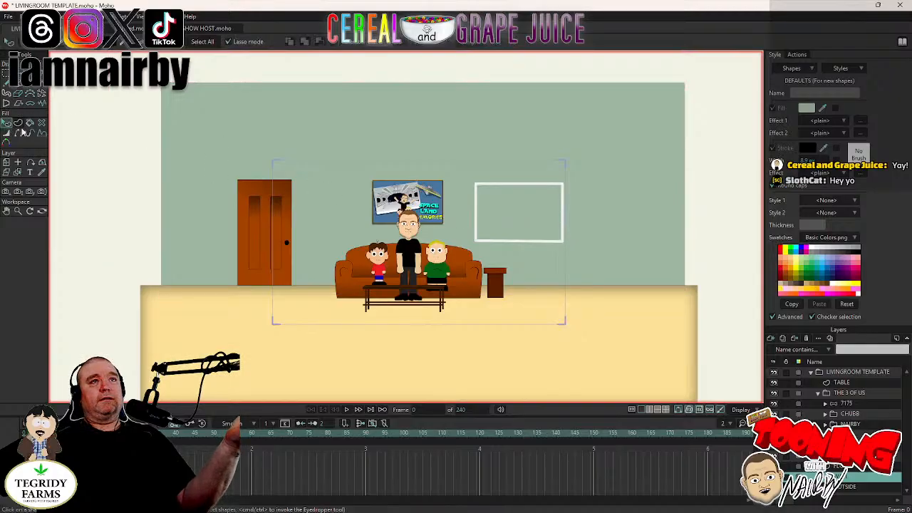
pyautogui.click(510, 214)
pyautogui.scroll(5, 510, 214)
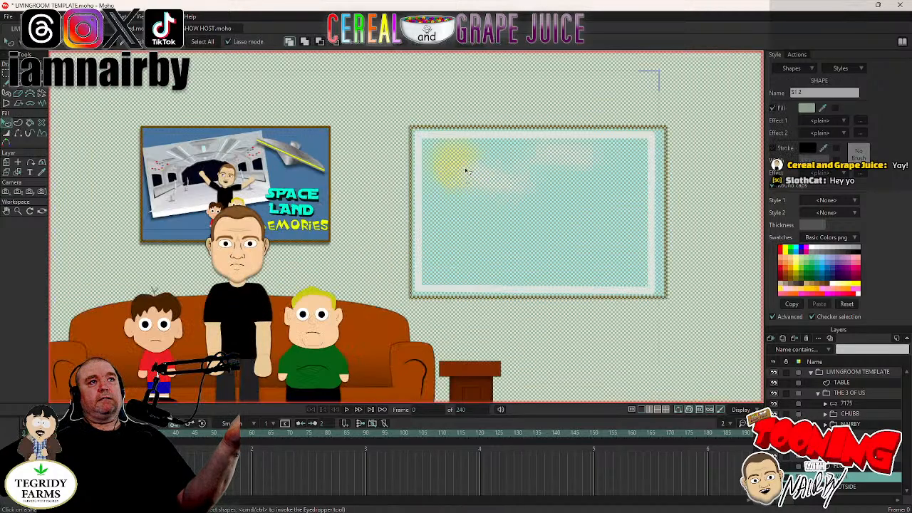
pyautogui.scroll(-5, 453, 185)
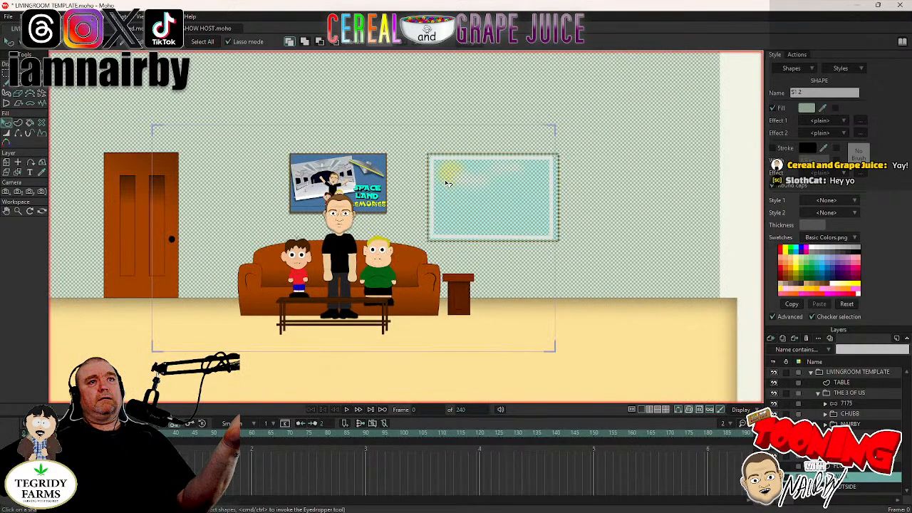
# Hide the wall layer, move the leftover window opening's points out beyond the right end of the room, and delete them.
pyautogui.click(774, 477)
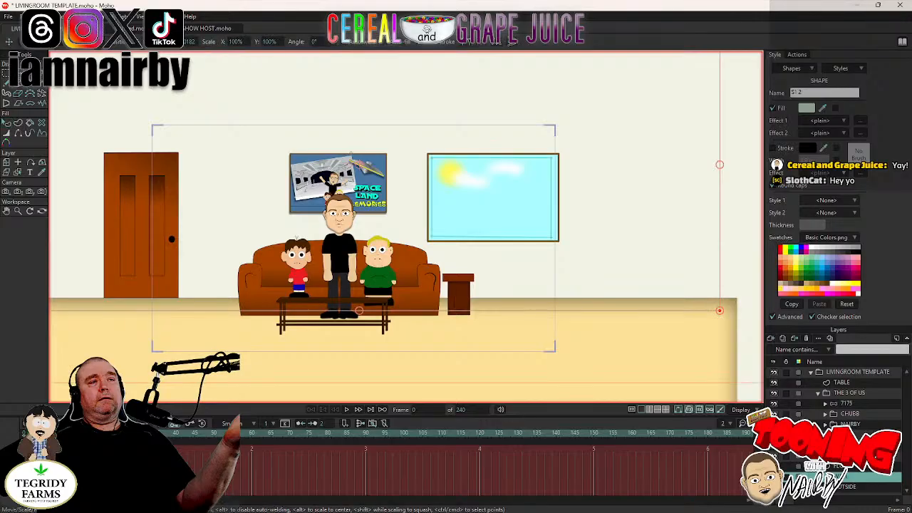
pyautogui.press('t')
pyautogui.click(502, 200)
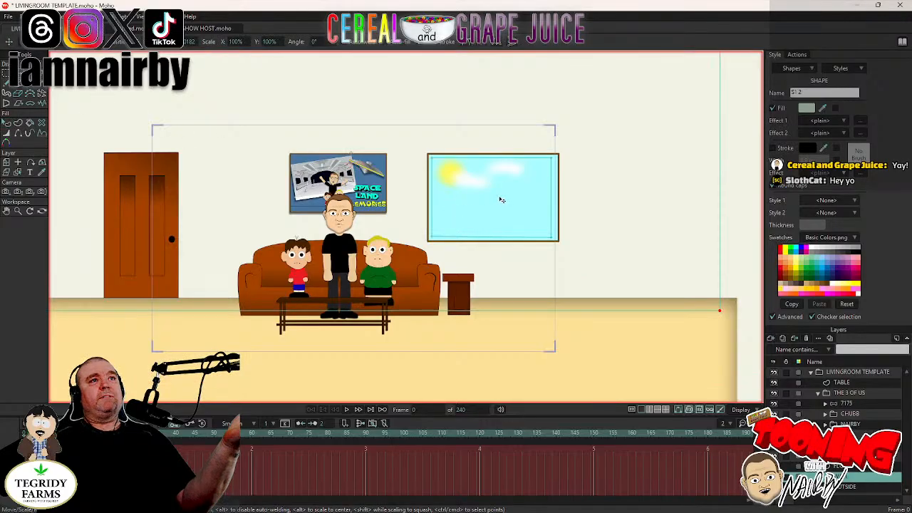
pyautogui.scroll(4, 502, 200)
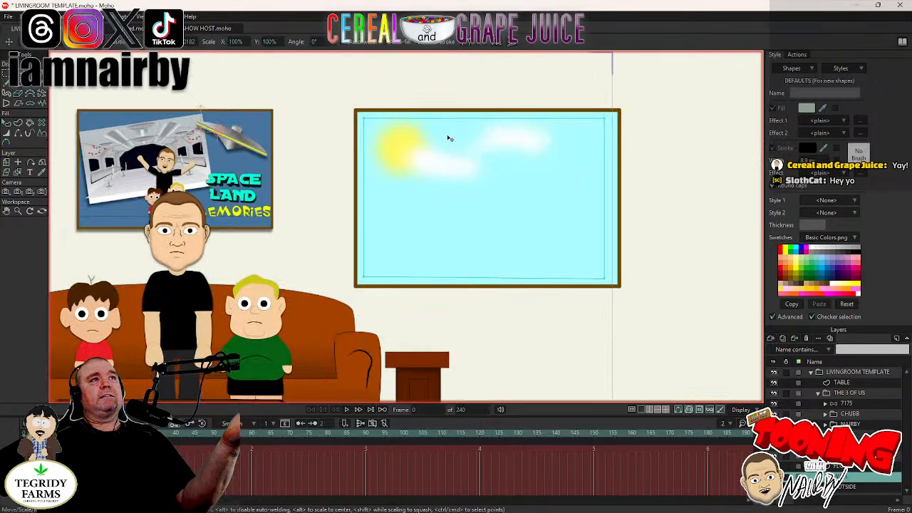
pyautogui.hotkey('ctrl', 'a')
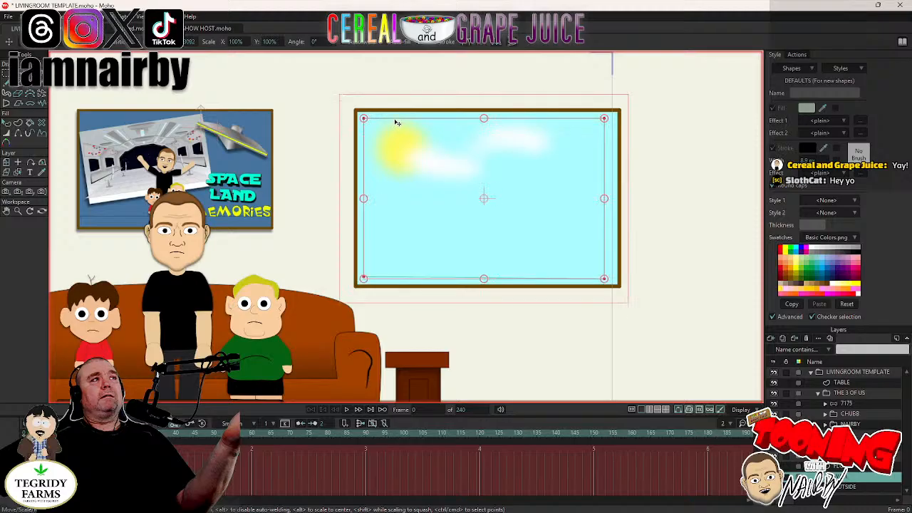
pyautogui.scroll(-6, 397, 123)
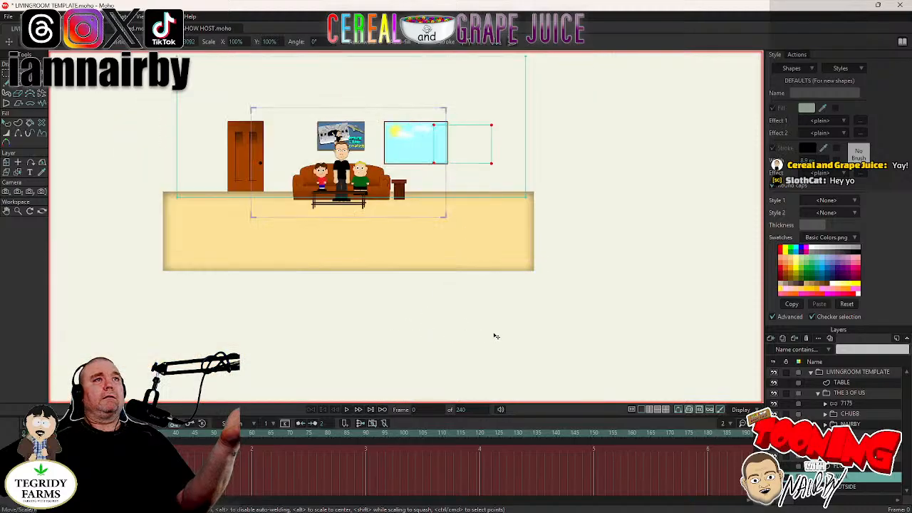
pyautogui.moveTo(496, 335); pyautogui.dragTo(534, 336)
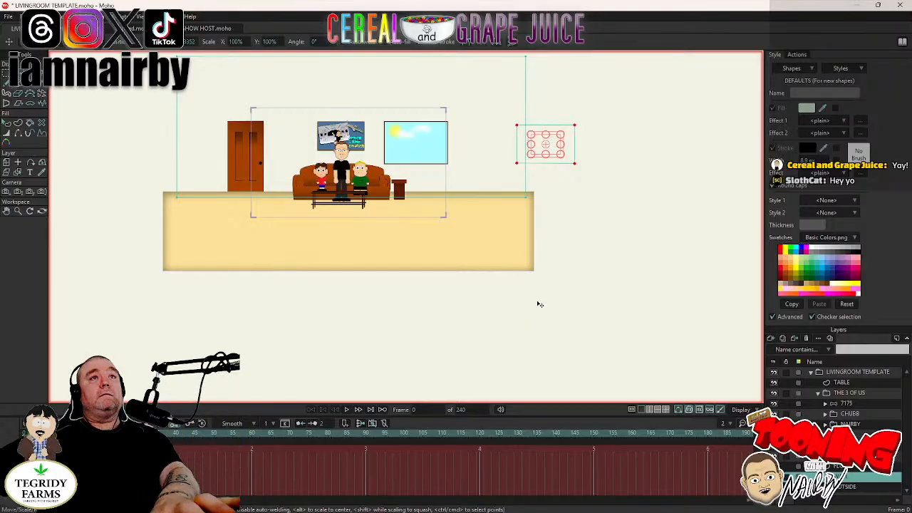
pyautogui.press('Delete')
pyautogui.scroll(5, 442, 148)
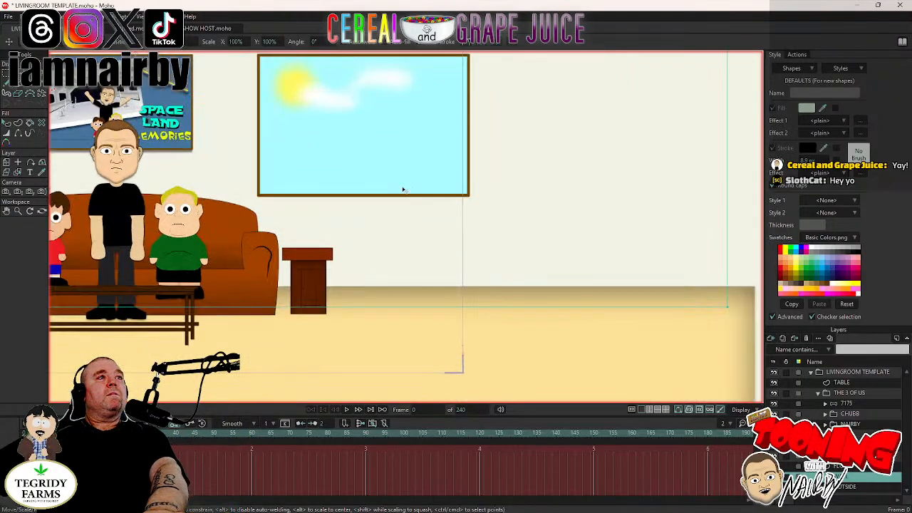
# Examine the furnished room without its wall, from the whole floor width to the characters on the sofa.
pyautogui.scroll(-3, 383, 177)
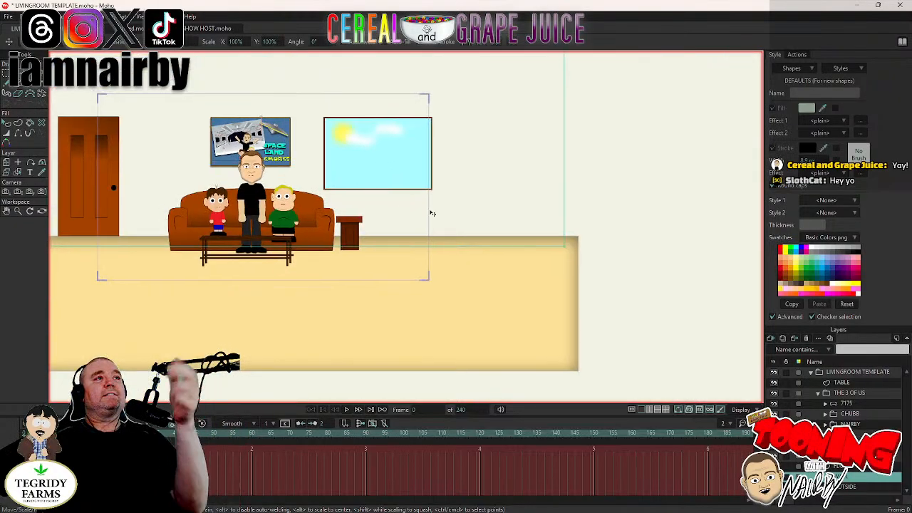
pyautogui.moveTo(383, 178); pyautogui.dragTo(501, 195)
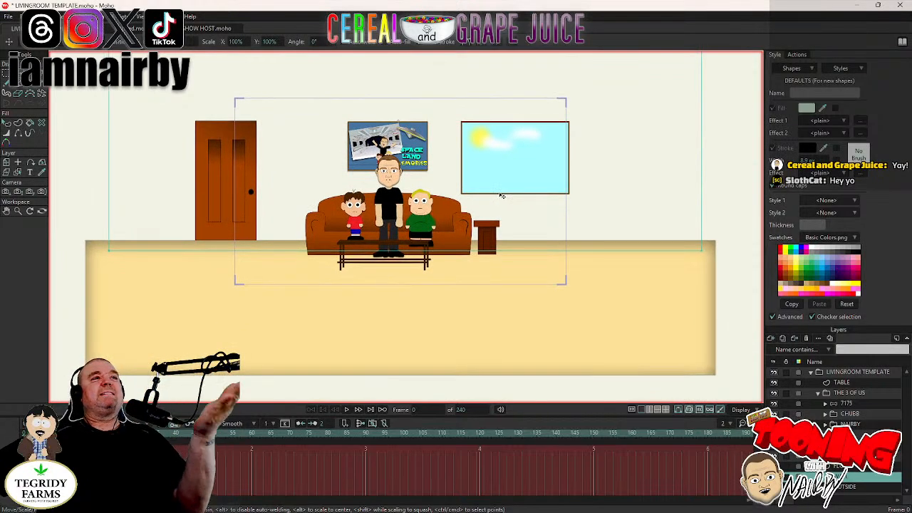
pyautogui.scroll(1, 502, 195)
pyautogui.scroll(2, 501, 194)
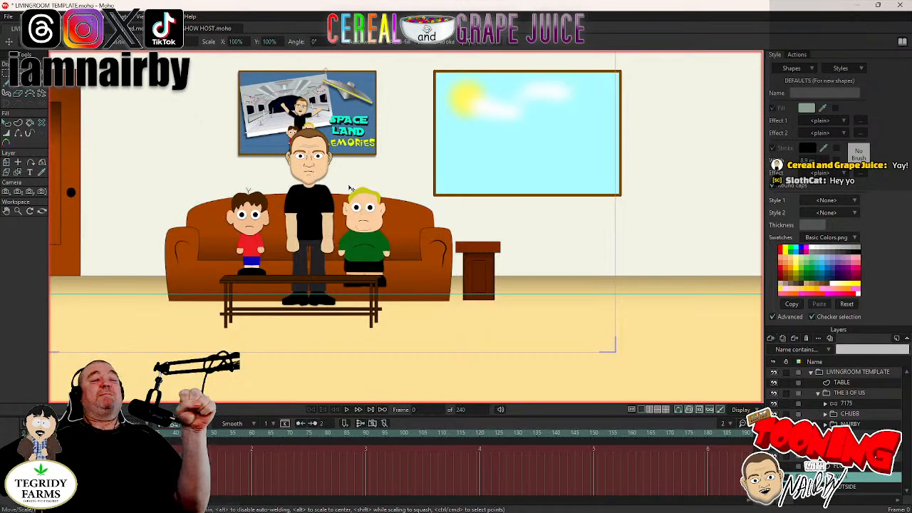
pyautogui.scroll(2, 441, 192)
pyautogui.moveTo(601, 237); pyautogui.dragTo(597, 192)
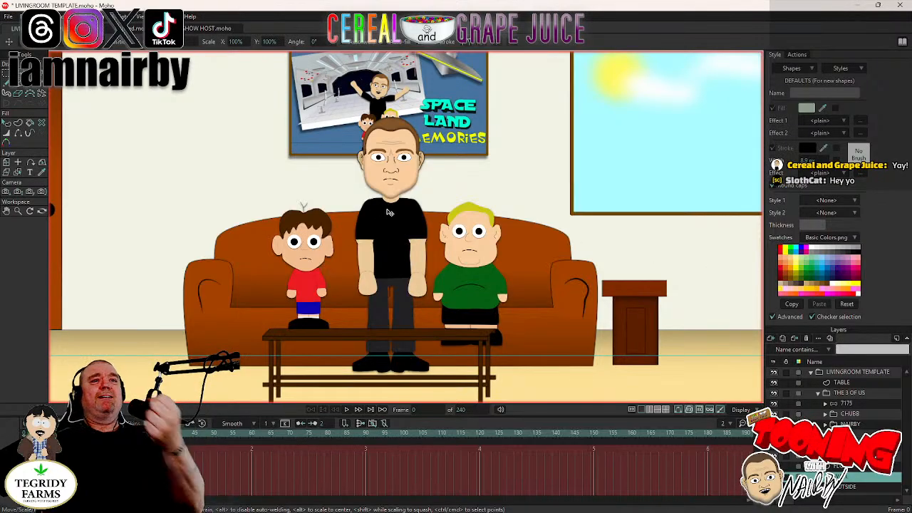
pyautogui.scroll(-2, 465, 188)
pyautogui.scroll(-2, 465, 188)
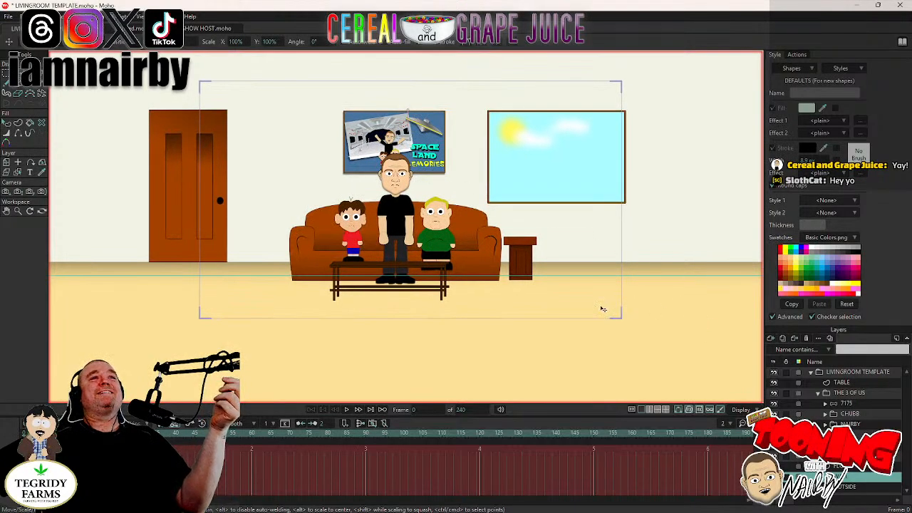
pyautogui.scroll(-2, 665, 291)
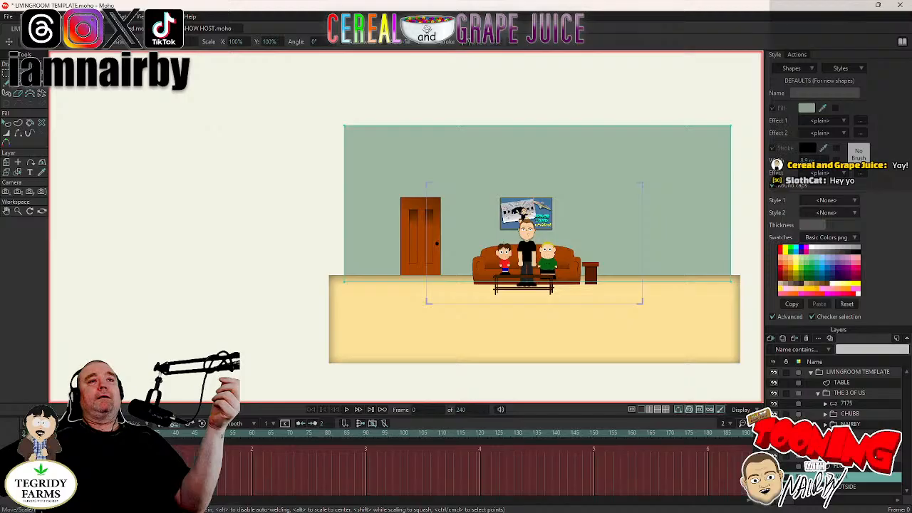
# Toggle the wall layer's visibility to compare the room with and without it, and inspect the window scene behind it.
pyautogui.click(774, 477)
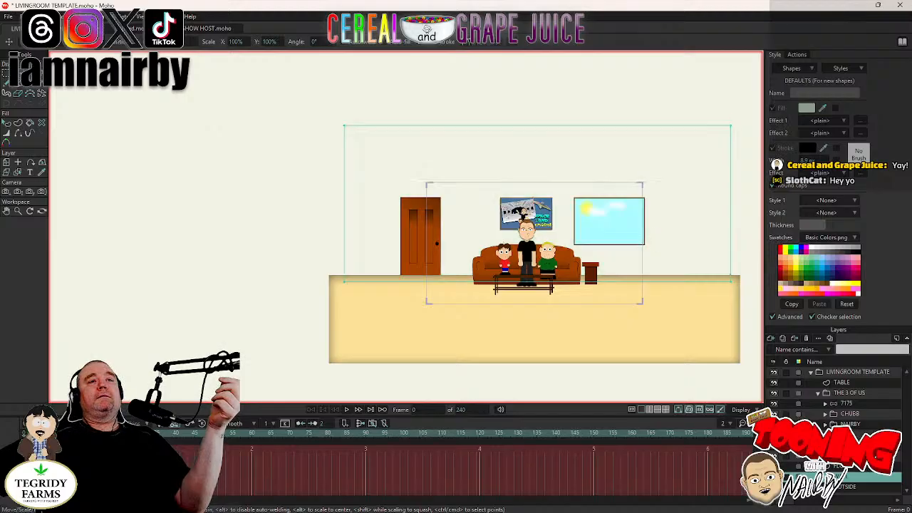
pyautogui.click(775, 477)
pyautogui.click(774, 477)
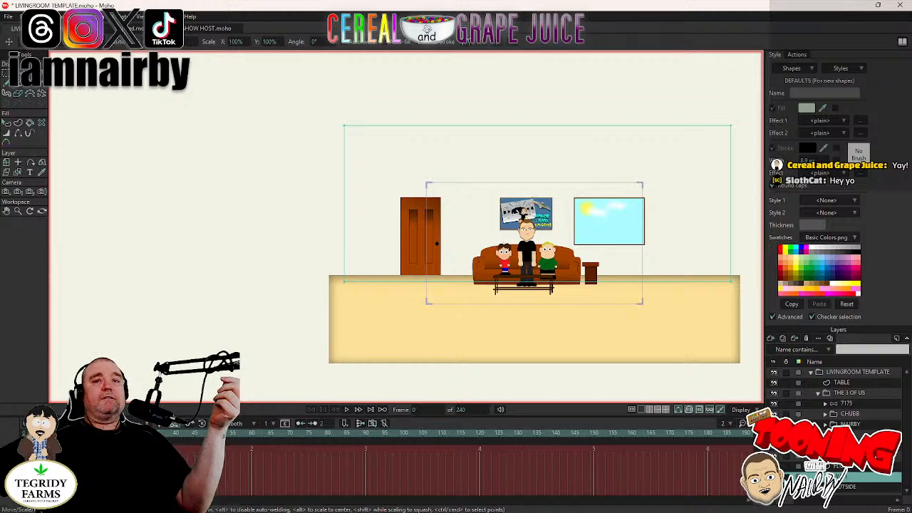
pyautogui.click(774, 477)
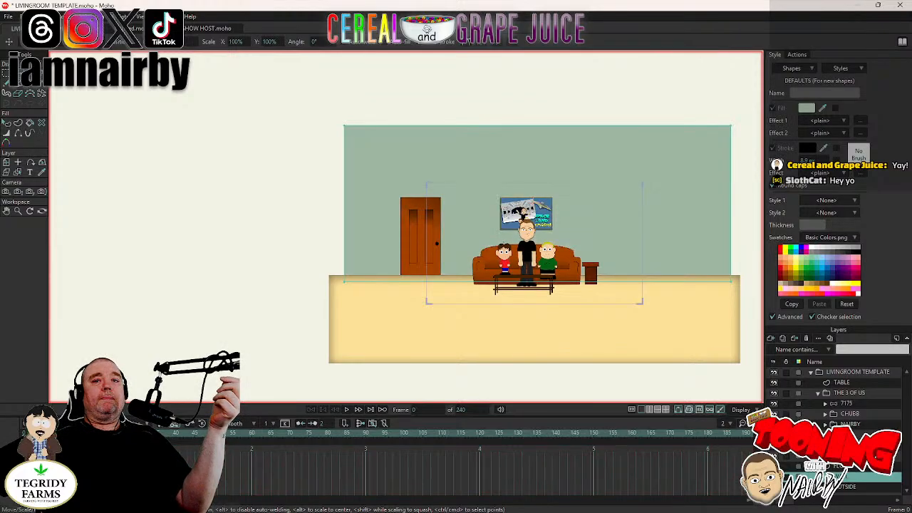
pyautogui.click(525, 213)
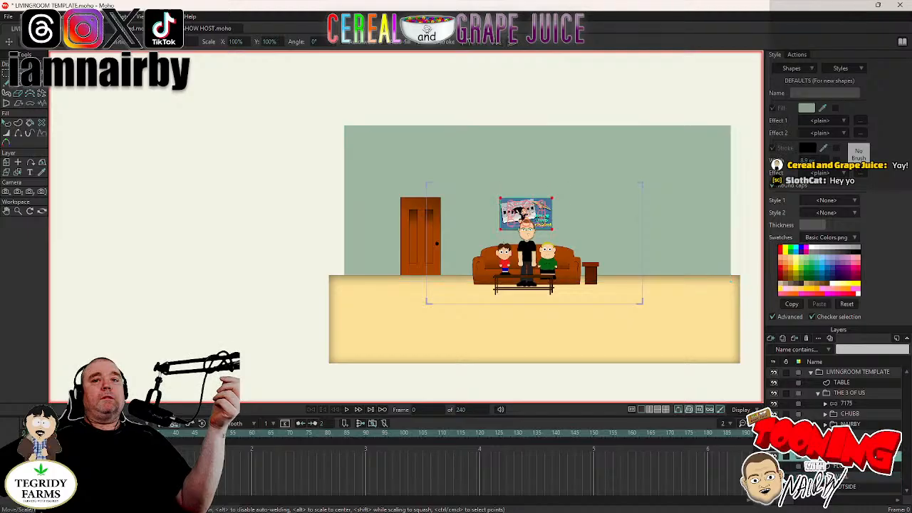
pyautogui.click(774, 477)
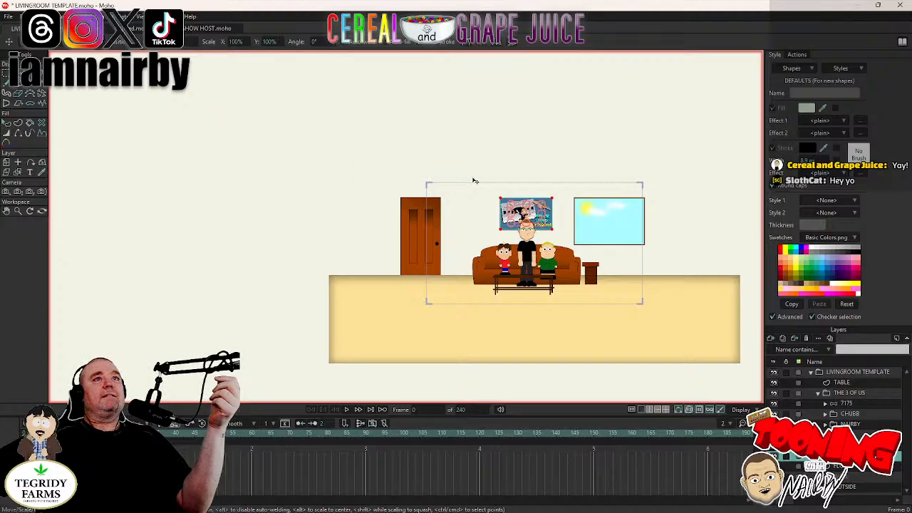
pyautogui.scroll(3, 474, 181)
pyautogui.click(852, 484)
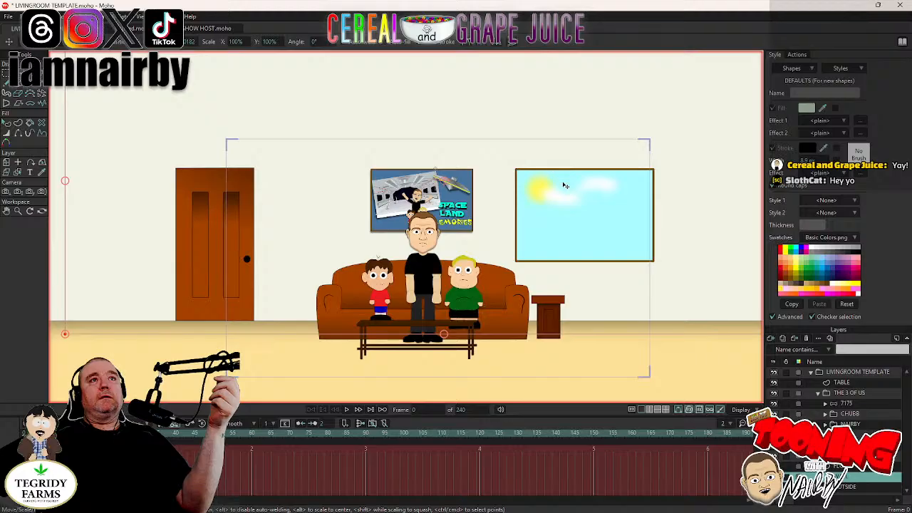
pyautogui.scroll(2, 576, 193)
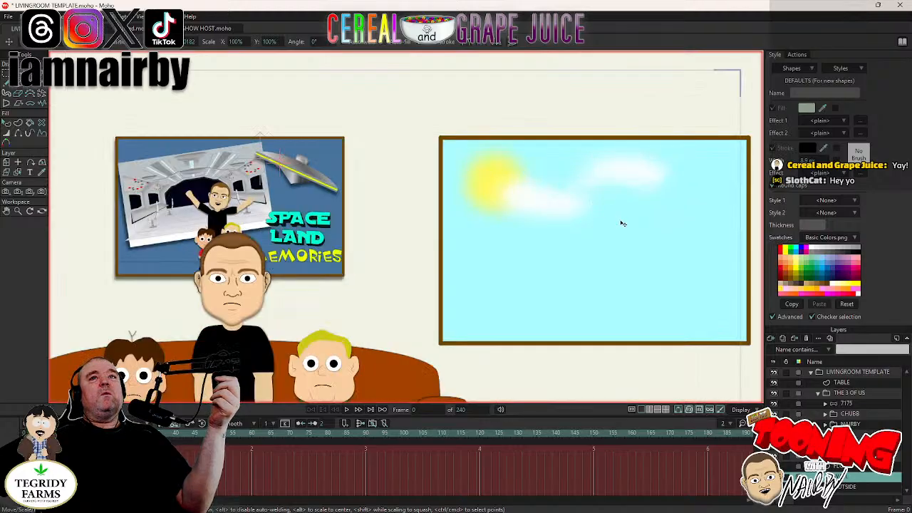
pyautogui.scroll(-4, 622, 223)
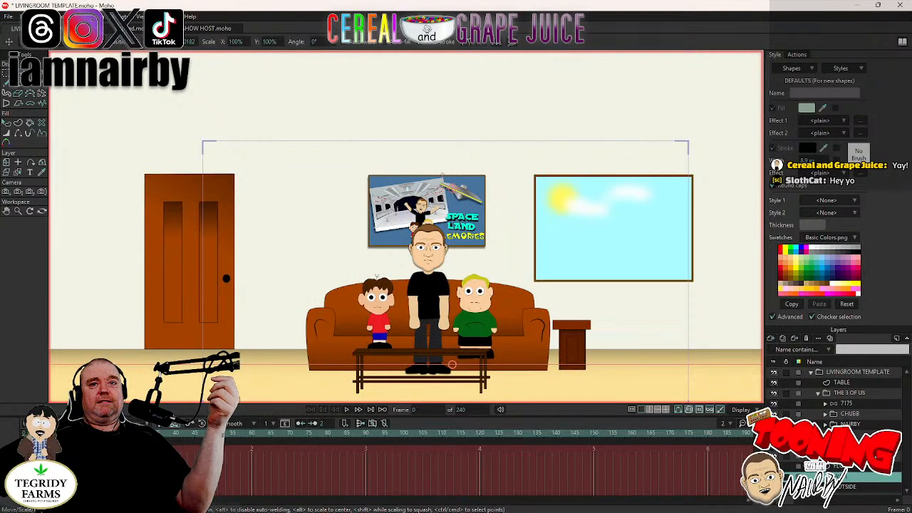
# Show the wall again, copy all of the OUTSIDE layer's window artwork into the wall layer, and delete the OUTSIDE layer.
pyautogui.click(843, 487)
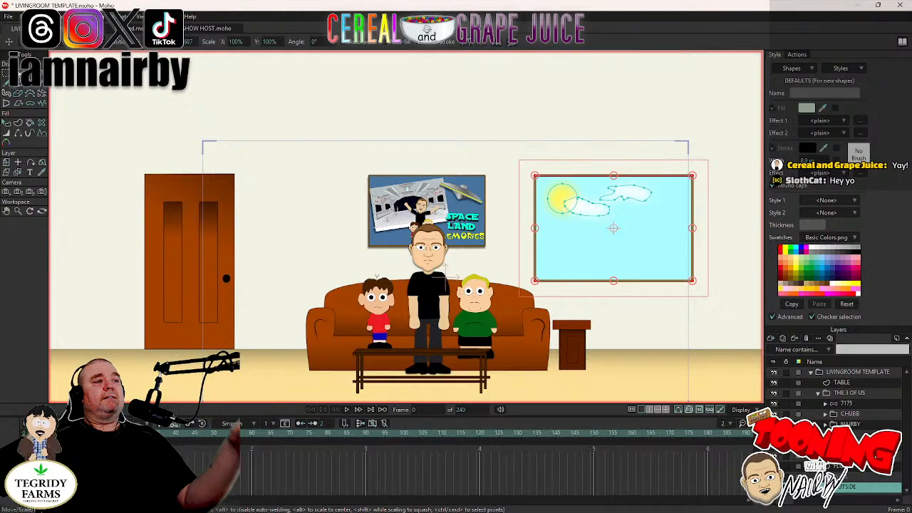
pyautogui.hotkey('ctrl', 'a')
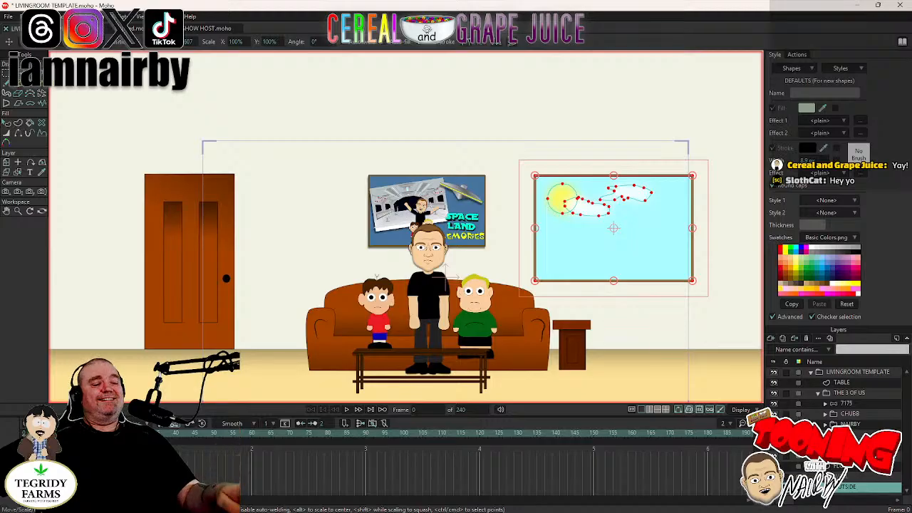
pyautogui.click(774, 477)
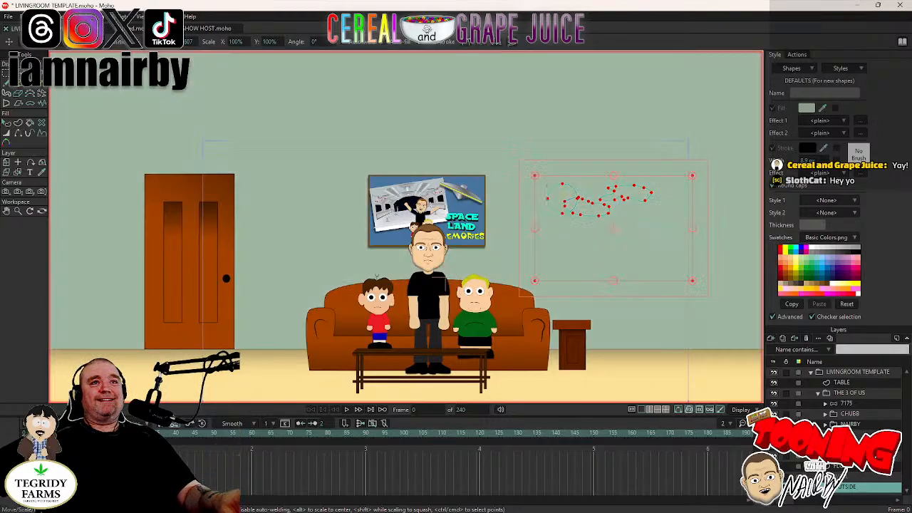
pyautogui.click(847, 478)
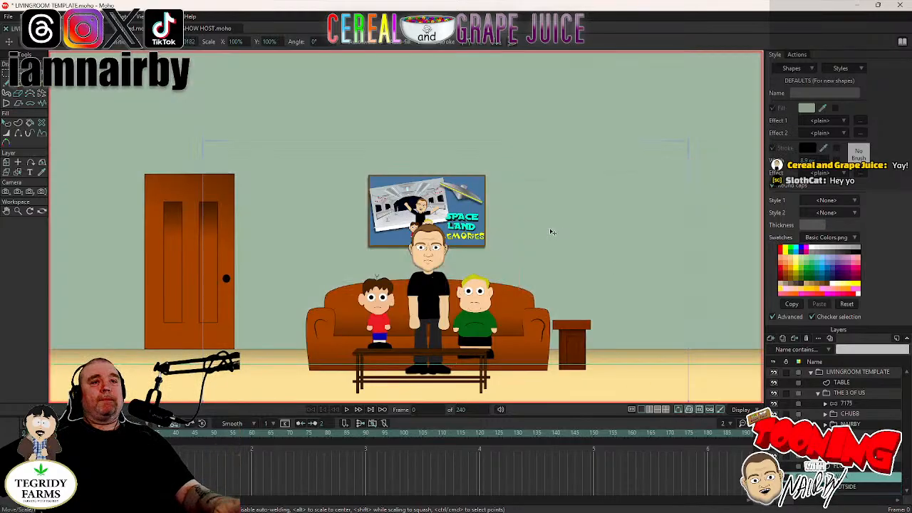
pyautogui.hotkey('ctrl', 'v')
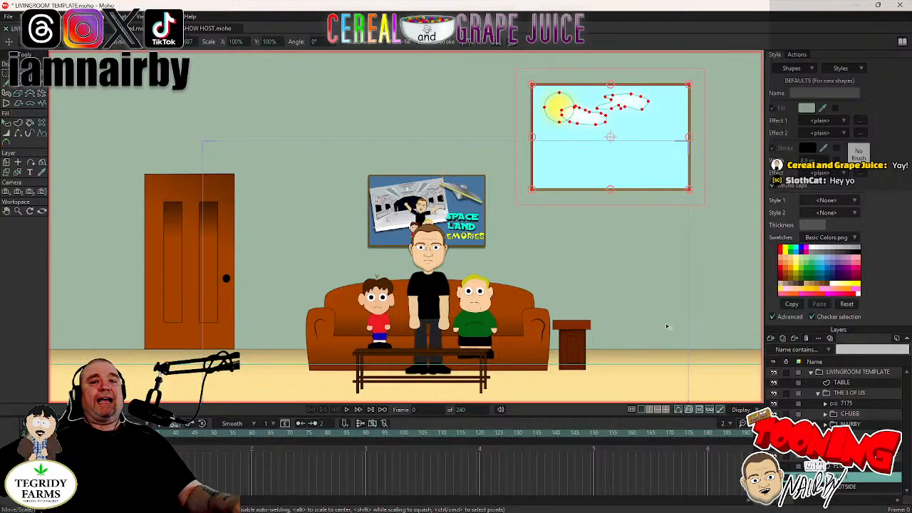
pyautogui.click(850, 486)
pyautogui.click(806, 340)
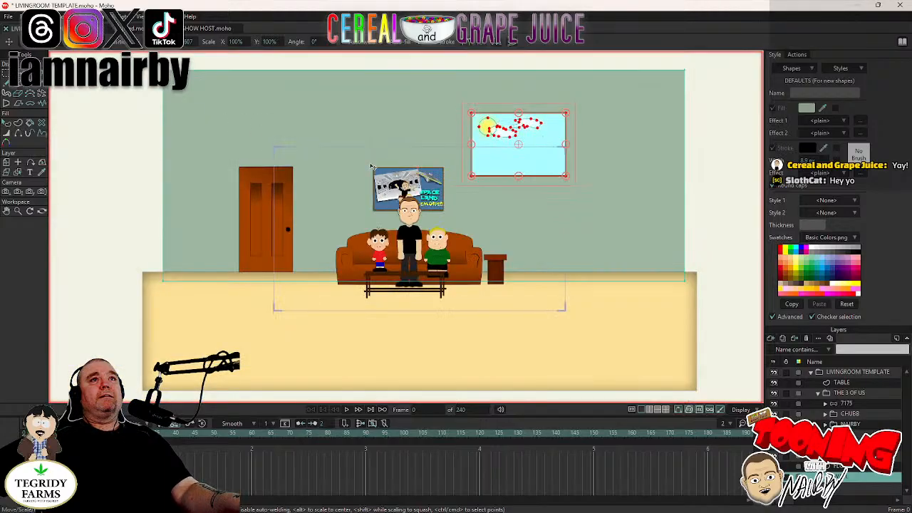
# Lower the pasted window to the picture's height on the wall and render a preview of the frame.
pyautogui.scroll(-2, 378, 158)
pyautogui.moveTo(362, 191); pyautogui.dragTo(357, 222)
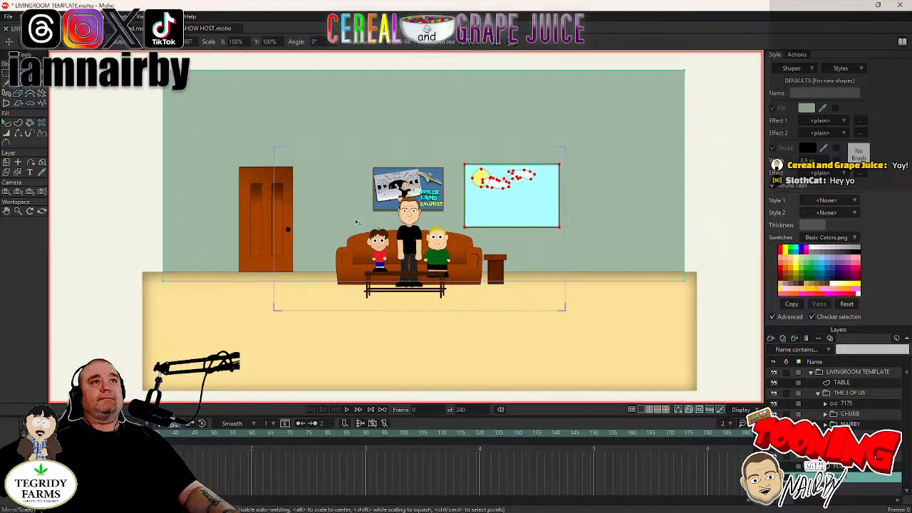
pyautogui.hotkey('ctrl', 'r')
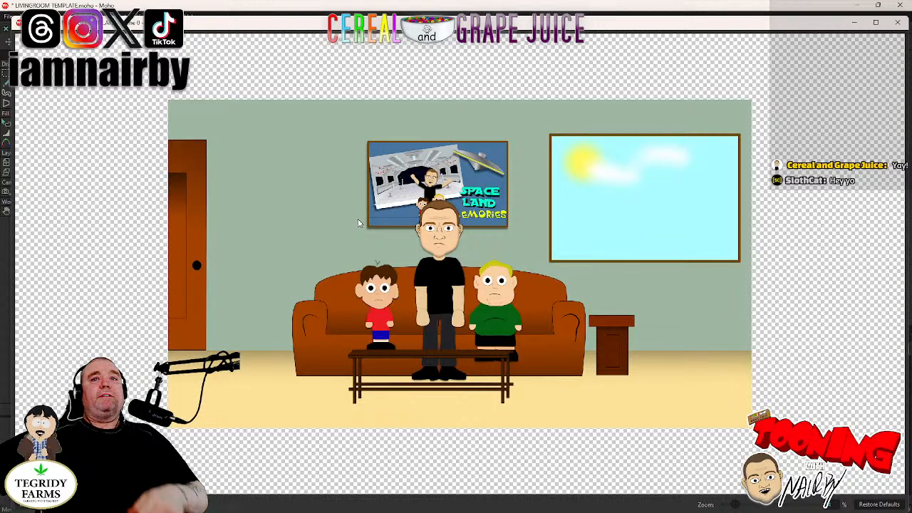
pyautogui.click(898, 24)
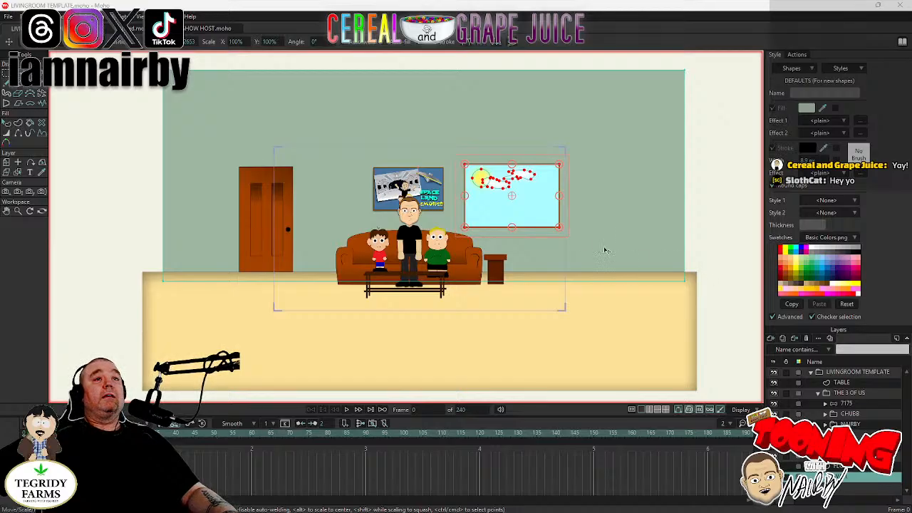
# Select all of the wall layer's points and shift the wall with its window slightly left to centre it over the floor.
pyautogui.scroll(5, 582, 232)
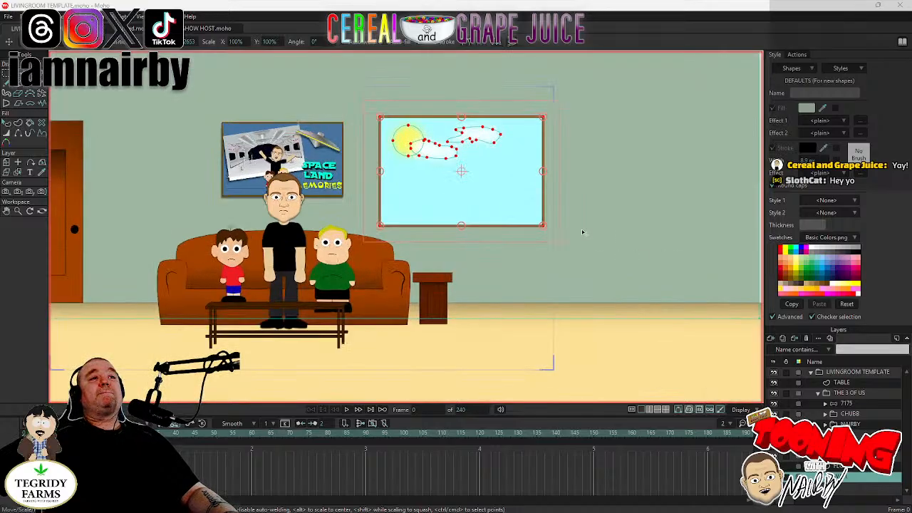
pyautogui.moveTo(570, 210); pyautogui.dragTo(602, 238)
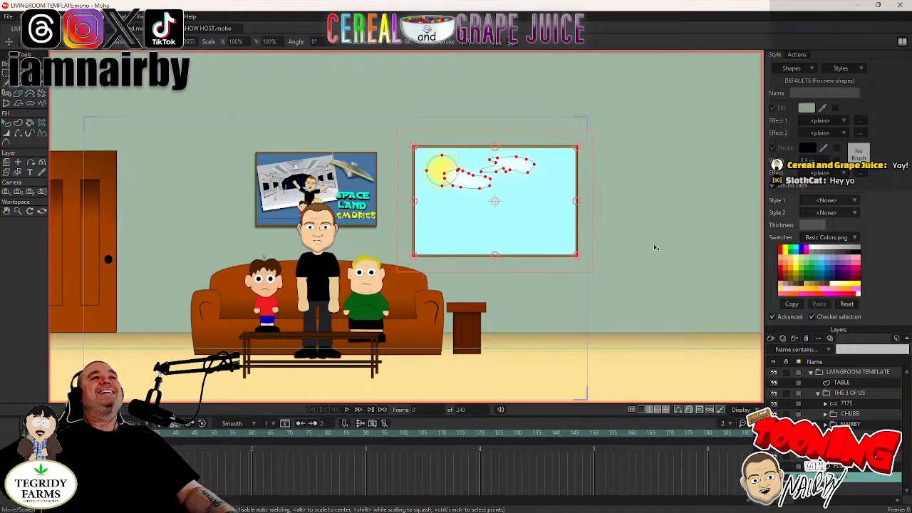
pyautogui.scroll(-5, 382, 305)
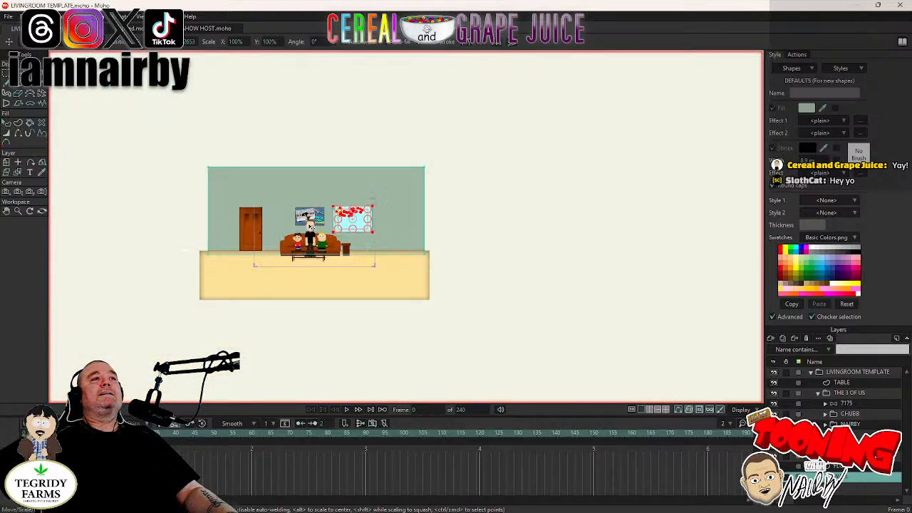
pyautogui.scroll(3, 213, 214)
pyautogui.hotkey('ctrl', 'a')
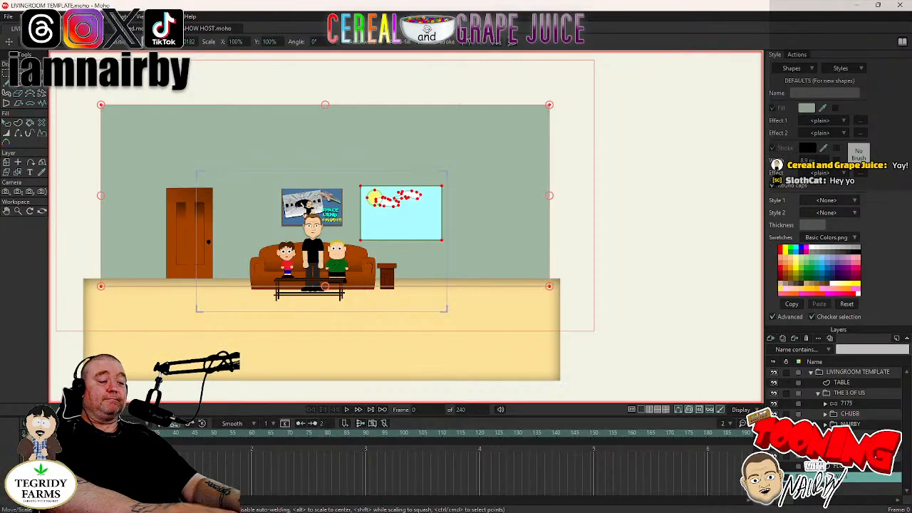
pyautogui.moveTo(325, 195); pyautogui.dragTo(320, 194)
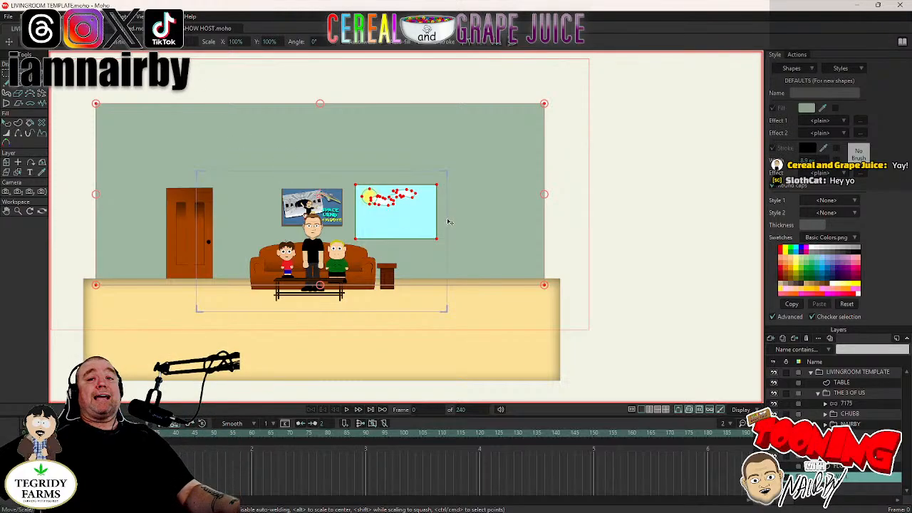
# Select the green wall shape and apply the Shaded effect as its first fill effect.
pyautogui.click(6, 123)
pyautogui.scroll(3, 282, 169)
pyautogui.scroll(-2, 384, 171)
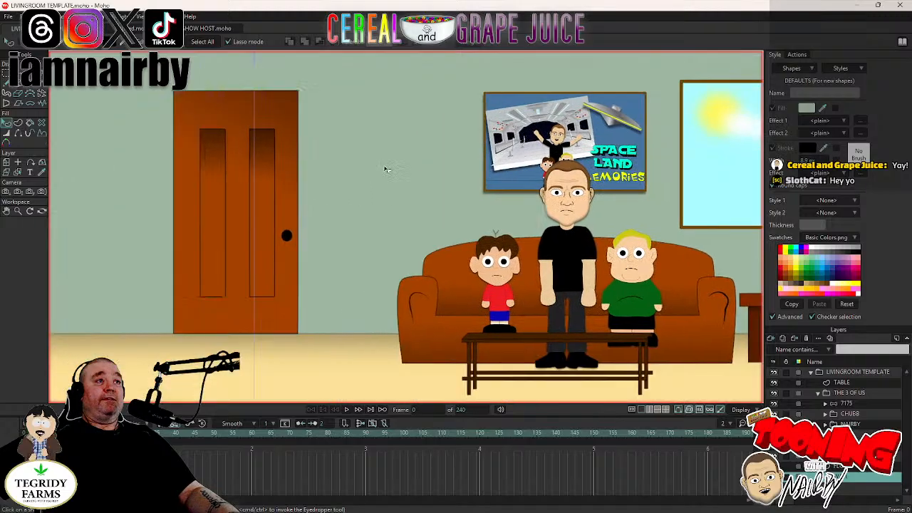
pyautogui.click(383, 170)
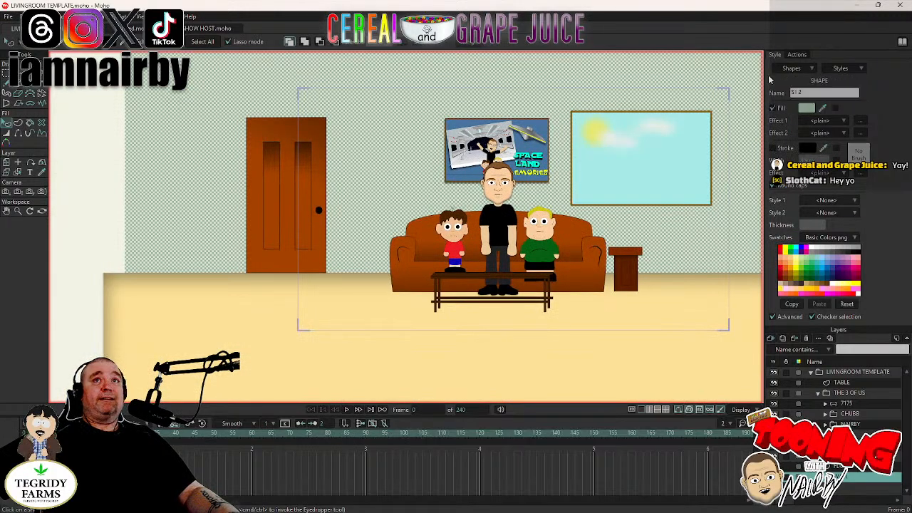
pyautogui.click(827, 121)
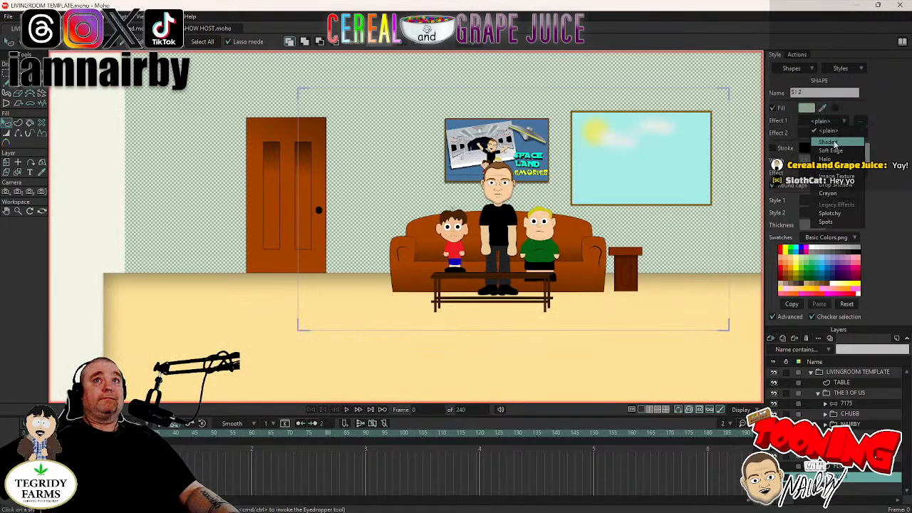
pyautogui.click(829, 142)
# Set the wall's Shaded effect to a 90° light angle, 7 px offset and 8 px blur.
pyautogui.doubleClick(499, 228)
pyautogui.write('90')
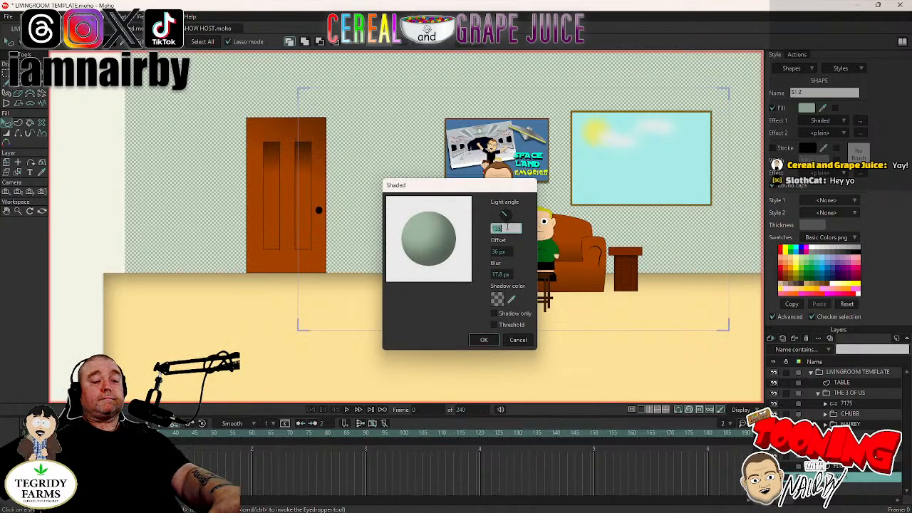
pyautogui.press('Return')
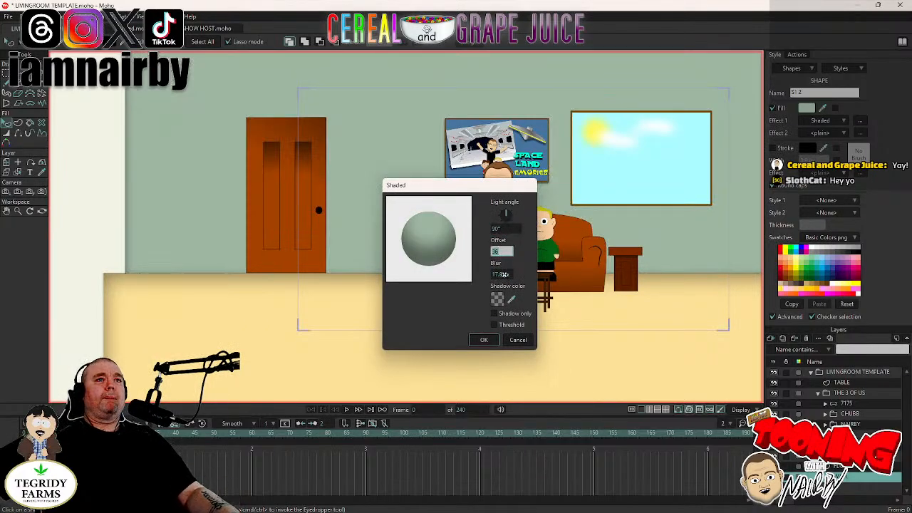
pyautogui.moveTo(503, 276); pyautogui.dragTo(459, 289)
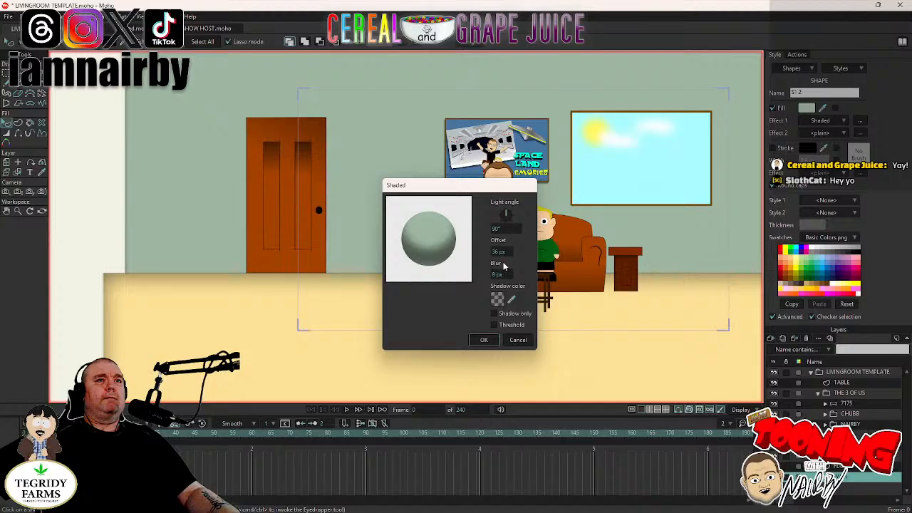
pyautogui.moveTo(502, 253); pyautogui.dragTo(379, 258)
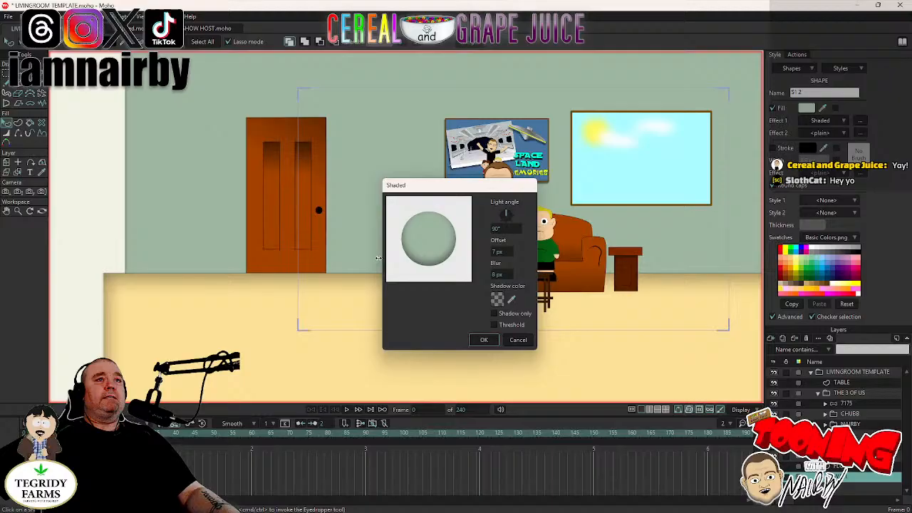
pyautogui.click(484, 339)
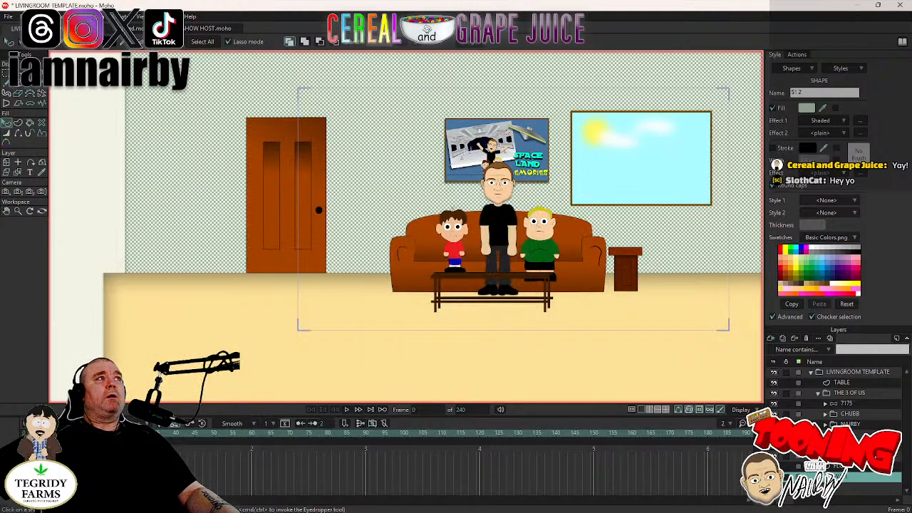
# Raise all of the wall layer's points slightly so the wall's lower edge sits just below the floor's upper edge.
pyautogui.press('t')
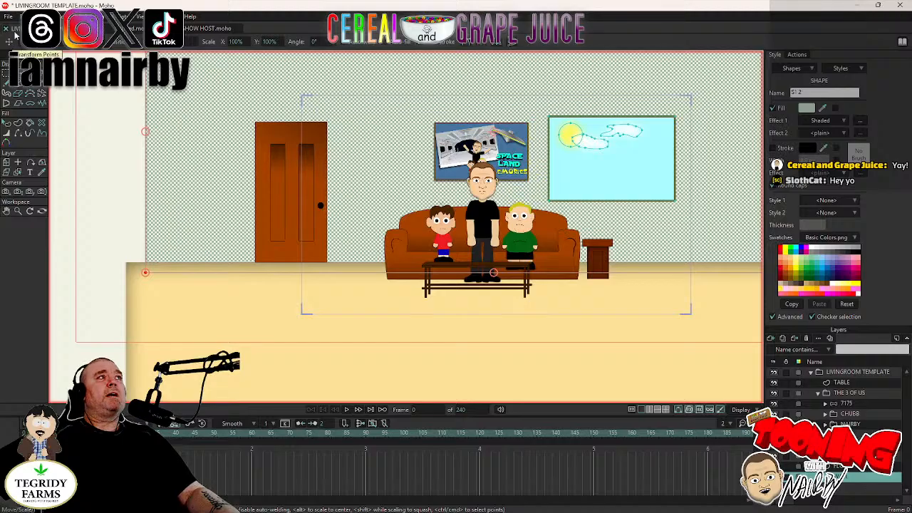
pyautogui.click(8, 16)
pyautogui.click(141, 203)
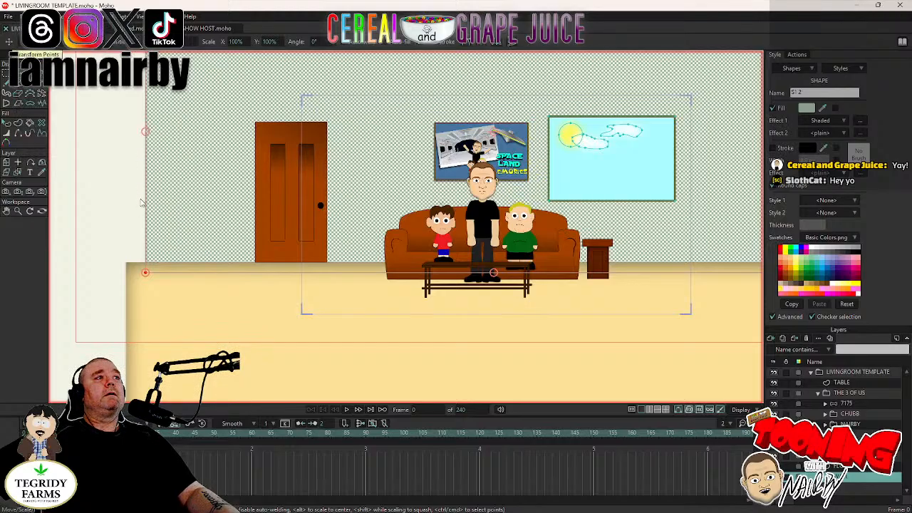
pyautogui.scroll(5, 206, 257)
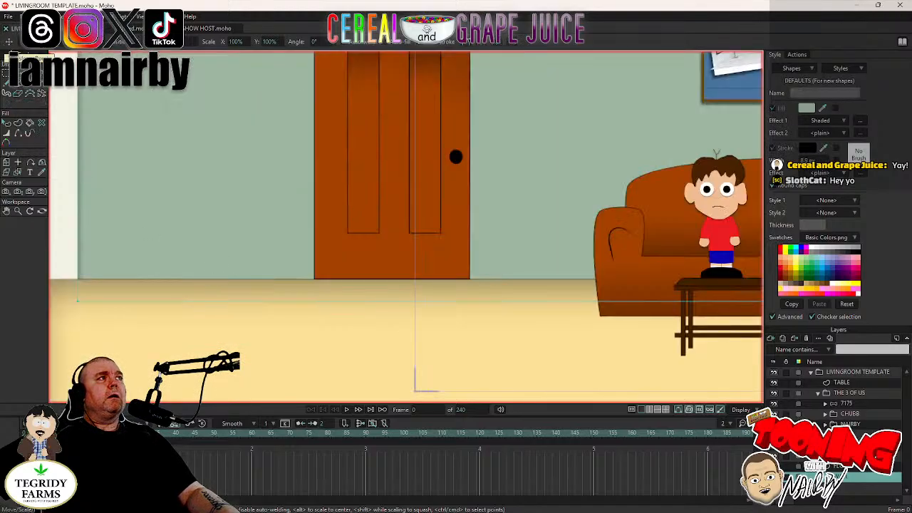
pyautogui.click(199, 153)
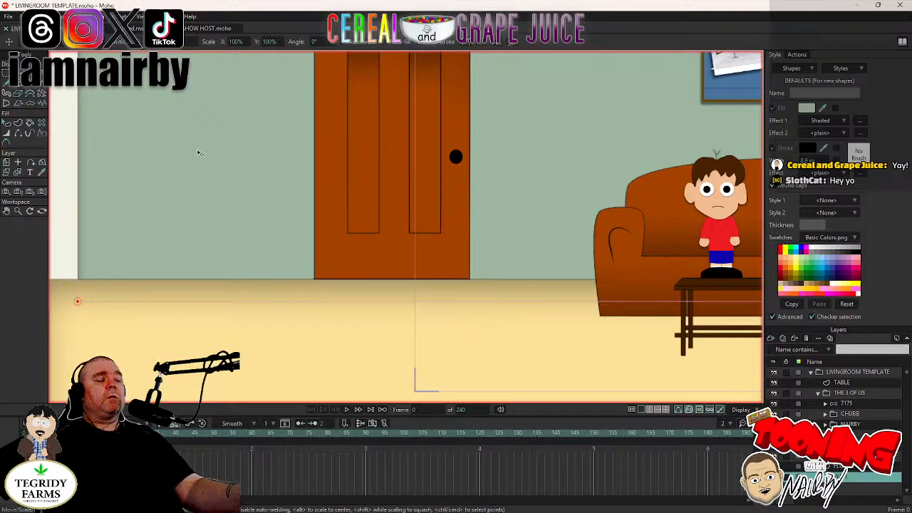
pyautogui.moveTo(217, 156)
pyautogui.mouseDown()
pyautogui.moveTo(222, 120)
pyautogui.moveTo(219, 144)
pyautogui.mouseUp()
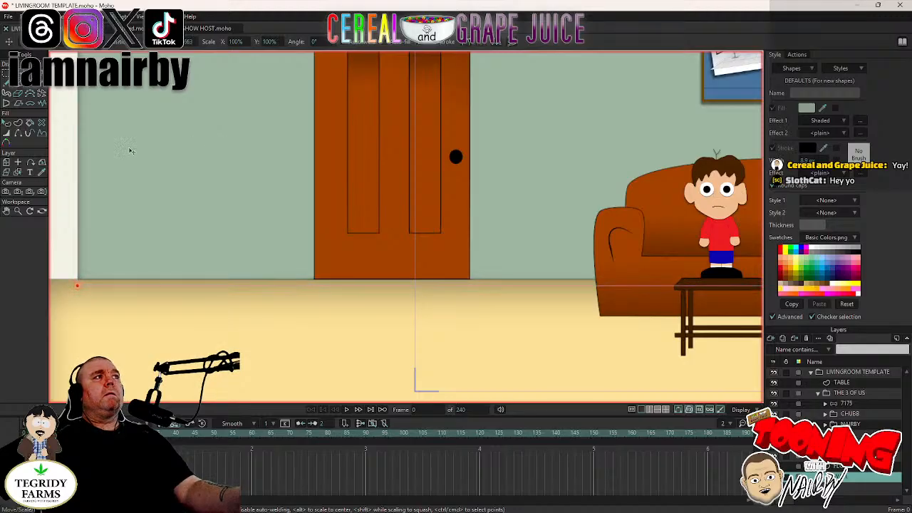
pyautogui.scroll(-5, 428, 138)
pyautogui.moveTo(445, 137); pyautogui.dragTo(429, 194)
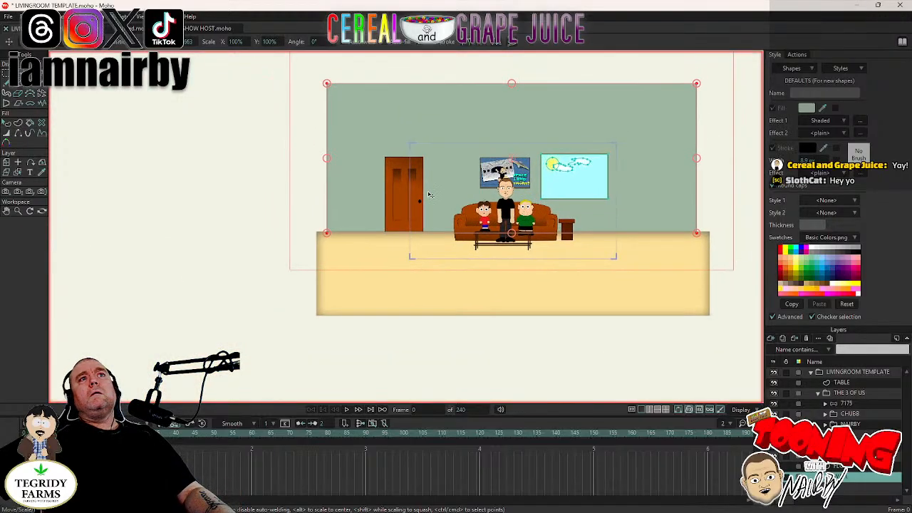
# Reopen the green wall's Shaded settings and set the offset to 32 px and the blur to 43 px.
pyautogui.scroll(3, 401, 188)
pyautogui.press('q')
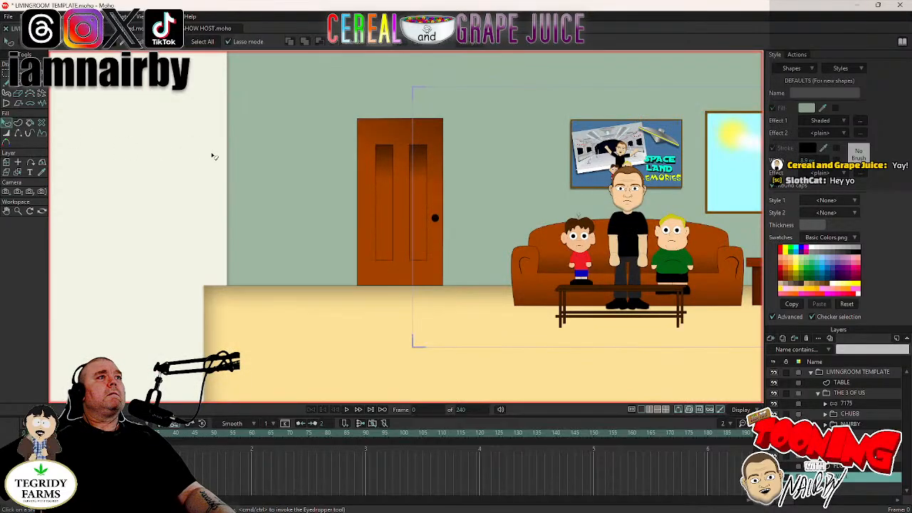
pyautogui.click(282, 166)
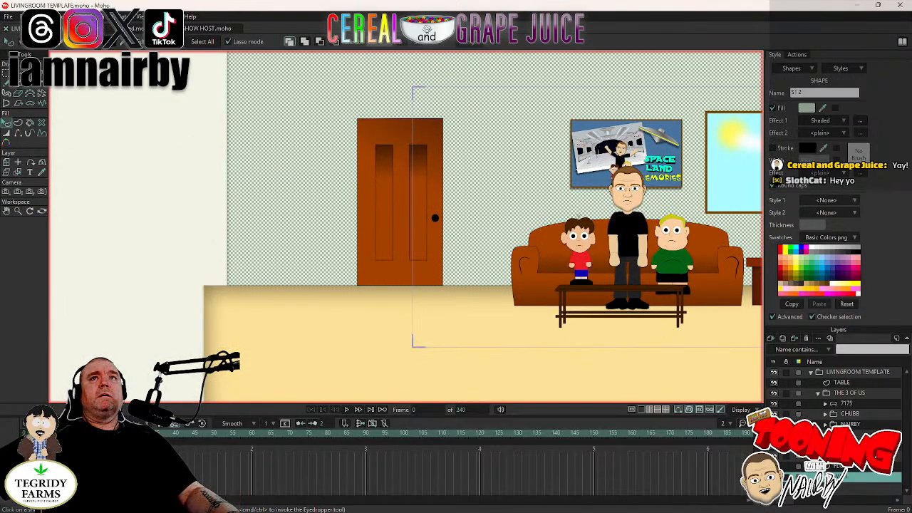
pyautogui.click(860, 121)
pyautogui.moveTo(442, 178); pyautogui.dragTo(532, 193)
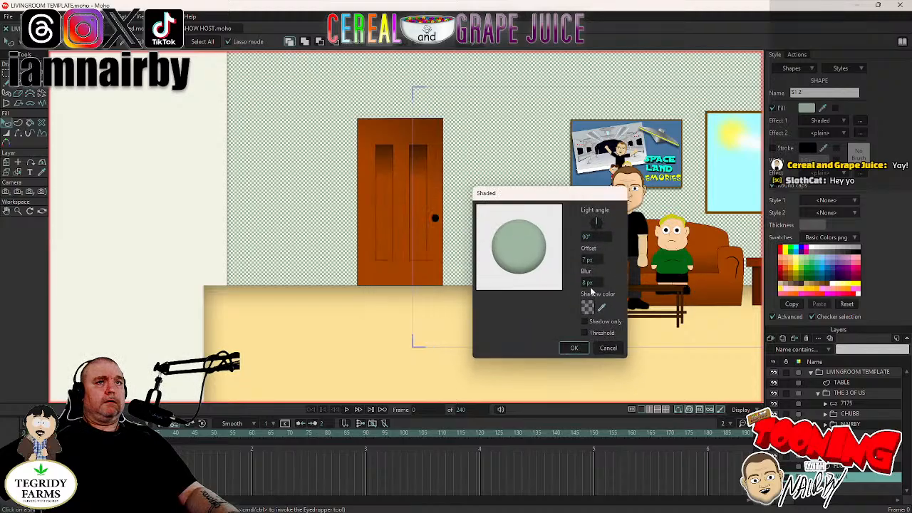
pyautogui.moveTo(588, 282)
pyautogui.mouseDown()
pyautogui.moveTo(618, 260)
pyautogui.moveTo(656, 284)
pyautogui.moveTo(743, 281)
pyautogui.moveTo(734, 281)
pyautogui.mouseUp()
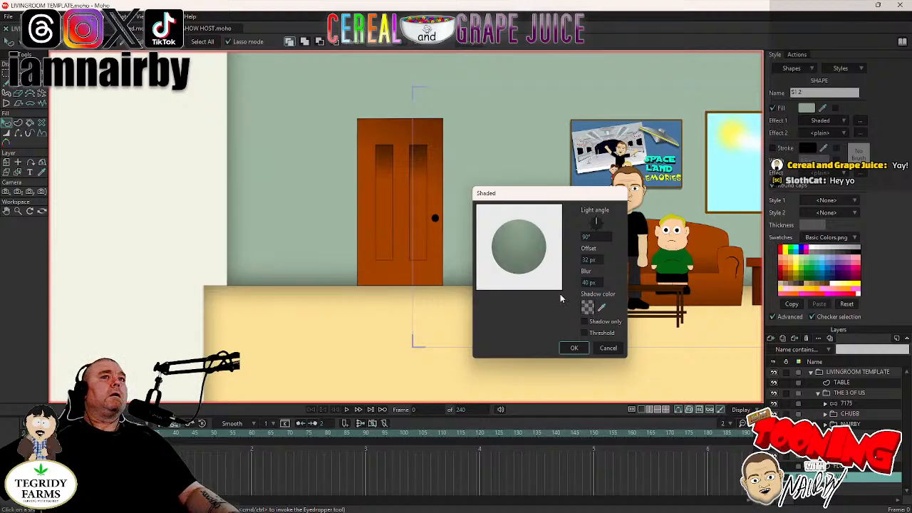
pyautogui.moveTo(586, 284)
pyautogui.mouseDown()
pyautogui.moveTo(639, 286)
pyautogui.moveTo(595, 288)
pyautogui.mouseUp()
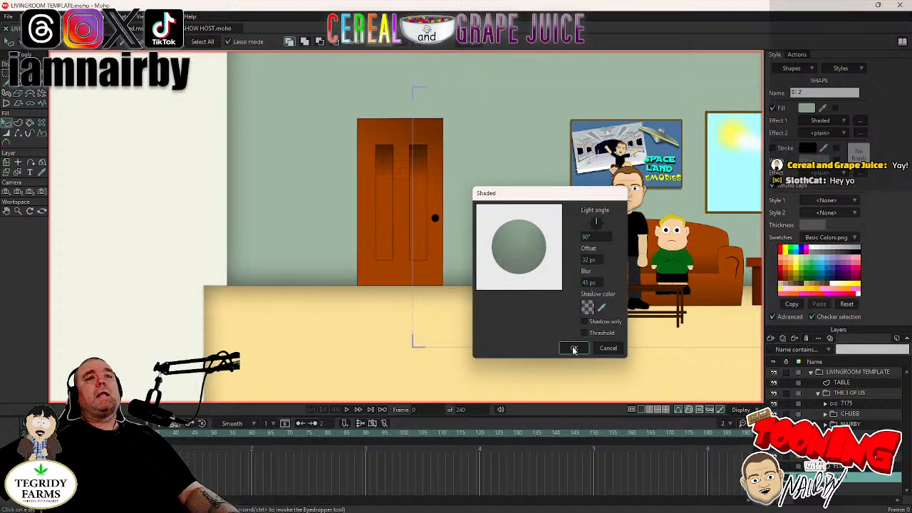
pyautogui.click(574, 349)
# Deselect the wall and render a preview of the frame to inspect the wall shading up close.
pyautogui.click(26, 16)
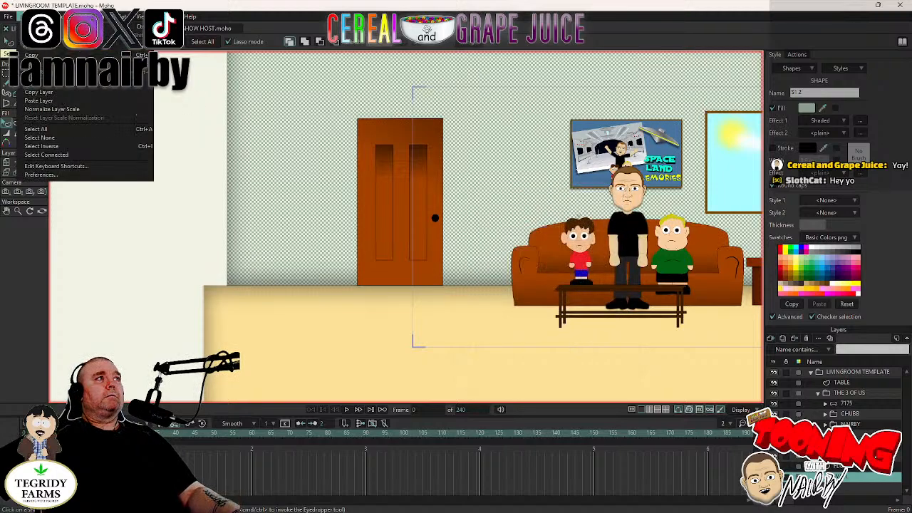
pyautogui.click(48, 131)
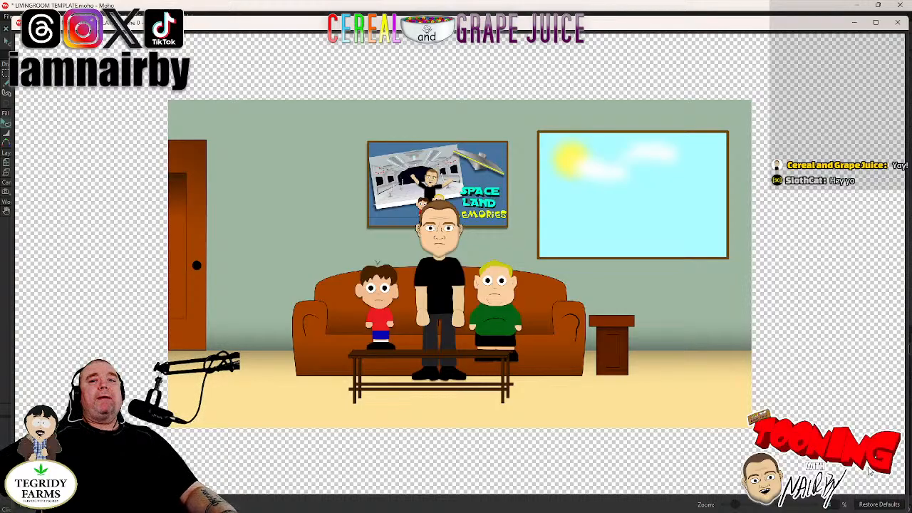
pyautogui.scroll(3, 614, 406)
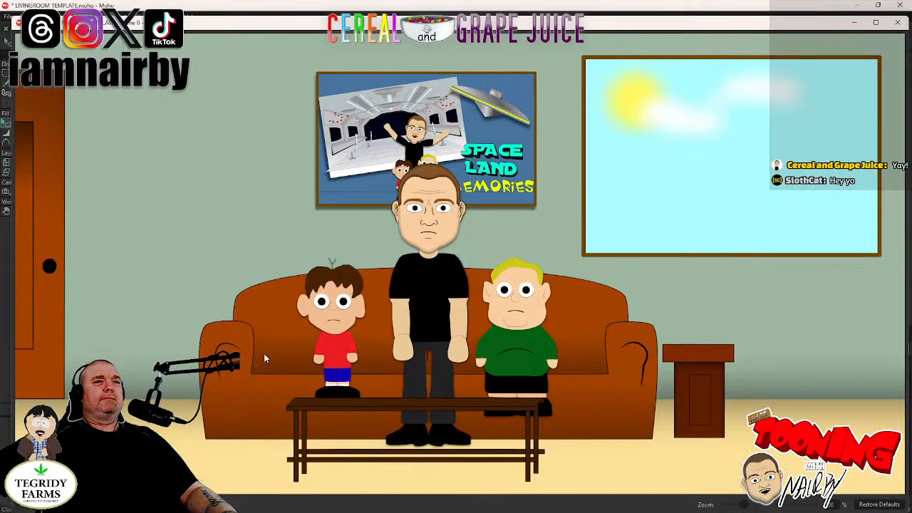
pyautogui.moveTo(264, 354); pyautogui.dragTo(282, 351)
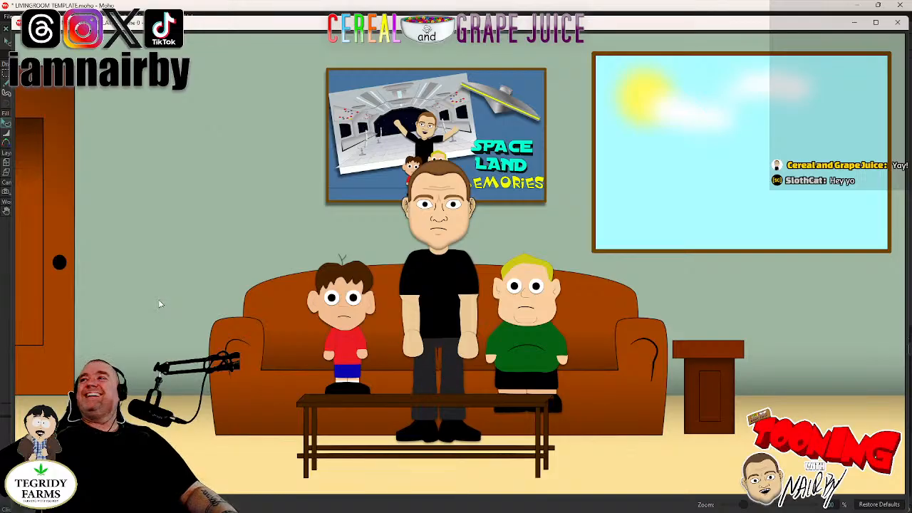
pyautogui.moveTo(357, 304); pyautogui.dragTo(353, 283)
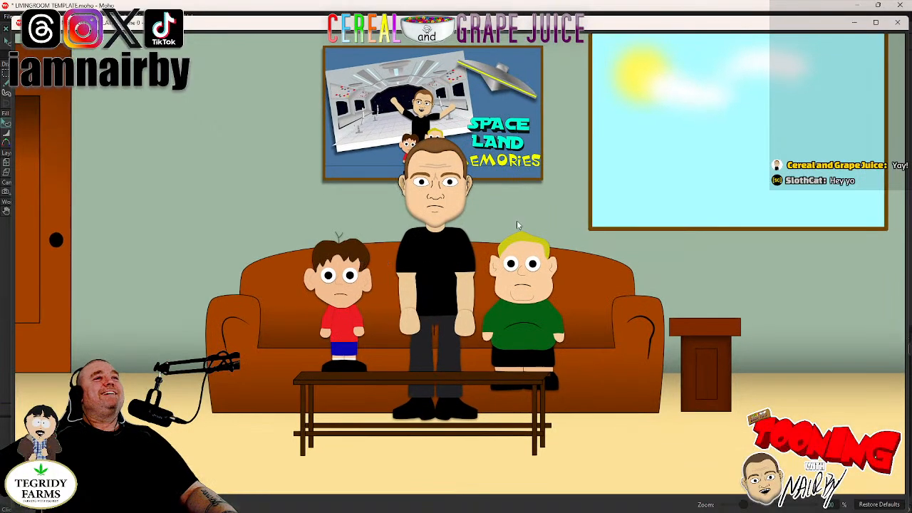
pyautogui.click(899, 22)
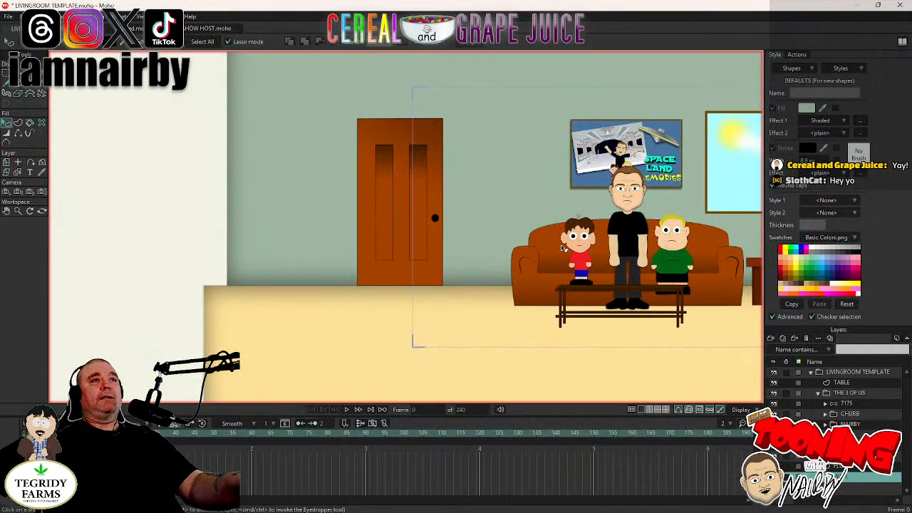
# Select the couch's front shape with the armrests, change its fill to a muted greyish brown, and deselect it.
pyautogui.moveTo(601, 178); pyautogui.dragTo(442, 177)
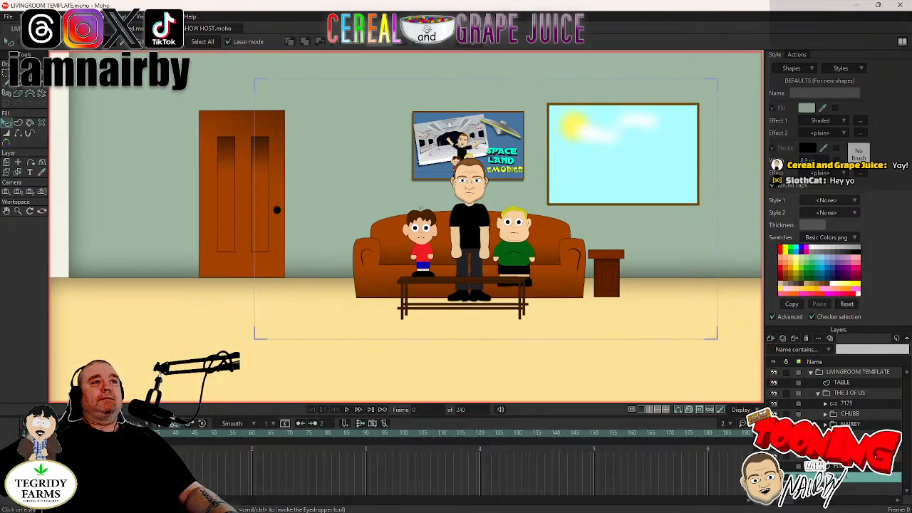
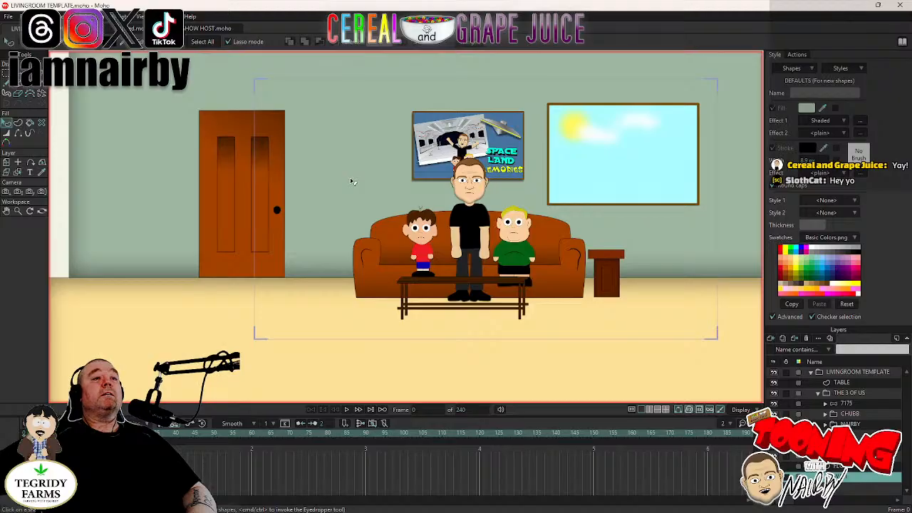
pyautogui.moveTo(507, 179); pyautogui.dragTo(424, 225)
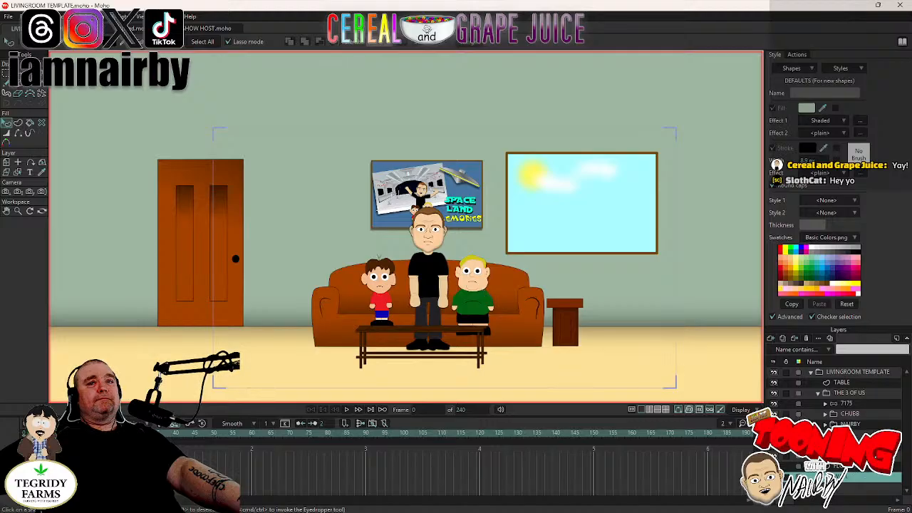
pyautogui.click(851, 447)
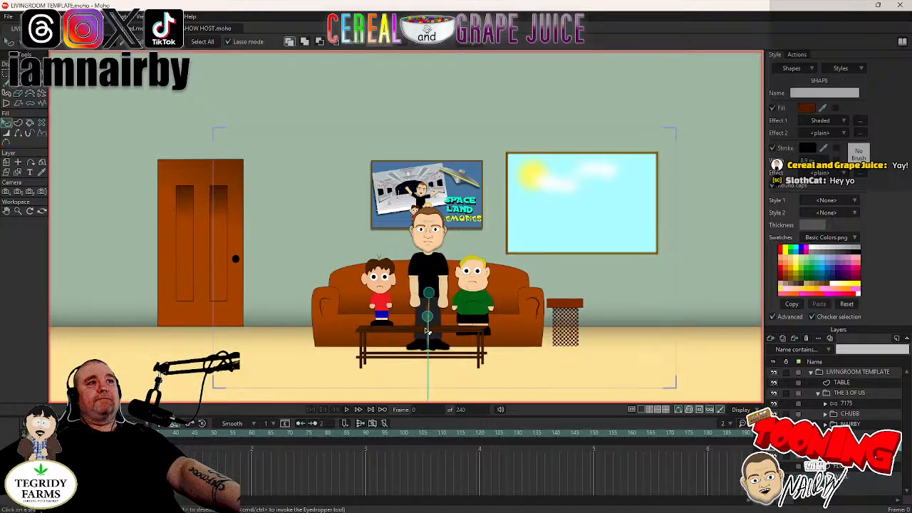
pyautogui.click(331, 326)
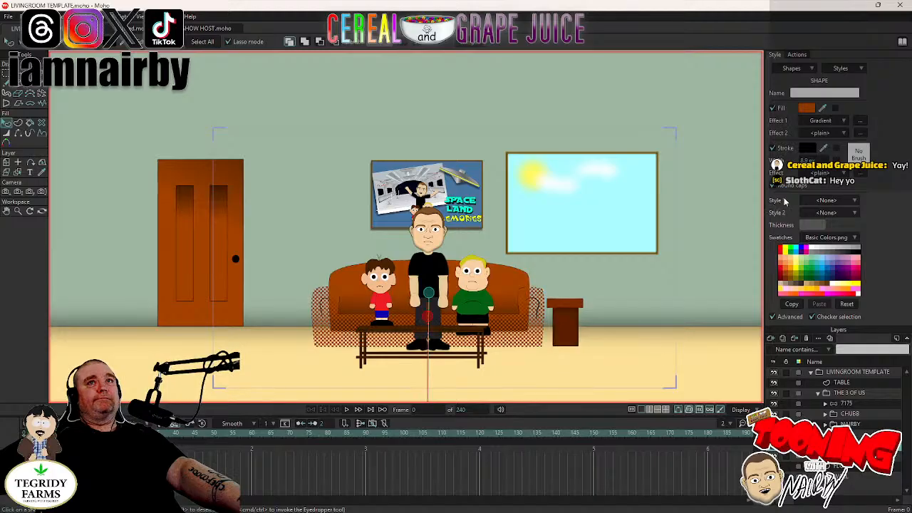
pyautogui.click(807, 108)
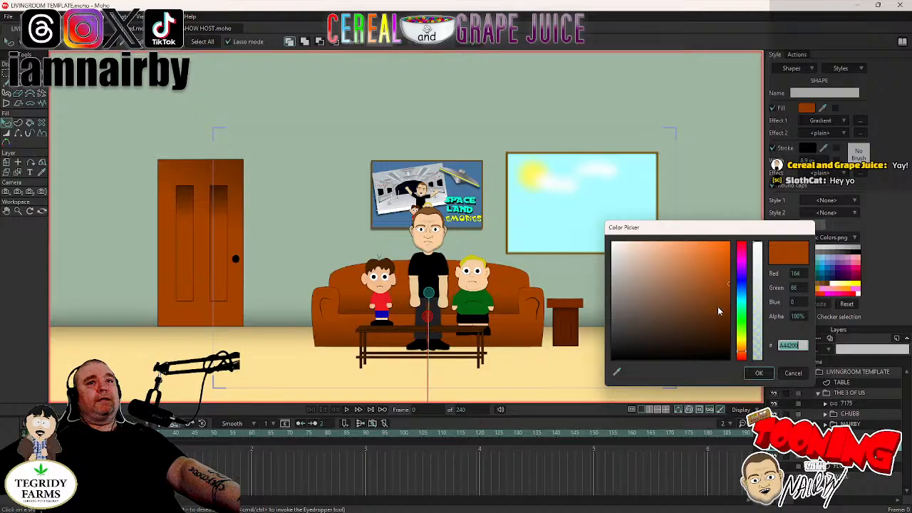
pyautogui.moveTo(697, 304); pyautogui.dragTo(667, 313)
pyautogui.click(759, 373)
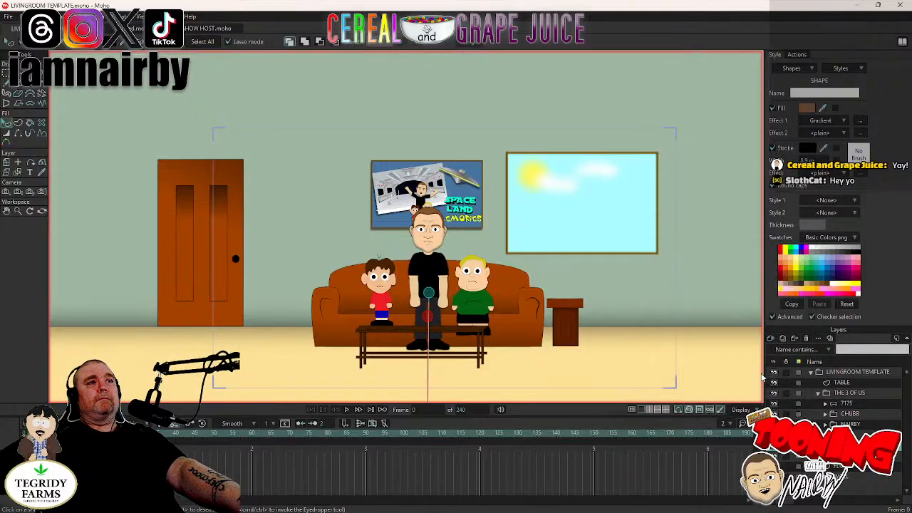
pyautogui.click(23, 16)
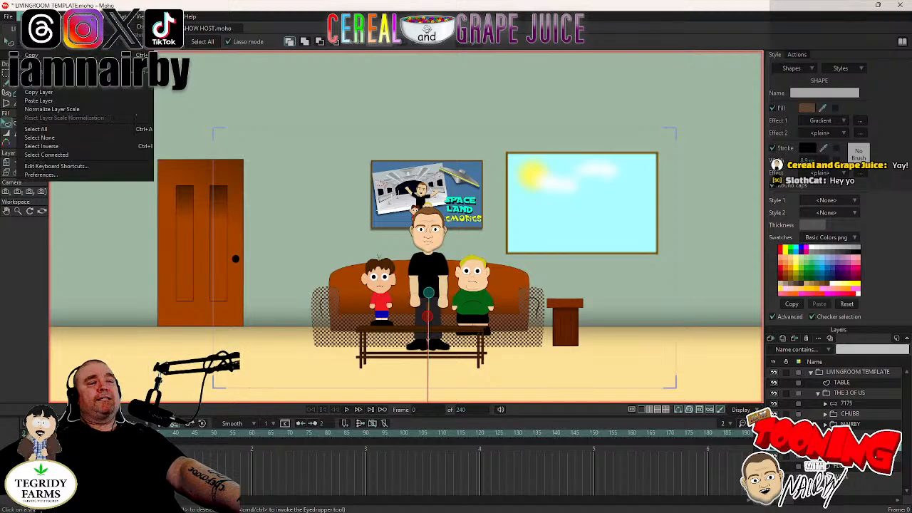
pyautogui.click(42, 138)
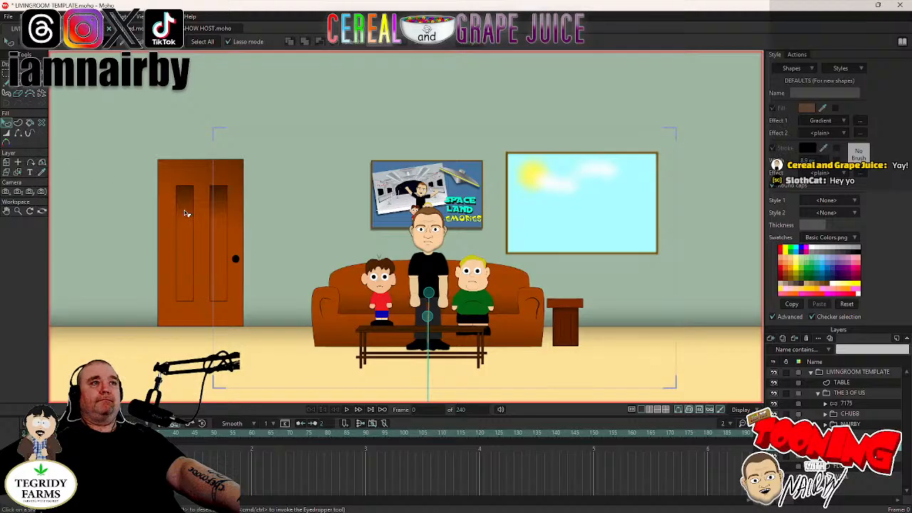
# Remove the Gradient effect from the couch's front shape by setting its first fill effect to plain, and deselect it.
pyautogui.click(340, 322)
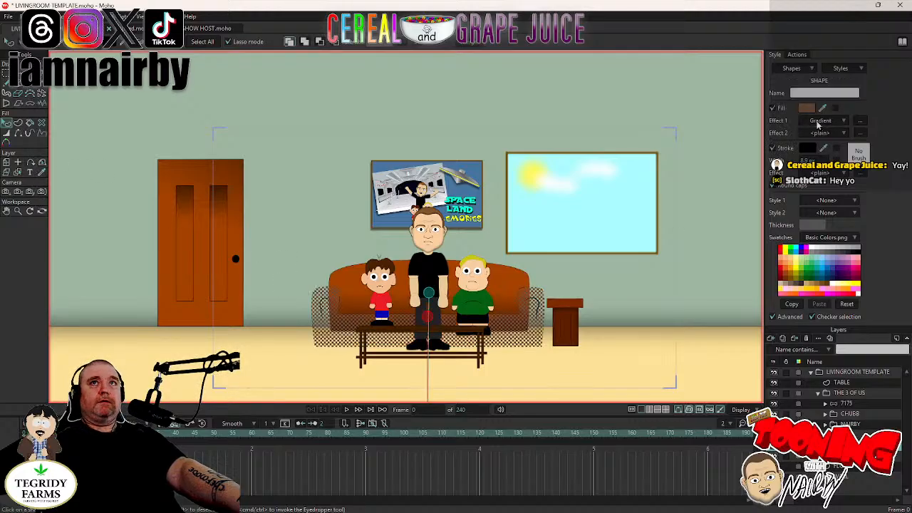
pyautogui.click(820, 121)
pyautogui.click(824, 133)
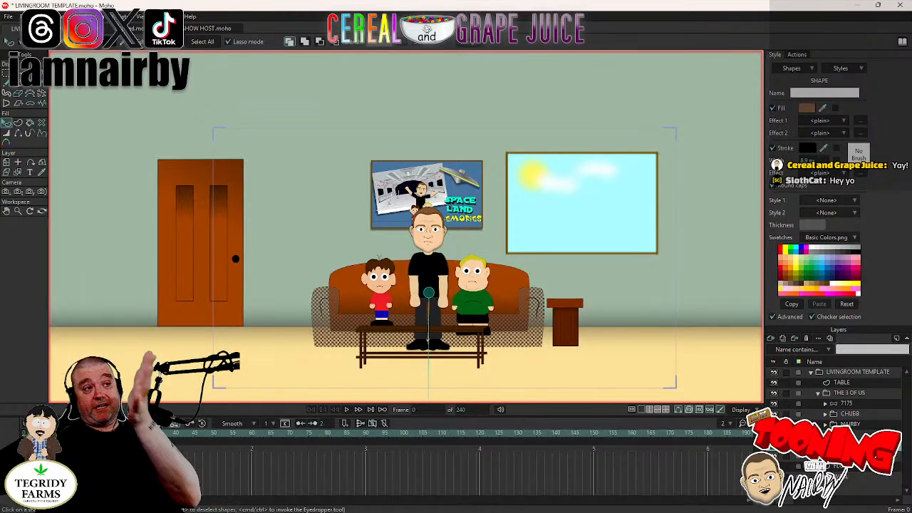
pyautogui.click(23, 15)
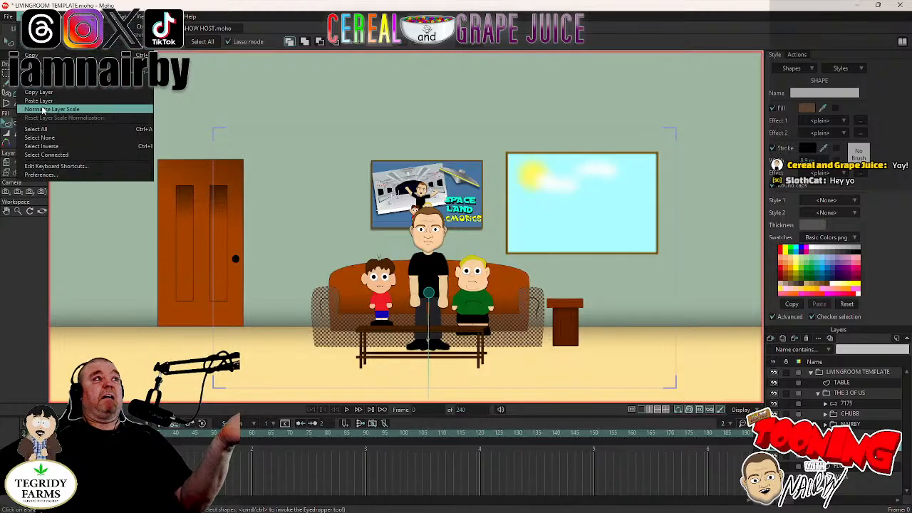
pyautogui.click(299, 264)
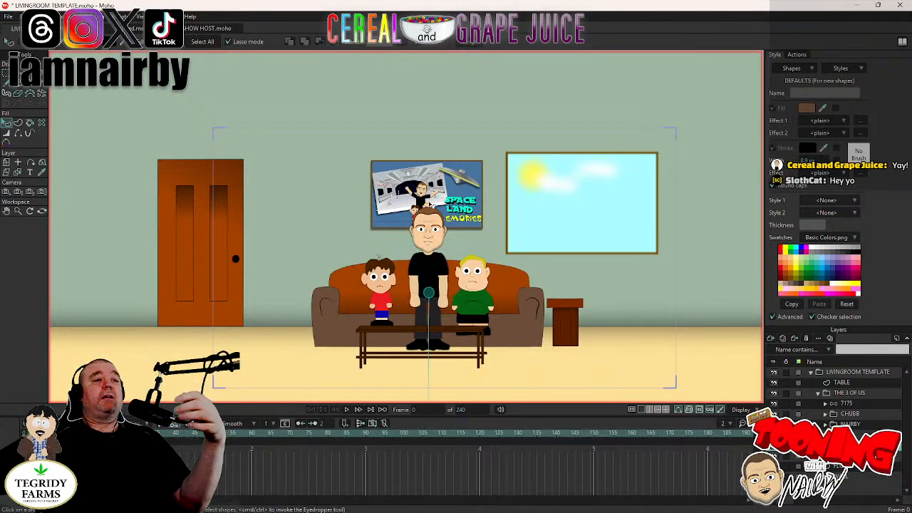
# Save the file and remove the Gradient effect from the couch's backrest by setting its first fill effect to plain.
pyautogui.hotkey('ctrl', 's')
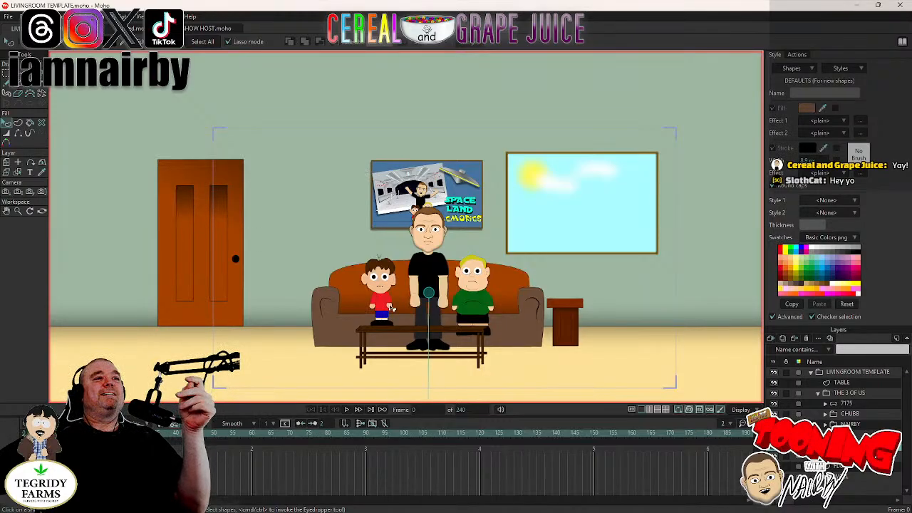
pyautogui.click(501, 295)
pyautogui.click(828, 121)
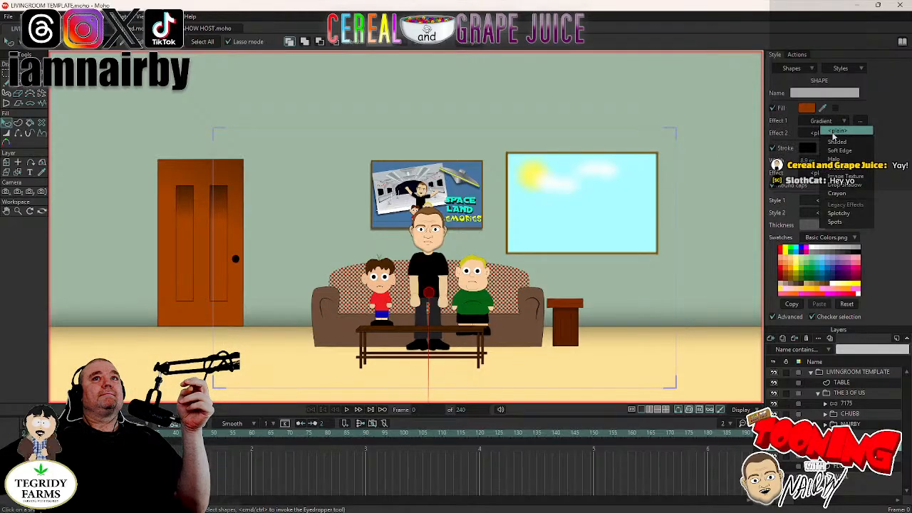
pyautogui.click(835, 132)
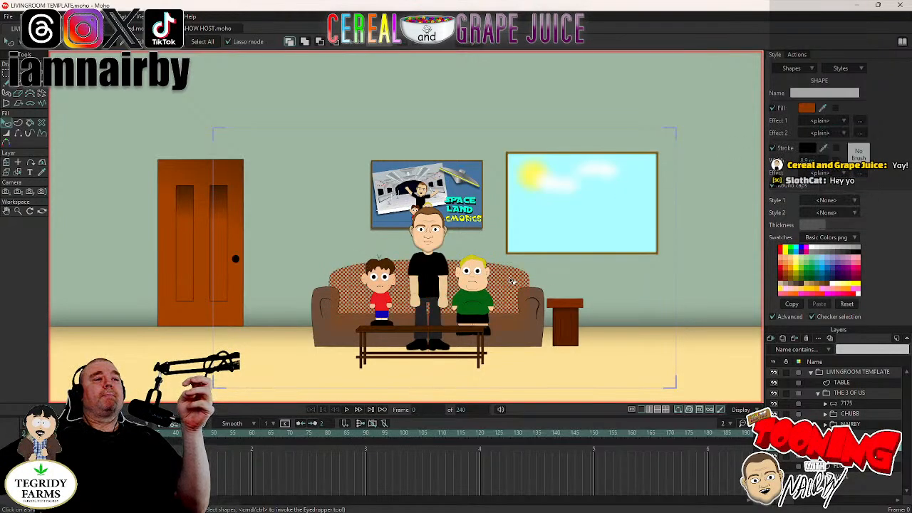
# Match the backrest's fill to the brown of the couch's front shape with the Eyedropper, and deselect it.
pyautogui.click(42, 172)
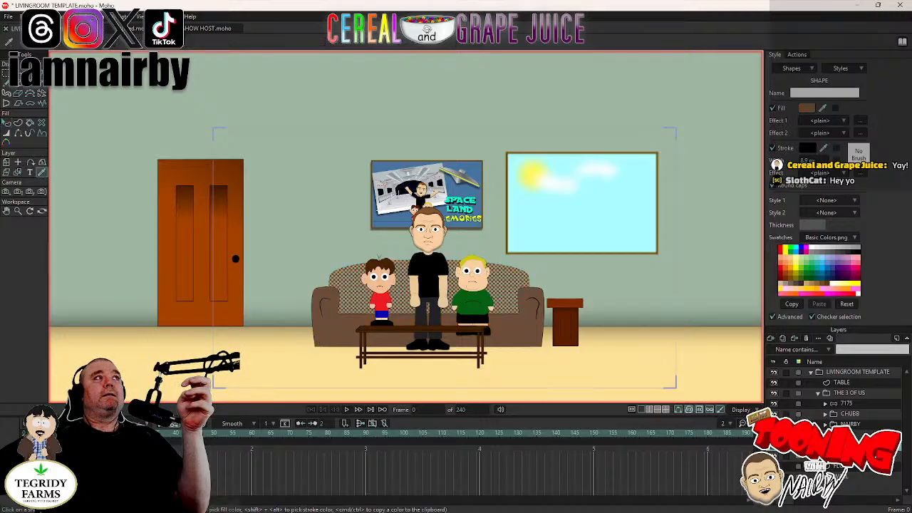
pyautogui.click(20, 16)
pyautogui.click(61, 144)
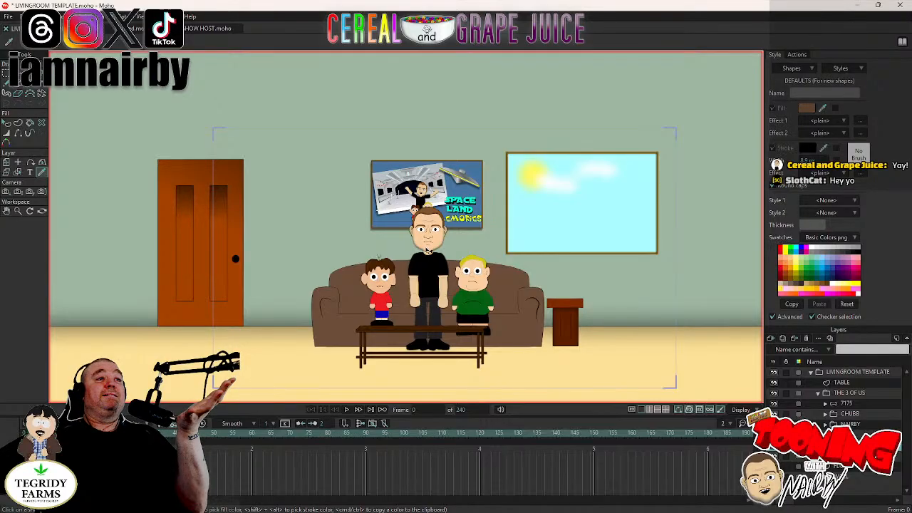
# Apply the Shaded effect to the couch's front shape with the armrests and set its light angle to 90°.
pyautogui.click(7, 123)
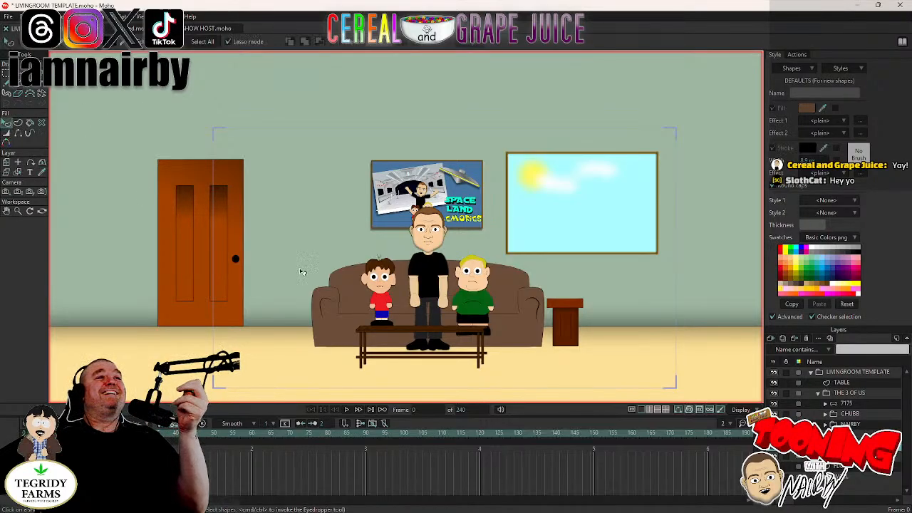
pyautogui.click(321, 320)
pyautogui.click(847, 125)
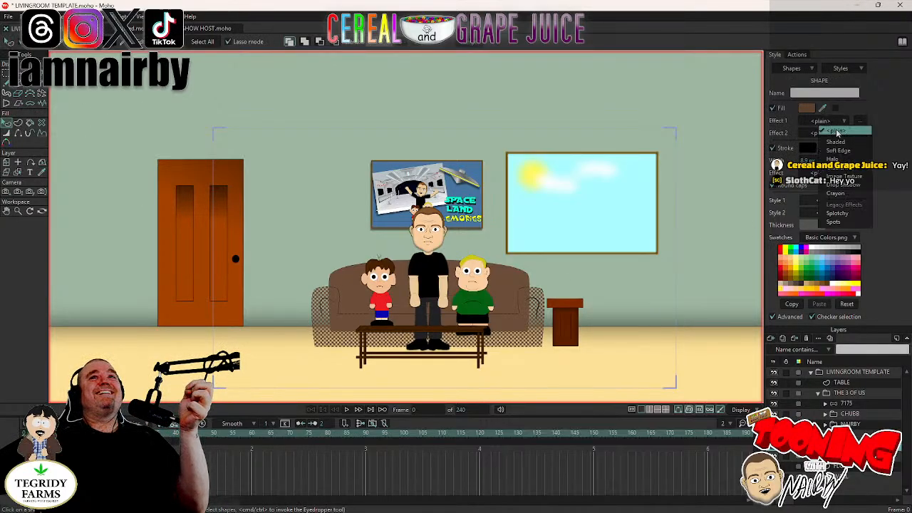
pyautogui.click(834, 140)
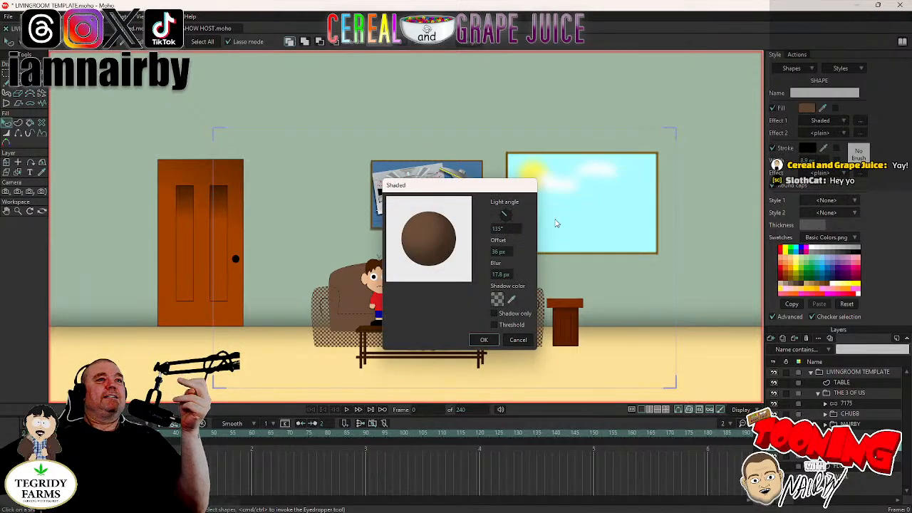
pyautogui.click(501, 229)
pyautogui.write('90')
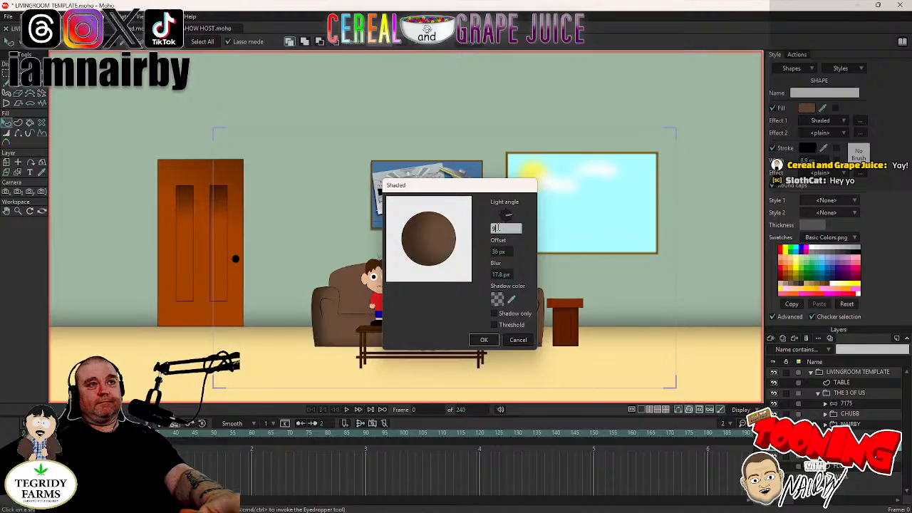
pyautogui.press('Return')
# Set the front shape's shading offset to 44 px and blur to 18 px, and accept the Shaded settings.
pyautogui.moveTo(449, 193)
pyautogui.mouseDown()
pyautogui.moveTo(596, 196)
pyautogui.moveTo(698, 136)
pyautogui.moveTo(675, 151)
pyautogui.mouseUp()
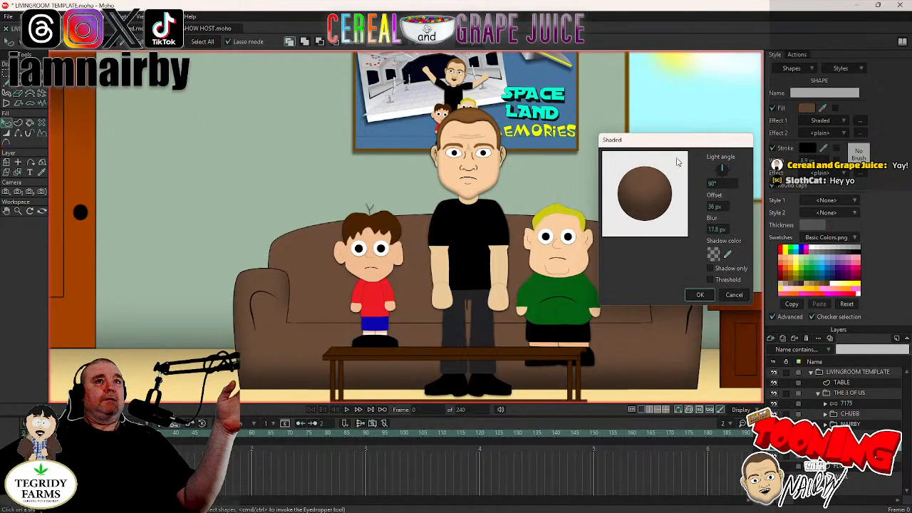
pyautogui.moveTo(714, 229)
pyautogui.mouseDown()
pyautogui.moveTo(730, 229)
pyautogui.moveTo(712, 230)
pyautogui.moveTo(706, 207)
pyautogui.moveTo(457, 217)
pyautogui.moveTo(621, 224)
pyautogui.moveTo(591, 227)
pyautogui.mouseUp()
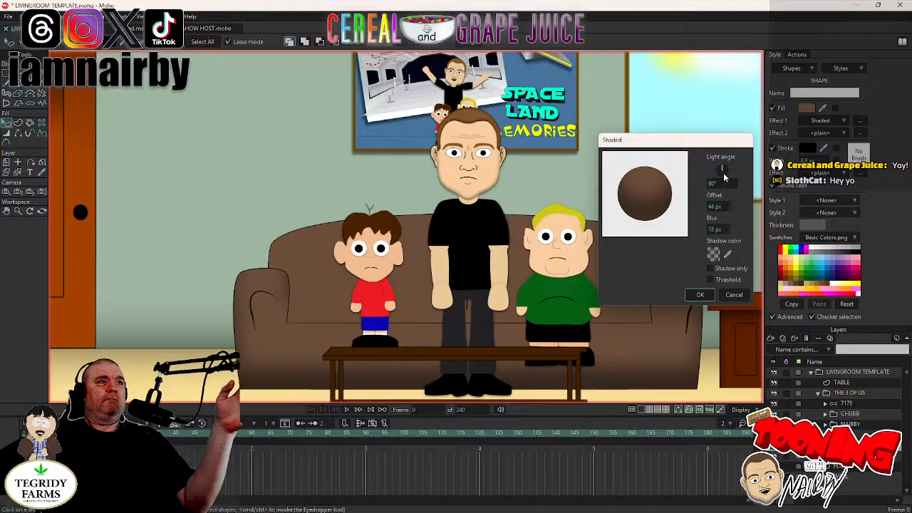
pyautogui.click(700, 295)
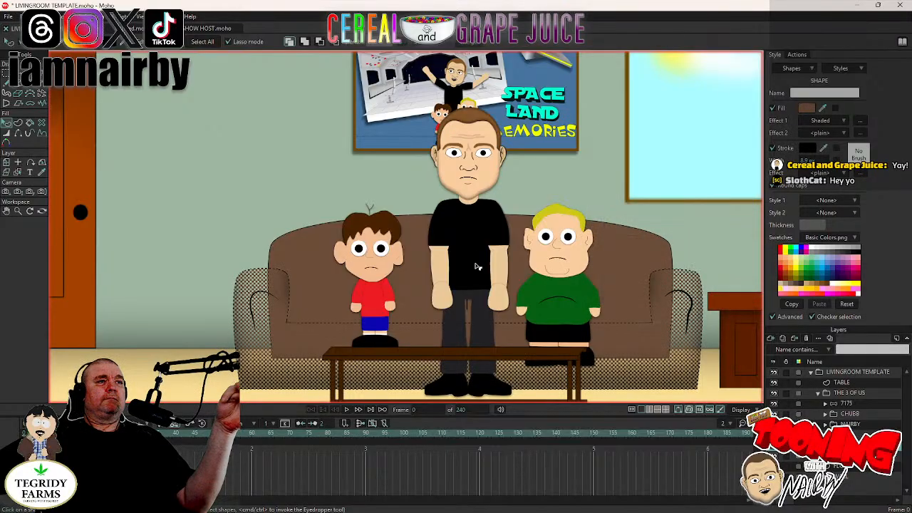
# Apply the Shaded effect to the couch's backrest with a light angle of 270°.
pyautogui.click(335, 267)
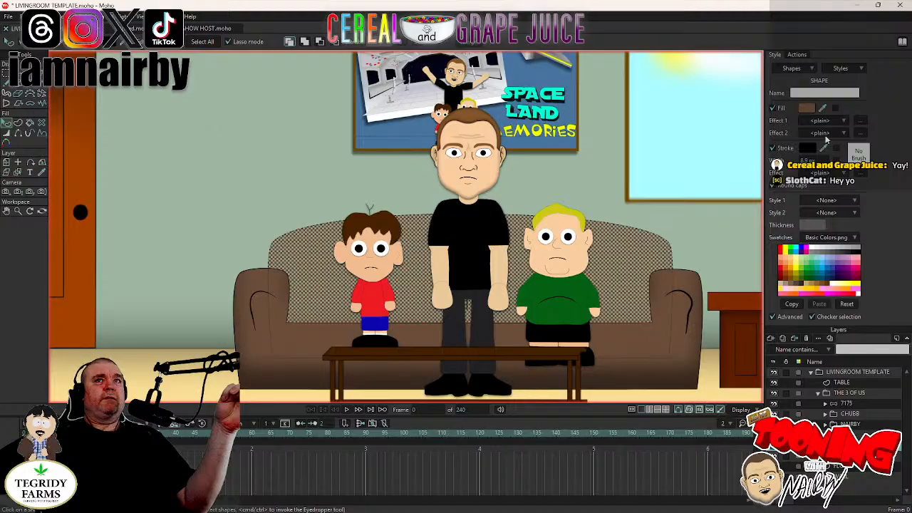
pyautogui.click(831, 125)
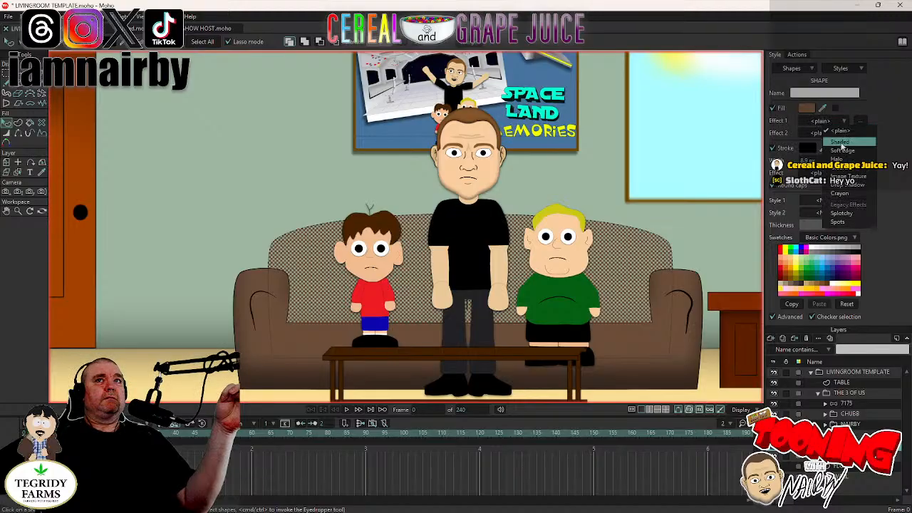
pyautogui.click(841, 142)
pyautogui.doubleClick(507, 228)
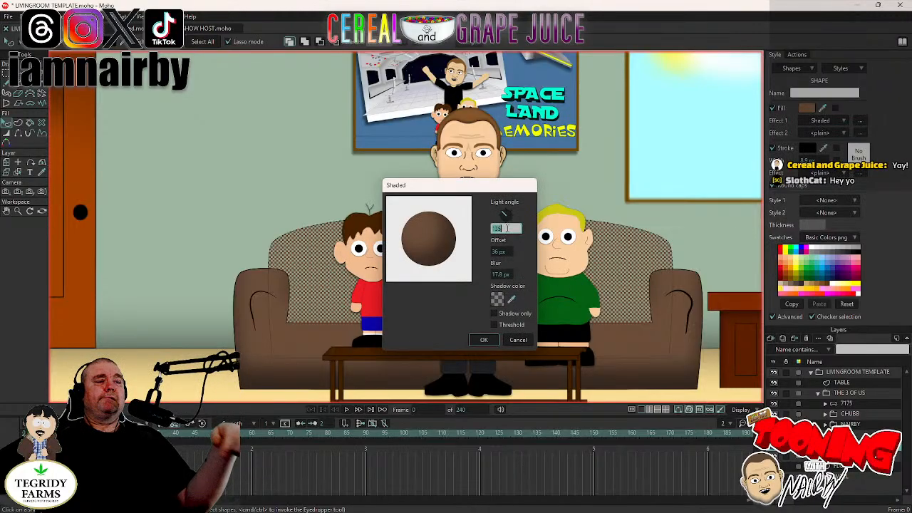
pyautogui.write('270')
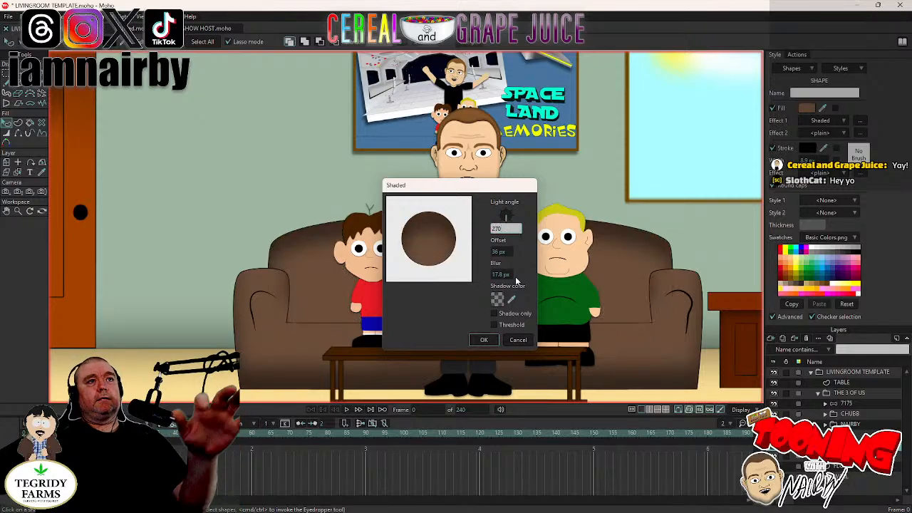
pyautogui.click(485, 341)
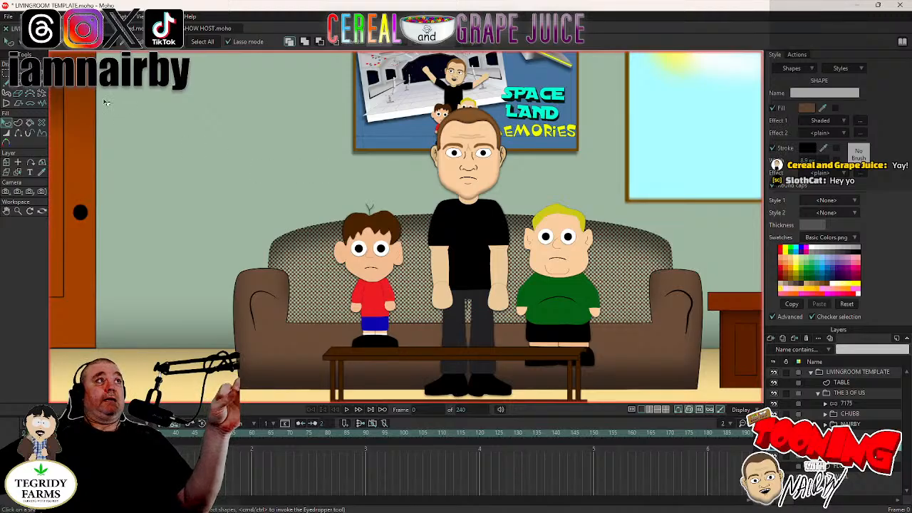
# Reopen the backrest's Shaded settings and set the blur to 35 px.
pyautogui.click(859, 123)
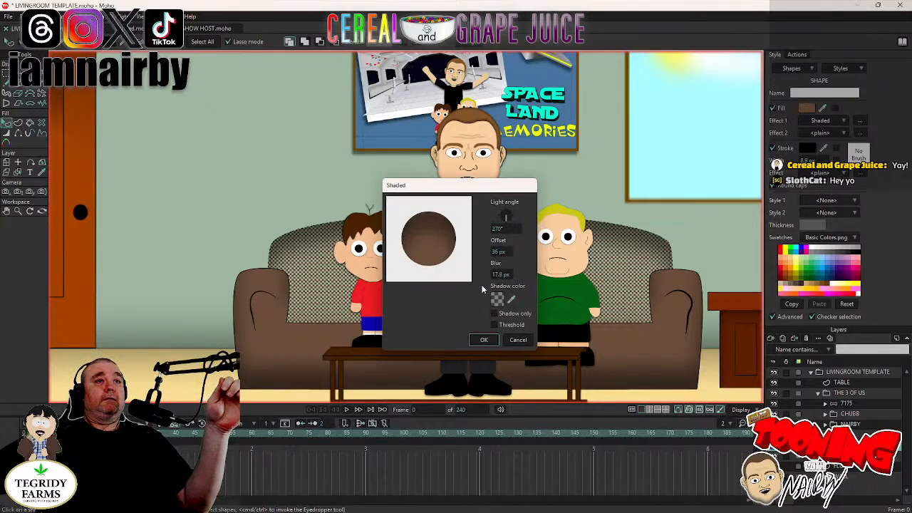
pyautogui.moveTo(474, 189); pyautogui.dragTo(665, 198)
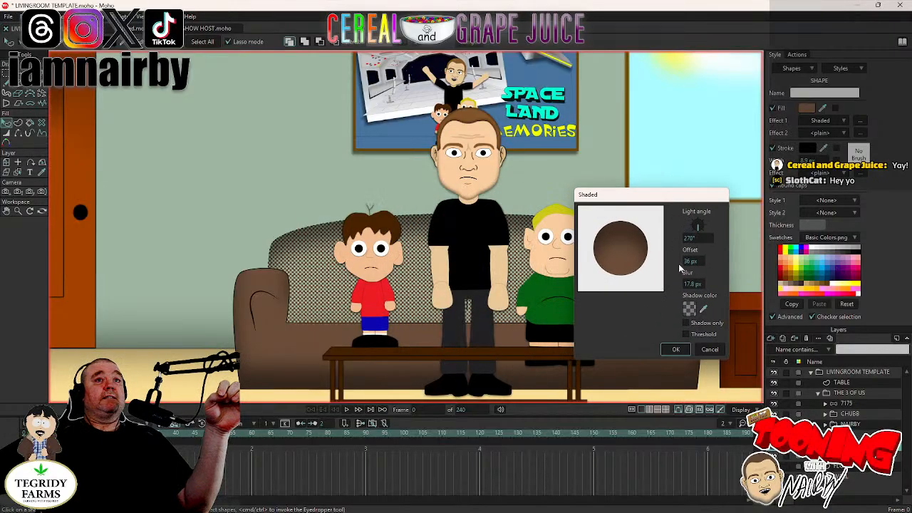
pyautogui.moveTo(693, 284)
pyautogui.mouseDown()
pyautogui.moveTo(681, 286)
pyautogui.moveTo(715, 288)
pyautogui.mouseUp()
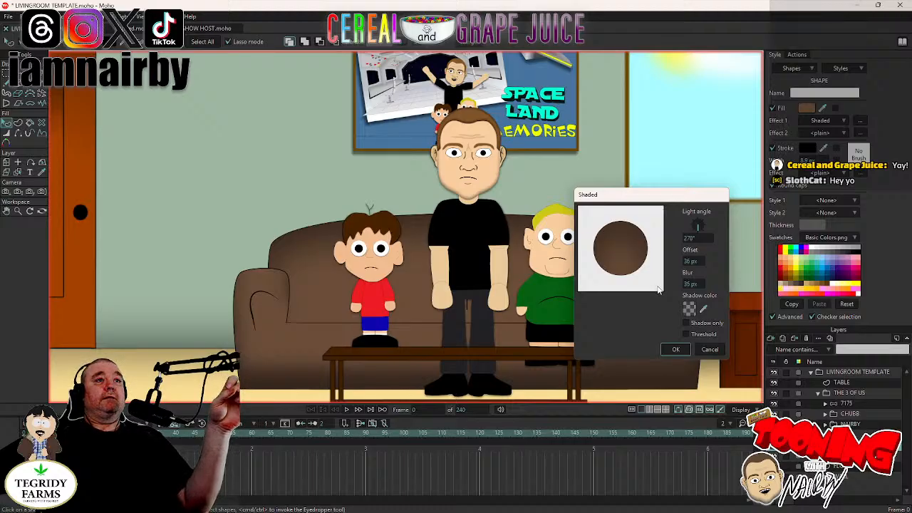
pyautogui.moveTo(661, 200)
pyautogui.mouseDown()
pyautogui.moveTo(751, 111)
pyautogui.moveTo(814, 72)
pyautogui.moveTo(775, 95)
pyautogui.mouseUp()
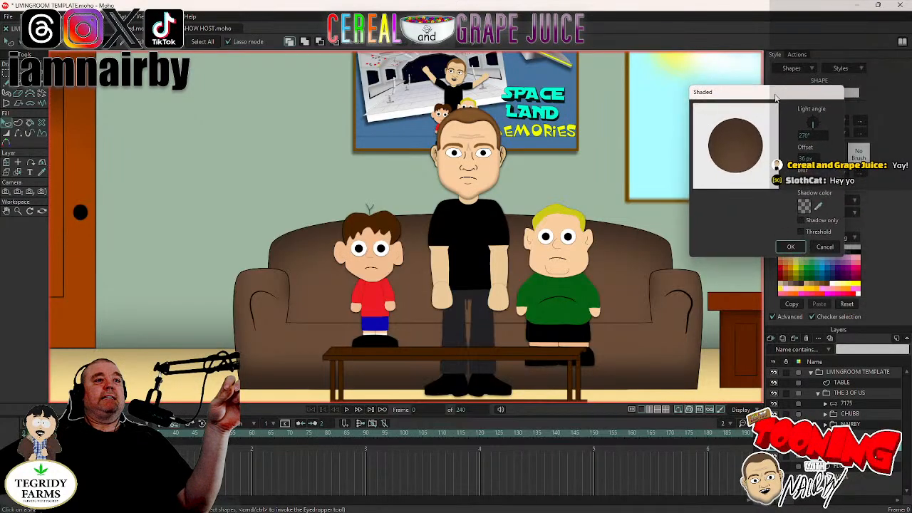
pyautogui.click(792, 247)
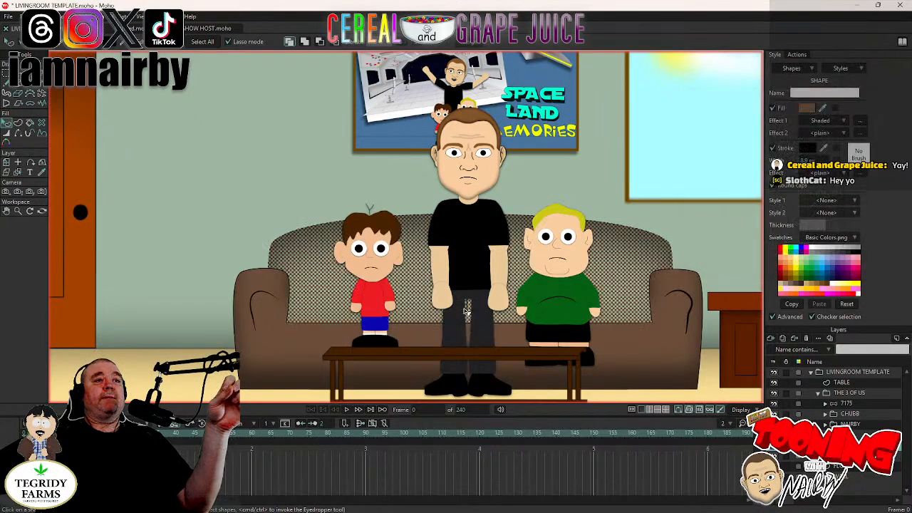
# Deselect the backrest and save the file.
pyautogui.click(25, 16)
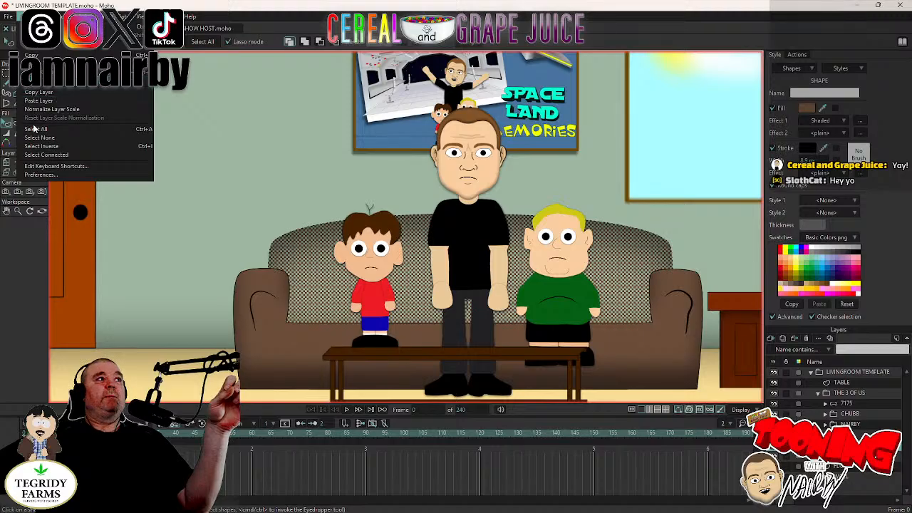
pyautogui.press('Return')
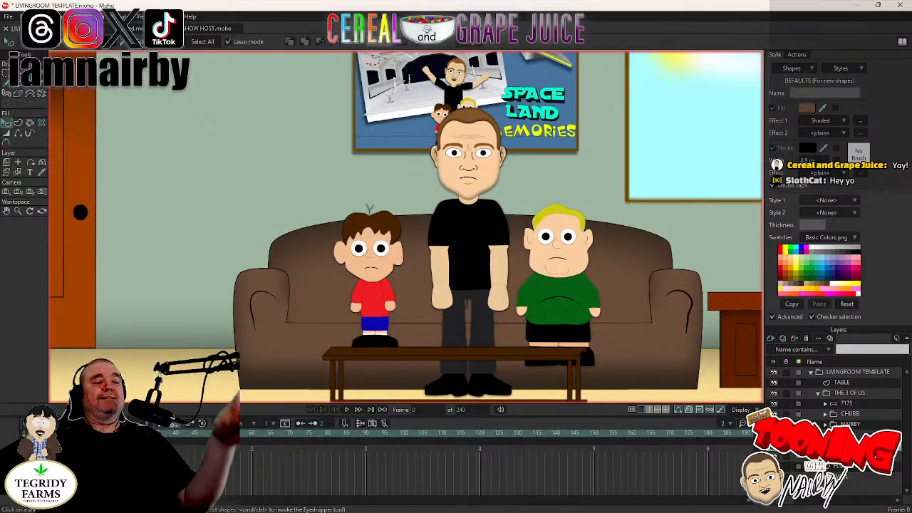
pyautogui.hotkey('ctrl', 's')
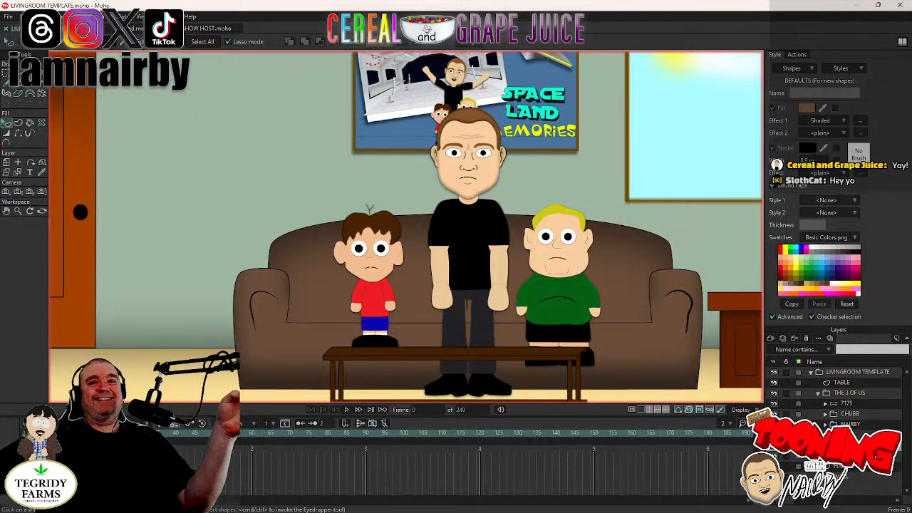
# Hide the 7175 layer and select the vertical crease line in the middle of the couch's backrest.
pyautogui.click(775, 404)
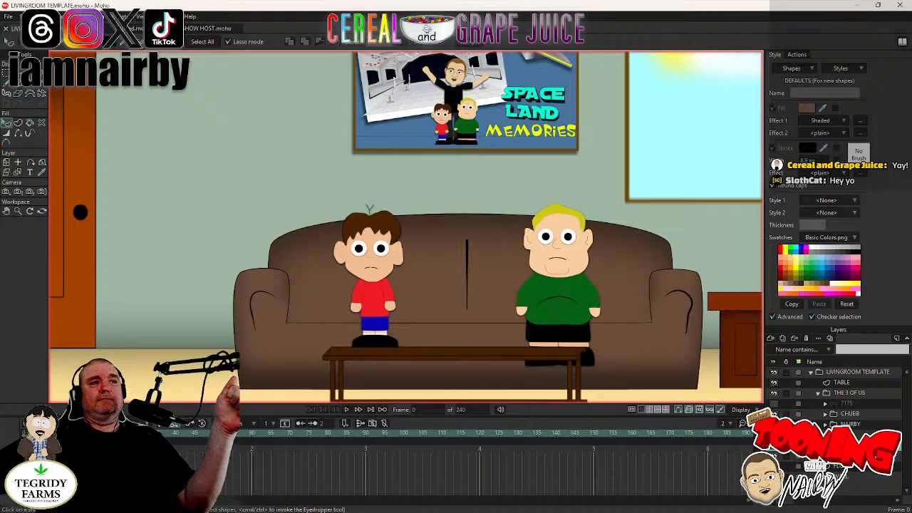
pyautogui.scroll(4, 574, 294)
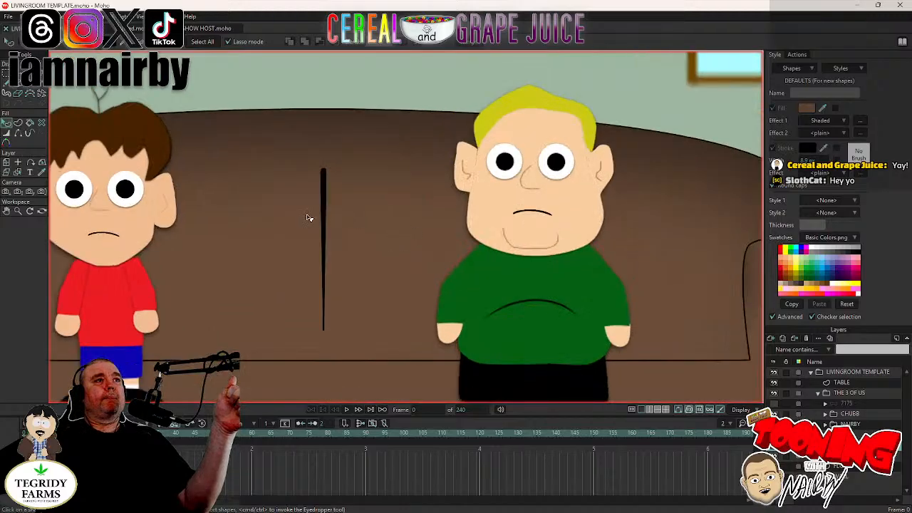
pyautogui.click(325, 218)
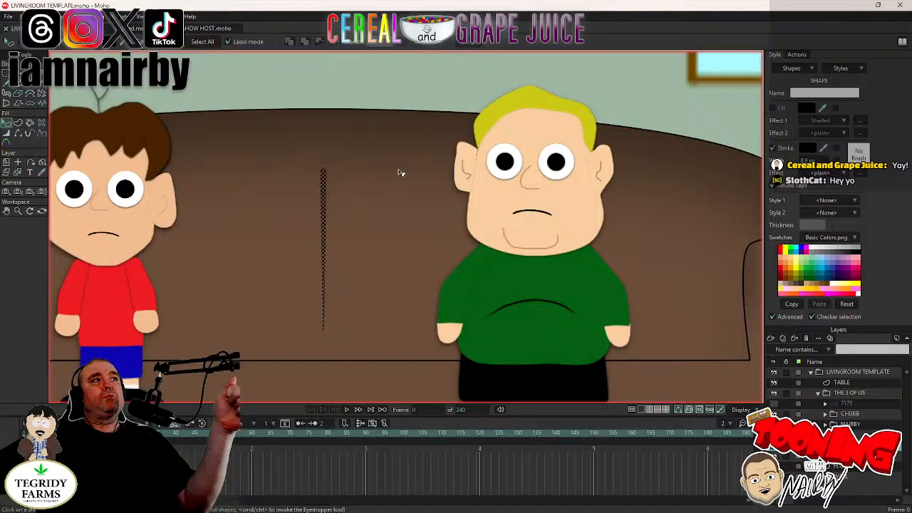
# Try to recolour the crease line by sampling the couch's brown, and open its stroke colour without changing it.
pyautogui.click(41, 172)
pyautogui.click(391, 198)
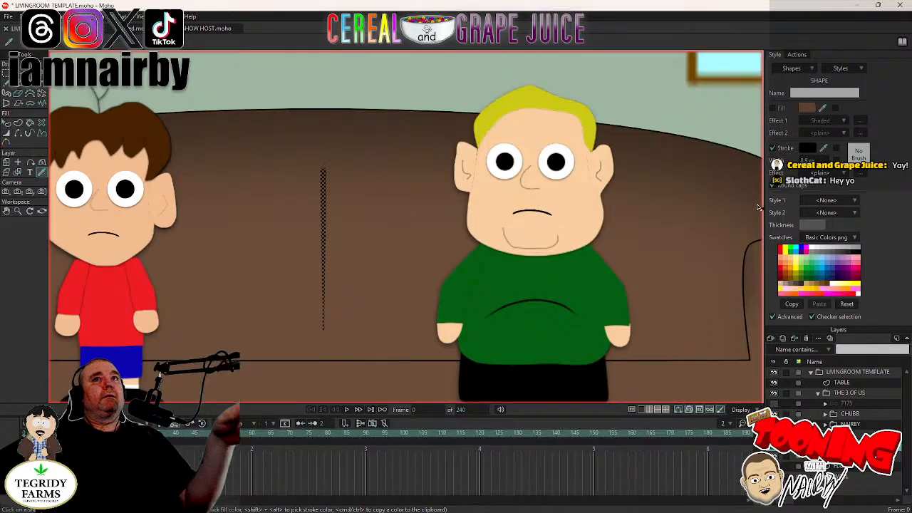
pyautogui.click(808, 150)
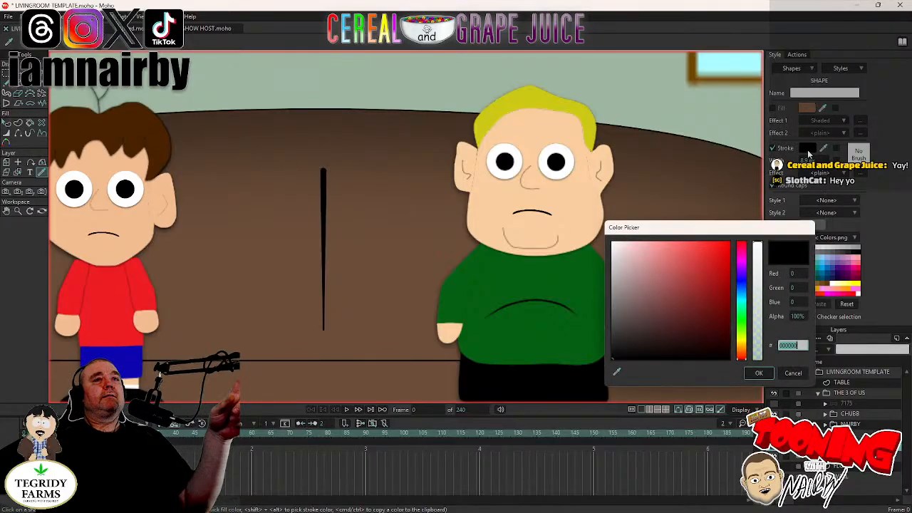
pyautogui.click(798, 373)
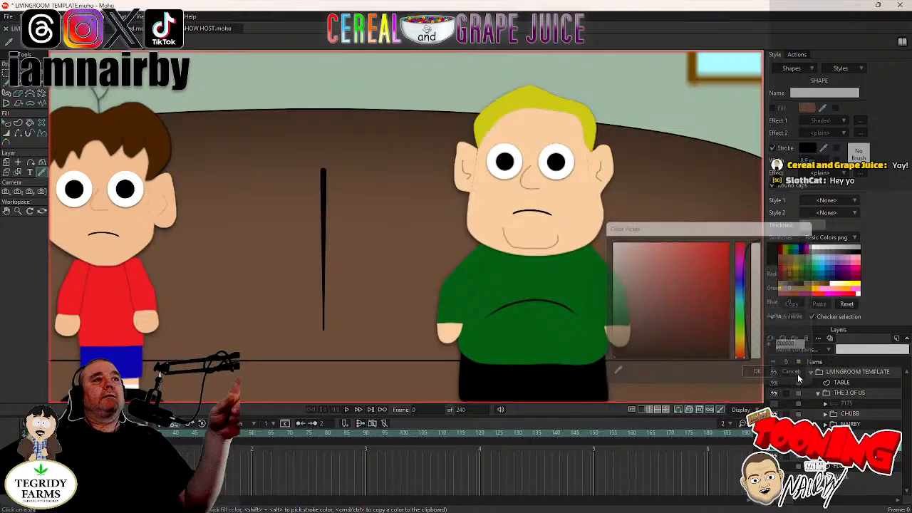
# Reselect the crease line, undo the sampled fill colour, and deselect everything.
pyautogui.click(16, 134)
pyautogui.click(324, 214)
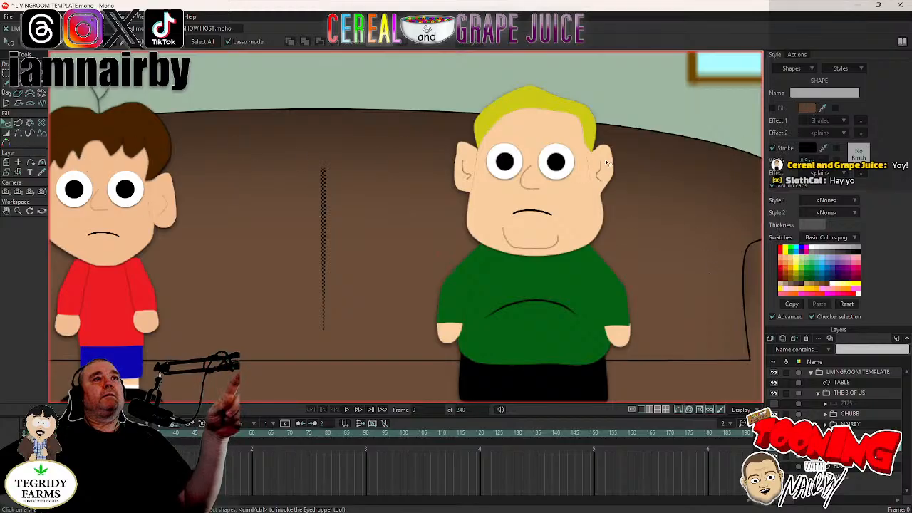
pyautogui.click(362, 236)
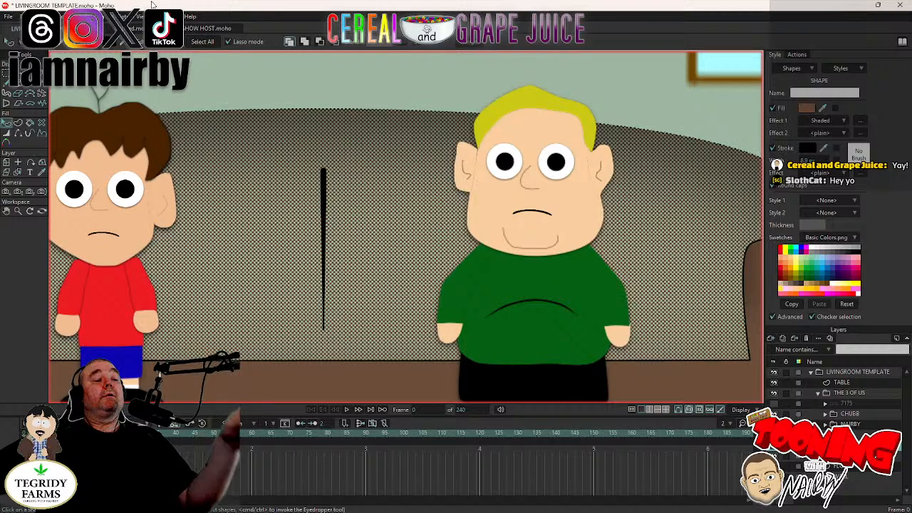
pyautogui.hotkey('ctrl', 'z')
pyautogui.click(24, 16)
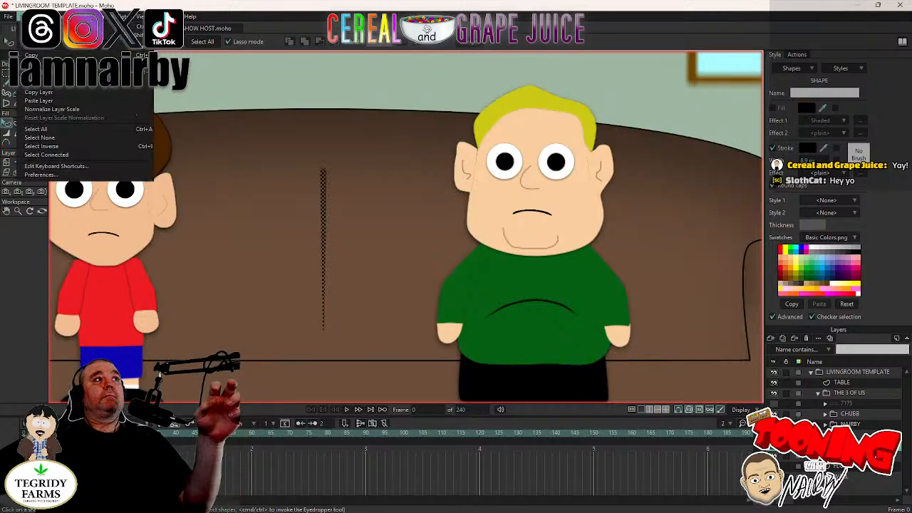
pyautogui.click(57, 140)
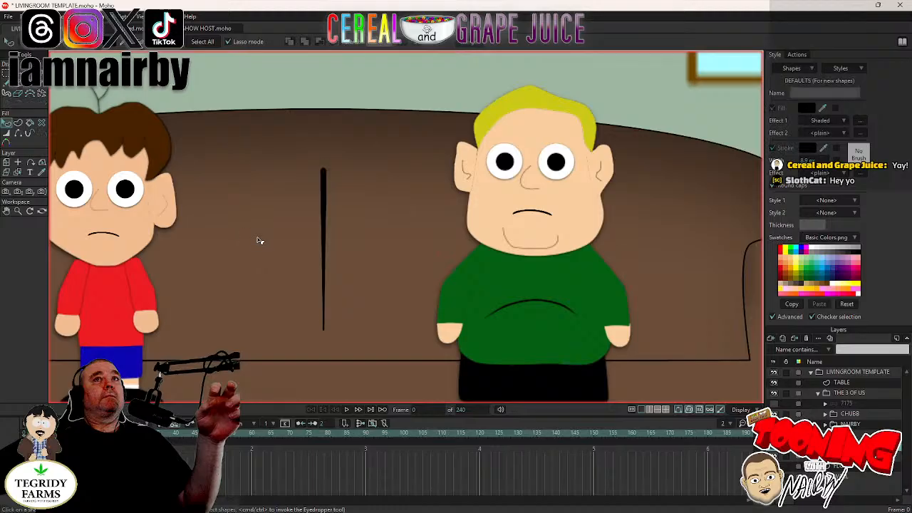
# Recolour the crease line in the middle of the couch's backrest with a darker shade of the couch's brown, 4A3426.
pyautogui.click(258, 240)
pyautogui.click(806, 108)
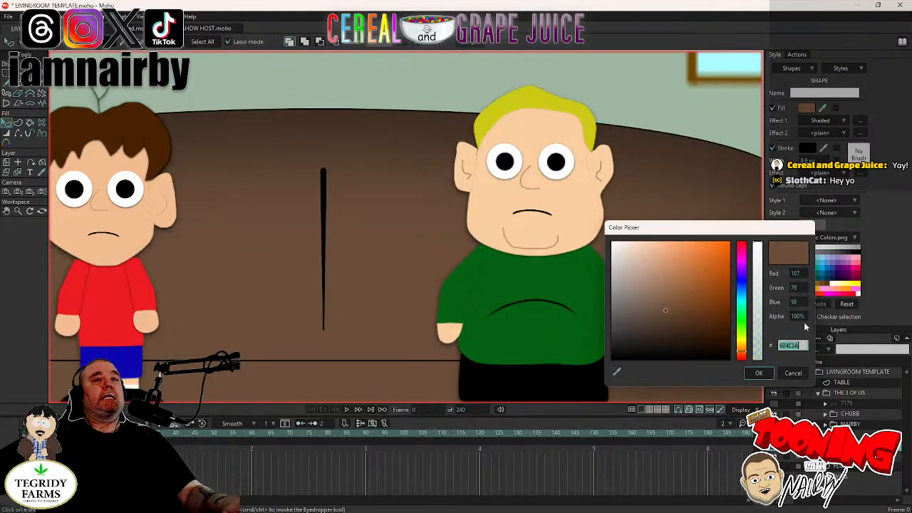
pyautogui.click(794, 373)
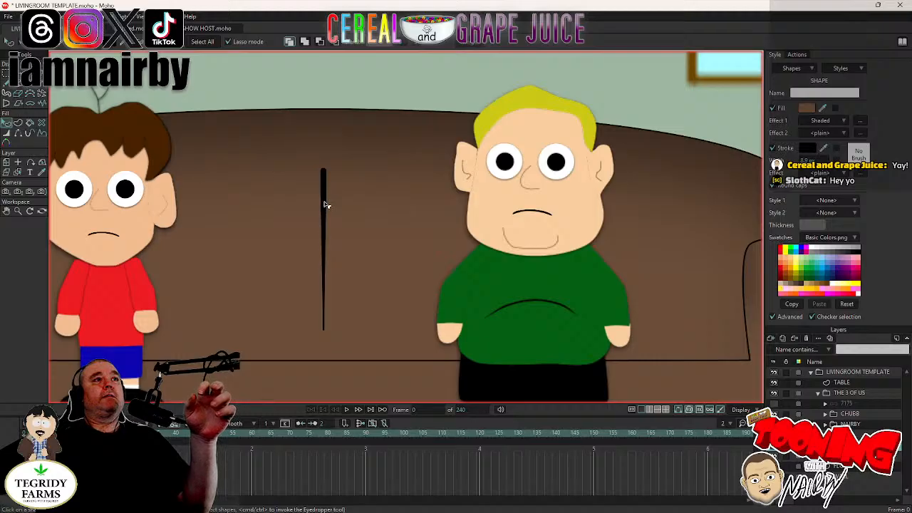
pyautogui.click(324, 205)
pyautogui.click(807, 149)
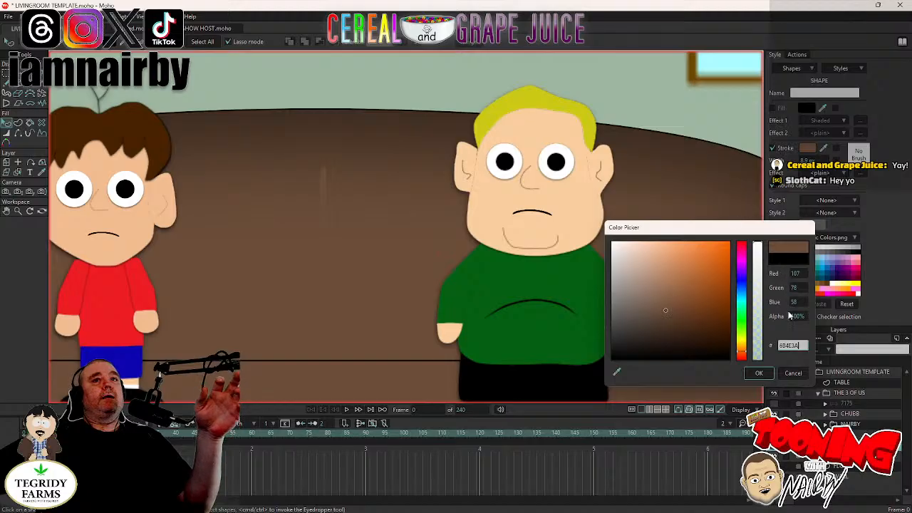
pyautogui.moveTo(668, 309); pyautogui.dragTo(670, 328)
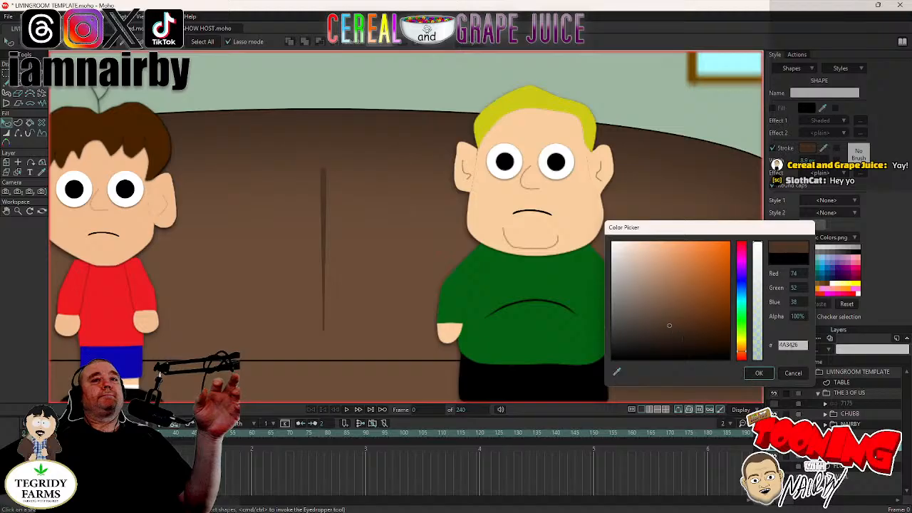
pyautogui.click(793, 345)
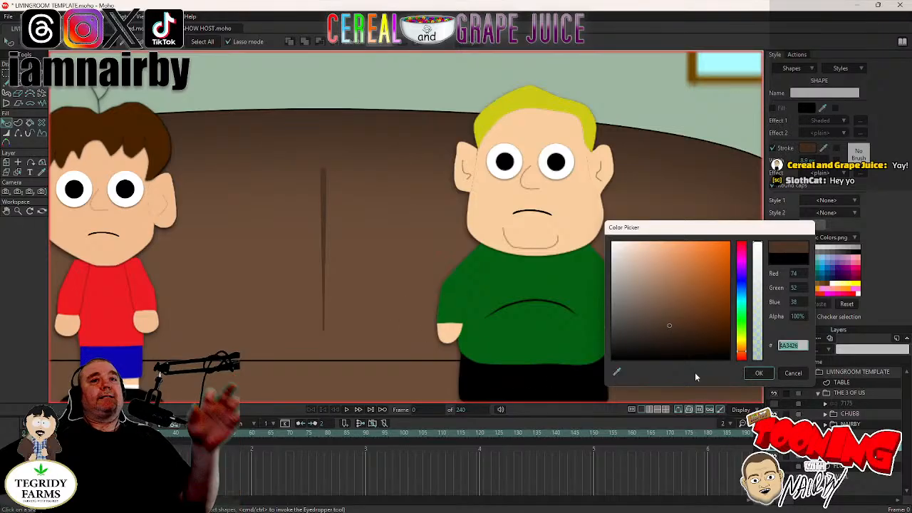
pyautogui.click(758, 373)
# Set the stroke colour of the curved crease lines on both couch armrests to 4A3426.
pyautogui.scroll(-5, 549, 310)
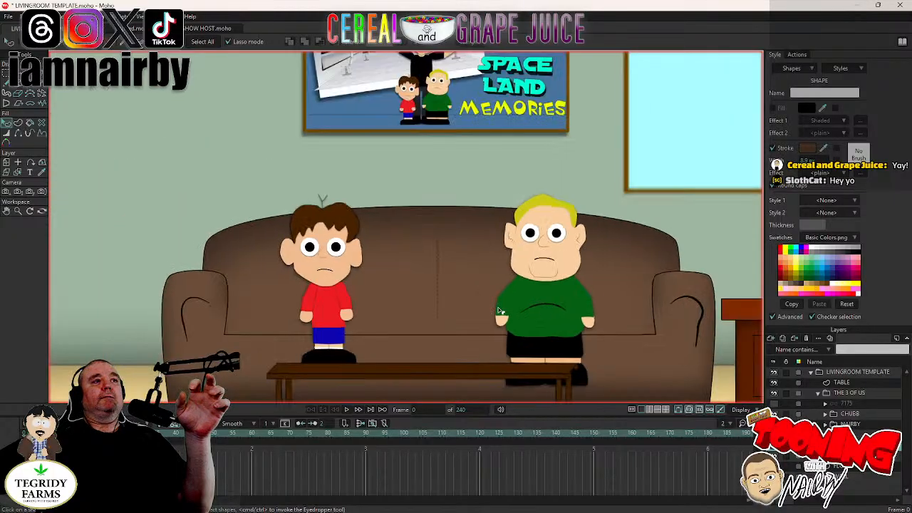
pyautogui.moveTo(484, 309); pyautogui.dragTo(539, 310)
pyautogui.click(235, 327)
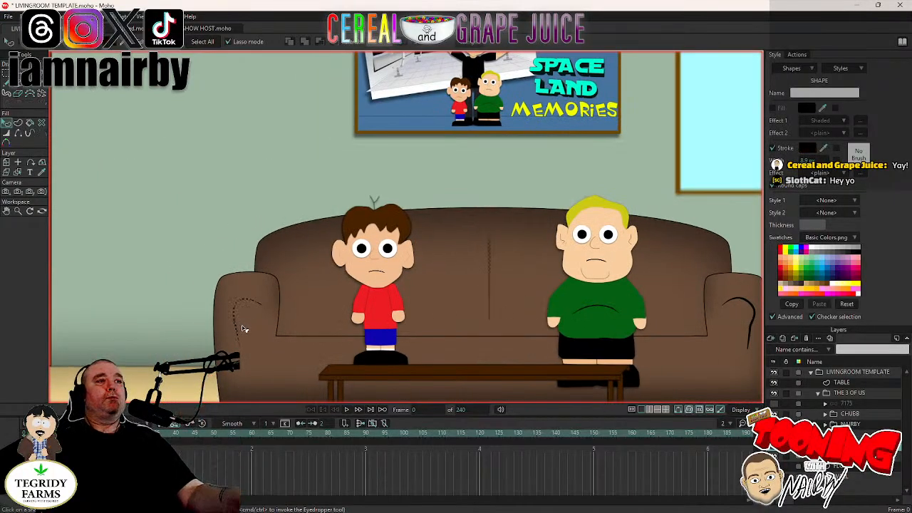
pyautogui.keyDown('shift'); pyautogui.click(751, 343); pyautogui.keyUp('shift')
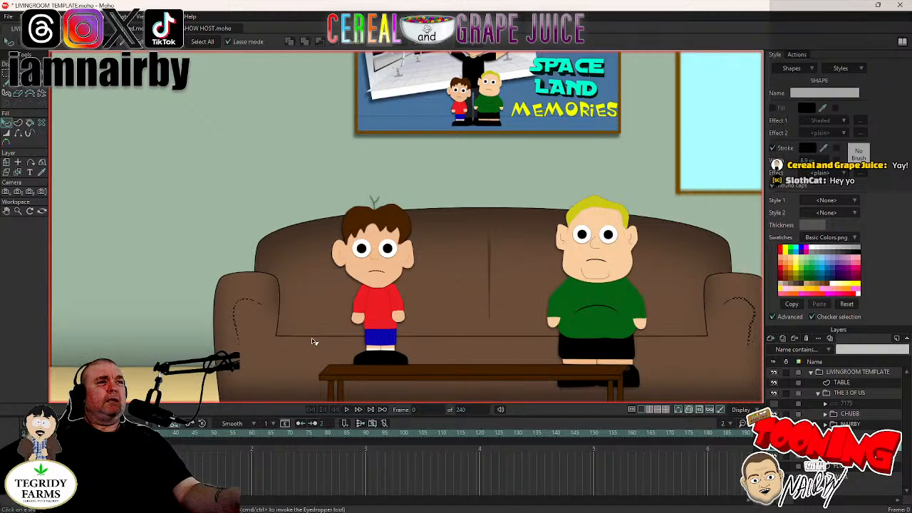
pyautogui.scroll(1, 287, 342)
pyautogui.scroll(4, 278, 339)
pyautogui.click(270, 330)
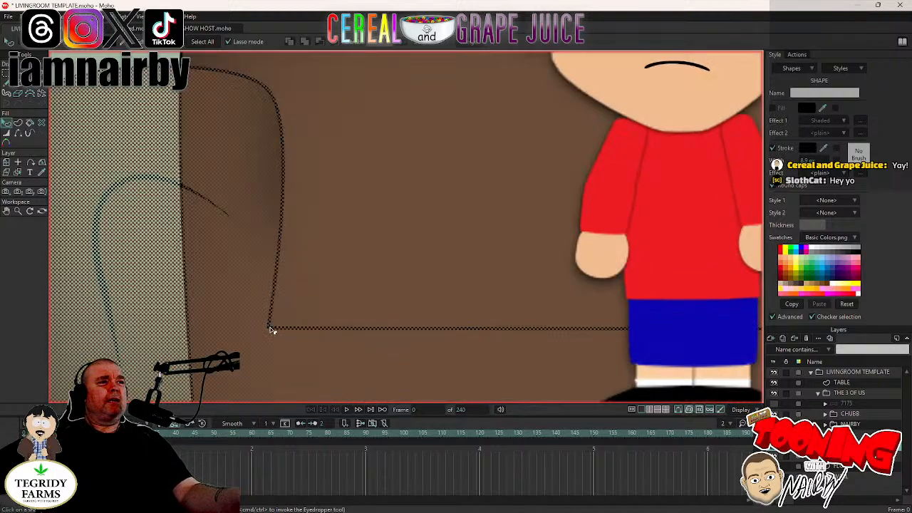
pyautogui.scroll(-5, 270, 329)
pyautogui.scroll(3, 249, 281)
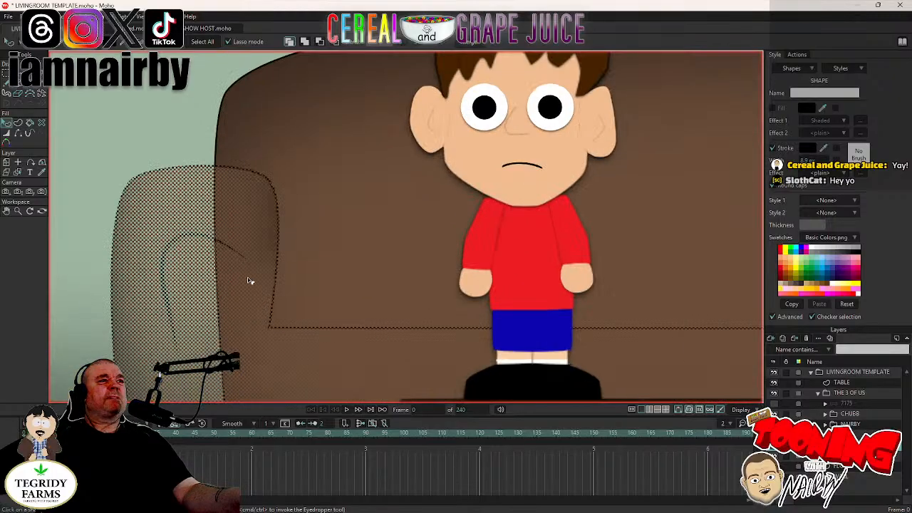
pyautogui.press('Return')
pyautogui.scroll(-5, 427, 248)
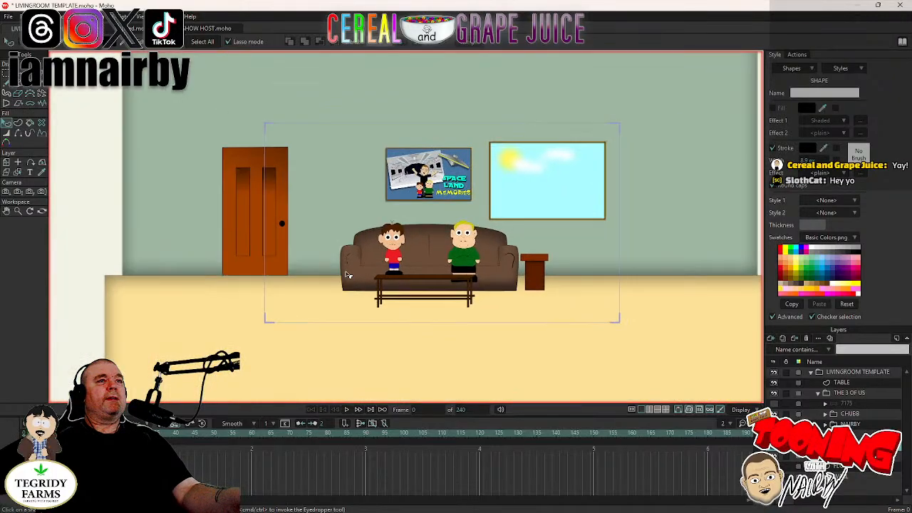
pyautogui.scroll(3, 324, 271)
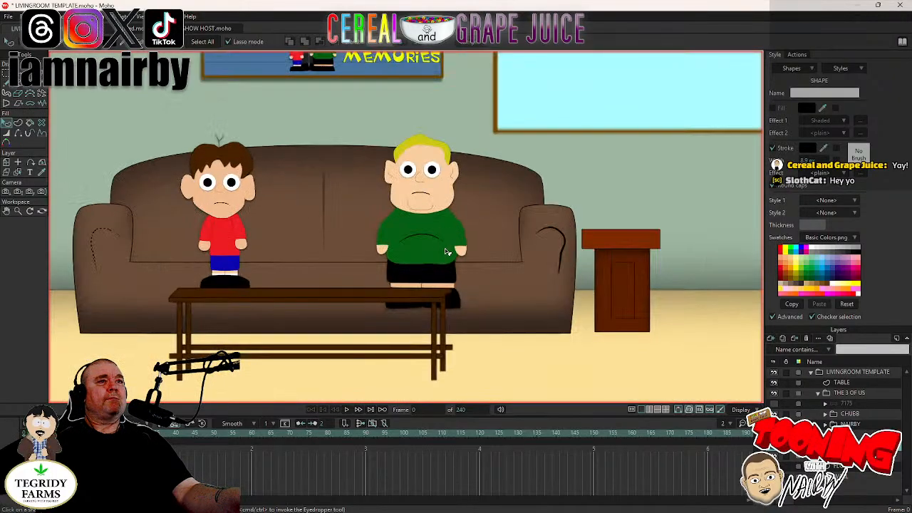
pyautogui.click(563, 257)
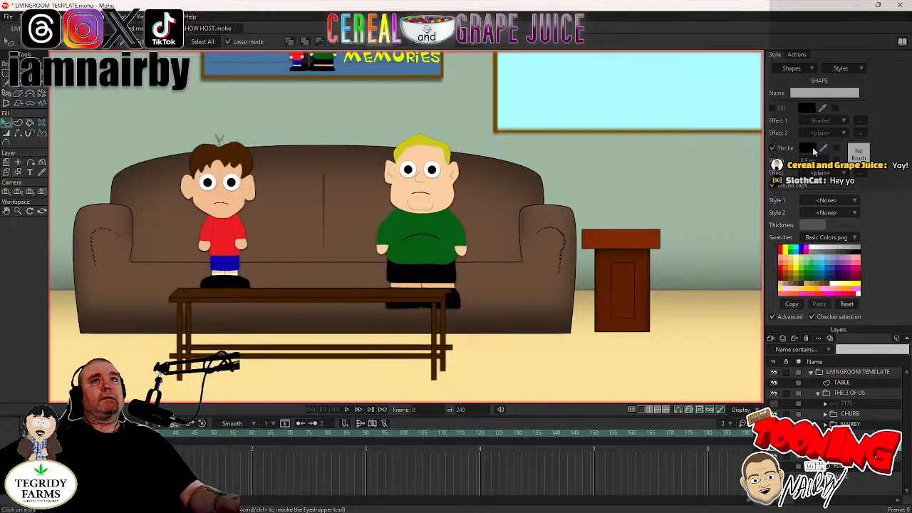
pyautogui.click(811, 148)
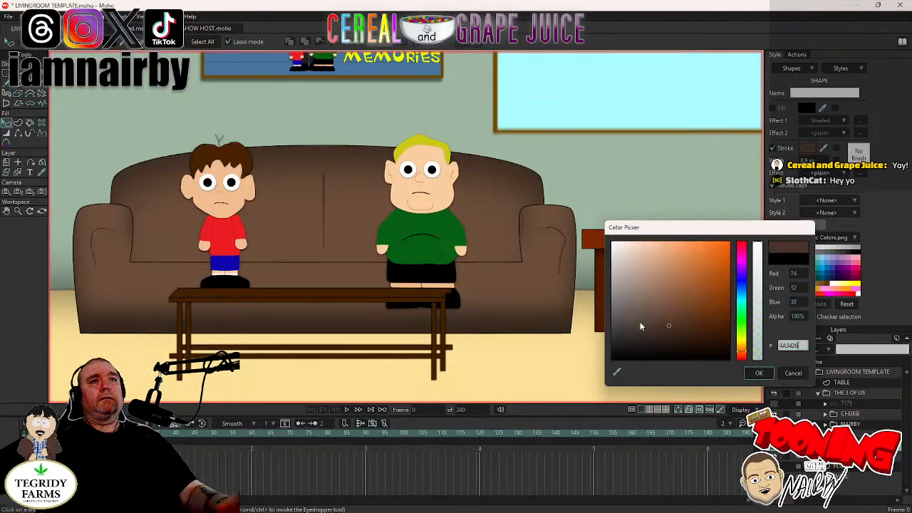
pyautogui.click(759, 373)
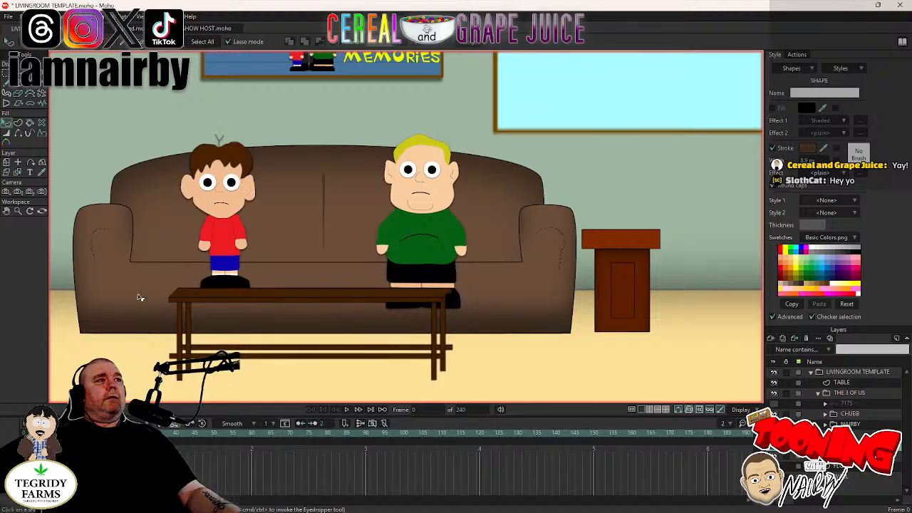
# Set the outline colour of the couch's base with armrests, and of its backrest, to the dark brown 4A3426.
pyautogui.click(241, 277)
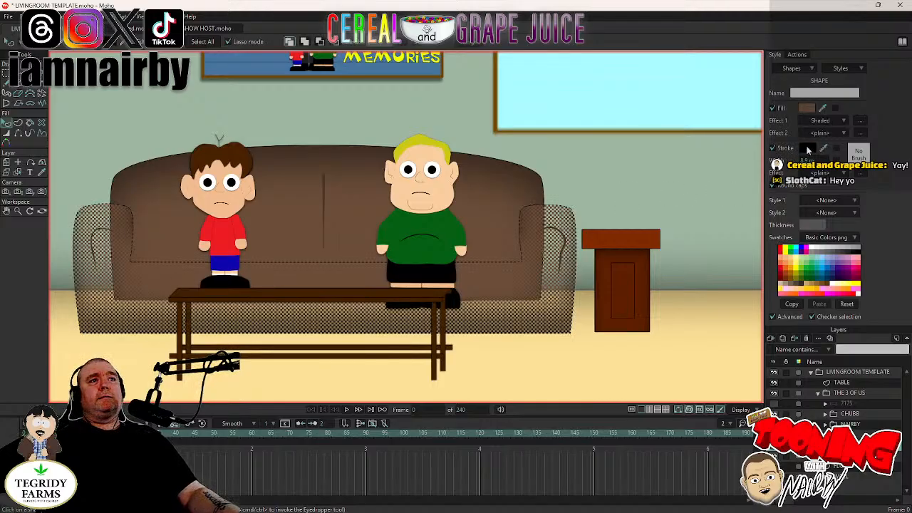
pyautogui.click(807, 149)
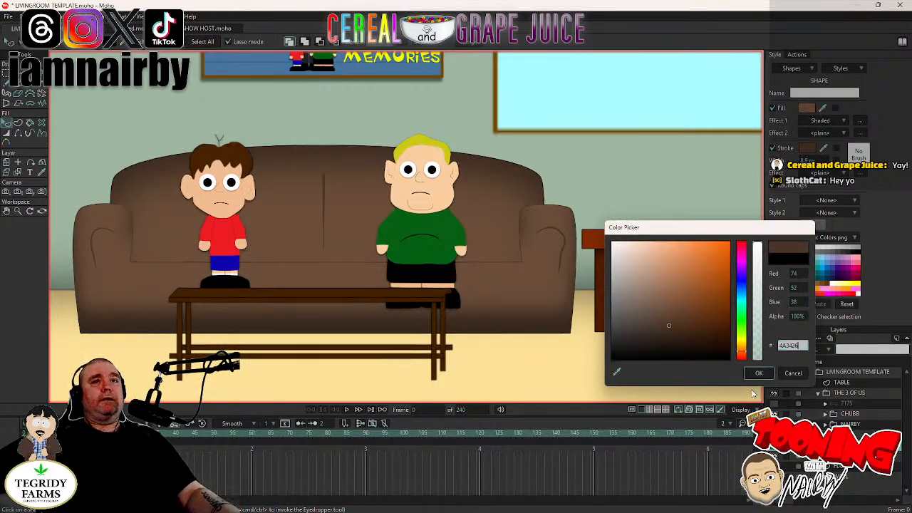
pyautogui.click(794, 373)
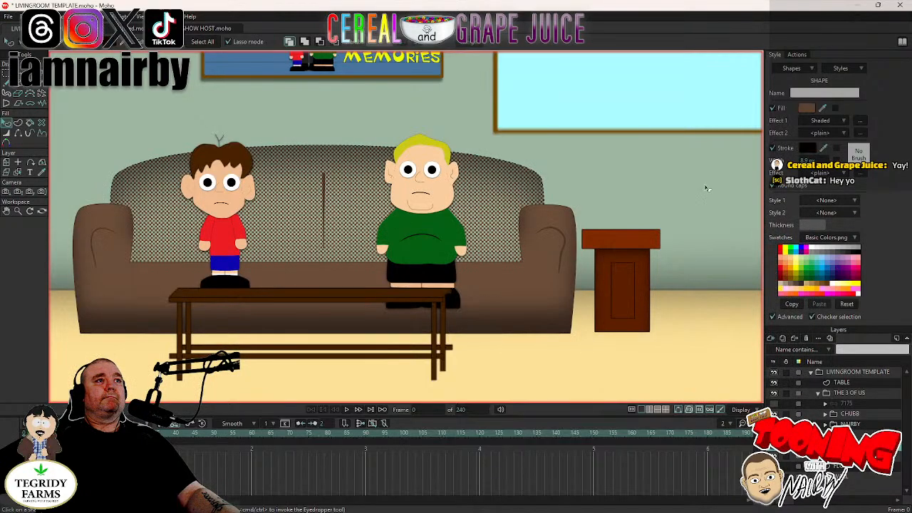
pyautogui.click(808, 149)
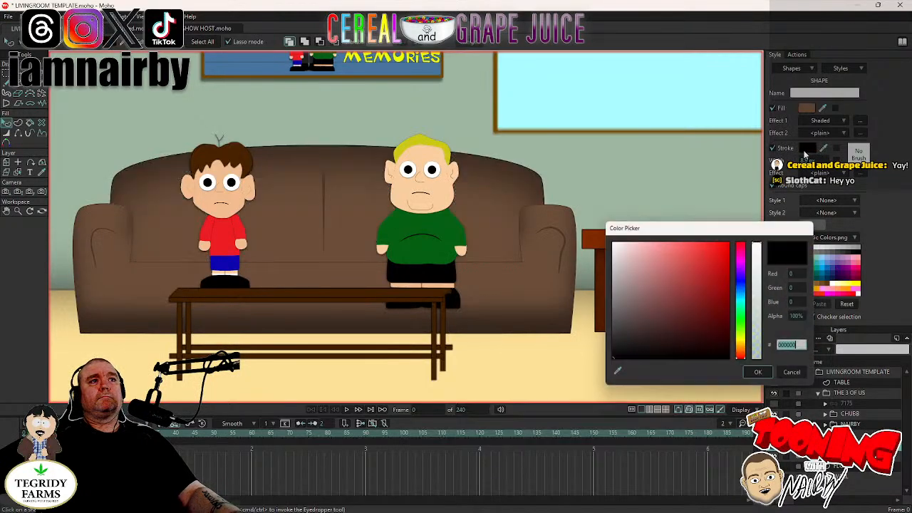
pyautogui.click(759, 373)
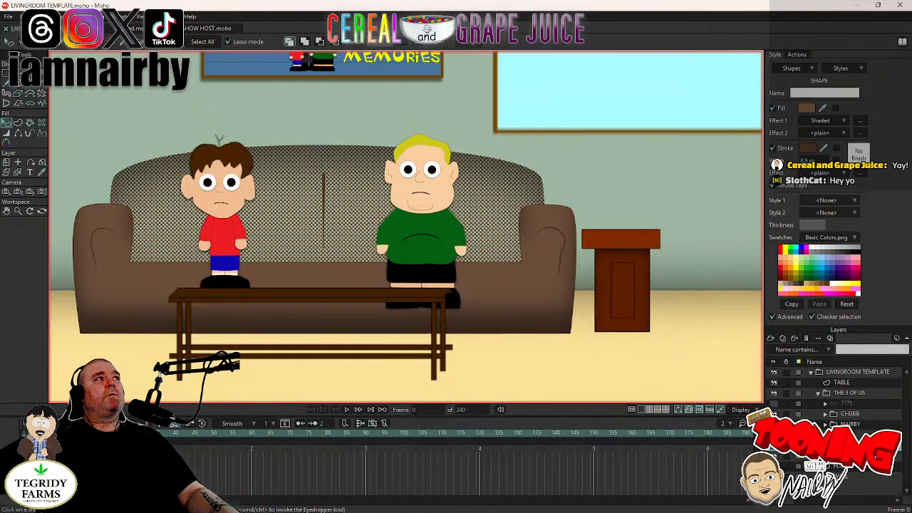
# Deselect the couch's backrest and make the 7175 layer visible again.
pyautogui.click(22, 16)
pyautogui.click(40, 137)
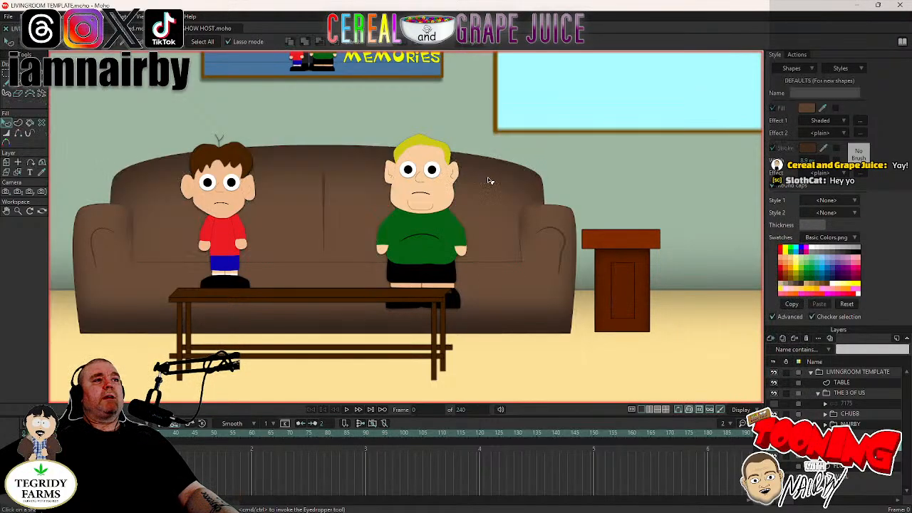
pyautogui.click(774, 403)
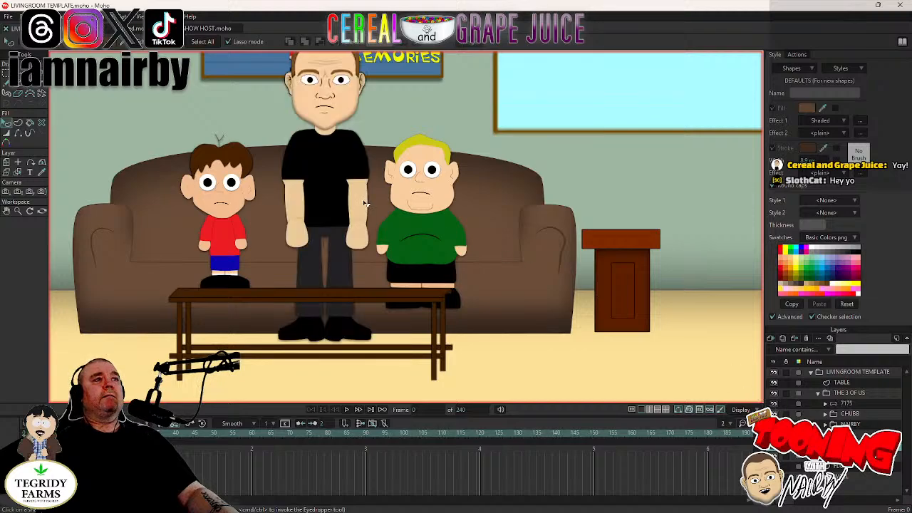
# Examine the recoloured couch within the whole living room scene, check the 7175 layer's visibility and select that layer.
pyautogui.scroll(-3, 420, 242)
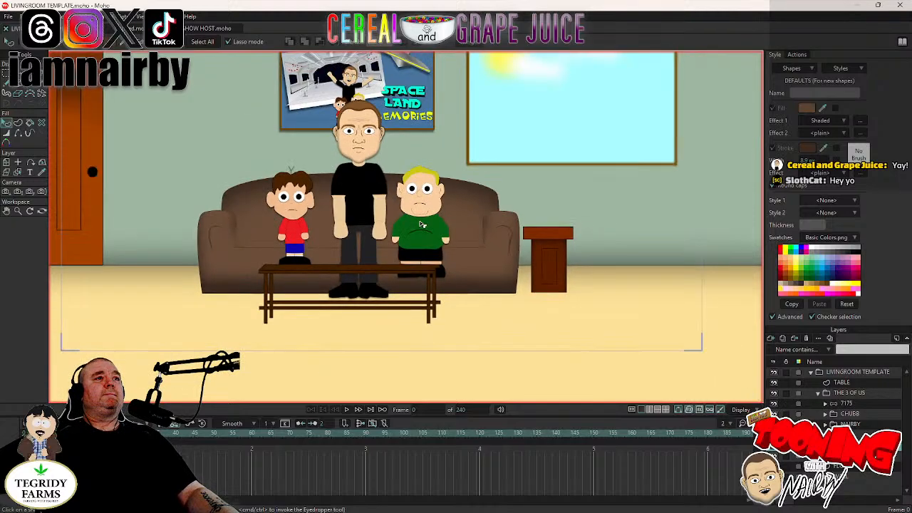
pyautogui.scroll(4, 422, 228)
pyautogui.moveTo(424, 221); pyautogui.dragTo(495, 227)
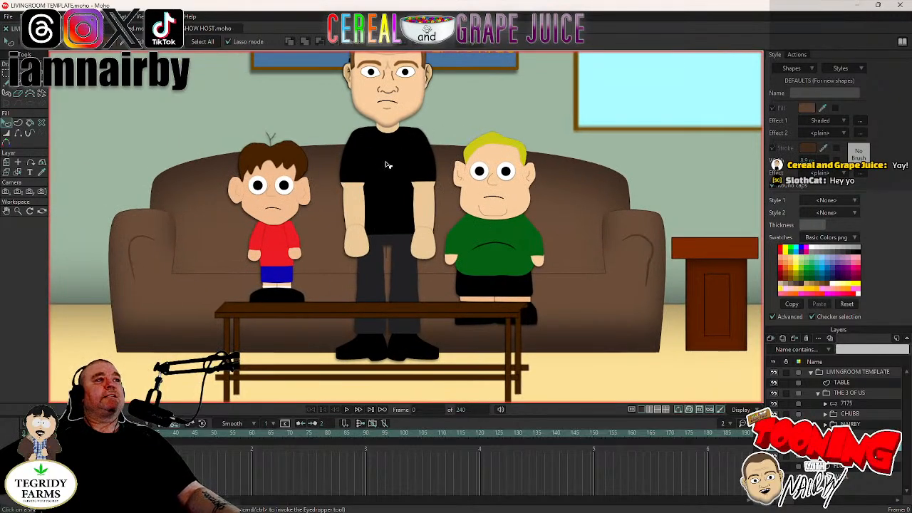
pyautogui.scroll(-2, 412, 184)
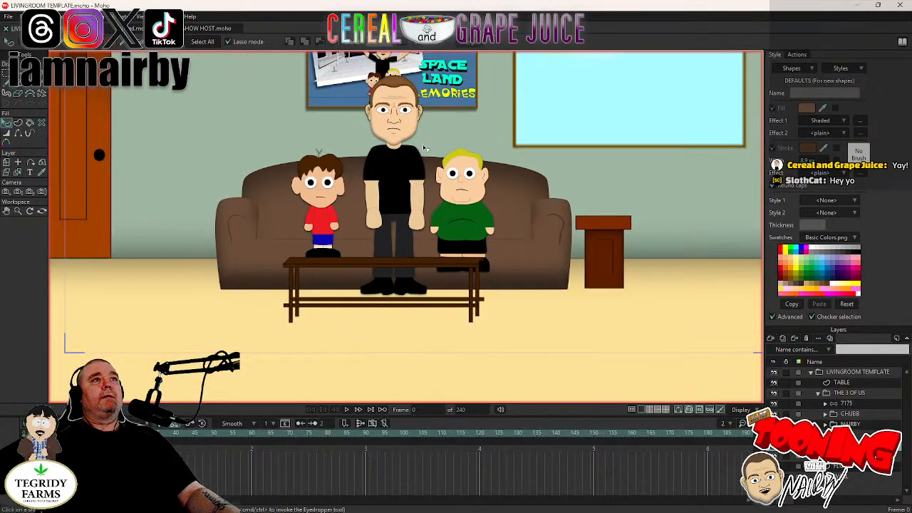
pyautogui.scroll(-3, 426, 214)
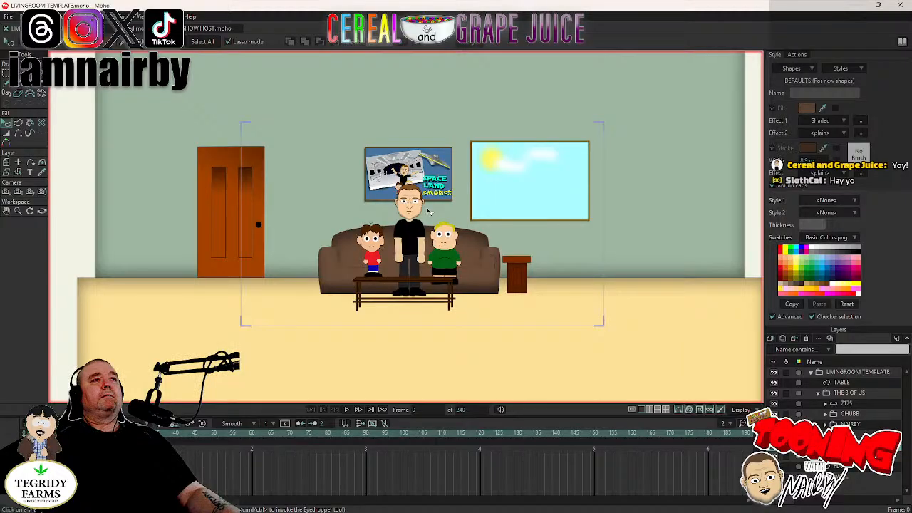
pyautogui.scroll(2, 429, 211)
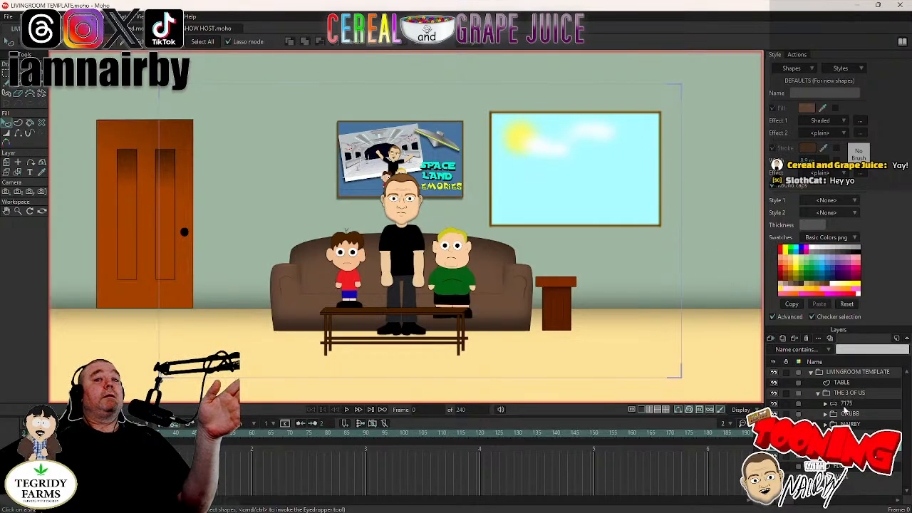
pyautogui.click(774, 404)
pyautogui.click(774, 403)
pyautogui.click(850, 404)
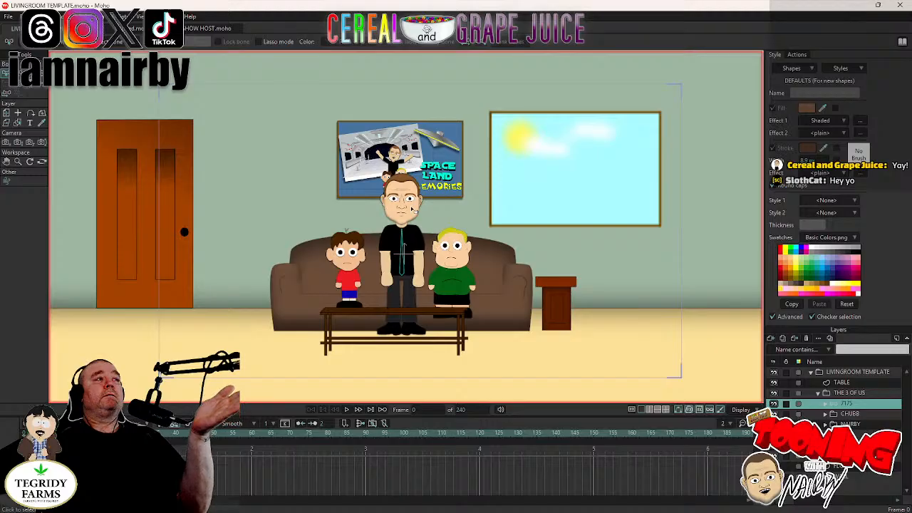
# Save a copy of the living room template under the file name LIVINGROOM.
pyautogui.click(10, 17)
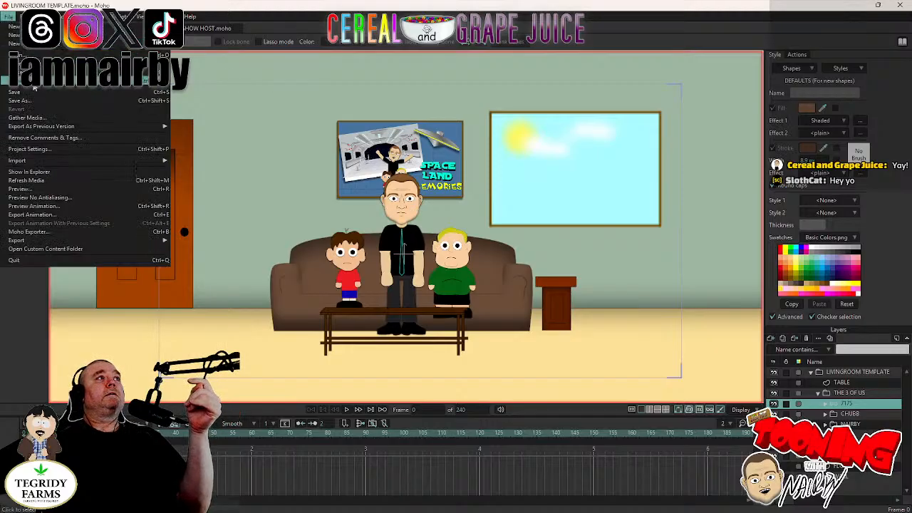
pyautogui.click(32, 102)
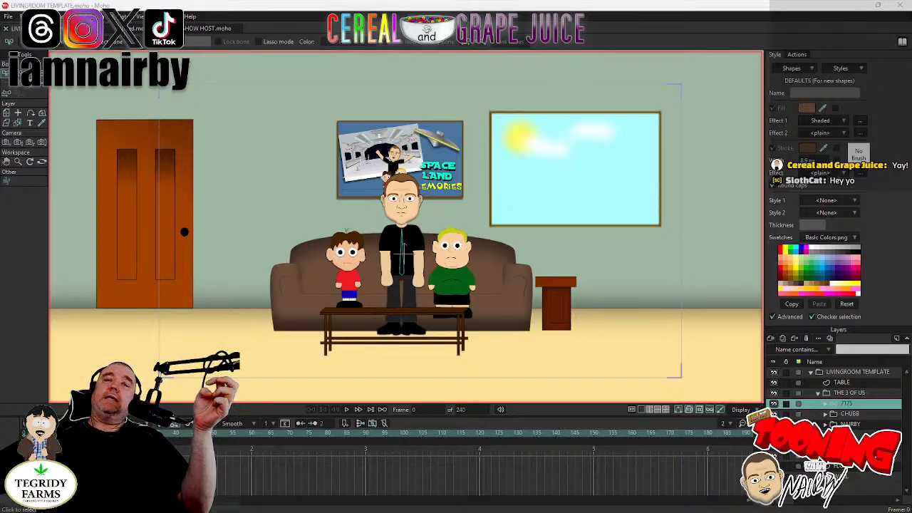
pyautogui.moveTo(625, 126); pyautogui.dragTo(566, 123)
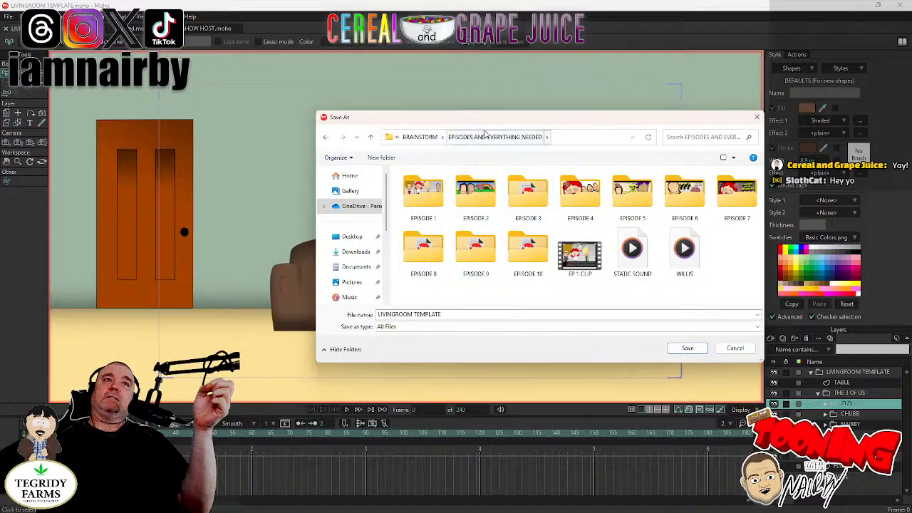
pyautogui.press('Return')
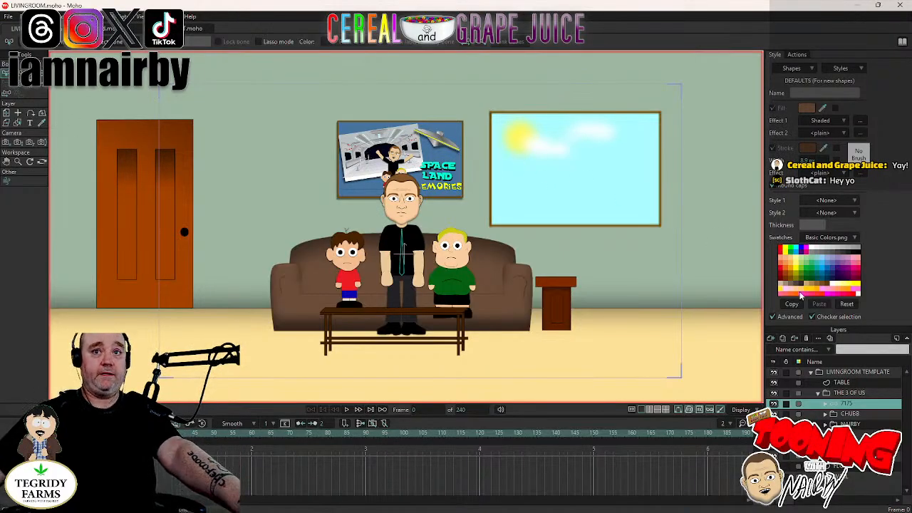
# Try the image me funny face.jpg as a layer above TABLE, placed on the wall beside the door, and delete it again.
pyautogui.click(842, 382)
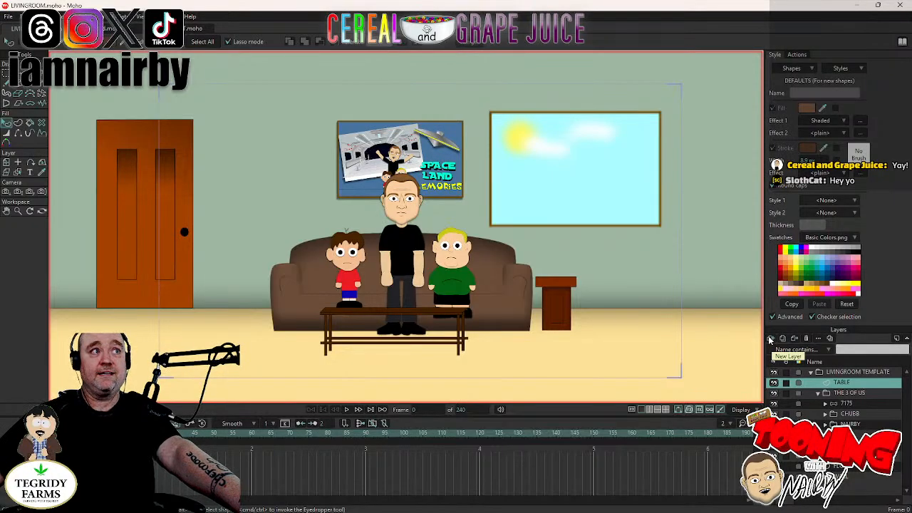
pyautogui.click(770, 339)
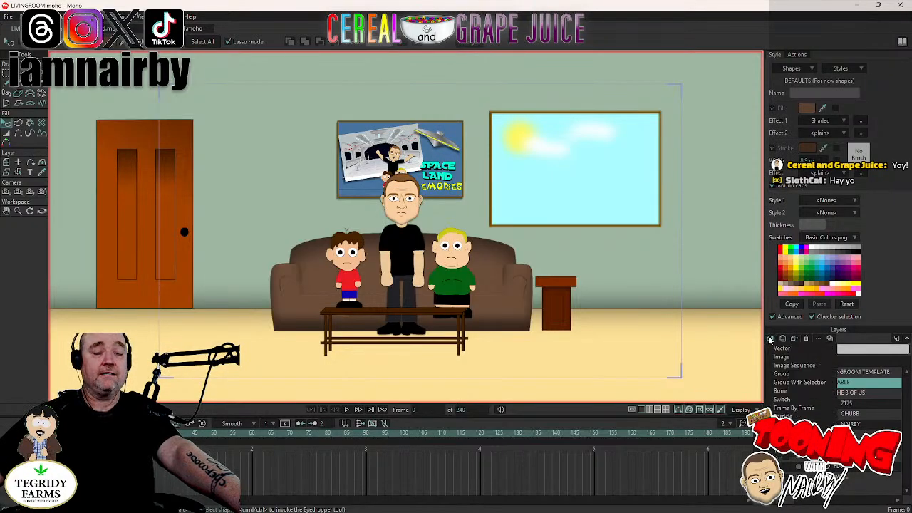
pyautogui.click(781, 358)
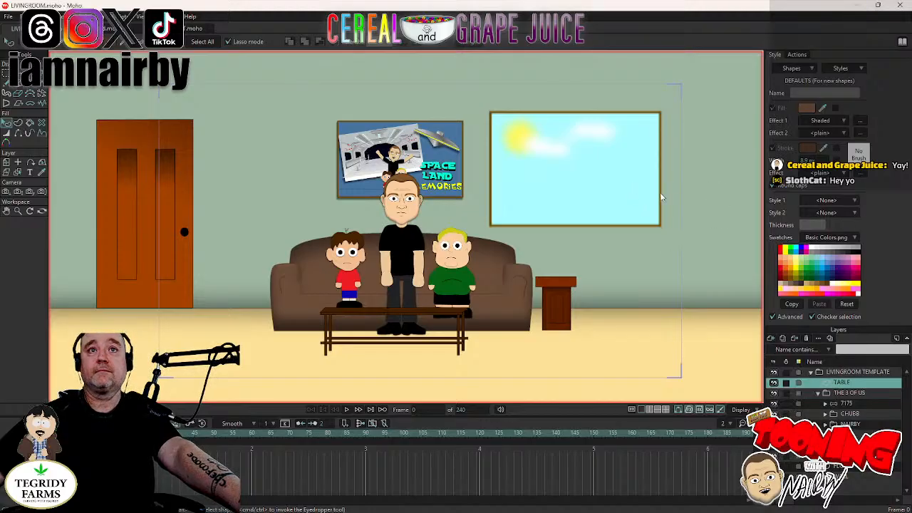
pyautogui.moveTo(574, 278); pyautogui.dragTo(412, 225)
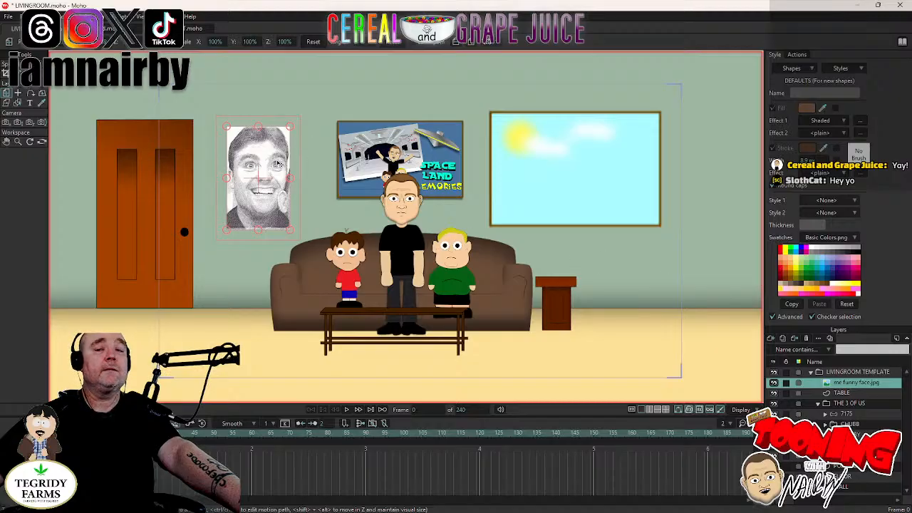
pyautogui.click(807, 339)
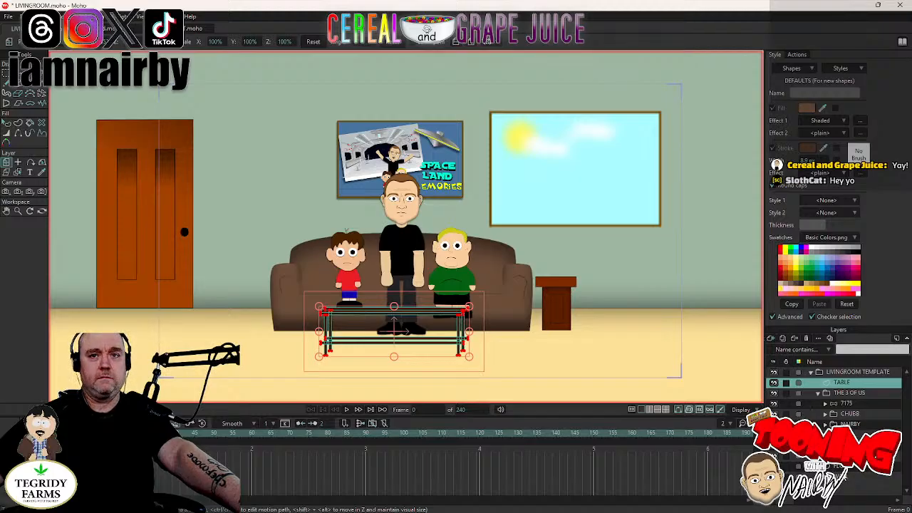
# Select the WALL layer and set the first fill effect for new shapes to plain, then reopen the choice of effects.
pyautogui.click(845, 478)
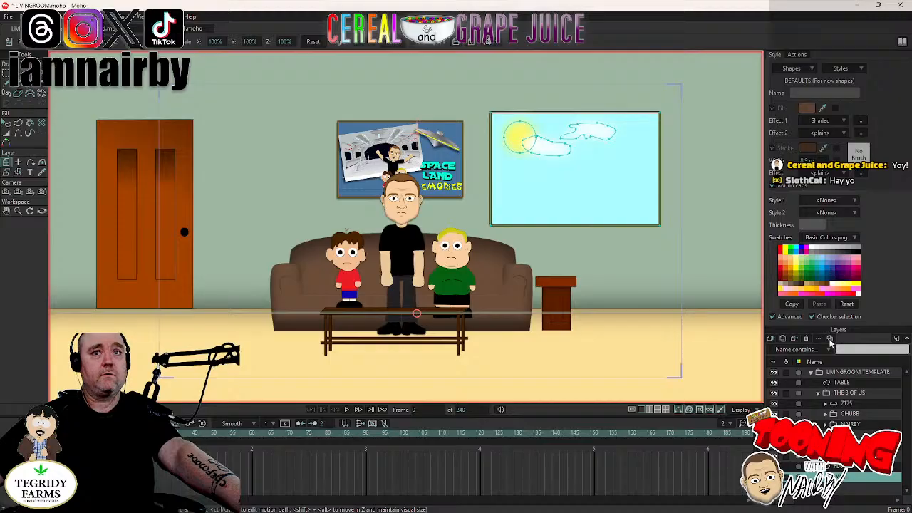
pyautogui.click(20, 88)
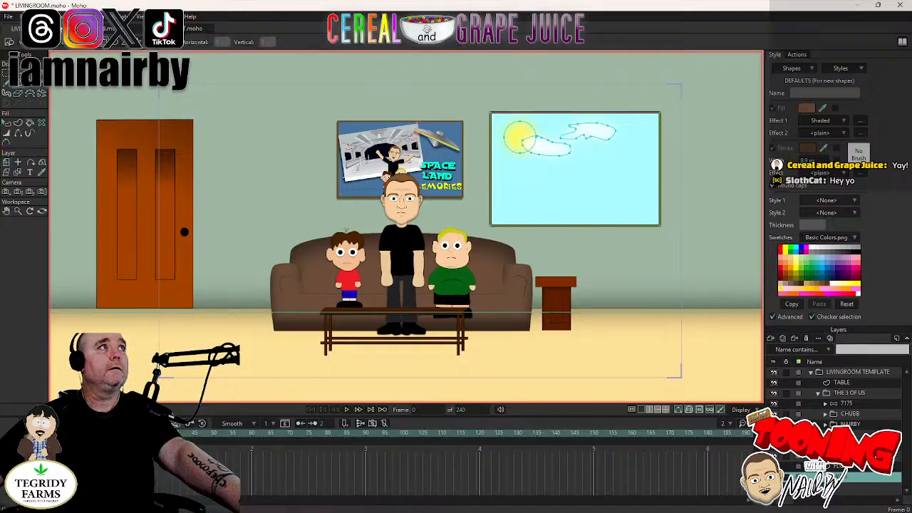
pyautogui.click(822, 121)
pyautogui.click(836, 134)
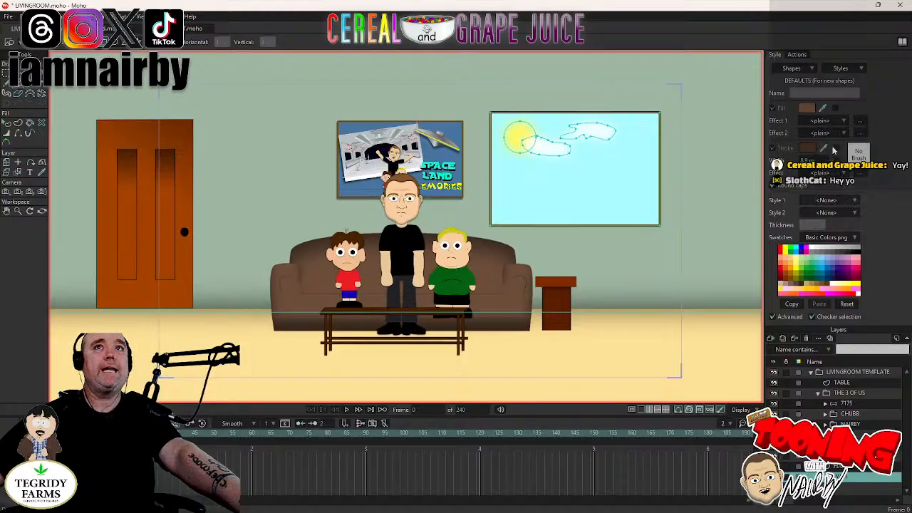
pyautogui.click(846, 122)
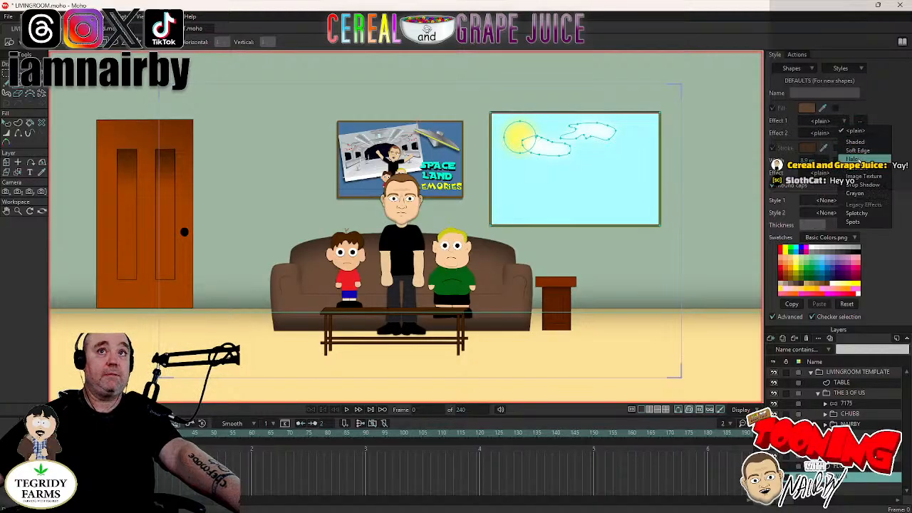
# Set the default fill effect to an Image Texture using me funny face.jpg with the Don't Repeat fill mode.
pyautogui.click(859, 177)
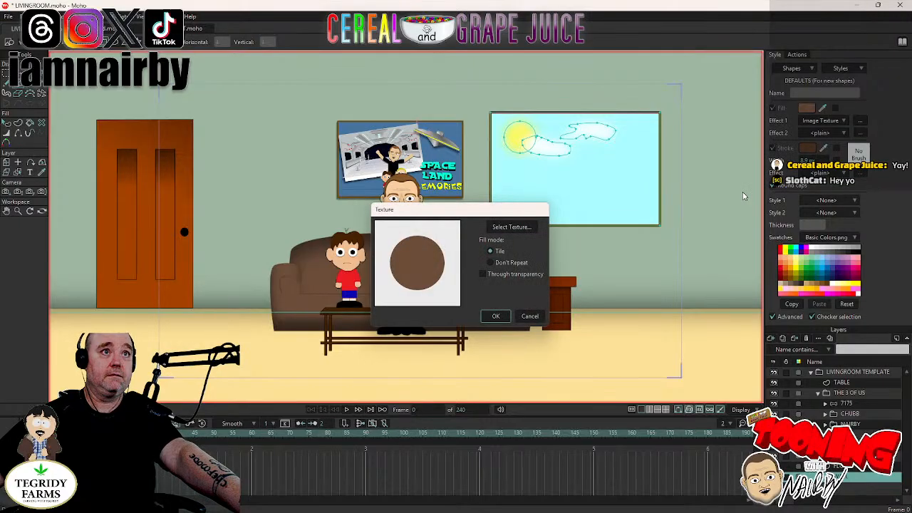
pyautogui.click(520, 232)
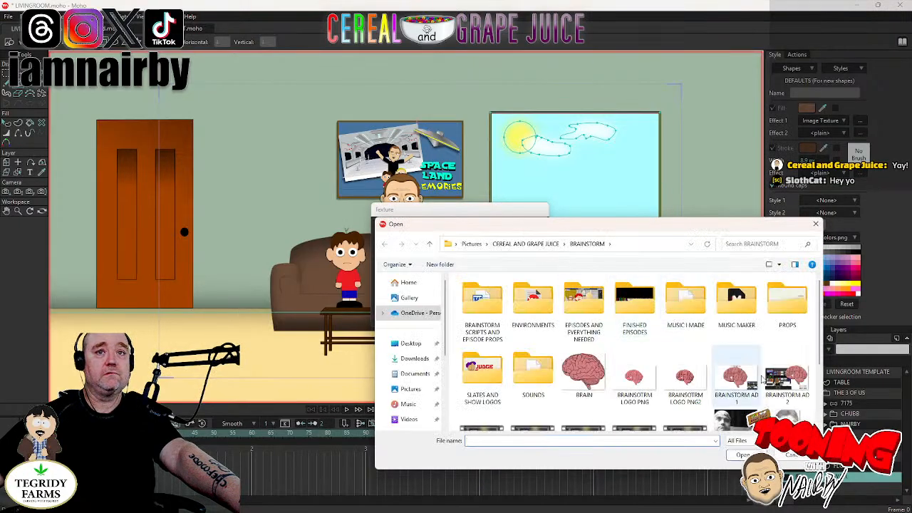
pyautogui.click(791, 419)
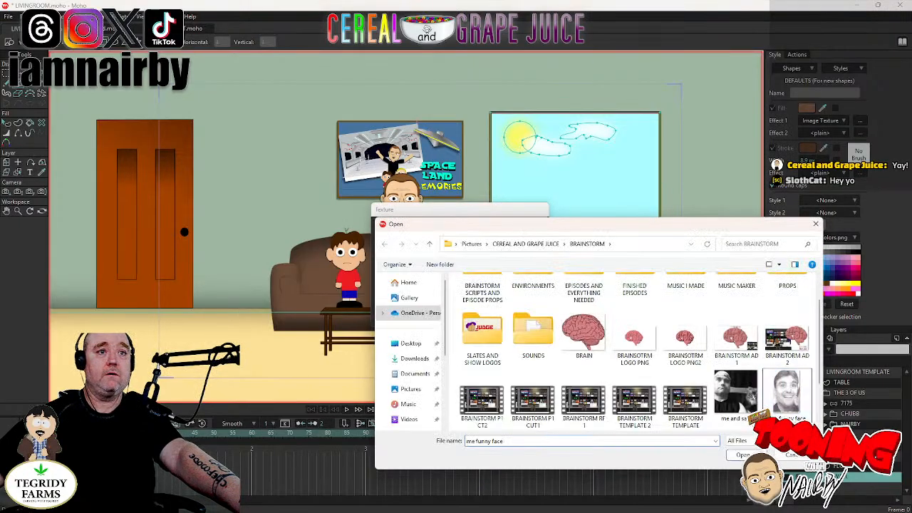
pyautogui.doubleClick(795, 400)
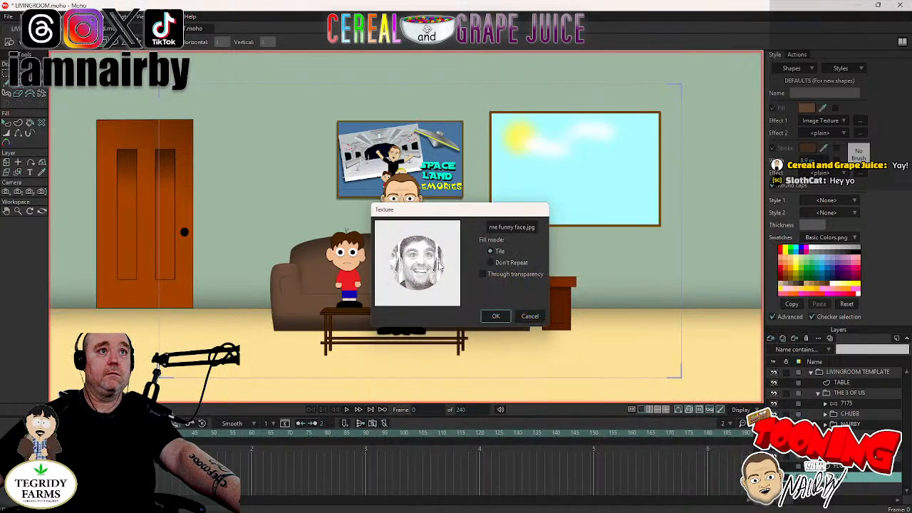
pyautogui.click(490, 263)
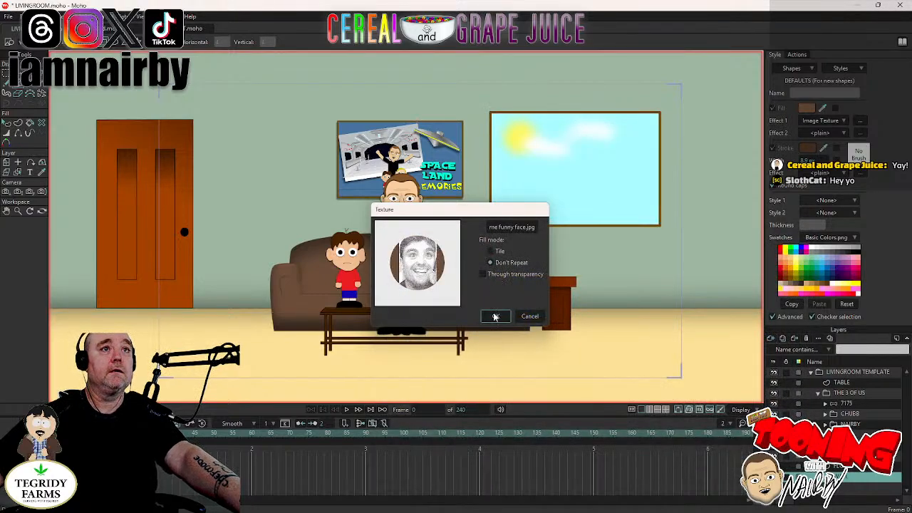
pyautogui.click(496, 316)
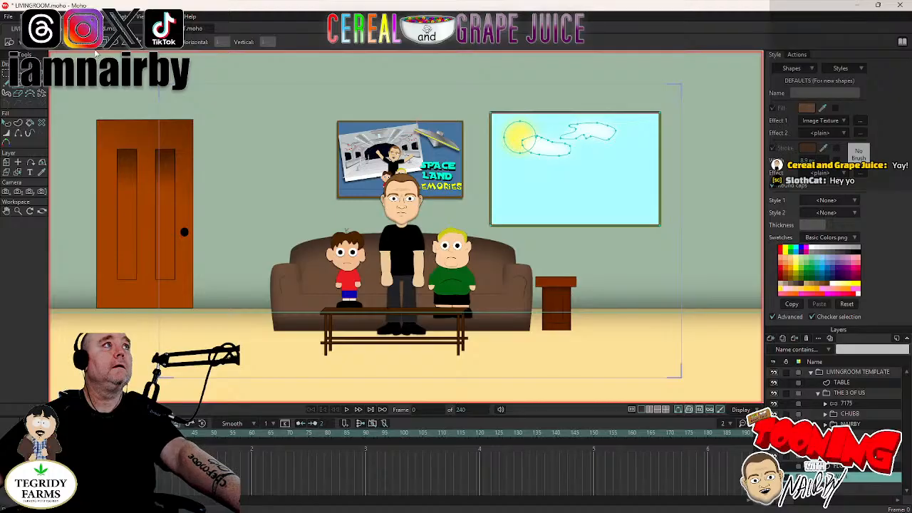
# Draw an upright portrait rectangle on the wall, move it into the gap between the door and the Space Land poster, and shrink it slightly.
pyautogui.moveTo(258, 119); pyautogui.dragTo(333, 225)
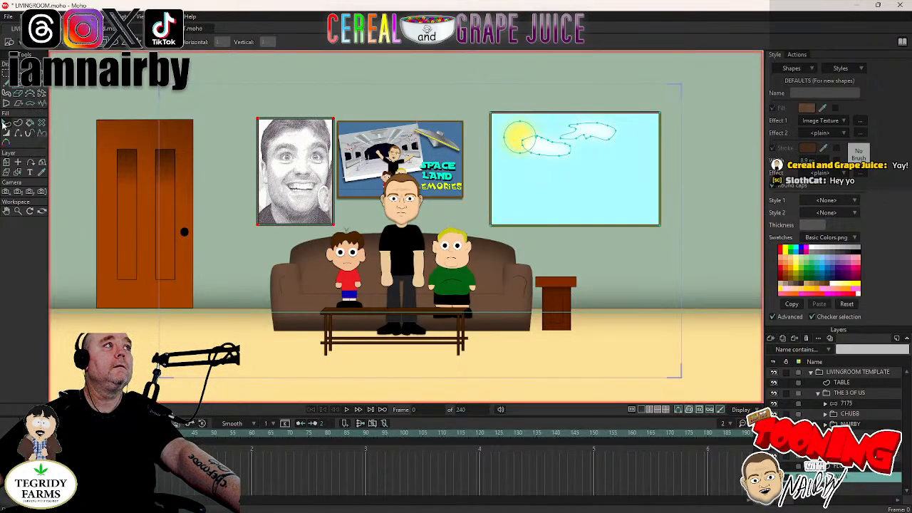
pyautogui.click(20, 74)
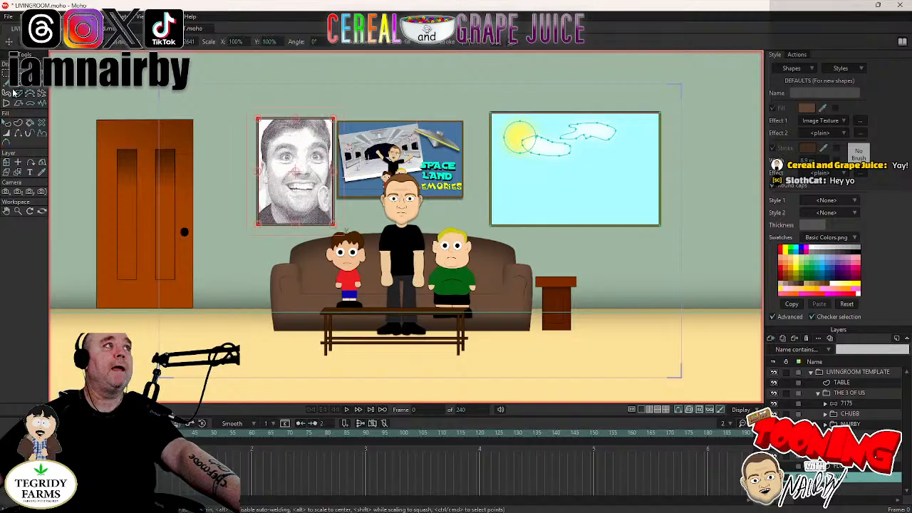
pyautogui.moveTo(271, 164); pyautogui.dragTo(235, 165)
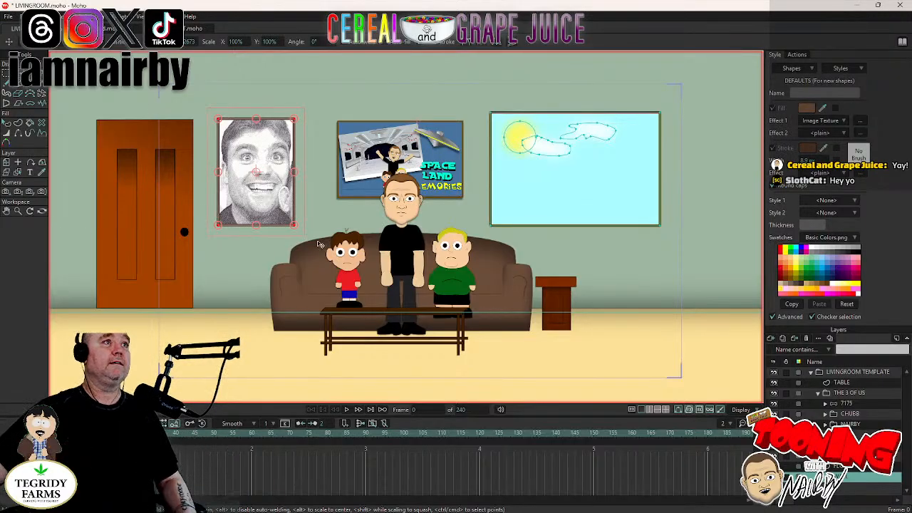
pyautogui.moveTo(297, 227); pyautogui.dragTo(292, 223)
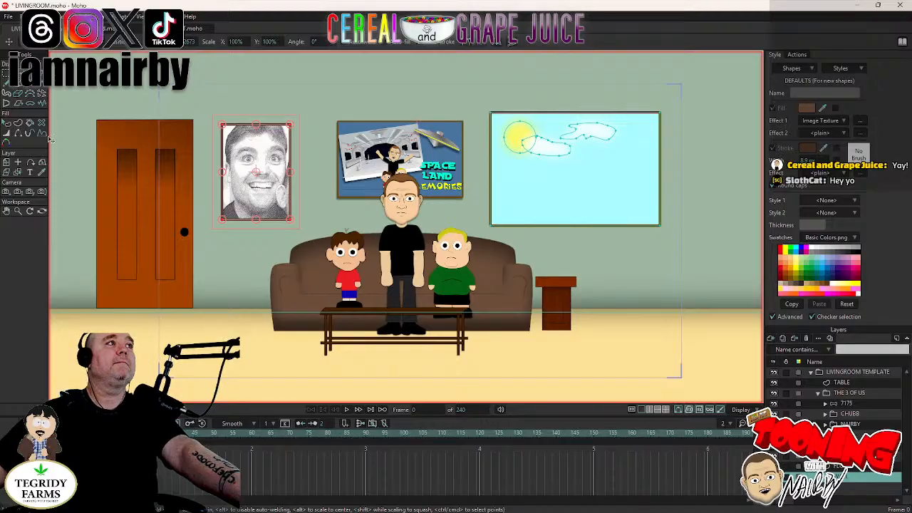
# Thicken the portrait's outline with the Line Width tool and save the project.
pyautogui.click(7, 134)
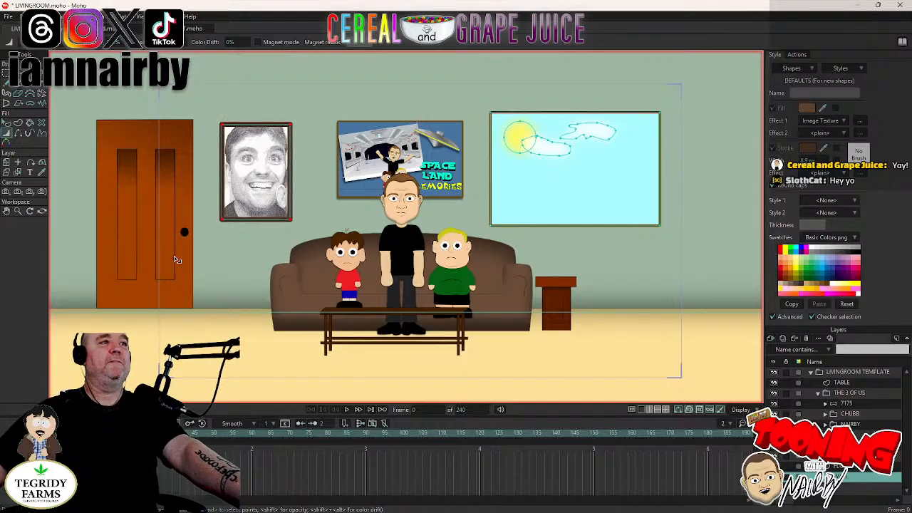
pyautogui.hotkey('ctrl', 's')
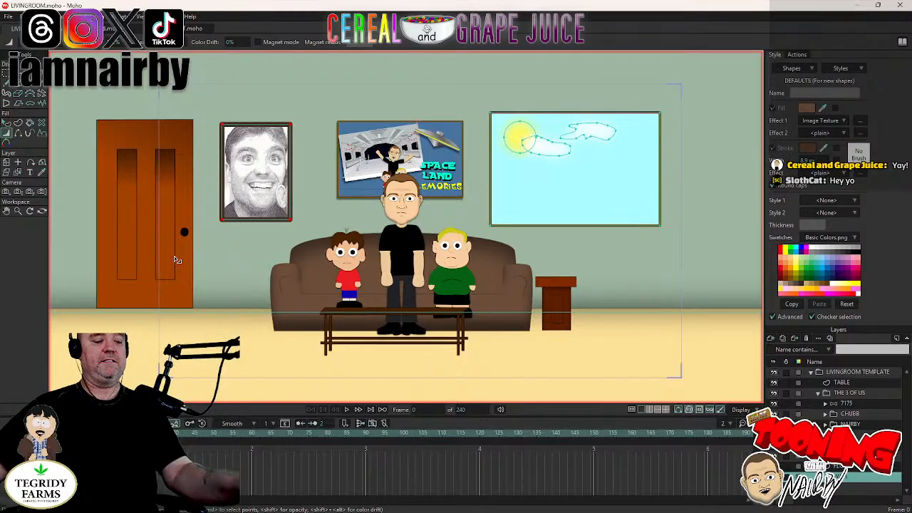
# Nudge all points of the wall layer down slightly and raise the whole layer by about the same distance.
pyautogui.hotkey('ctrl', 'a')
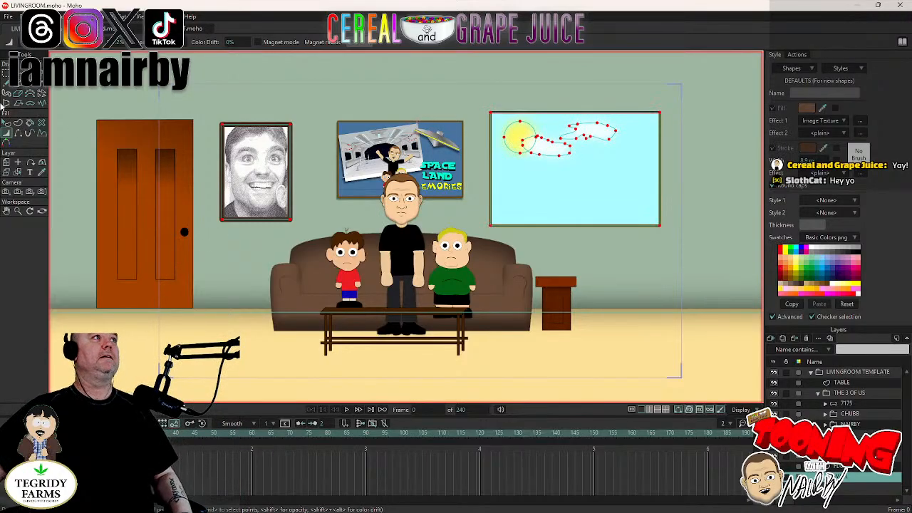
pyautogui.press('t')
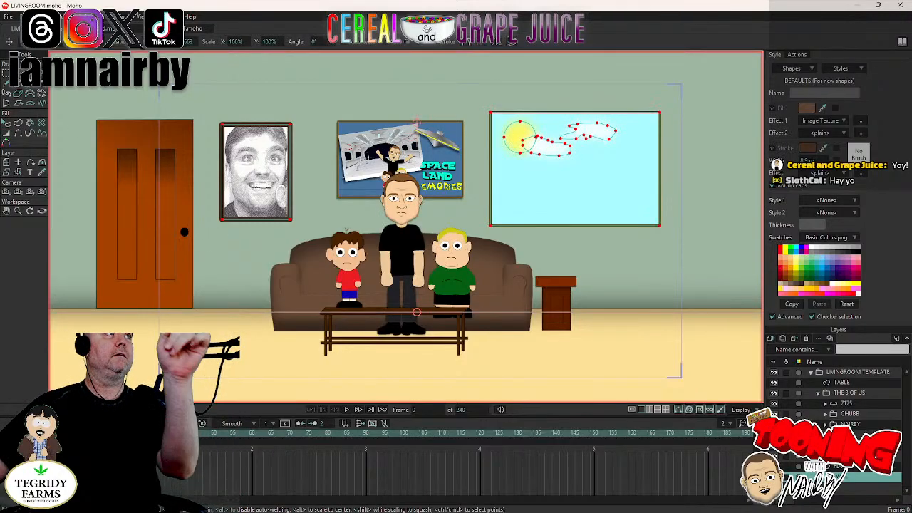
pyautogui.scroll(-3, 510, 238)
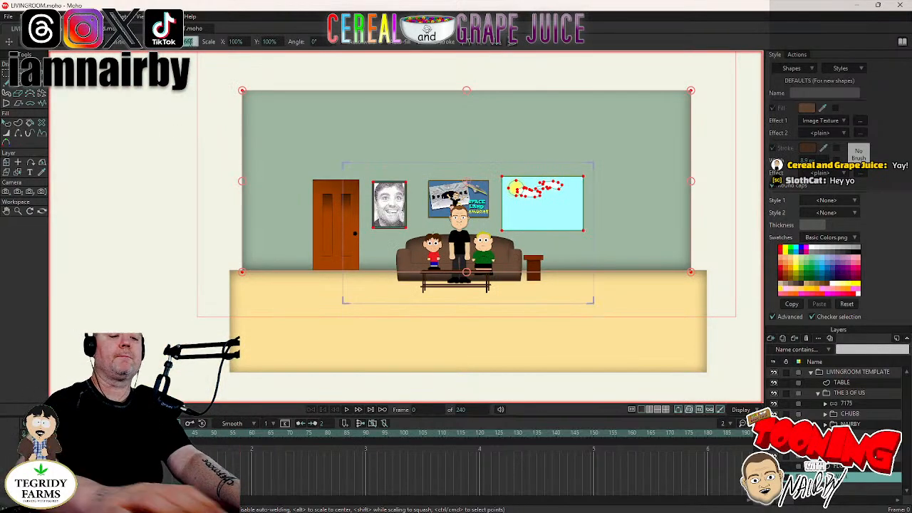
pyautogui.hotkey('shift', 'Down')
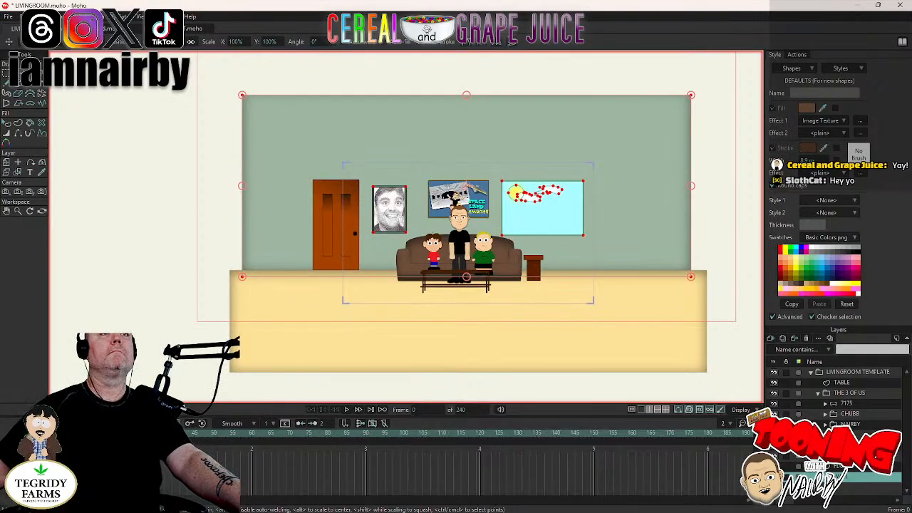
pyautogui.click(6, 162)
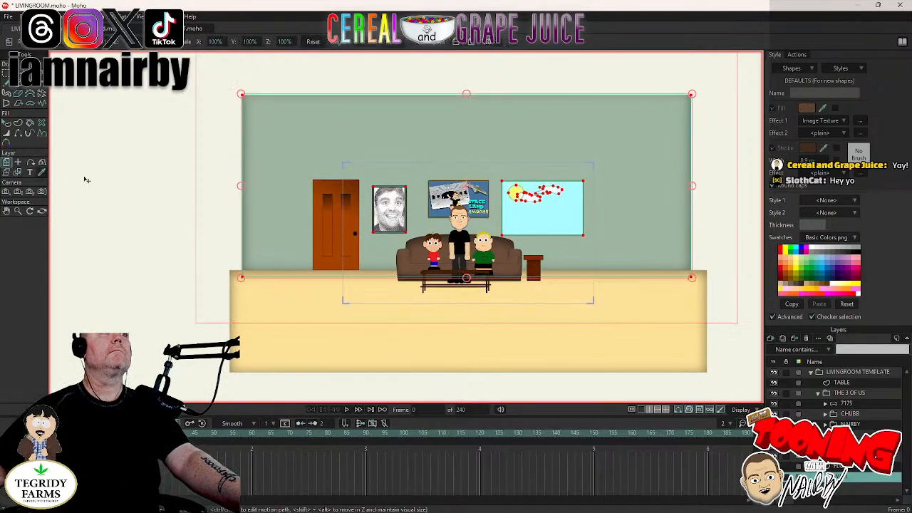
pyautogui.moveTo(88, 182); pyautogui.dragTo(89, 177)
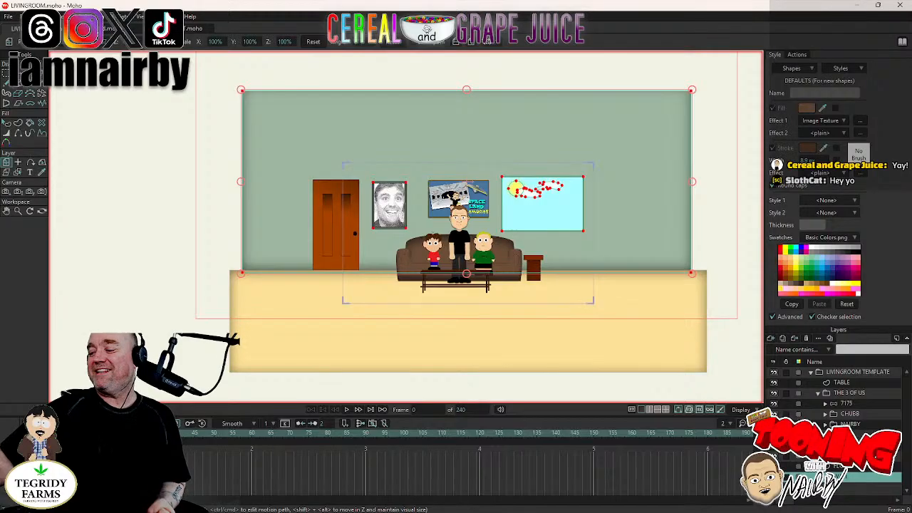
# Create a new project and add a text layer reading SUPER COPS.
pyautogui.hotkey('ctrl', 'n')
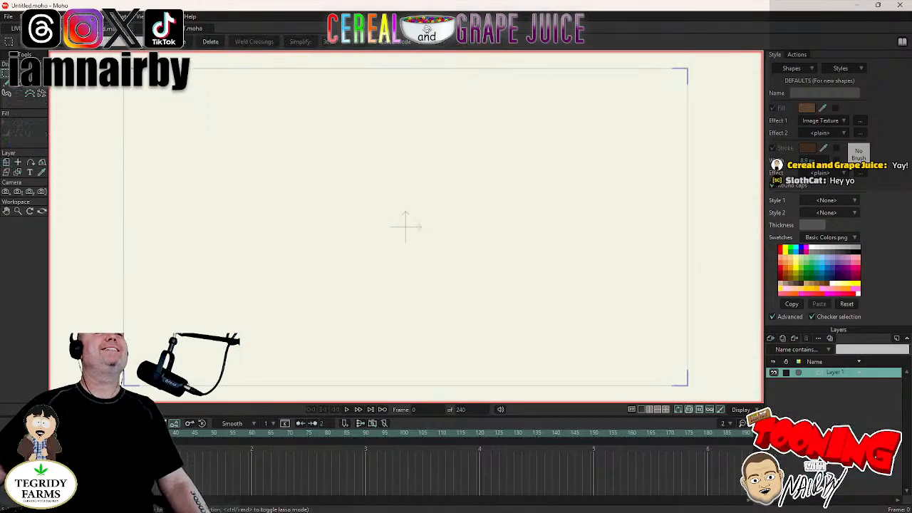
pyautogui.click(772, 339)
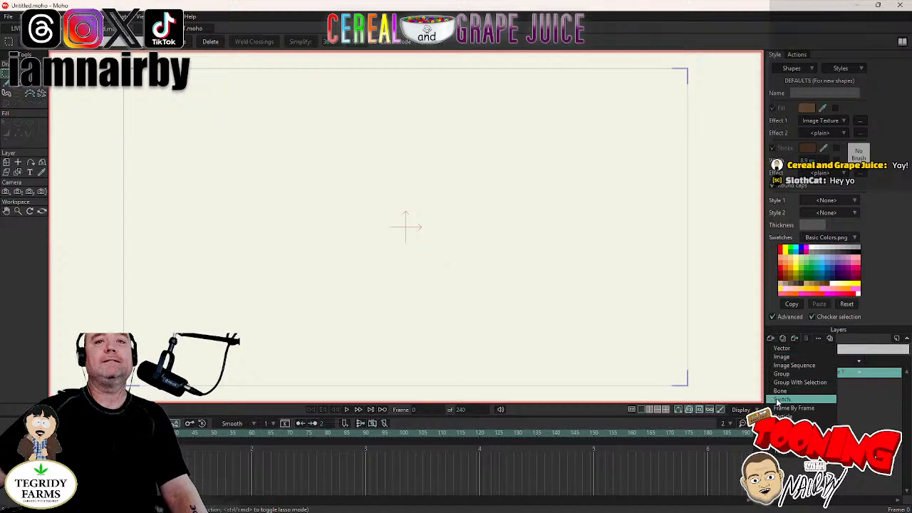
pyautogui.click(784, 454)
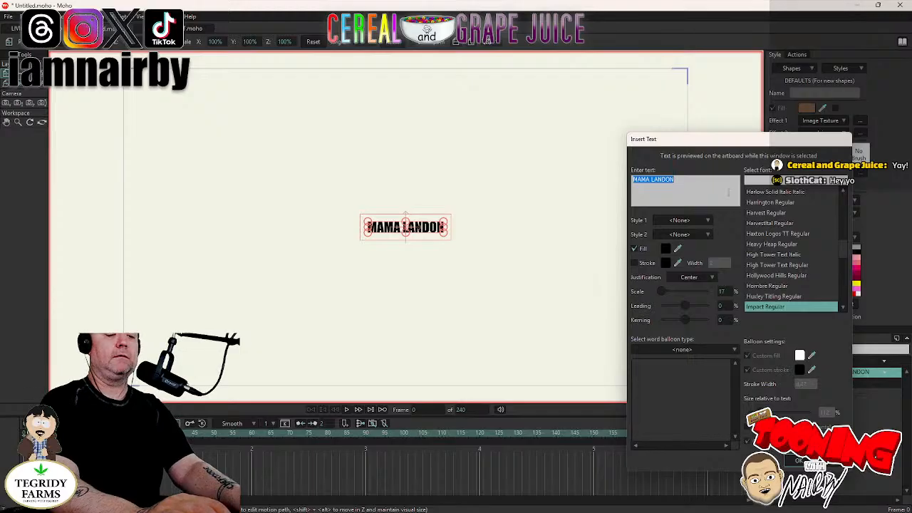
pyautogui.write('SUPER')
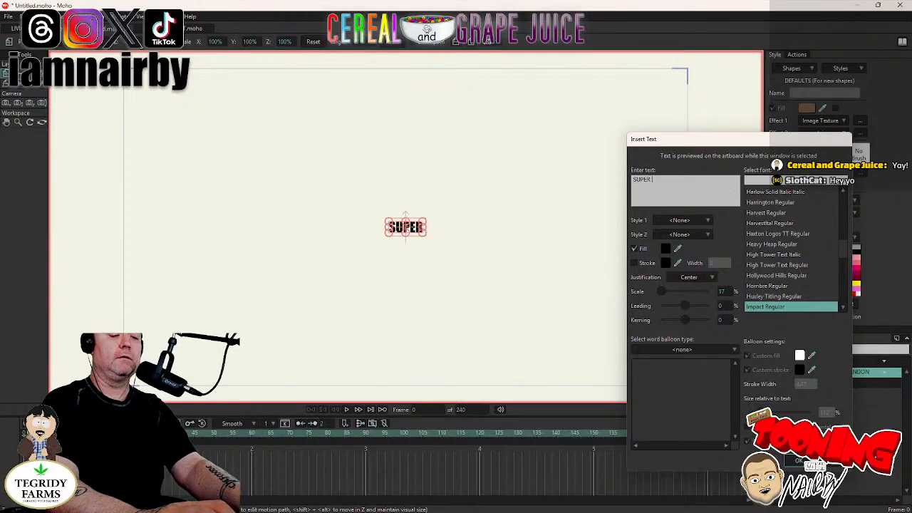
pyautogui.write(' COIS')
pyautogui.press('BackSpace')
pyautogui.press('BackSpace')
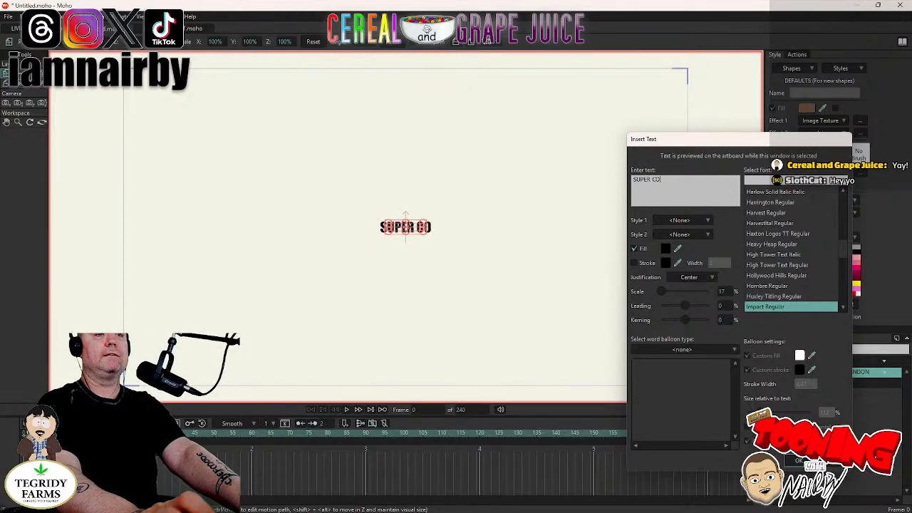
pyautogui.write('PS')
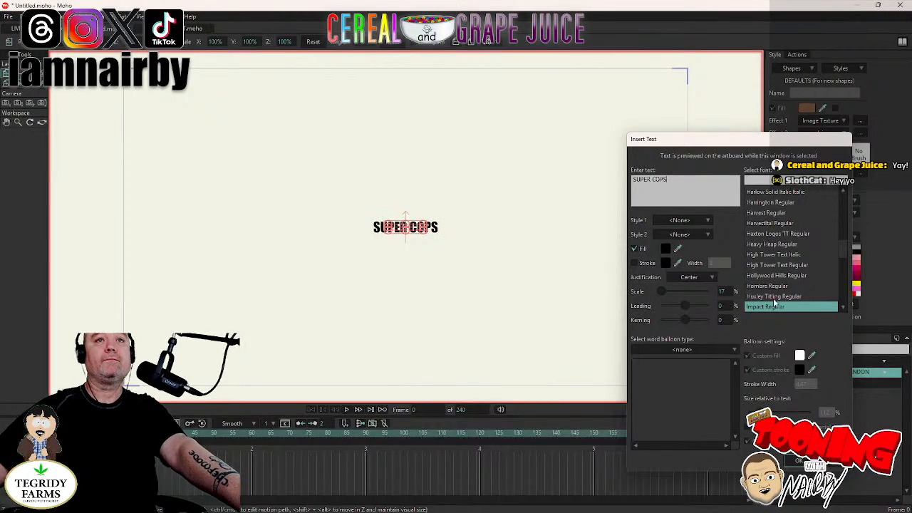
# Set the SUPER COPS text to the Terminator Two Regular font at 92% scale and insert it.
pyautogui.moveTo(664, 291); pyautogui.dragTo(665, 291)
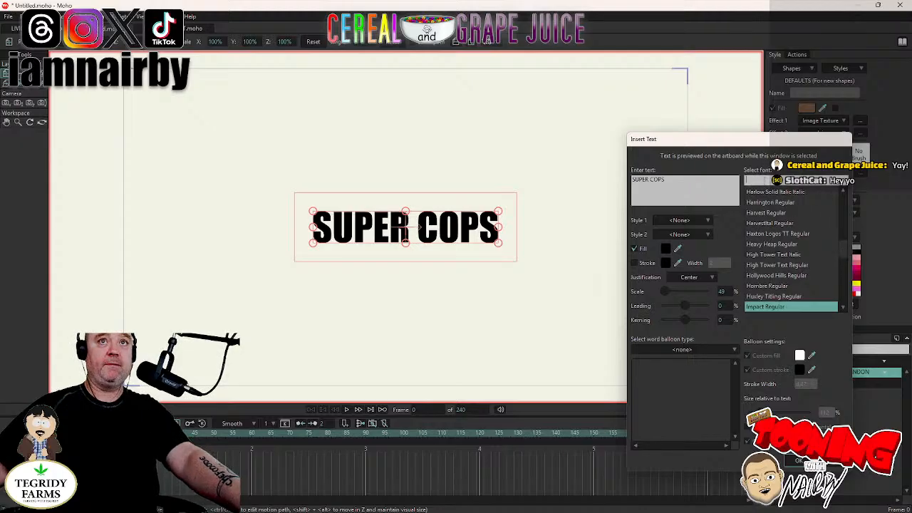
pyautogui.write('ter')
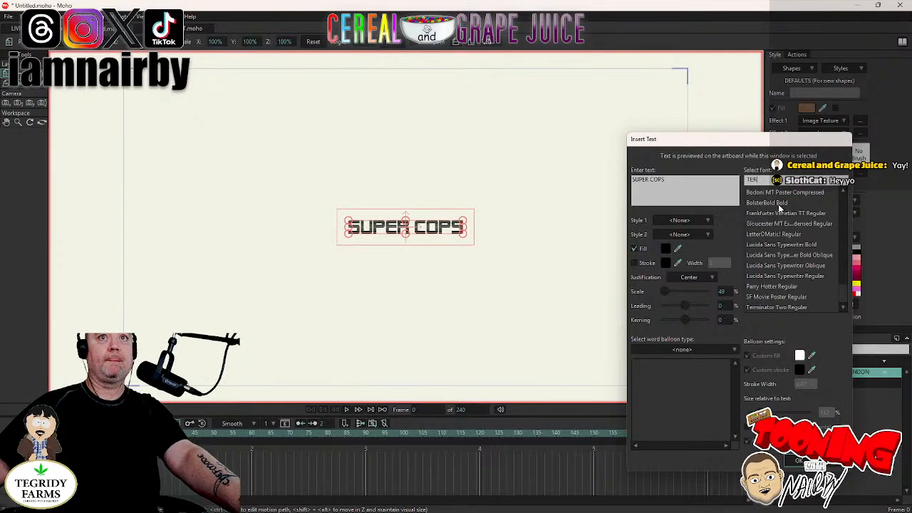
pyautogui.write('m')
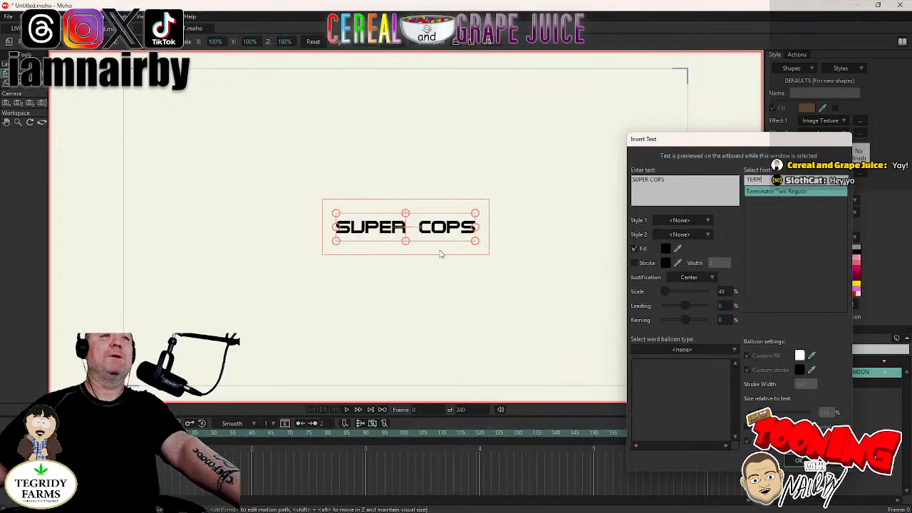
pyautogui.moveTo(665, 291); pyautogui.dragTo(670, 293)
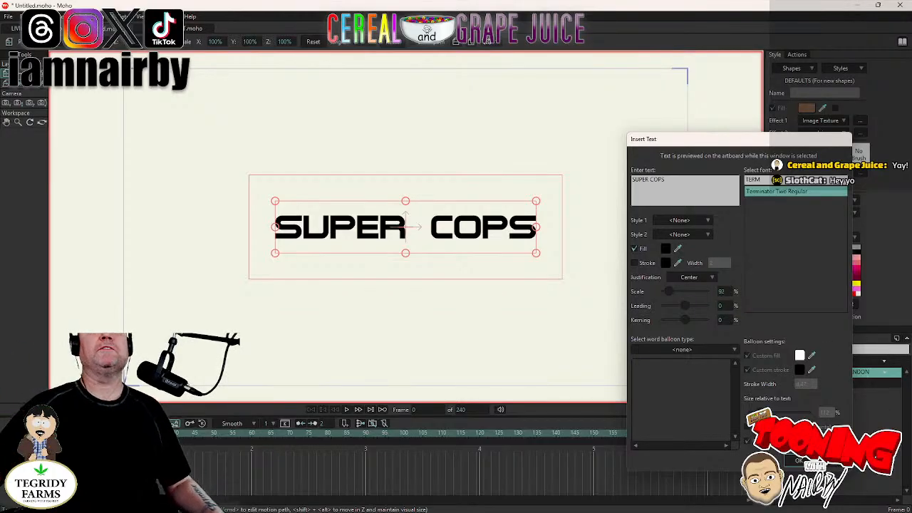
pyautogui.click(798, 460)
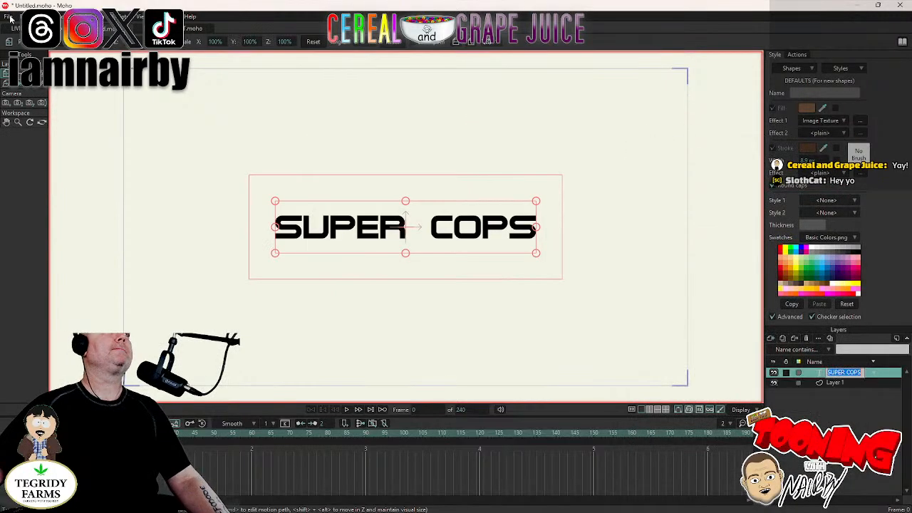
# Open the recent project TRAINING FACILITY.moho and look over its whole scene.
pyautogui.click(9, 15)
pyautogui.moveTo(43, 64)
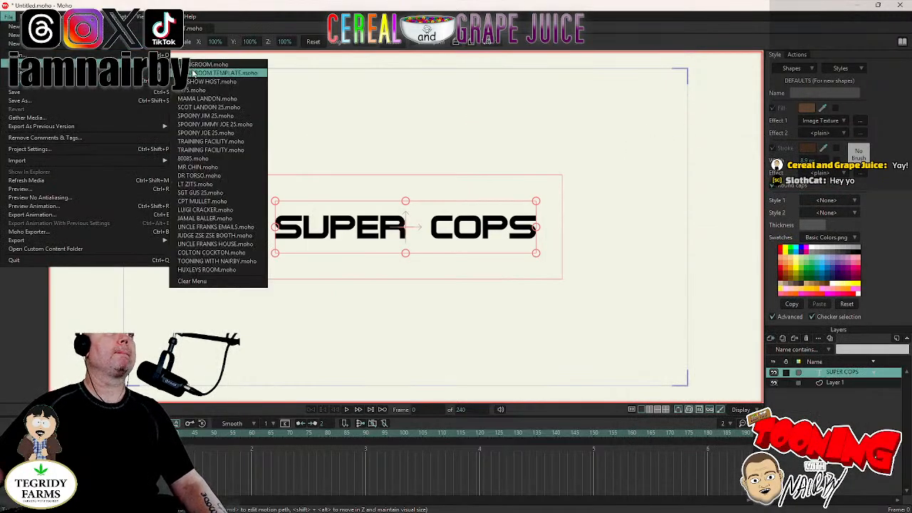
pyautogui.click(214, 142)
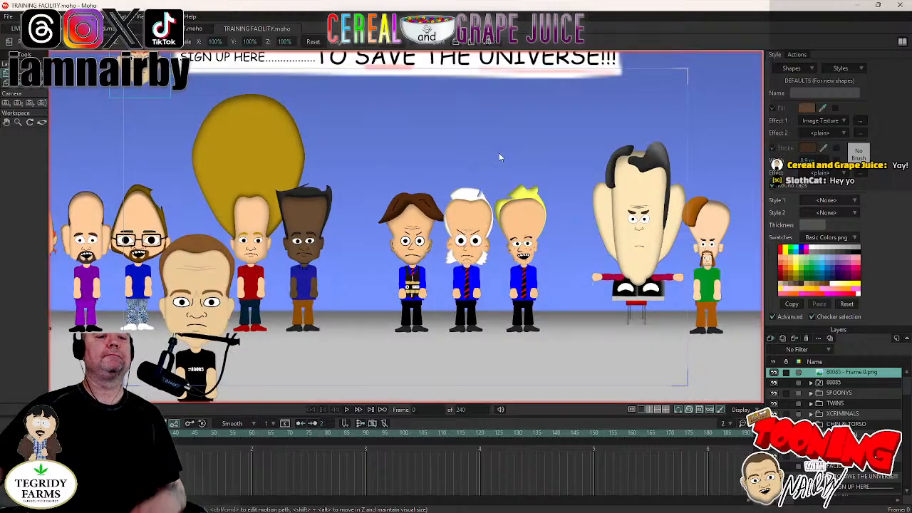
pyautogui.scroll(5, 501, 171)
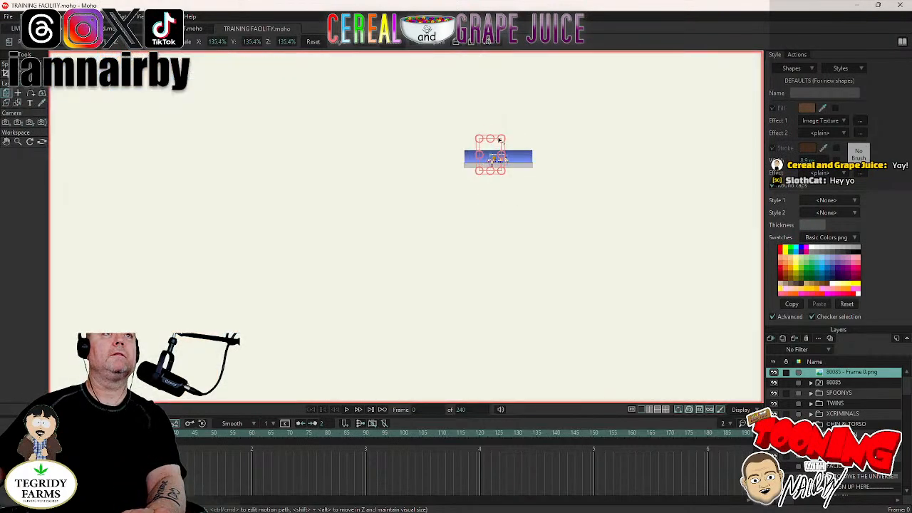
pyautogui.scroll(5, 489, 226)
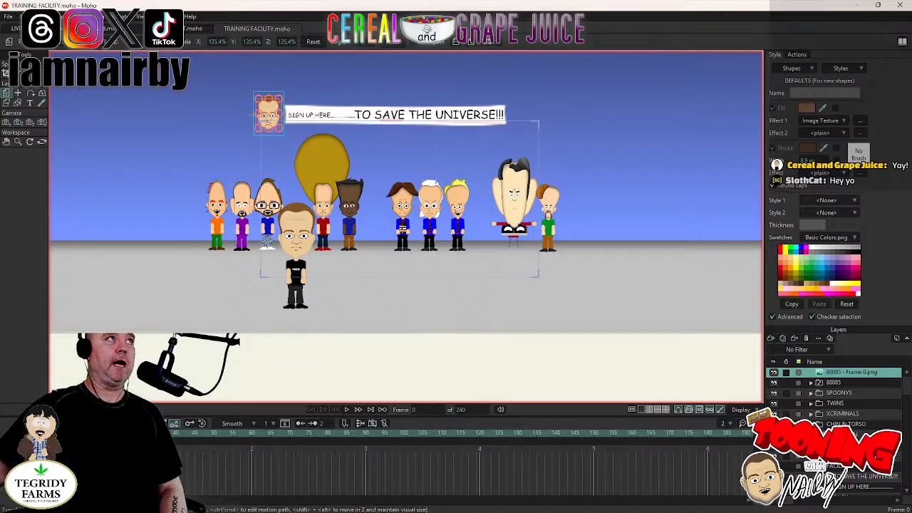
# Switch to the LIVINGROOM.moho project and close it.
pyautogui.click(8, 29)
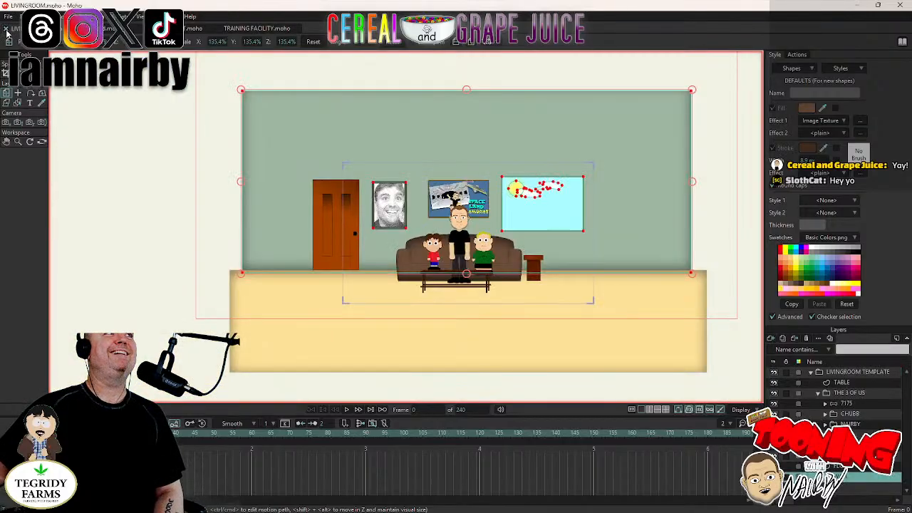
pyautogui.click(6, 30)
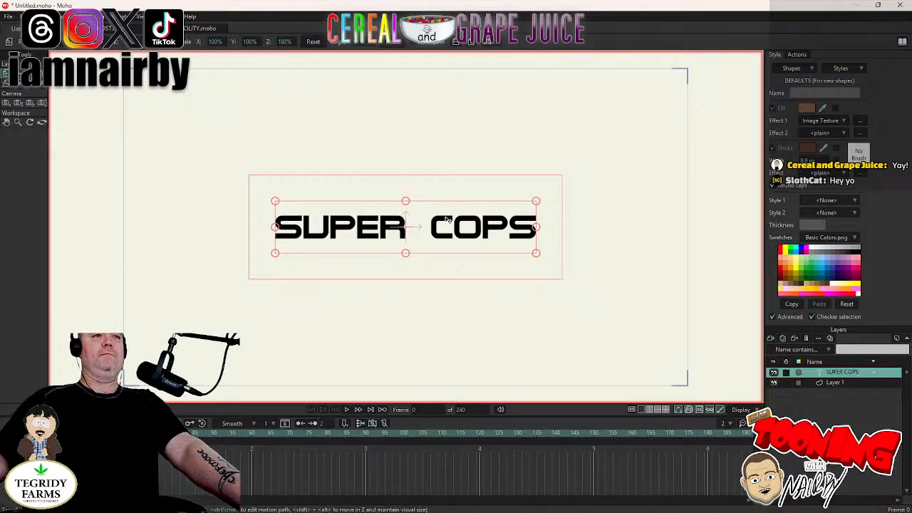
# Convert the SUPER COPS text layer to a vector layer and fill all its letters with dark grey #5D5D5D.
pyautogui.rightClick(842, 378)
pyautogui.click(859, 382)
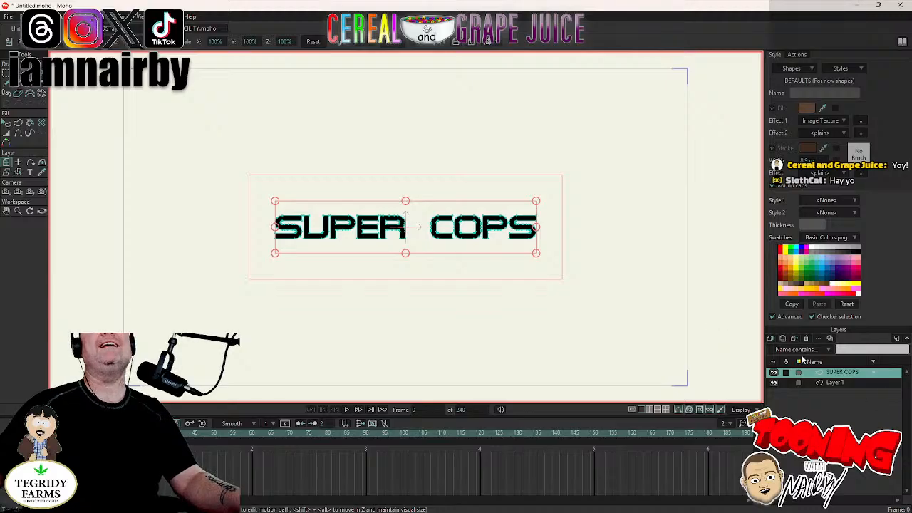
pyautogui.click(7, 123)
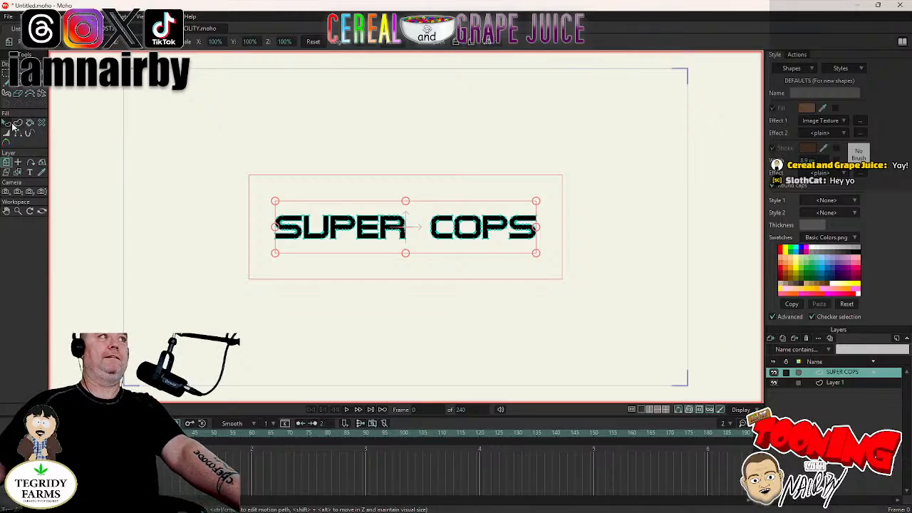
pyautogui.click(296, 237)
pyautogui.keyDown('shift'); pyautogui.click(311, 235); pyautogui.keyUp('shift')
pyautogui.keyDown('shift'); pyautogui.click(345, 231); pyautogui.keyUp('shift')
pyautogui.keyDown('shift'); pyautogui.click(361, 230); pyautogui.keyUp('shift')
pyautogui.keyDown('shift'); pyautogui.click(388, 232); pyautogui.keyUp('shift')
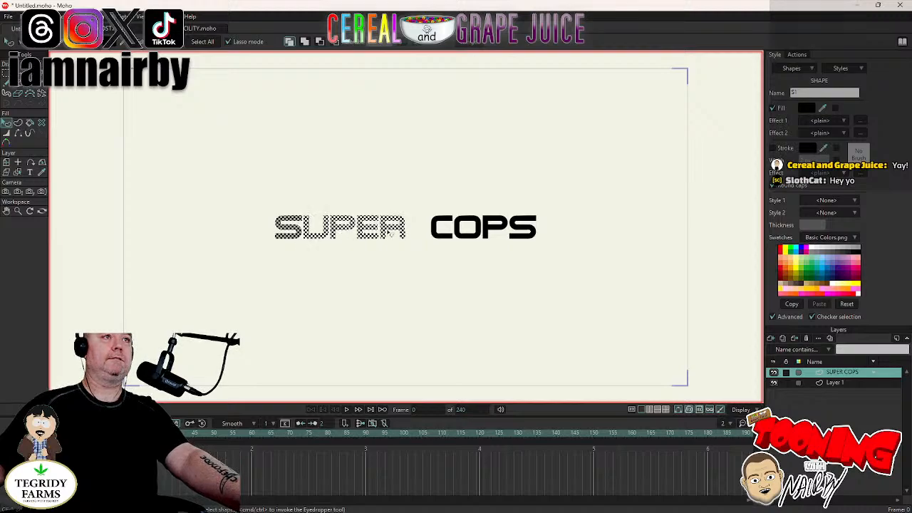
pyautogui.keyDown('shift'); pyautogui.click(438, 230); pyautogui.keyUp('shift')
pyautogui.keyDown('shift'); pyautogui.click(469, 229); pyautogui.keyUp('shift')
pyautogui.keyDown('shift'); pyautogui.click(496, 230); pyautogui.keyUp('shift')
pyautogui.keyDown('shift'); pyautogui.click(528, 232); pyautogui.keyUp('shift')
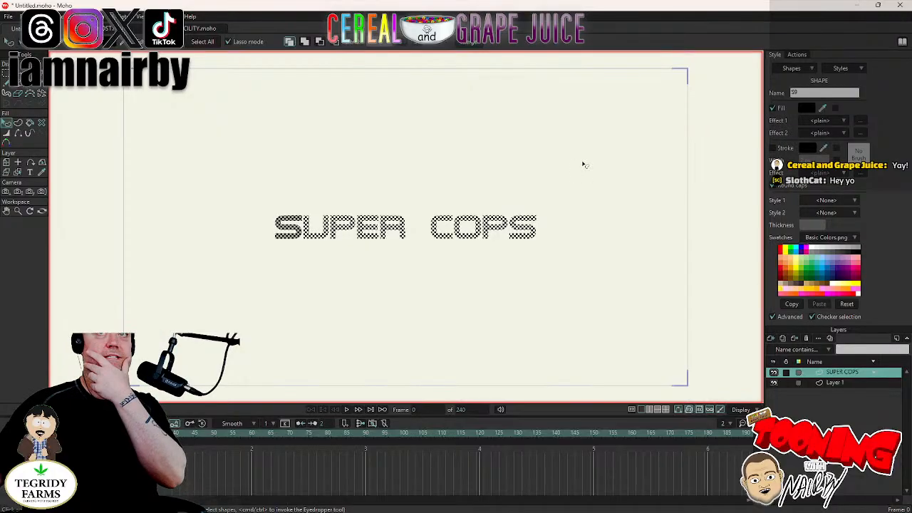
pyautogui.click(807, 108)
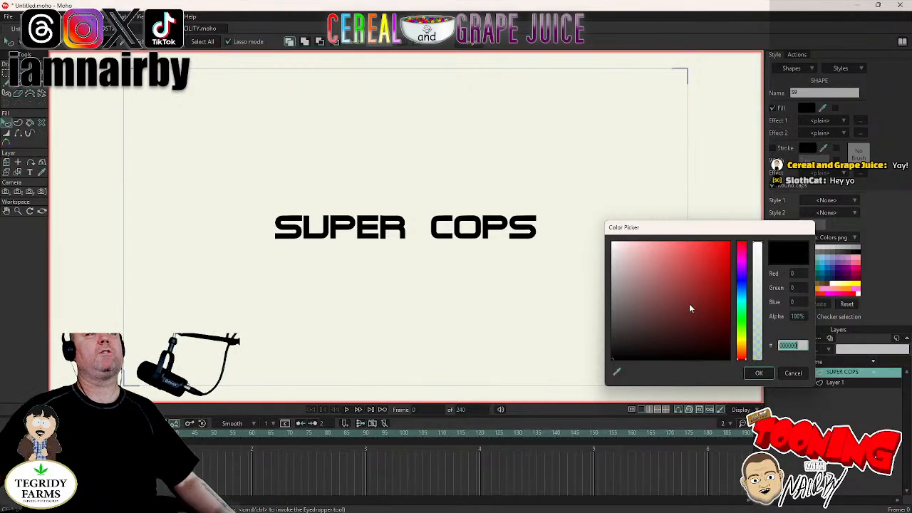
pyautogui.moveTo(618, 315); pyautogui.dragTo(526, 320)
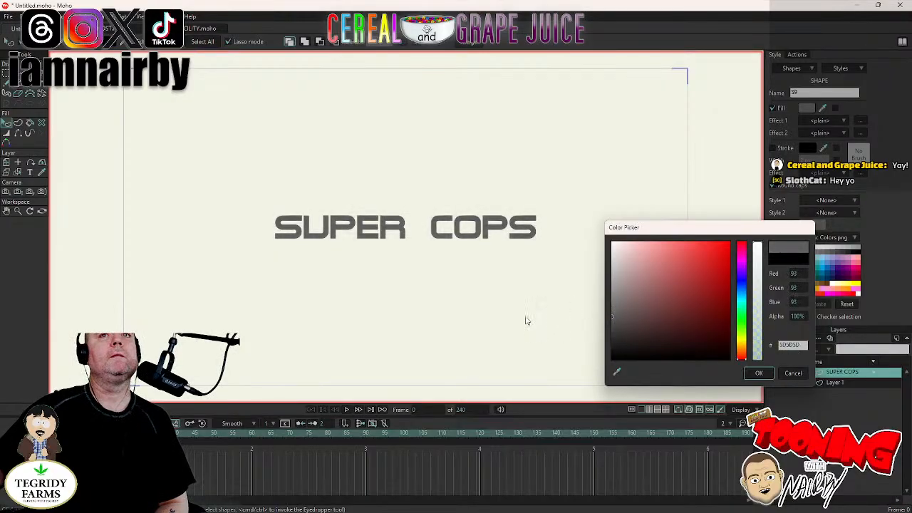
pyautogui.click(759, 373)
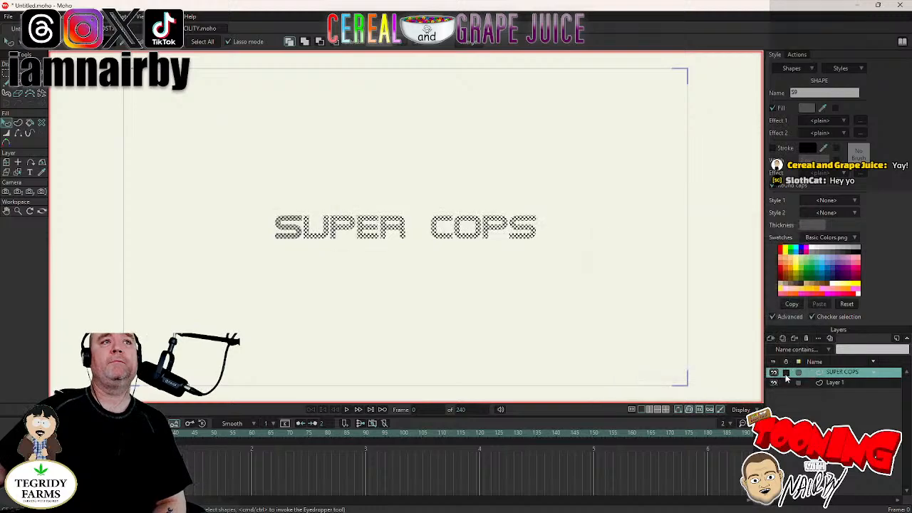
# Set the SUPER COPS layer's 3D conversion to Extrude.
pyautogui.doubleClick(845, 372)
pyautogui.click(394, 127)
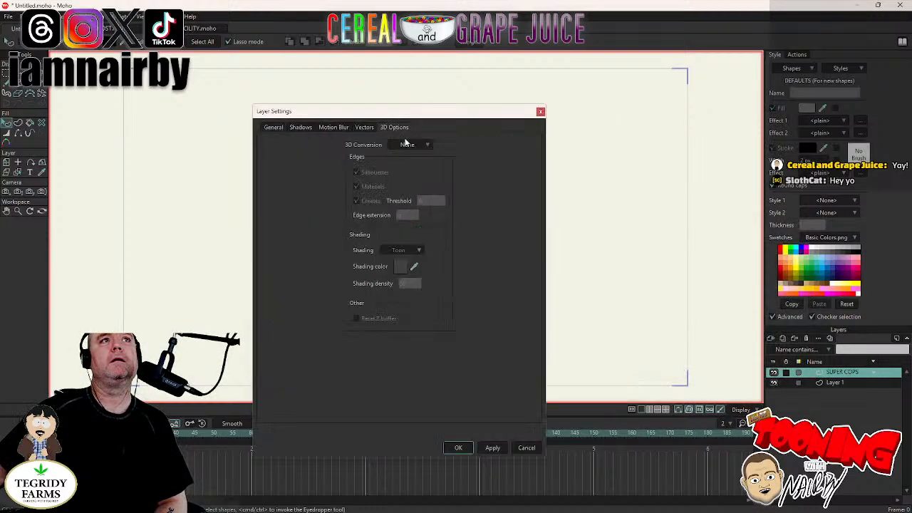
pyautogui.click(410, 144)
pyautogui.click(417, 162)
pyautogui.moveTo(421, 119); pyautogui.dragTo(708, 122)
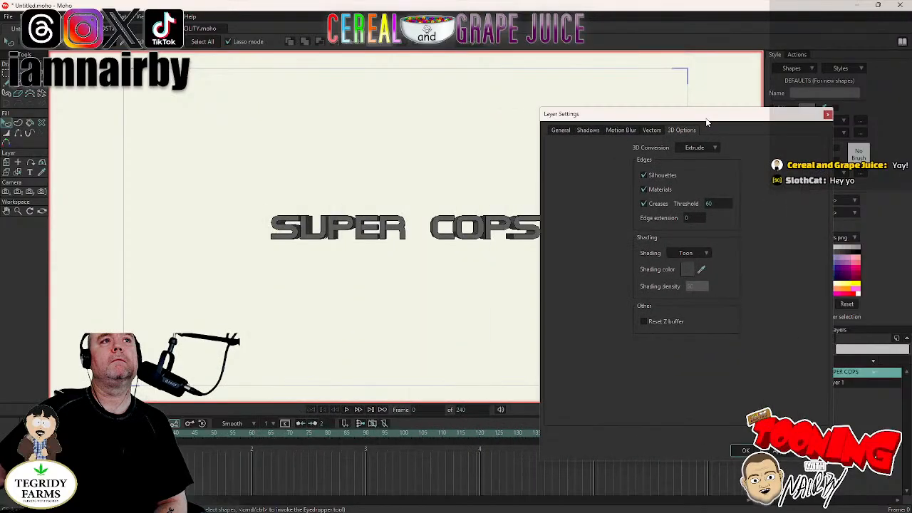
pyautogui.scroll(2, 397, 223)
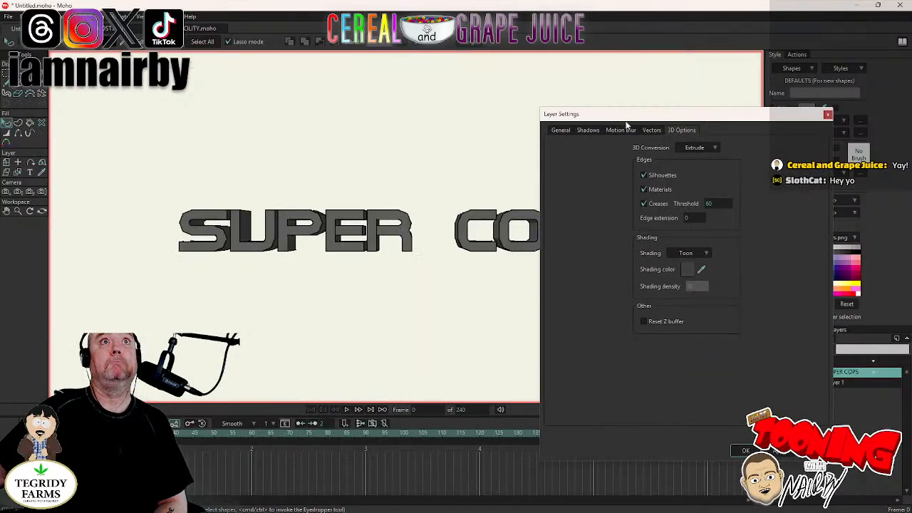
pyautogui.moveTo(715, 117); pyautogui.dragTo(833, 87)
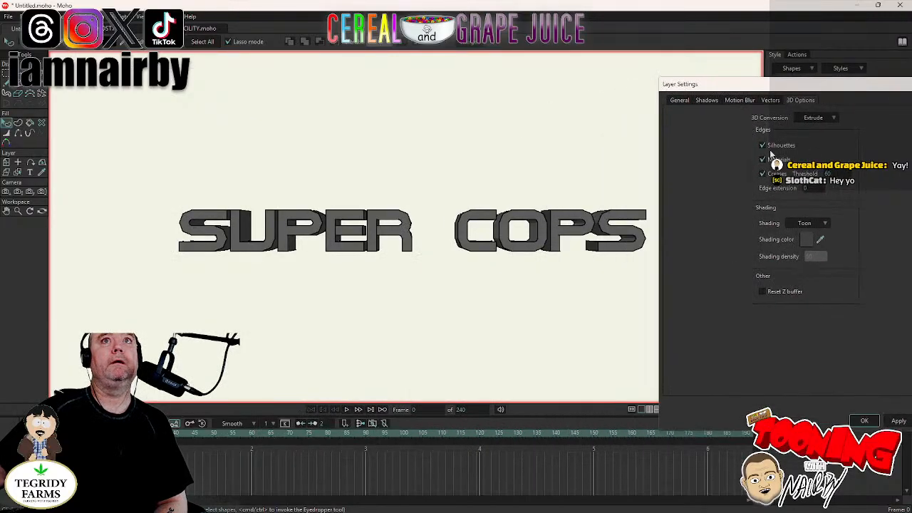
# Turn off the silhouette, material and crease edges of the extruded title and set its shading to Smooth.
pyautogui.click(762, 145)
pyautogui.click(763, 159)
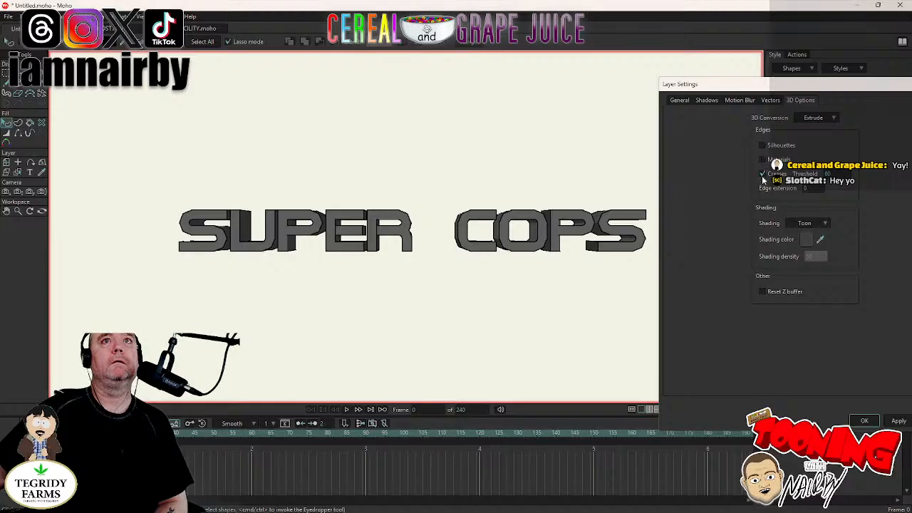
pyautogui.click(762, 175)
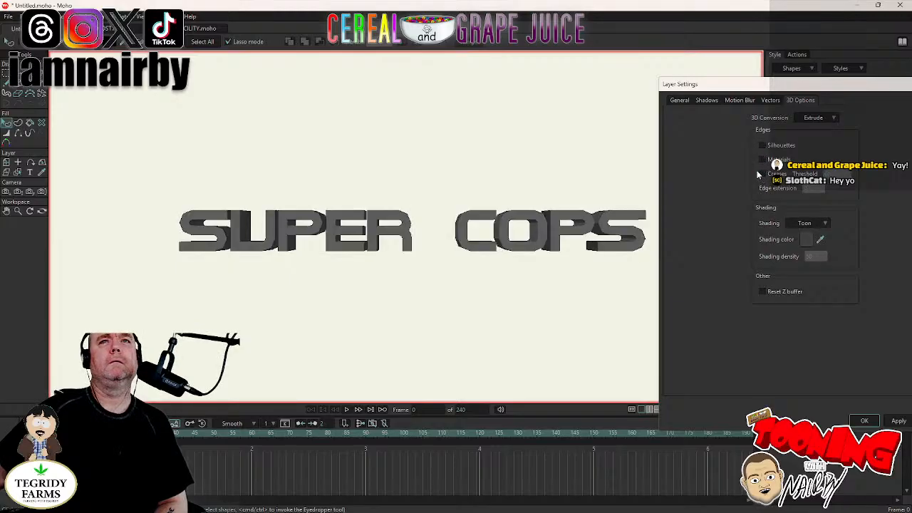
pyautogui.click(809, 223)
pyautogui.click(818, 242)
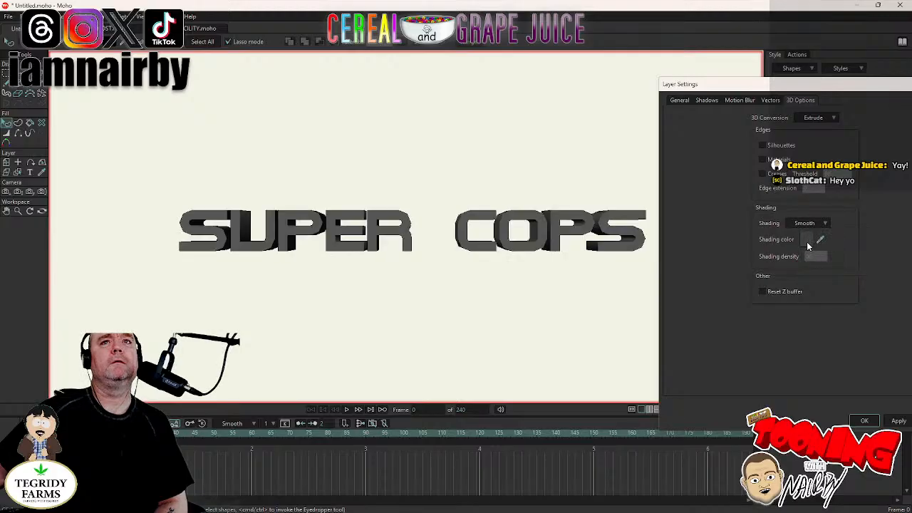
pyautogui.click(865, 420)
# Render a preview of the extruded, smooth-shaded title in the full frame and close it.
pyautogui.scroll(-3, 471, 207)
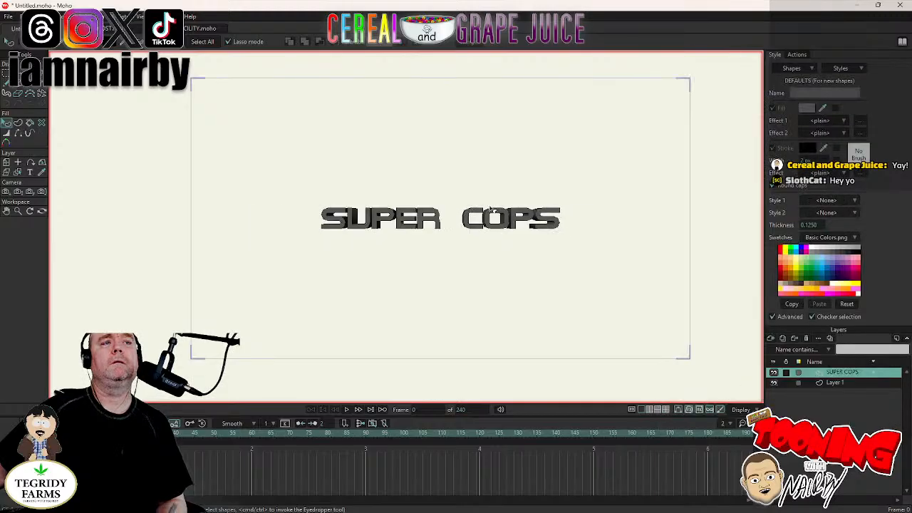
pyautogui.hotkey('ctrl', 'r')
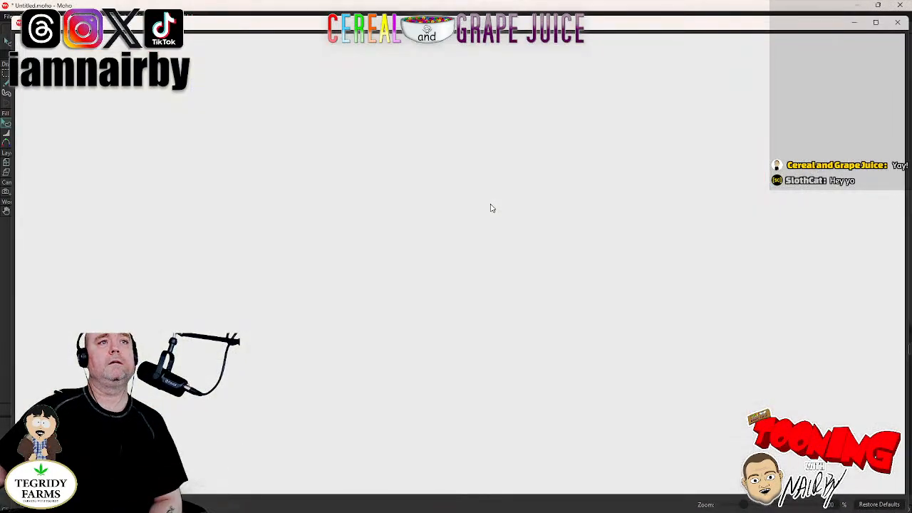
pyautogui.click(897, 25)
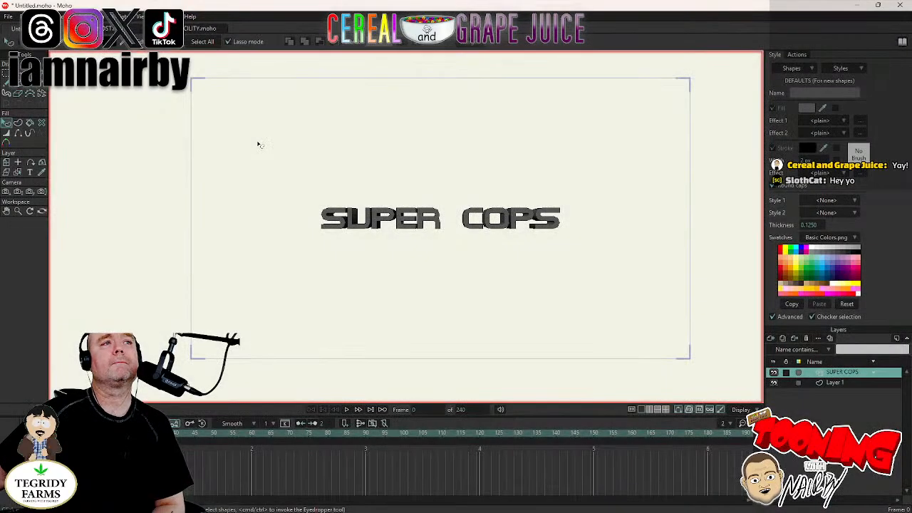
# Try tilting the extruded SUPER COPS layer in 3D to several angles with the layer rotation tool.
pyautogui.hotkey('ctrl', 'a')
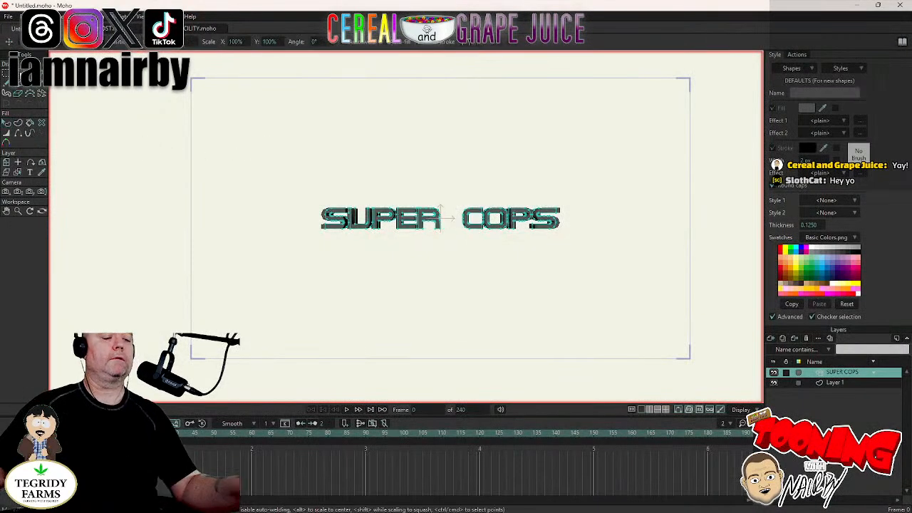
pyautogui.press('t')
pyautogui.click(42, 163)
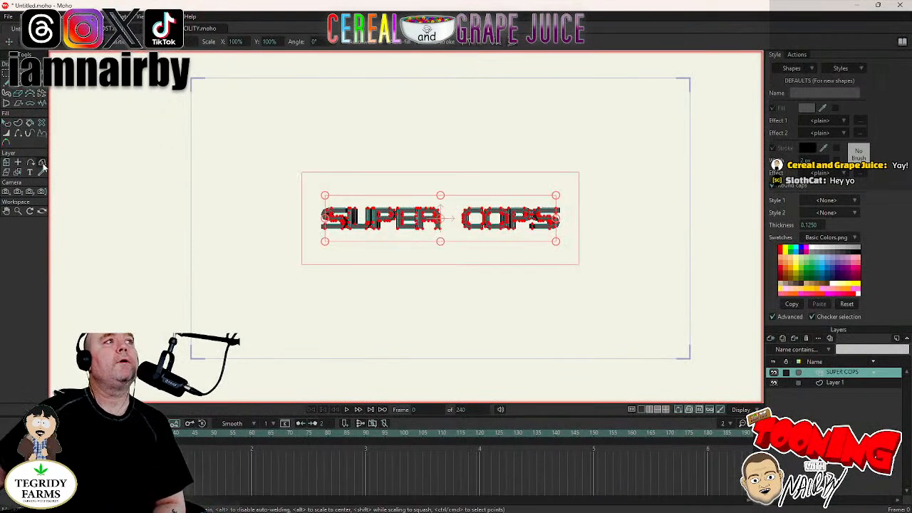
pyautogui.moveTo(306, 255); pyautogui.dragTo(262, 242)
pyautogui.scroll(3, 444, 249)
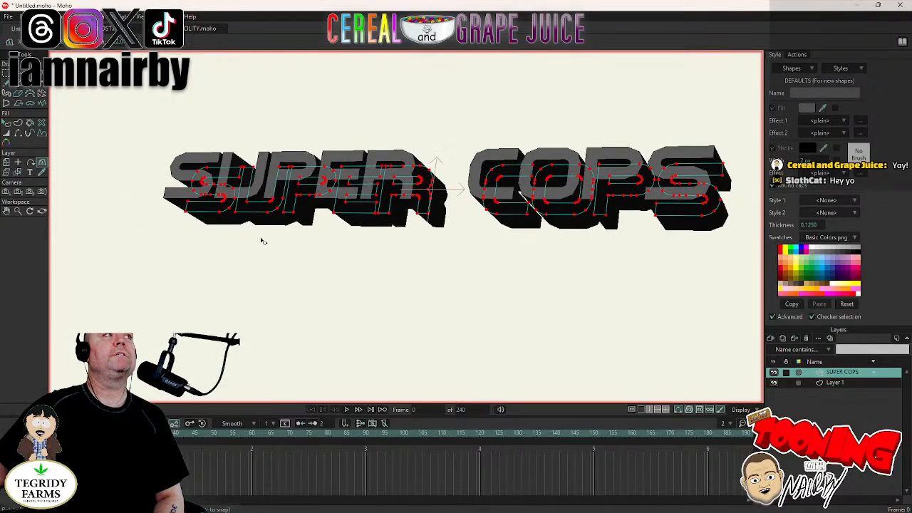
pyautogui.moveTo(262, 242); pyautogui.dragTo(444, 257)
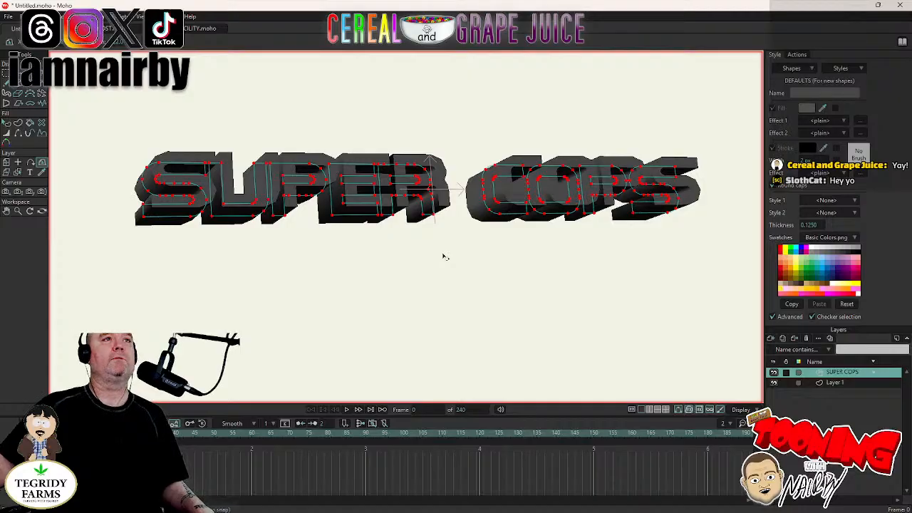
pyautogui.moveTo(444, 257); pyautogui.dragTo(283, 245)
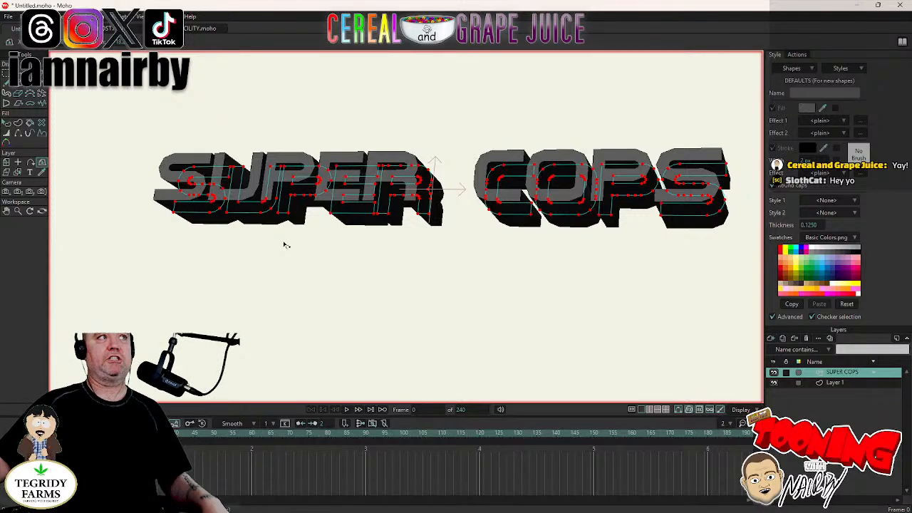
pyautogui.hotkey('ctrl', 'r')
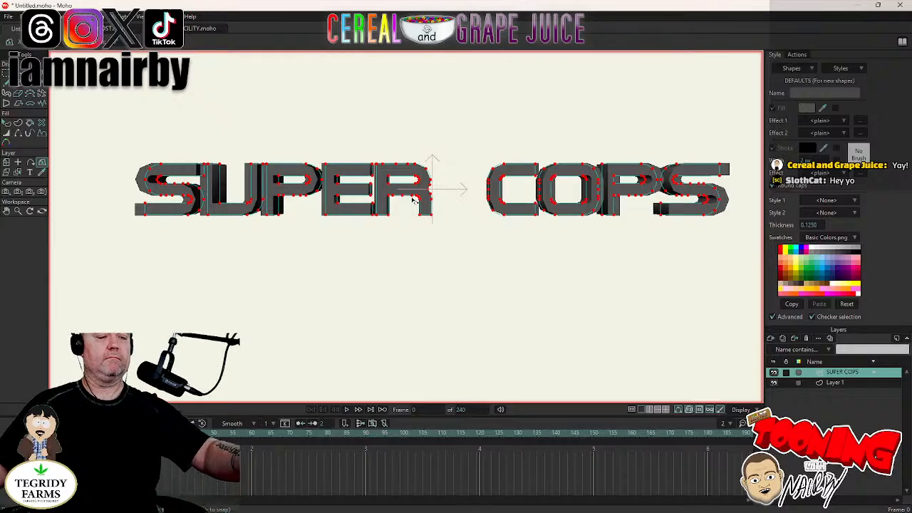
# Render a preview of the front-facing SUPER COPS title and close it.
pyautogui.hotkey('ctrl', 'r')
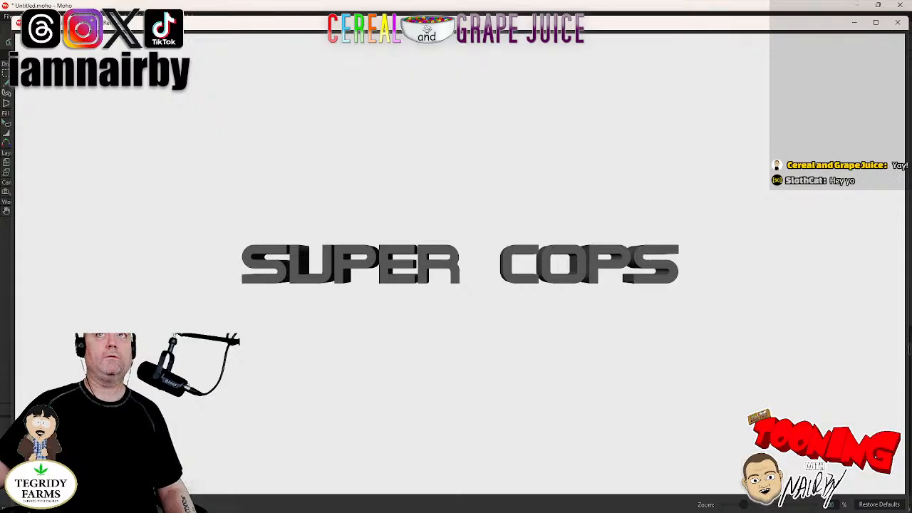
pyautogui.click(899, 23)
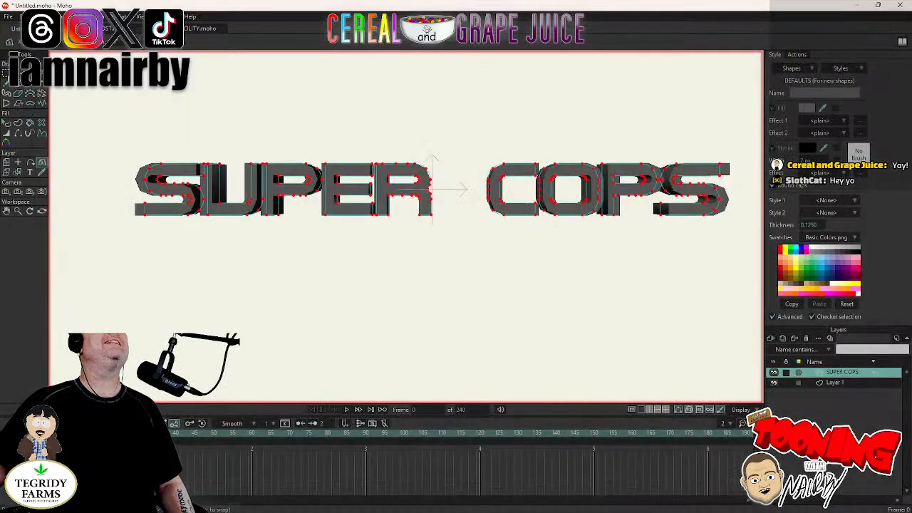
# Select all points of the word COPS and move it against the end of the word SUPER.
pyautogui.click(7, 79)
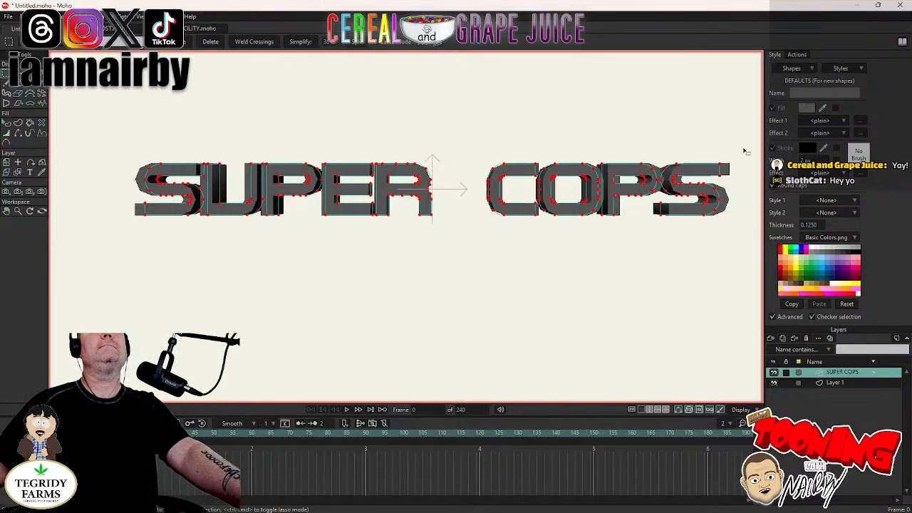
pyautogui.moveTo(745, 150); pyautogui.dragTo(477, 255)
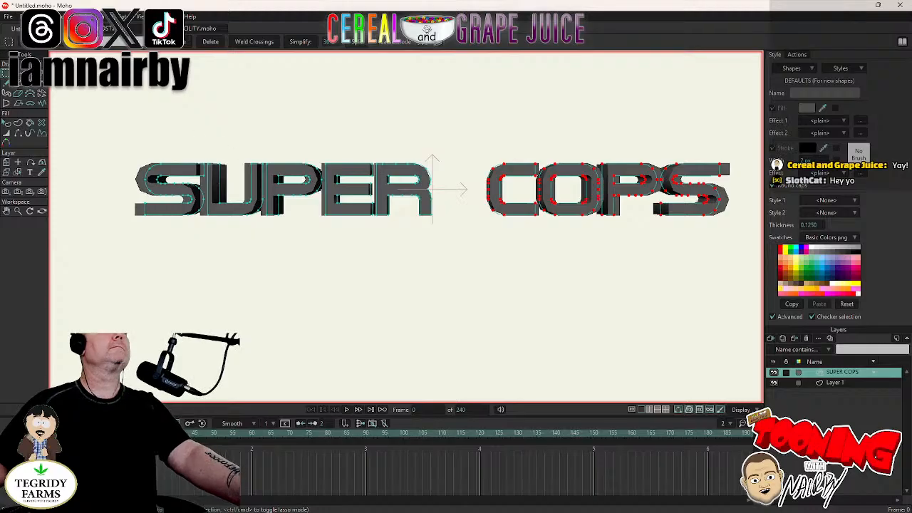
pyautogui.press('t')
pyautogui.moveTo(634, 281); pyautogui.dragTo(610, 298)
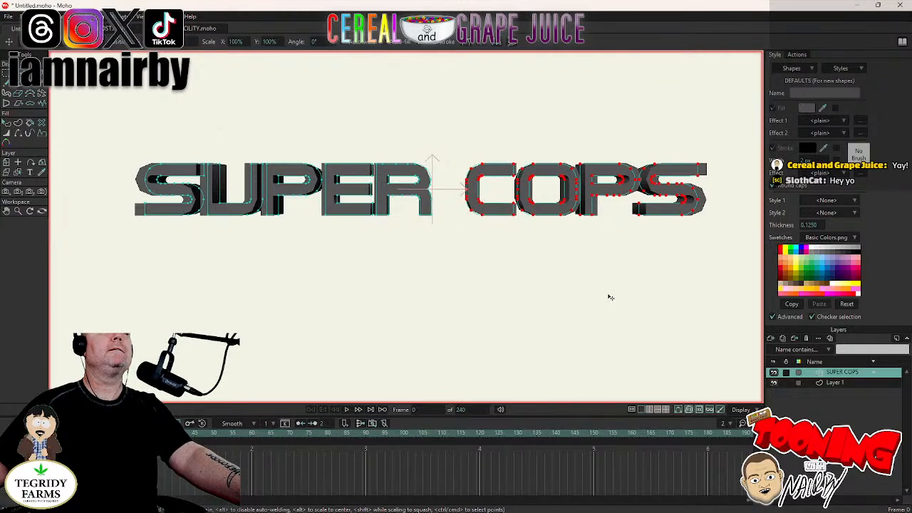
pyautogui.moveTo(610, 298); pyautogui.dragTo(610, 297)
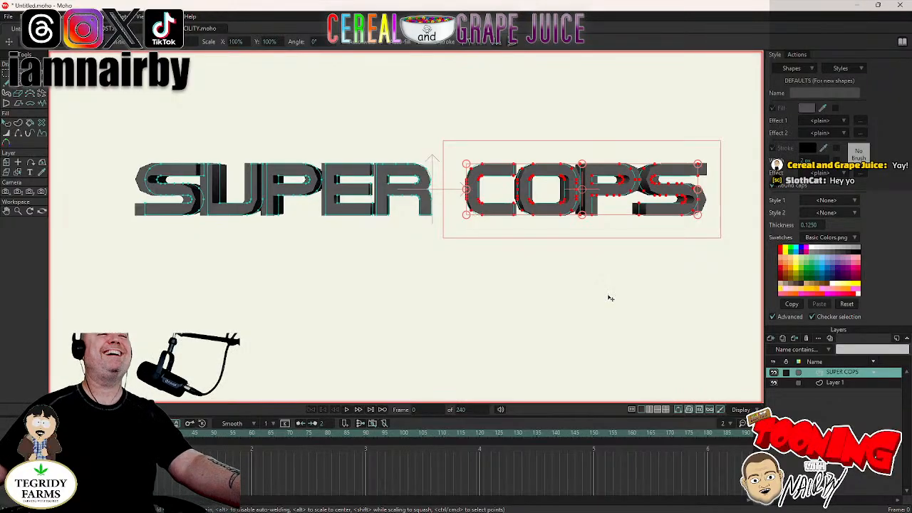
pyautogui.moveTo(611, 298); pyautogui.dragTo(573, 299)
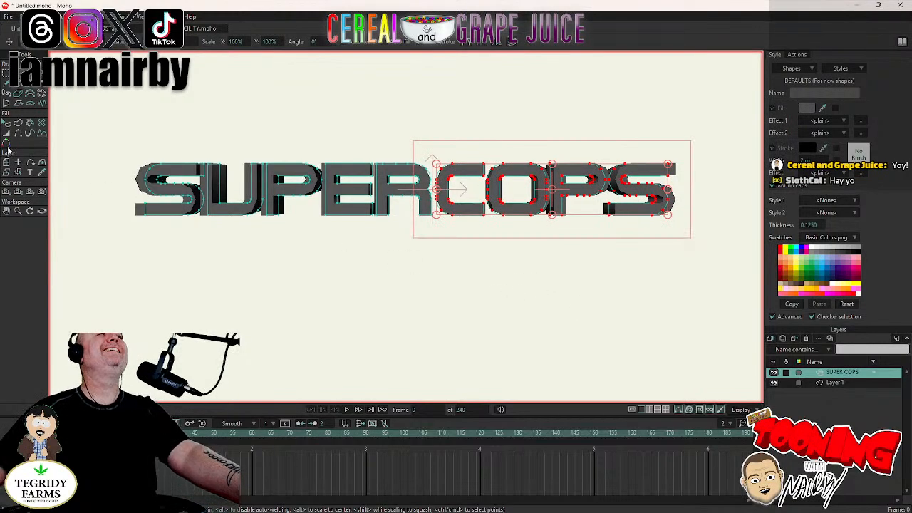
# Stretch the first S of SUPER upward so it stands taller than the other letters.
pyautogui.click(6, 74)
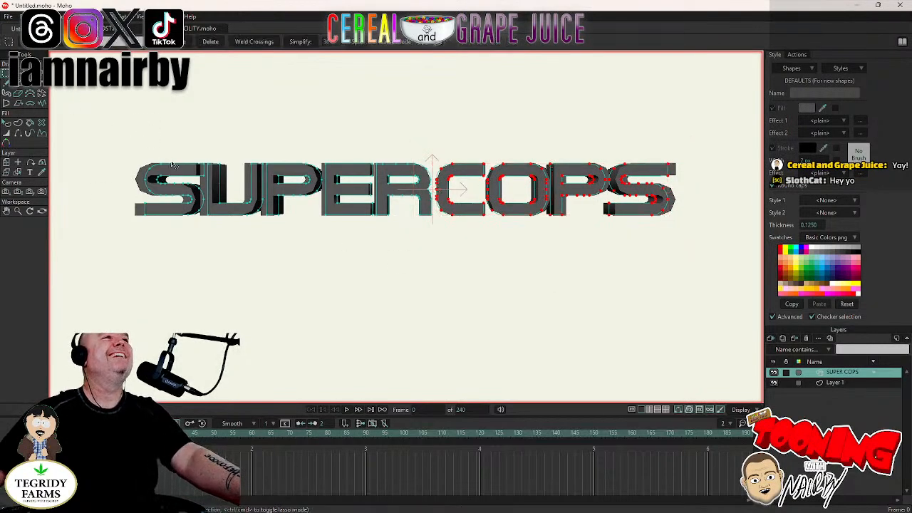
pyautogui.scroll(3, 172, 164)
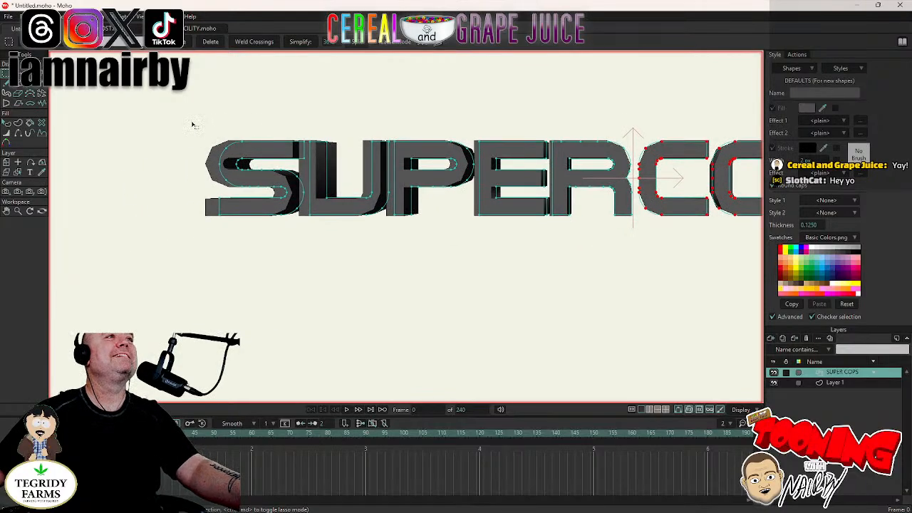
pyautogui.moveTo(188, 118); pyautogui.dragTo(305, 236)
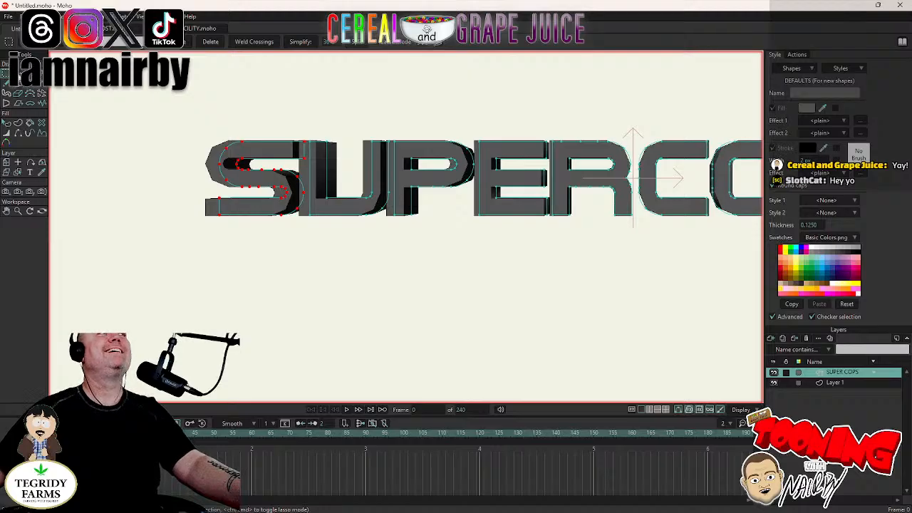
pyautogui.press('t')
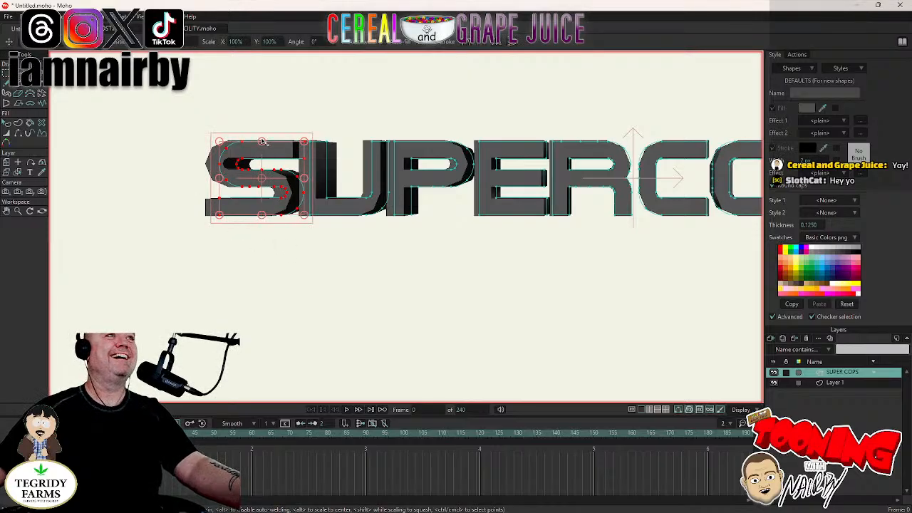
pyautogui.moveTo(262, 141); pyautogui.dragTo(263, 84)
pyautogui.scroll(-1, 525, 112)
pyautogui.moveTo(525, 113); pyautogui.dragTo(396, 134)
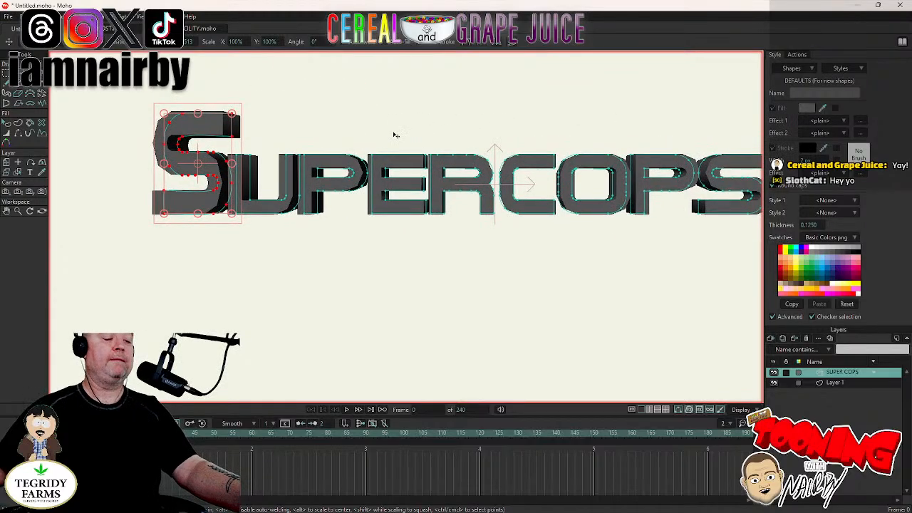
# Undo the upward stretch of the first S in SUPER.
pyautogui.hotkey('ctrl', 'z')
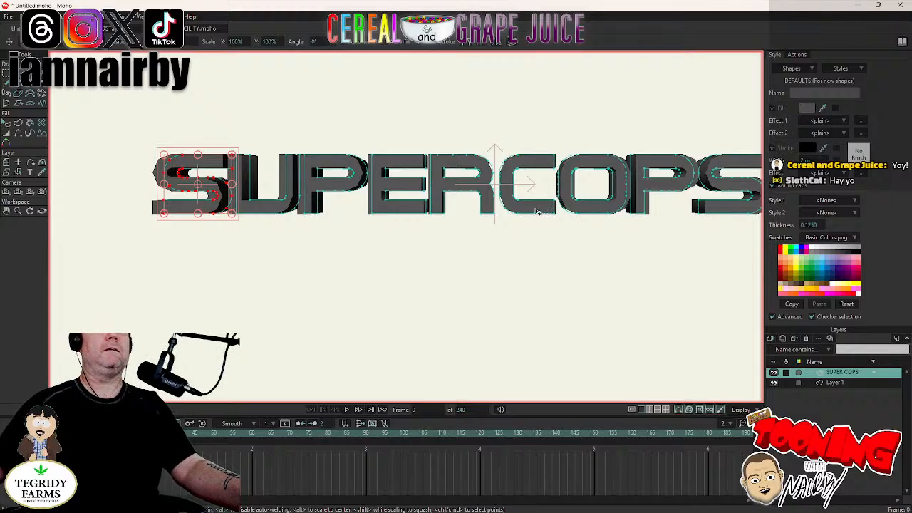
pyautogui.keyDown('shift'); pyautogui.click(538, 212); pyautogui.keyUp('shift')
pyautogui.hotkey('ctrl', 'z')
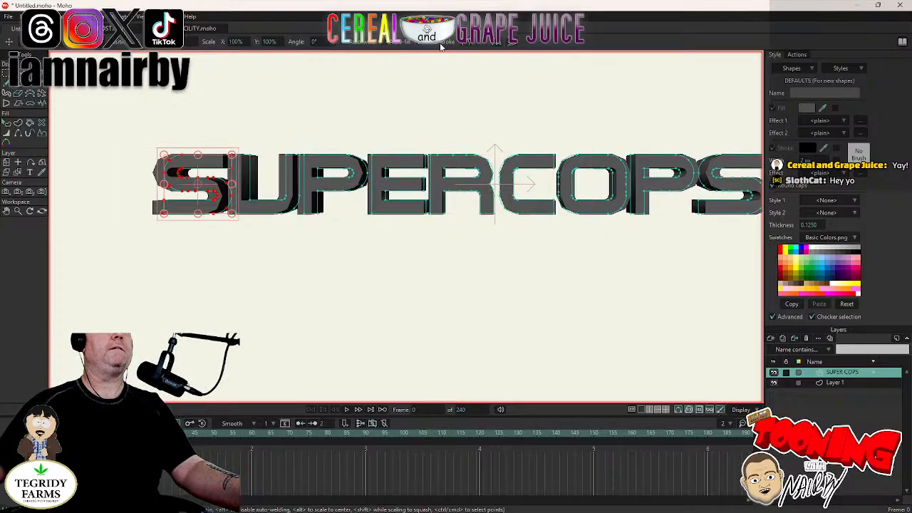
# Lasso the points of the first S and the C together, stretch both letters upward above the others, and preview the render.
pyautogui.click(7, 74)
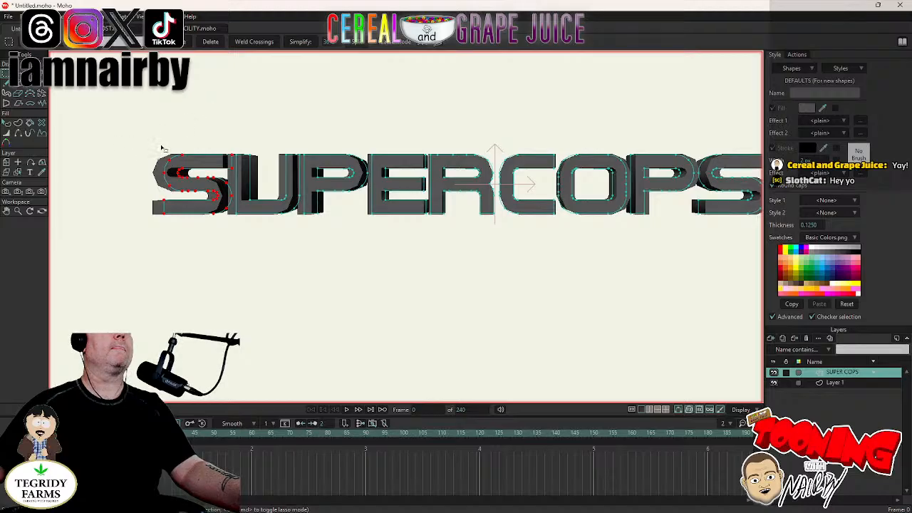
pyautogui.click(139, 252)
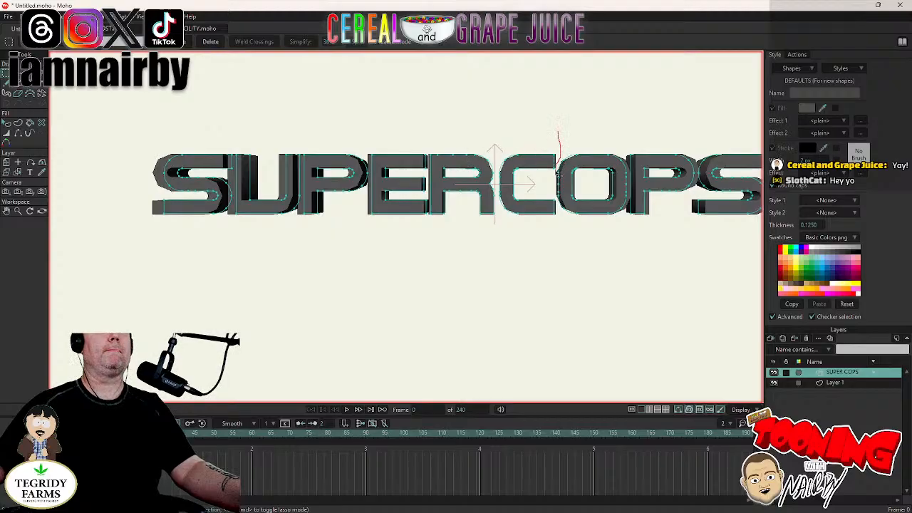
pyautogui.moveTo(558, 173); pyautogui.dragTo(549, 186)
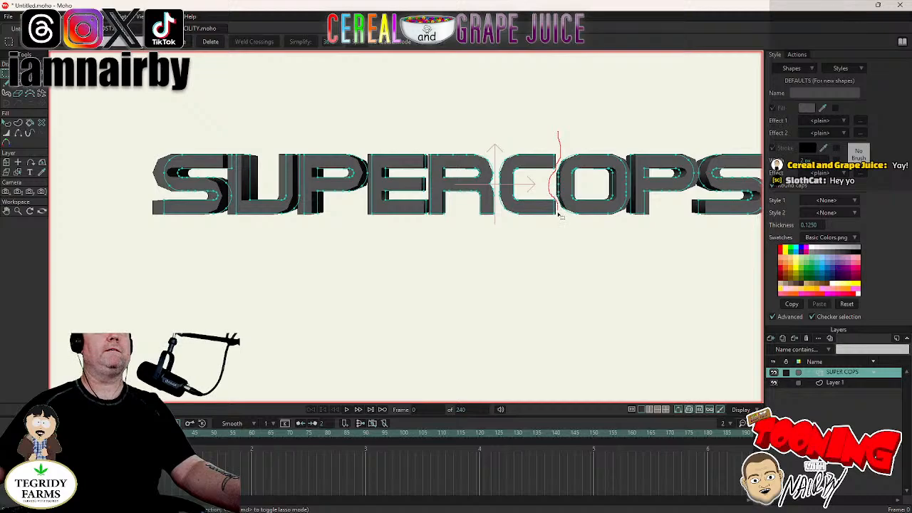
pyautogui.moveTo(558, 225)
pyautogui.mouseDown()
pyautogui.moveTo(181, 244)
pyautogui.moveTo(101, 215)
pyautogui.moveTo(109, 170)
pyautogui.moveTo(147, 134)
pyautogui.moveTo(221, 133)
pyautogui.mouseUp()
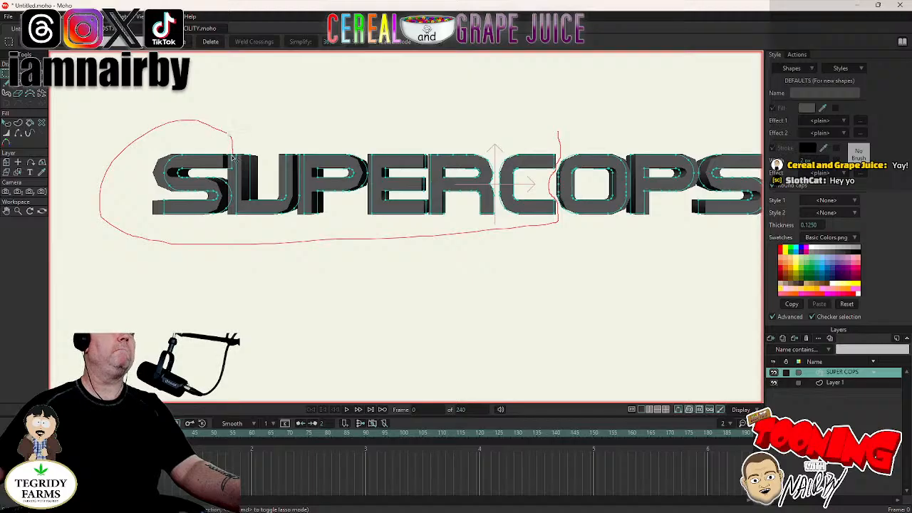
pyautogui.moveTo(234, 162)
pyautogui.mouseDown()
pyautogui.moveTo(230, 221)
pyautogui.moveTo(253, 230)
pyautogui.moveTo(503, 226)
pyautogui.moveTo(499, 201)
pyautogui.mouseUp()
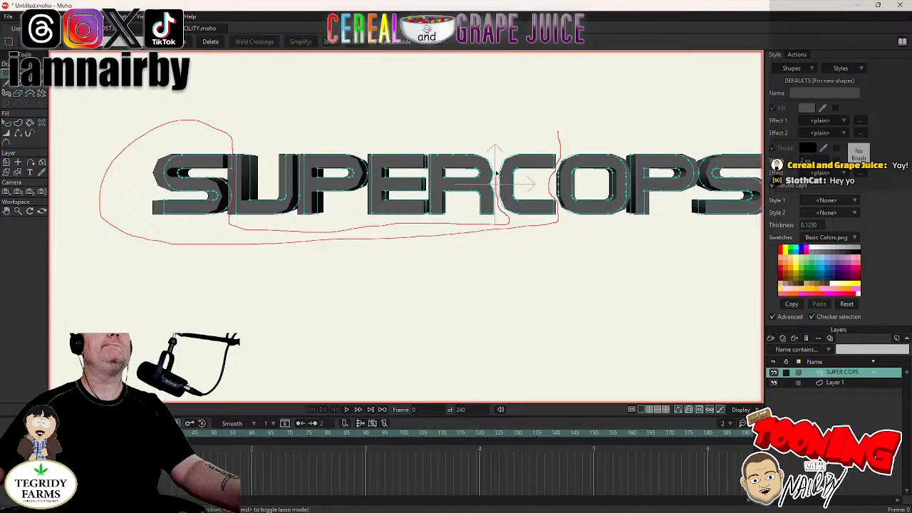
pyautogui.moveTo(497, 161)
pyautogui.mouseDown()
pyautogui.moveTo(524, 143)
pyautogui.moveTo(558, 142)
pyautogui.mouseUp()
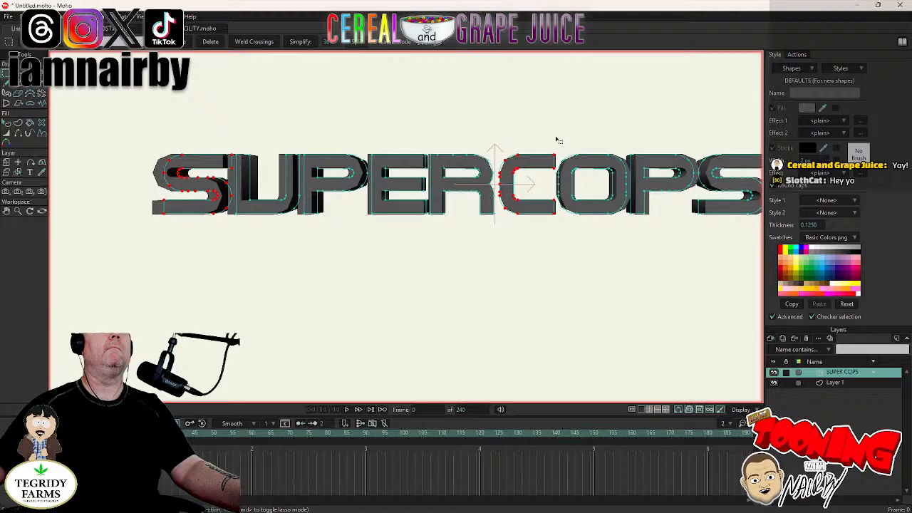
pyautogui.click(21, 90)
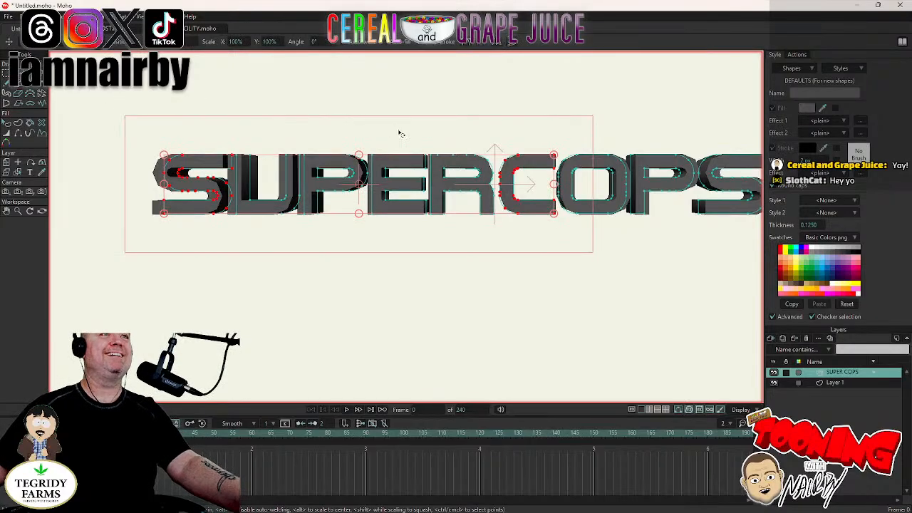
pyautogui.click(360, 156)
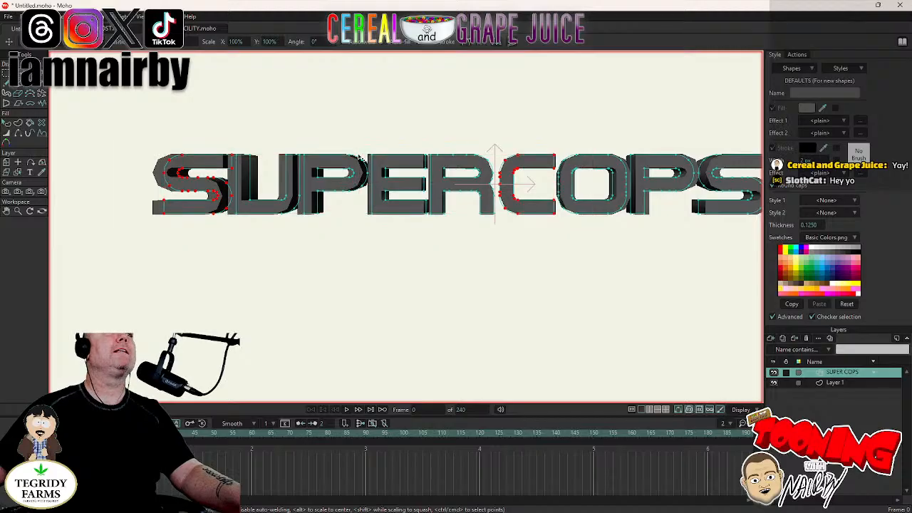
pyautogui.moveTo(360, 157); pyautogui.dragTo(370, 121)
pyautogui.hotkey('ctrl', 'z')
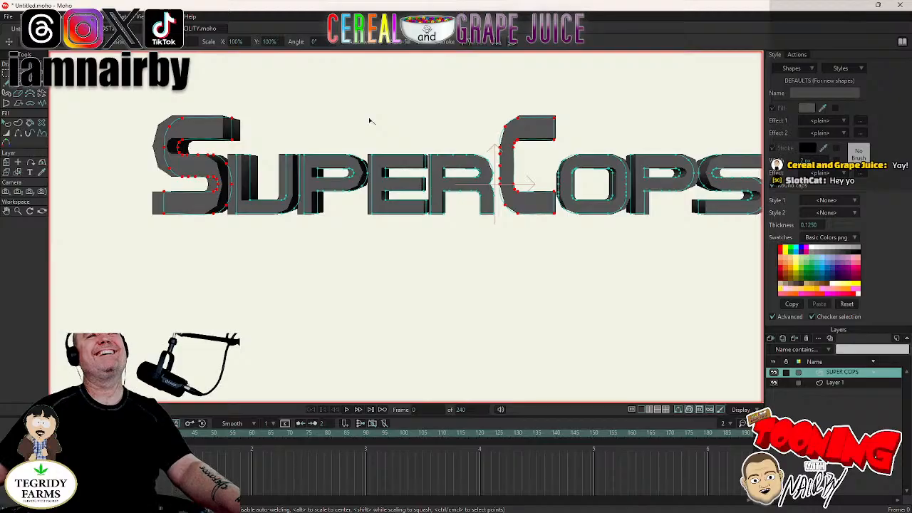
pyautogui.moveTo(370, 121); pyautogui.dragTo(371, 121)
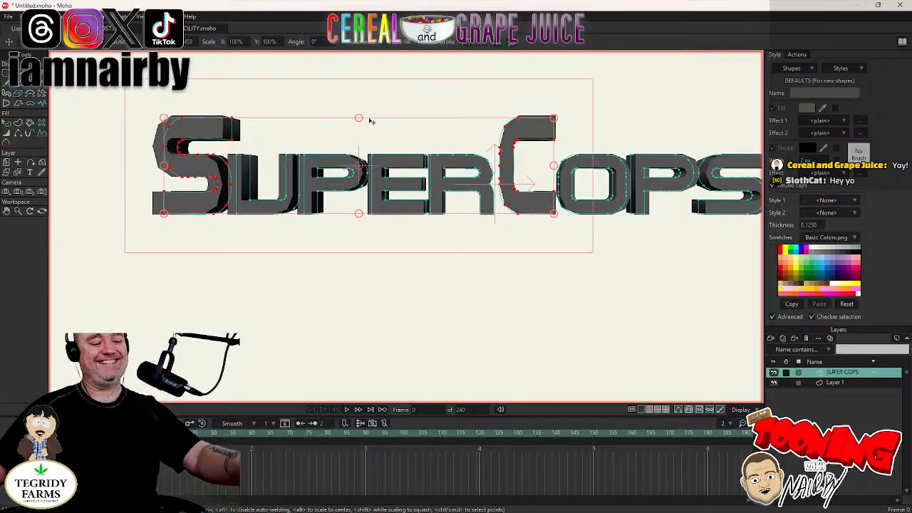
pyautogui.hotkey('ctrl', 'r')
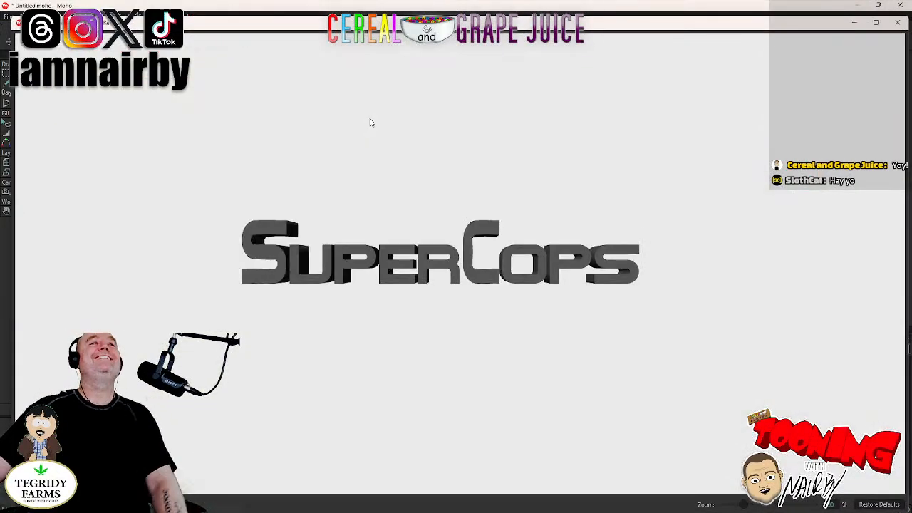
pyautogui.click(900, 23)
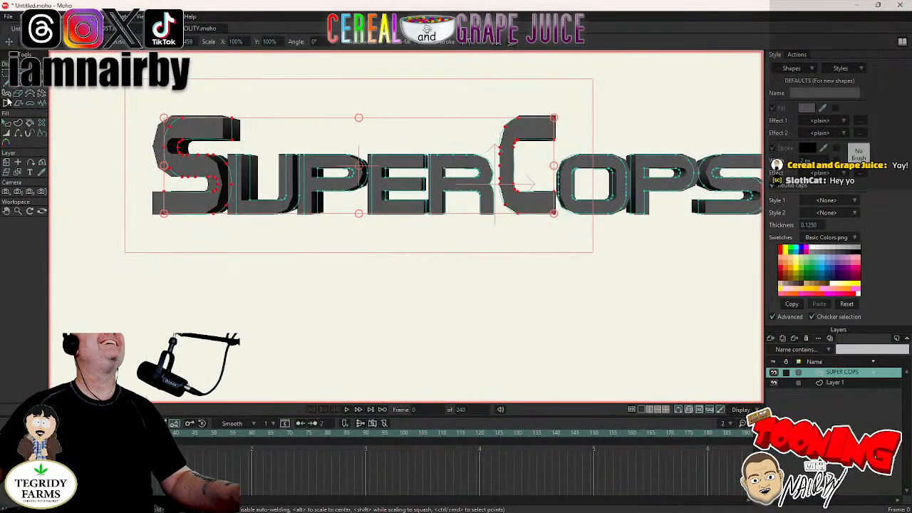
# Select all points of the SUPER COPS title and center them on the layer origin.
pyautogui.hotkey('ctrl', 'a')
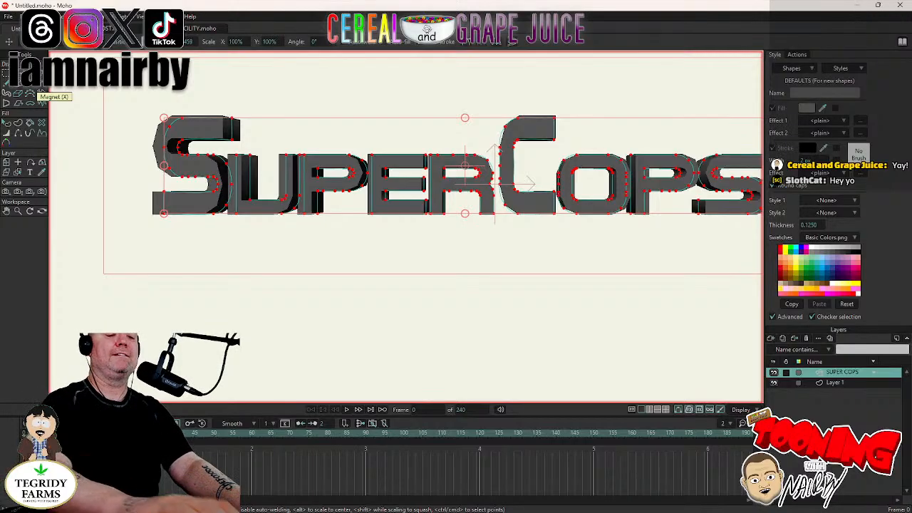
pyautogui.hotkey('ctrl', 'h')
pyautogui.hotkey('ctrl', 'shift', 'h')
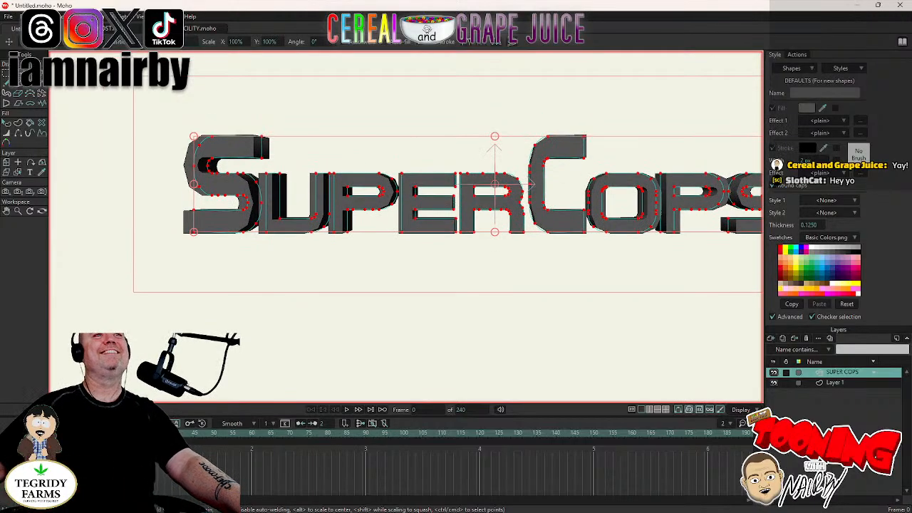
pyautogui.moveTo(196, 40); pyautogui.dragTo(233, 108)
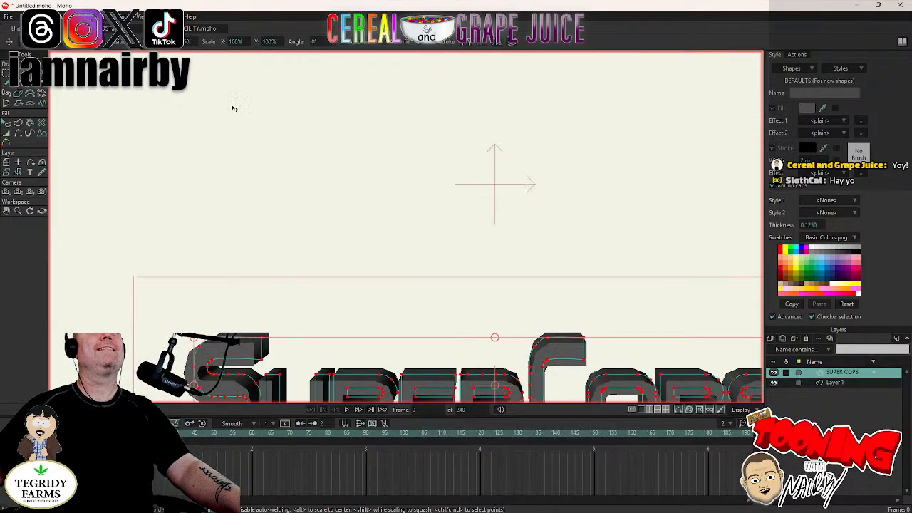
pyautogui.scroll(-3, 305, 133)
pyautogui.scroll(2, 244, 126)
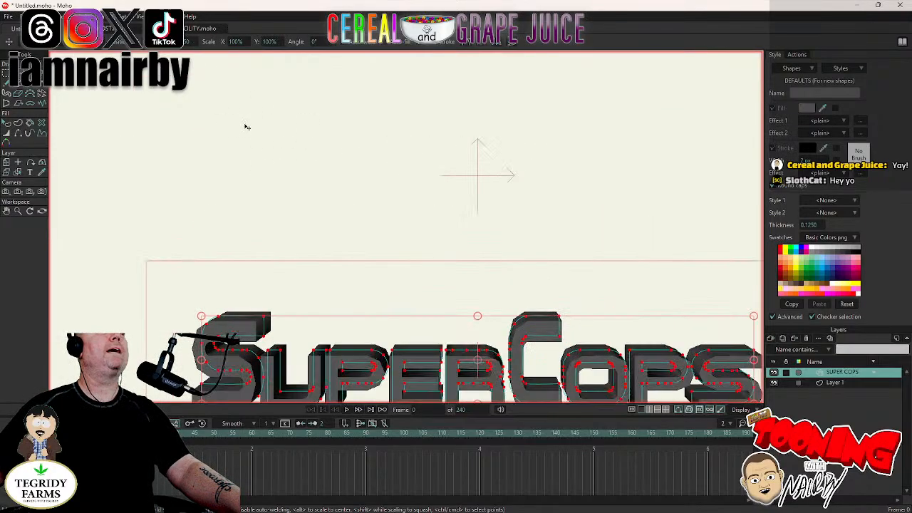
pyautogui.scroll(-3, 248, 129)
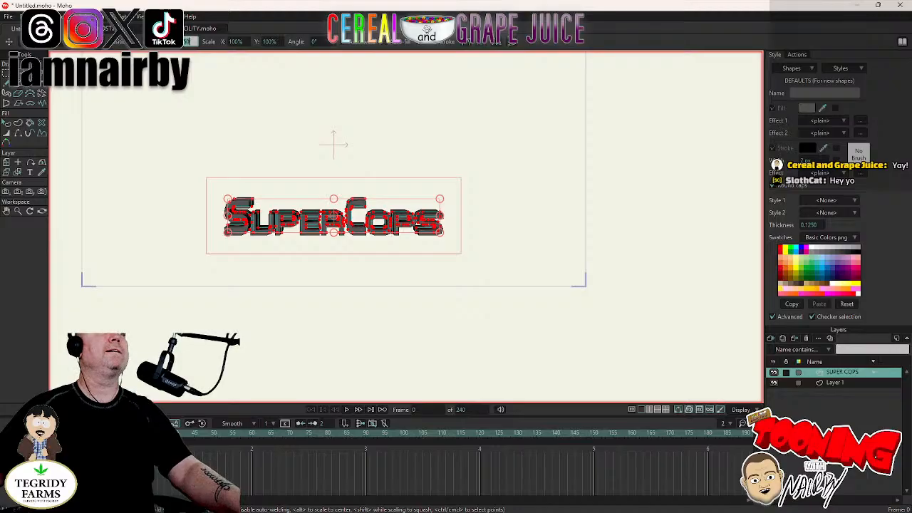
pyautogui.press('Return')
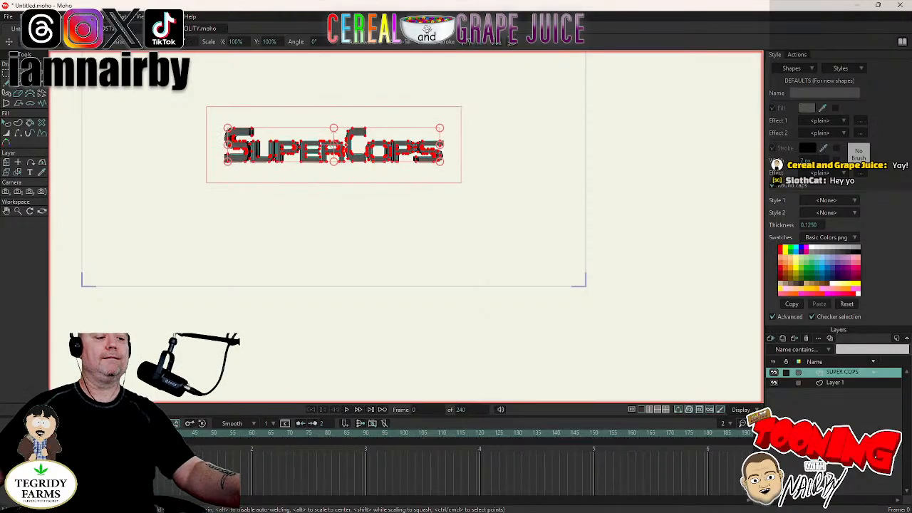
# Save the project as SUPER COPS TITLE and render a preview of the centered title.
pyautogui.hotkey('ctrl', 's')
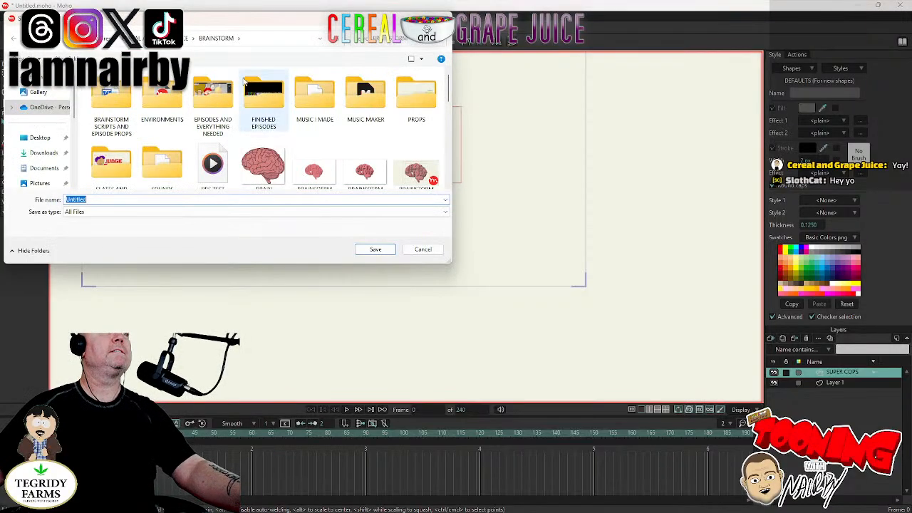
pyautogui.press('Escape')
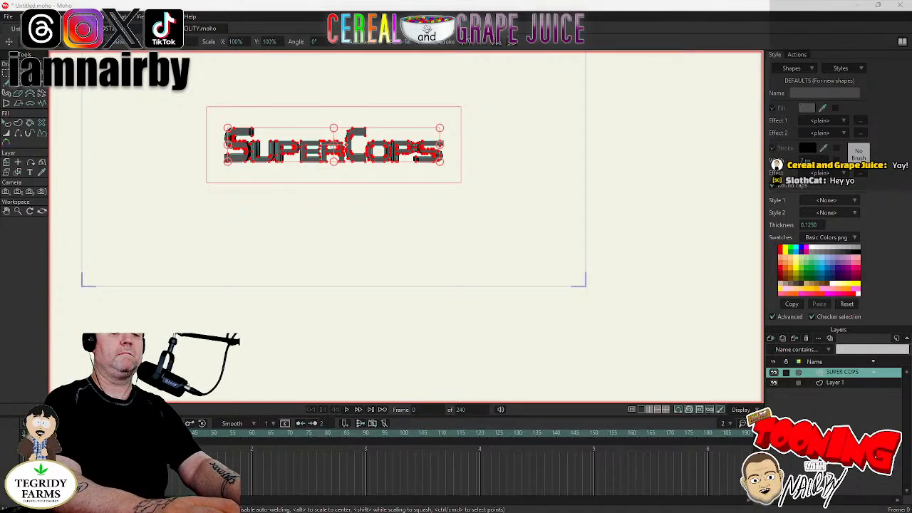
pyautogui.press('Return')
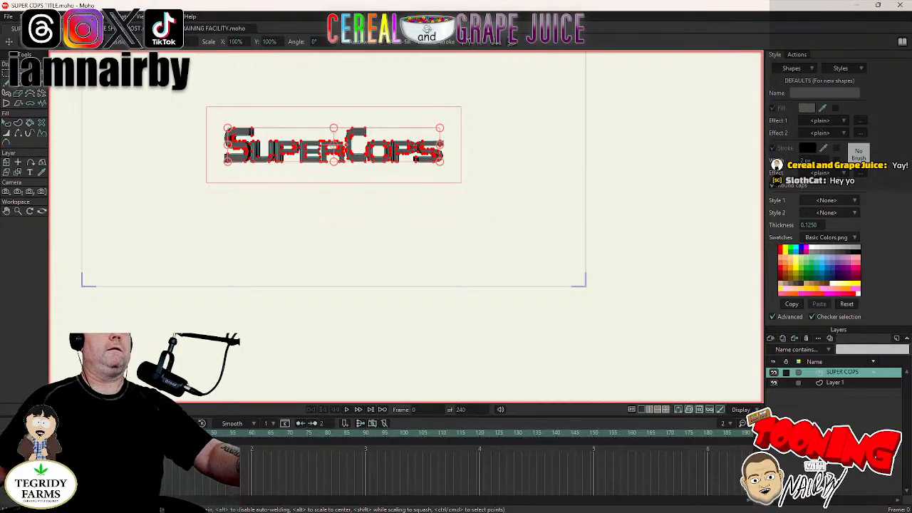
pyautogui.hotkey('ctrl', 'r')
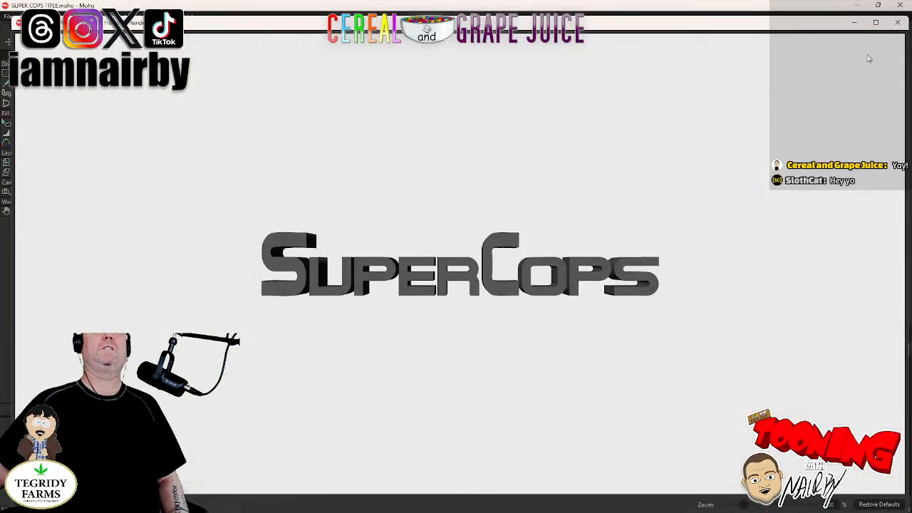
pyautogui.click(898, 22)
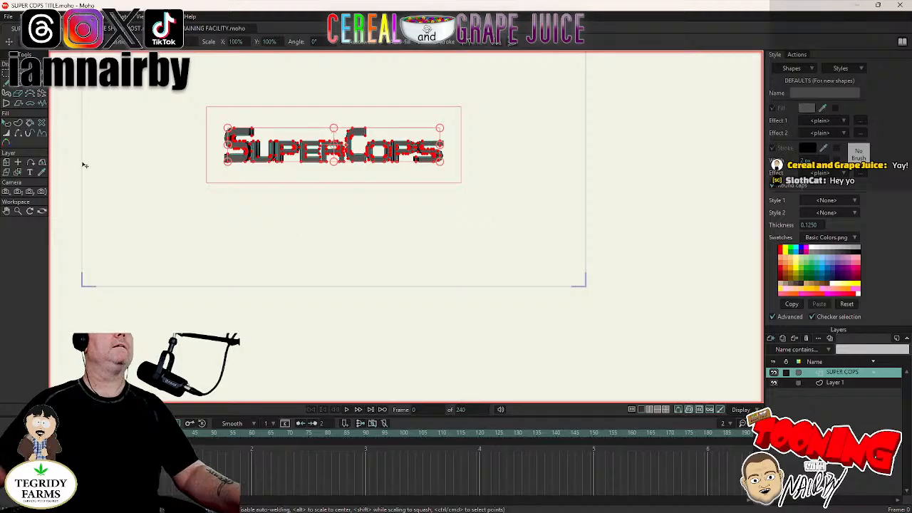
# Select the extruded title shape and change its fill to bright blue, hex 0036FE.
pyautogui.press('q')
pyautogui.scroll(3, 287, 151)
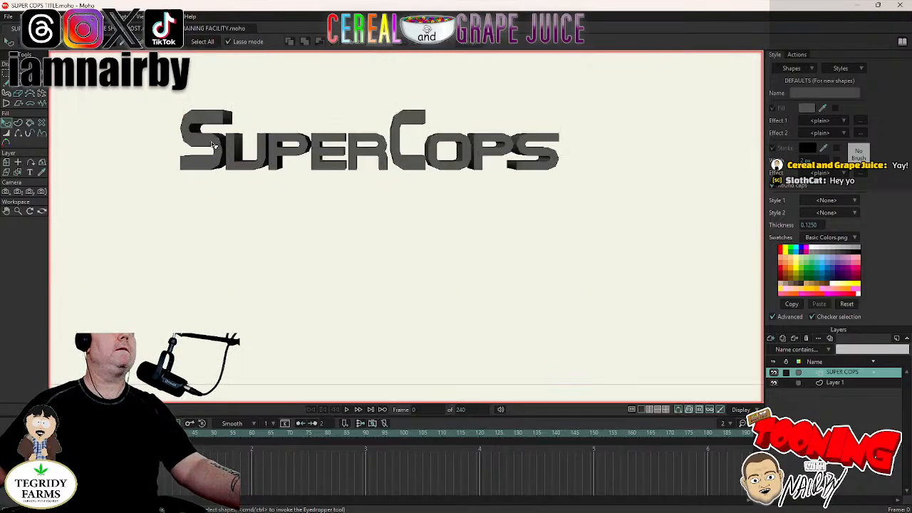
pyautogui.click(216, 145)
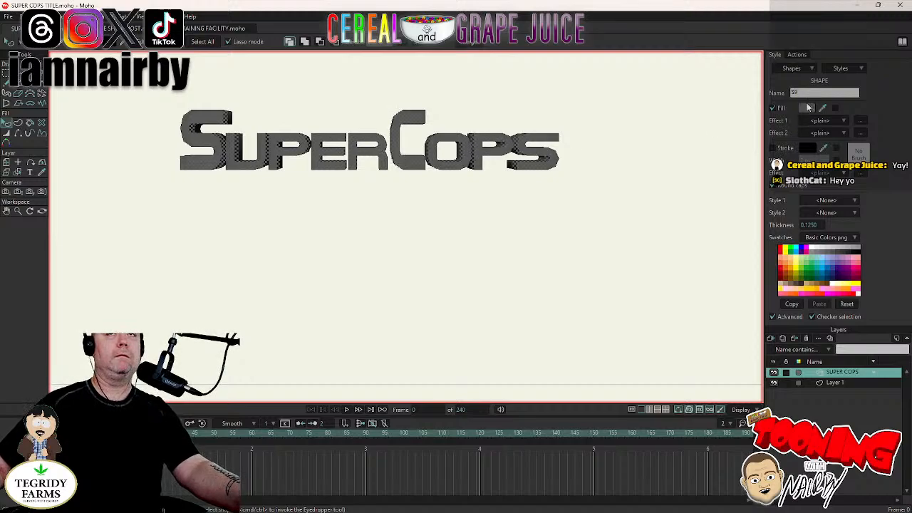
pyautogui.click(807, 107)
pyautogui.moveTo(690, 282); pyautogui.dragTo(685, 460)
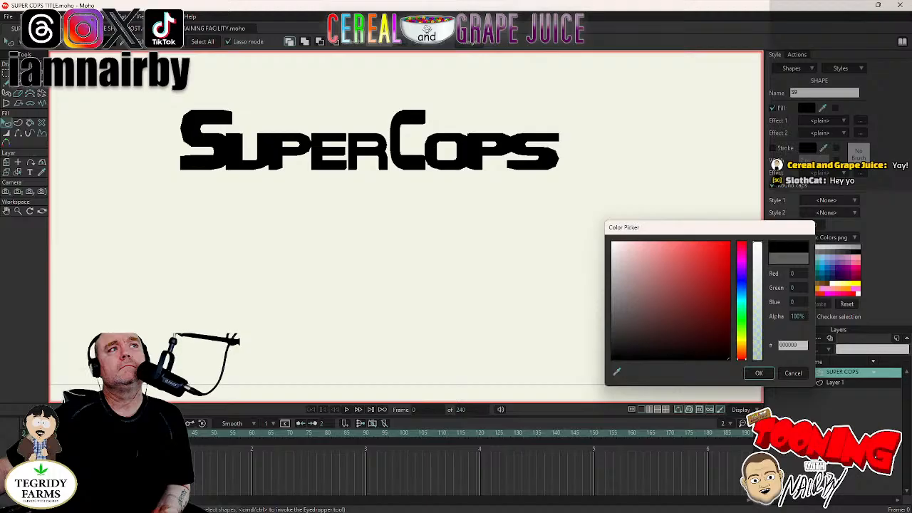
pyautogui.moveTo(574, 362); pyautogui.dragTo(567, 326)
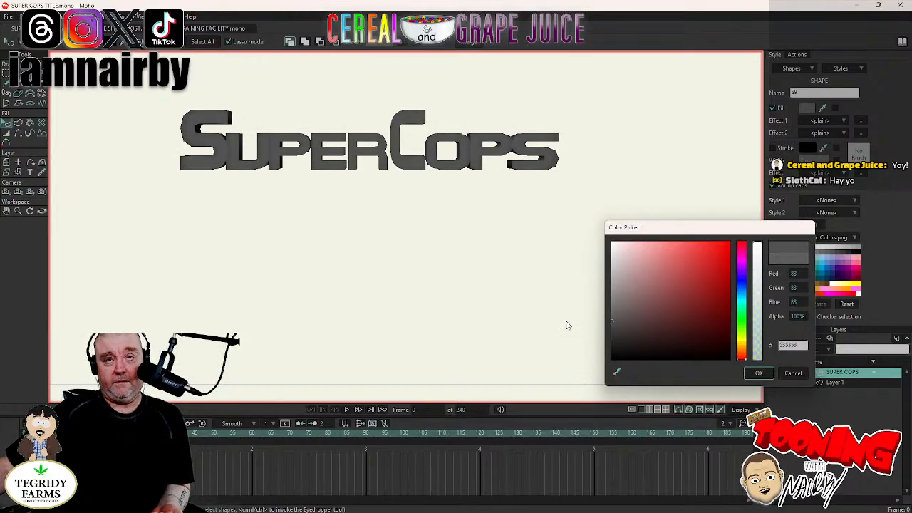
pyautogui.click(743, 281)
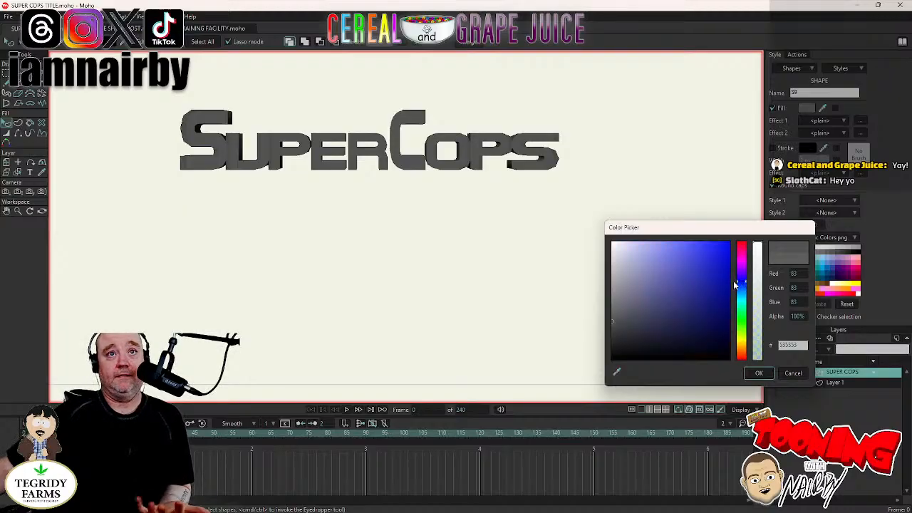
pyautogui.moveTo(699, 295)
pyautogui.mouseDown()
pyautogui.moveTo(743, 296)
pyautogui.moveTo(748, 305)
pyautogui.mouseUp()
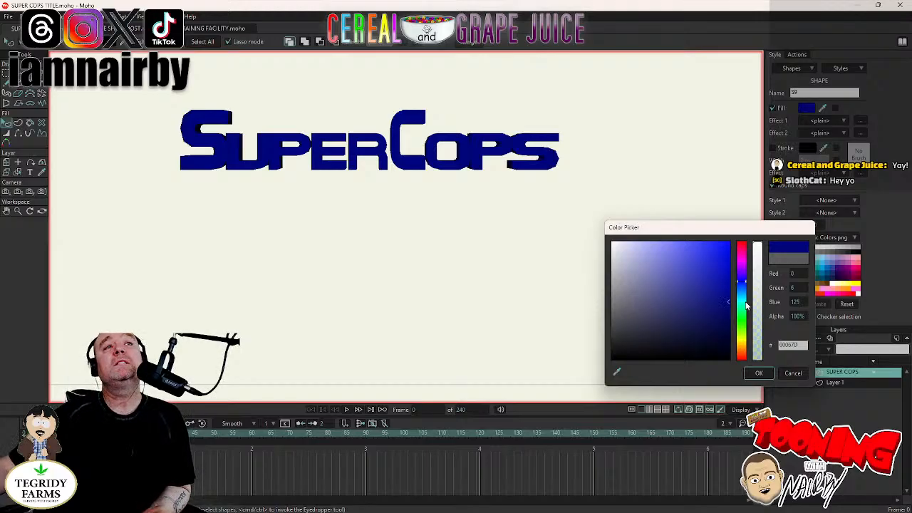
pyautogui.moveTo(747, 305)
pyautogui.mouseDown()
pyautogui.moveTo(747, 315)
pyautogui.moveTo(688, 289)
pyautogui.moveTo(708, 262)
pyautogui.moveTo(703, 236)
pyautogui.moveTo(746, 228)
pyautogui.mouseUp()
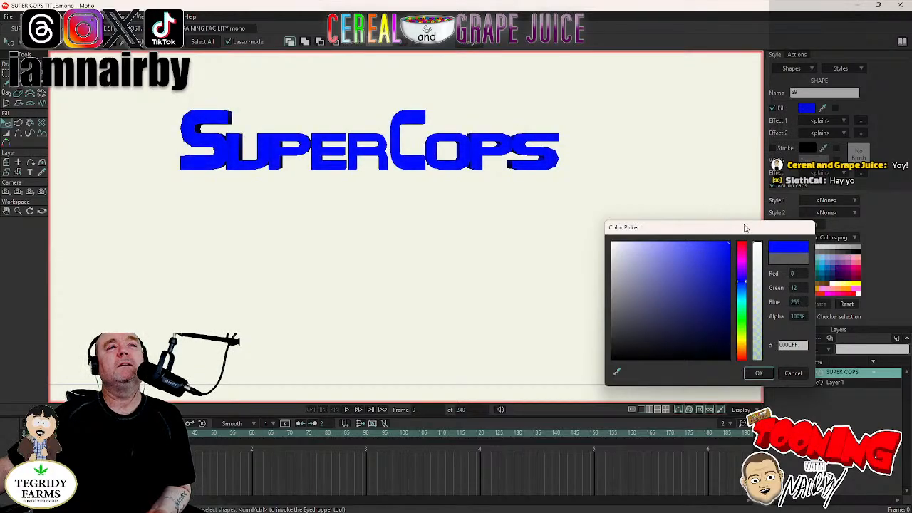
pyautogui.moveTo(744, 284); pyautogui.dragTo(744, 287)
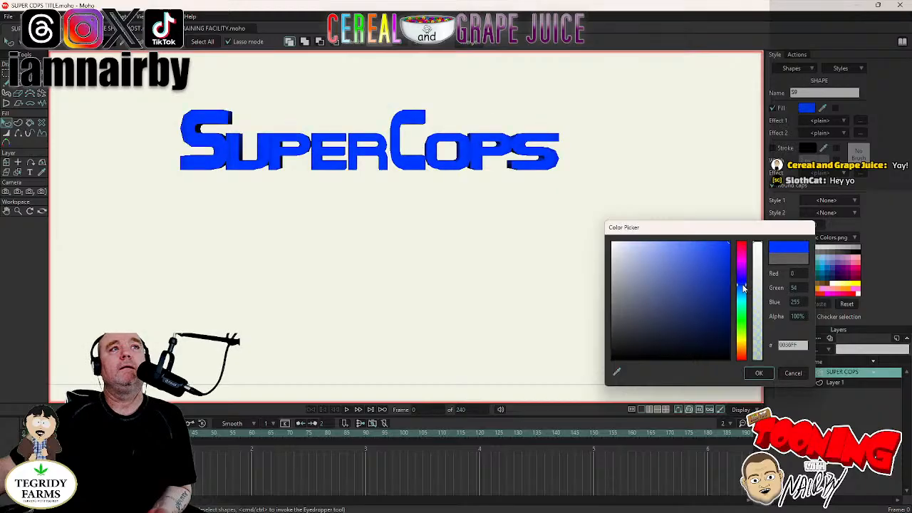
pyautogui.click(726, 245)
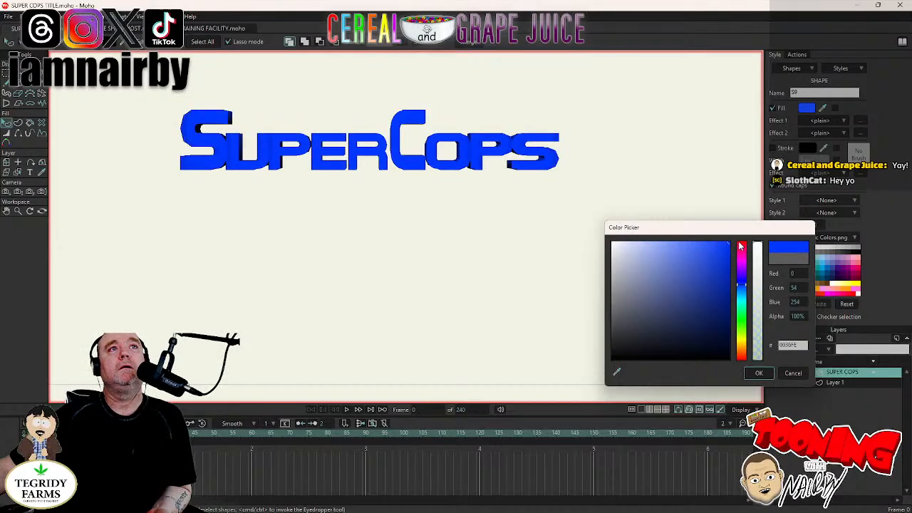
pyautogui.click(759, 373)
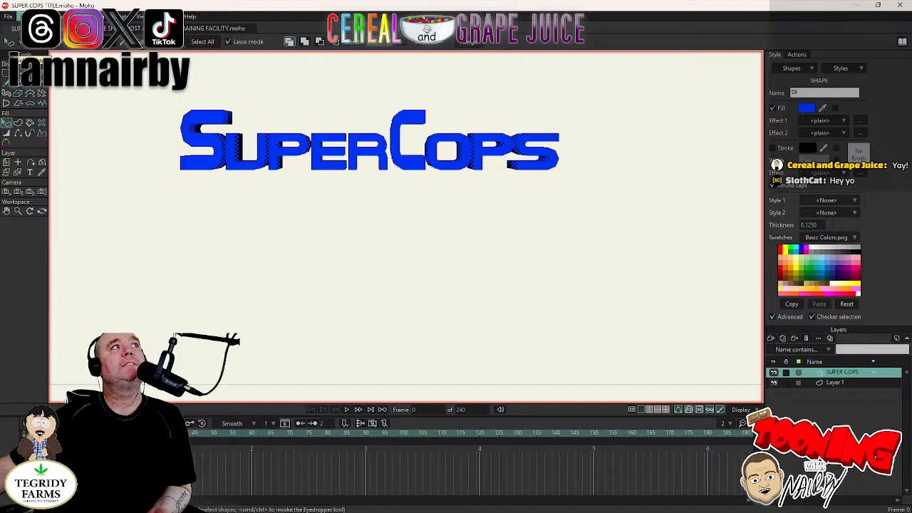
# Deselect the title shape and preview the render of the blue SUPER COPS title.
pyautogui.click(21, 16)
pyautogui.click(47, 138)
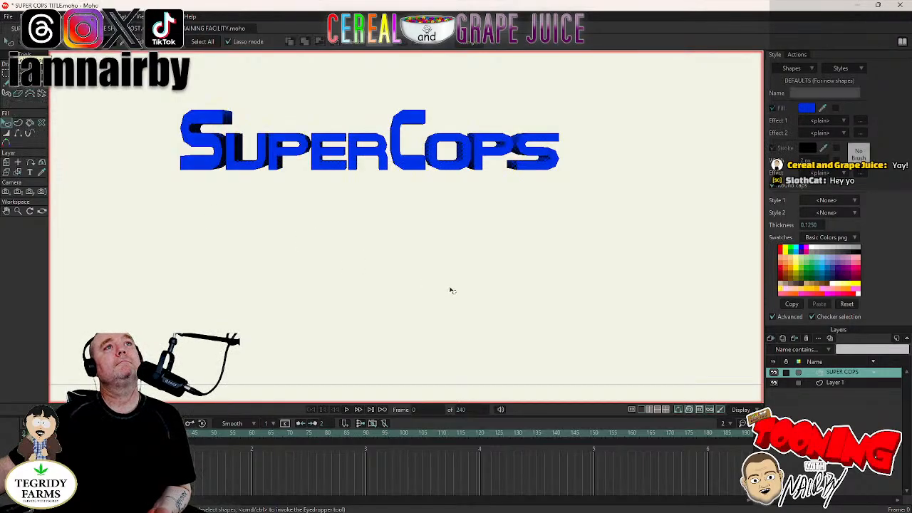
pyautogui.hotkey('ctrl', 'r')
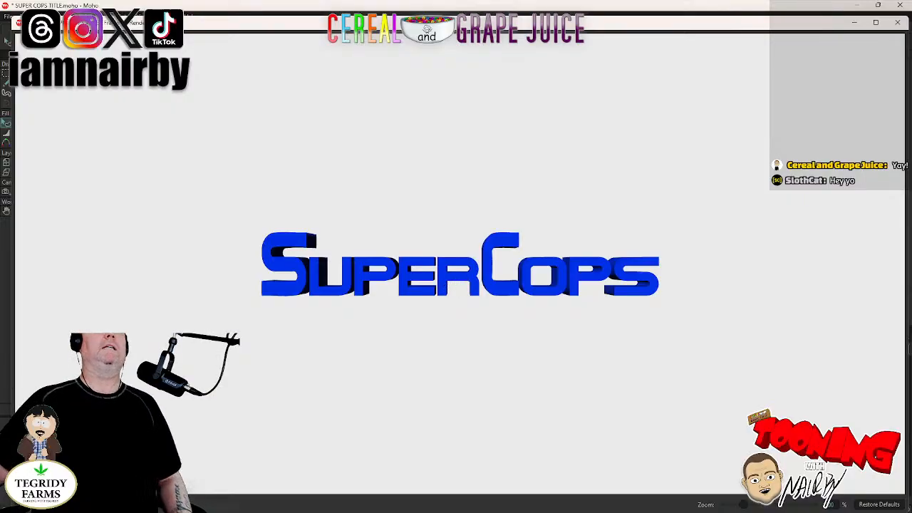
pyautogui.click(901, 25)
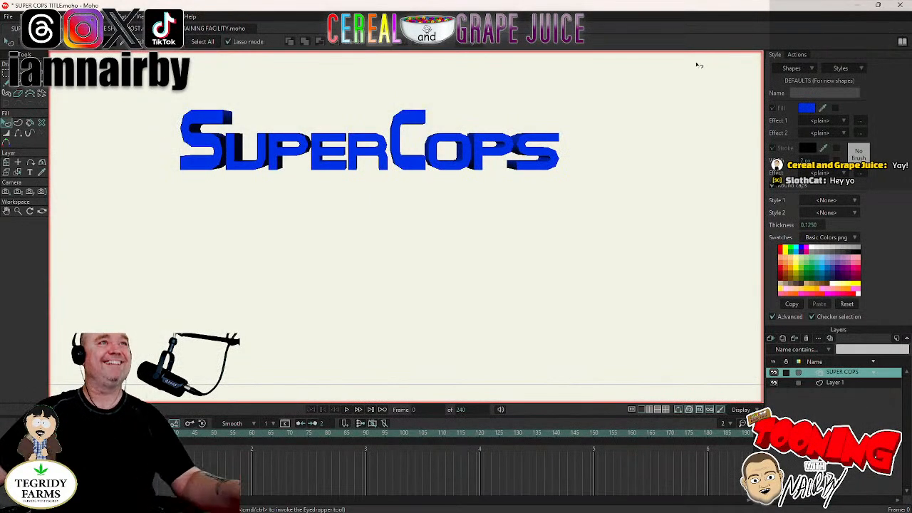
# Select all points of the SUPER COPS title and check its size within the whole frame.
pyautogui.press('t')
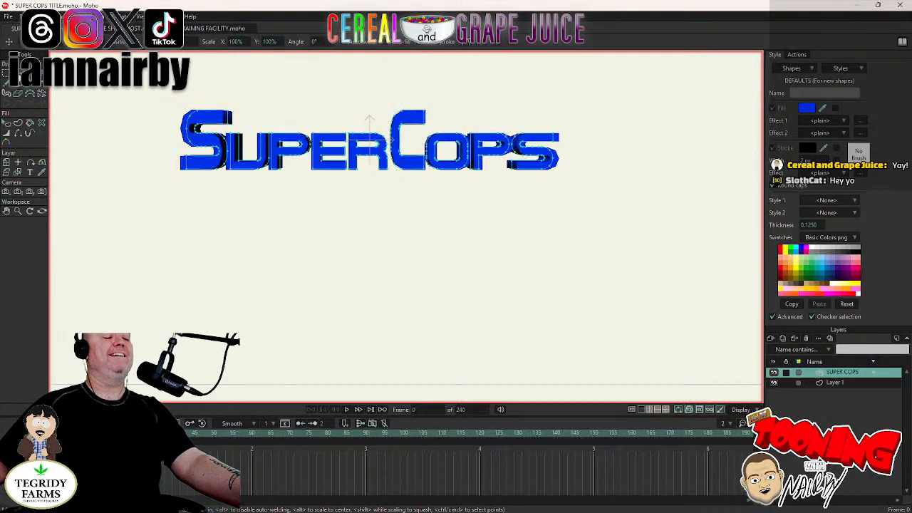
pyautogui.hotkey('ctrl', 'a')
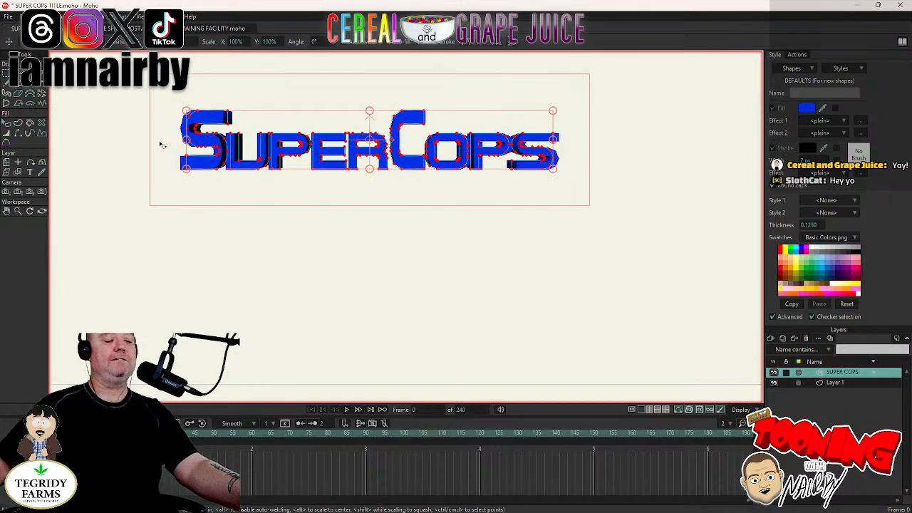
pyautogui.scroll(-3, 407, 206)
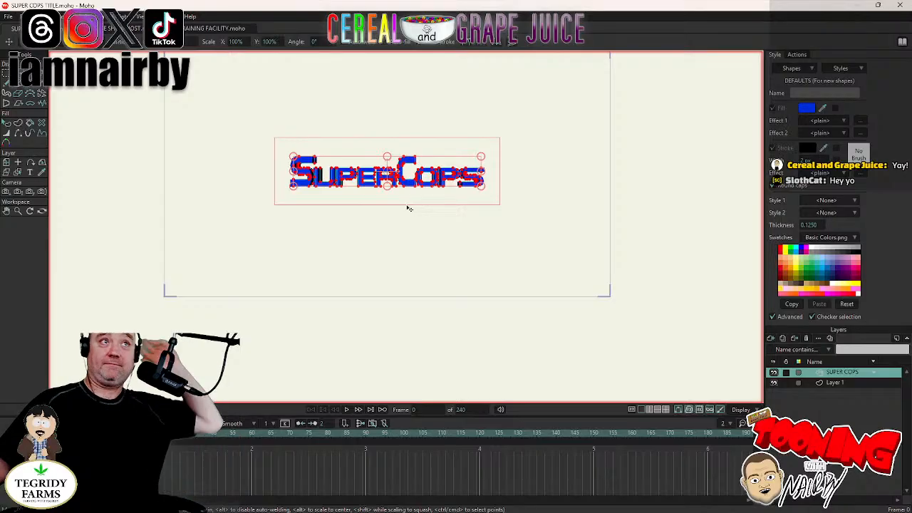
pyautogui.scroll(-3, 409, 208)
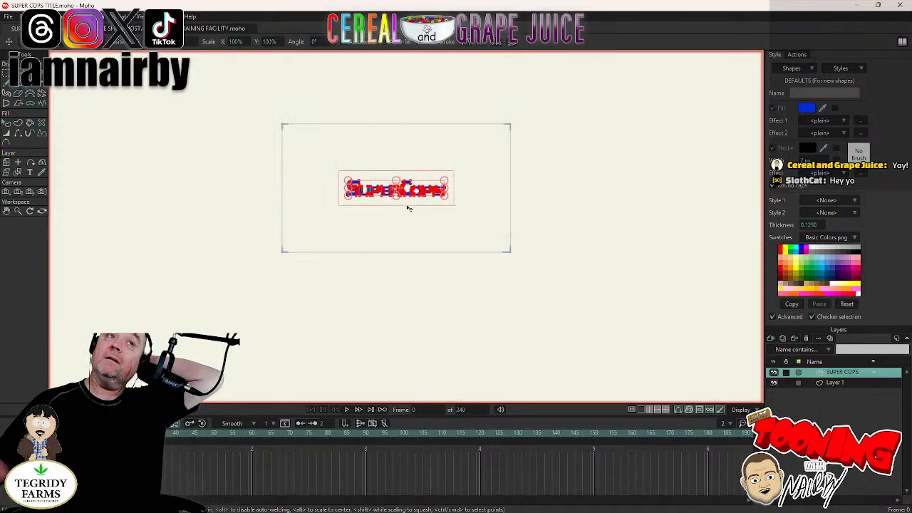
pyautogui.scroll(3, 409, 208)
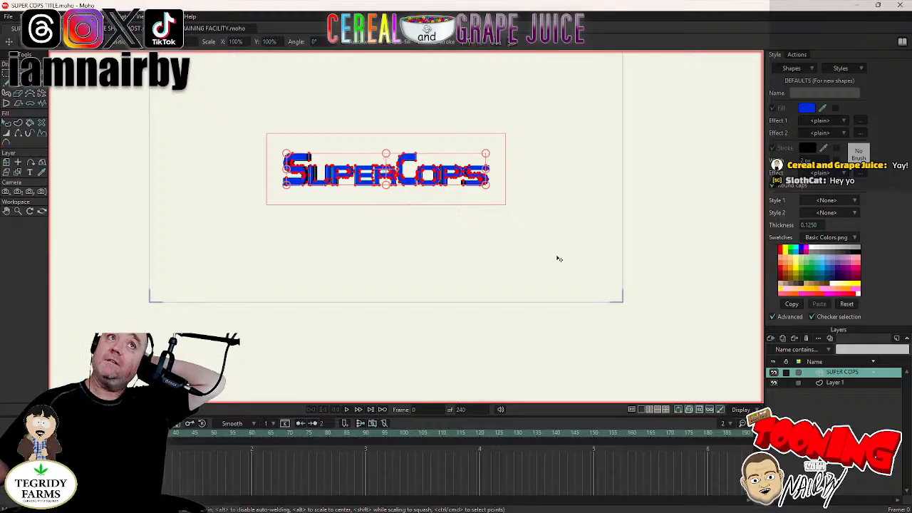
# Add a text layer reading DUPER in the Terminator Two Regular font.
pyautogui.click(771, 339)
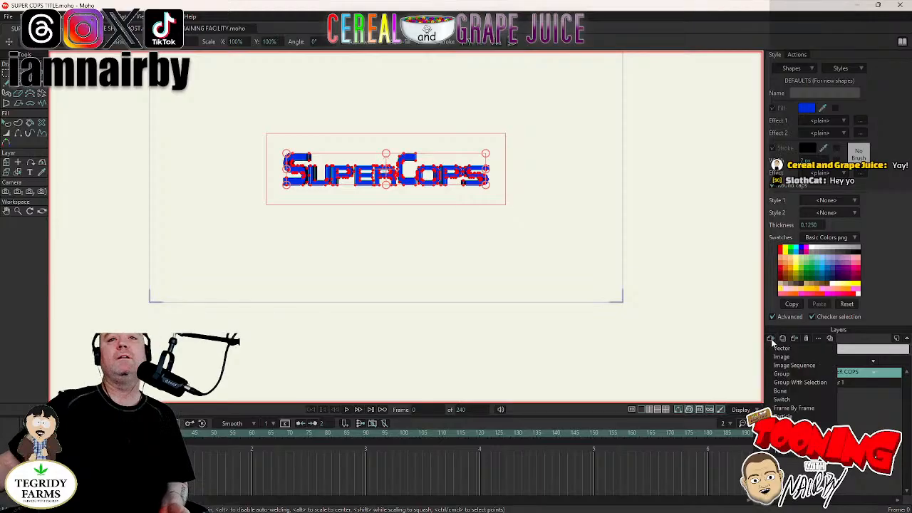
pyautogui.click(799, 463)
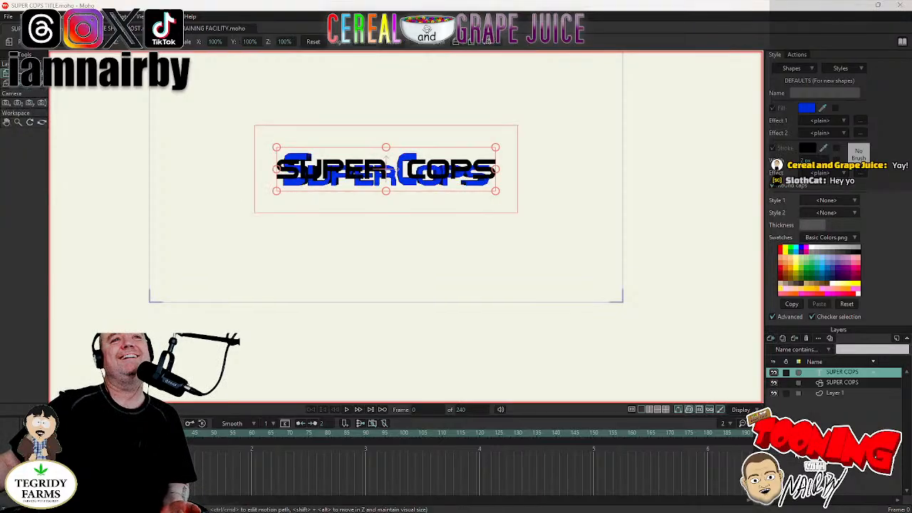
pyautogui.write('SUPE')
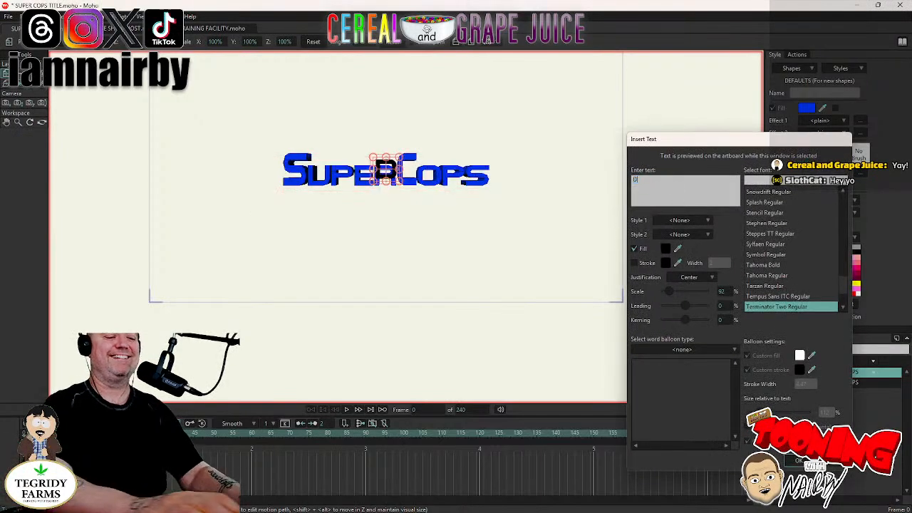
pyautogui.write('R')
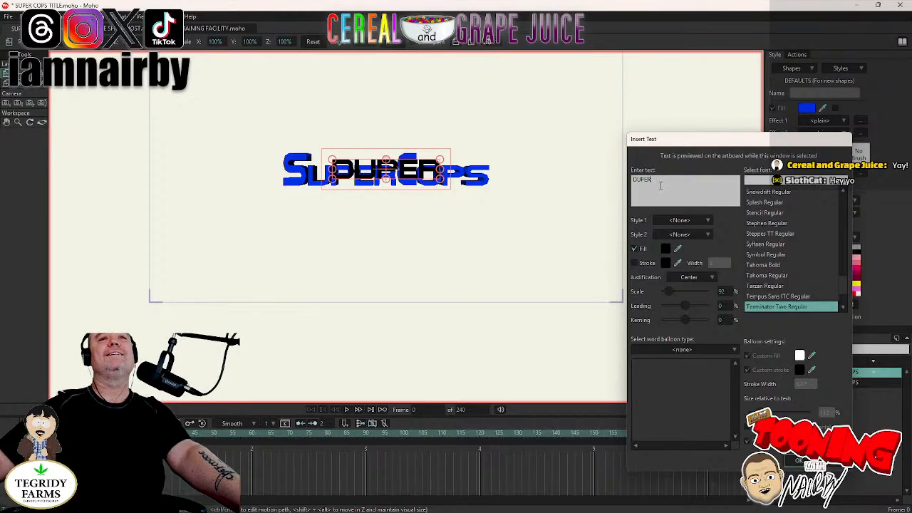
pyautogui.click(801, 461)
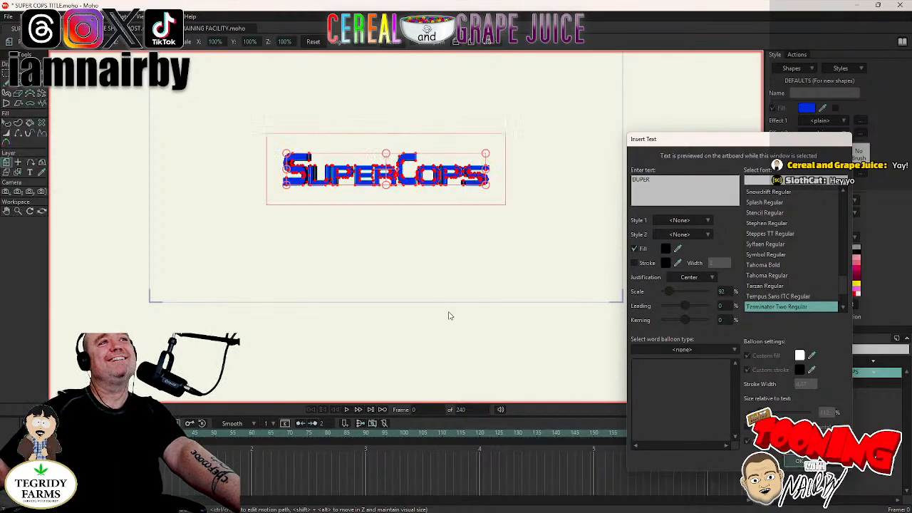
pyautogui.click(847, 415)
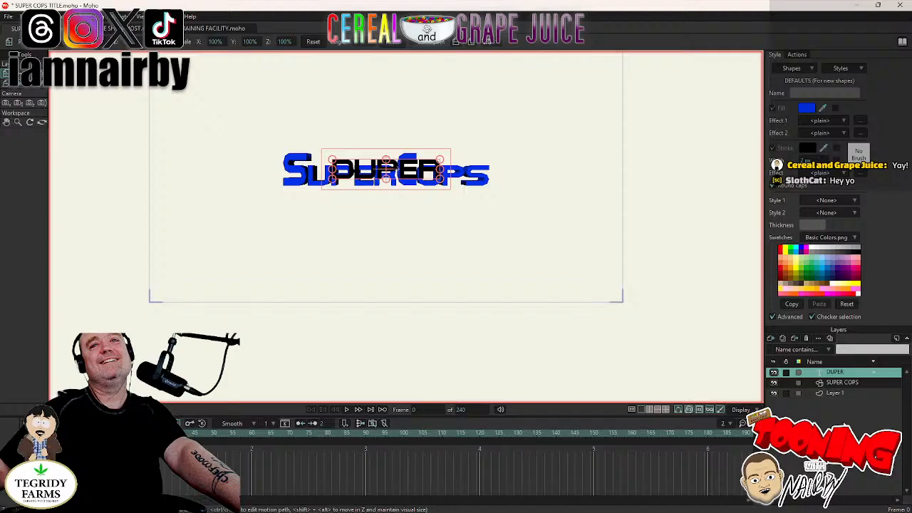
# Change the DUPER text's fill to the same blue as the title, hex 0036FE.
pyautogui.rightClick(843, 372)
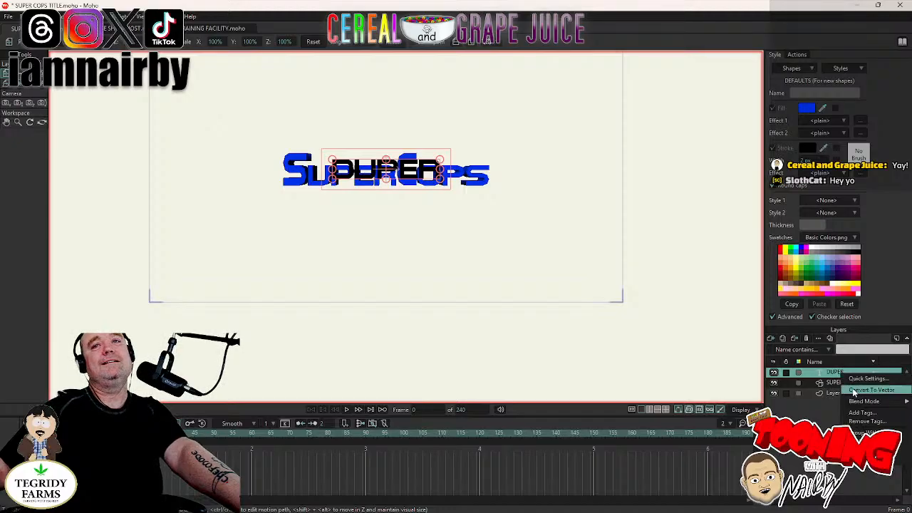
pyautogui.press('Escape')
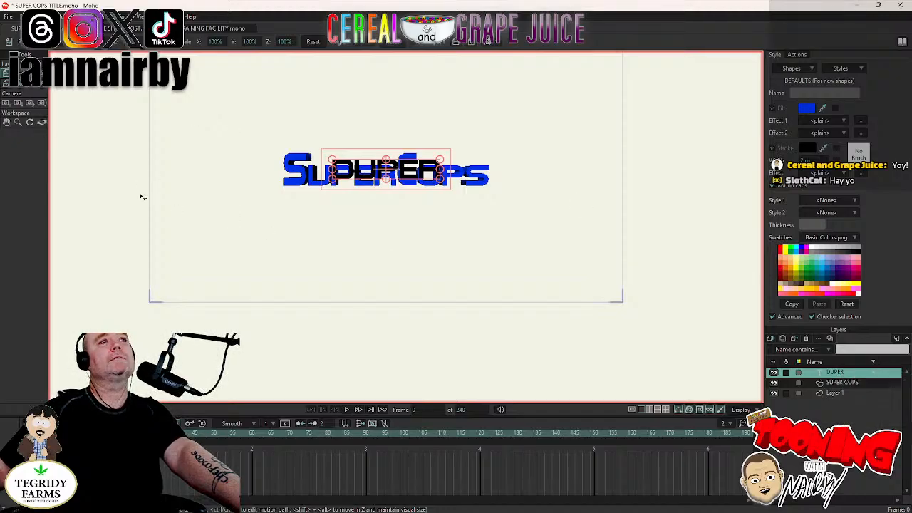
pyautogui.click(817, 108)
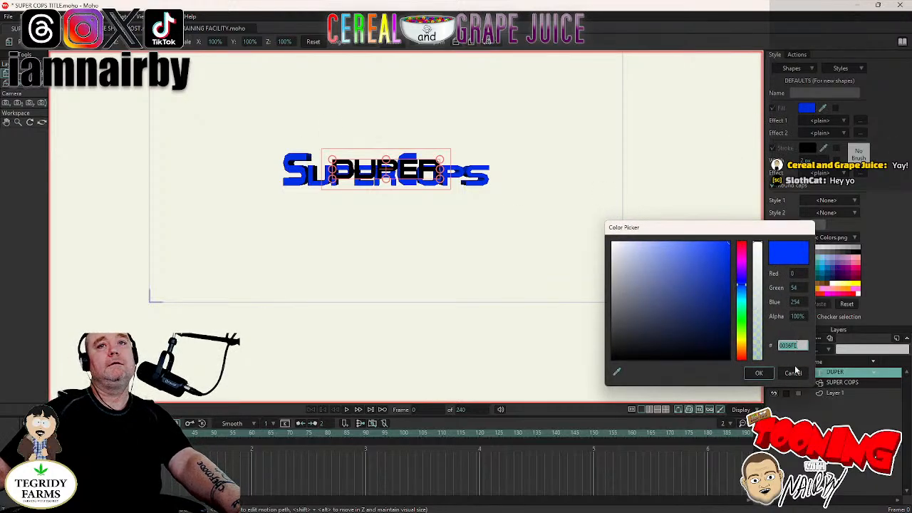
pyautogui.click(795, 372)
pyautogui.doubleClick(839, 373)
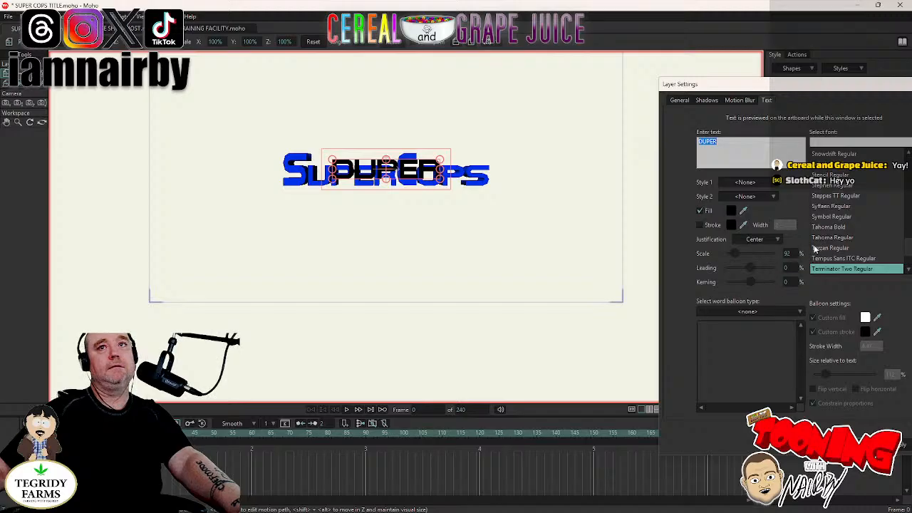
pyautogui.click(732, 210)
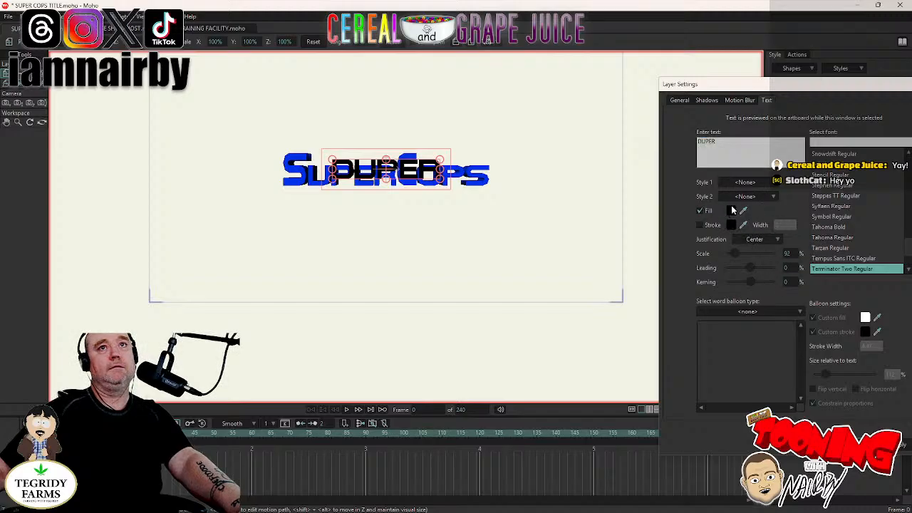
pyautogui.click(732, 210)
pyautogui.moveTo(796, 346); pyautogui.dragTo(397, 308)
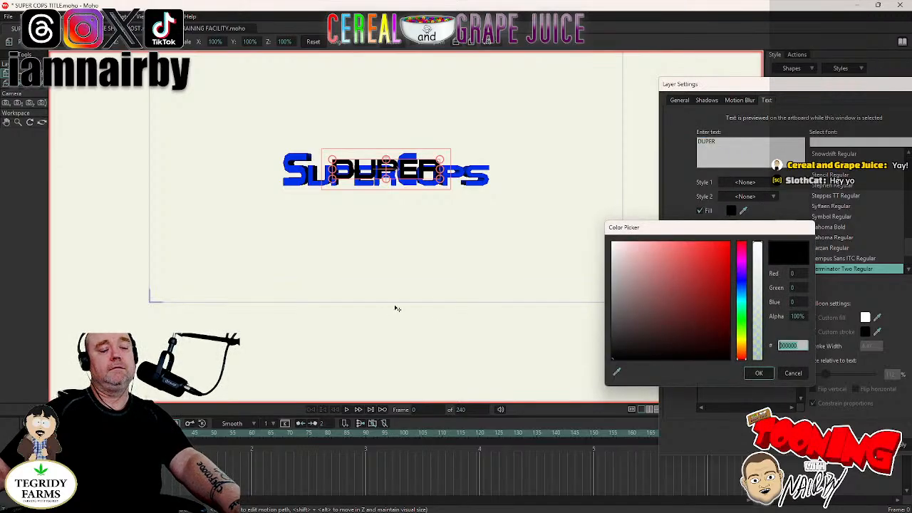
pyautogui.write('0036FE')
pyautogui.click(760, 372)
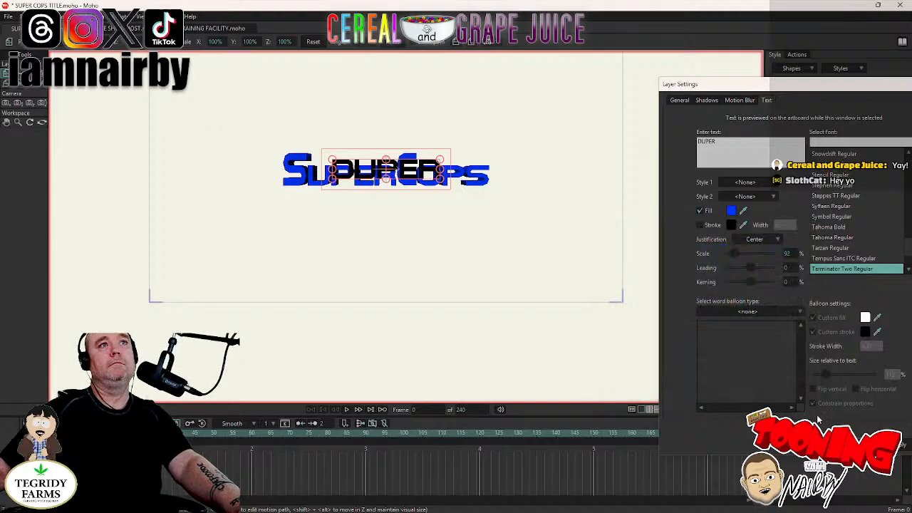
pyautogui.press('Return')
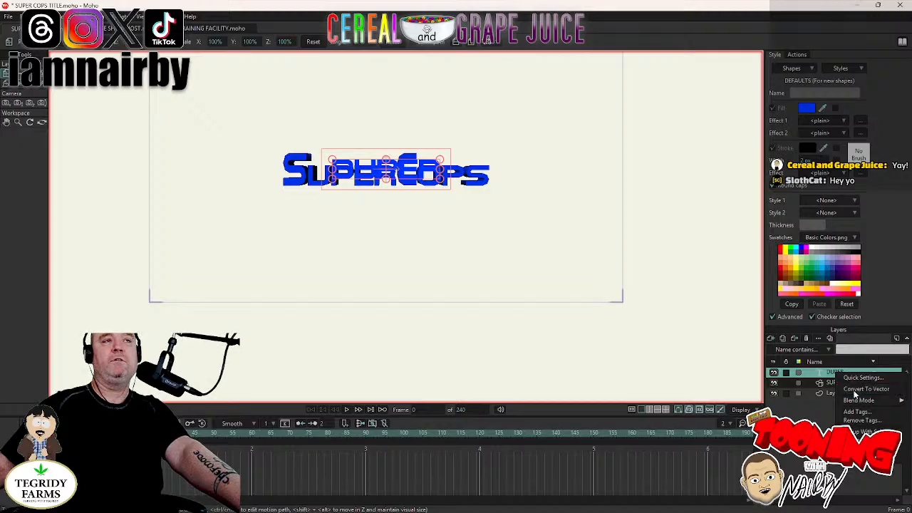
# Convert the DUPER text layer to a vector layer.
pyautogui.click(854, 390)
pyautogui.rightClick(841, 376)
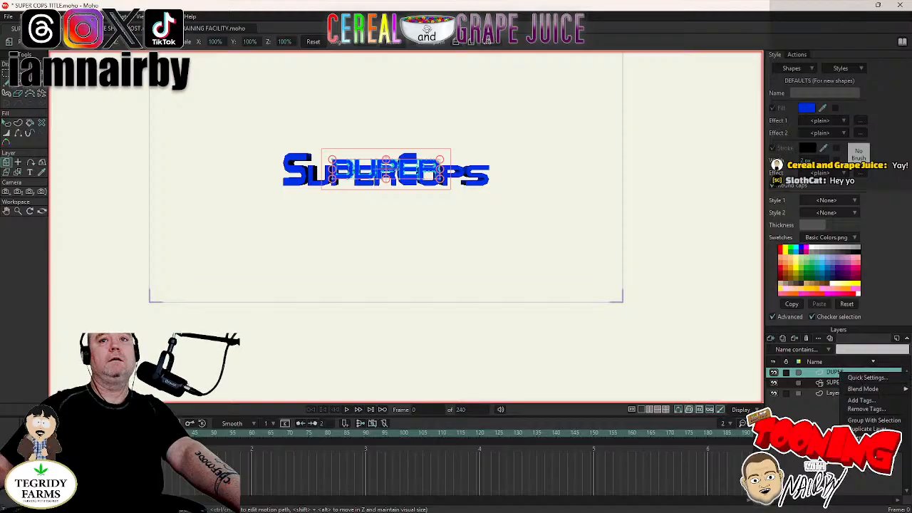
pyautogui.click(821, 393)
# Set the DUPER layer's 3D conversion to Extrude, without silhouette, material or crease edges, and with Smooth shading.
pyautogui.doubleClick(846, 373)
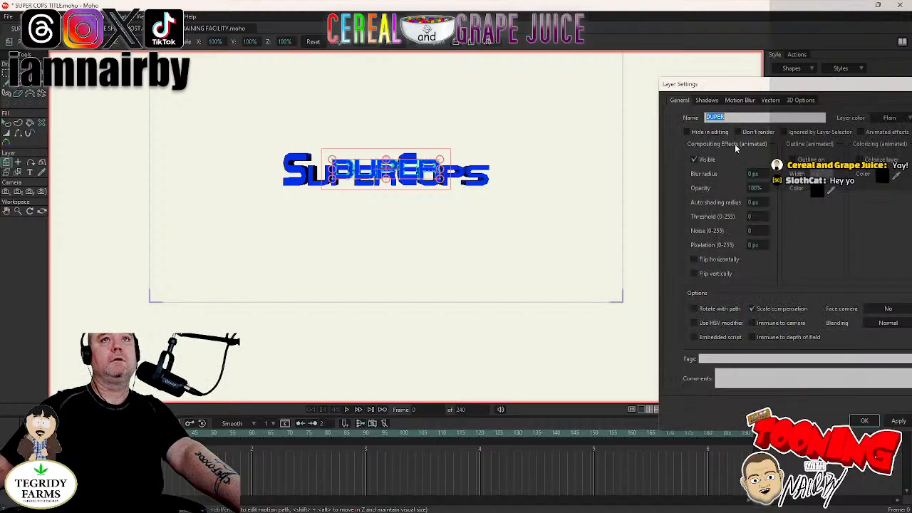
pyautogui.click(812, 101)
pyautogui.click(819, 118)
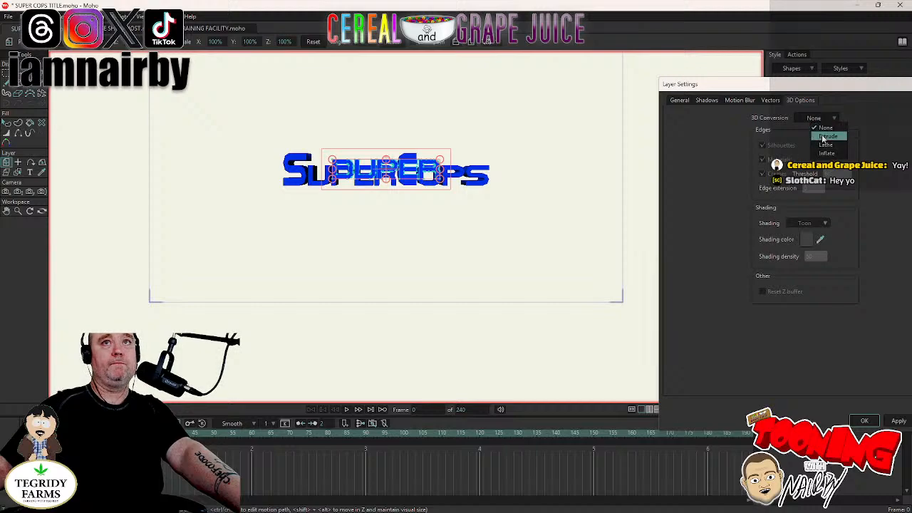
pyautogui.click(824, 137)
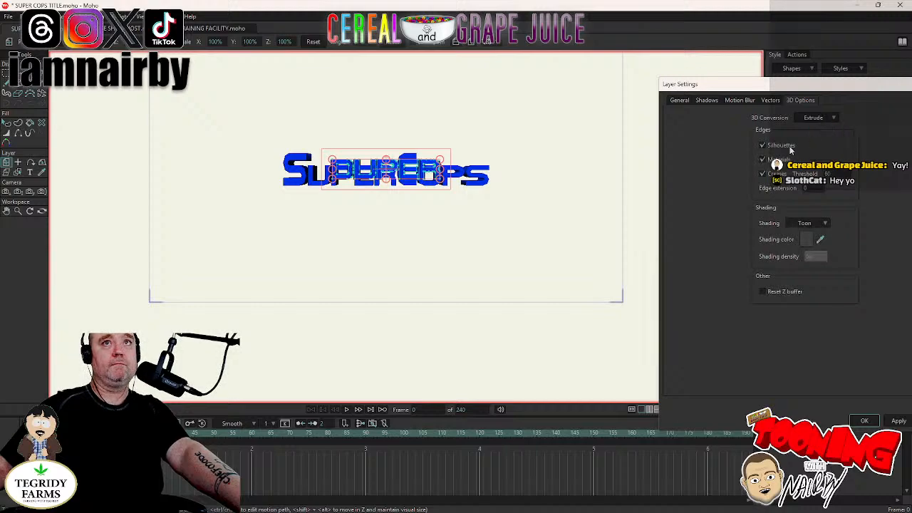
pyautogui.click(763, 173)
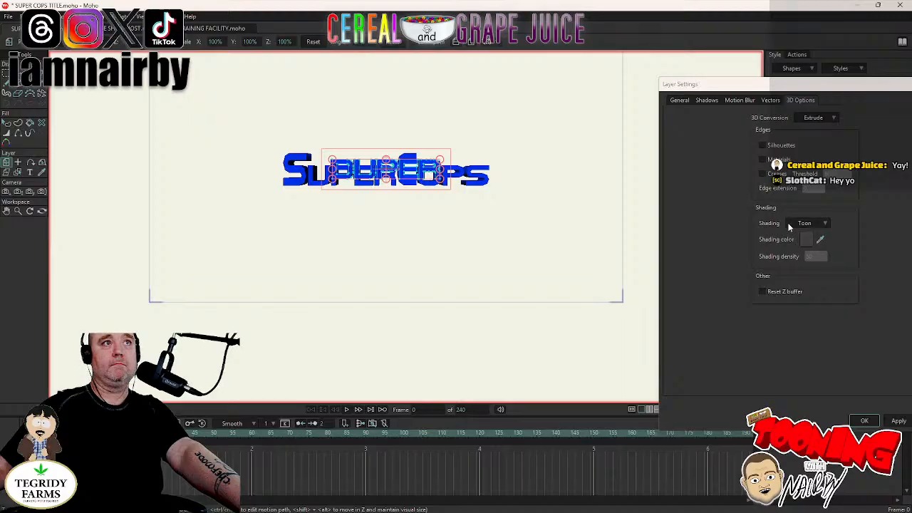
pyautogui.click(806, 223)
pyautogui.click(803, 242)
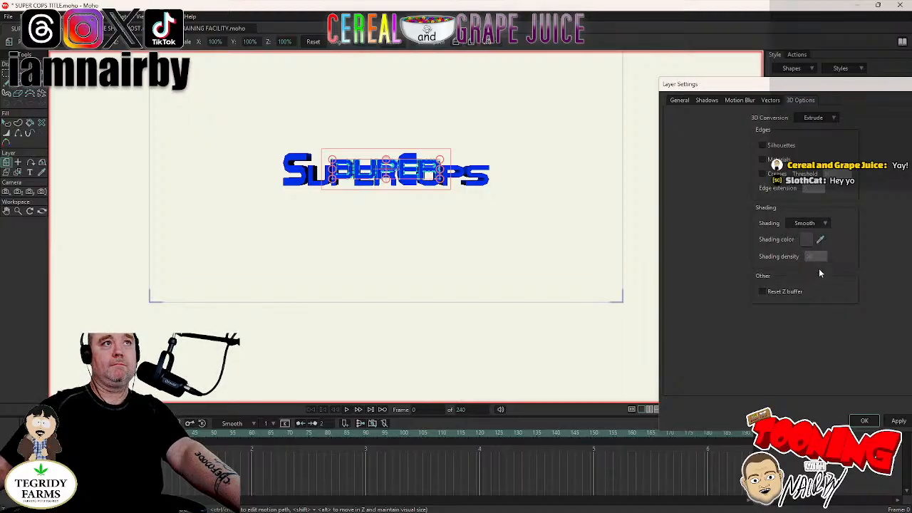
pyautogui.click(864, 422)
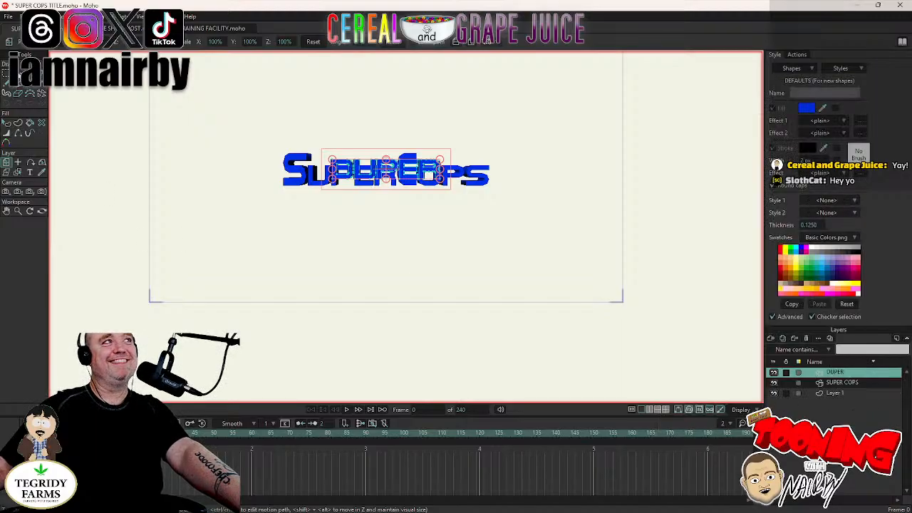
# Move the DUPER layer up so it sits directly above the SUPER COPS title, and deselect its points.
pyautogui.press('t')
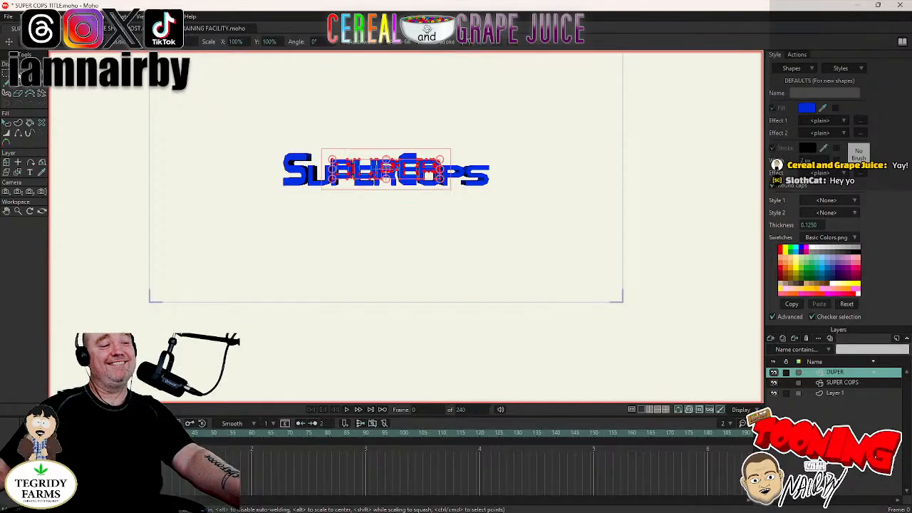
pyautogui.hotkey('ctrl', 'a')
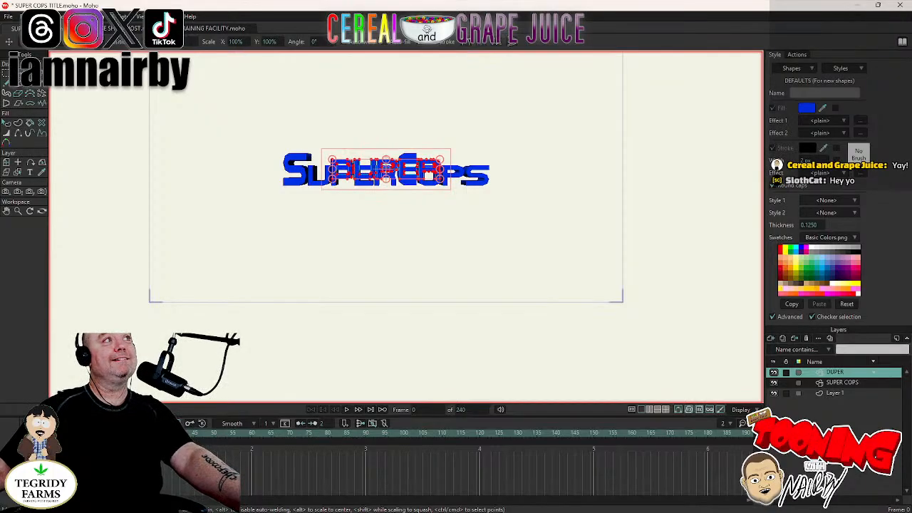
pyautogui.click(7, 162)
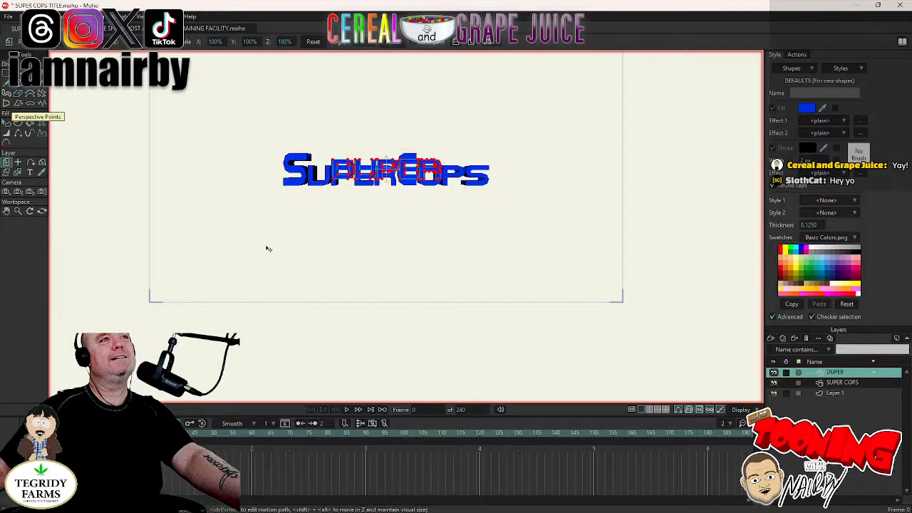
pyautogui.moveTo(267, 249); pyautogui.dragTo(266, 226)
pyautogui.click(27, 15)
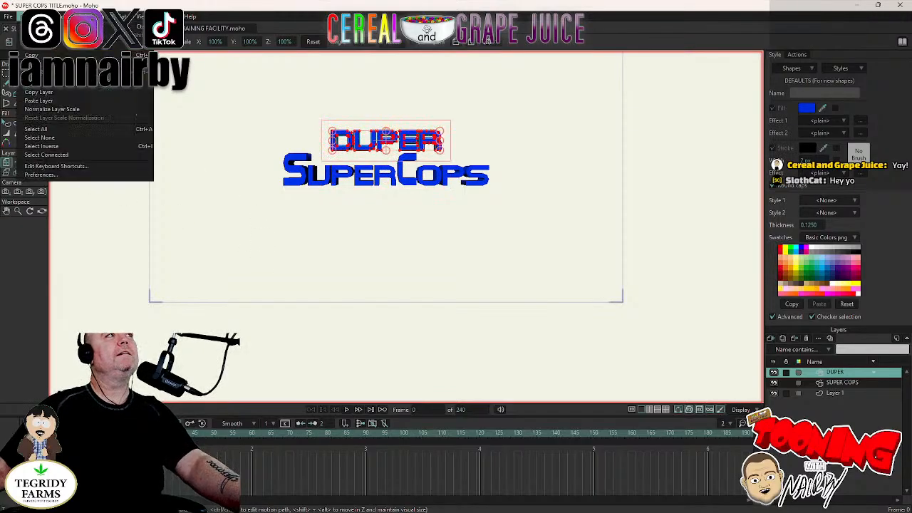
pyautogui.click(56, 139)
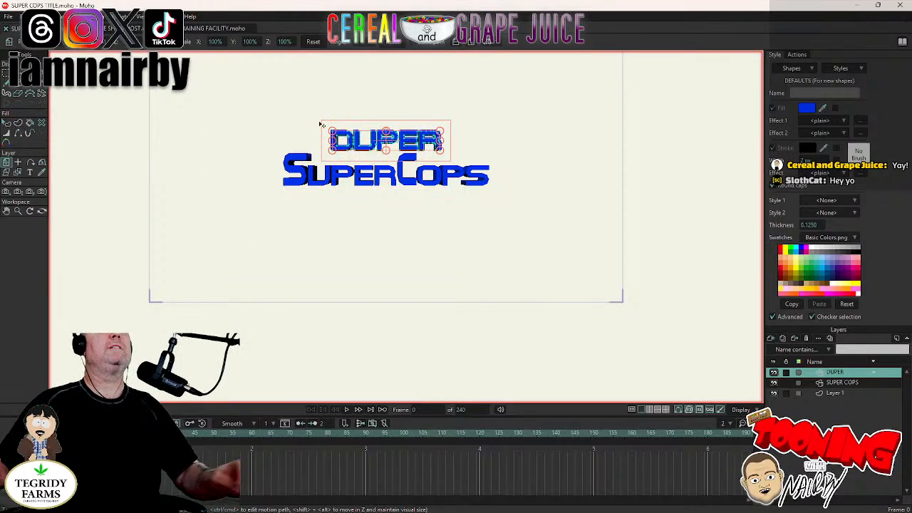
pyautogui.scroll(3, 359, 140)
pyautogui.scroll(2, 359, 141)
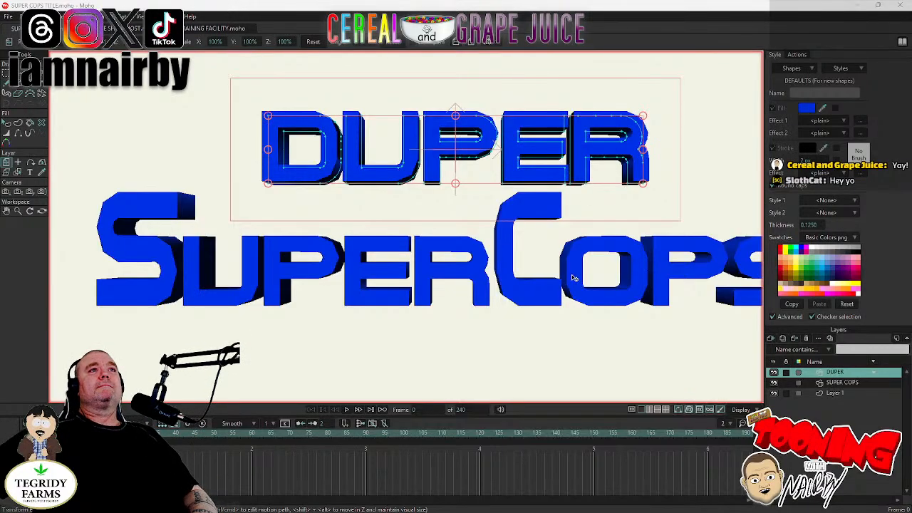
# Recolour all the DUPER letter shapes yellow, hex FFEA00.
pyautogui.scroll(-1, 487, 284)
pyautogui.hscroll(2, 486, 284)
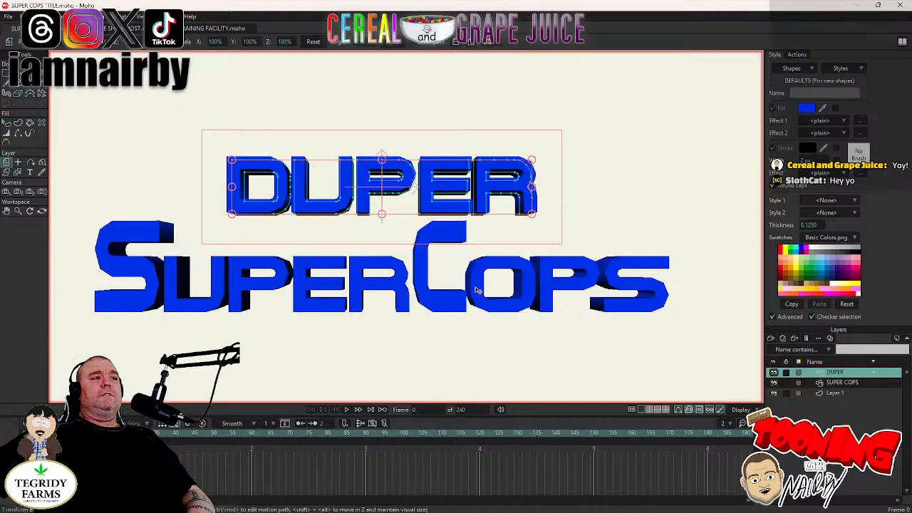
pyautogui.scroll(-1, 477, 290)
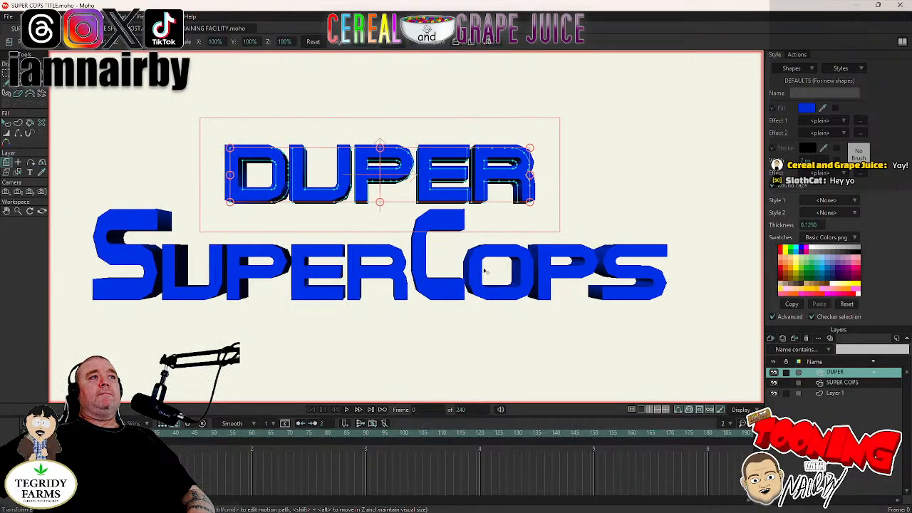
pyautogui.click(6, 123)
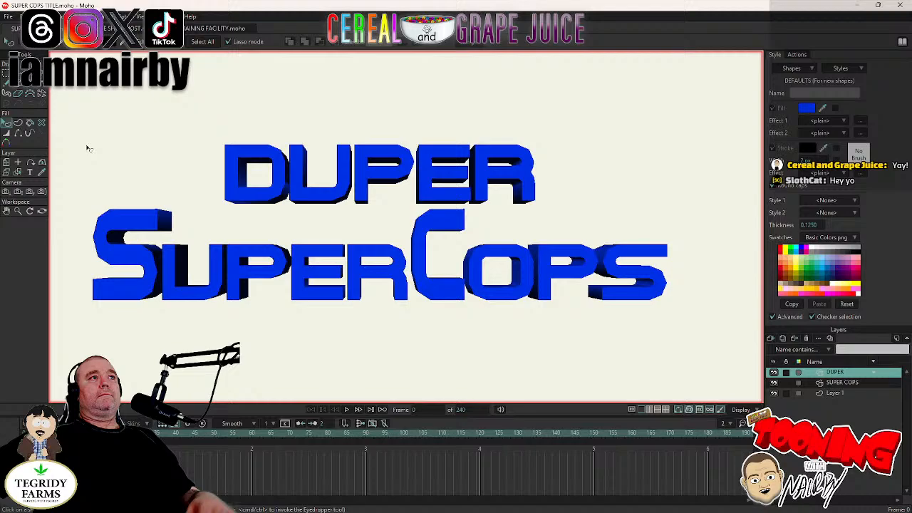
pyautogui.click(281, 179)
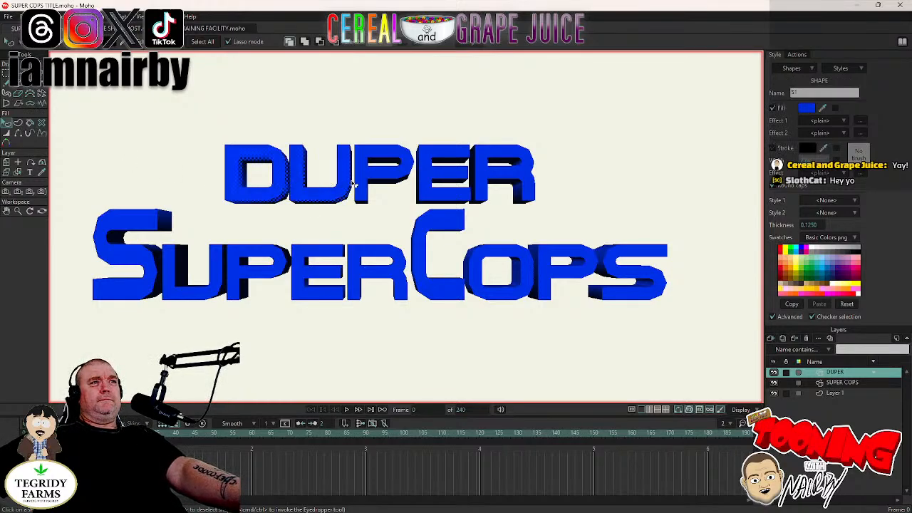
pyautogui.keyDown('shift'); pyautogui.click(464, 178); pyautogui.keyUp('shift')
pyautogui.keyDown('shift'); pyautogui.click(526, 179); pyautogui.keyUp('shift')
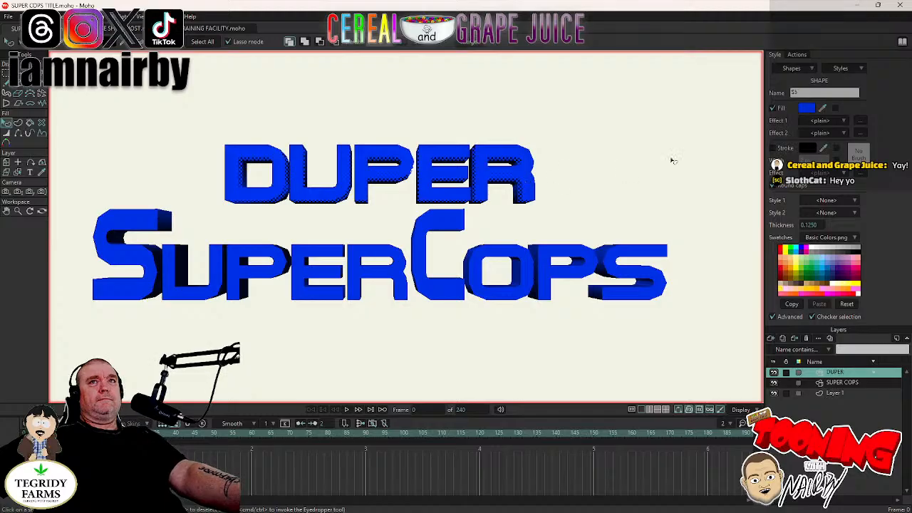
pyautogui.click(808, 109)
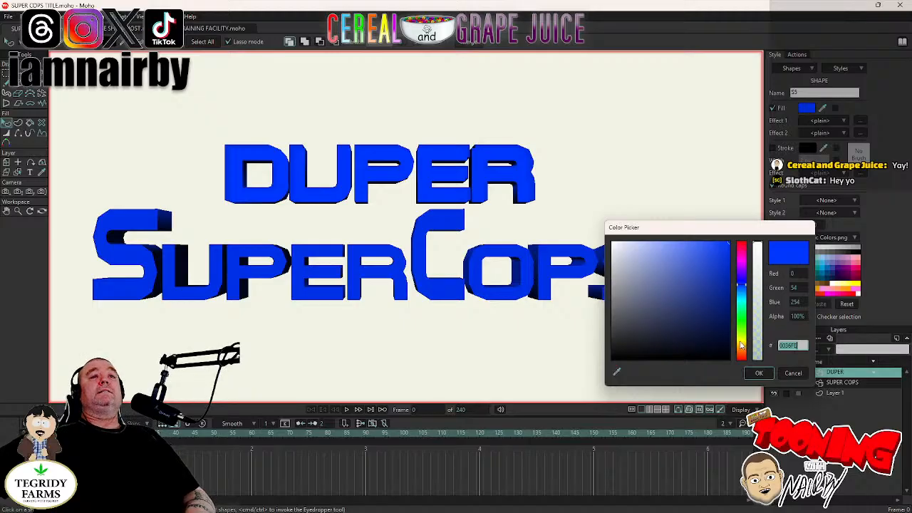
pyautogui.click(741, 347)
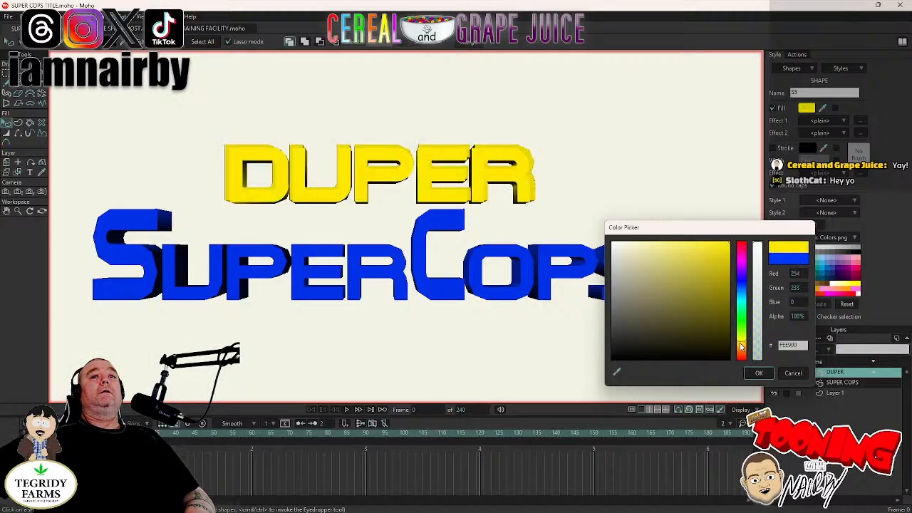
pyautogui.moveTo(628, 264); pyautogui.dragTo(598, 248)
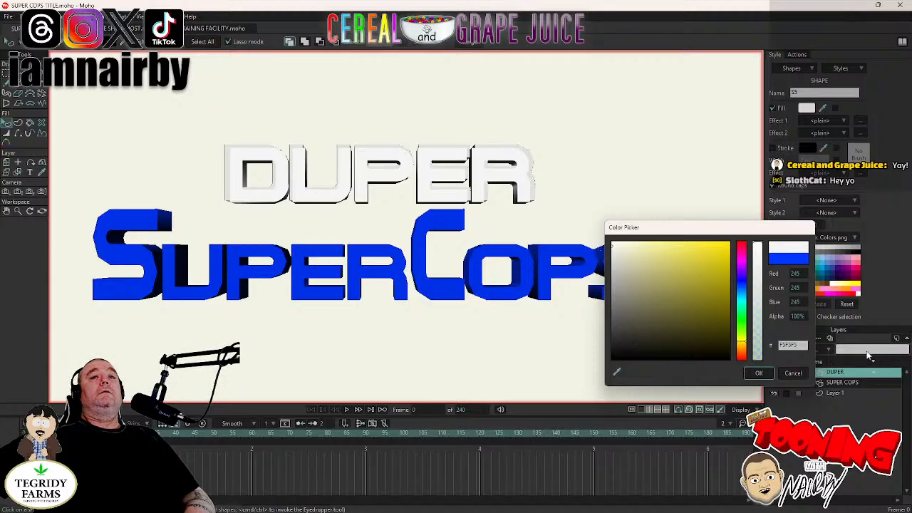
pyautogui.moveTo(705, 261); pyautogui.dragTo(794, 240)
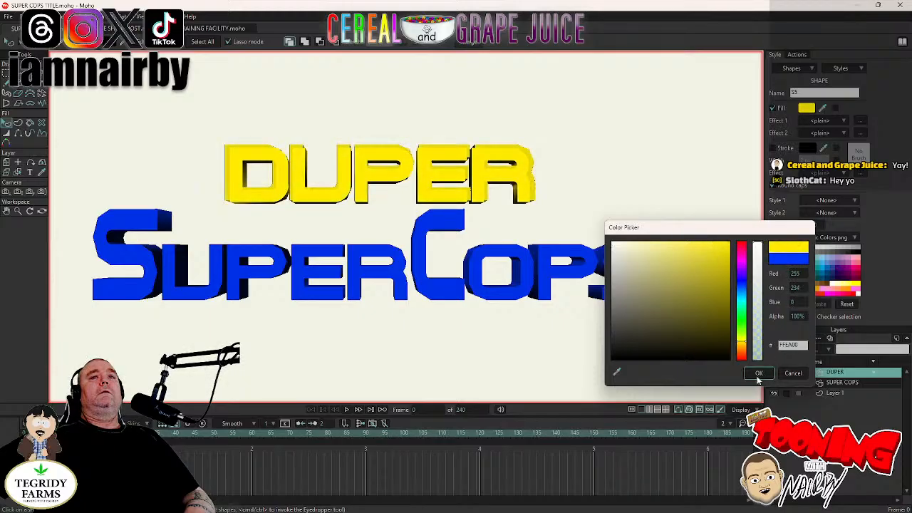
pyautogui.click(759, 375)
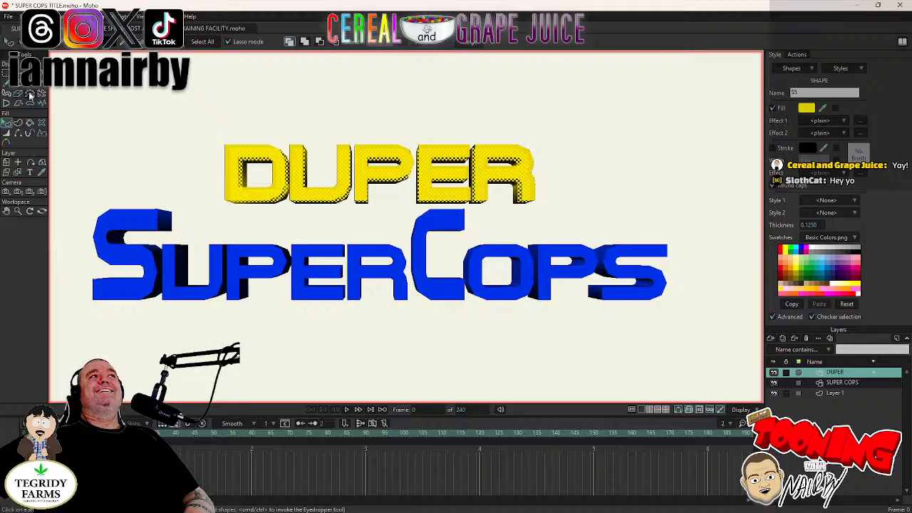
# Select all the DUPER points and move the DUPER layer down over the SUPER word of the title.
pyautogui.press('t')
pyautogui.hotkey('ctrl', 'a')
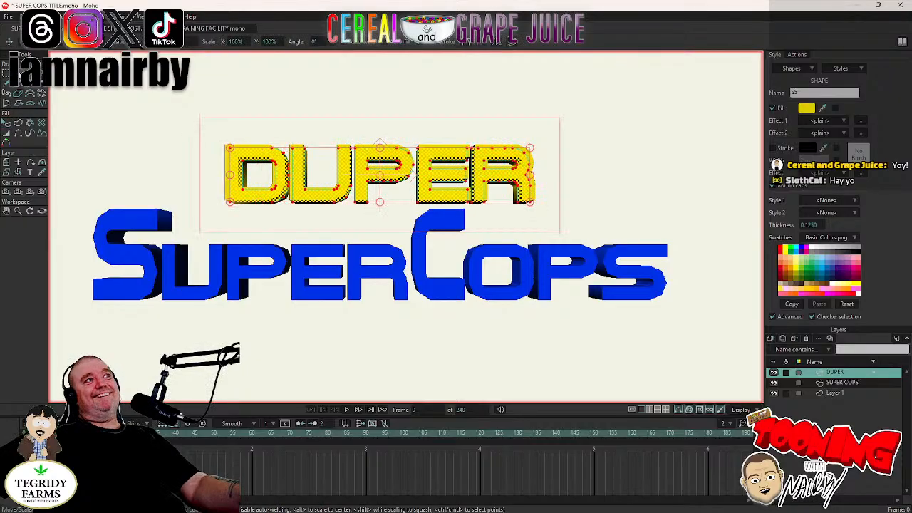
pyautogui.press('m')
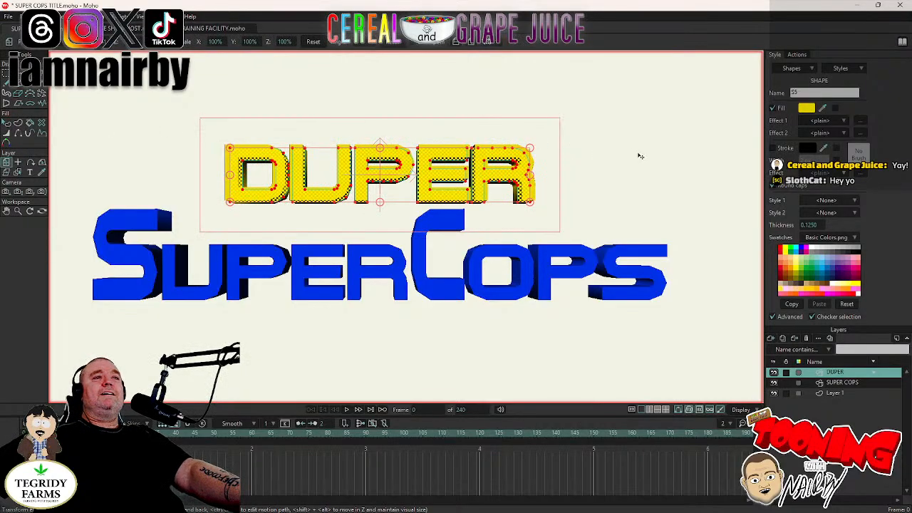
pyautogui.moveTo(606, 160); pyautogui.dragTo(518, 253)
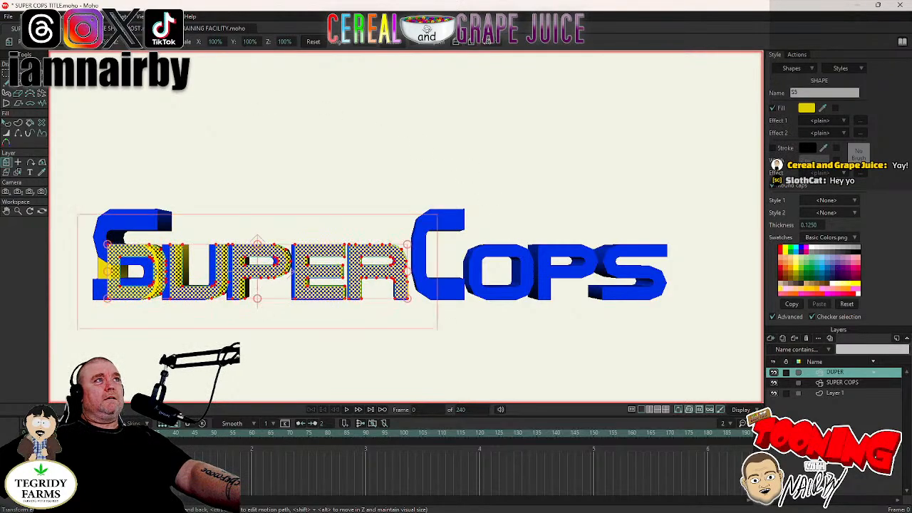
pyautogui.hotkey('ctrl', 'shift', 'z')
pyautogui.moveTo(602, 158); pyautogui.dragTo(475, 177)
# Fine-tune the DUPER layer's position so its letters line up with the small UPER letters of the title.
pyautogui.scroll(10, 454, 203)
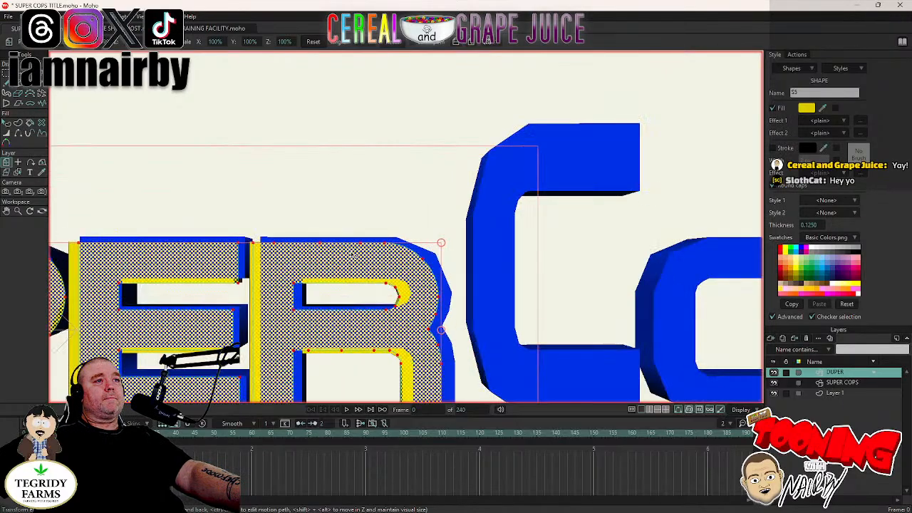
pyautogui.moveTo(364, 191); pyautogui.dragTo(373, 186)
pyautogui.moveTo(442, 176); pyautogui.dragTo(456, 174)
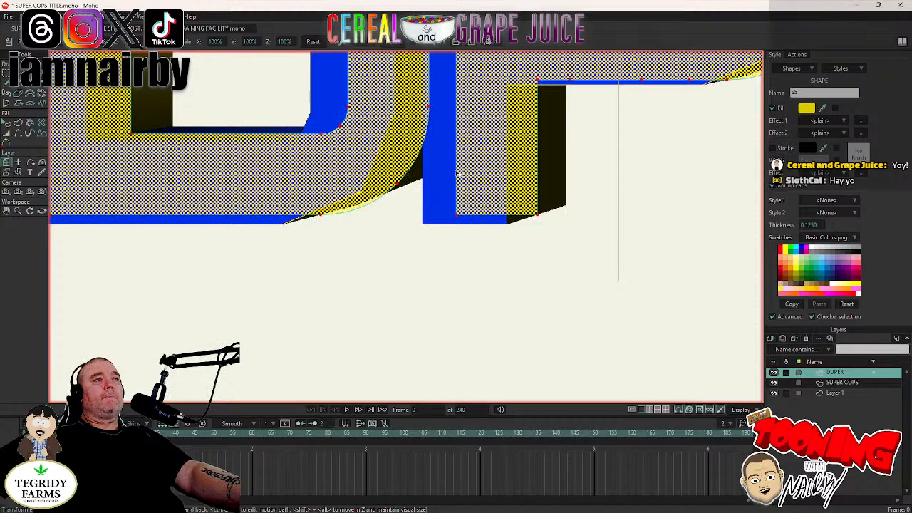
pyautogui.scroll(-3, 457, 173)
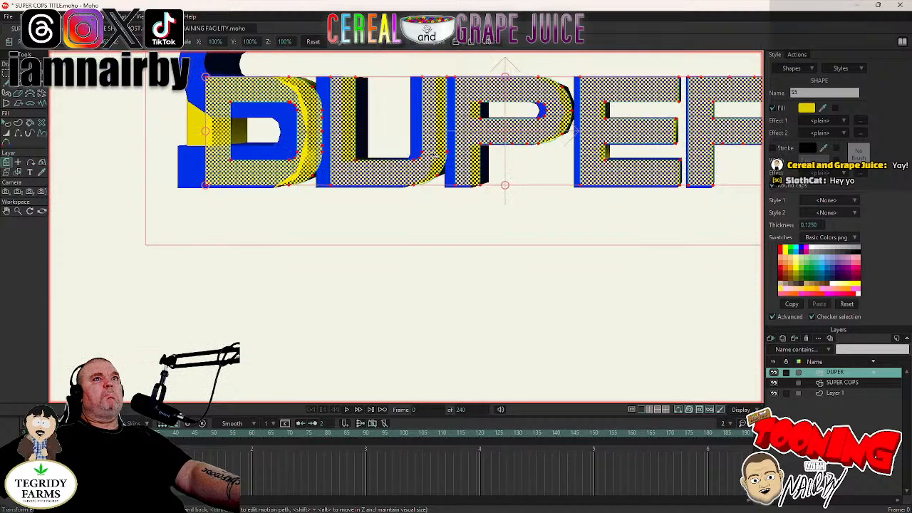
pyautogui.scroll(3, 433, 153)
pyautogui.scroll(3, 433, 154)
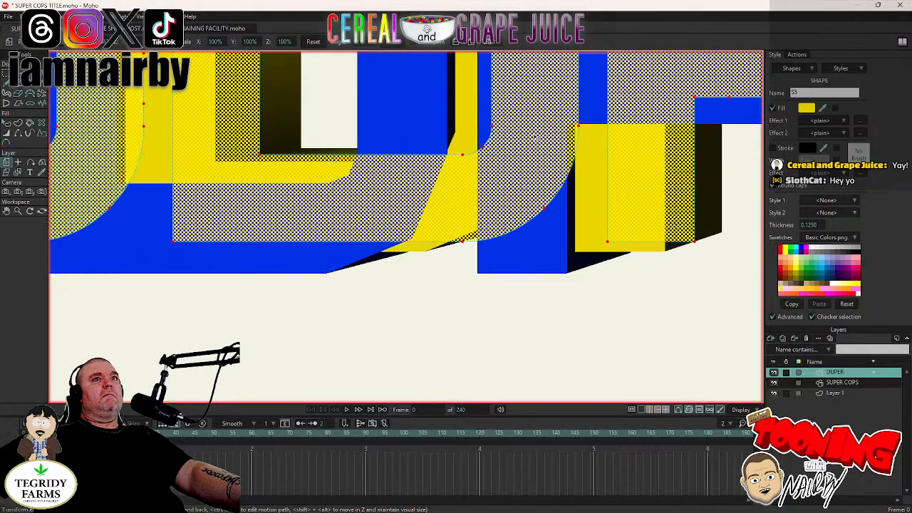
pyautogui.moveTo(541, 136); pyautogui.dragTo(432, 154)
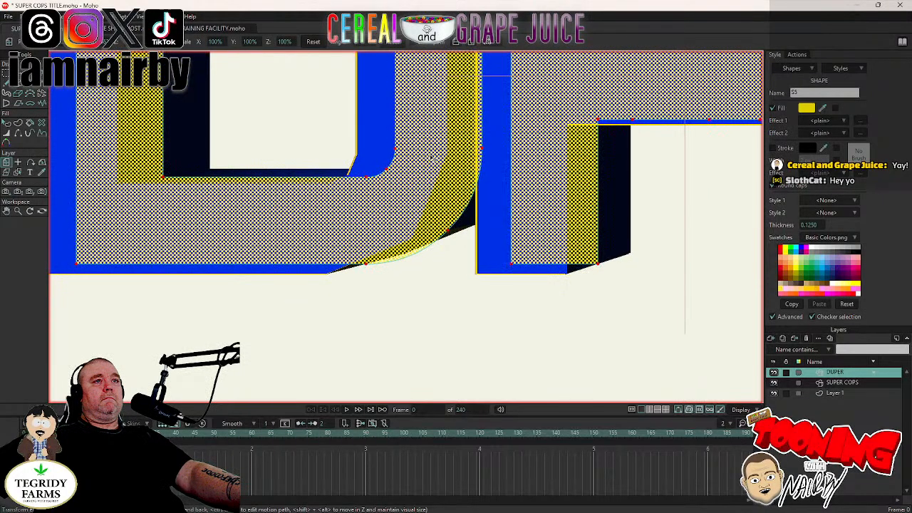
pyautogui.scroll(-6, 432, 156)
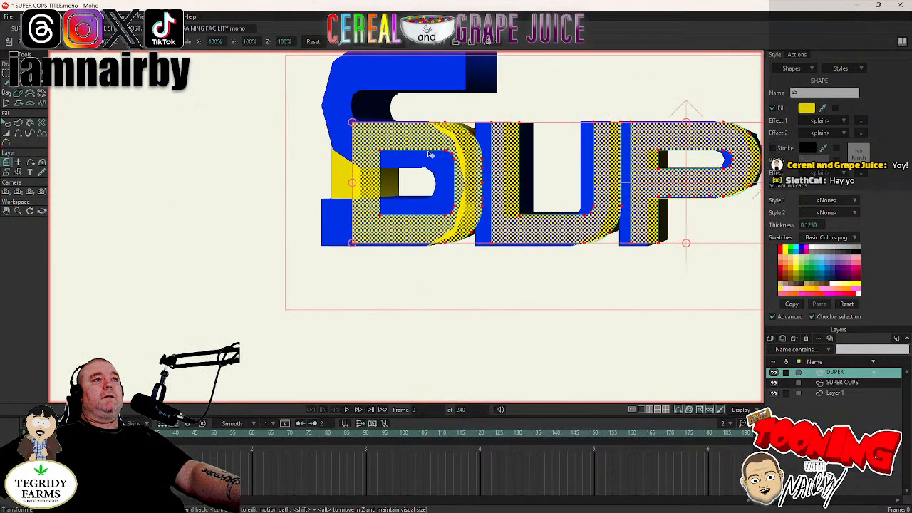
pyautogui.moveTo(450, 141); pyautogui.dragTo(435, 183)
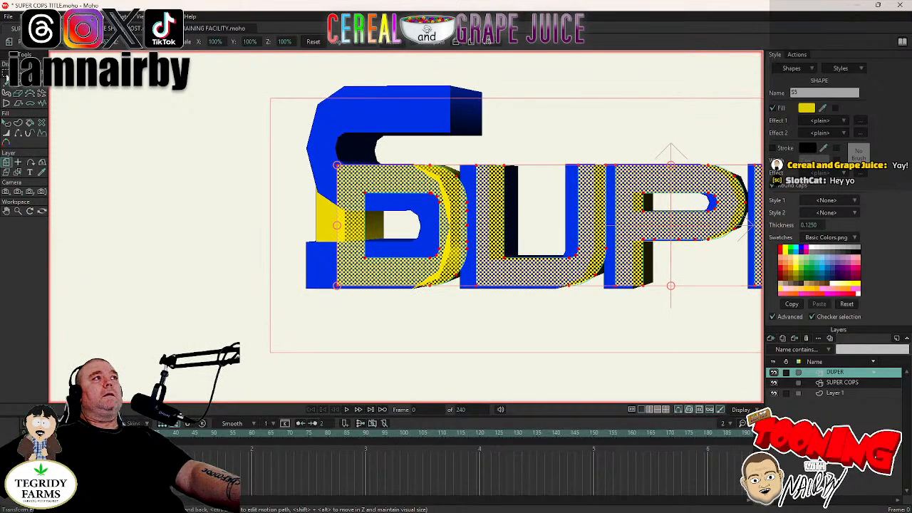
# Select the points of DUPER's letter D and stretch it upward to match the height of the title's enlarged S.
pyautogui.click(6, 75)
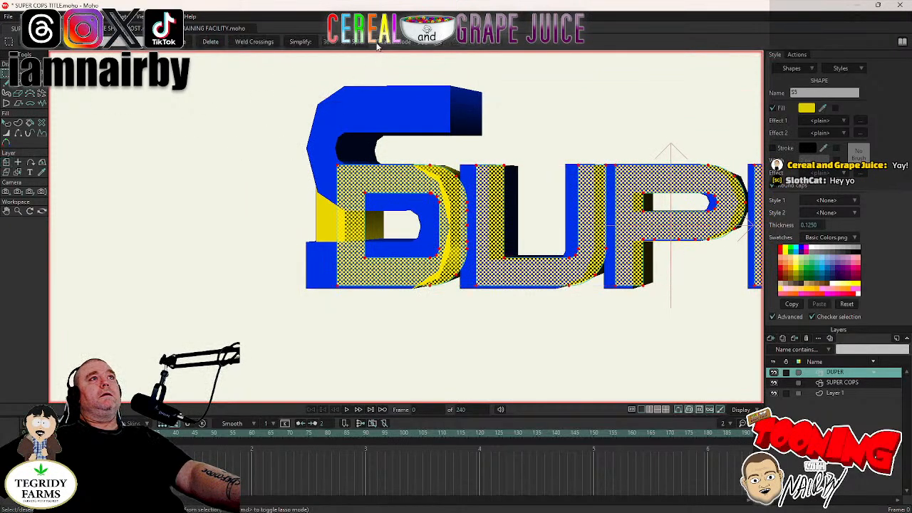
pyautogui.moveTo(308, 122); pyautogui.dragTo(475, 314)
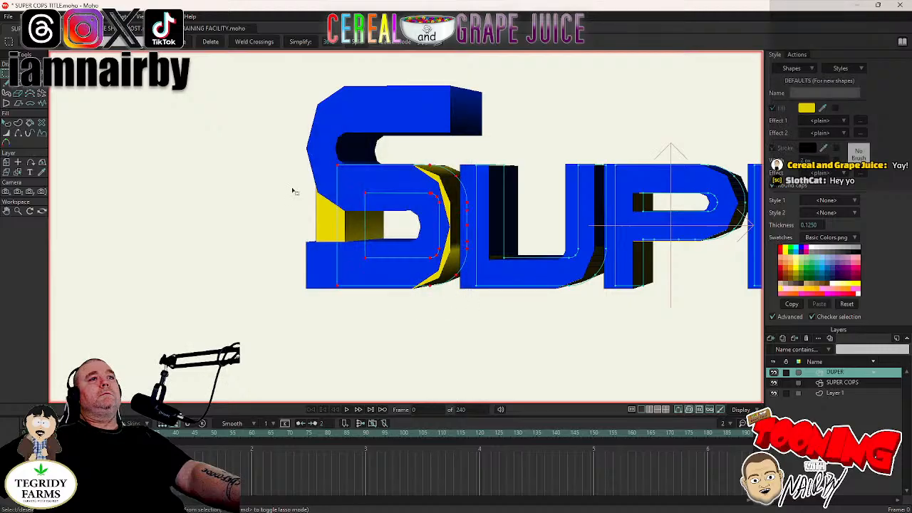
pyautogui.click(18, 75)
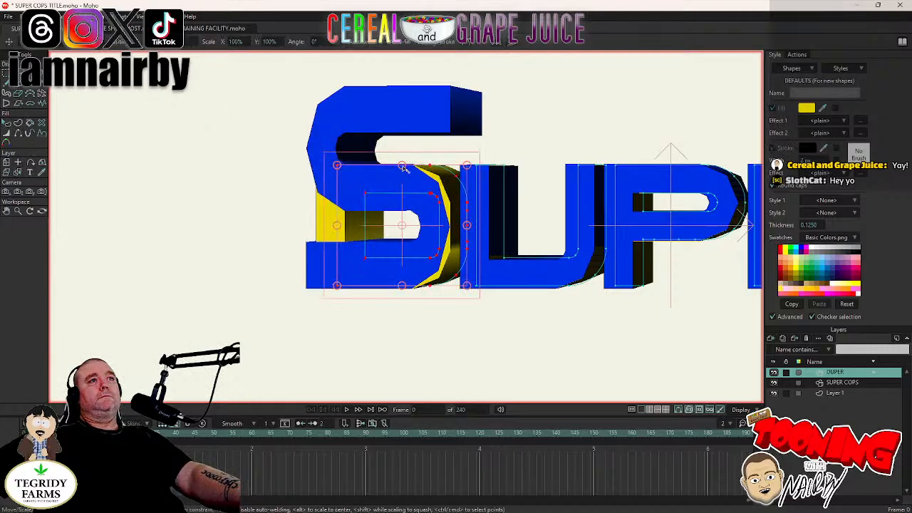
pyautogui.moveTo(402, 166); pyautogui.dragTo(412, 91)
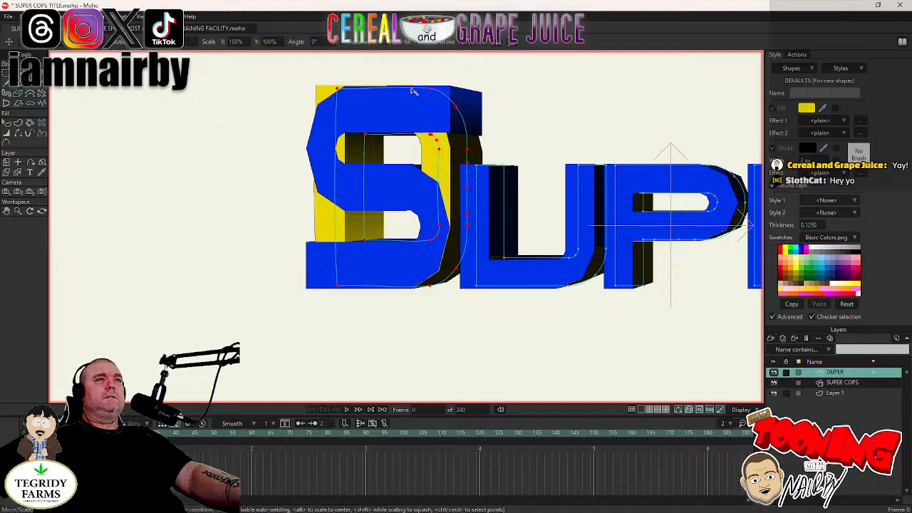
pyautogui.scroll(-6, 535, 128)
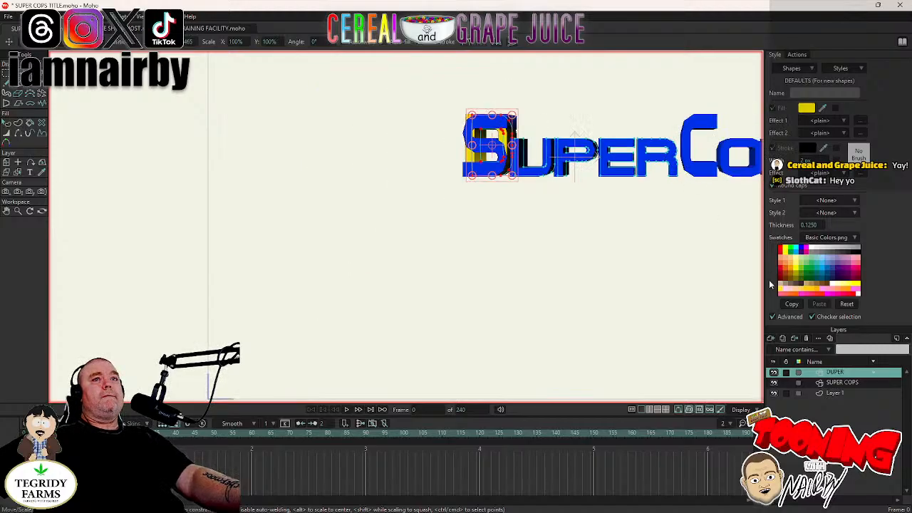
# Select all the DUPER points and move the word down off the title, placing it just below SUPER COPS.
pyautogui.hotkey('ctrl', 'a')
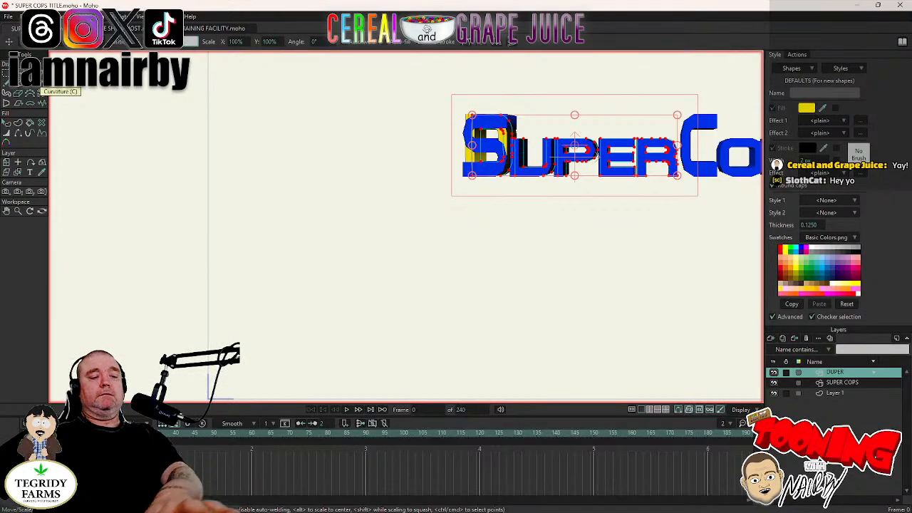
pyautogui.hotkey('shift', 'Down')
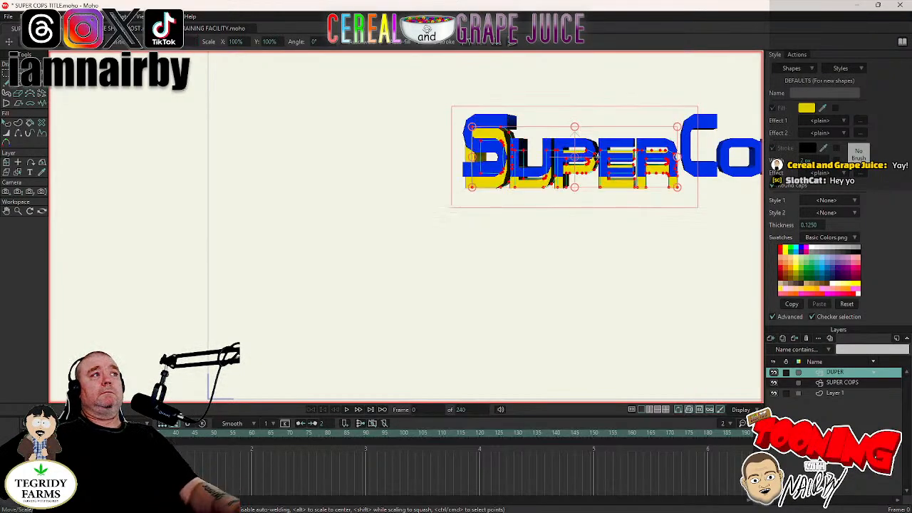
pyautogui.click(6, 163)
pyautogui.moveTo(255, 228); pyautogui.dragTo(301, 284)
pyautogui.moveTo(473, 298); pyautogui.dragTo(366, 311)
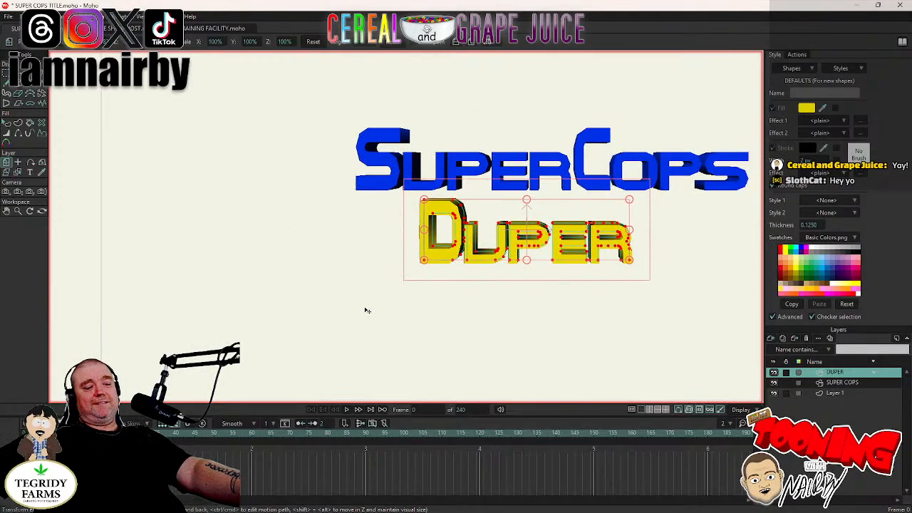
# Preview a render of the current frame to check both title words, and close the preview.
pyautogui.hotkey('ctrl', 'r')
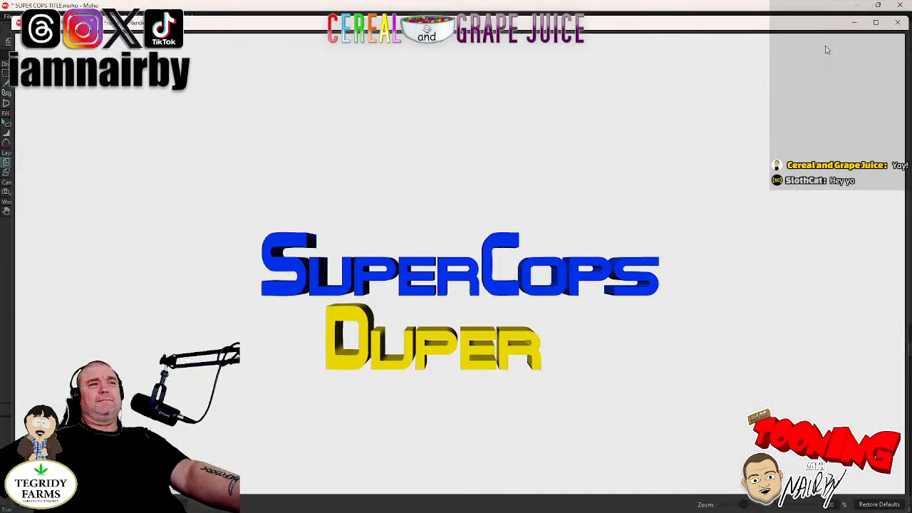
pyautogui.click(900, 25)
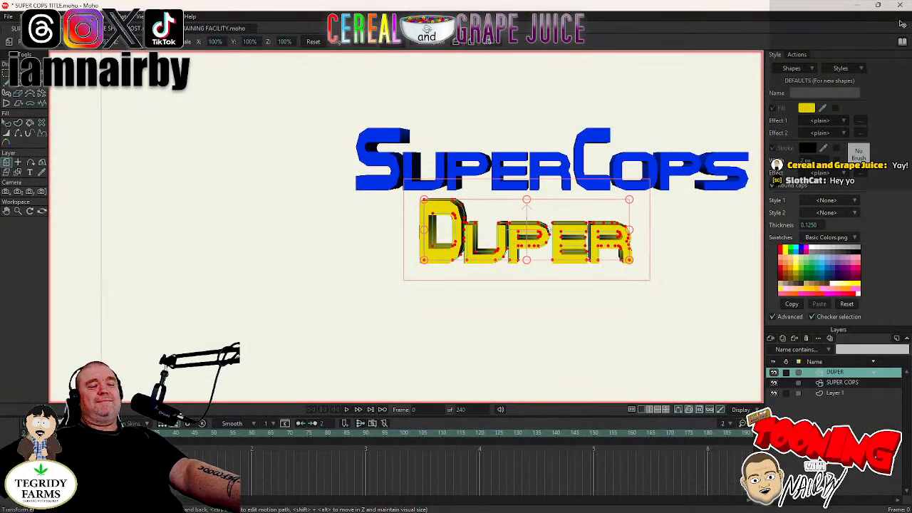
pyautogui.moveTo(540, 158); pyautogui.dragTo(355, 213)
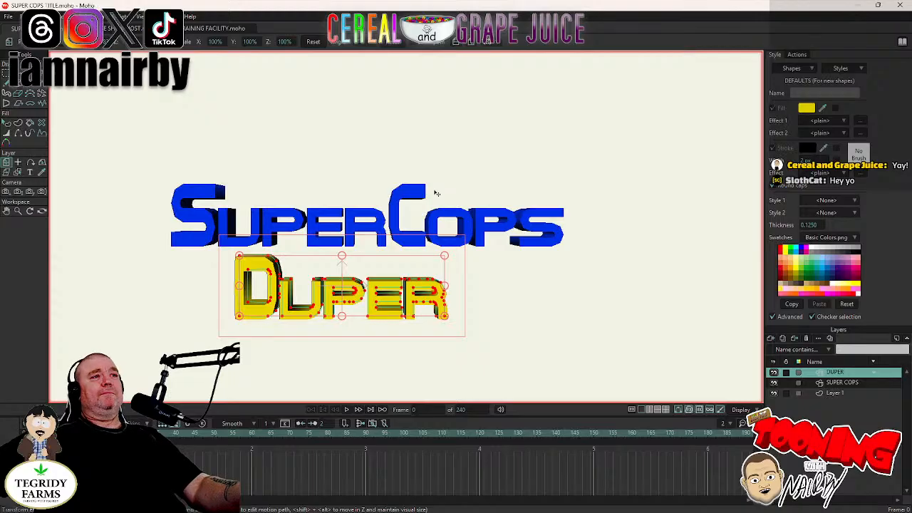
# Add a text layer reading "The Search For" in Terminator Two Regular at 68% scale, placed above SUPER COPS.
pyautogui.click(770, 340)
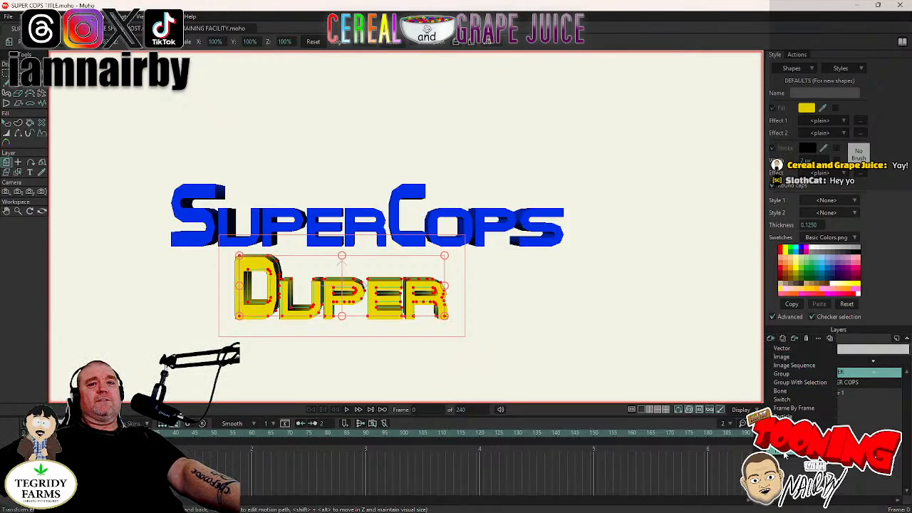
pyautogui.click(757, 300)
pyautogui.click(757, 299)
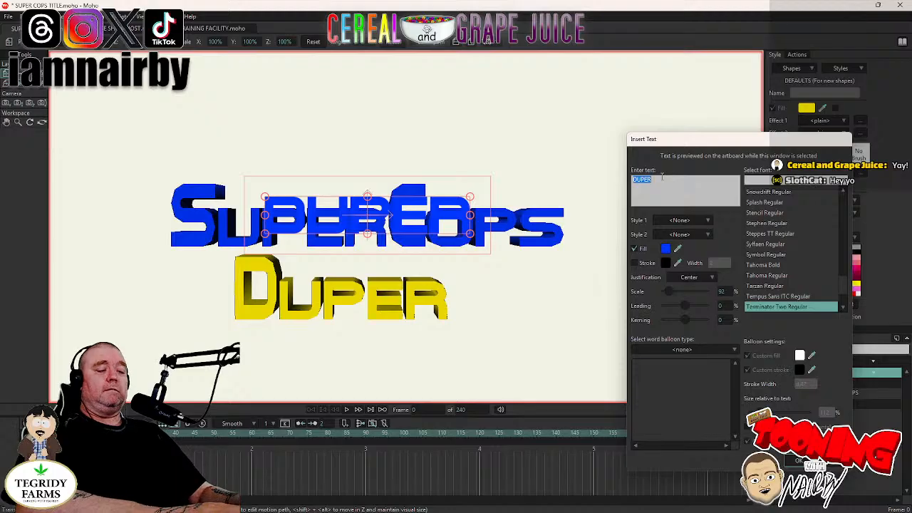
pyautogui.write('The Sa')
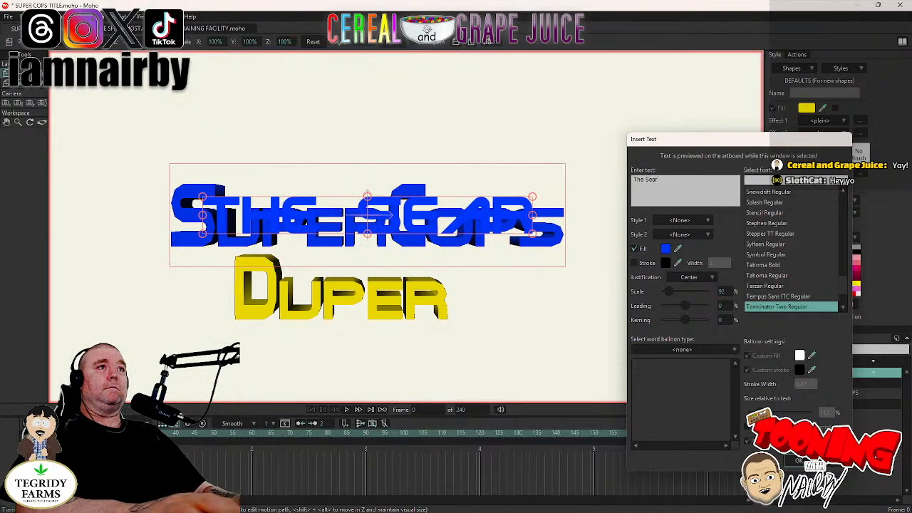
pyautogui.press('BackSpace')
pyautogui.press('BackSpace')
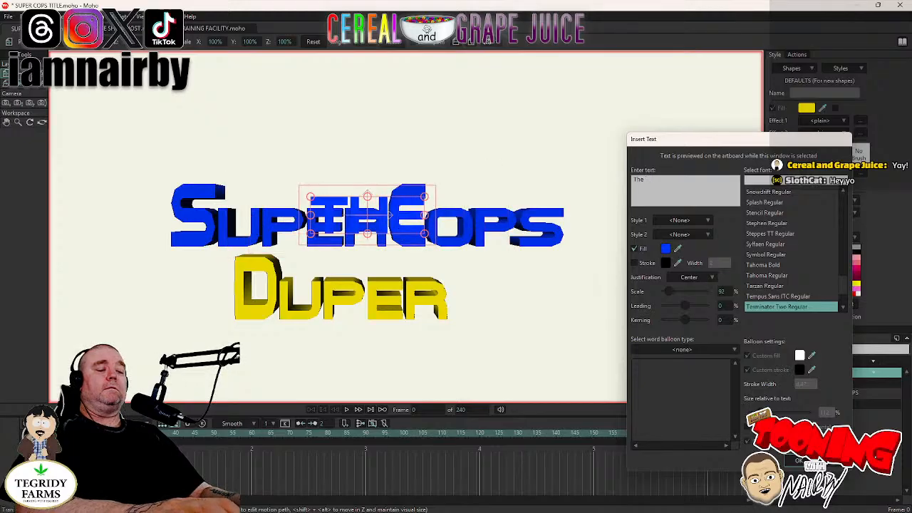
pyautogui.write('Search')
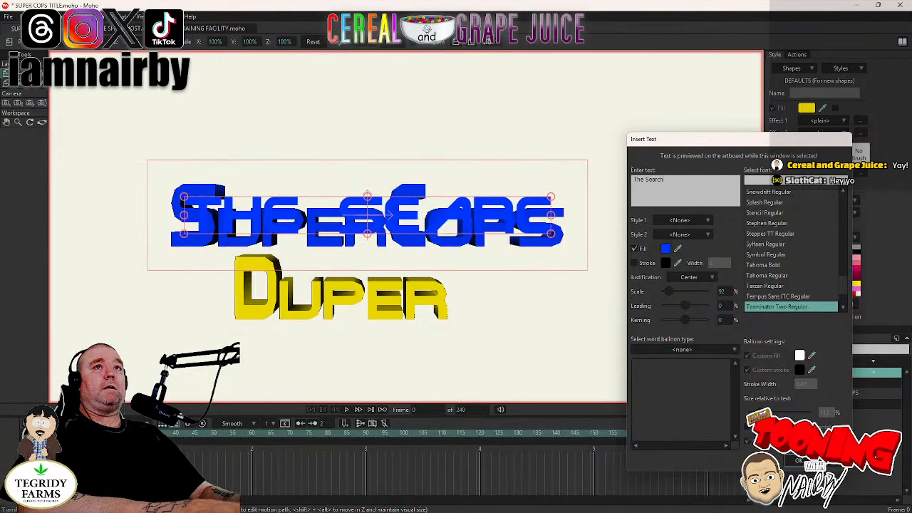
pyautogui.write(' For')
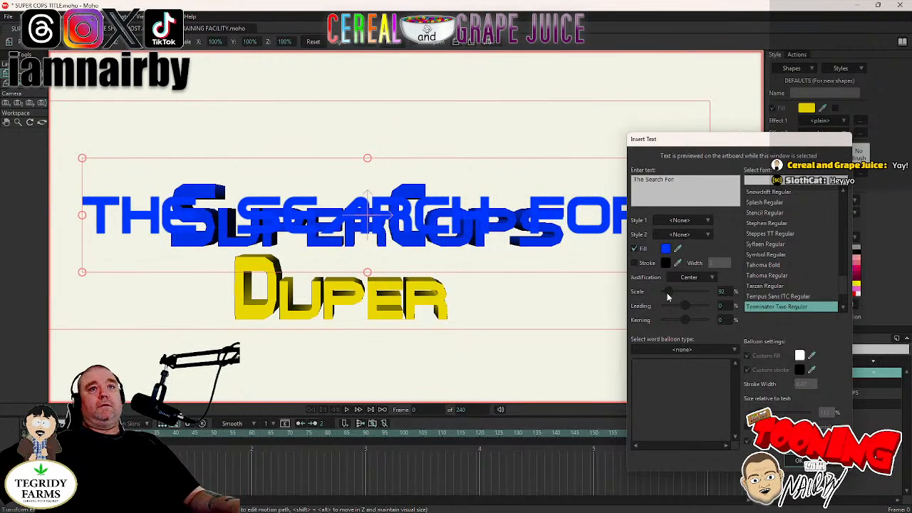
pyautogui.moveTo(668, 294); pyautogui.dragTo(666, 292)
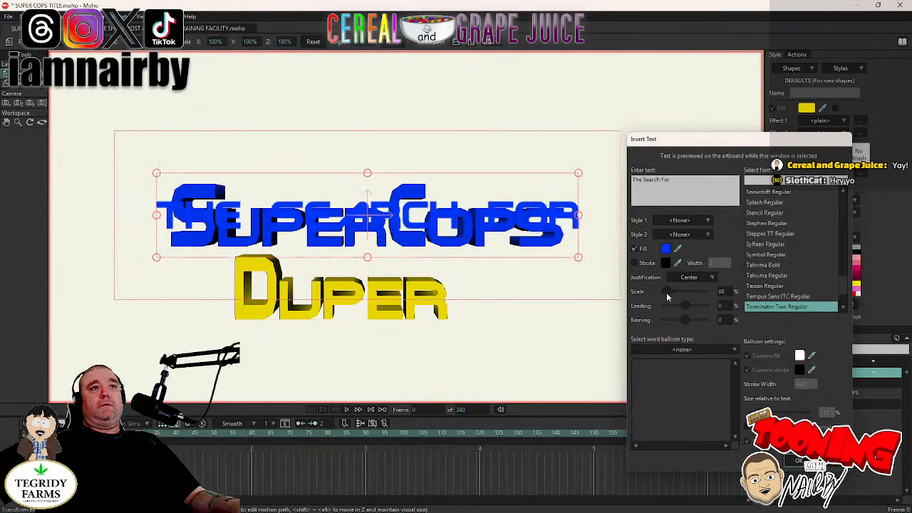
pyautogui.click(787, 457)
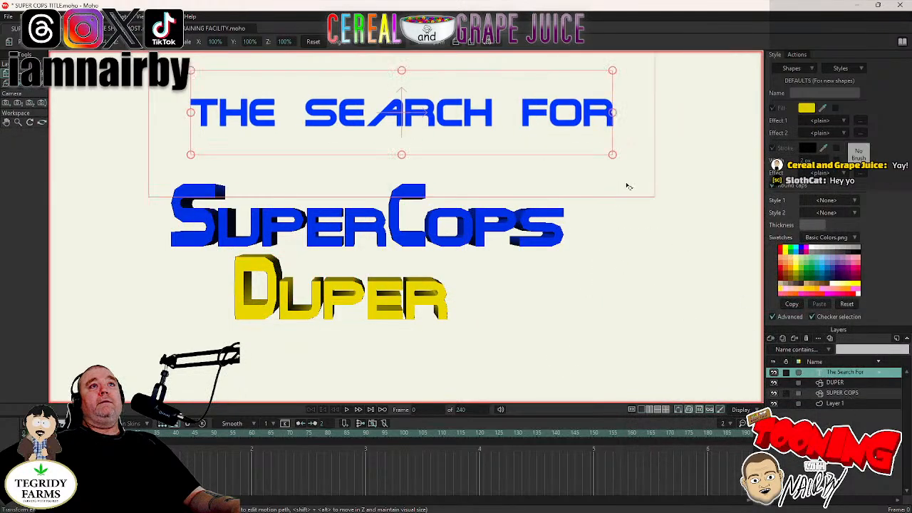
# Open the text settings of The Search For layer and try the Elephant fonts, ending on Elephant Italic.
pyautogui.doubleClick(861, 371)
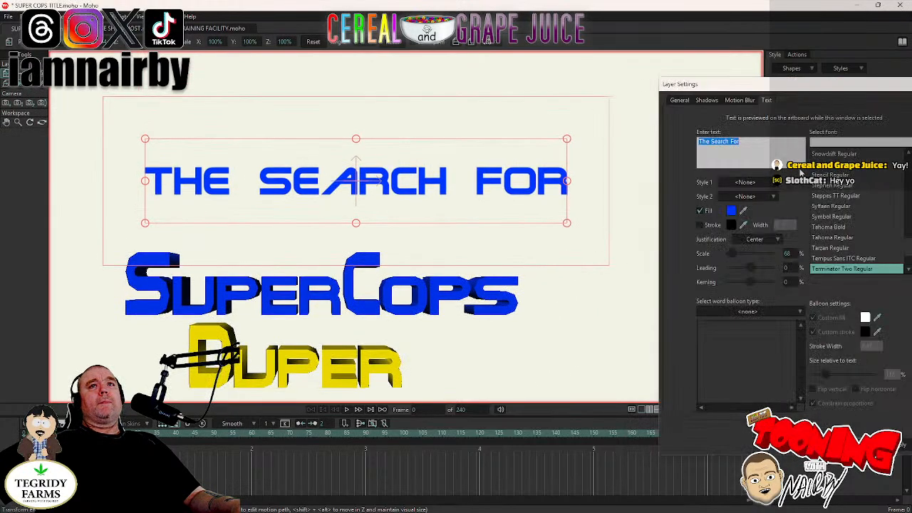
pyautogui.click(832, 141)
pyautogui.write('r')
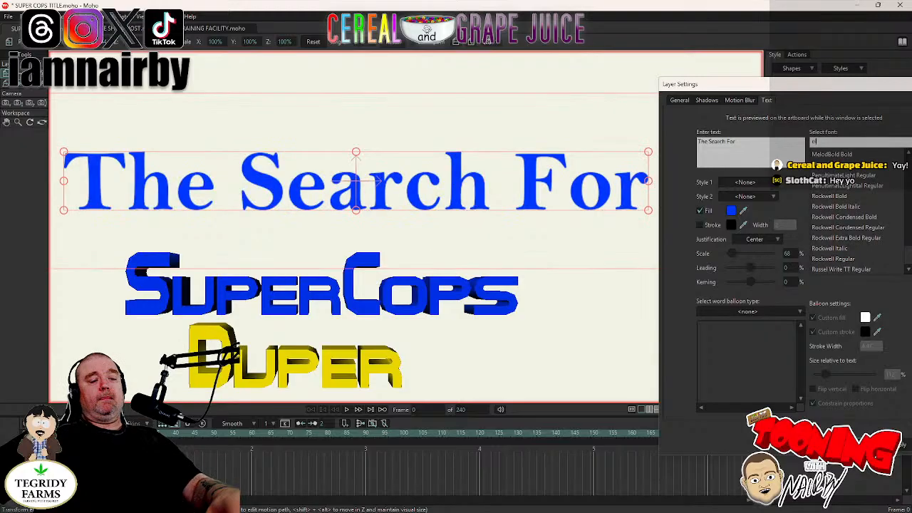
pyautogui.write('e')
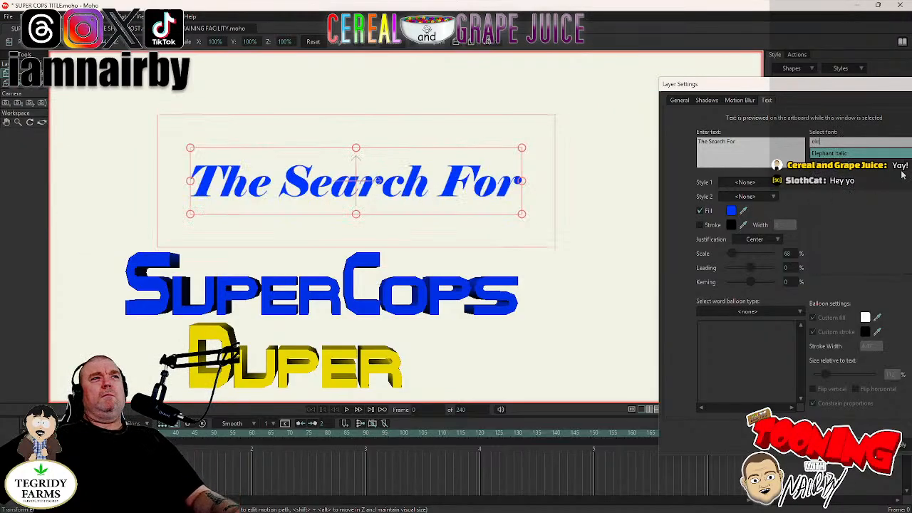
pyautogui.click(829, 169)
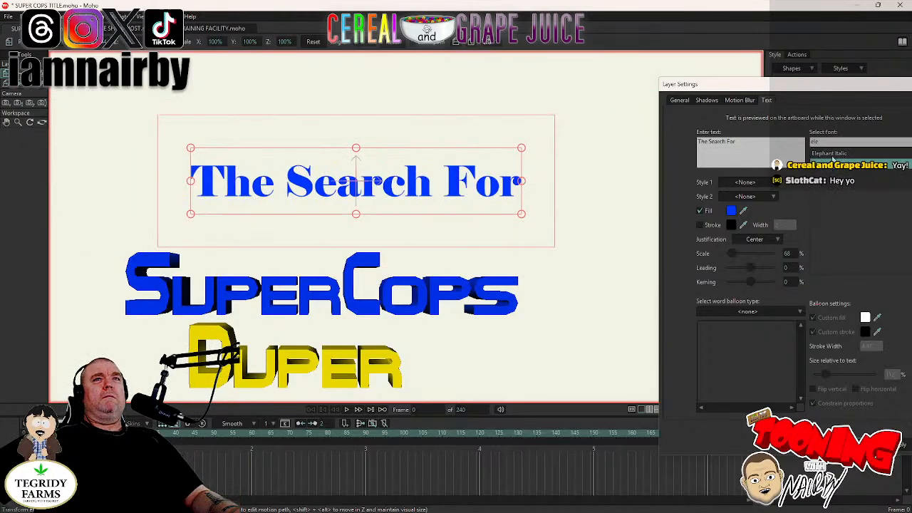
pyautogui.click(831, 154)
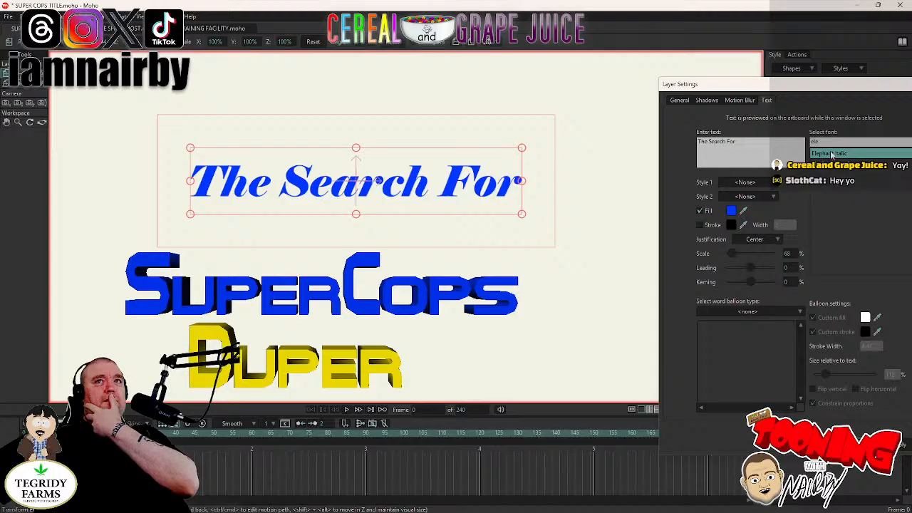
# Move the Layer Settings dialog aside, clear the font filter, and try Agency FB Bold for the text.
pyautogui.moveTo(820, 87); pyautogui.dragTo(719, 92)
pyautogui.press('BackSpace')
pyautogui.press('BackSpace')
pyautogui.press('BackSpace')
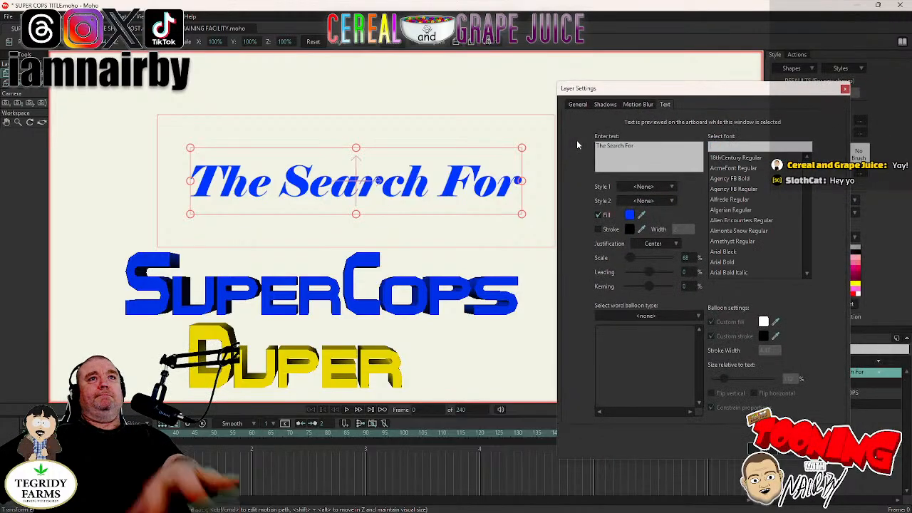
pyautogui.click(754, 179)
pyautogui.moveTo(696, 98); pyautogui.dragTo(709, 95)
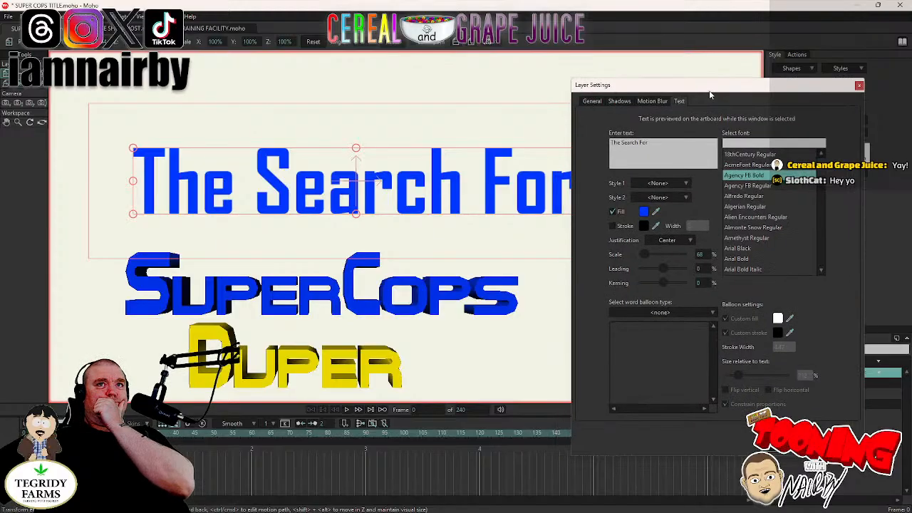
# Browse further through the fonts, trying Bodoni MT Bold Italic and Book Antiqua Regular on The Search For.
pyautogui.scroll(-10, 820, 177)
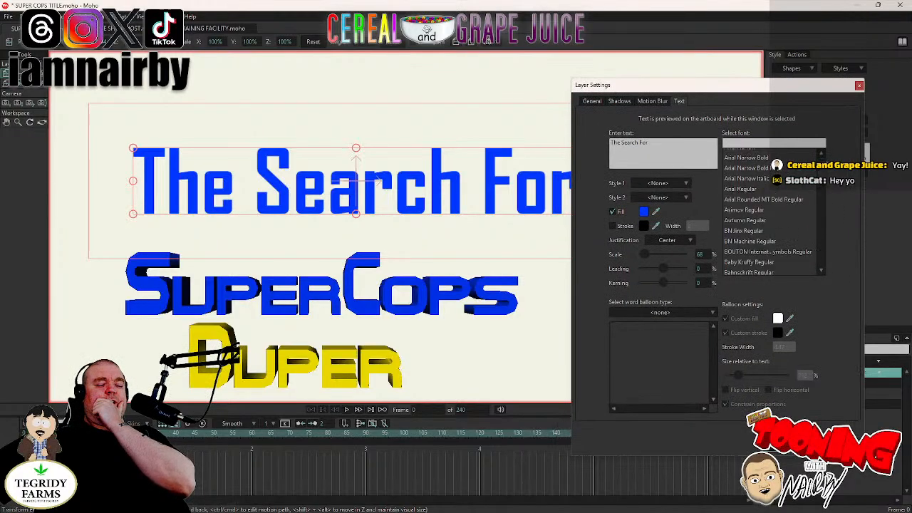
pyautogui.click(763, 238)
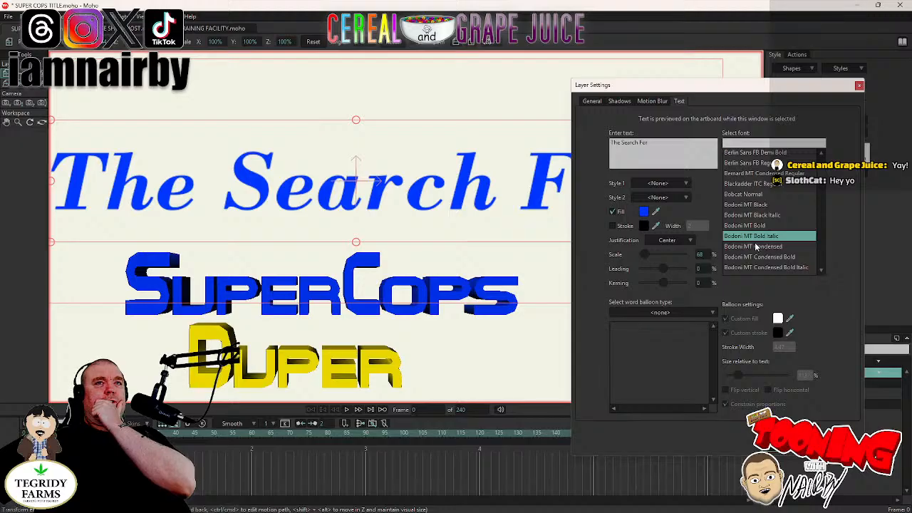
pyautogui.click(757, 257)
pyautogui.scroll(-4, 755, 257)
pyautogui.click(743, 247)
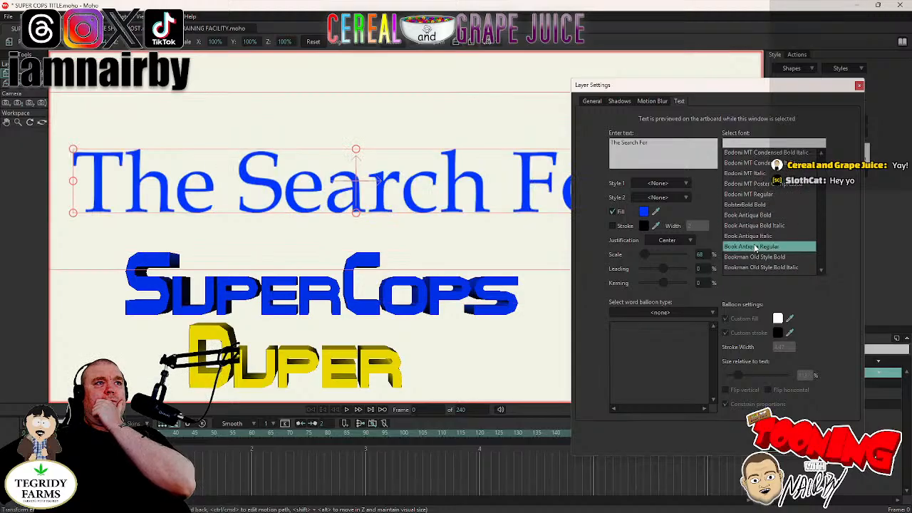
# Reduce the text scale to 20% and try Bookman Old Style Bold, Britannic Bold Regular and Brandish Regular.
pyautogui.moveTo(645, 254); pyautogui.dragTo(640, 258)
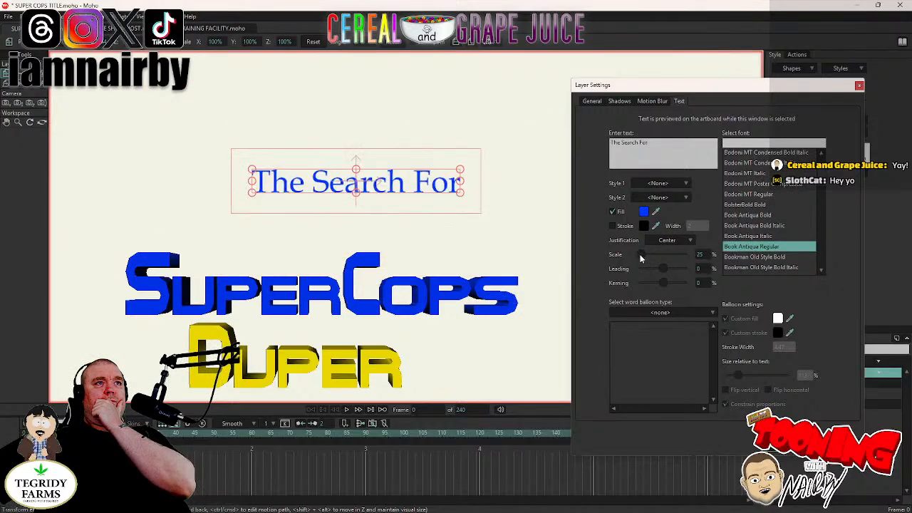
pyautogui.click(761, 257)
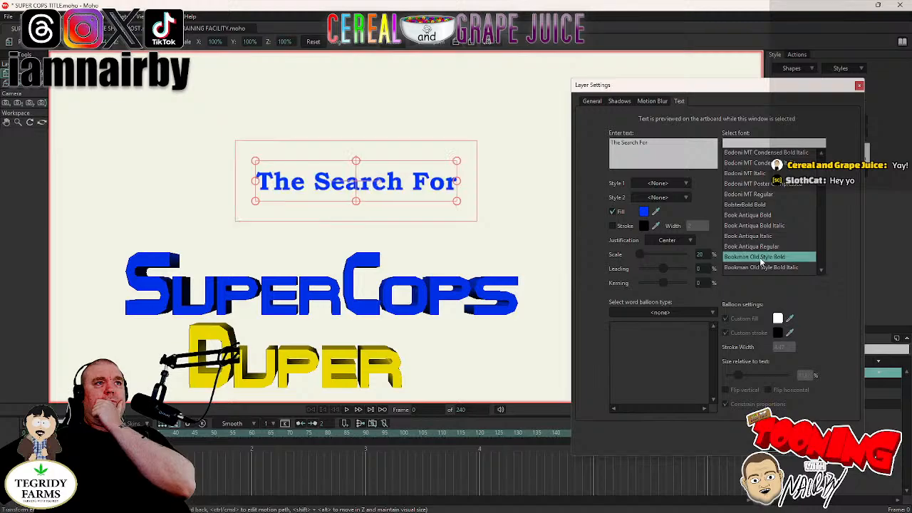
pyautogui.scroll(-2, 762, 260)
pyautogui.scroll(-2, 761, 260)
pyautogui.click(752, 215)
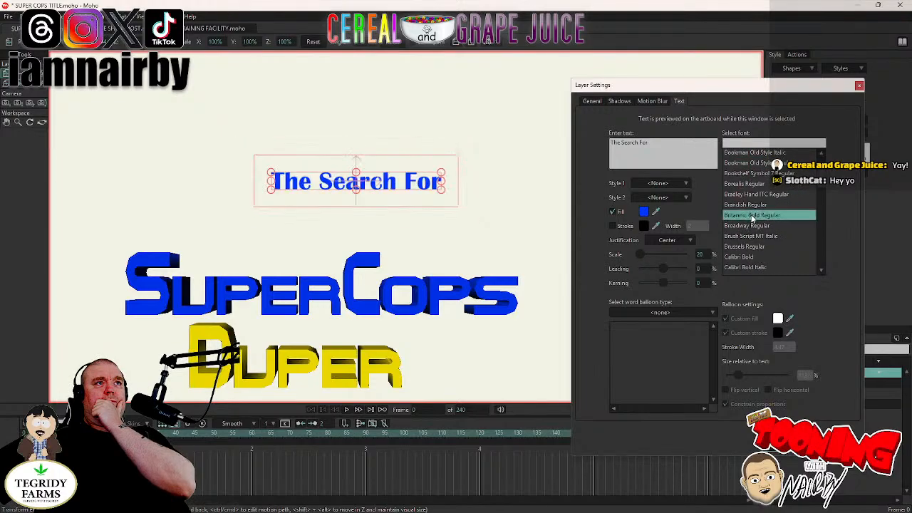
pyautogui.click(755, 207)
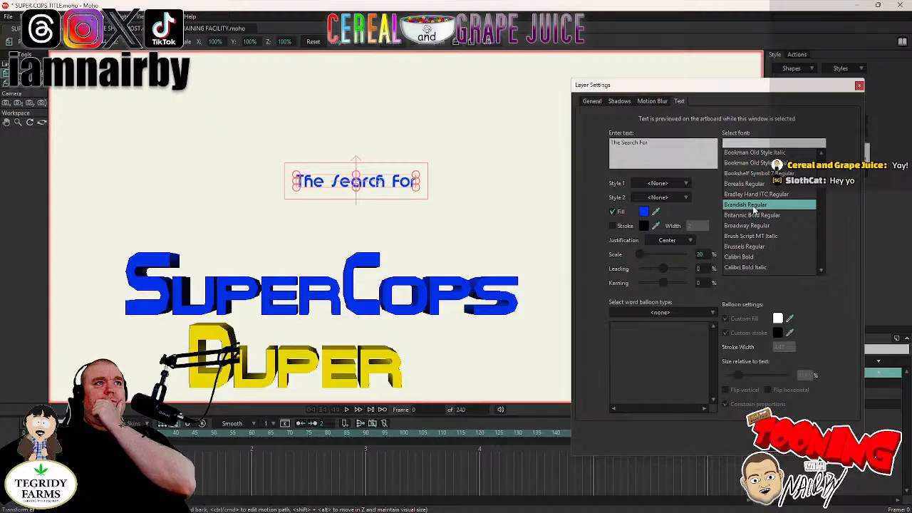
# Set The Search For to Borealis Regular at 54% scale with a white FFFFFF fill and a black stroke of width 2, and apply.
pyautogui.moveTo(643, 255); pyautogui.dragTo(643, 254)
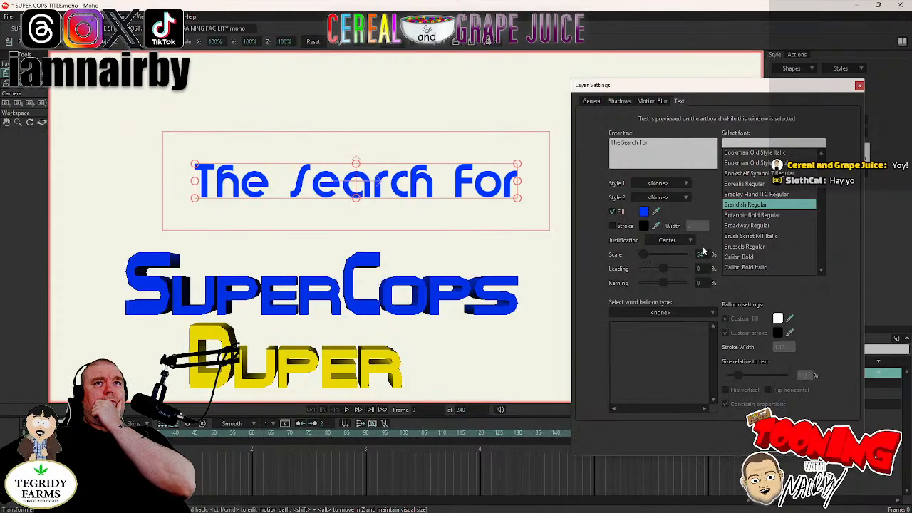
pyautogui.click(754, 185)
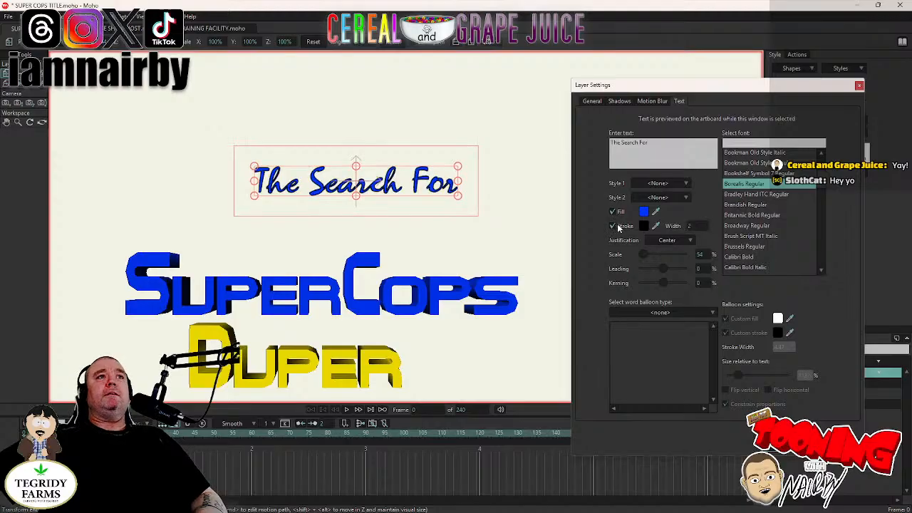
pyautogui.click(644, 211)
pyautogui.write('FFFFFF')
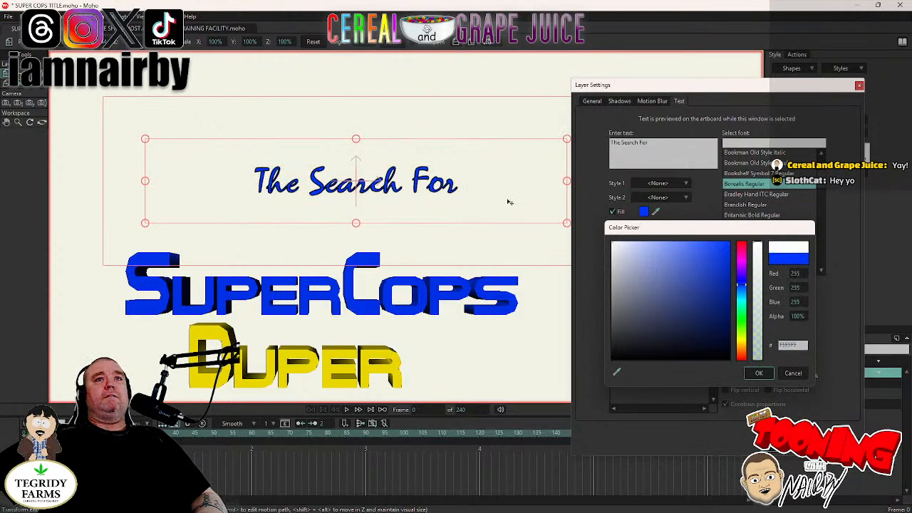
pyautogui.click(744, 372)
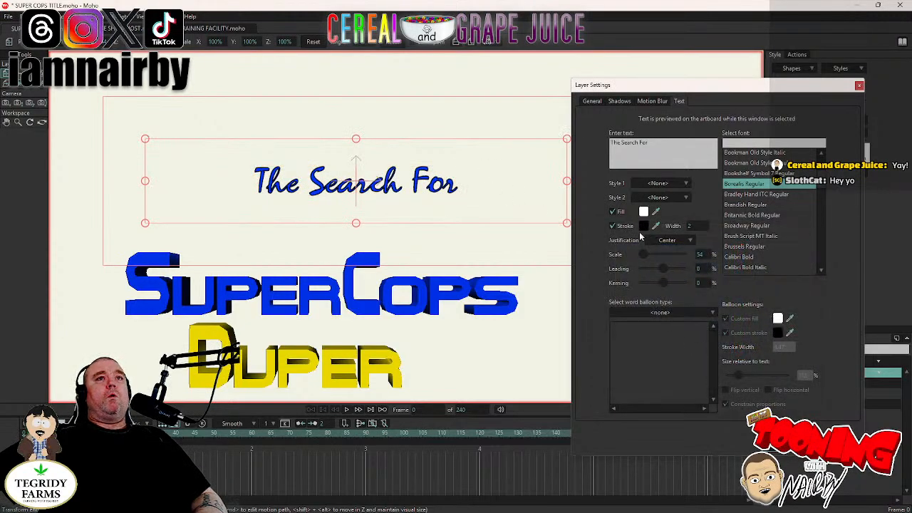
pyautogui.press('Return')
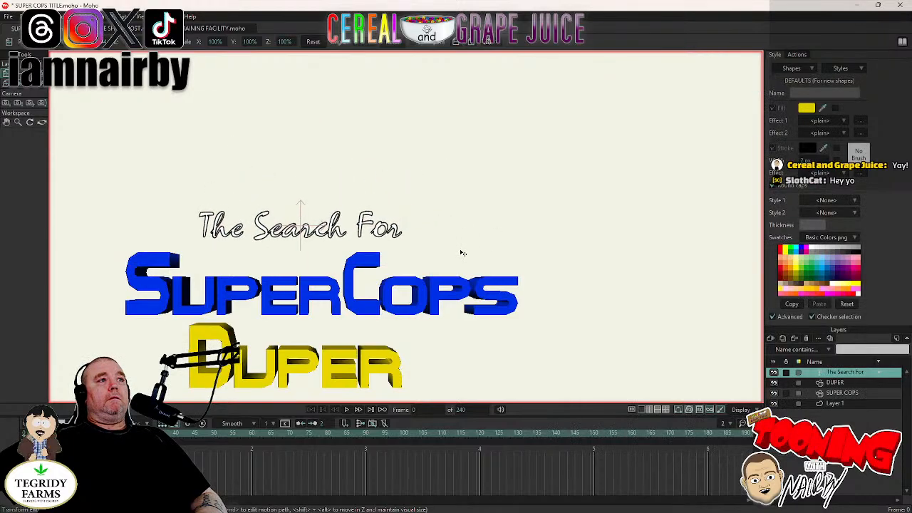
# Position The Search For text centrally just above the SUPER letters of the SUPER COPS title.
pyautogui.moveTo(466, 247); pyautogui.dragTo(495, 225)
pyautogui.scroll(-3, 499, 225)
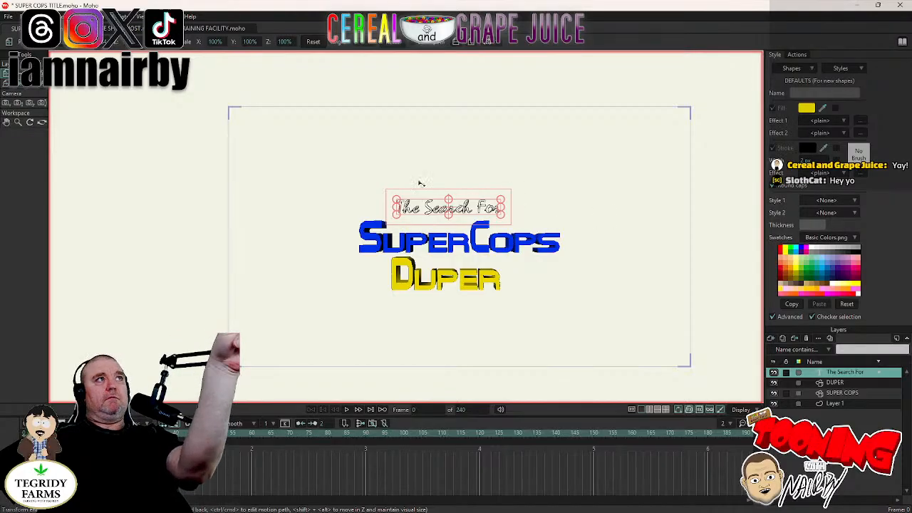
pyautogui.click(628, 238)
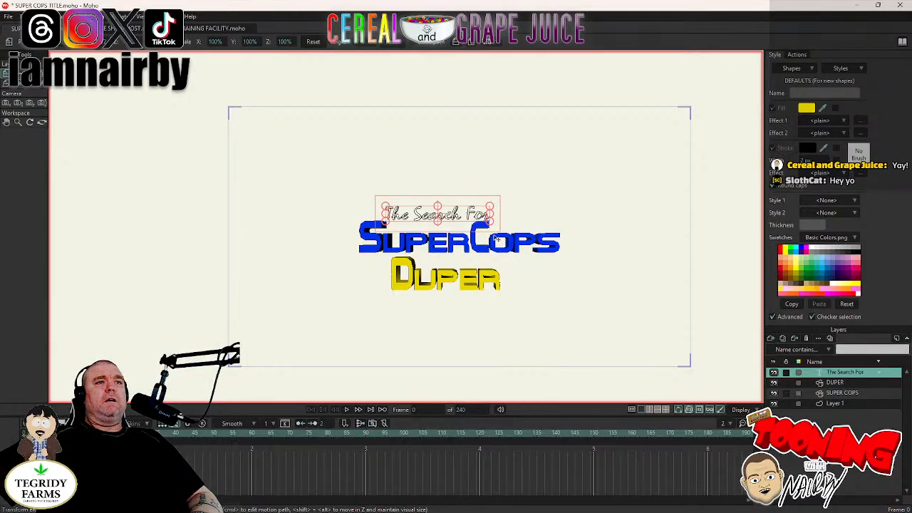
# Select the DUPER layer for transforming, try shifting the word, and save the project.
pyautogui.click(818, 383)
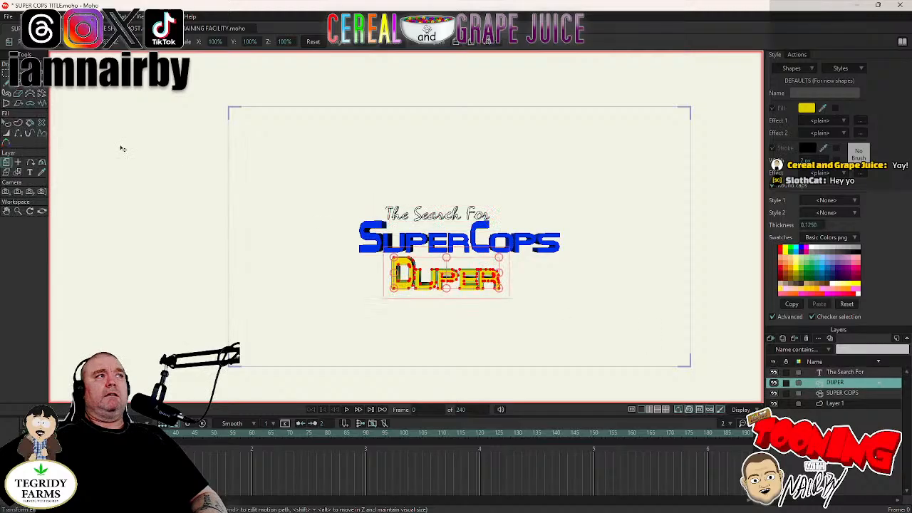
pyautogui.click(7, 162)
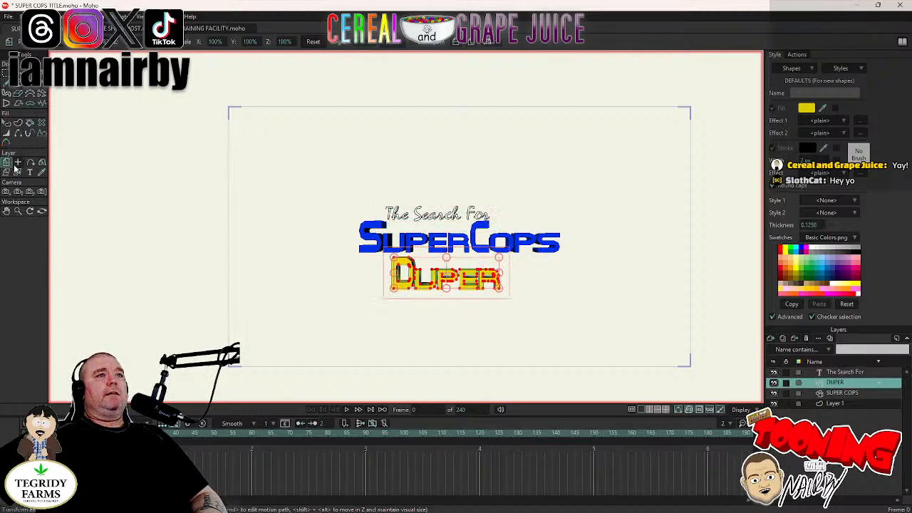
pyautogui.moveTo(506, 286); pyautogui.dragTo(540, 297)
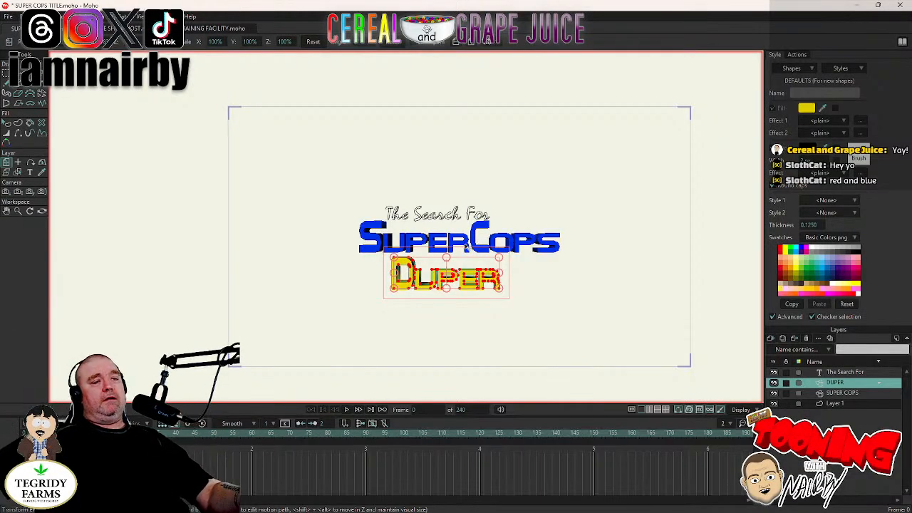
pyautogui.hotkey('ctrl', 's')
# Open the older project GAAD AD.anme, accept its conversion and decline locating the missing files.
pyautogui.click(8, 16)
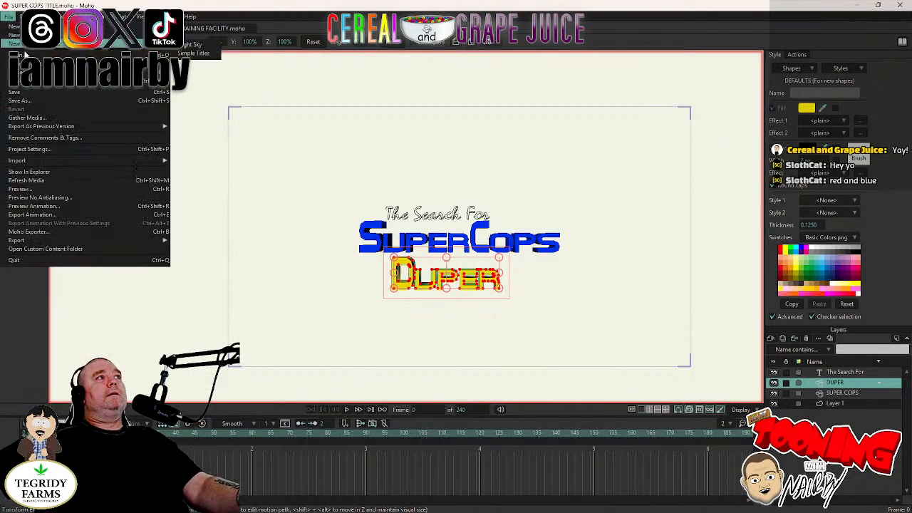
pyautogui.click(24, 55)
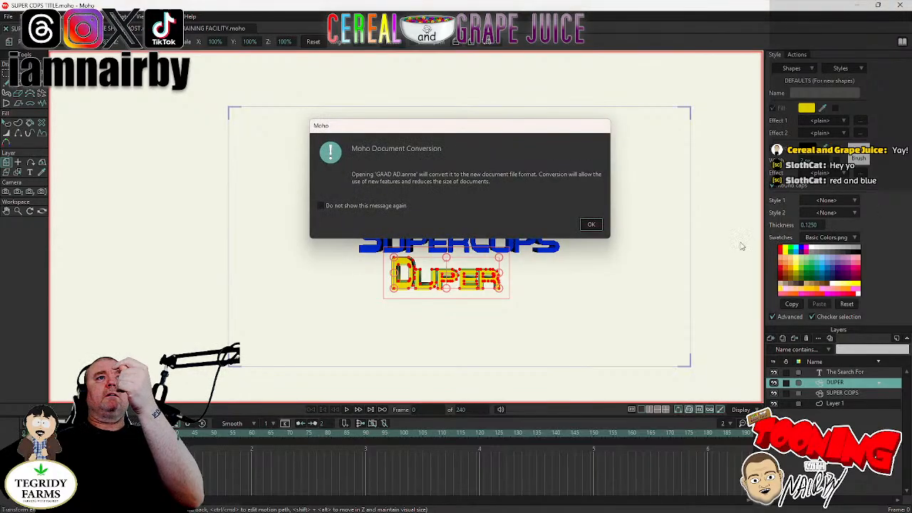
pyautogui.click(592, 225)
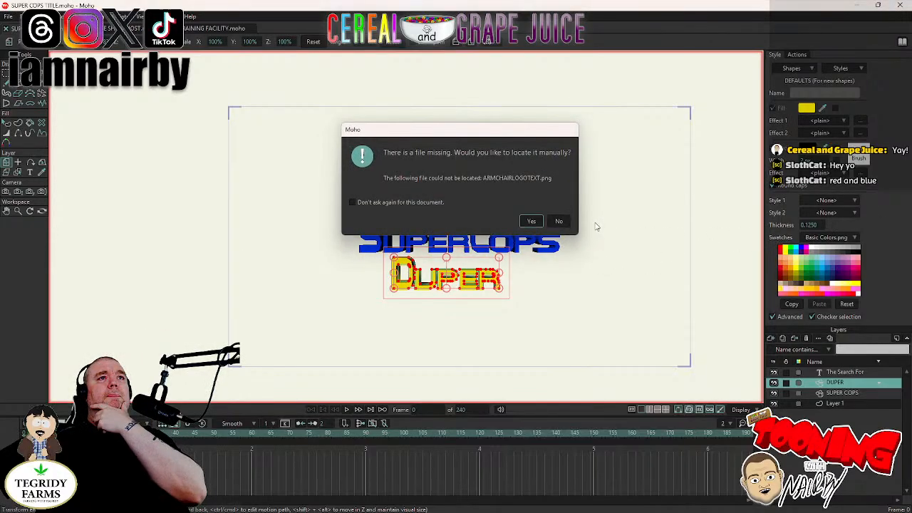
pyautogui.click(560, 222)
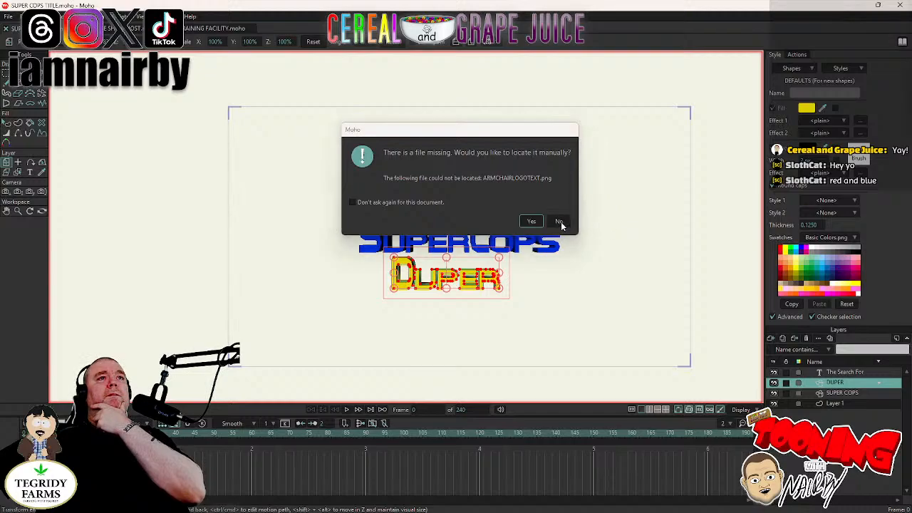
pyautogui.click(560, 222)
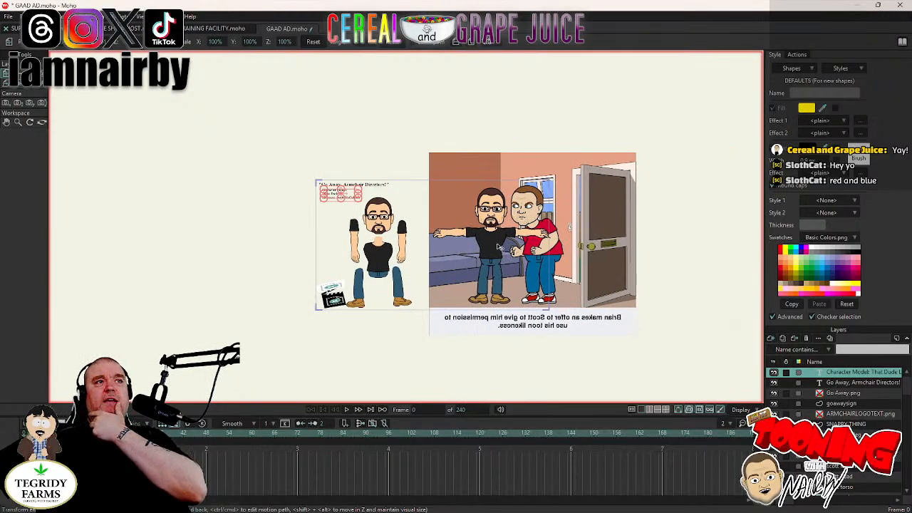
# Look over the characters and door scene in the GAAD AD project and close it without saving.
pyautogui.scroll(2, 492, 220)
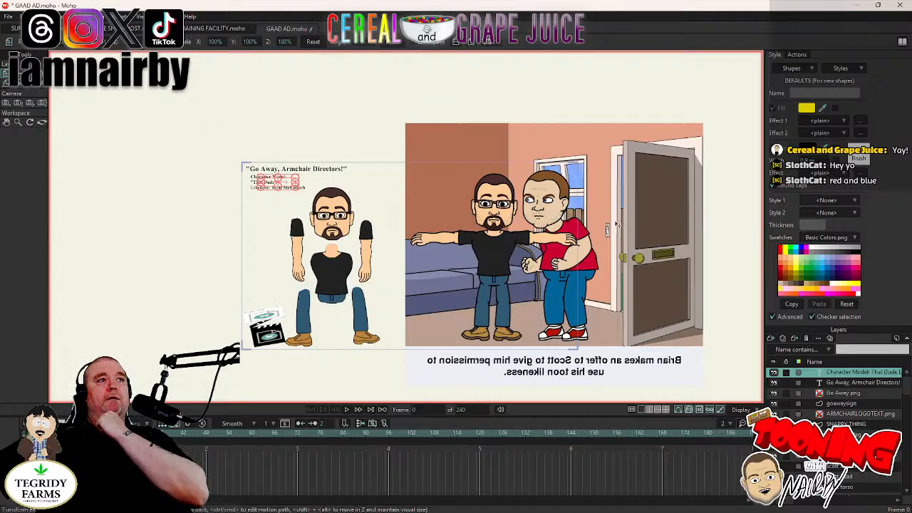
pyautogui.click(261, 30)
pyautogui.click(489, 202)
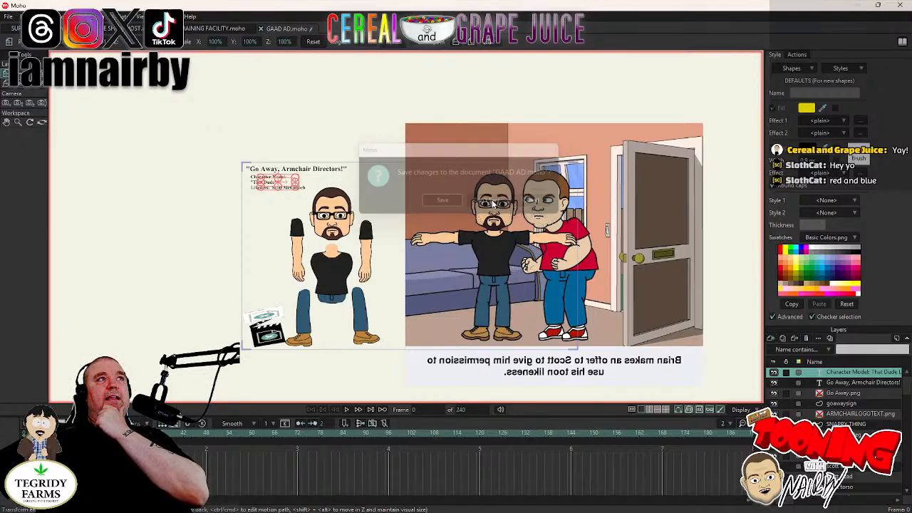
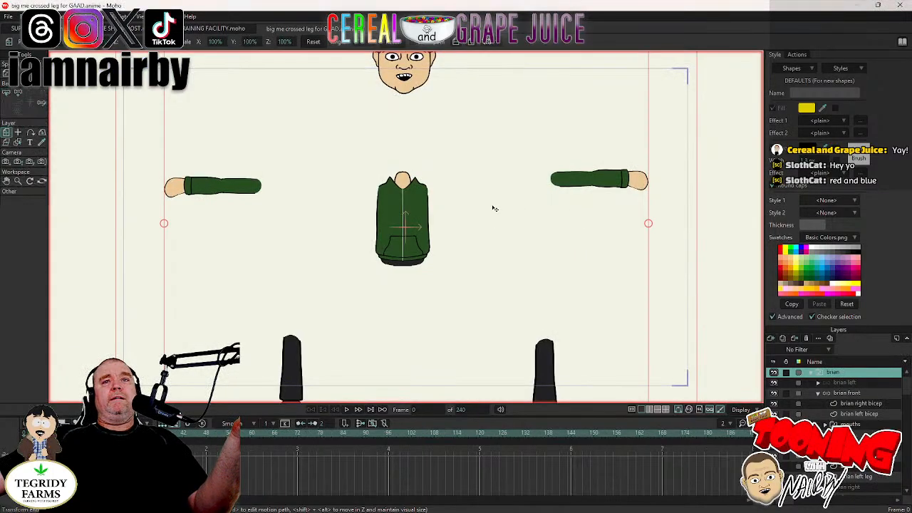
# View the whole figure in the big me crossed leg project, close it and return to SUPER COPS TITLE.
pyautogui.scroll(-3, 494, 208)
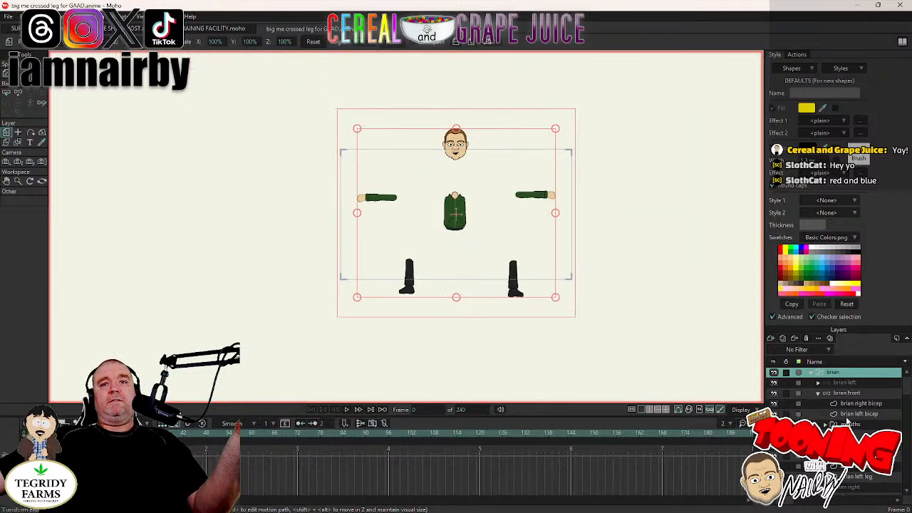
pyautogui.click(263, 27)
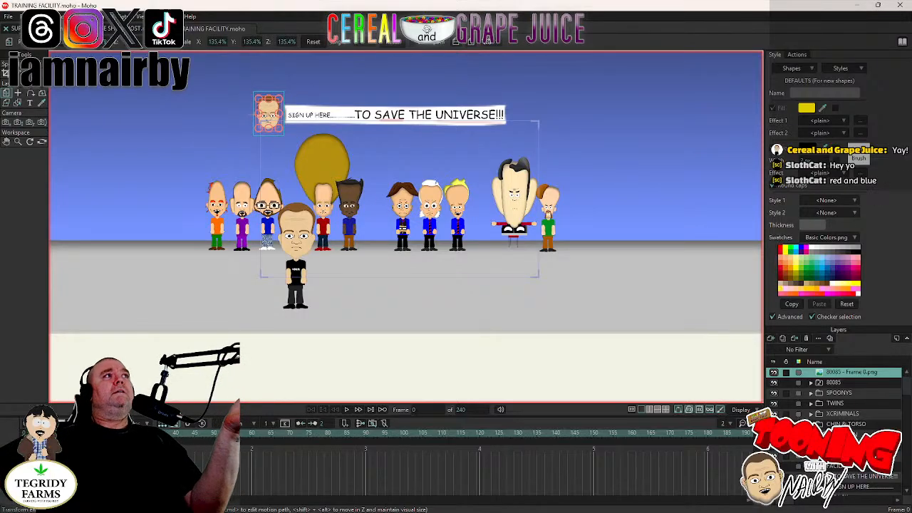
pyautogui.click(107, 28)
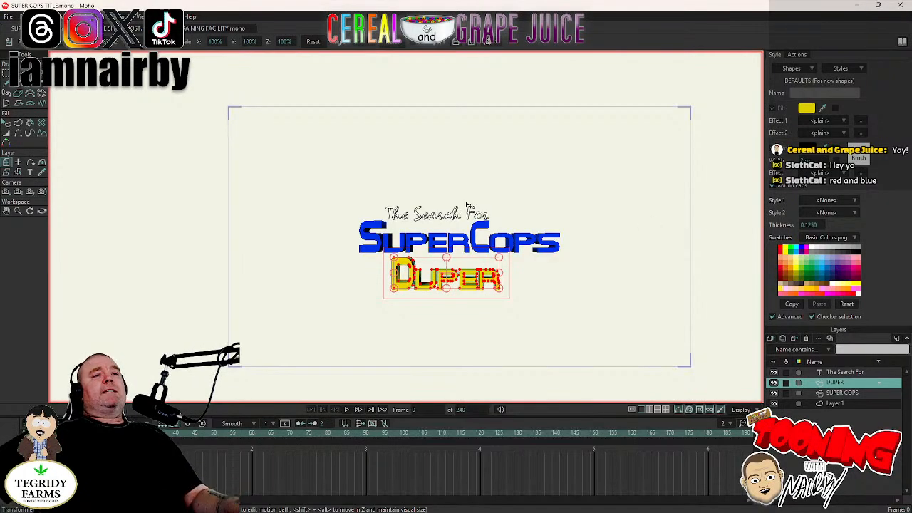
# Start a new project and draw a small wide rectangle near the canvas centre with a dark grey 2B2B2B fill.
pyautogui.click(8, 16)
pyautogui.click(17, 31)
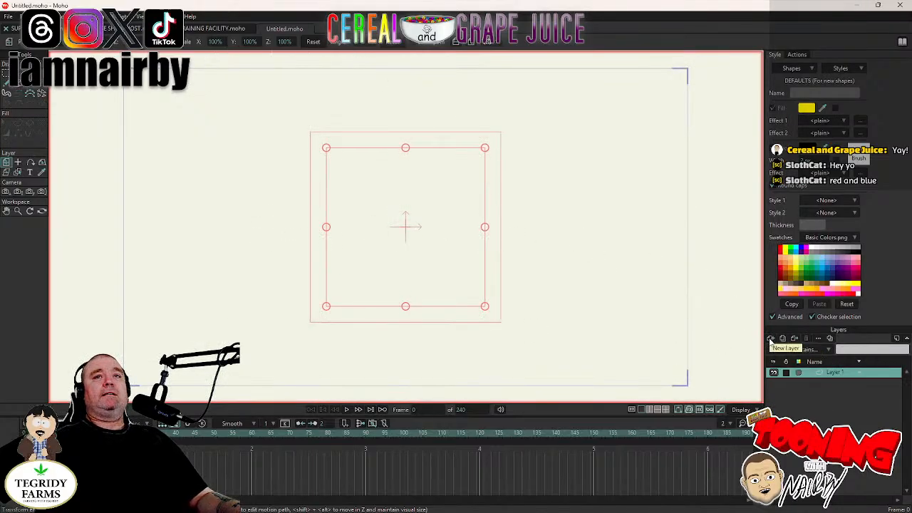
pyautogui.click(30, 92)
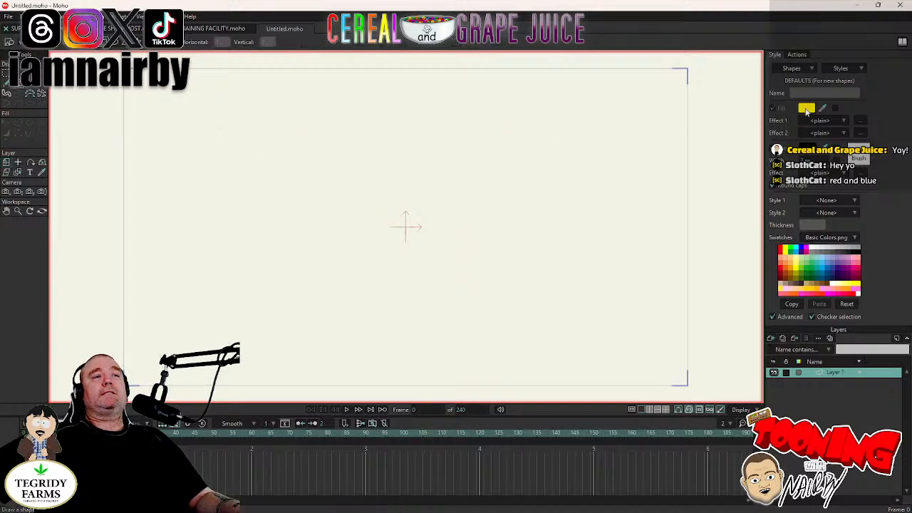
pyautogui.click(808, 110)
pyautogui.moveTo(623, 299); pyautogui.dragTo(613, 340)
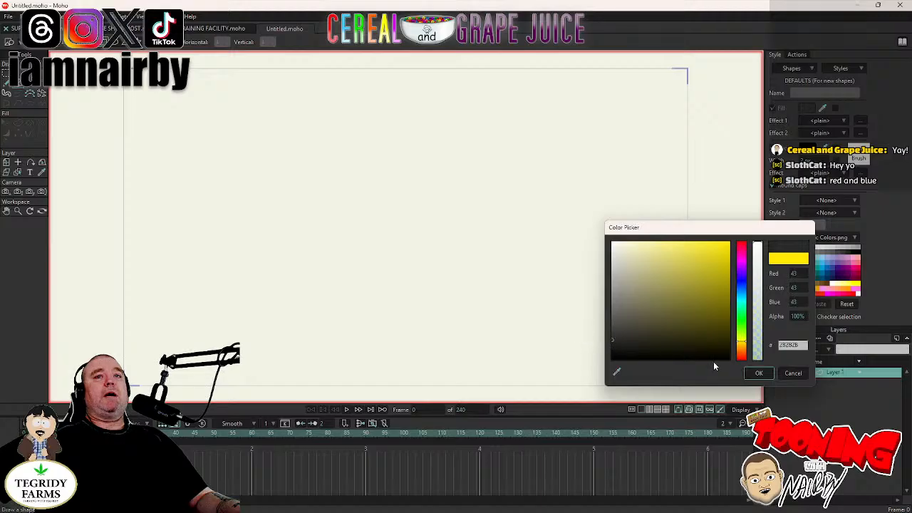
pyautogui.click(759, 373)
pyautogui.moveTo(332, 229)
pyautogui.mouseDown()
pyautogui.moveTo(368, 255)
pyautogui.moveTo(407, 251)
pyautogui.moveTo(403, 259)
pyautogui.mouseUp()
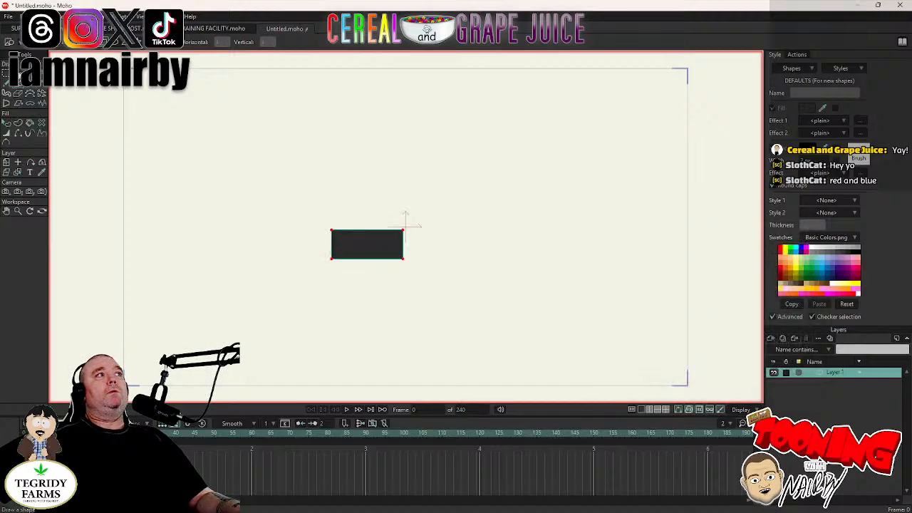
# Centre the dark rectangle on the canvas origin and rename its layer BASE.
pyautogui.press('t')
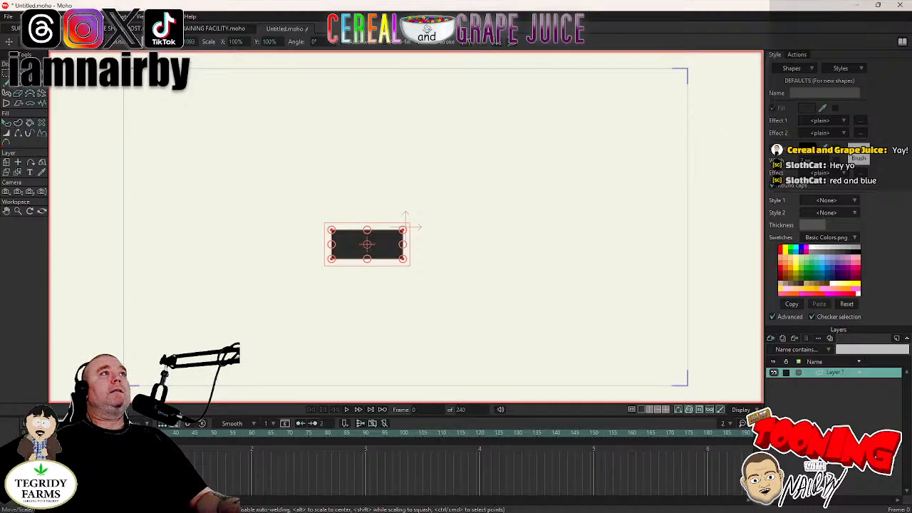
pyautogui.moveTo(367, 245); pyautogui.dragTo(406, 226)
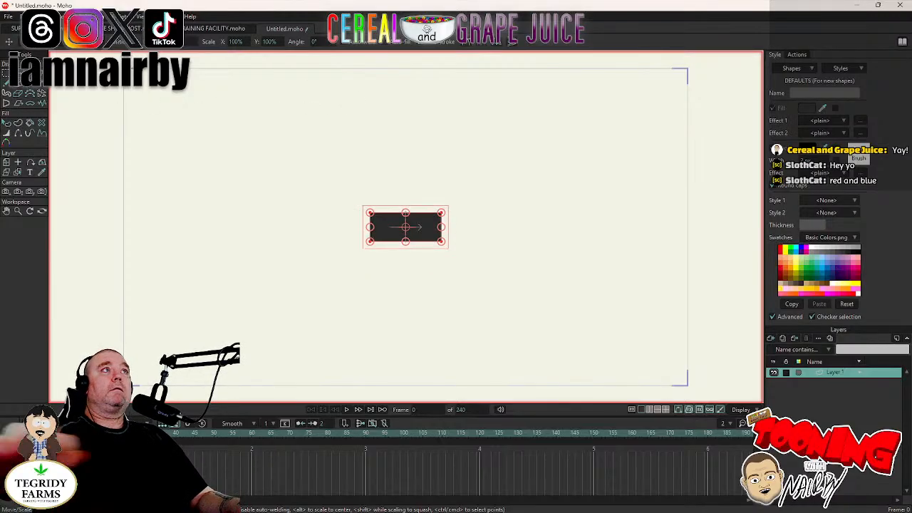
pyautogui.doubleClick(833, 373)
pyautogui.write('bas')
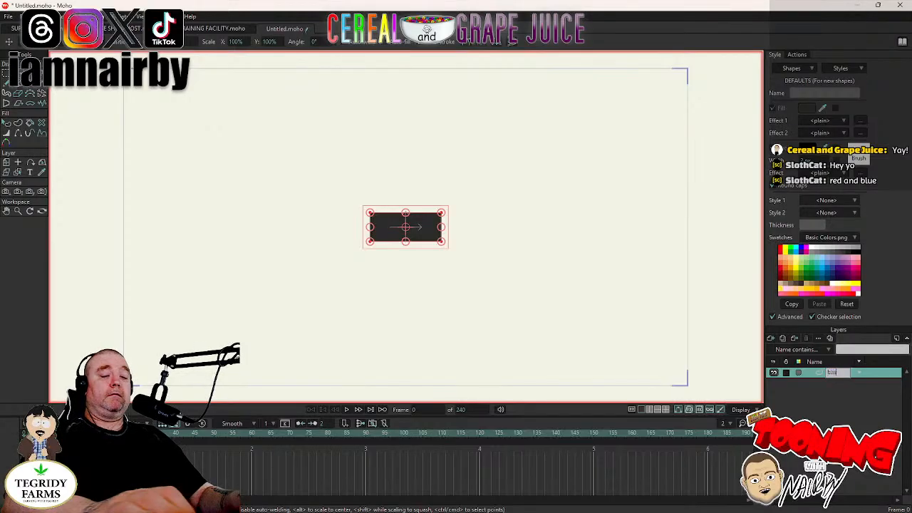
pyautogui.write('e')
pyautogui.press('Return')
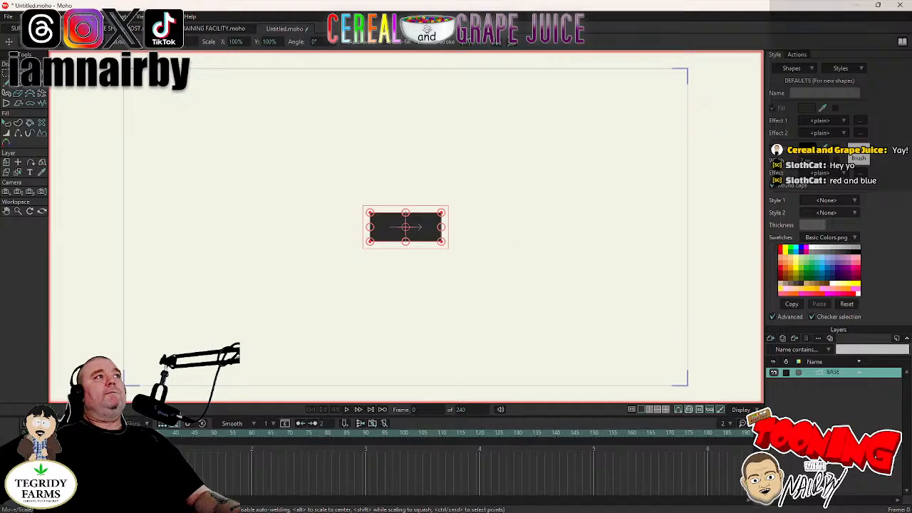
pyautogui.click(18, 86)
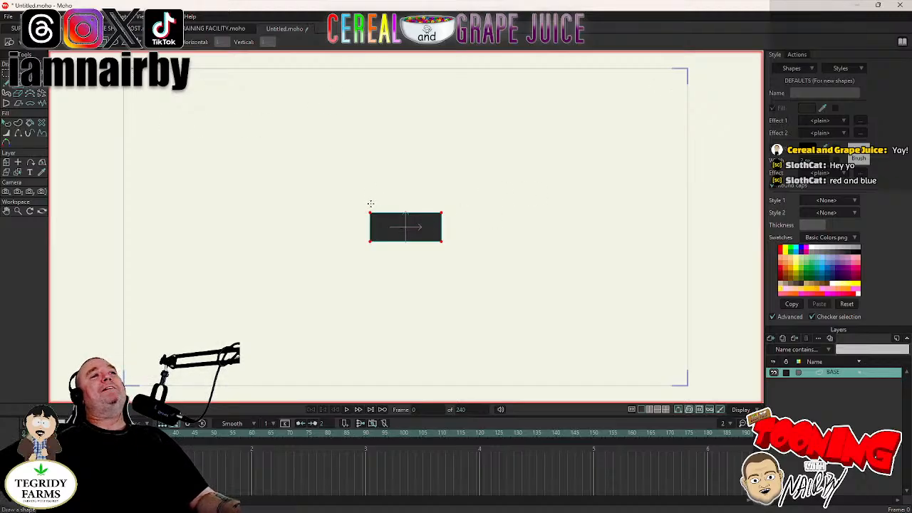
pyautogui.moveTo(370, 204); pyautogui.dragTo(421, 122)
pyautogui.hotkey('ctrl', 'z')
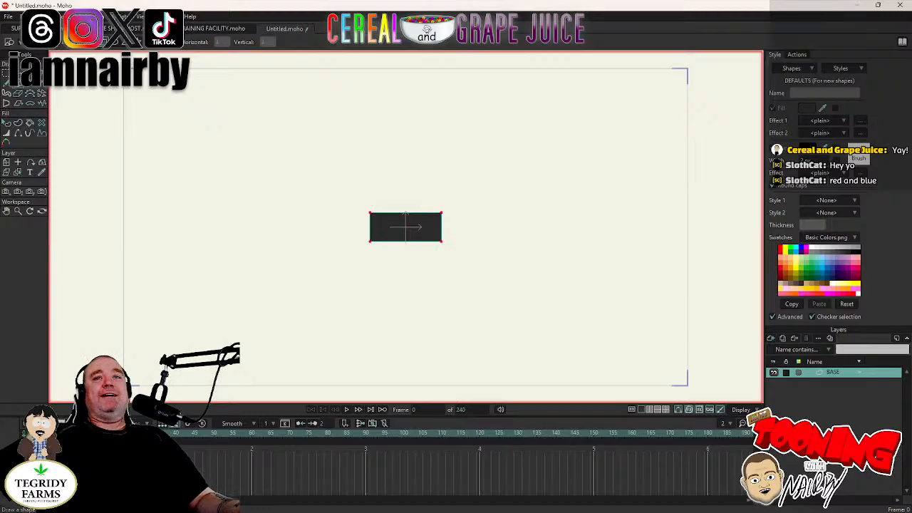
# Add a new vector layer above BASE and name it BEACON.
pyautogui.click(771, 340)
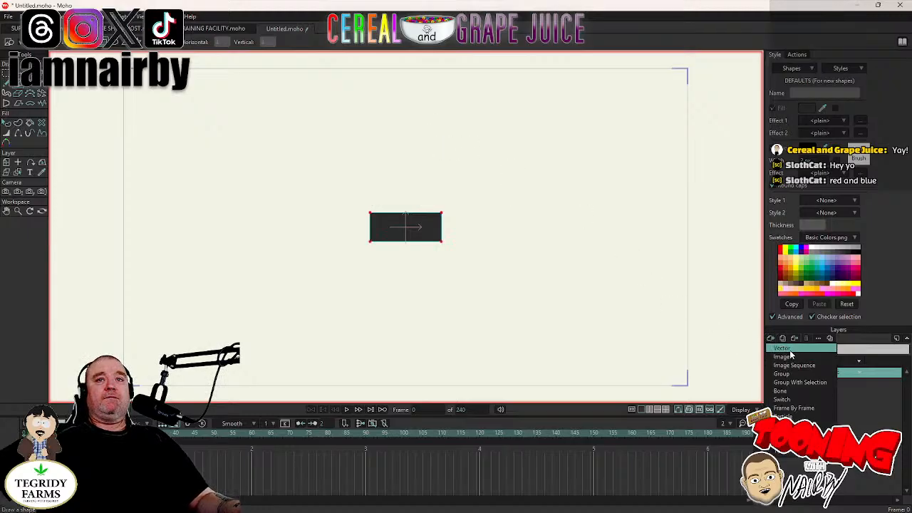
pyautogui.click(827, 397)
pyautogui.click(842, 373)
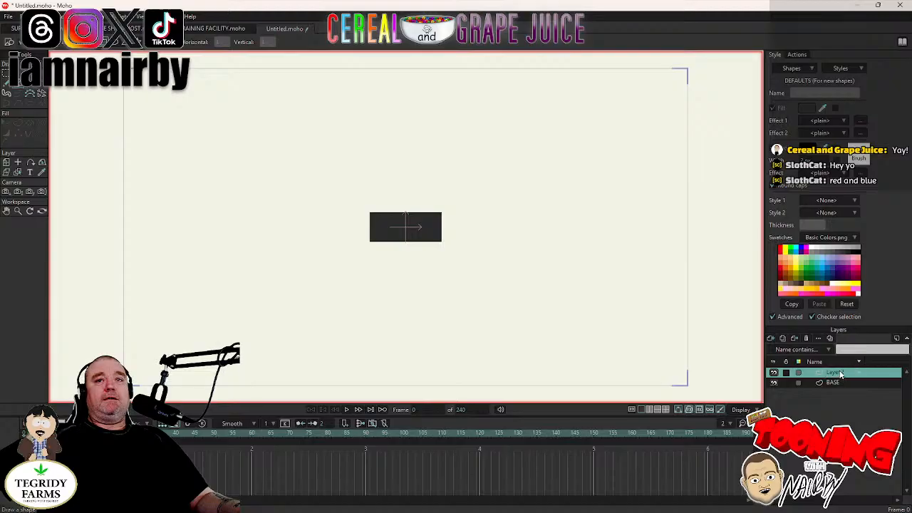
pyautogui.doubleClick(841, 373)
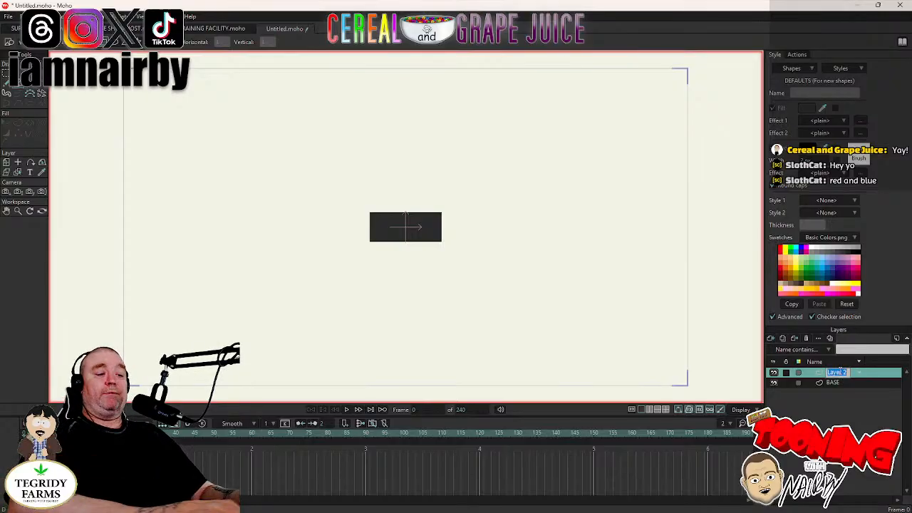
pyautogui.write('BEACON')
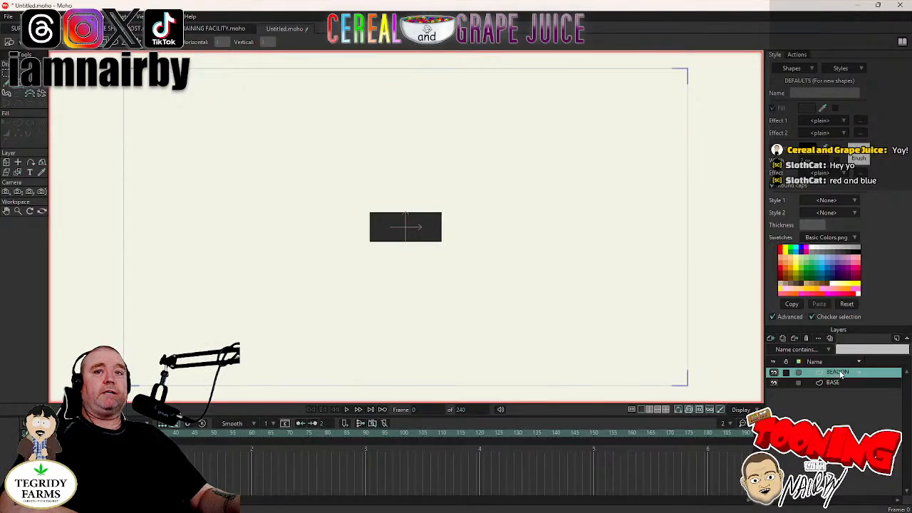
pyautogui.press('Return')
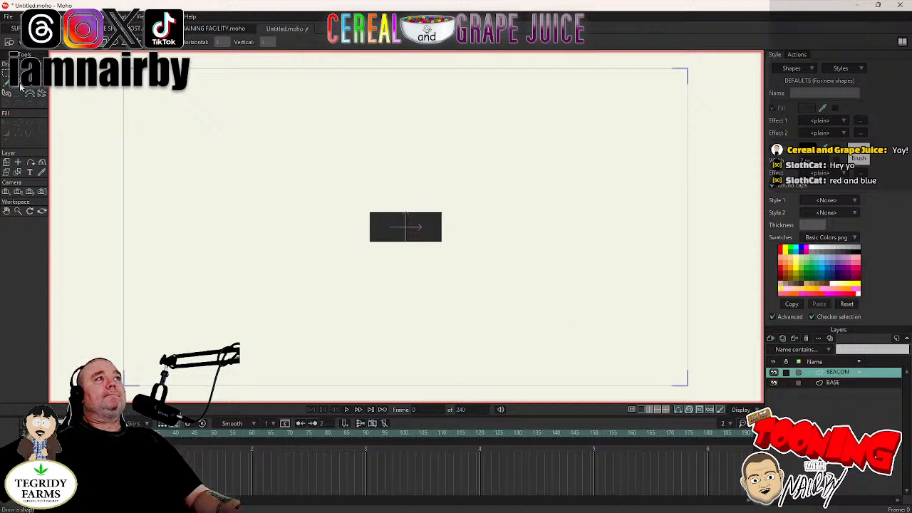
# Draw a tall dark rectangle directly above the base on the BEACON layer and shift it to line up with the base.
pyautogui.moveTo(373, 130); pyautogui.dragTo(443, 211)
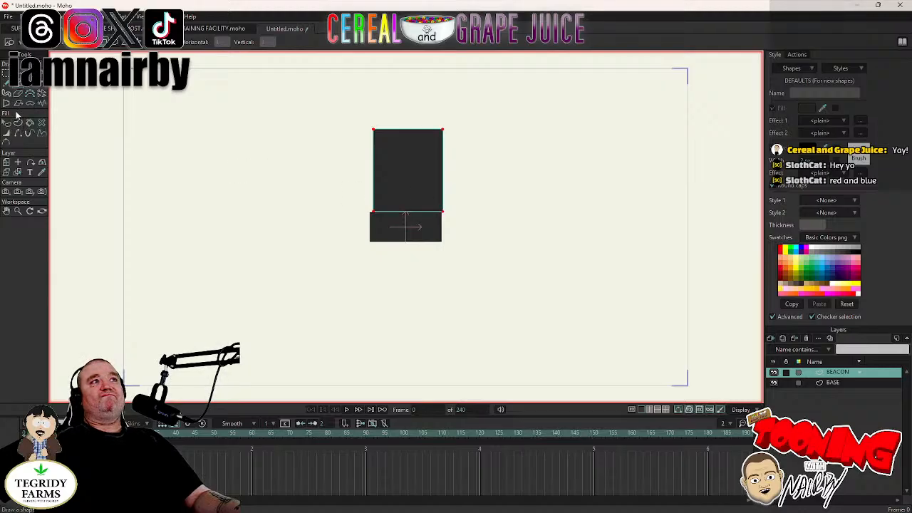
pyautogui.click(19, 78)
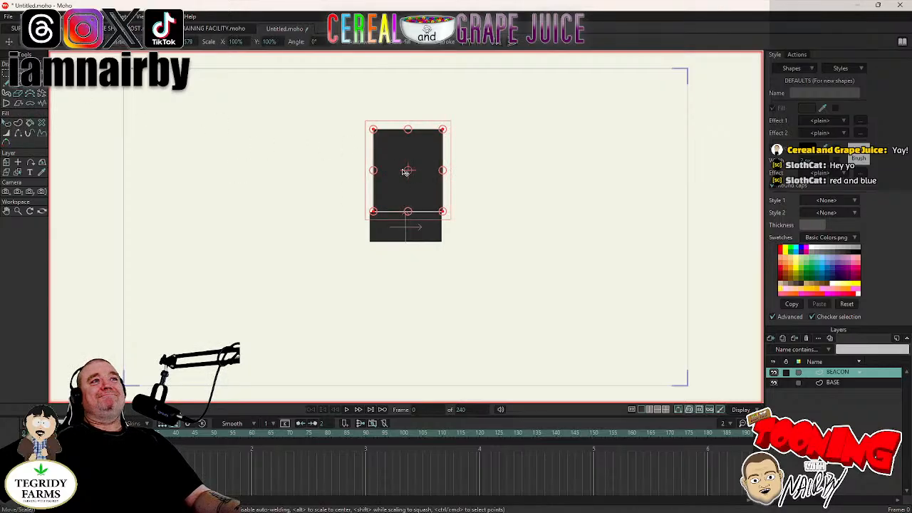
pyautogui.moveTo(398, 183); pyautogui.dragTo(395, 185)
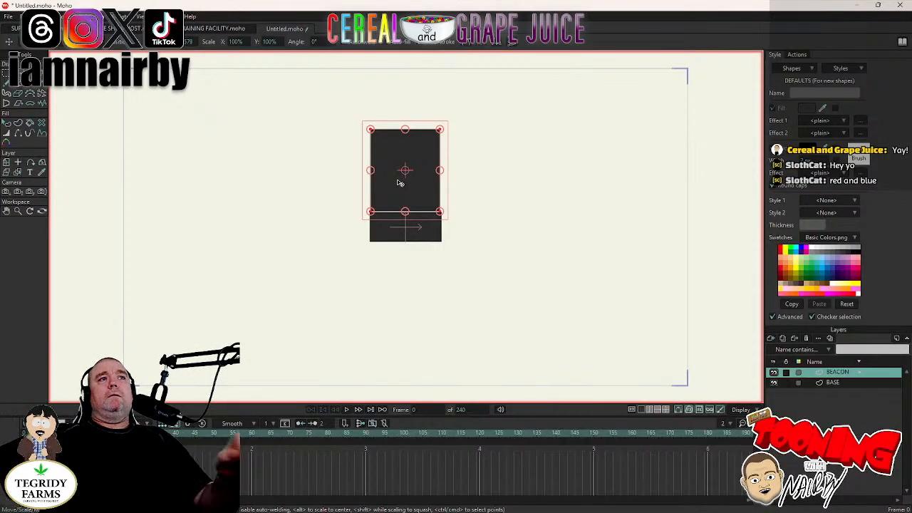
# Inspect up close where the BEACON rectangle meets the base and compare the widths of the two shapes.
pyautogui.scroll(1, 403, 184)
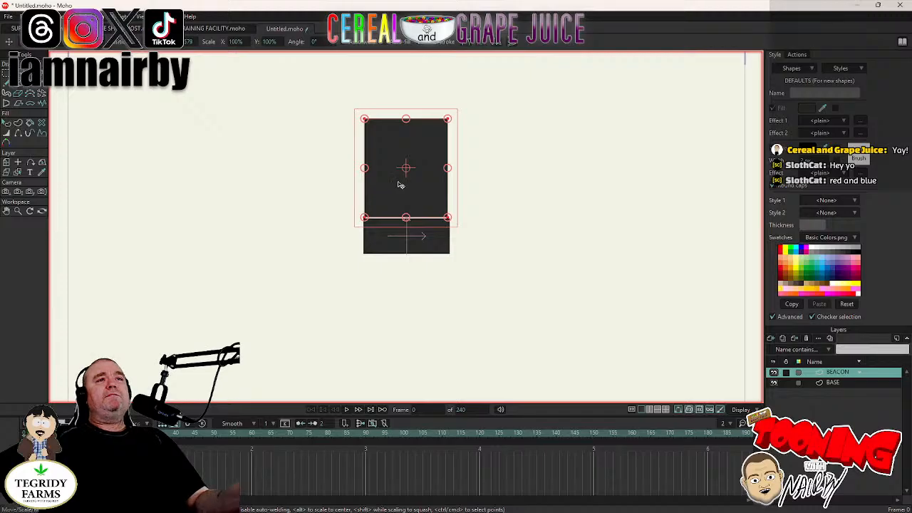
pyautogui.scroll(2, 401, 185)
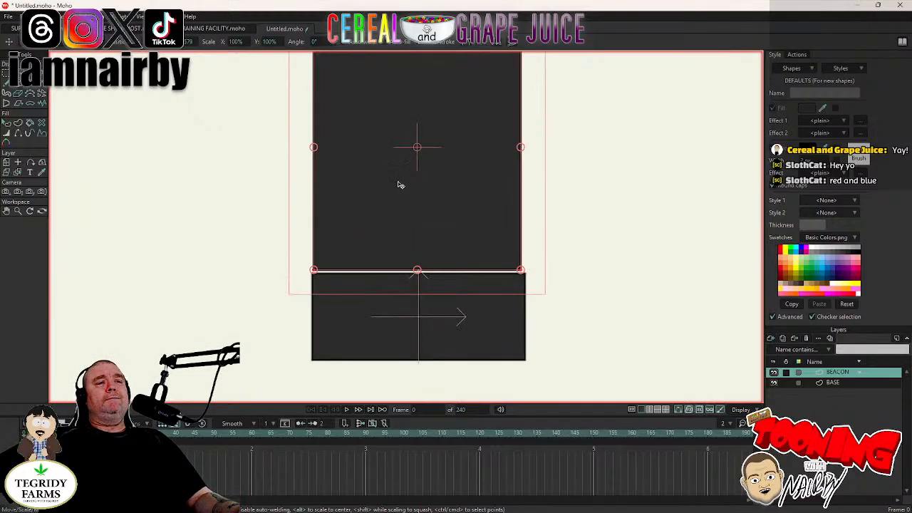
pyautogui.scroll(-2, 389, 207)
pyautogui.scroll(3, 396, 192)
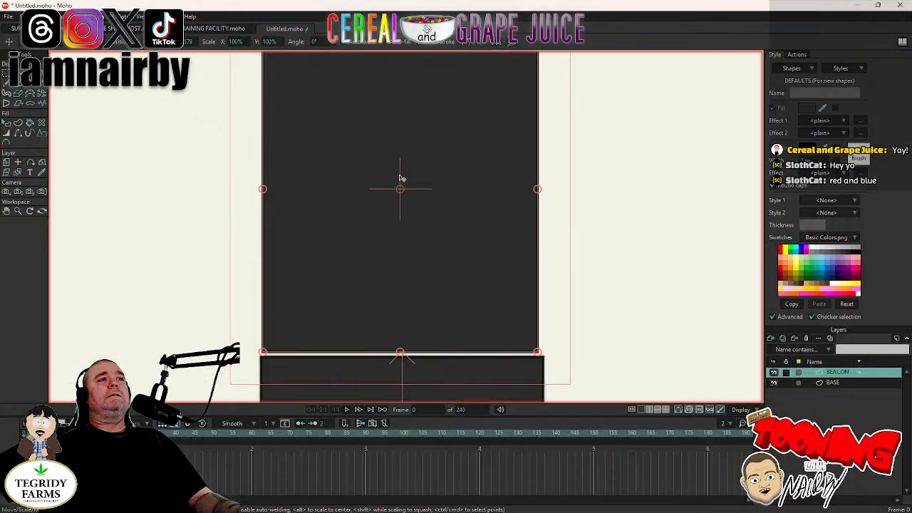
pyautogui.click(7, 134)
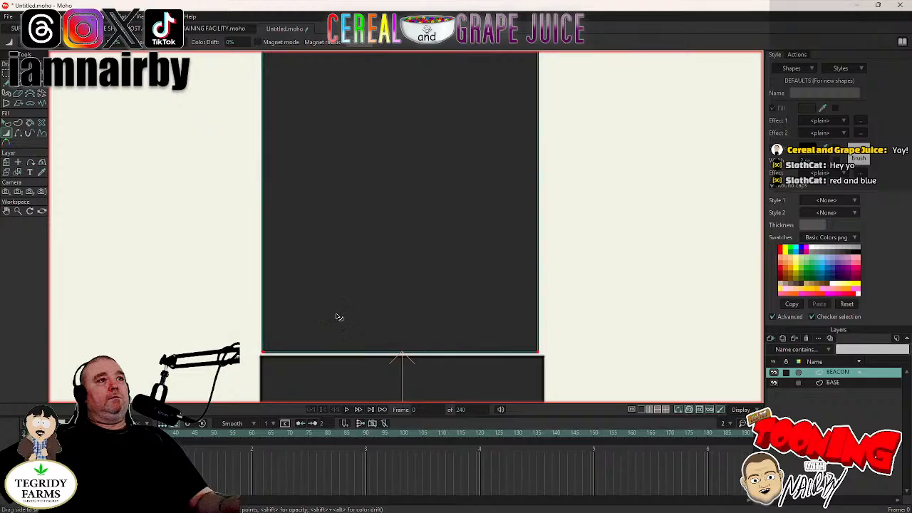
pyautogui.click(19, 133)
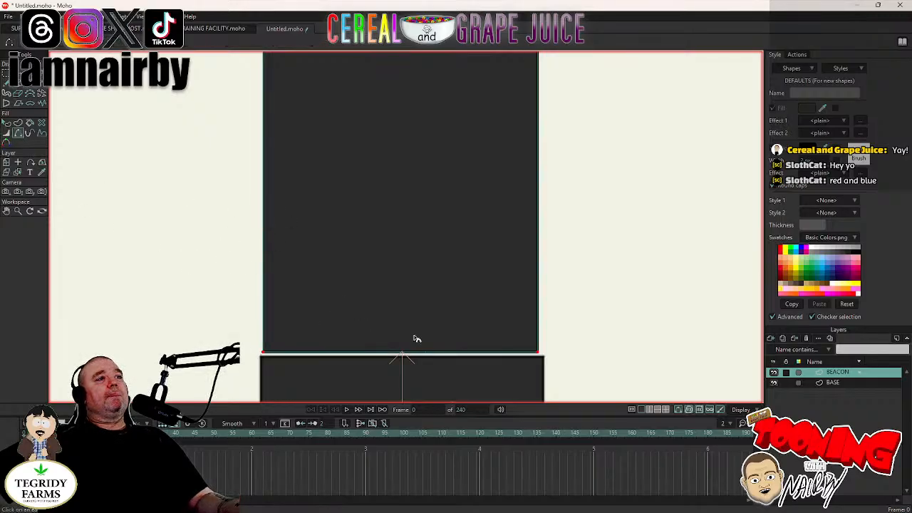
pyautogui.moveTo(430, 202); pyautogui.dragTo(446, 305)
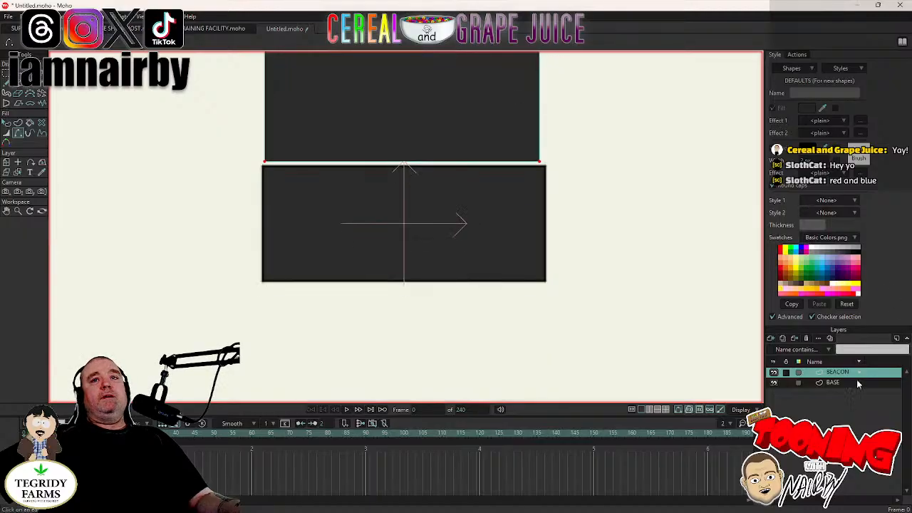
pyautogui.click(857, 384)
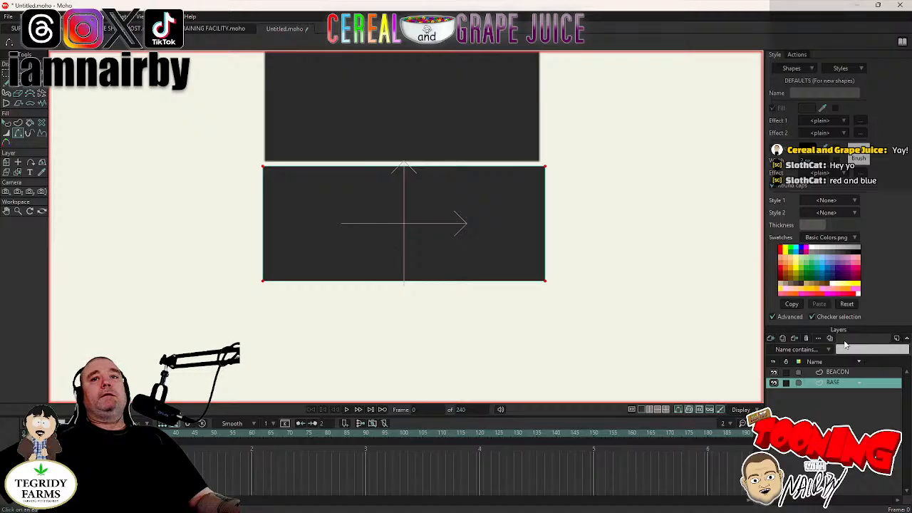
pyautogui.click(832, 372)
pyautogui.scroll(-4, 383, 155)
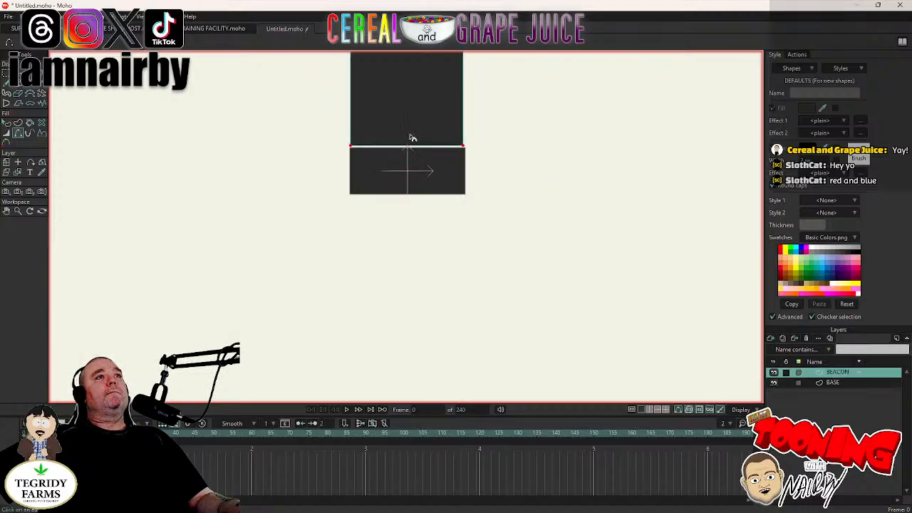
pyautogui.moveTo(409, 136); pyautogui.dragTo(371, 260)
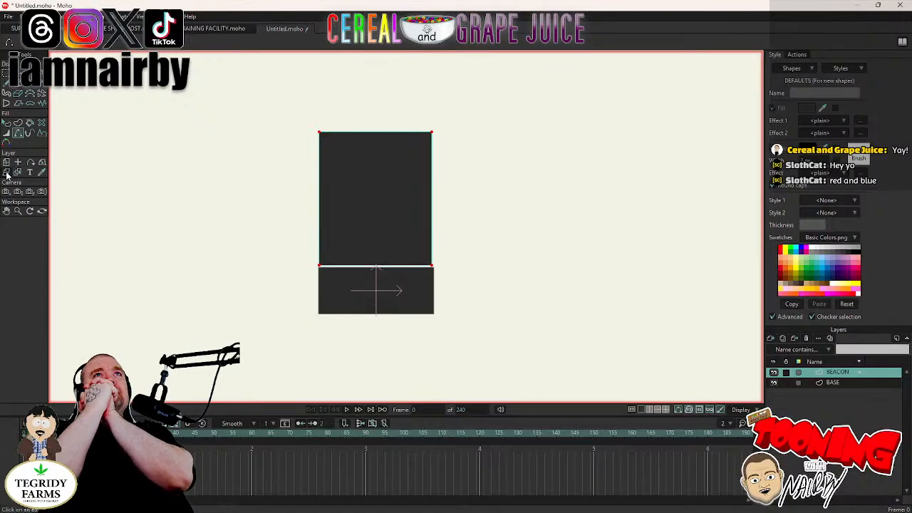
# Change the beacon shape's fill to light grey DEDEDE.
pyautogui.click(7, 124)
pyautogui.click(369, 198)
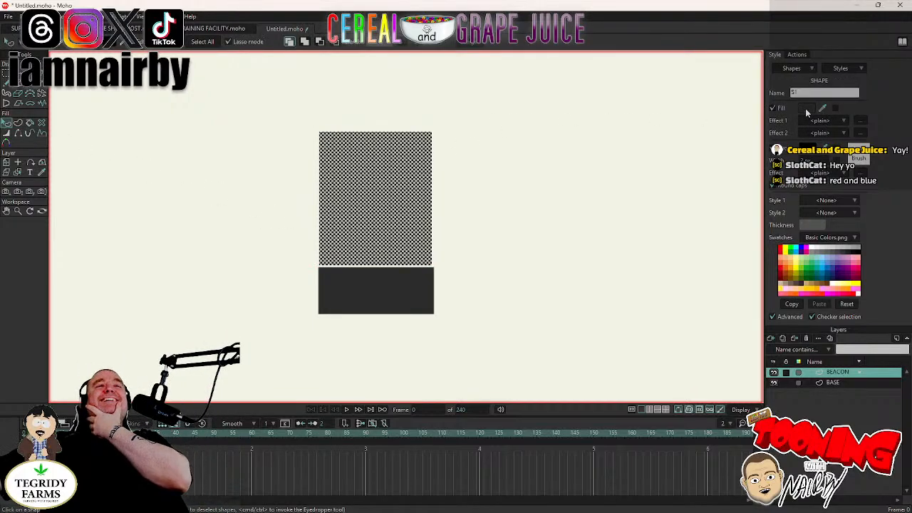
pyautogui.click(806, 110)
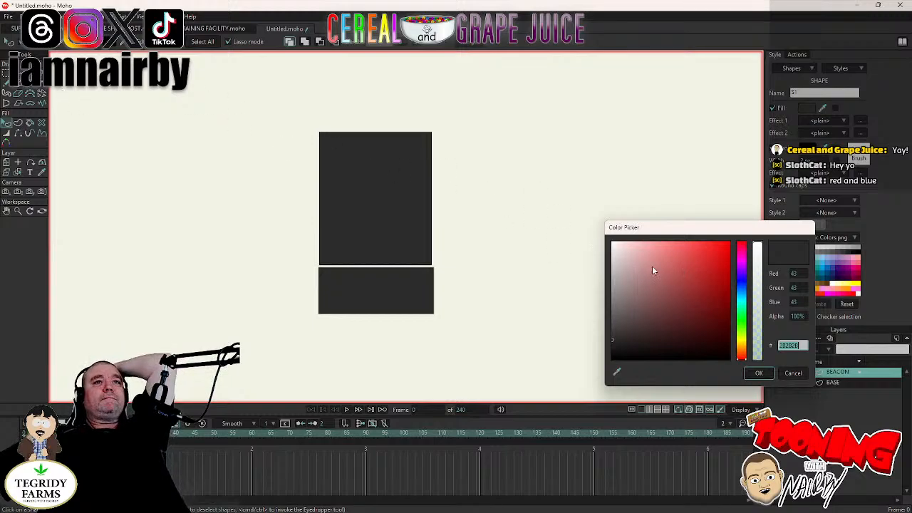
pyautogui.moveTo(656, 266); pyautogui.dragTo(682, 242)
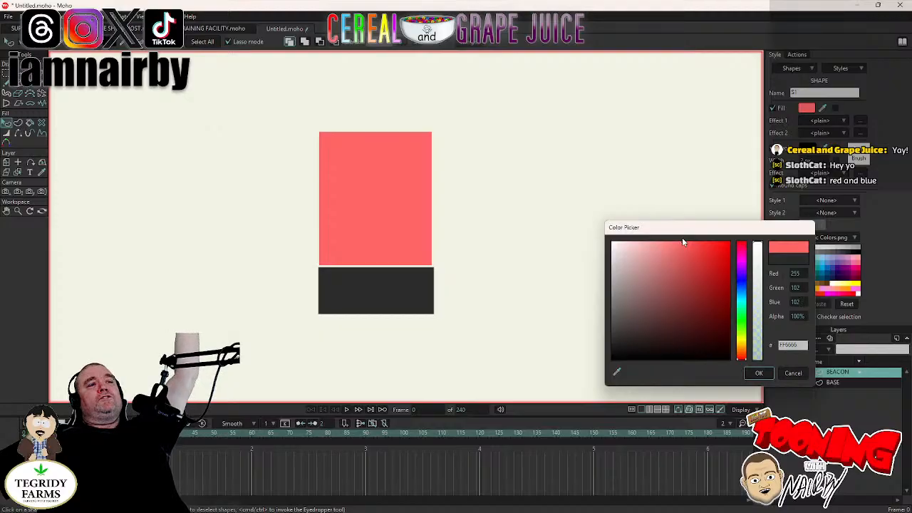
pyautogui.moveTo(682, 242); pyautogui.dragTo(611, 266)
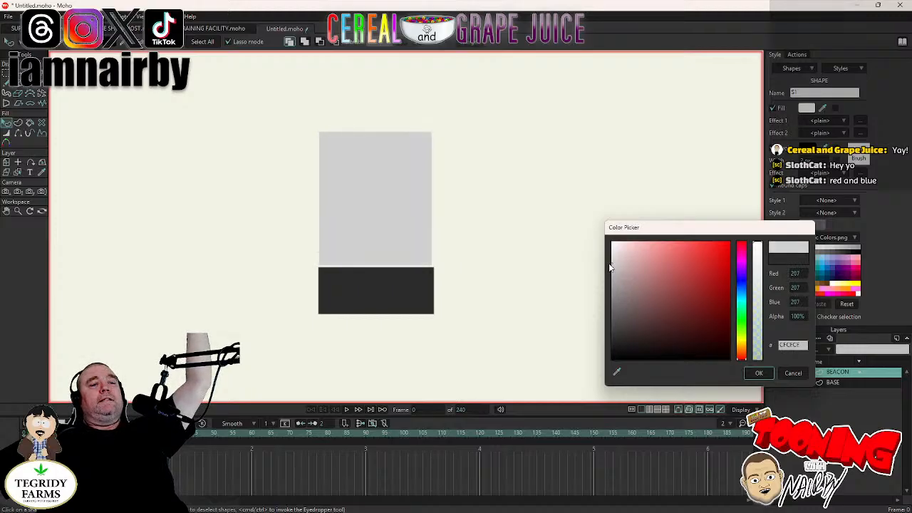
pyautogui.moveTo(610, 266)
pyautogui.mouseDown()
pyautogui.moveTo(606, 275)
pyautogui.moveTo(598, 261)
pyautogui.mouseUp()
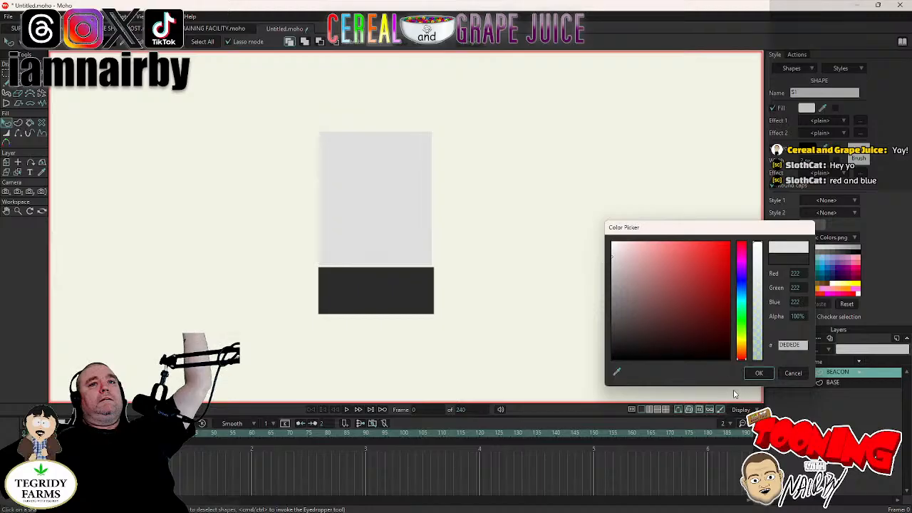
pyautogui.click(757, 374)
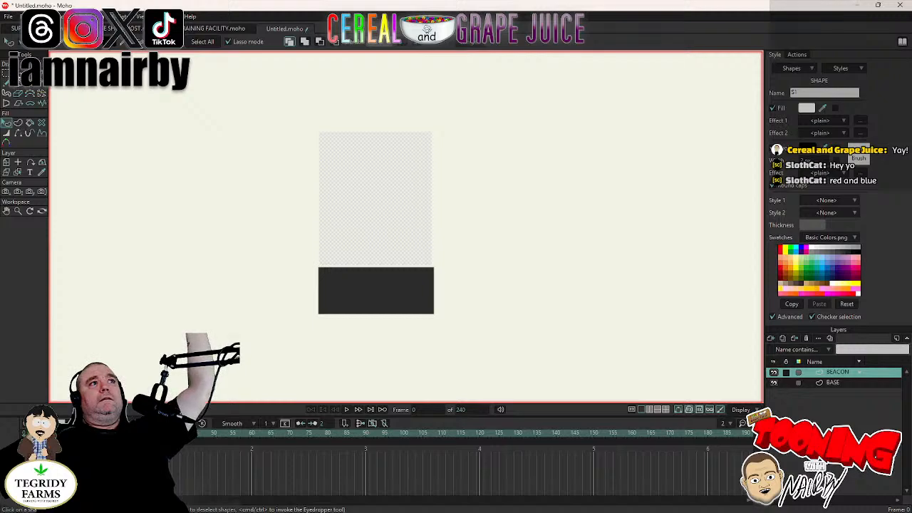
# Apply curvature to all the beacon's corner points so its four edges bulge slightly outward.
pyautogui.press('t')
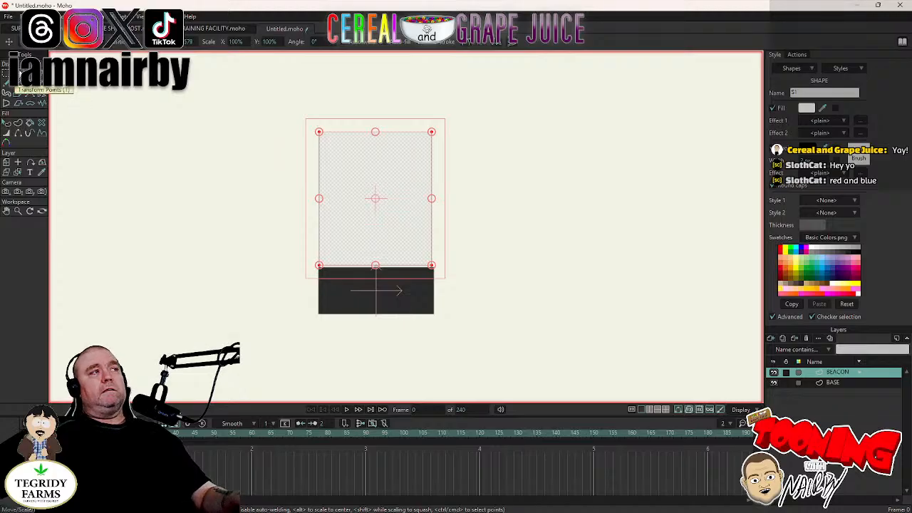
pyautogui.press('c')
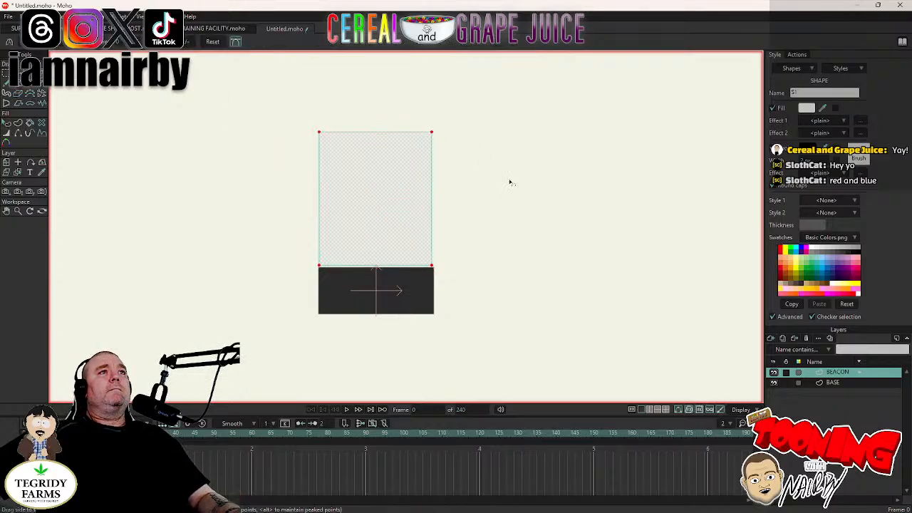
pyautogui.moveTo(509, 183); pyautogui.dragTo(574, 189)
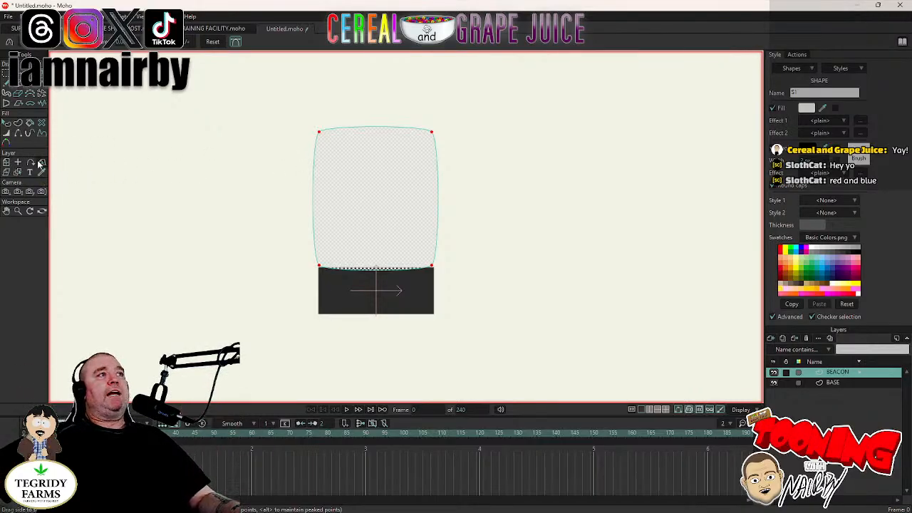
# Place the BASE layer above BEACON and nudge the BEACON layer down so its lower edge tucks behind the base.
pyautogui.click(7, 162)
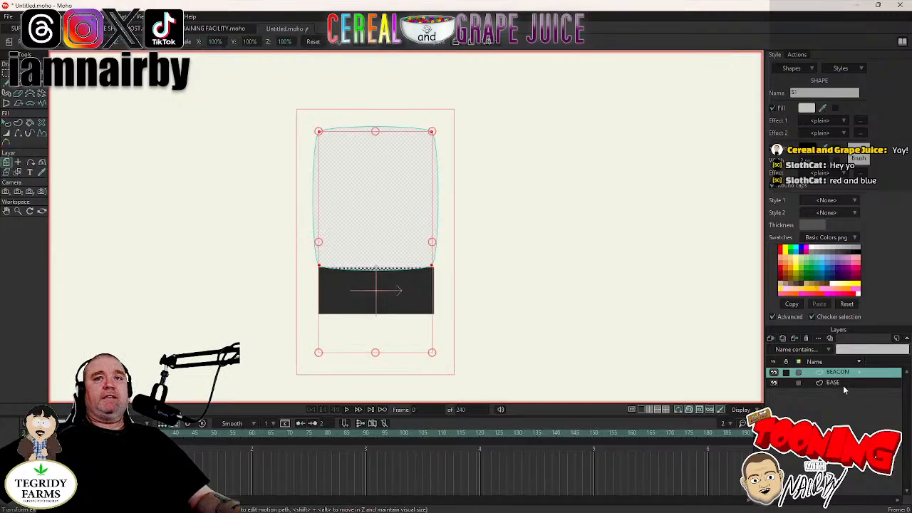
pyautogui.moveTo(842, 384); pyautogui.dragTo(854, 369)
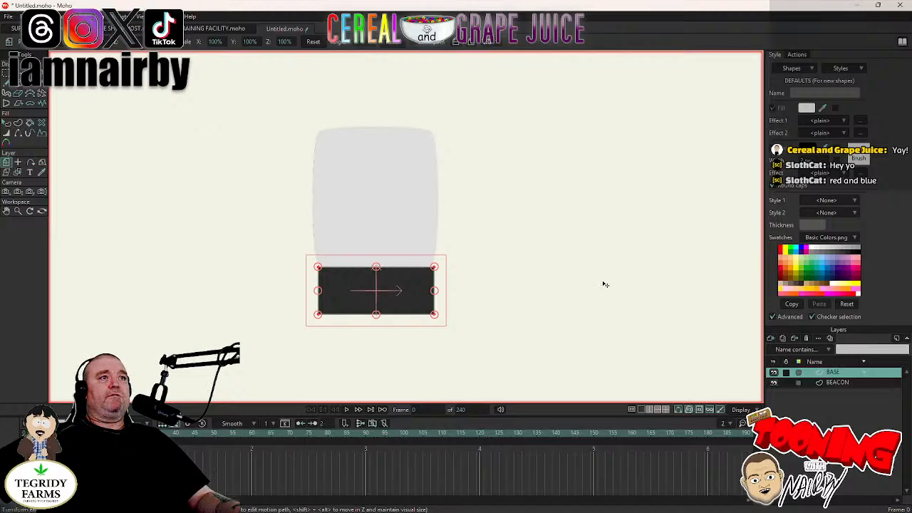
pyautogui.click(855, 383)
pyautogui.scroll(2, 464, 228)
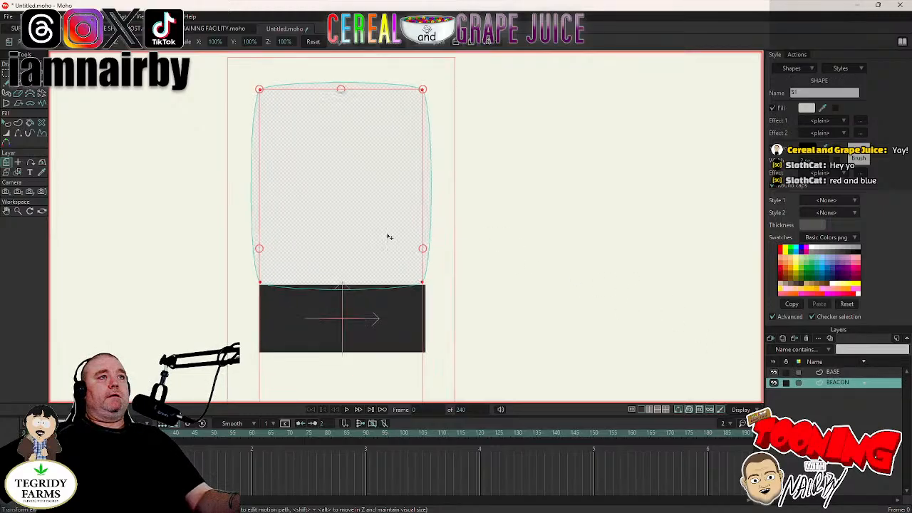
pyautogui.click(373, 237)
pyautogui.moveTo(372, 237); pyautogui.dragTo(370, 243)
pyautogui.scroll(4, 360, 249)
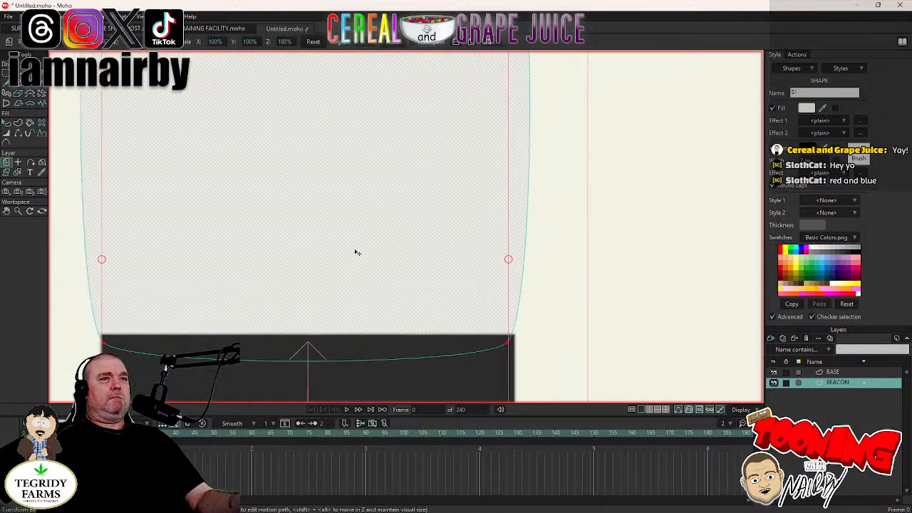
# Centre the beacon's points on its layer origin by setting their X and Y position to 0.
pyautogui.click(18, 74)
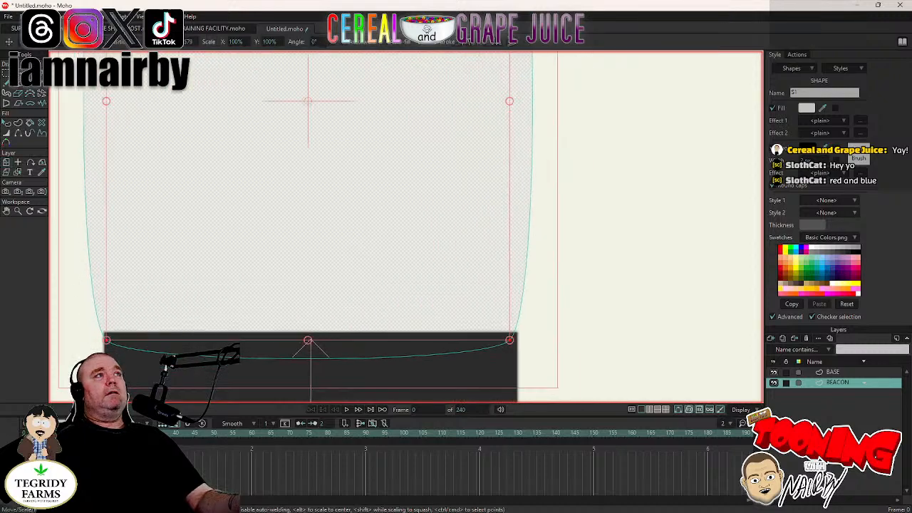
pyautogui.click(155, 41)
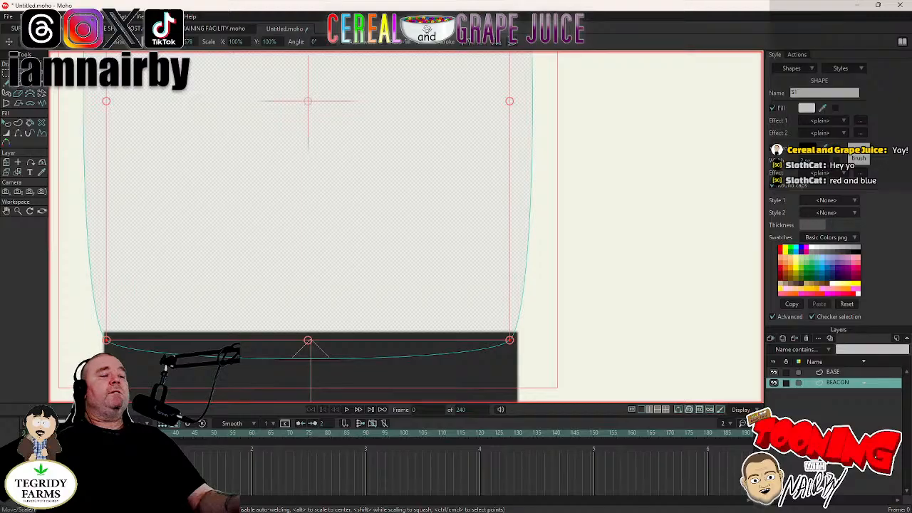
pyautogui.write('0')
pyautogui.press('Tab')
pyautogui.write('0')
pyautogui.press('Return')
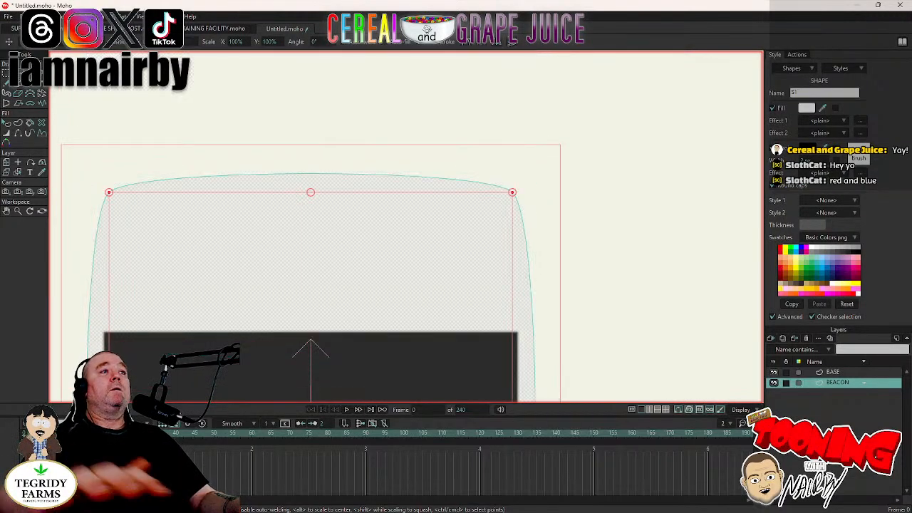
# Move the BEACON layer up until its lower edge just overlaps the base, and check the result in a preview render.
pyautogui.click(7, 163)
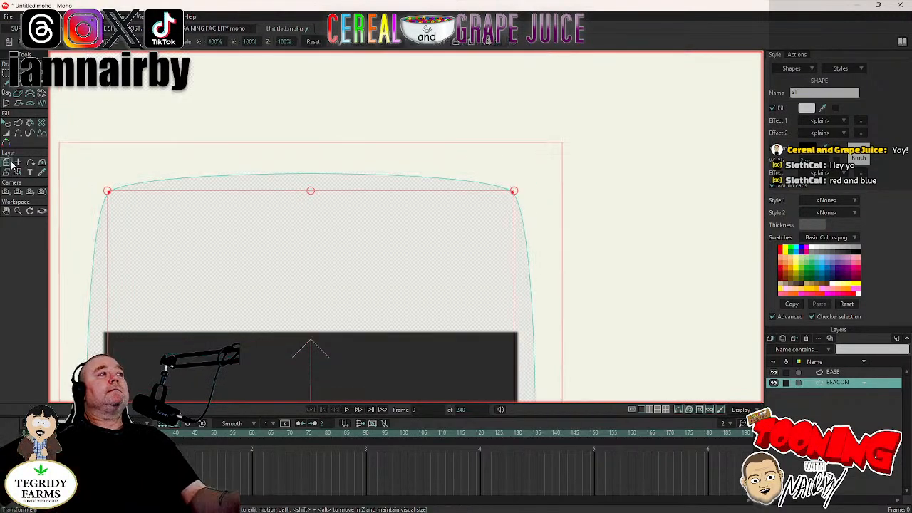
pyautogui.moveTo(279, 273); pyautogui.dragTo(293, 41)
pyautogui.moveTo(320, 269); pyautogui.dragTo(359, 208)
pyautogui.hotkey('ctrl', 'r')
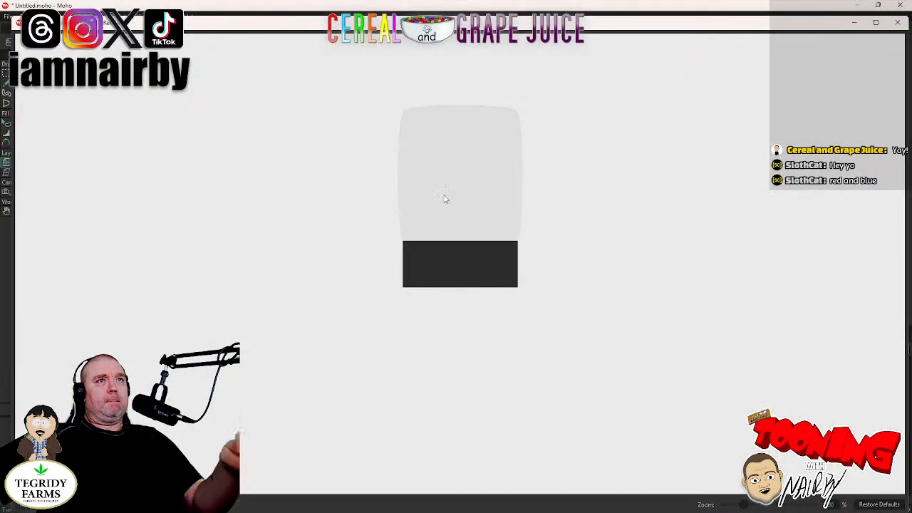
pyautogui.click(902, 23)
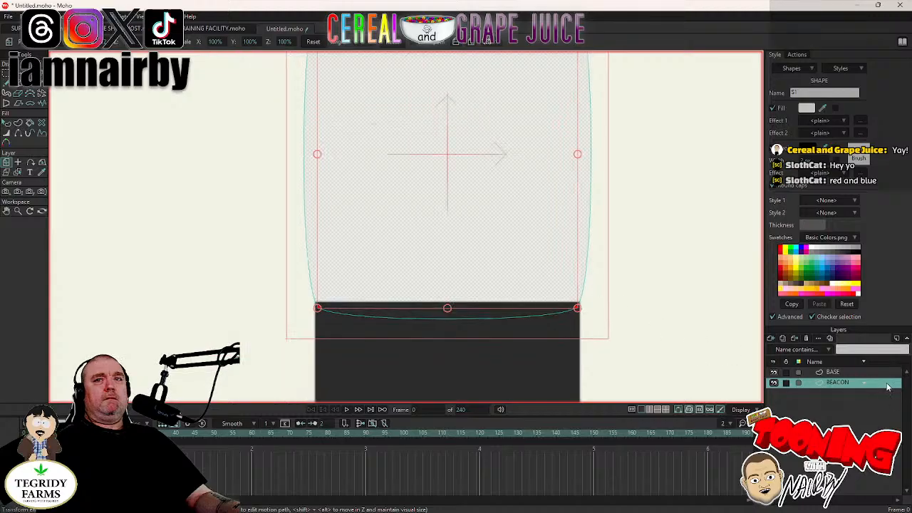
# Curve the BASE rectangle's corner points so its edges bulge slightly outward.
pyautogui.click(860, 373)
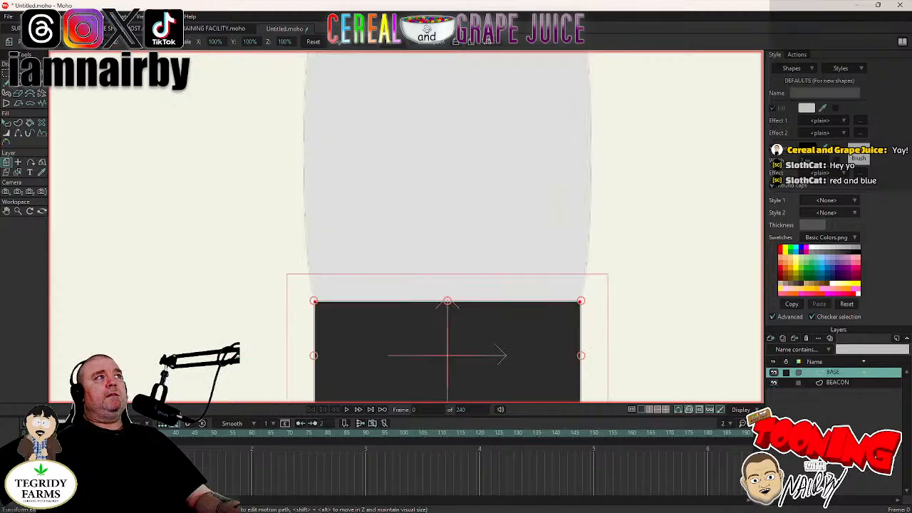
pyautogui.click(42, 75)
pyautogui.moveTo(217, 232); pyautogui.dragTo(178, 165)
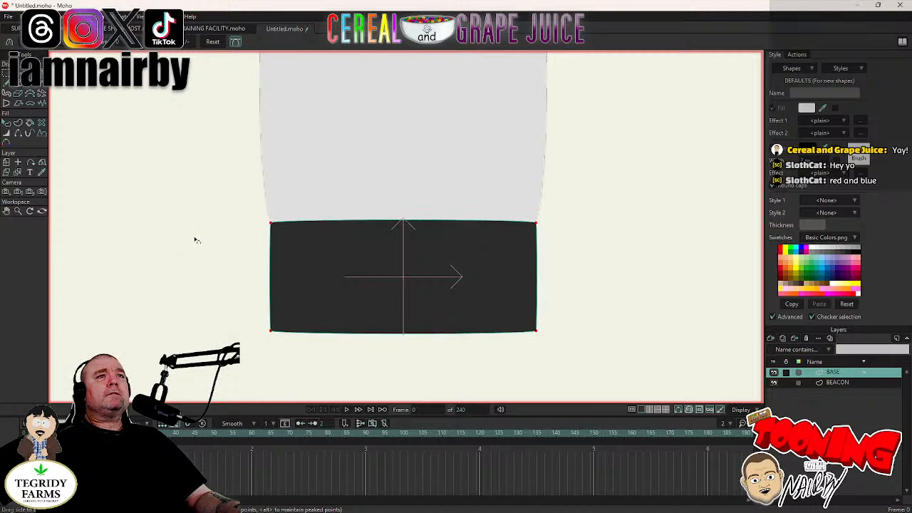
pyautogui.moveTo(197, 240); pyautogui.dragTo(223, 240)
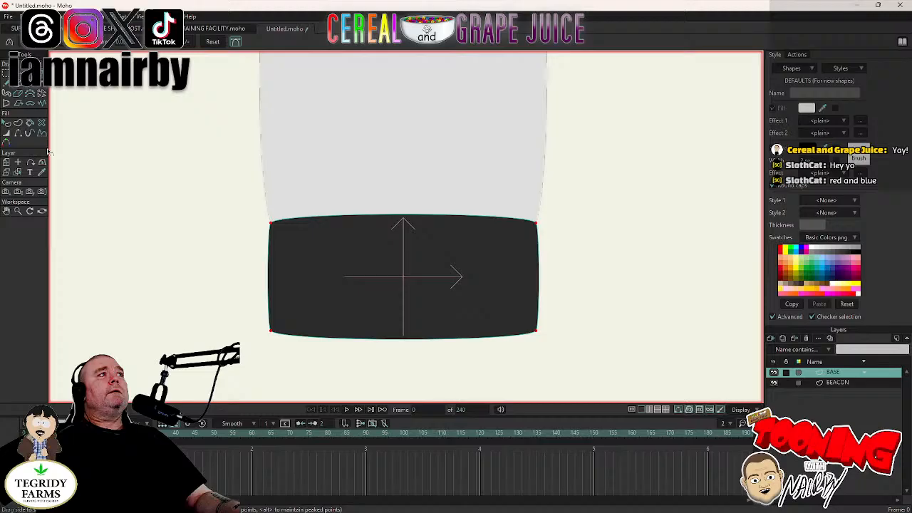
# Select the dark BASE shape and apply Shaded as its first fill effect.
pyautogui.click(6, 123)
pyautogui.click(430, 282)
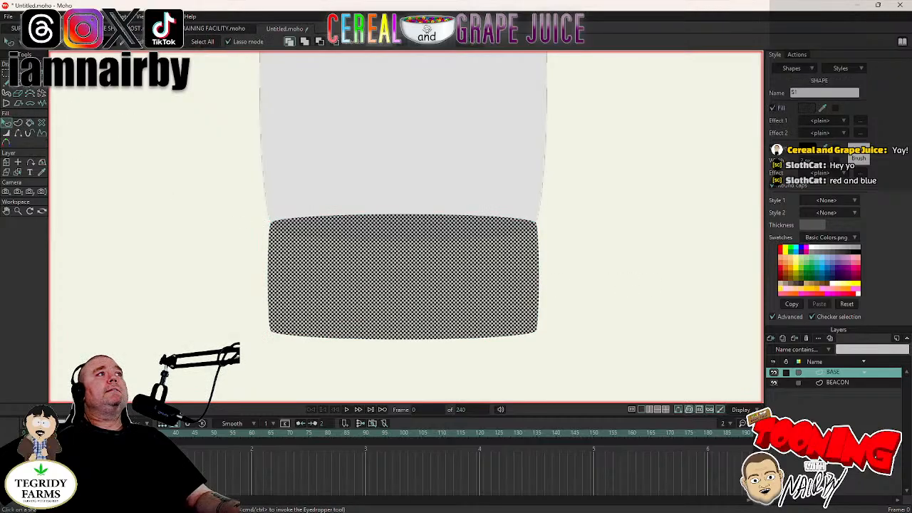
pyautogui.press('t')
pyautogui.hotkey('ctrl', 'a')
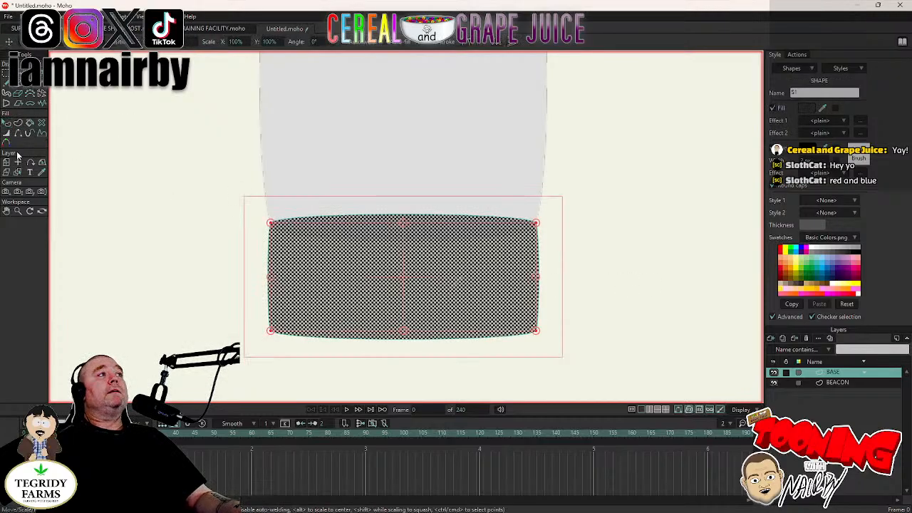
pyautogui.click(5, 122)
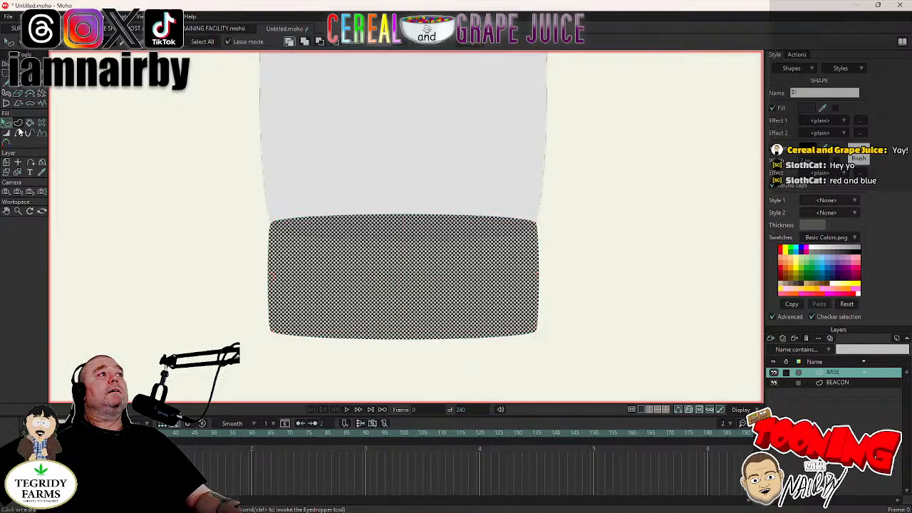
pyautogui.click(838, 121)
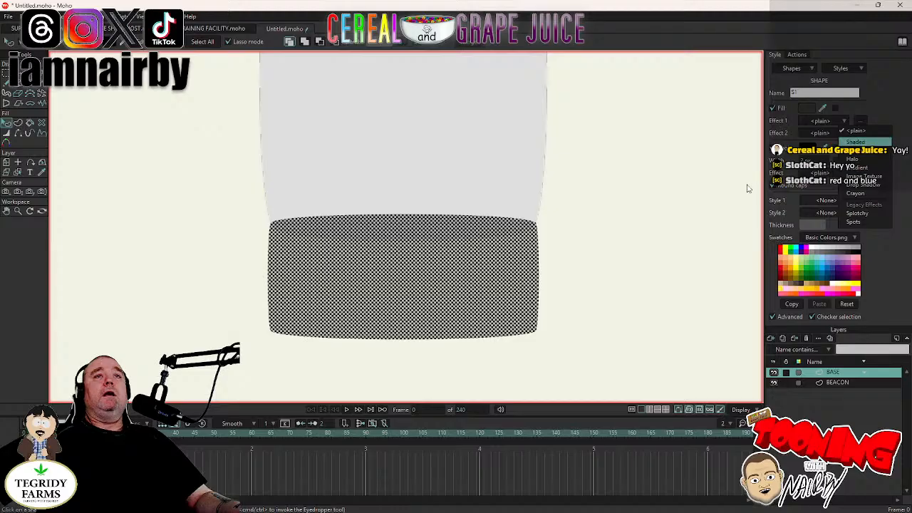
# Set the first shading effect on the base to a 57.3° light angle, 11 px offset and 3 px blur.
pyautogui.doubleClick(502, 228)
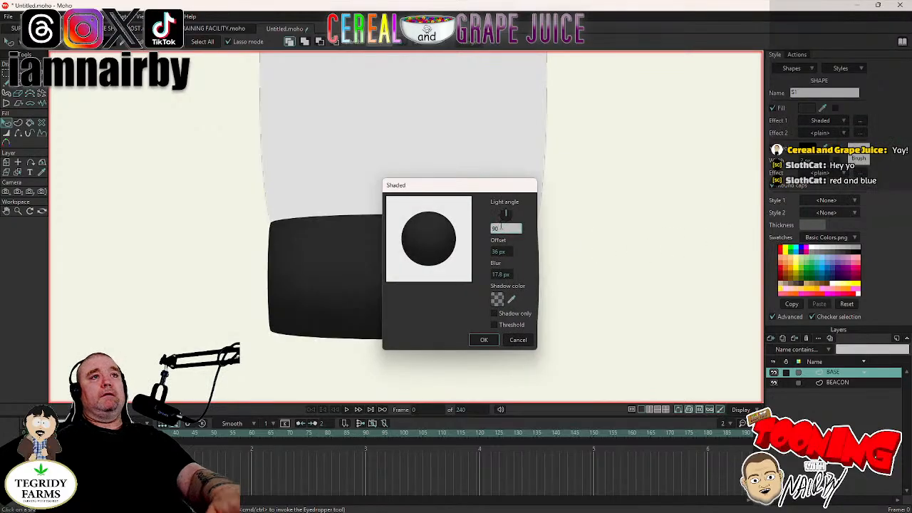
pyautogui.write('90')
pyautogui.moveTo(492, 190); pyautogui.dragTo(646, 189)
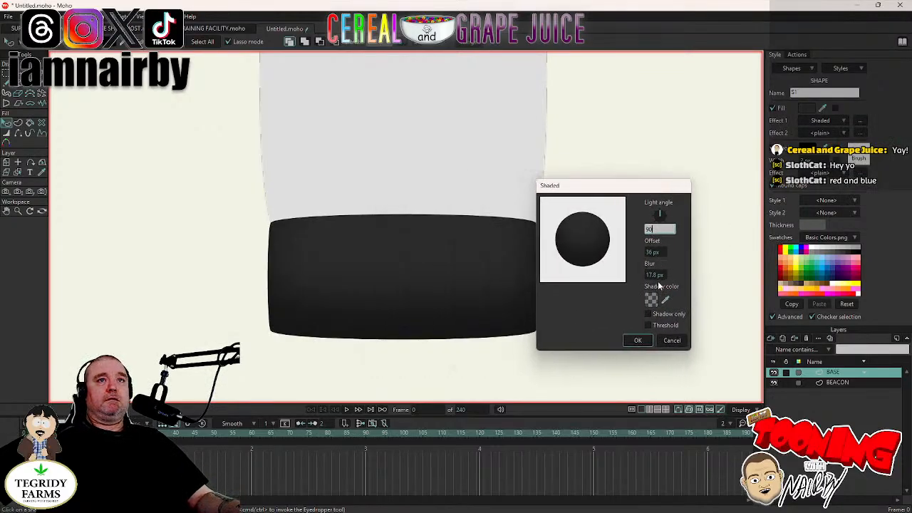
pyautogui.moveTo(655, 276)
pyautogui.mouseDown()
pyautogui.moveTo(616, 286)
pyautogui.moveTo(563, 260)
pyautogui.mouseUp()
pyautogui.moveTo(601, 178); pyautogui.dragTo(660, 164)
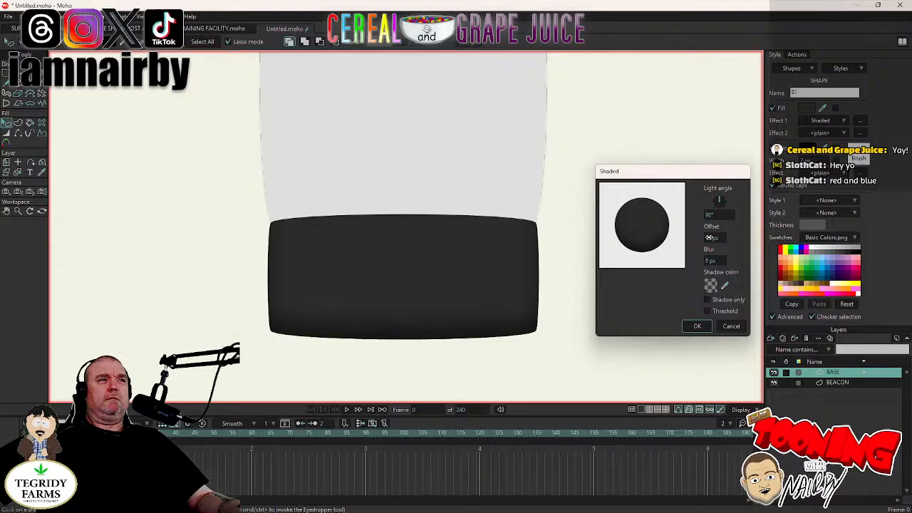
pyautogui.moveTo(693, 238); pyautogui.dragTo(700, 238)
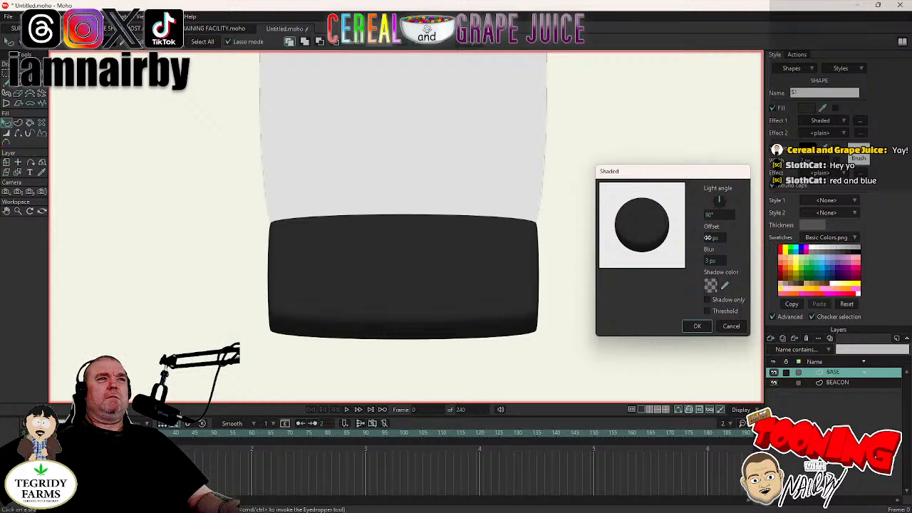
pyautogui.moveTo(720, 202)
pyautogui.mouseDown()
pyautogui.moveTo(728, 199)
pyautogui.moveTo(734, 216)
pyautogui.moveTo(728, 200)
pyautogui.mouseUp()
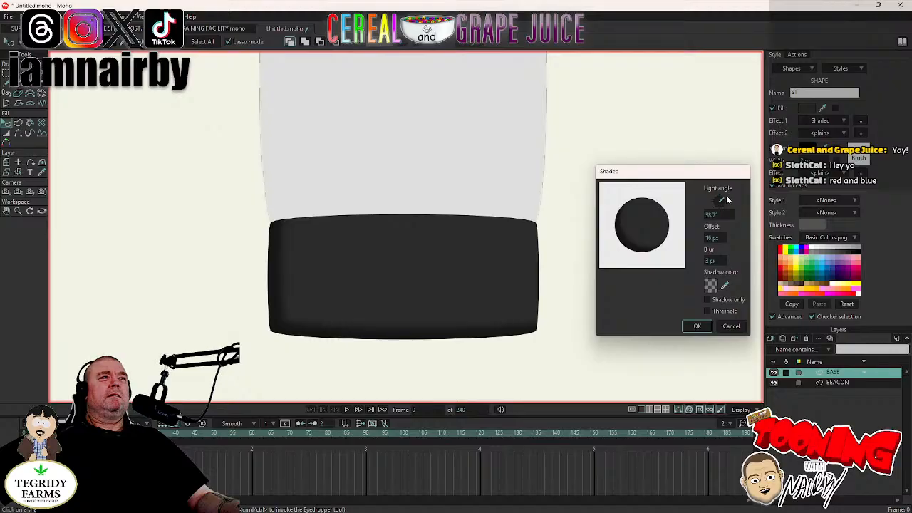
pyautogui.moveTo(725, 200); pyautogui.dragTo(724, 200)
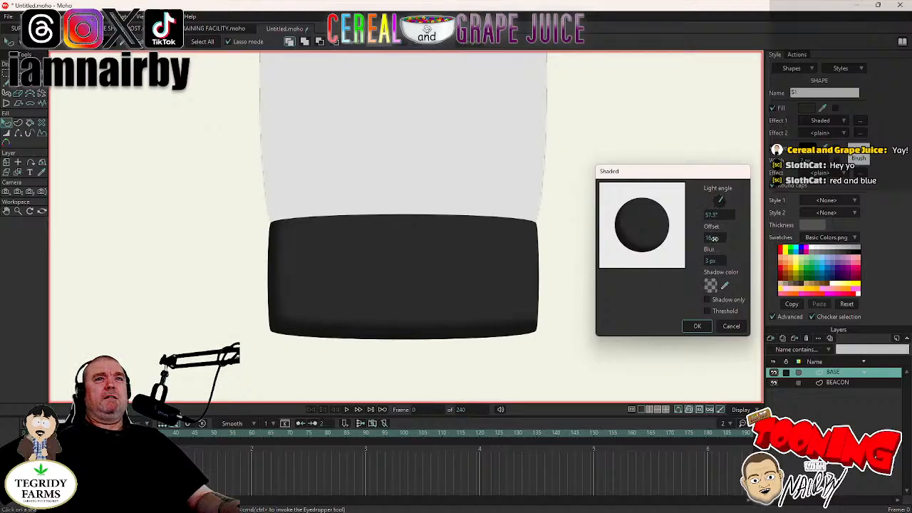
pyautogui.moveTo(715, 239); pyautogui.dragTo(697, 239)
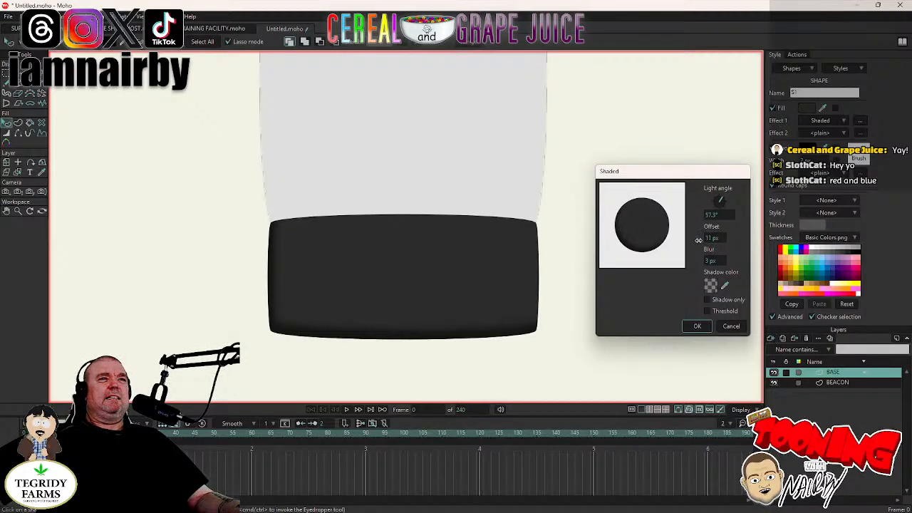
pyautogui.click(699, 326)
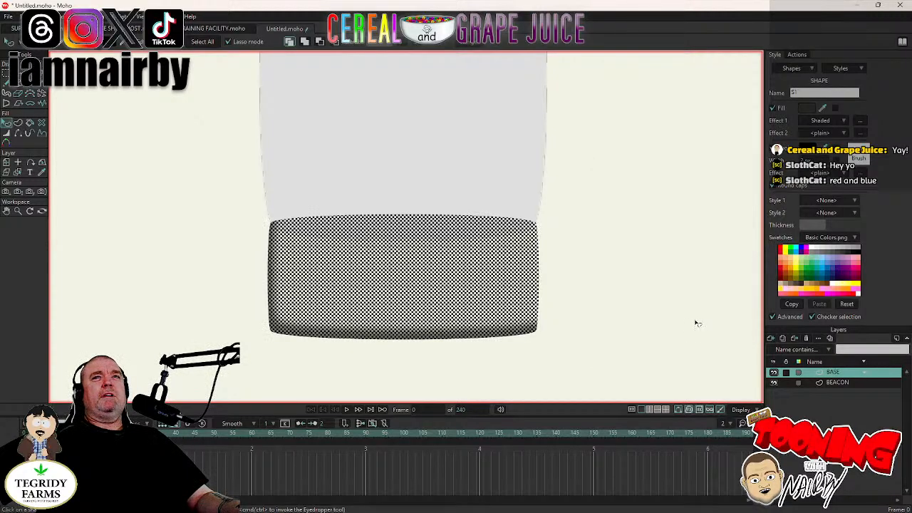
# Add Shaded as the base's second fill effect, with a 135° light angle, a smaller offset and a 3 px blur.
pyautogui.click(841, 134)
pyautogui.click(852, 155)
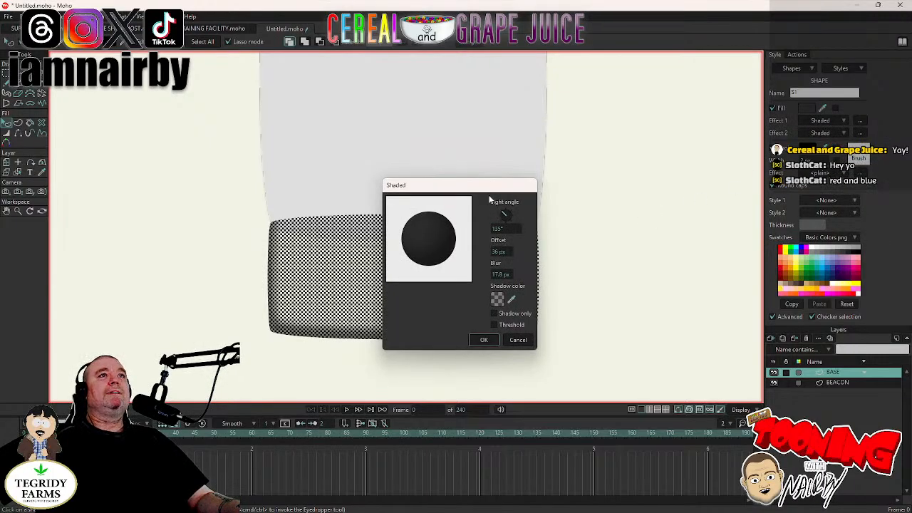
pyautogui.moveTo(456, 184); pyautogui.dragTo(602, 174)
pyautogui.click(647, 240)
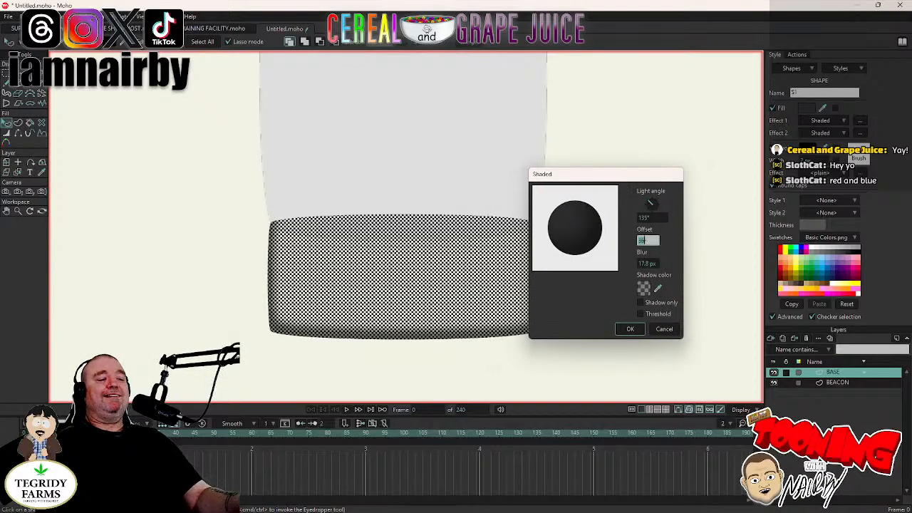
pyautogui.press('Tab')
pyautogui.write('3')
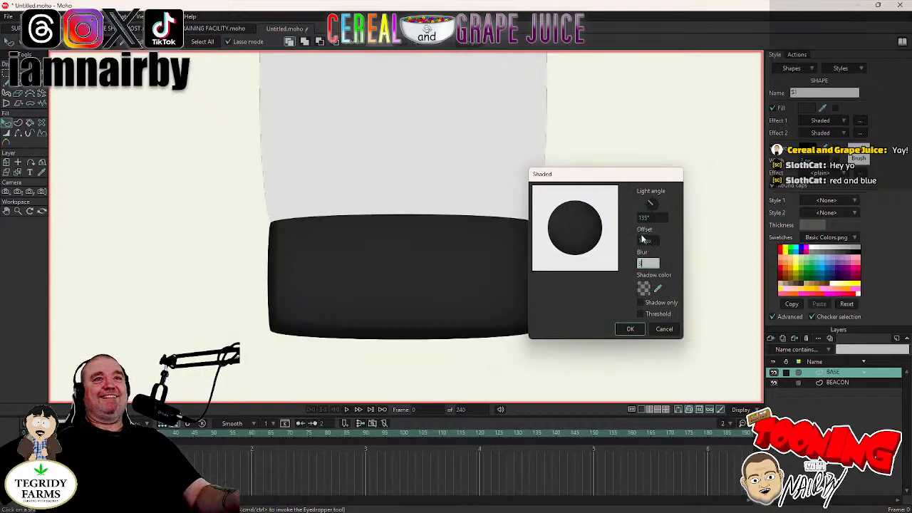
pyautogui.press('Tab')
pyautogui.moveTo(648, 179)
pyautogui.mouseDown()
pyautogui.moveTo(776, 152)
pyautogui.moveTo(759, 152)
pyautogui.mouseUp()
pyautogui.click(742, 303)
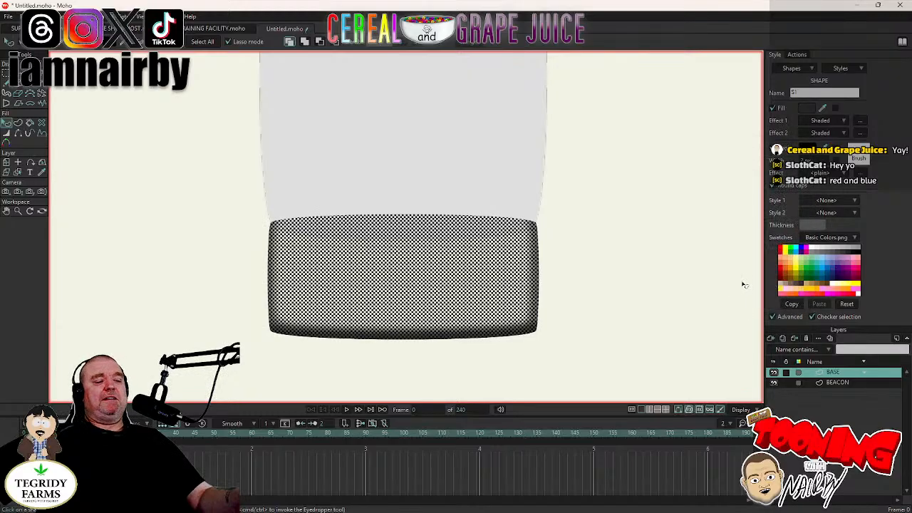
# Check the shaded base in a preview render and save the project as COP BEACON.moho.
pyautogui.hotkey('ctrl', 'r')
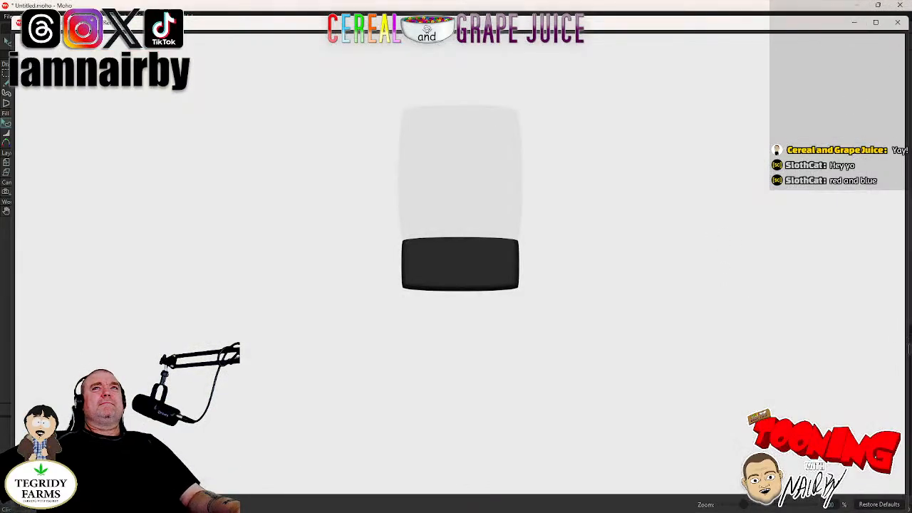
pyautogui.click(896, 23)
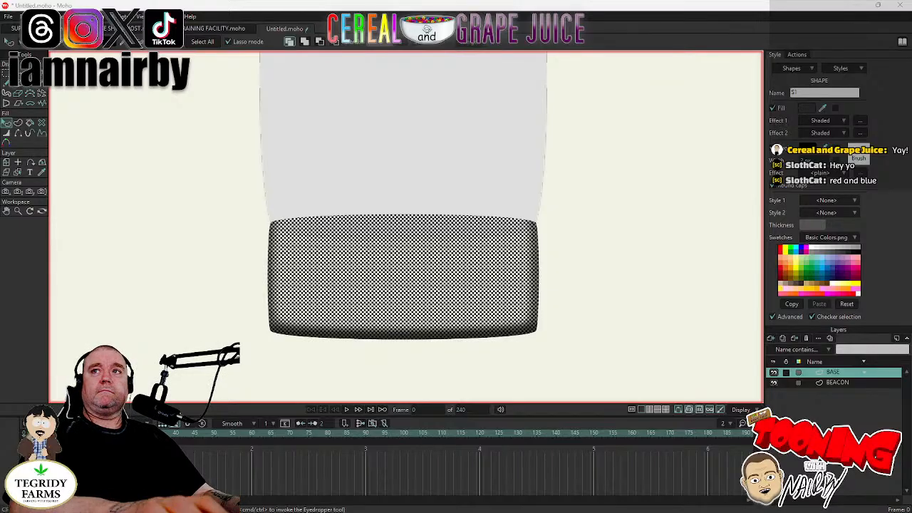
pyautogui.press('Return')
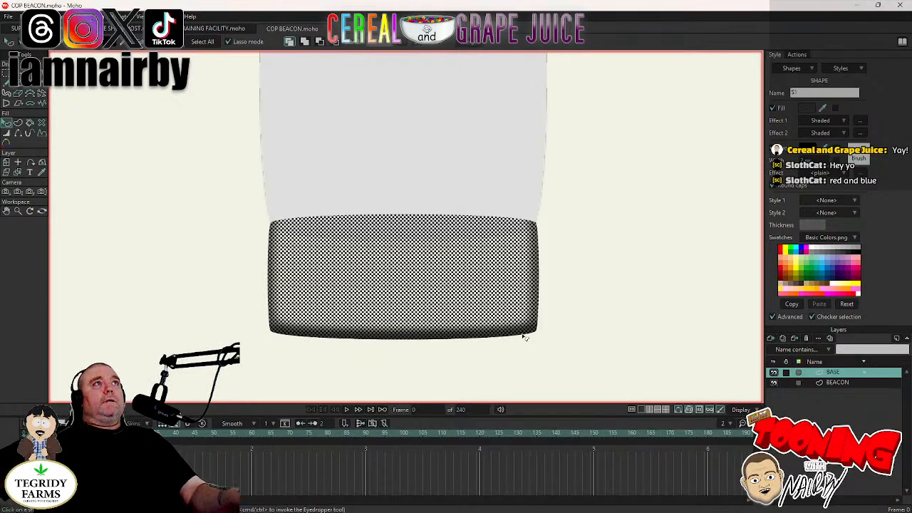
# Add a new vector layer named RED LIGHT and place it directly below the BASE layer.
pyautogui.scroll(-3, 520, 156)
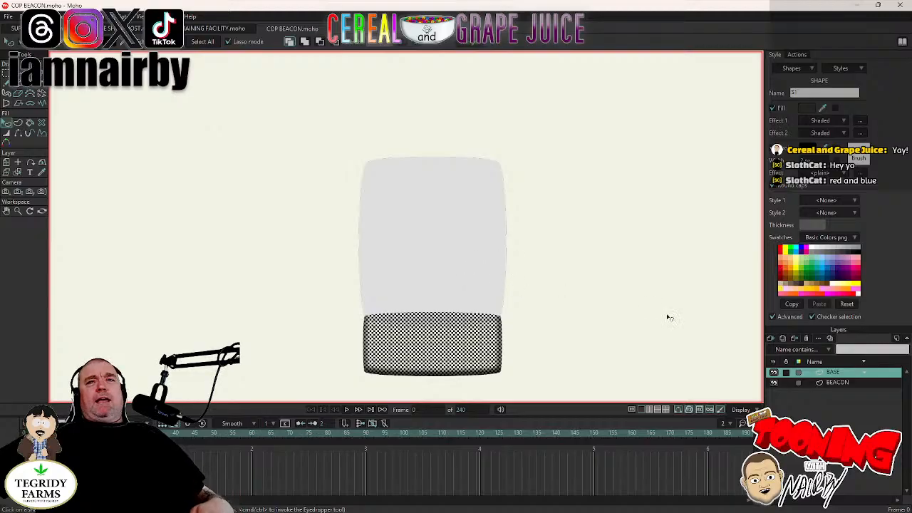
pyautogui.click(770, 339)
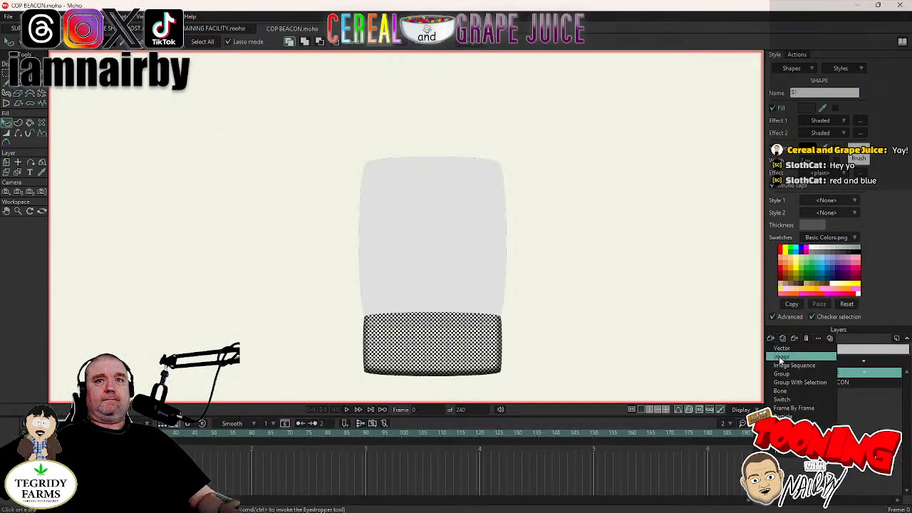
pyautogui.click(782, 349)
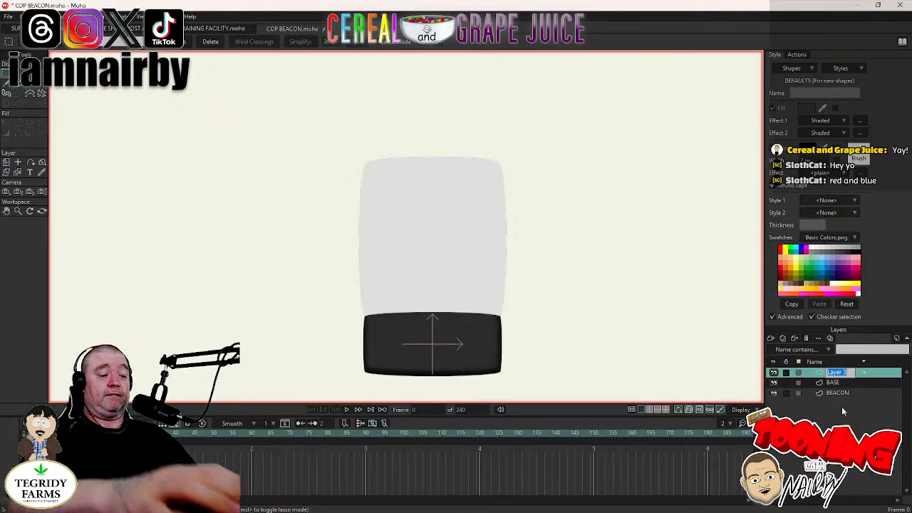
pyautogui.write('RED LIGH')
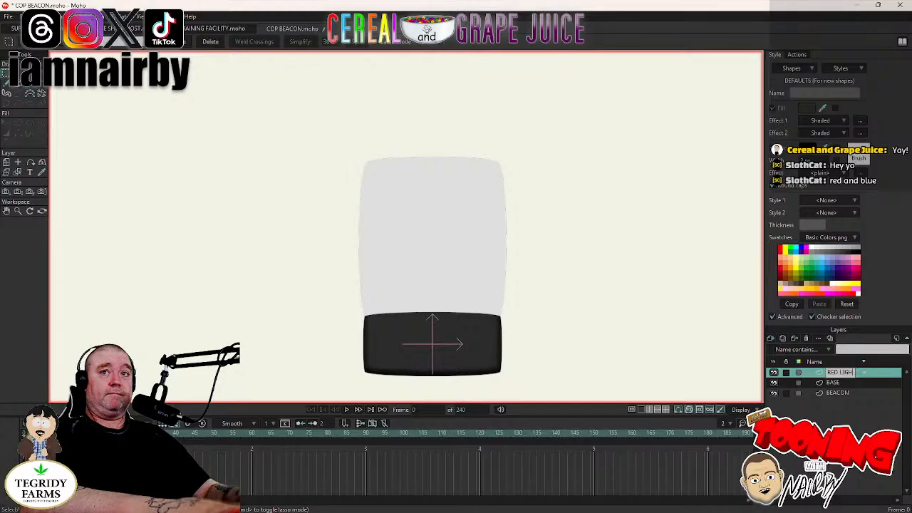
pyautogui.write('T')
pyautogui.press('Return')
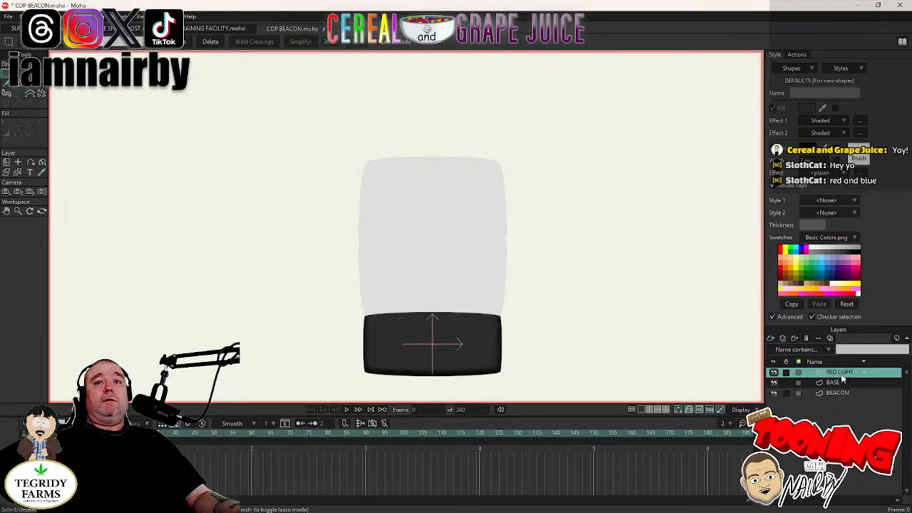
pyautogui.moveTo(841, 382); pyautogui.dragTo(841, 374)
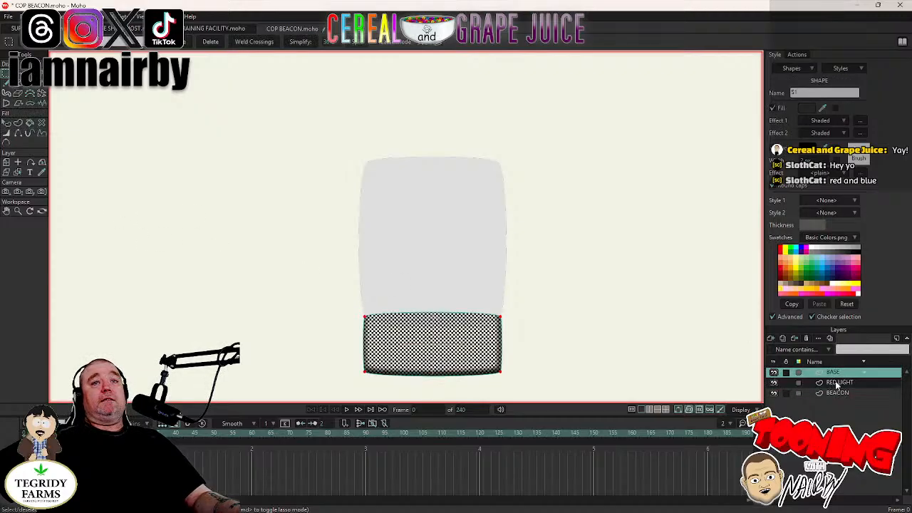
# Rename the BEACON layer to SHELL and move the RED LIGHT layer beneath it.
pyautogui.click(838, 395)
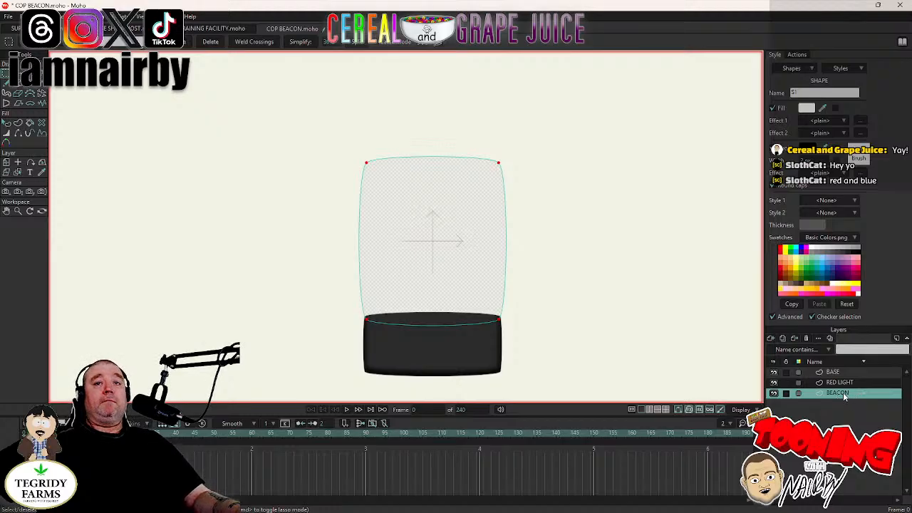
pyautogui.doubleClick(840, 394)
pyautogui.write('SHEL')
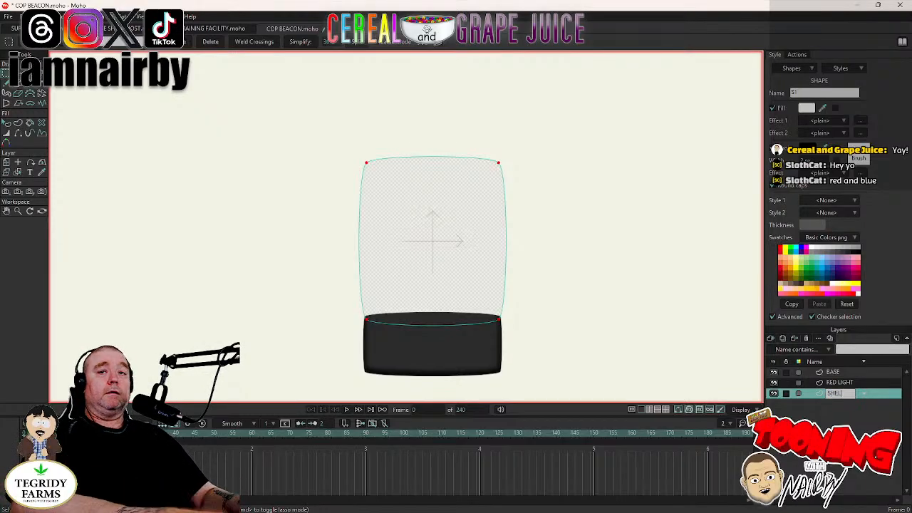
pyautogui.write('L')
pyautogui.press('Return')
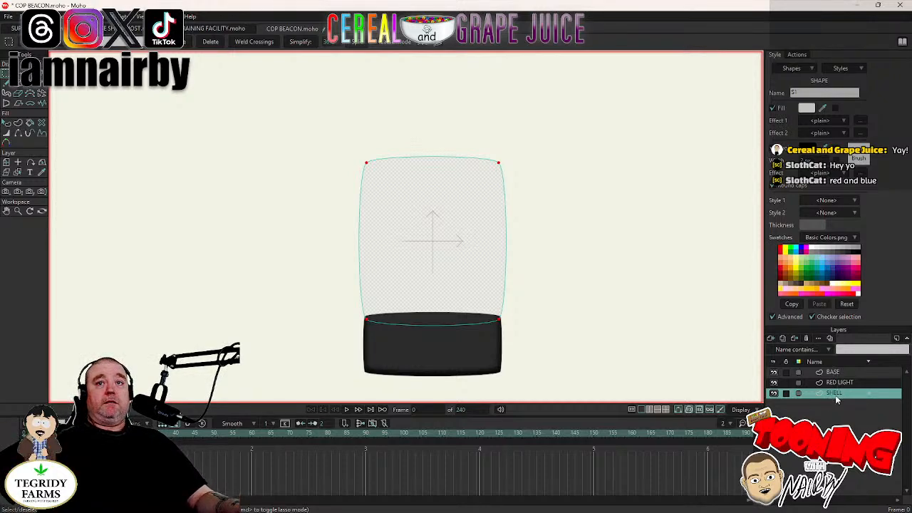
pyautogui.moveTo(841, 382); pyautogui.dragTo(837, 398)
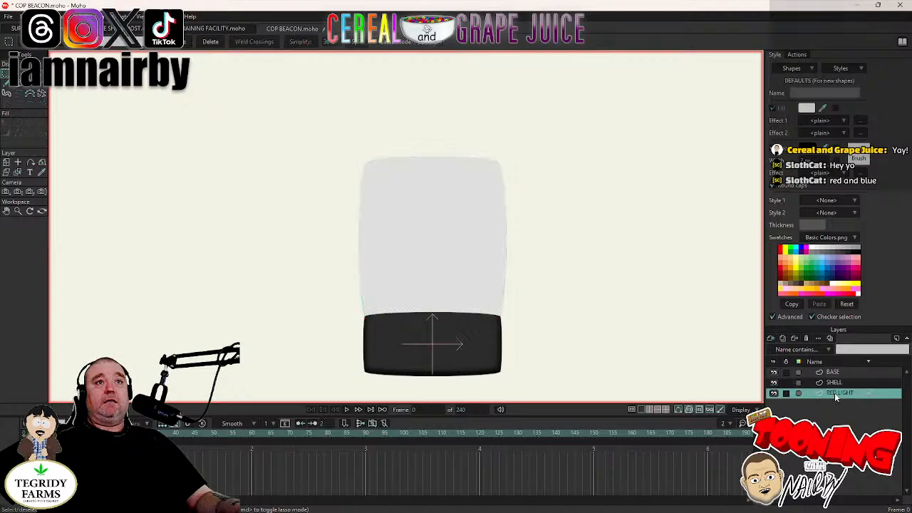
# Copy the SHELL layer and paste the duplicate directly above the original.
pyautogui.click(837, 384)
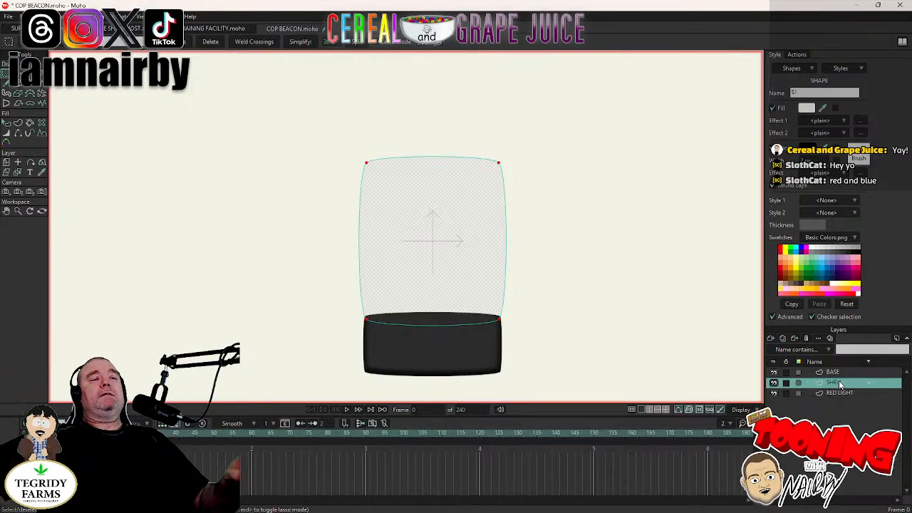
pyautogui.press('t')
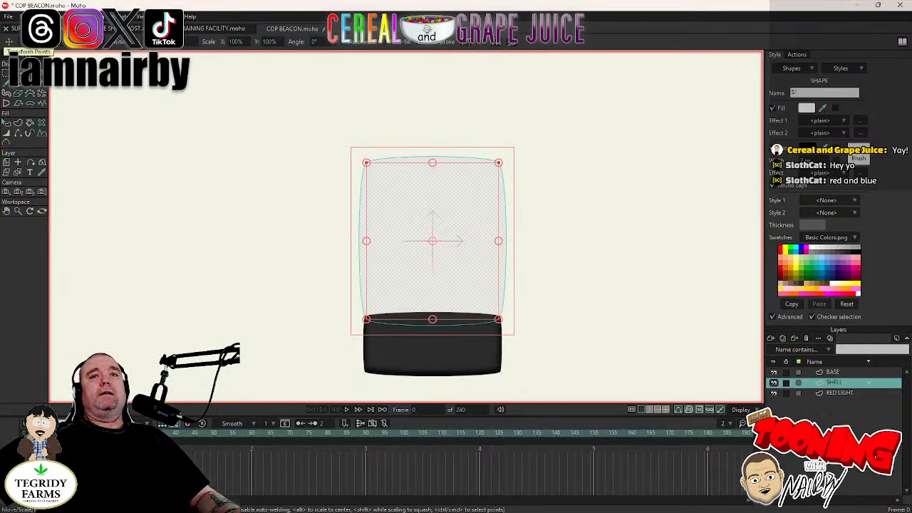
pyautogui.click(20, 16)
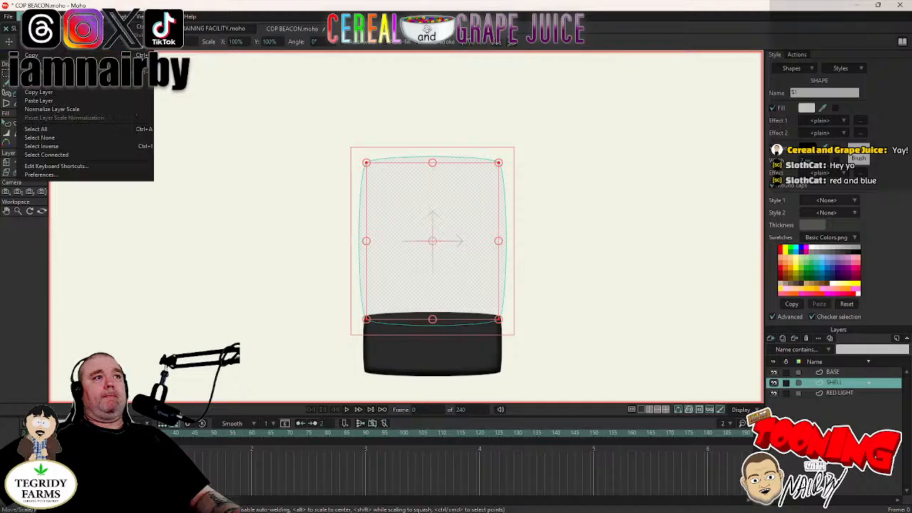
pyautogui.click(40, 93)
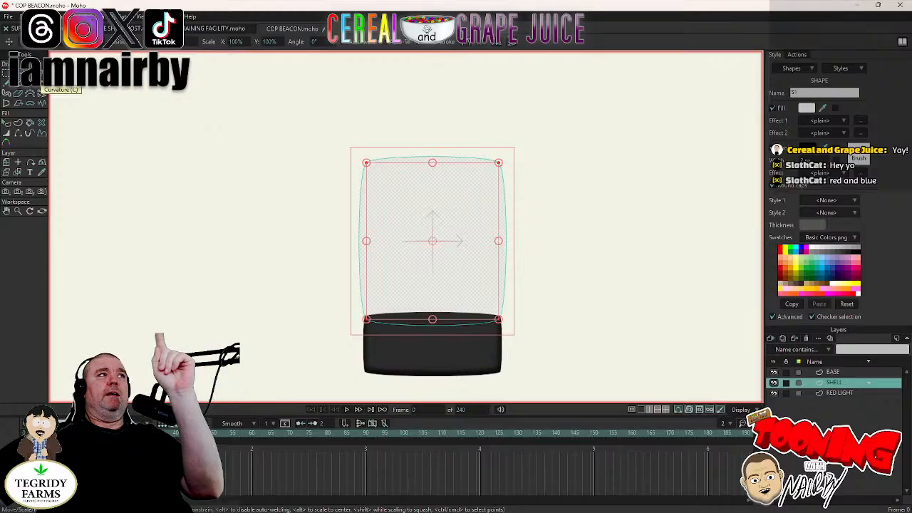
pyautogui.click(20, 16)
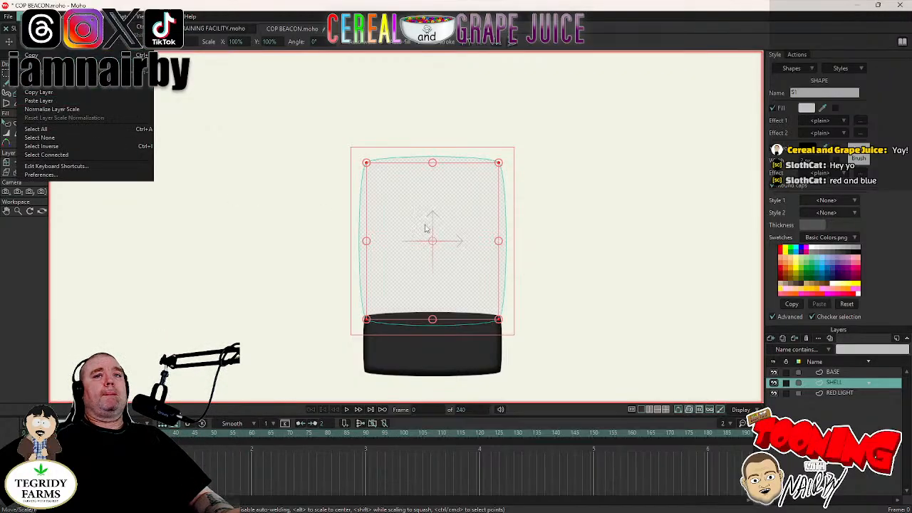
pyautogui.click(37, 102)
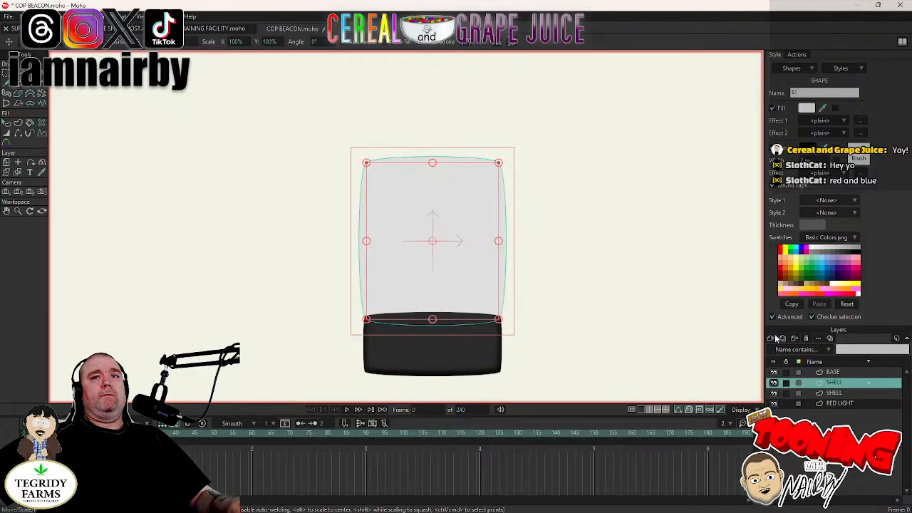
# Rename the duplicated SHELL layer to SHELL OUTLINE.
pyautogui.doubleClick(846, 384)
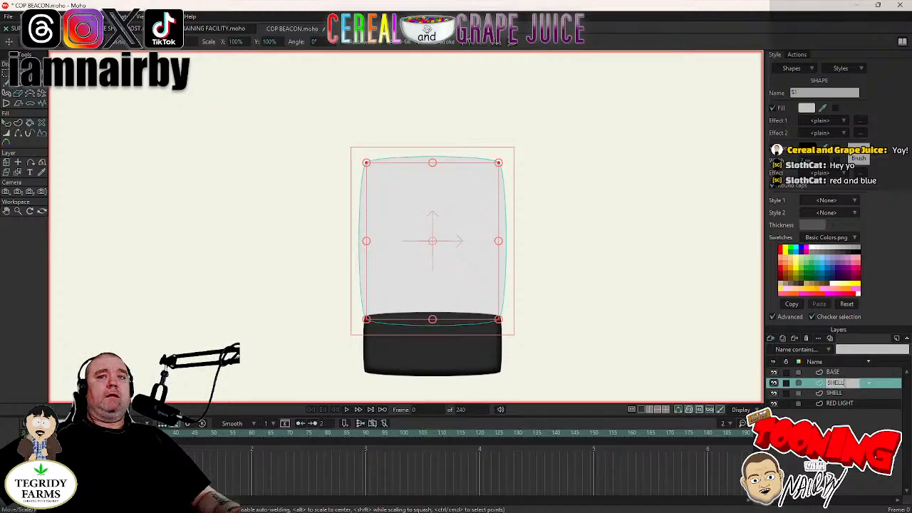
pyautogui.write('OUTLI')
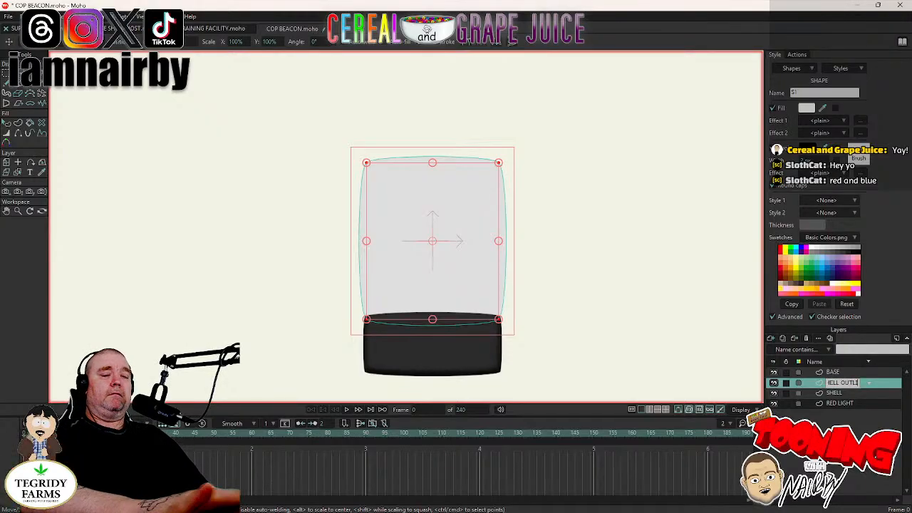
pyautogui.write('NE')
pyautogui.press('Return')
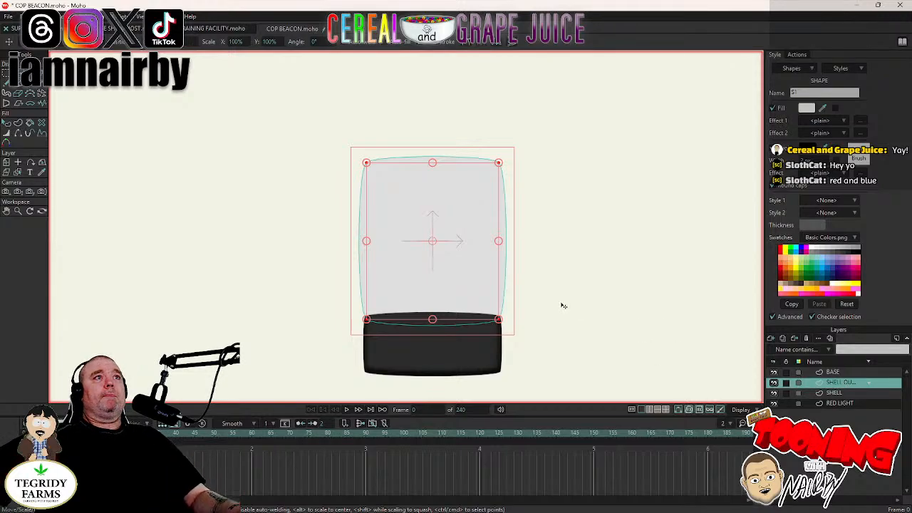
# Hide the original SHELL layer and try toggling the edge visibility of the SHELL OUTLINE shape.
pyautogui.scroll(3, 399, 200)
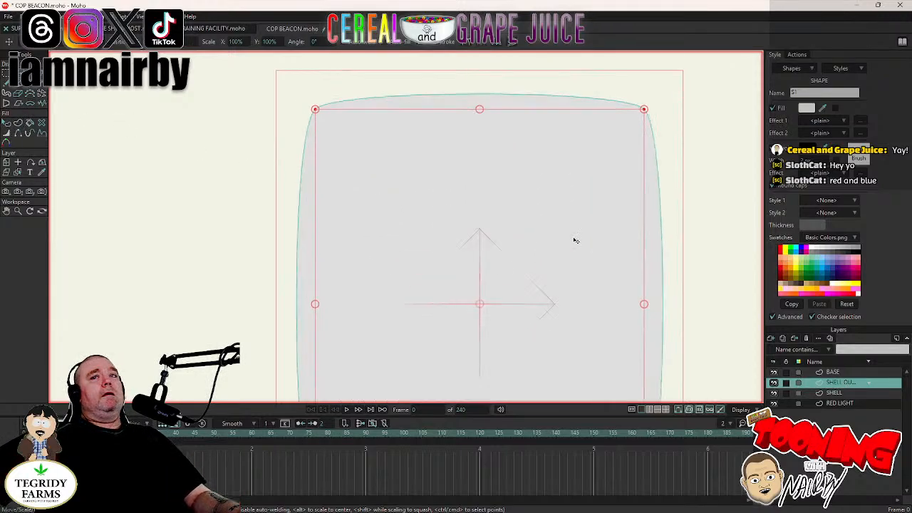
pyautogui.click(774, 395)
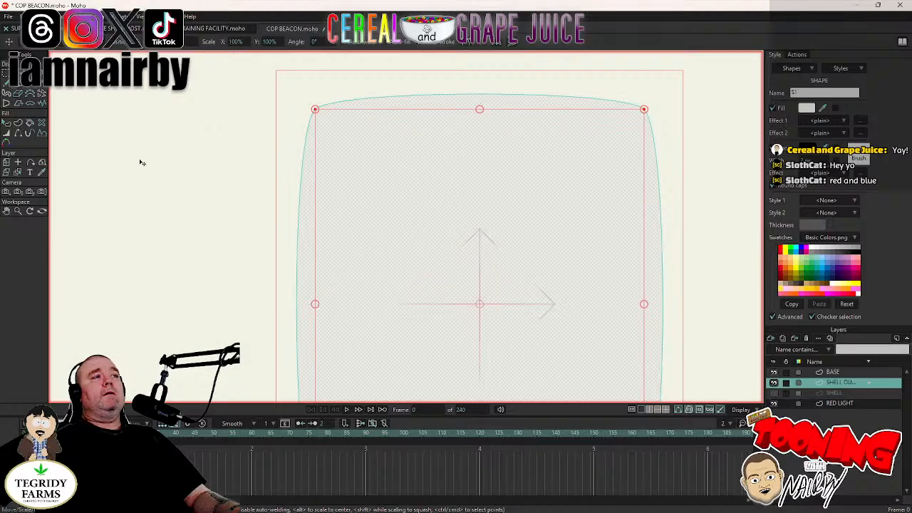
pyautogui.click(17, 132)
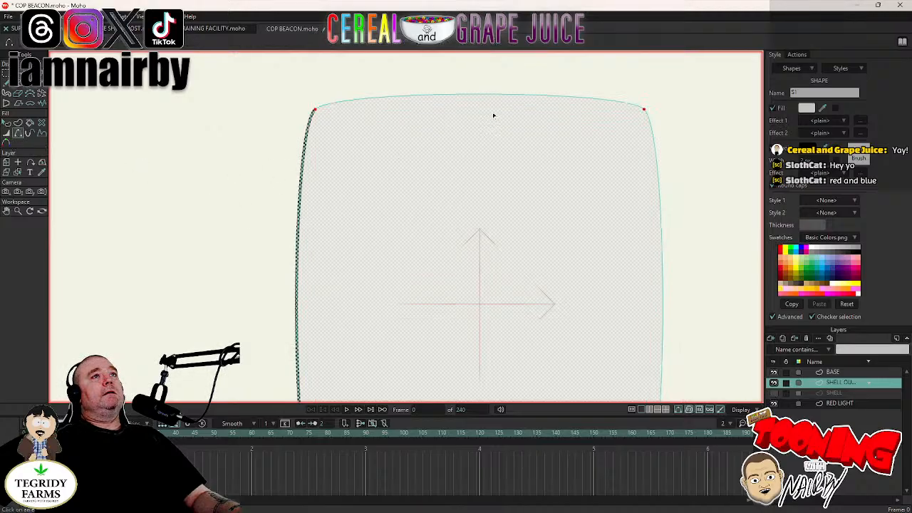
pyautogui.click(503, 91)
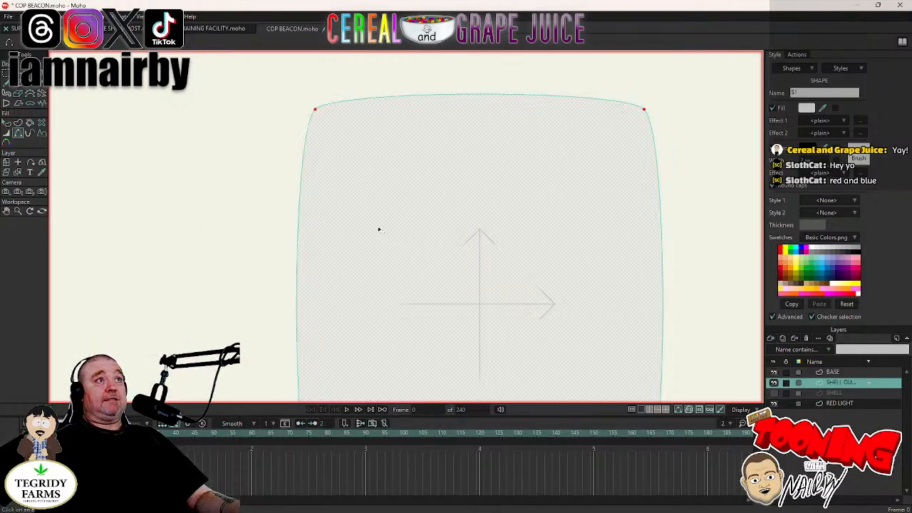
pyautogui.scroll(-3, 435, 232)
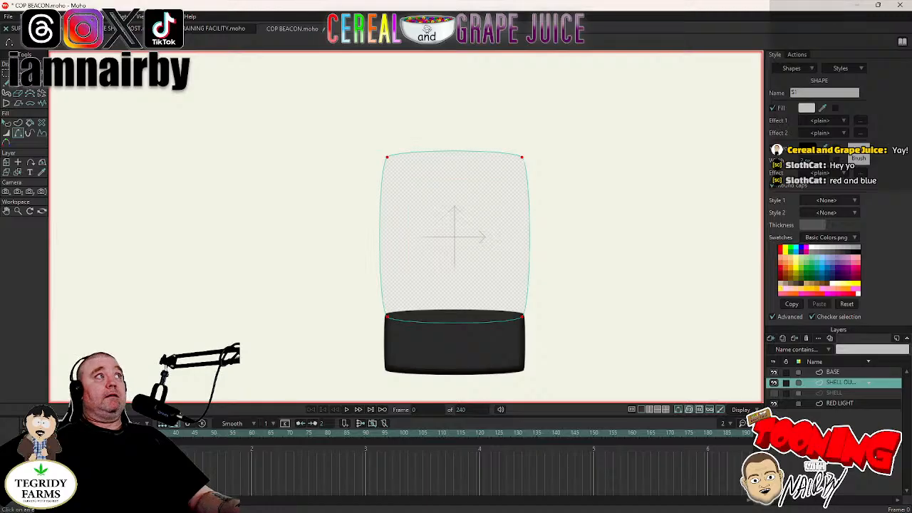
# Delete the grey fill shape from the SHELL OUTLINE layer while keeping its curve and points.
pyautogui.press('t')
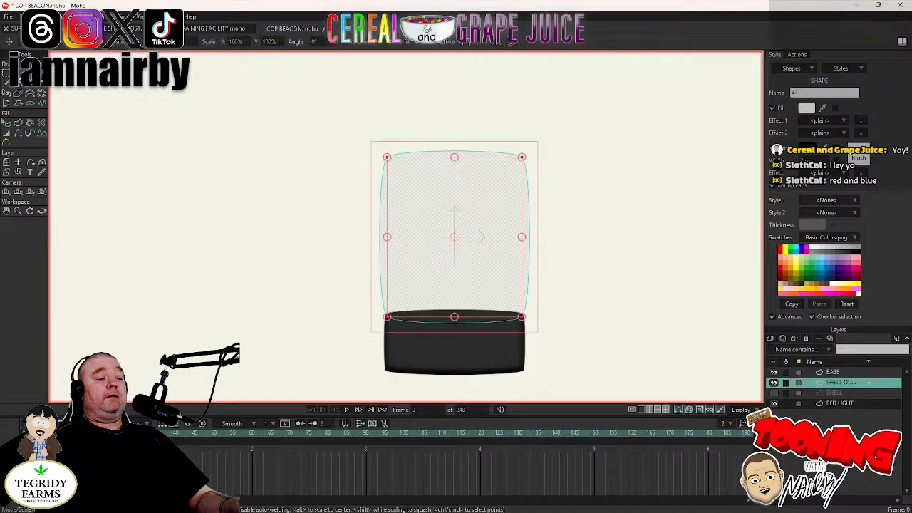
pyautogui.click(10, 123)
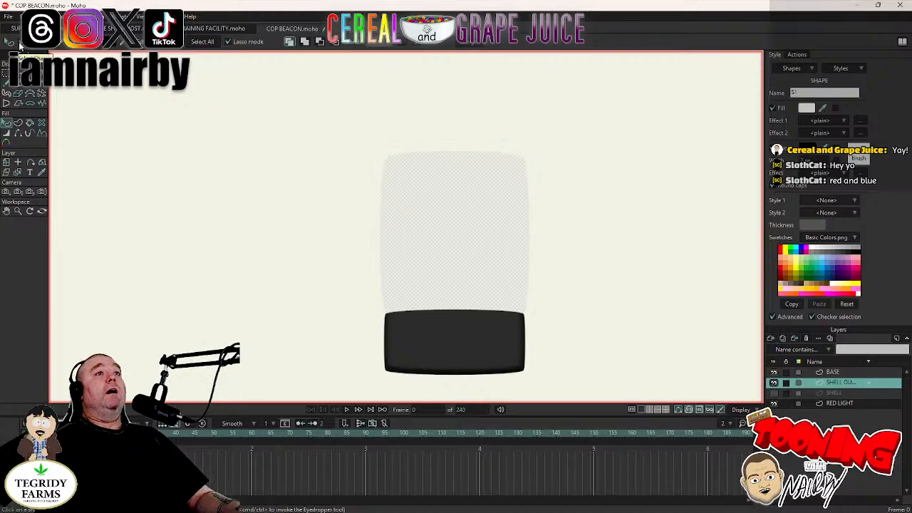
pyautogui.press('Delete')
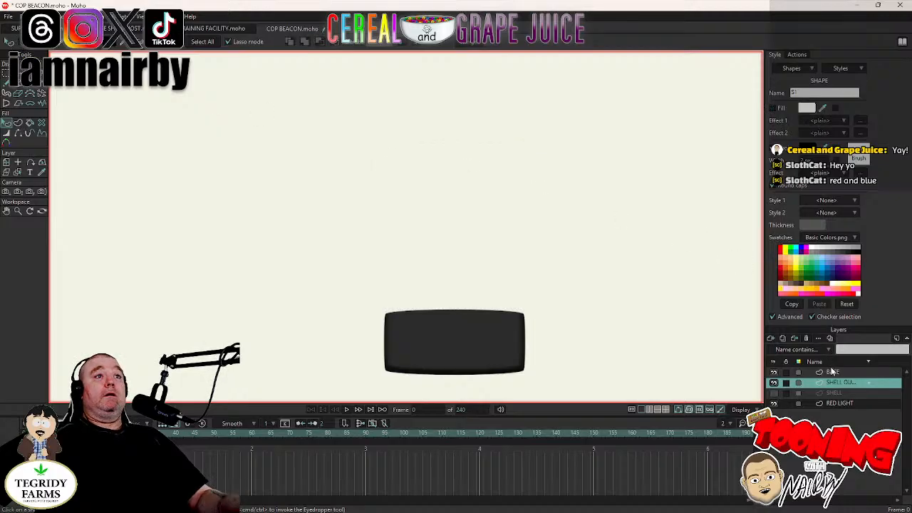
pyautogui.click(18, 76)
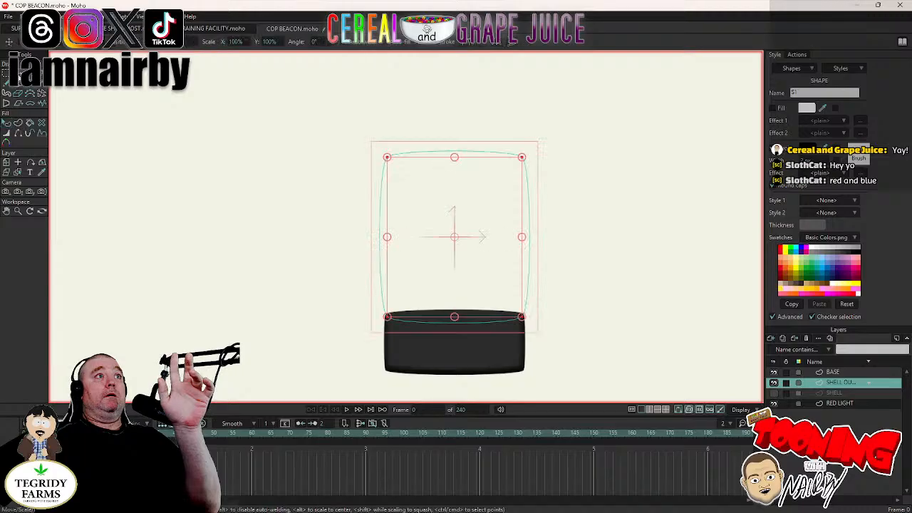
# Turn on the layer shadow for SHELL OUTLINE with offset, blur and expansion at 0 px and shadow direction at 0°.
pyautogui.doubleClick(837, 384)
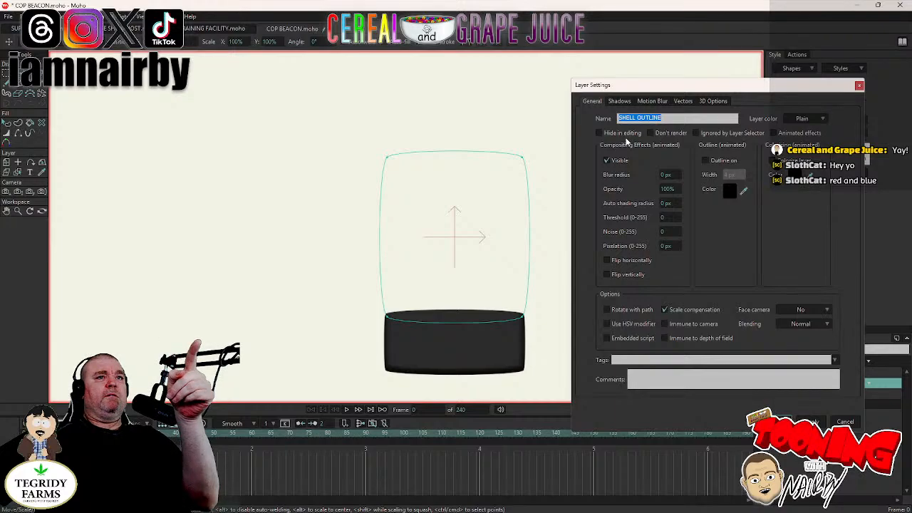
pyautogui.click(620, 102)
pyautogui.click(610, 134)
pyautogui.click(667, 147)
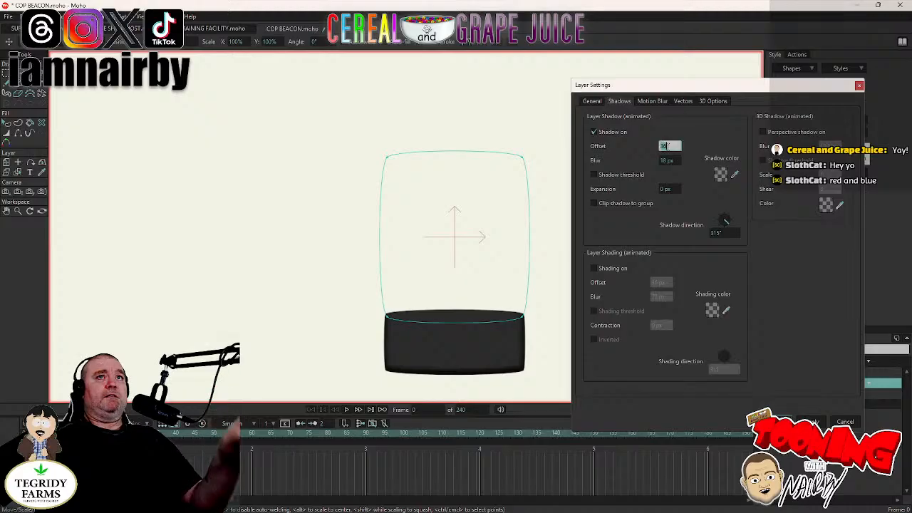
pyautogui.write('0')
pyautogui.press('Tab')
pyautogui.write('0')
pyautogui.press('Tab')
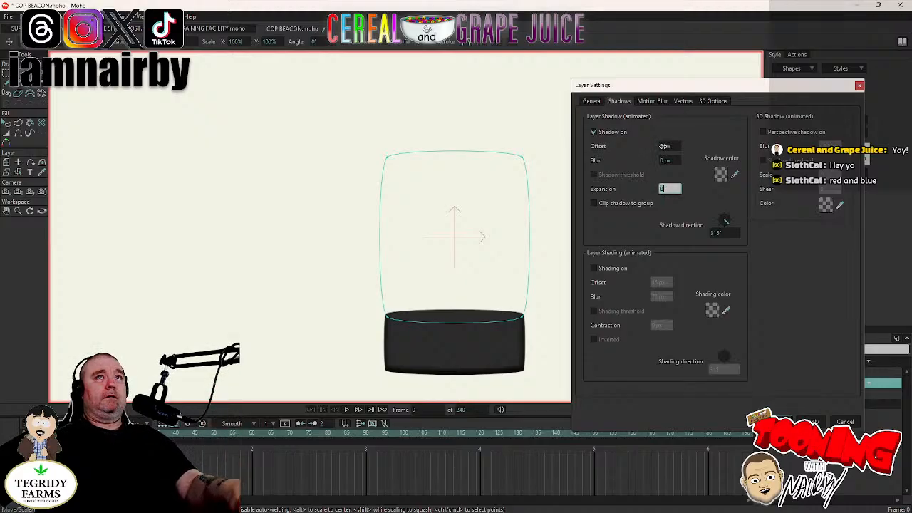
pyautogui.write('0')
pyautogui.press('Tab')
pyautogui.write('0')
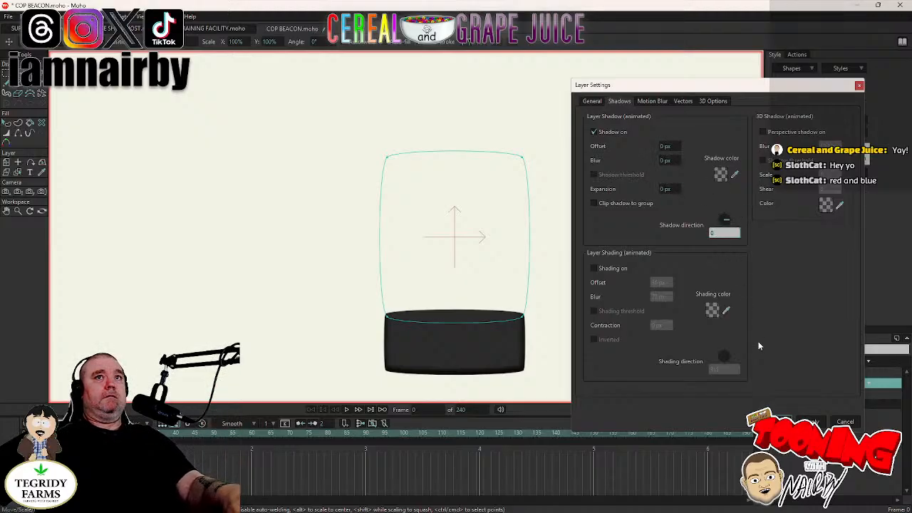
pyautogui.click(813, 421)
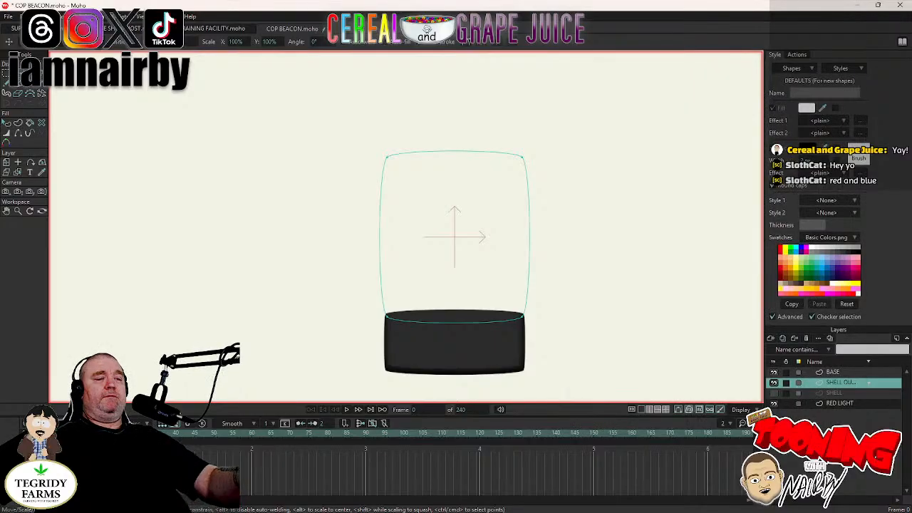
# Check the SHELL OUTLINE layer in a preview render and review its shadow and general layer settings.
pyautogui.hotkey('ctrl', 'r')
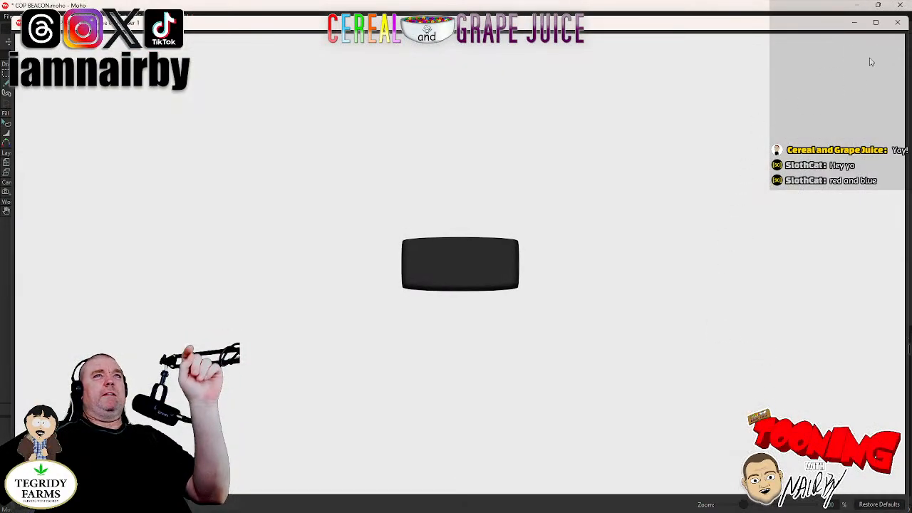
pyautogui.click(898, 22)
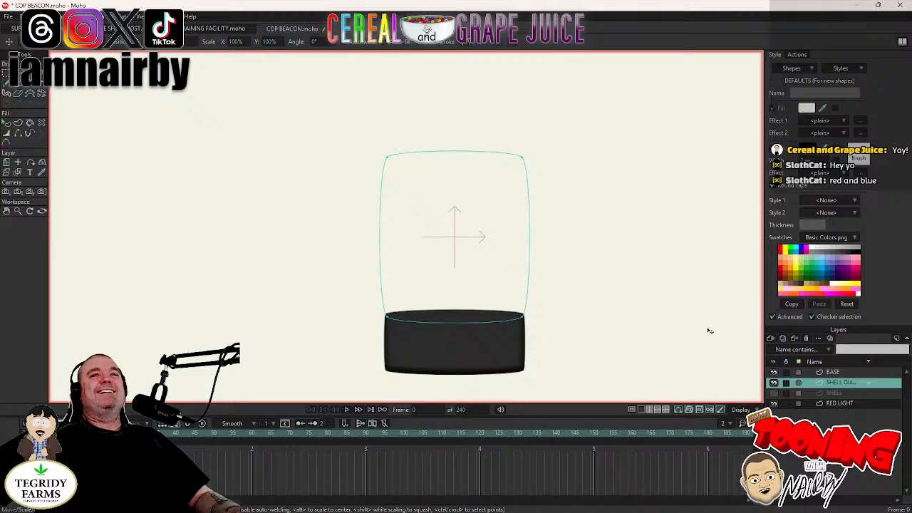
pyautogui.doubleClick(845, 384)
pyautogui.click(619, 101)
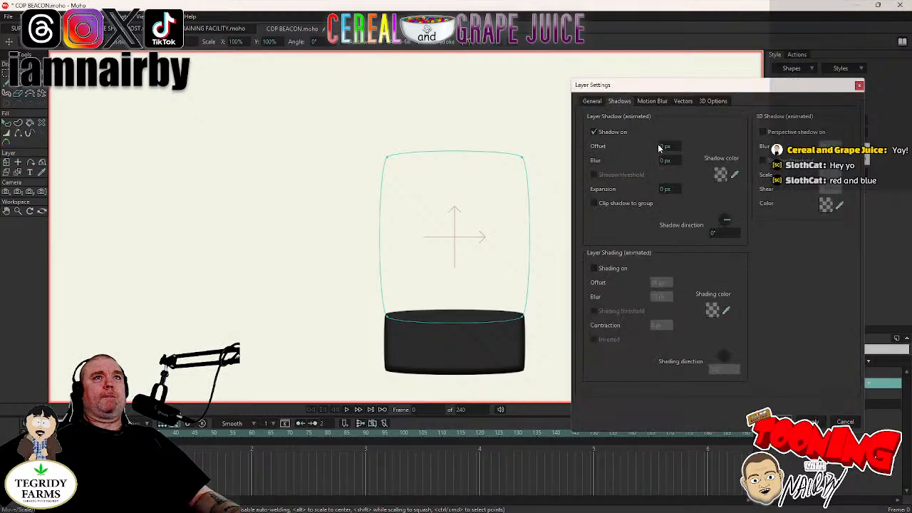
pyautogui.click(591, 103)
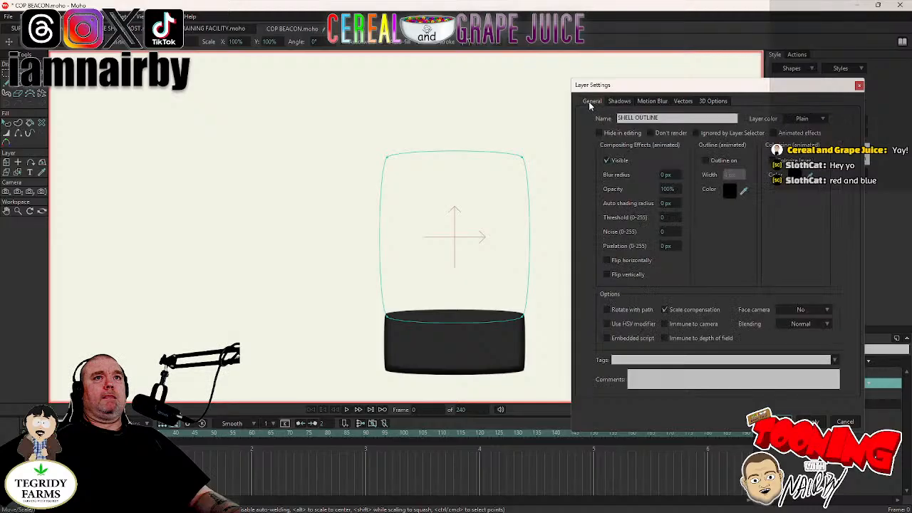
pyautogui.click(784, 422)
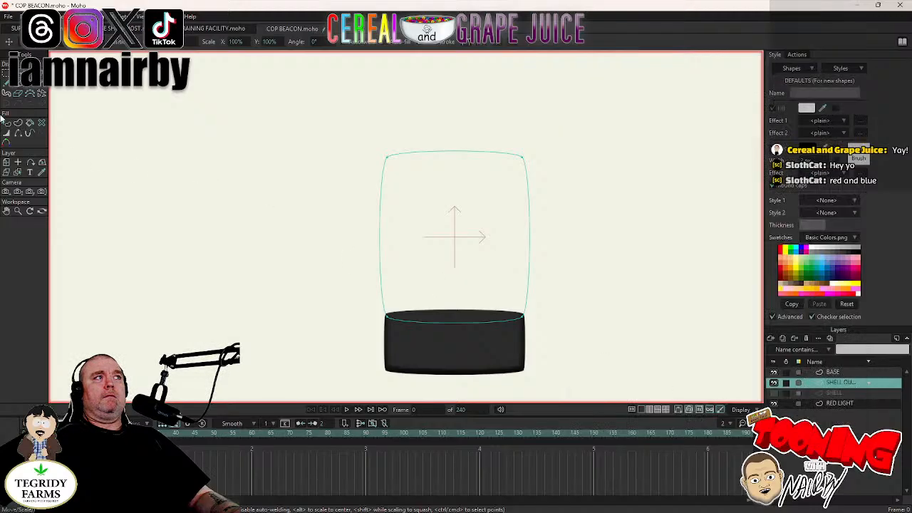
# Make the edges of the SHELL OUTLINE curve visible as a thin black outline and check them in a preview render.
pyautogui.click(18, 133)
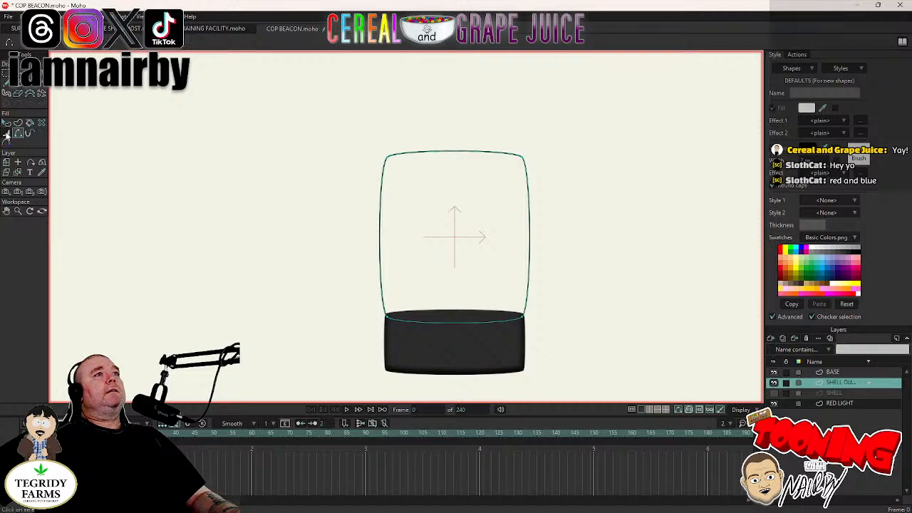
pyautogui.click(6, 136)
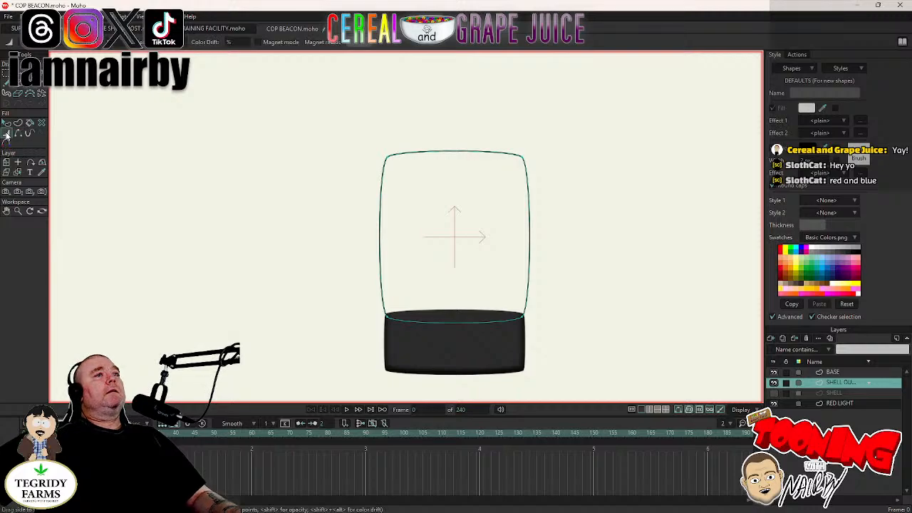
pyautogui.scroll(3, 432, 215)
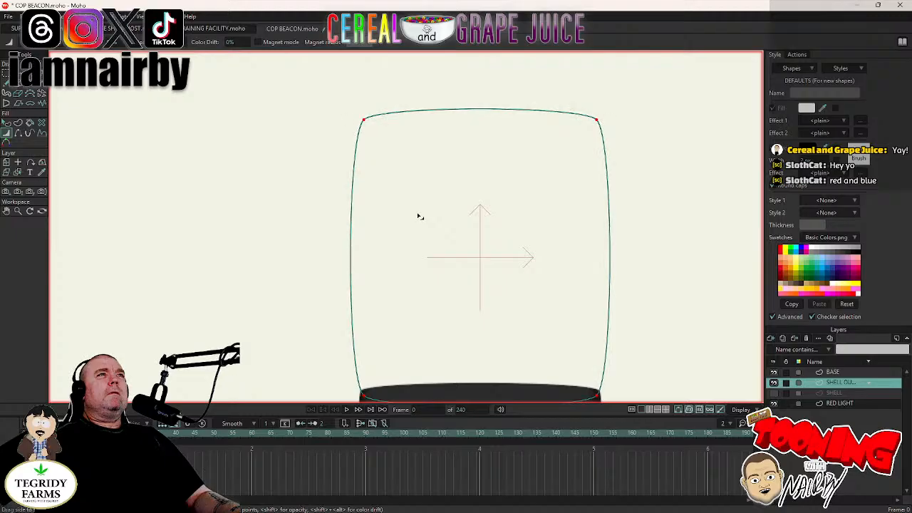
pyautogui.hotkey('ctrl', 'r')
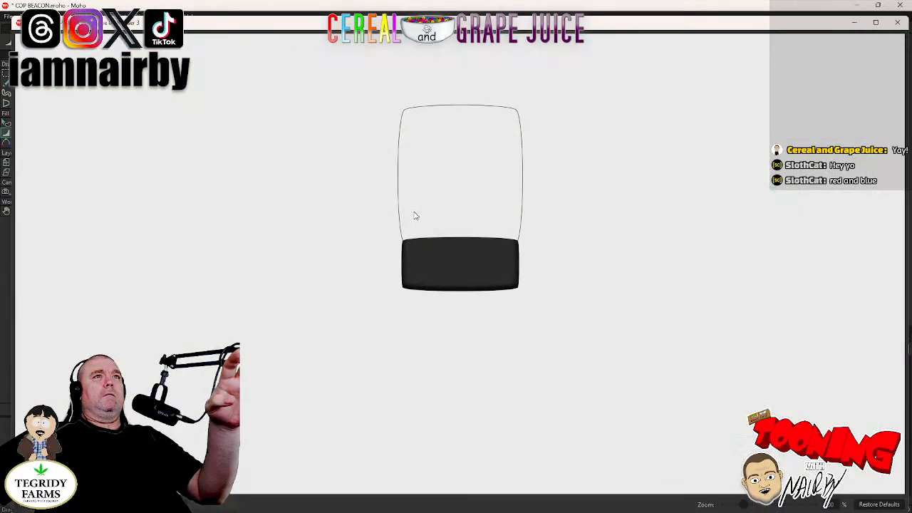
pyautogui.click(897, 25)
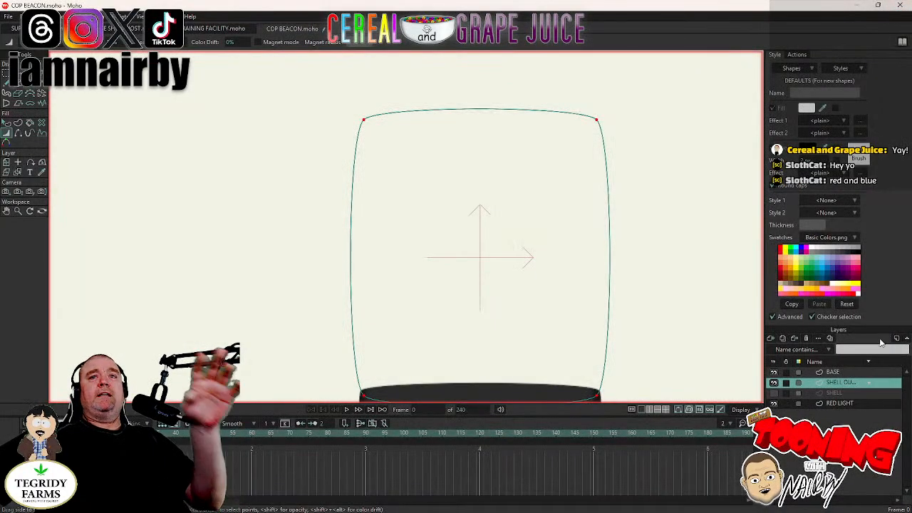
# Show the SHELL layer again, set its opacity to 50% and save the project.
pyautogui.click(774, 393)
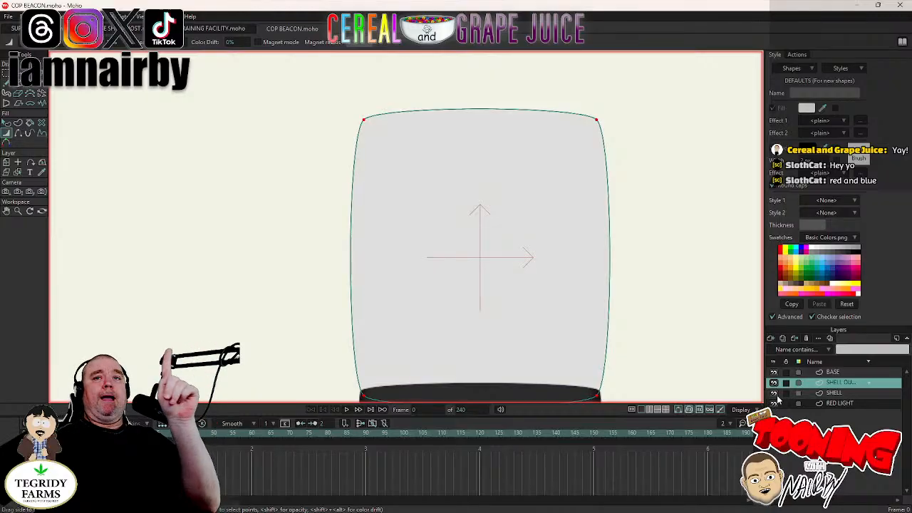
pyautogui.doubleClick(851, 394)
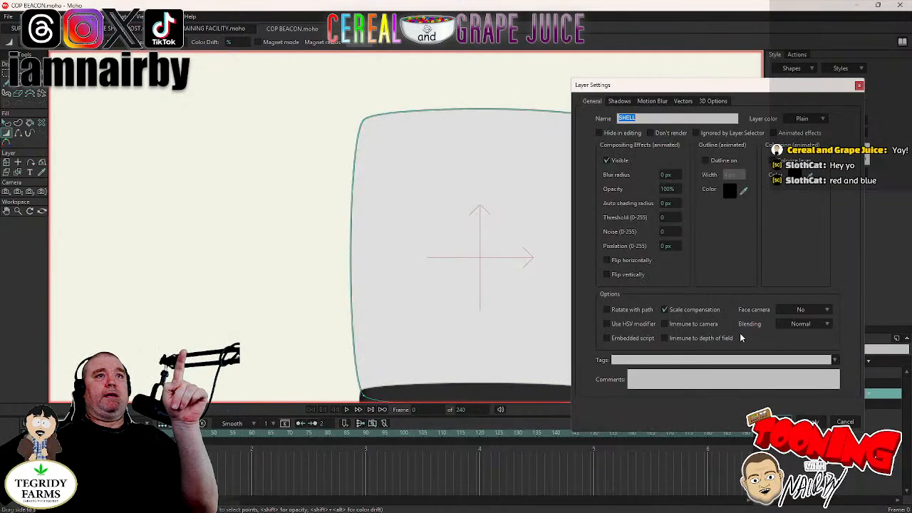
pyautogui.moveTo(675, 191); pyautogui.dragTo(655, 193)
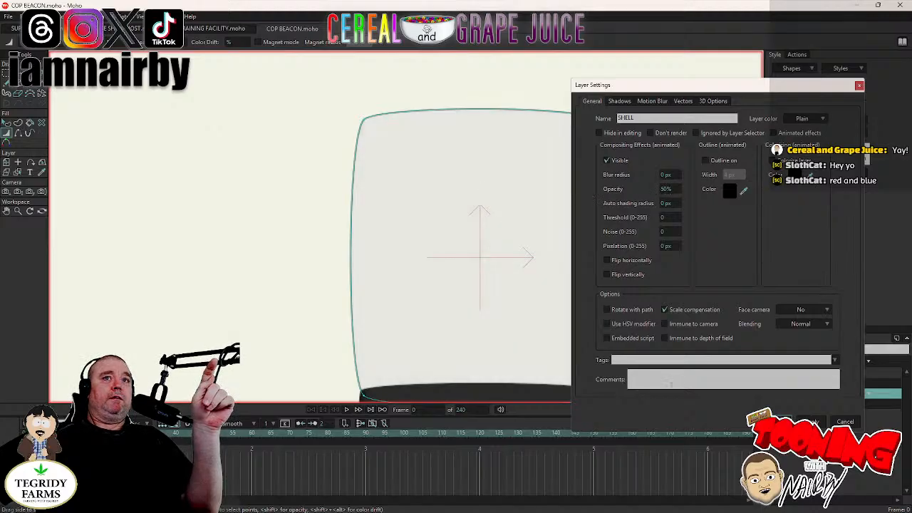
pyautogui.press('Return')
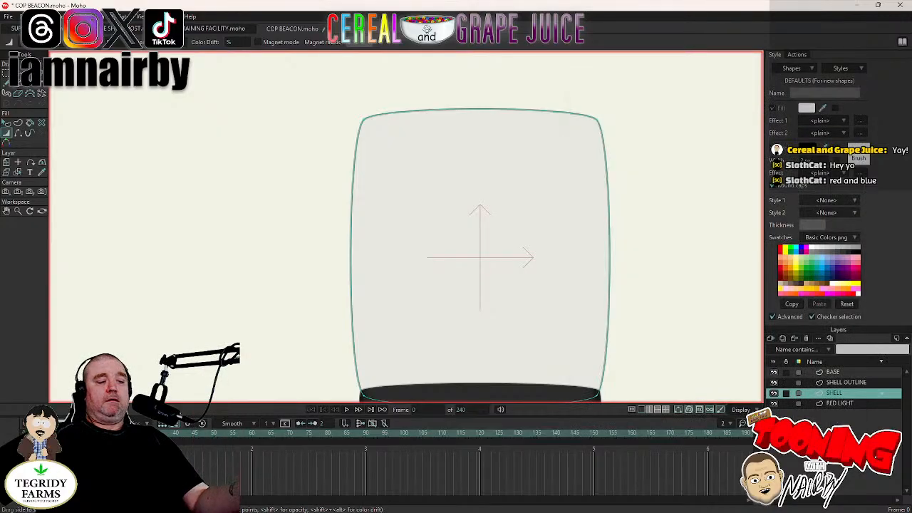
pyautogui.hotkey('ctrl', 's')
pyautogui.scroll(-3, 544, 326)
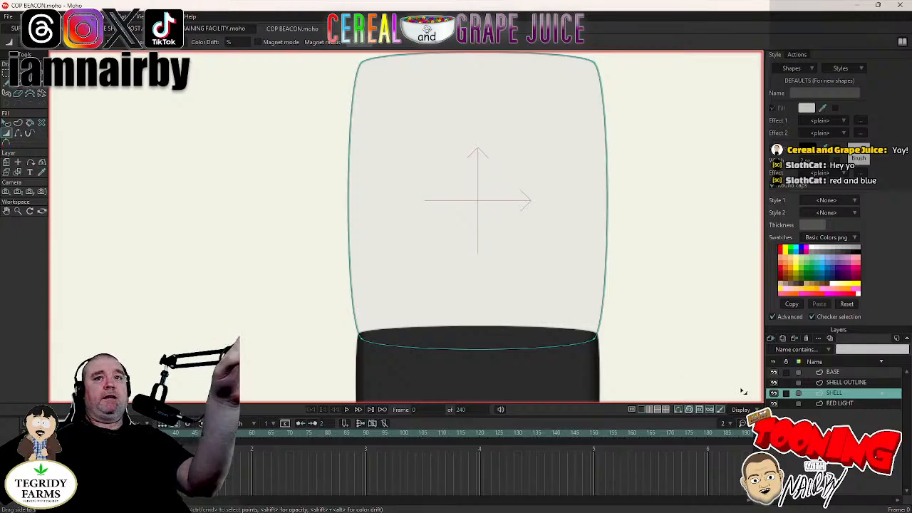
pyautogui.click(774, 394)
pyautogui.click(774, 393)
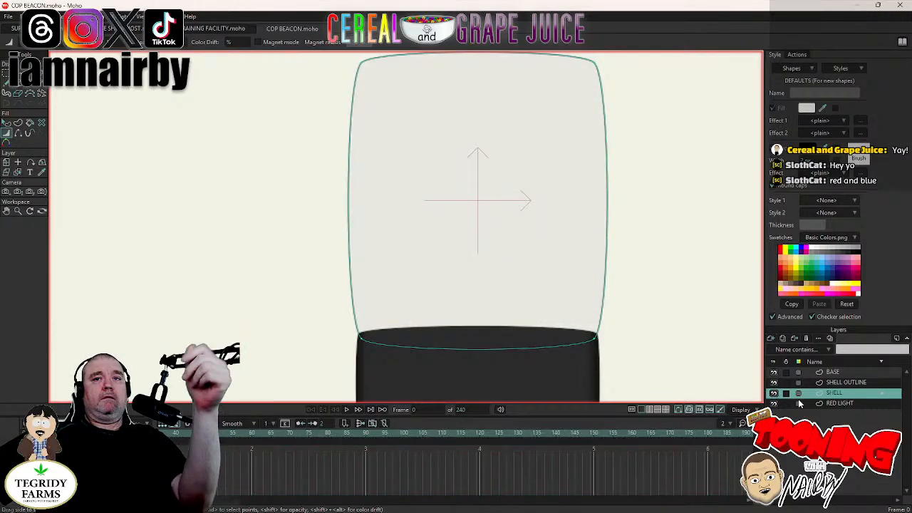
# Draw a bright red filled ellipse on the RED LIGHT layer, overlapping one side of the beacon shell.
pyautogui.click(839, 403)
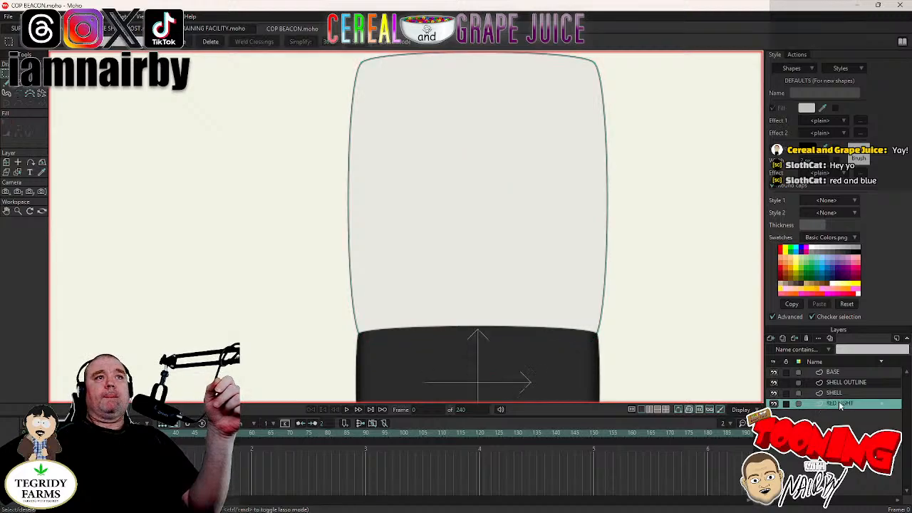
pyautogui.click(20, 84)
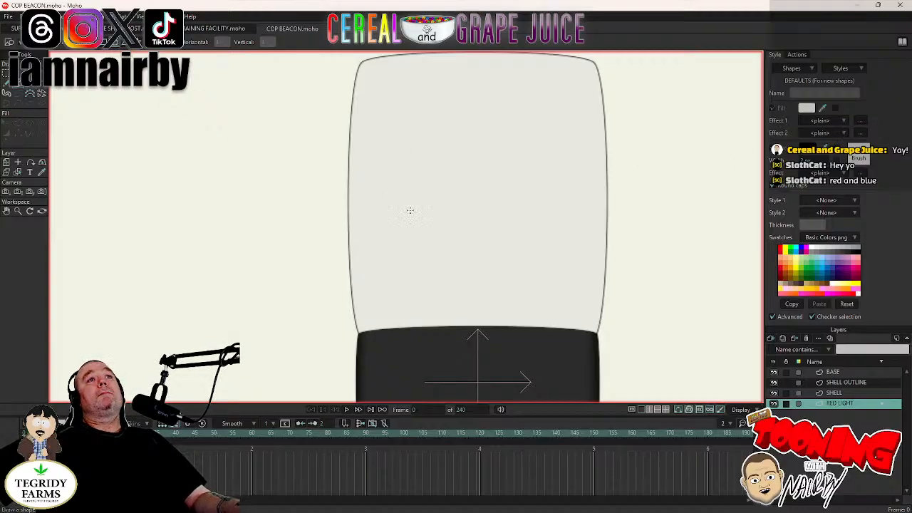
pyautogui.click(813, 111)
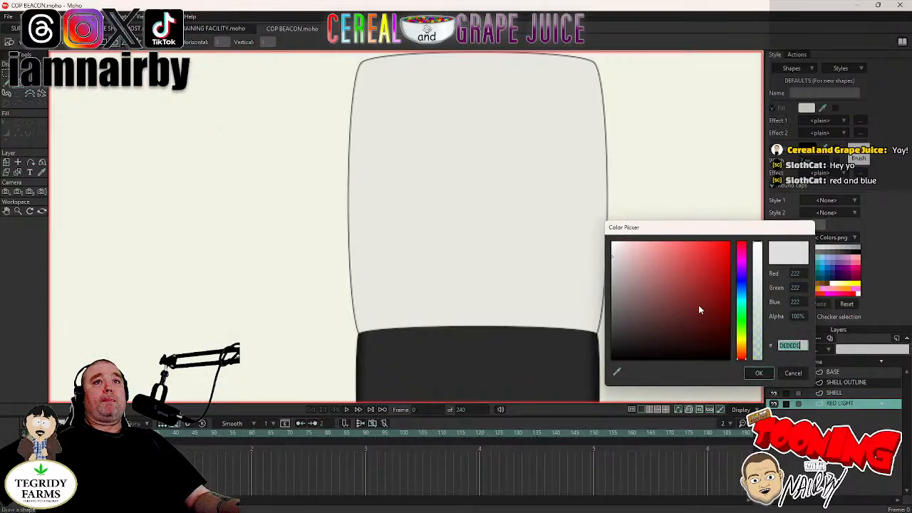
pyautogui.click(729, 243)
pyautogui.click(759, 373)
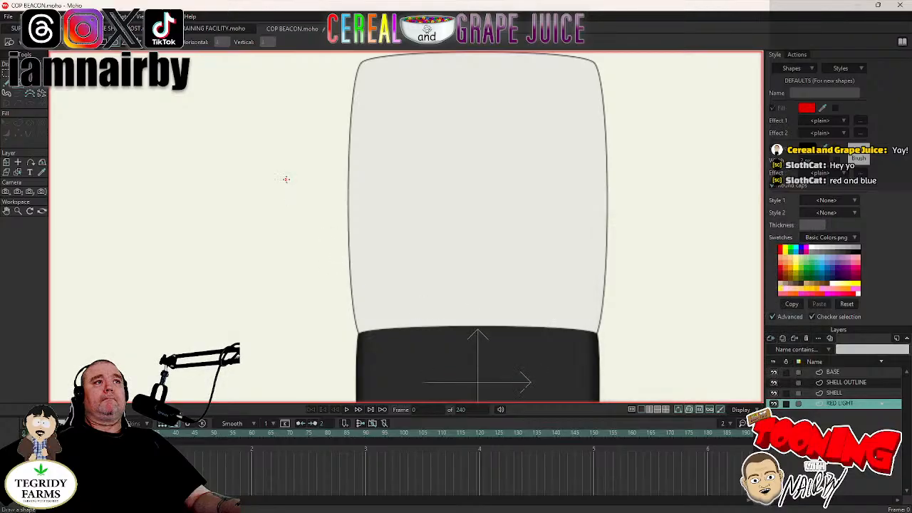
pyautogui.moveTo(286, 179); pyautogui.dragTo(417, 323)
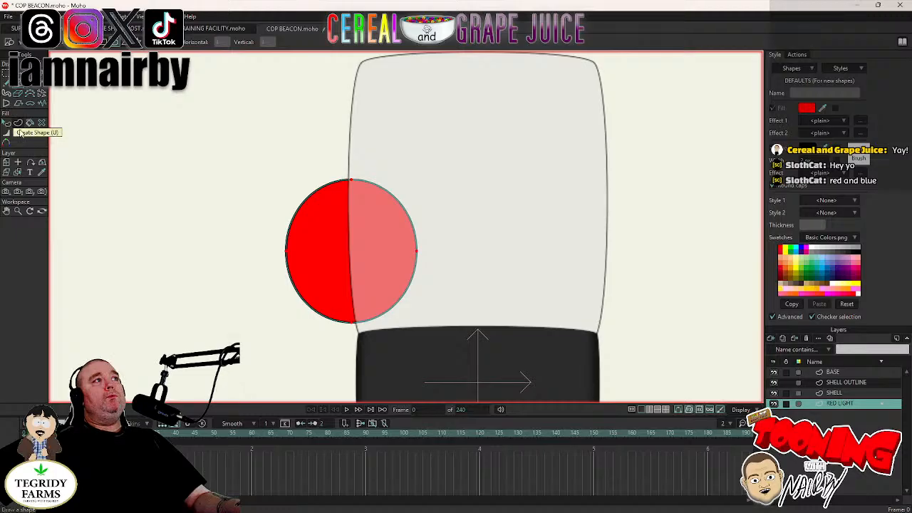
# Centre the red ellipse on its layer origin and raise the RED LIGHT layer into the upper middle of the shell.
pyautogui.click(19, 134)
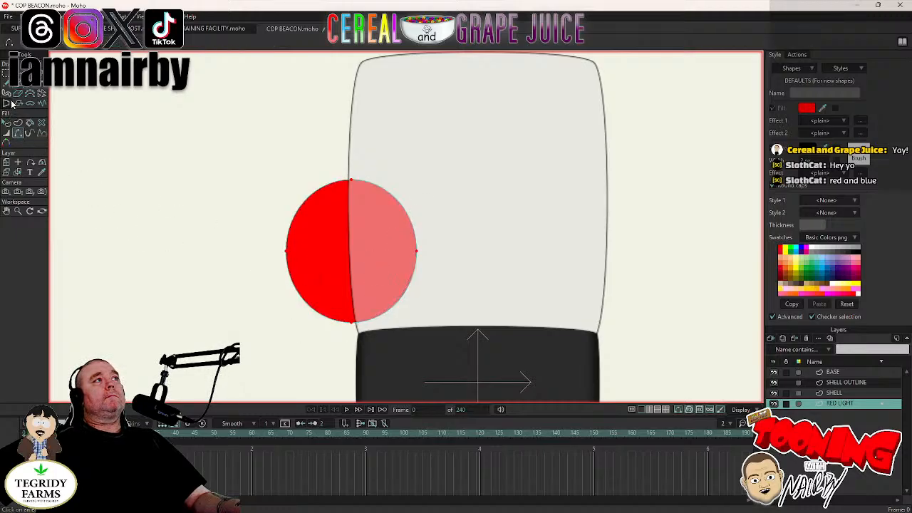
pyautogui.press('t')
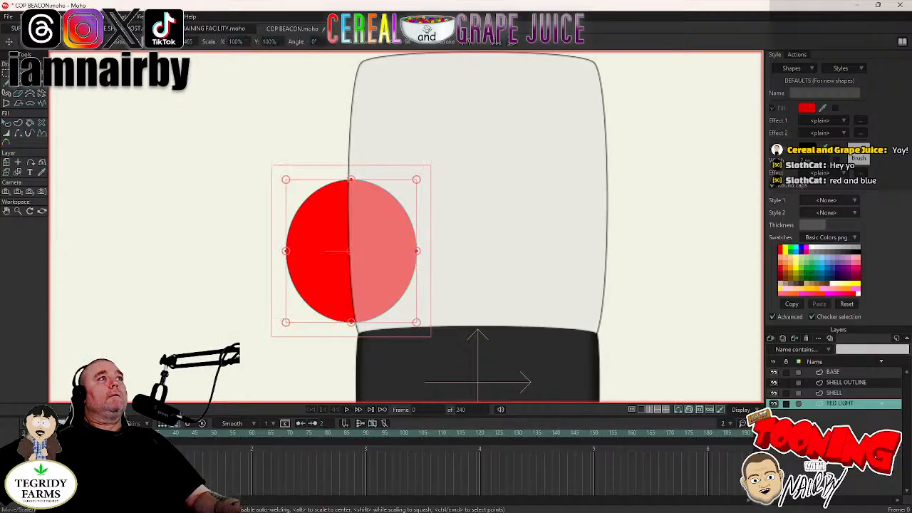
pyautogui.moveTo(351, 251); pyautogui.dragTo(478, 346)
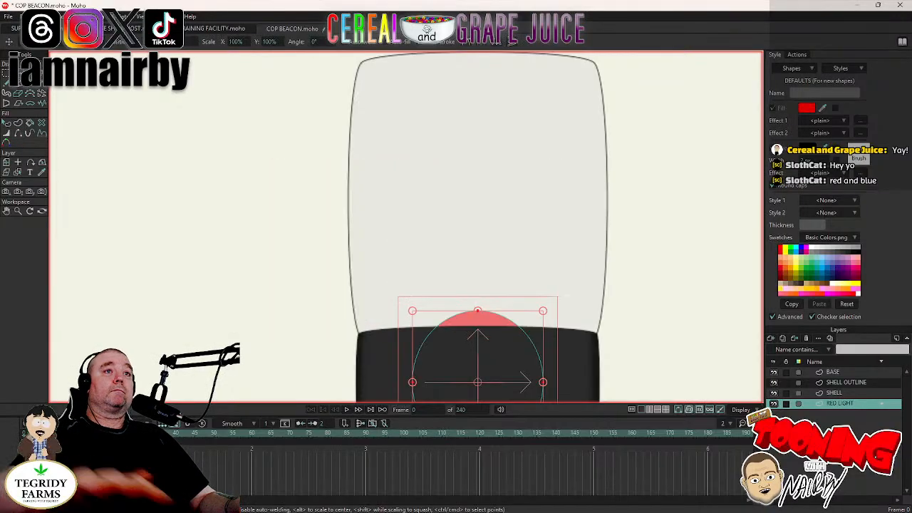
pyautogui.click(5, 162)
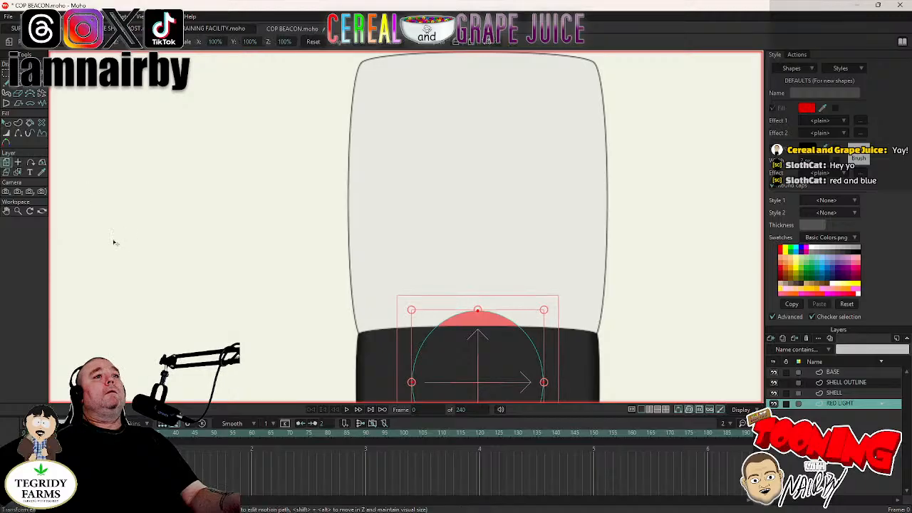
pyautogui.moveTo(114, 240); pyautogui.dragTo(89, 80)
pyautogui.press('q')
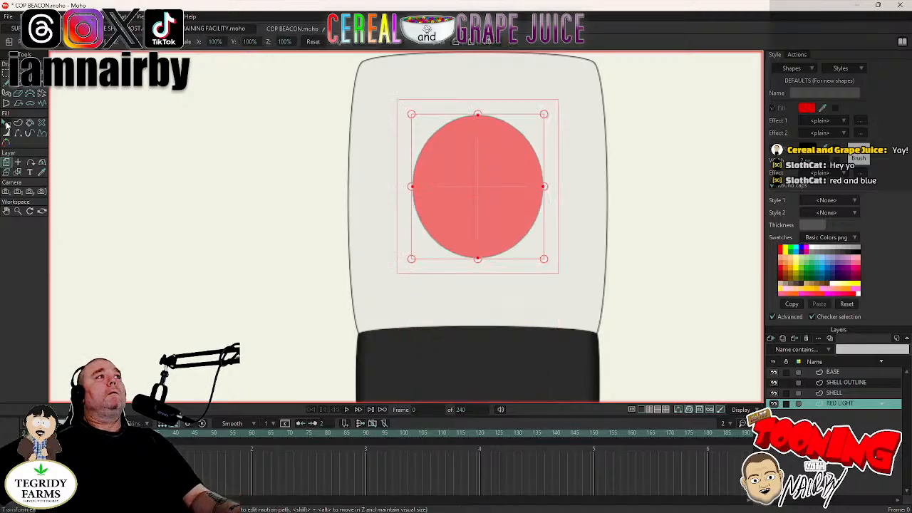
# Apply a Soft Edge effect with a blur radius of 8 px to the red ellipse.
pyautogui.click(471, 185)
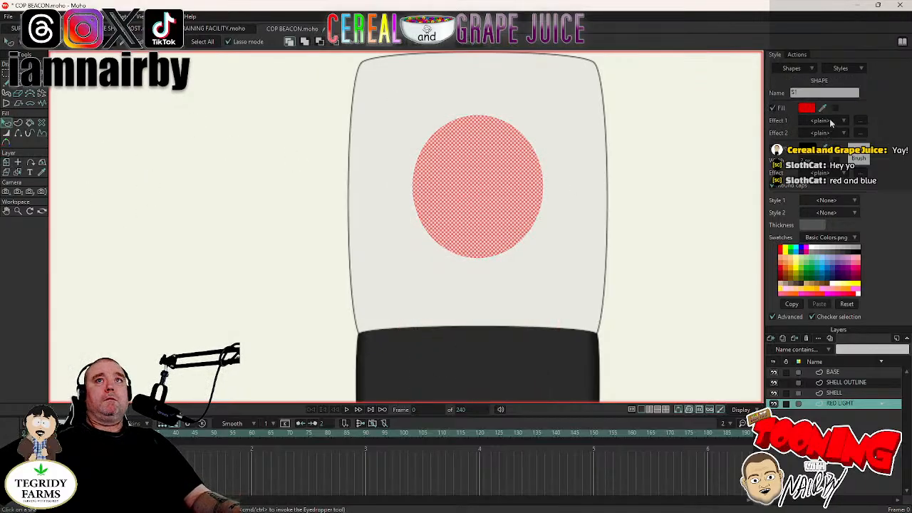
pyautogui.click(827, 120)
pyautogui.click(847, 156)
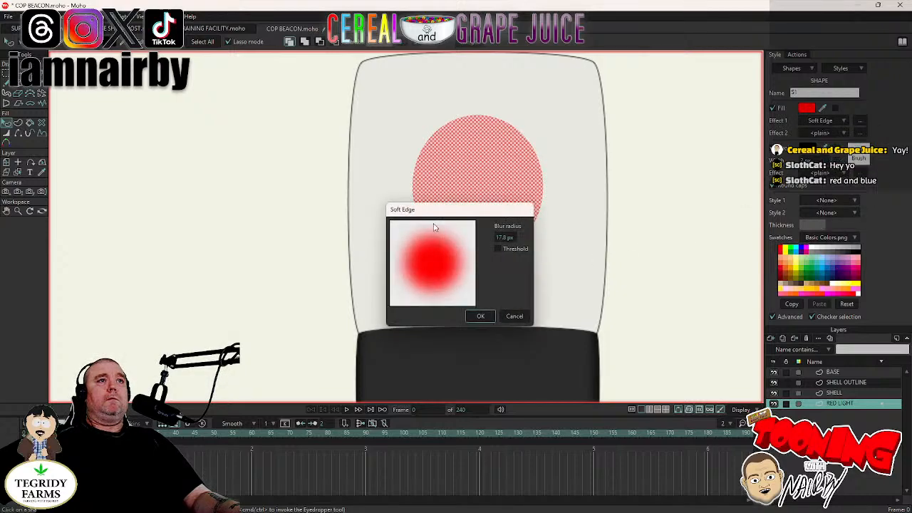
pyautogui.moveTo(440, 204); pyautogui.dragTo(245, 201)
pyautogui.moveTo(277, 227); pyautogui.dragTo(291, 238)
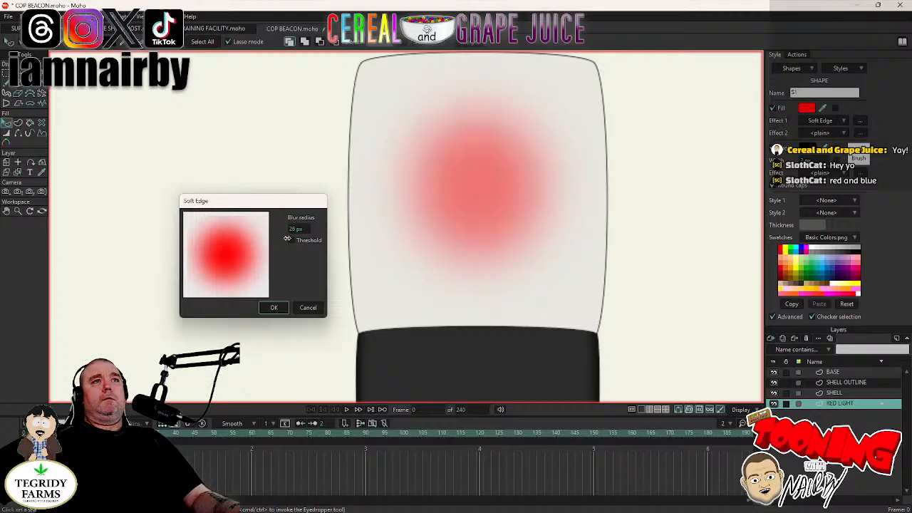
pyautogui.moveTo(288, 238); pyautogui.dragTo(259, 240)
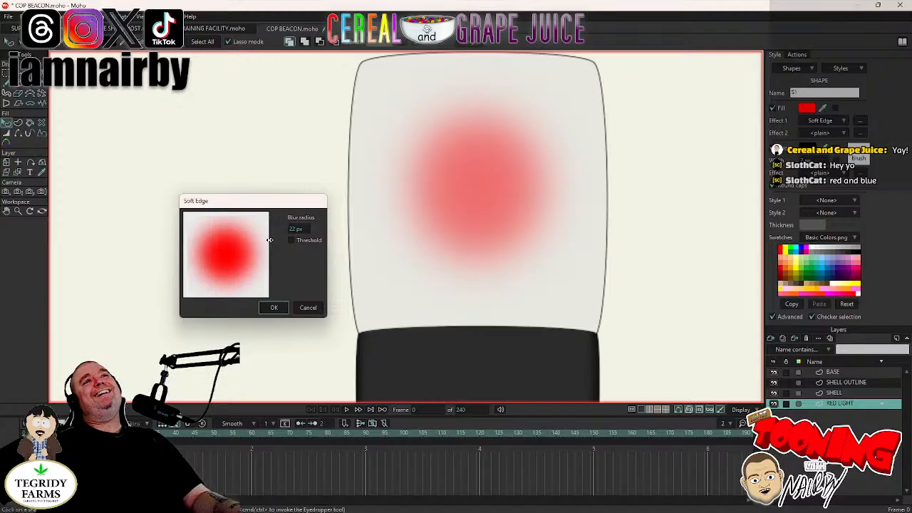
pyautogui.moveTo(269, 240); pyautogui.dragTo(51, 241)
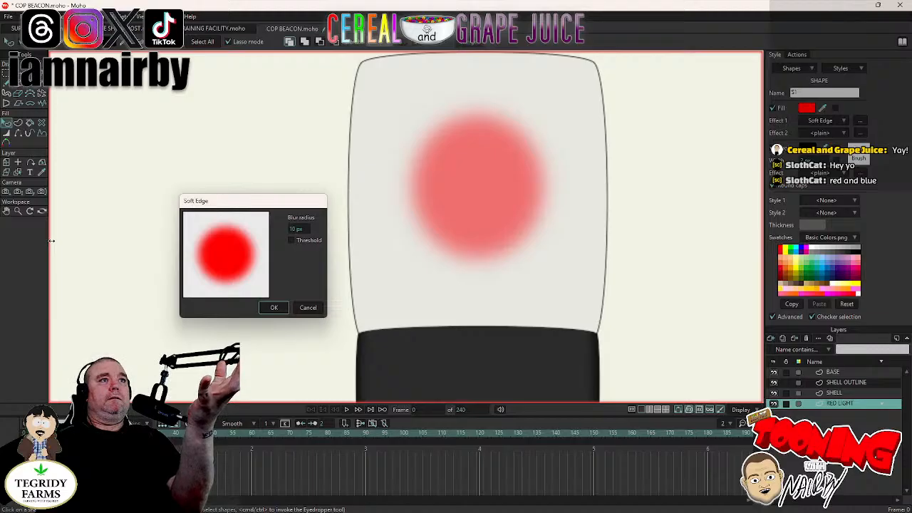
pyautogui.write('8')
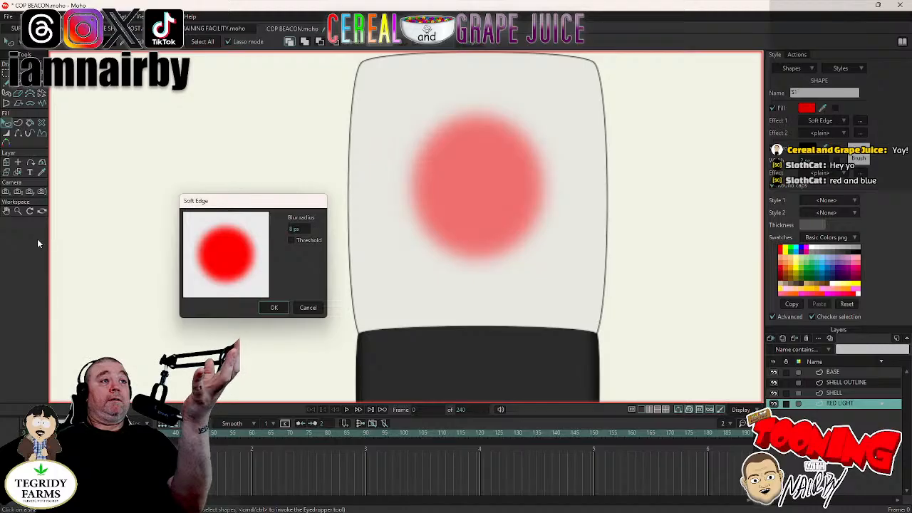
pyautogui.click(274, 307)
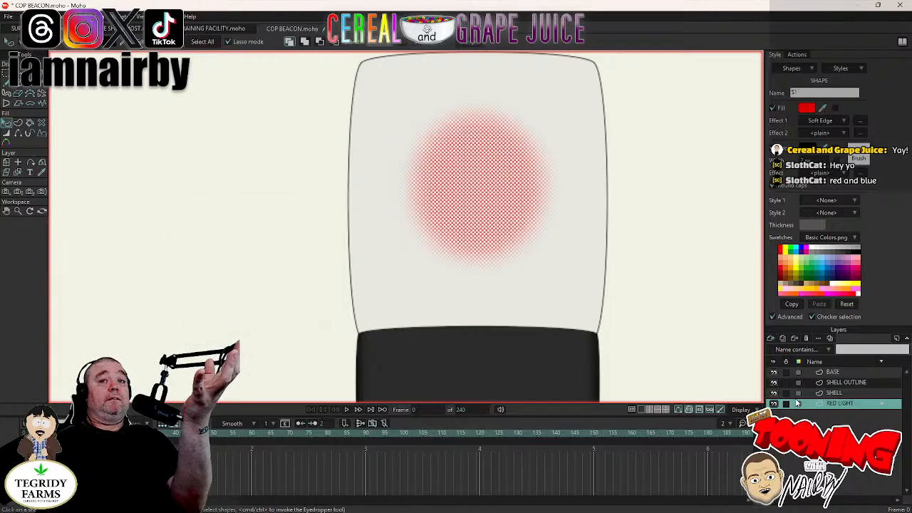
# Hide the SHELL layer and check the soft red light in a preview render.
pyautogui.click(774, 394)
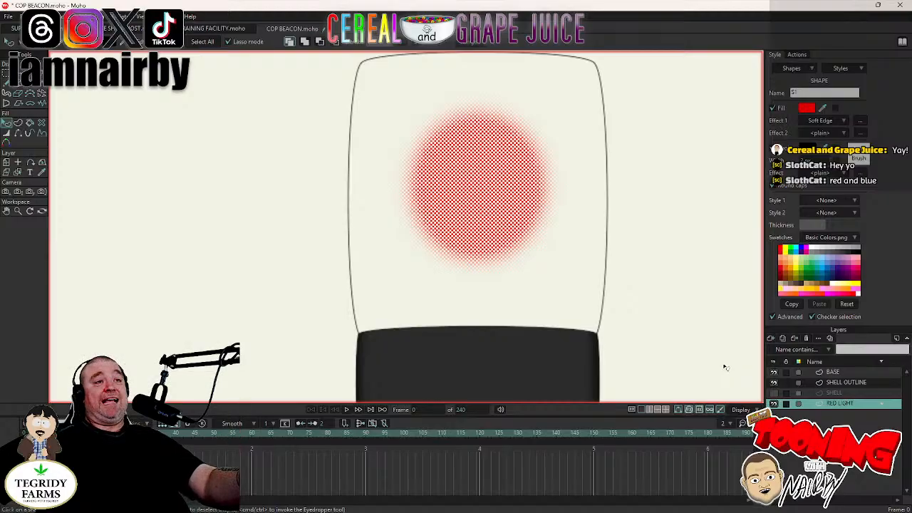
pyautogui.hotkey('ctrl', 'r')
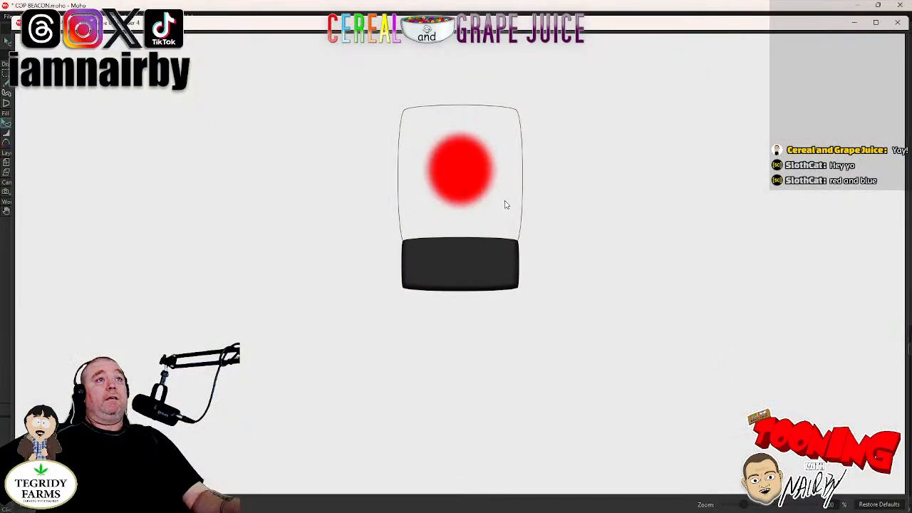
pyautogui.click(899, 23)
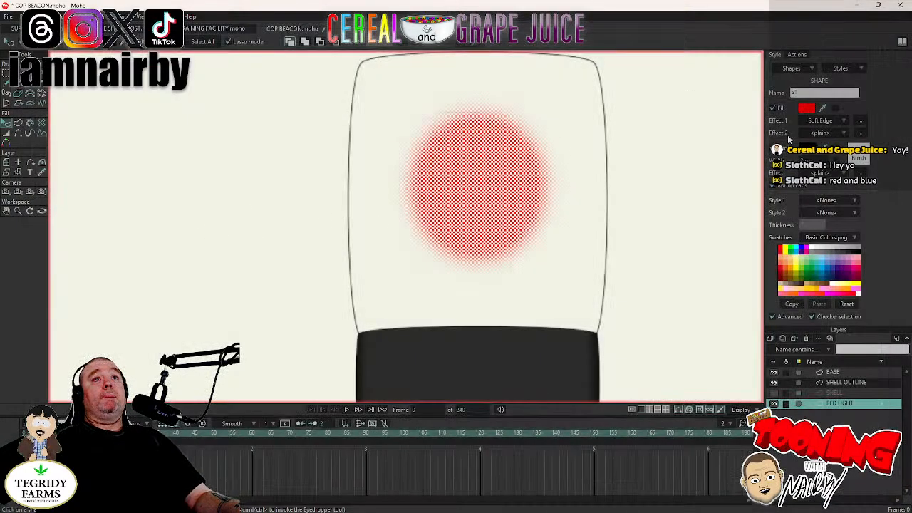
pyautogui.hotkey('ctrl', 'r')
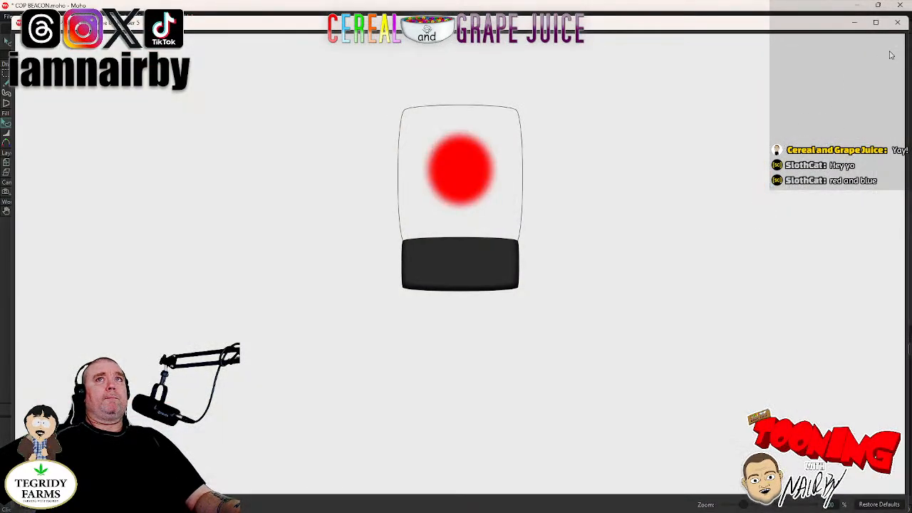
pyautogui.click(900, 23)
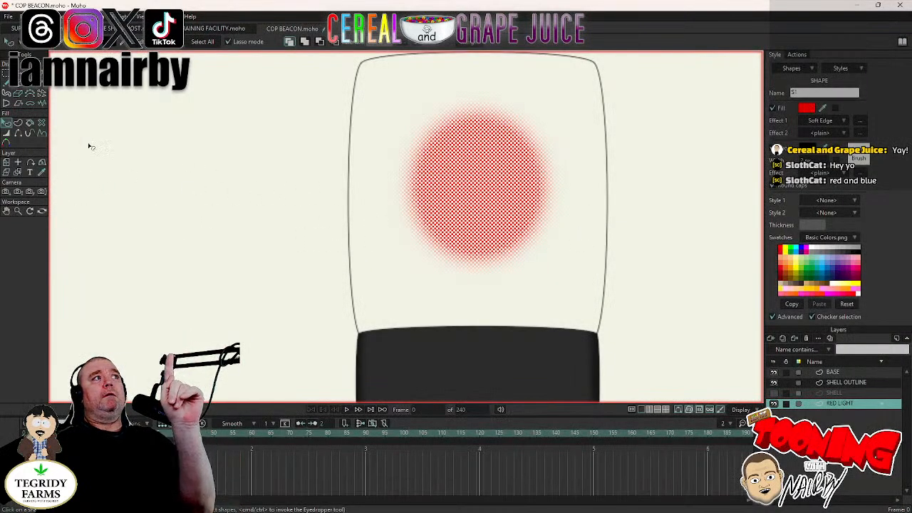
# Increase the blur radius of the red ellipse's Soft Edge effect and check the wider glow in a preview render.
pyautogui.click(861, 121)
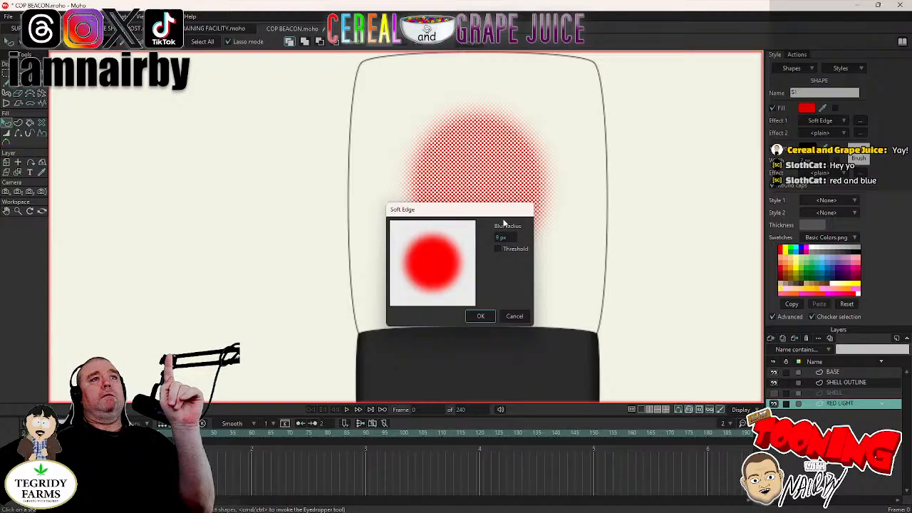
pyautogui.moveTo(506, 212); pyautogui.dragTo(836, 268)
pyautogui.click(710, 334)
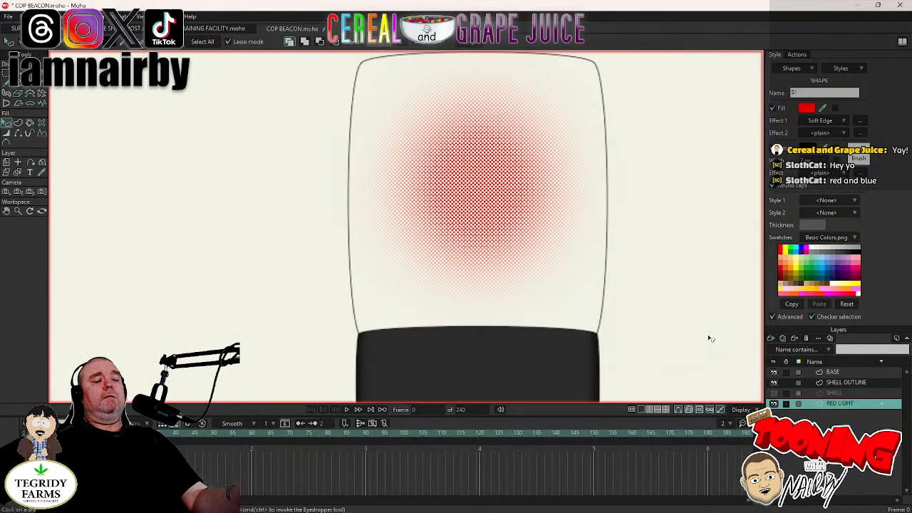
pyautogui.hotkey('ctrl', 'r')
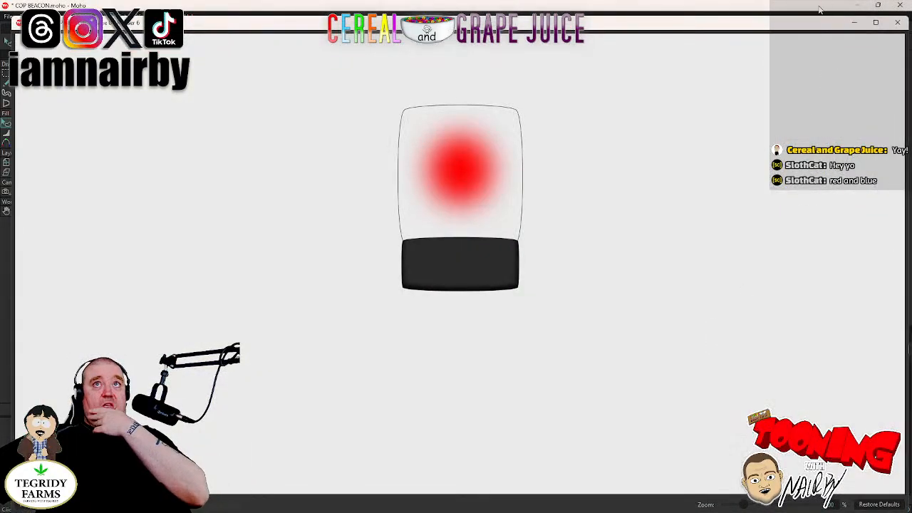
pyautogui.click(897, 22)
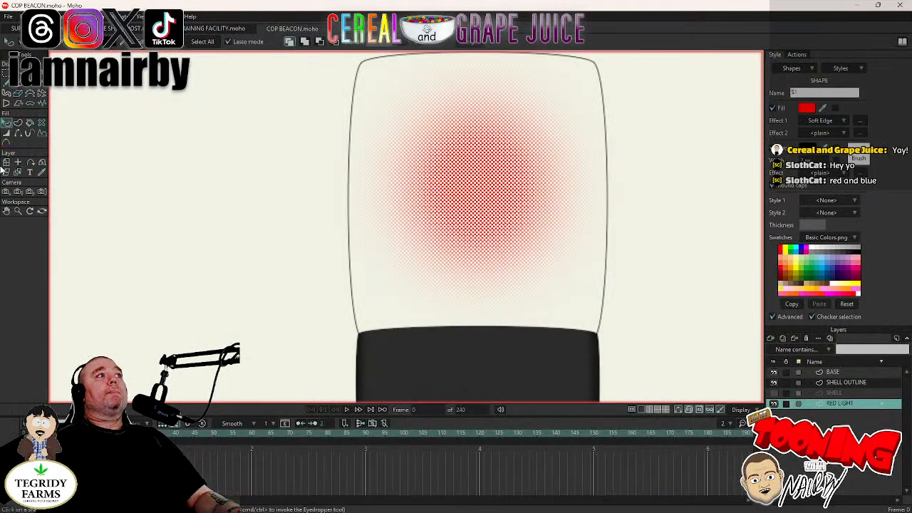
# Move the RED LIGHT layer to the lower left of the shell so its glow overlaps the outline, checking it in a preview render.
pyautogui.press('t')
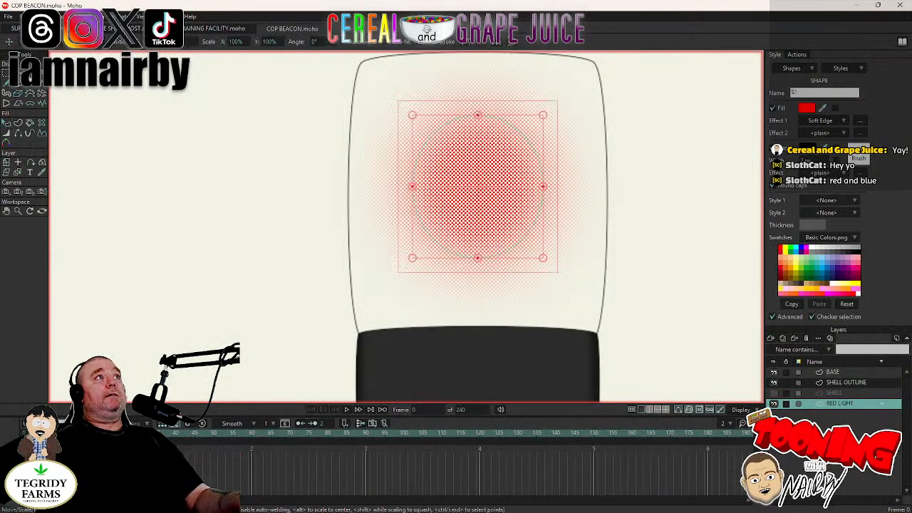
pyautogui.click(6, 163)
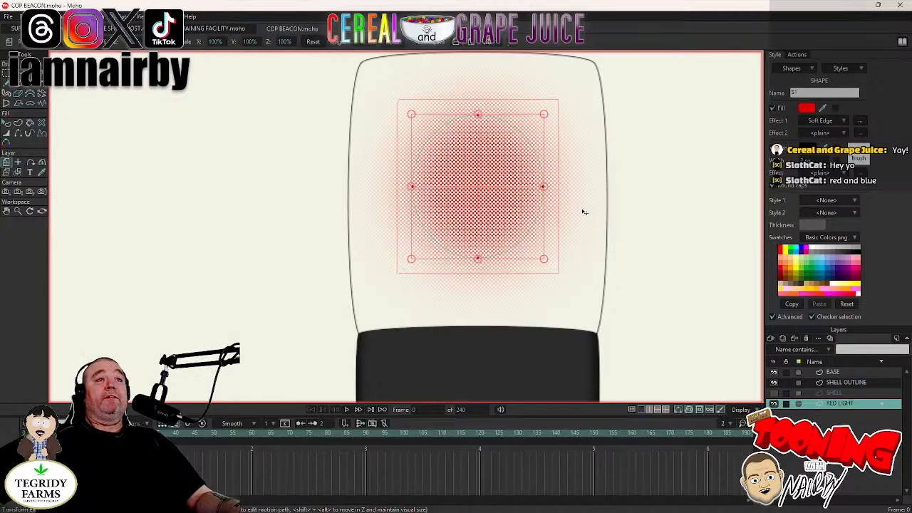
pyautogui.moveTo(583, 212); pyautogui.dragTo(553, 259)
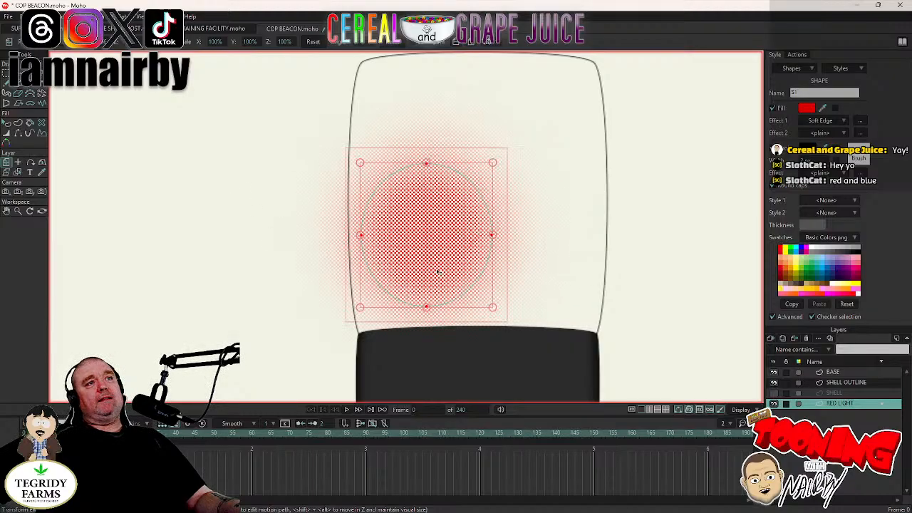
pyautogui.moveTo(438, 271); pyautogui.dragTo(449, 277)
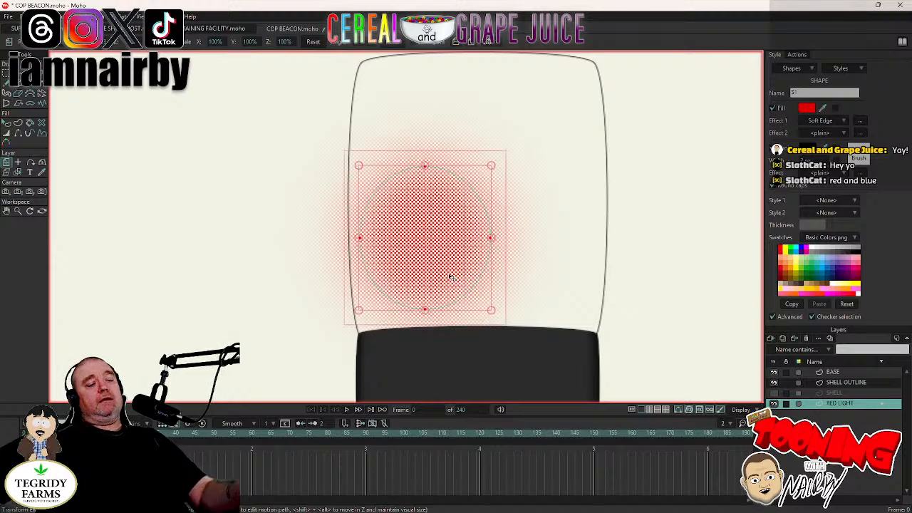
pyautogui.hotkey('ctrl', 'r')
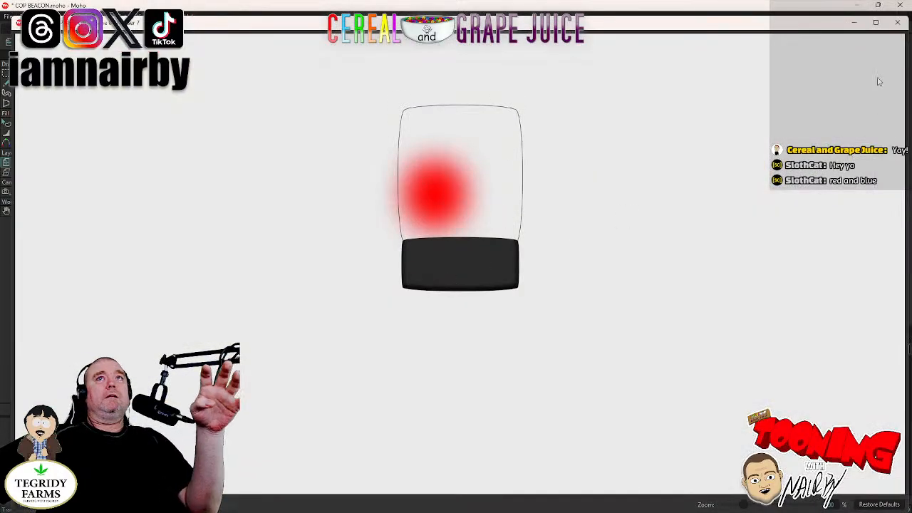
pyautogui.click(898, 22)
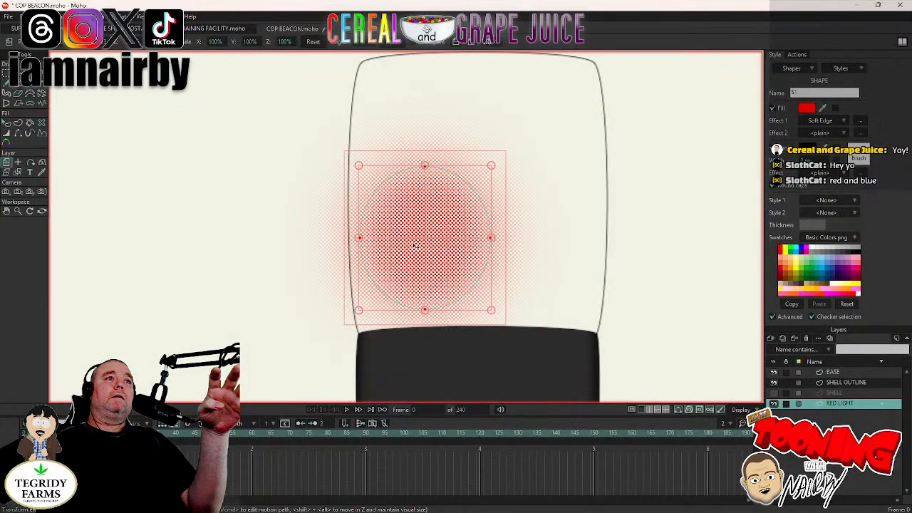
pyautogui.moveTo(448, 261); pyautogui.dragTo(449, 261)
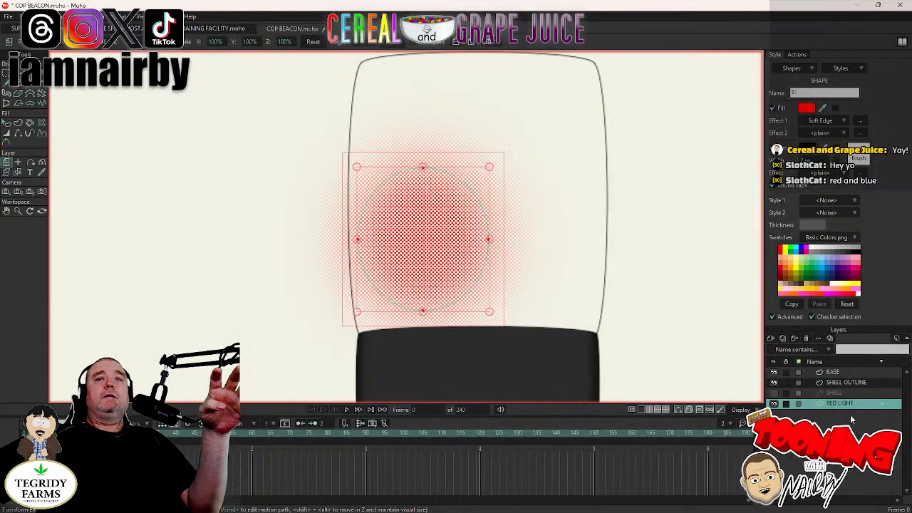
# Open the editing commands with the RED LIGHT layer selected.
pyautogui.click(25, 16)
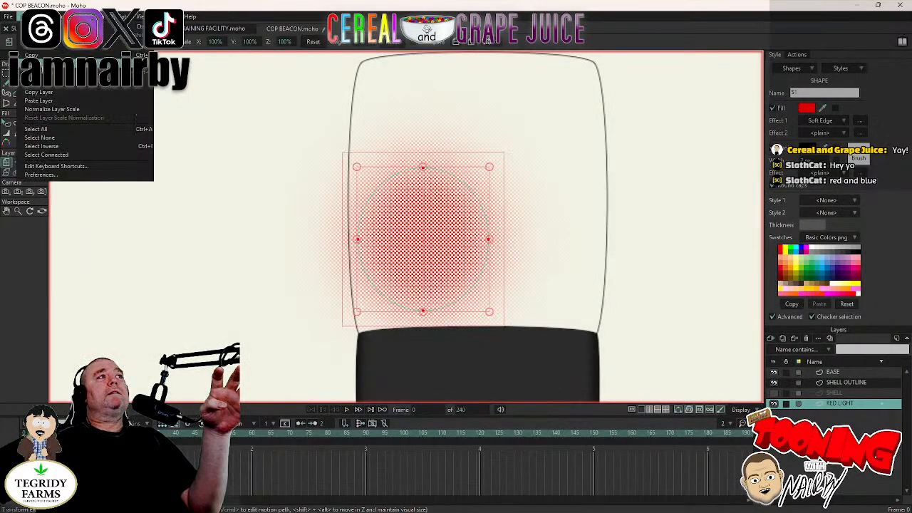
# Duplicate the RED LIGHT layer by copying and pasting it, and rename the copy BLUE LIGHT.
pyautogui.click(40, 93)
pyautogui.click(25, 16)
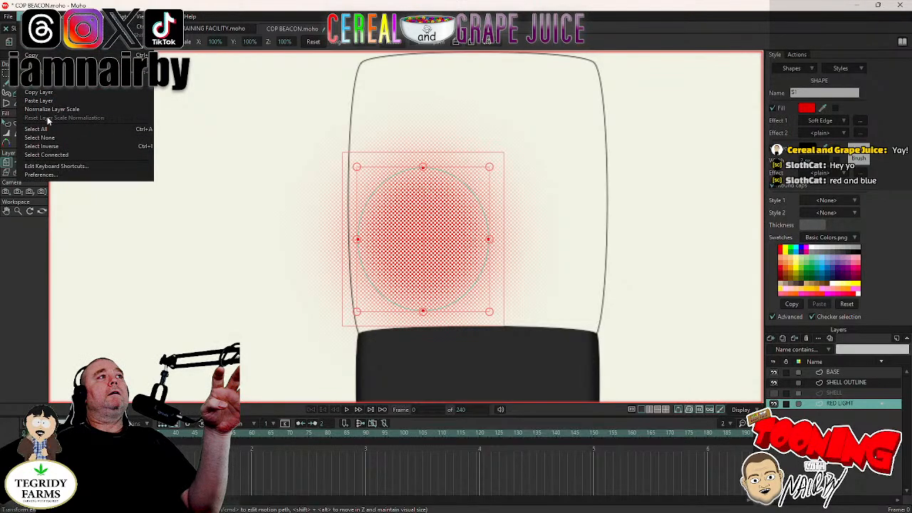
pyautogui.click(50, 104)
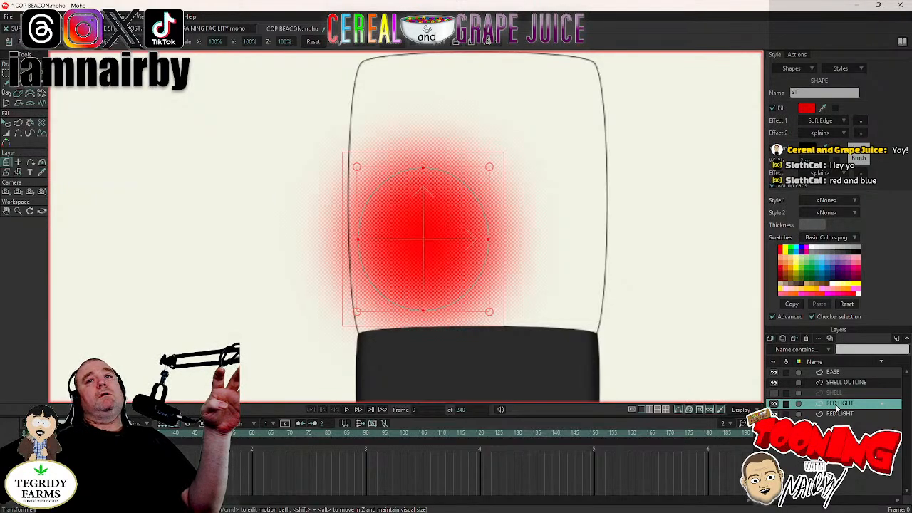
pyautogui.doubleClick(838, 404)
pyautogui.moveTo(839, 404); pyautogui.dragTo(515, 382)
pyautogui.write('BLUE')
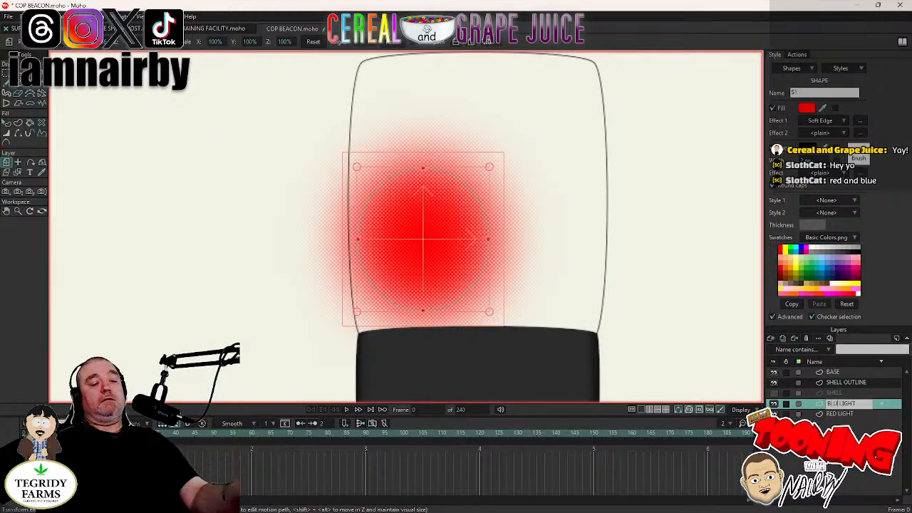
pyautogui.press('Return')
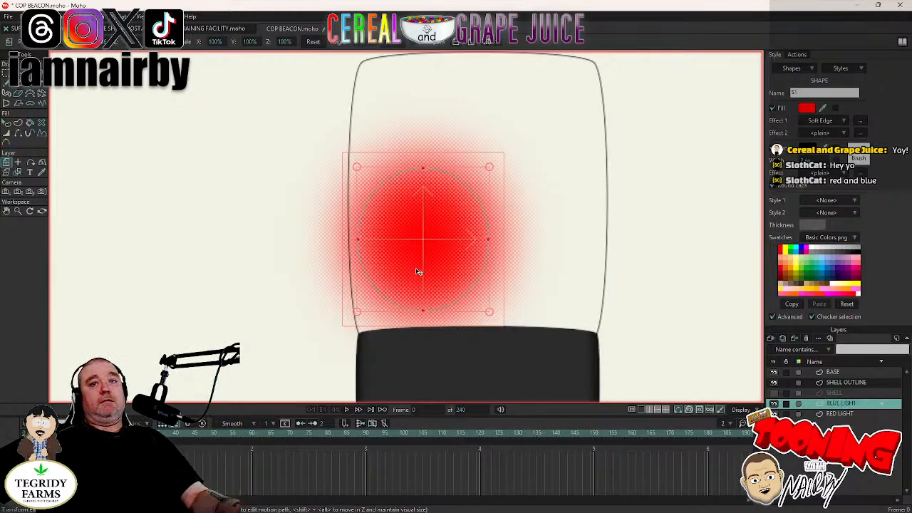
# Change the fill colour of the BLUE LIGHT circle to blue 0030FF.
pyautogui.click(7, 123)
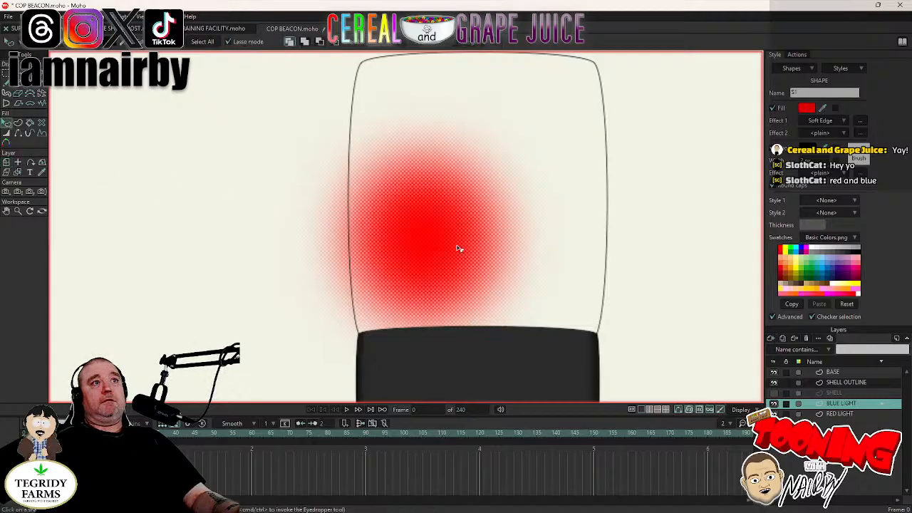
pyautogui.click(806, 108)
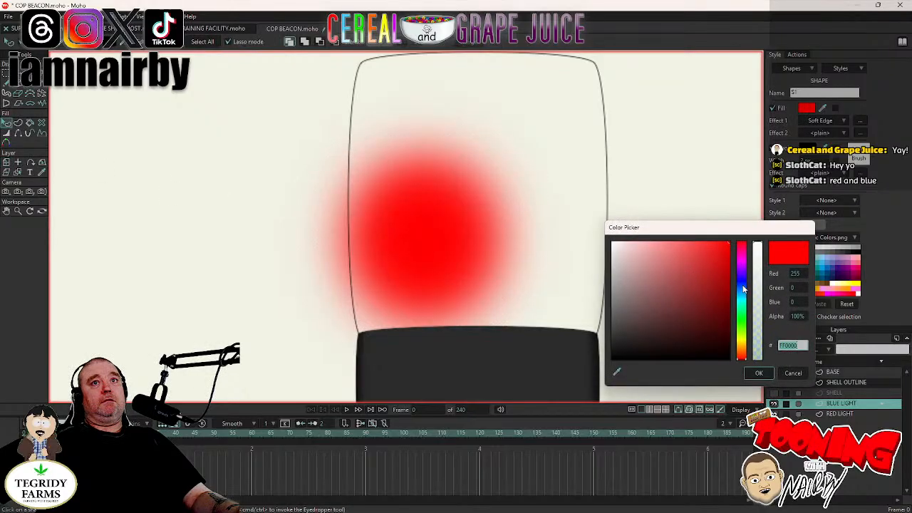
pyautogui.click(744, 289)
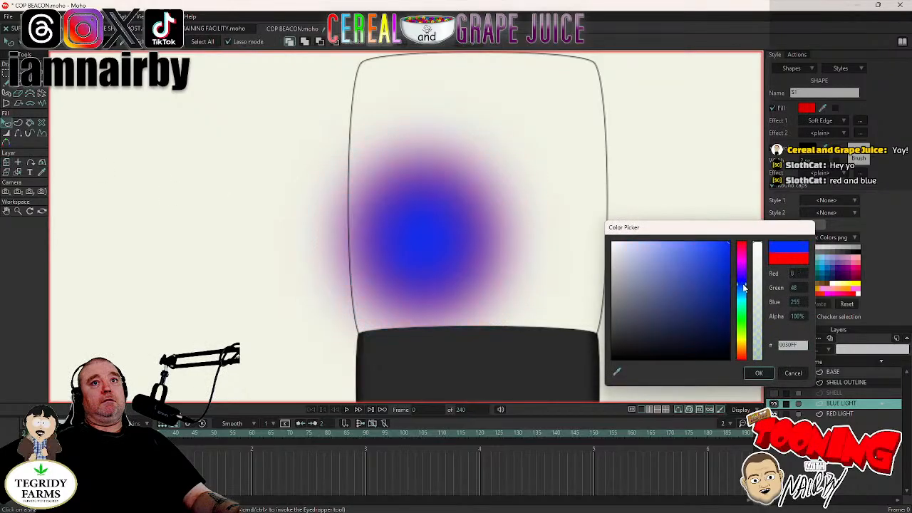
pyautogui.click(759, 373)
# Move the BLUE LIGHT layer to the upper right of the beacon shell and check it in a preview render.
pyautogui.press('t')
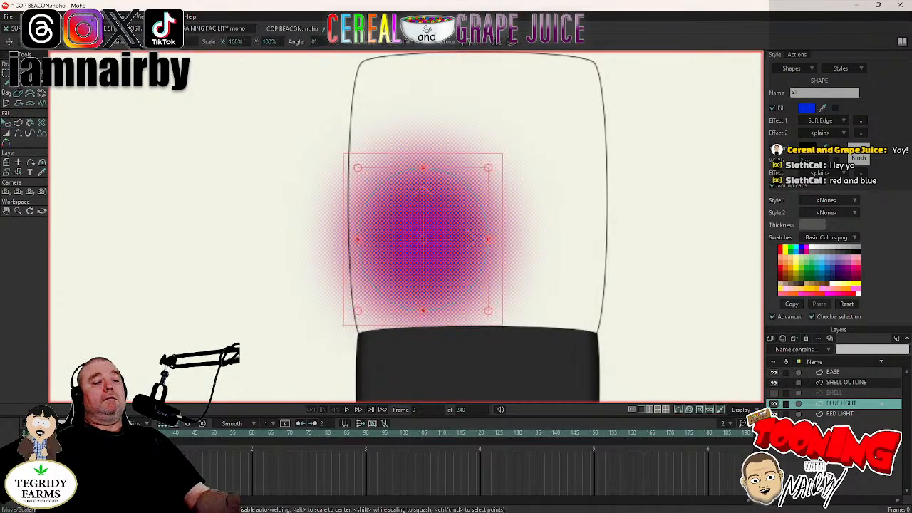
pyautogui.click(5, 162)
pyautogui.moveTo(129, 201); pyautogui.dragTo(259, 82)
pyautogui.hotkey('ctrl', 'r')
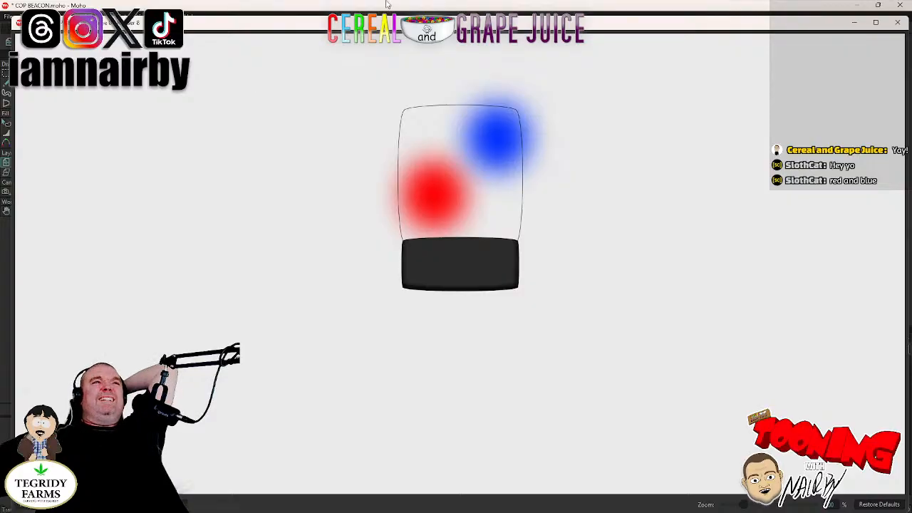
pyautogui.click(898, 24)
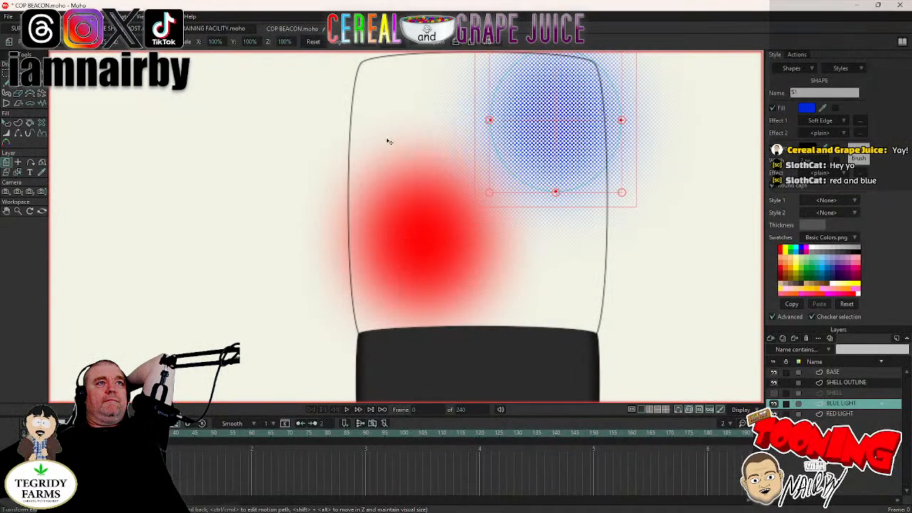
# Set the blue light's Soft Edge blur radius to 50 px.
pyautogui.click(861, 121)
pyautogui.moveTo(558, 244); pyautogui.dragTo(578, 253)
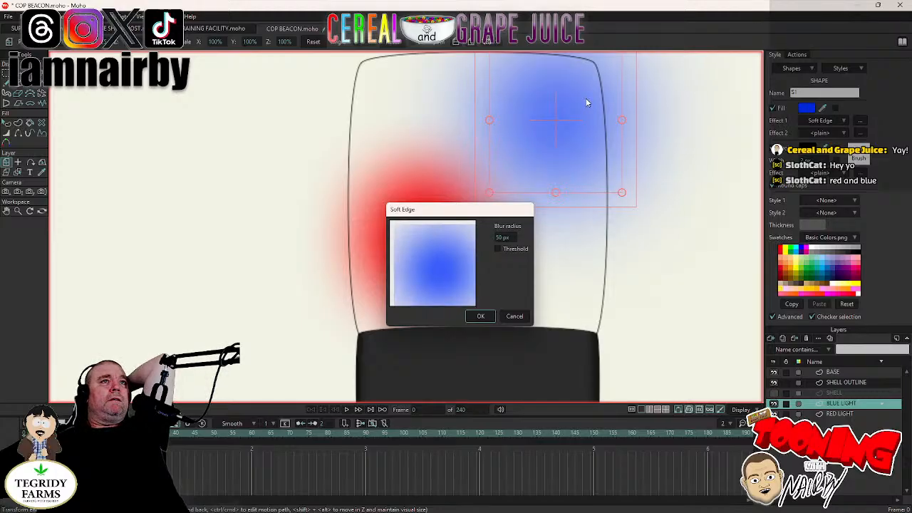
pyautogui.click(481, 317)
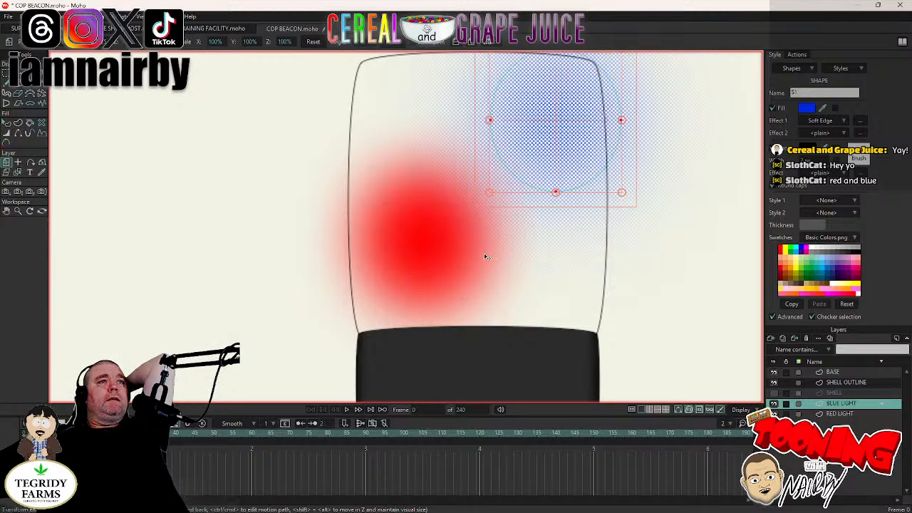
# Set the RED LIGHT shape's Soft Edge blur radius to 50 px and check both lights in a preview render.
pyautogui.click(844, 414)
pyautogui.click(10, 123)
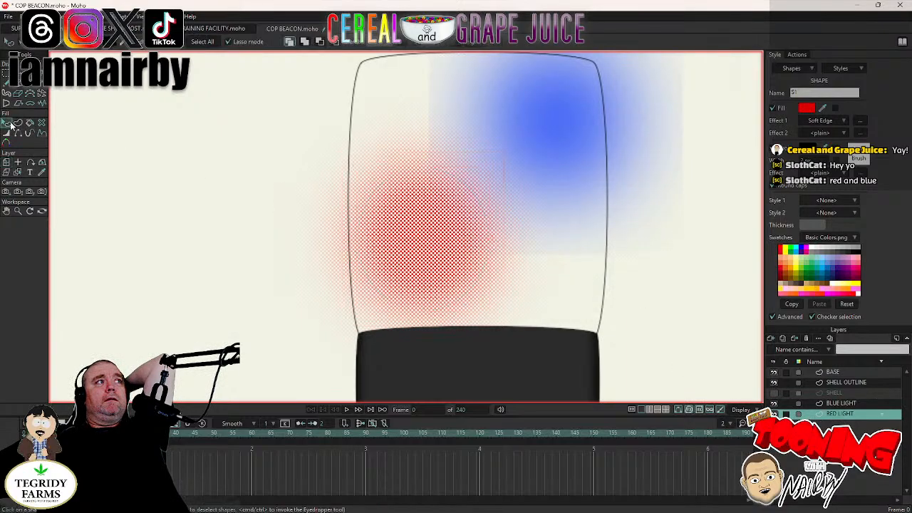
pyautogui.click(861, 121)
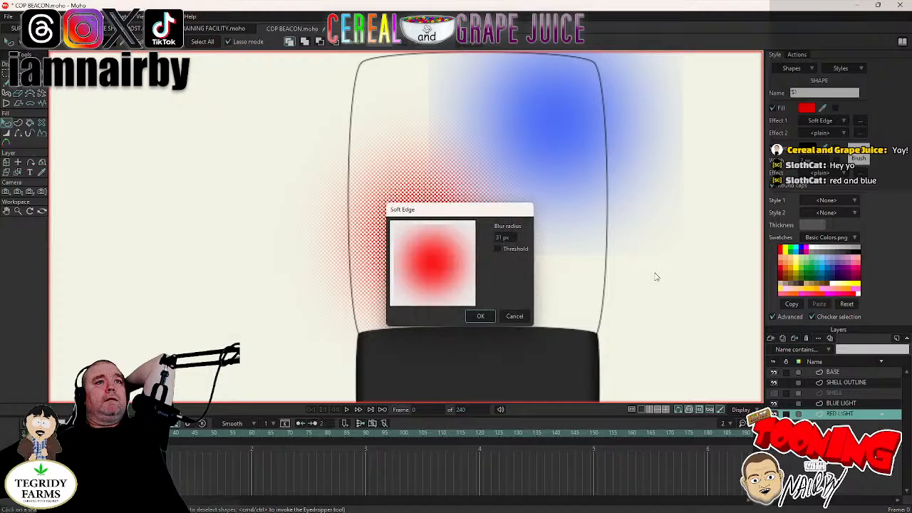
pyautogui.moveTo(505, 238); pyautogui.dragTo(592, 241)
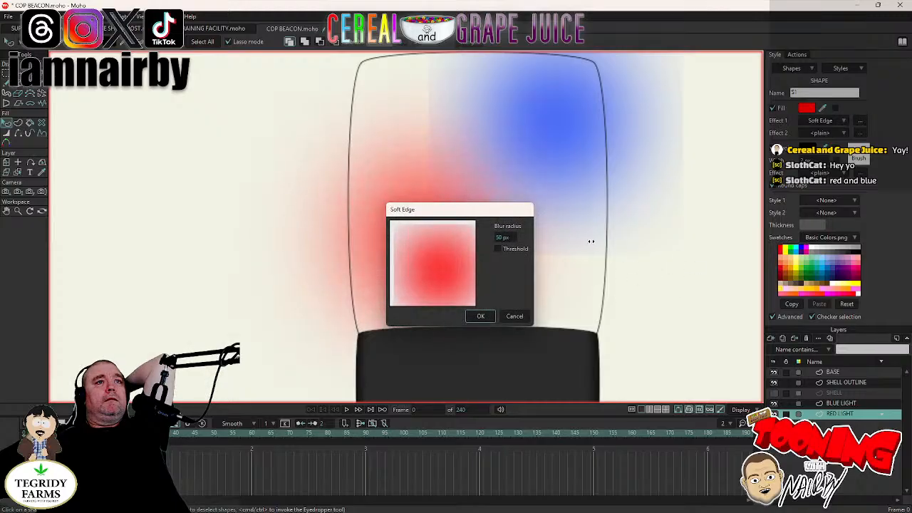
pyautogui.click(480, 316)
pyautogui.hotkey('ctrl', 'r')
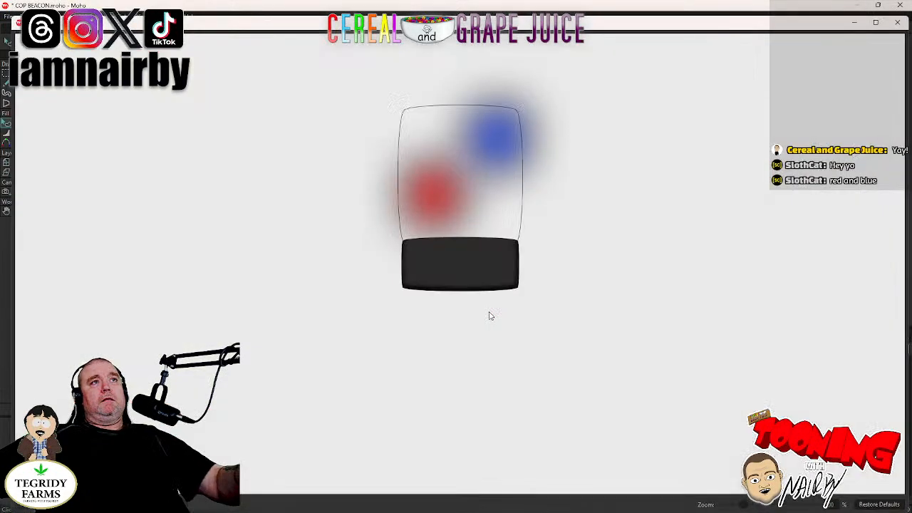
pyautogui.click(901, 24)
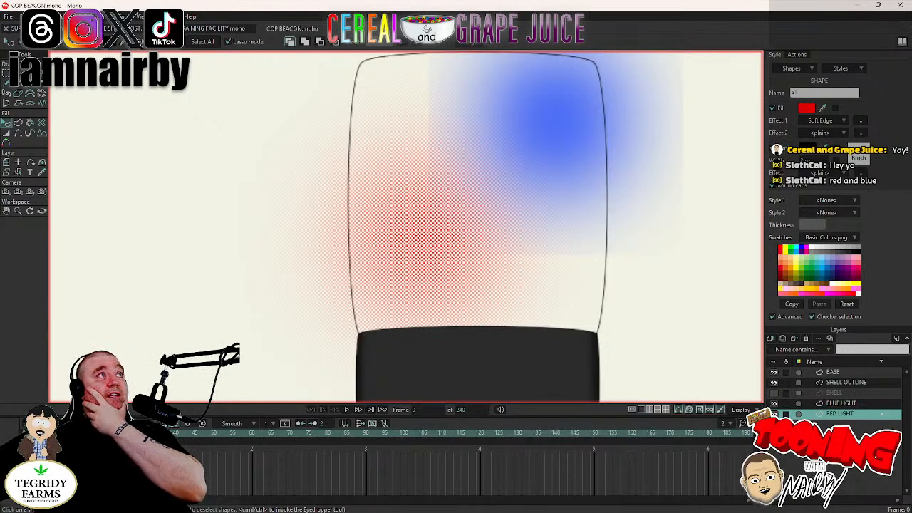
pyautogui.click(426, 28)
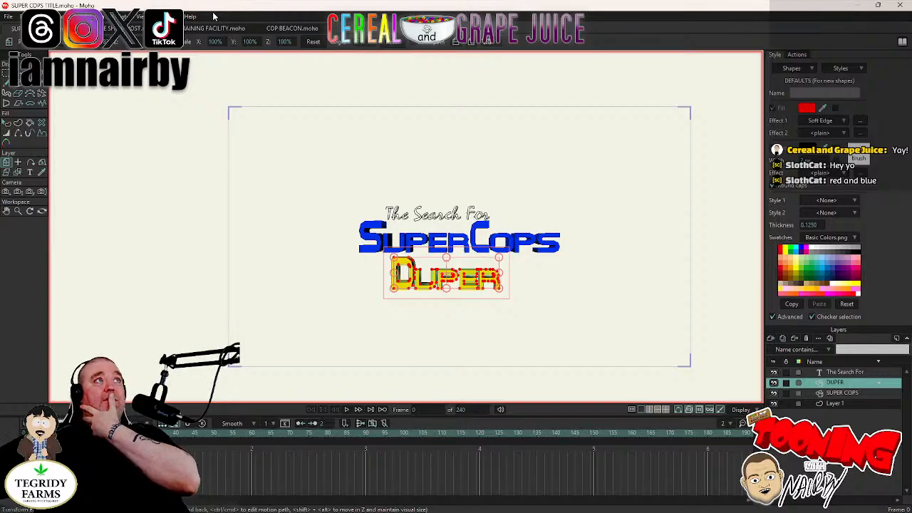
pyautogui.click(275, 34)
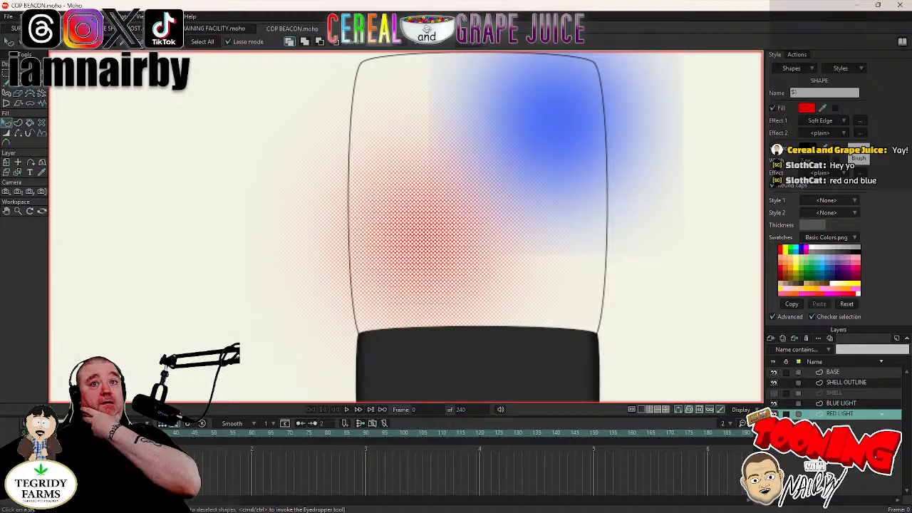
# Paste another copy of the red light layer and rename it WHITE LIGHT.
pyautogui.click(20, 15)
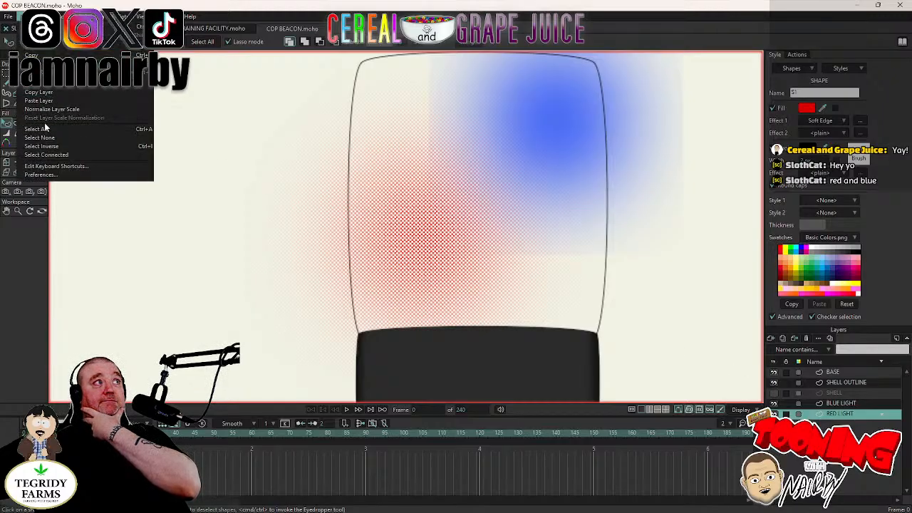
pyautogui.click(49, 103)
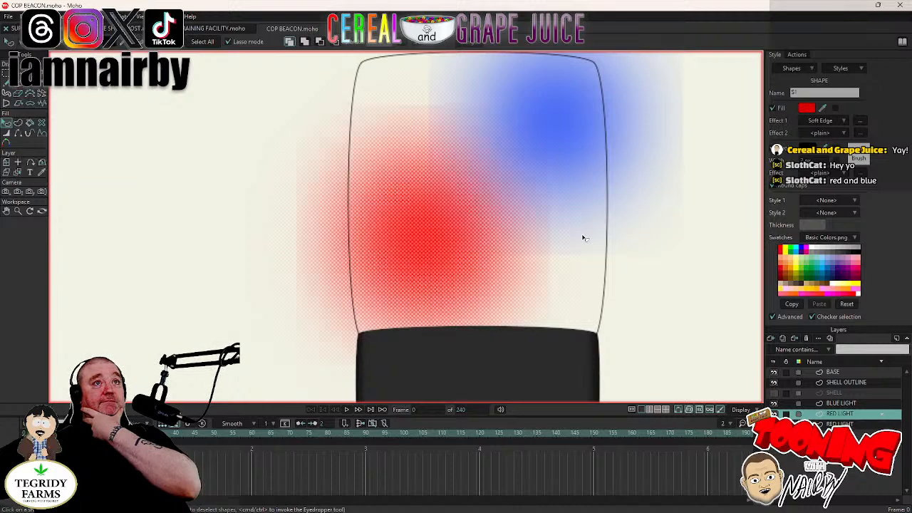
pyautogui.doubleClick(834, 415)
pyautogui.moveTo(838, 415); pyautogui.dragTo(828, 415)
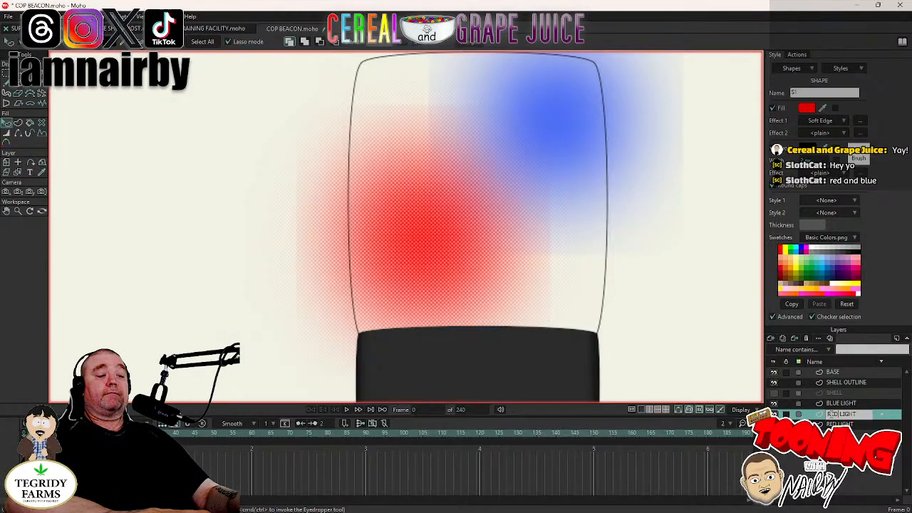
pyautogui.press('BackSpace')
pyautogui.write('WHITE')
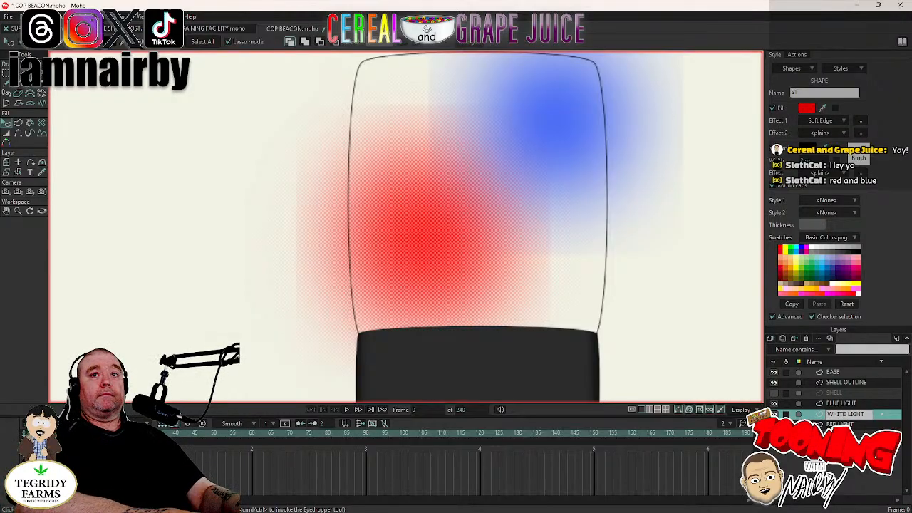
pyautogui.press('Return')
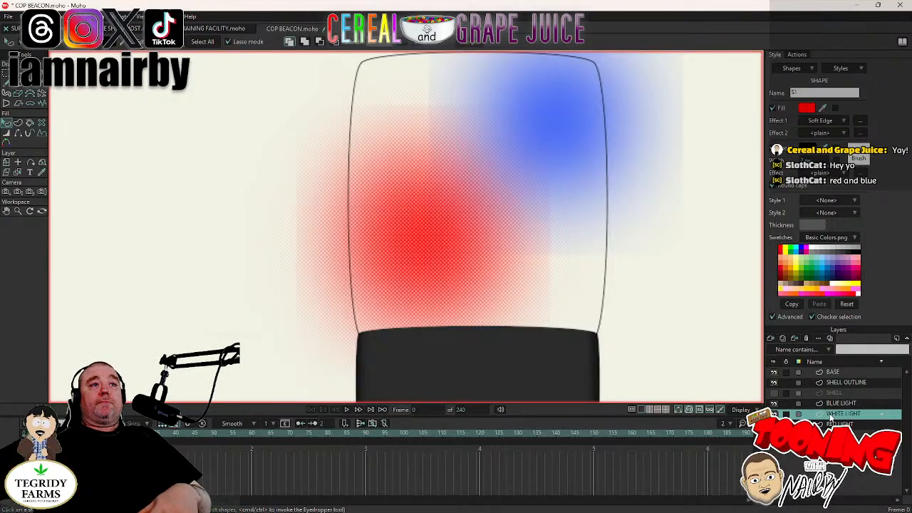
# Change the fill colour of the WHITE LIGHT circle to white.
pyautogui.click(501, 145)
pyautogui.click(403, 250)
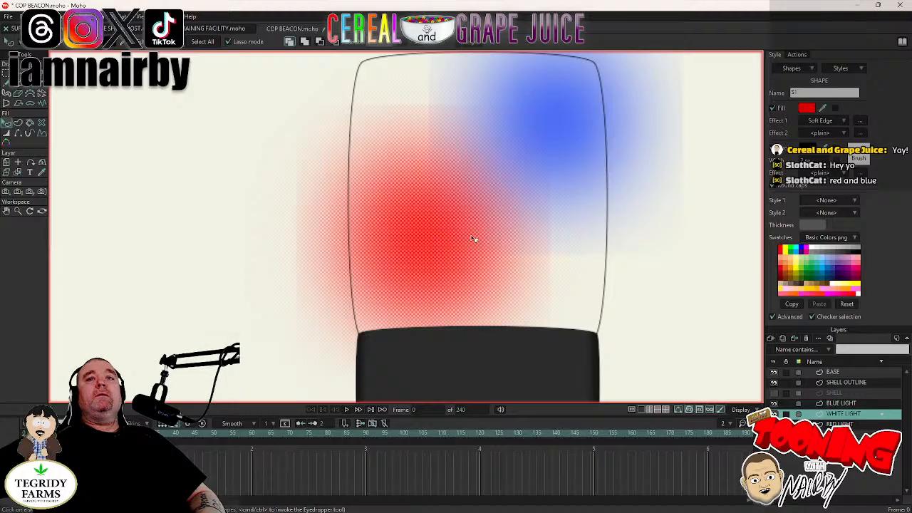
pyautogui.click(806, 108)
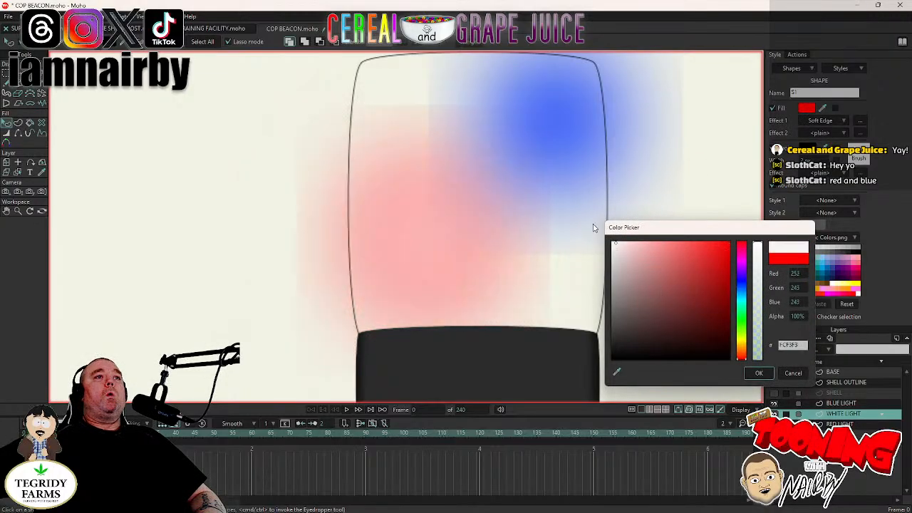
pyautogui.click(613, 243)
pyautogui.click(761, 378)
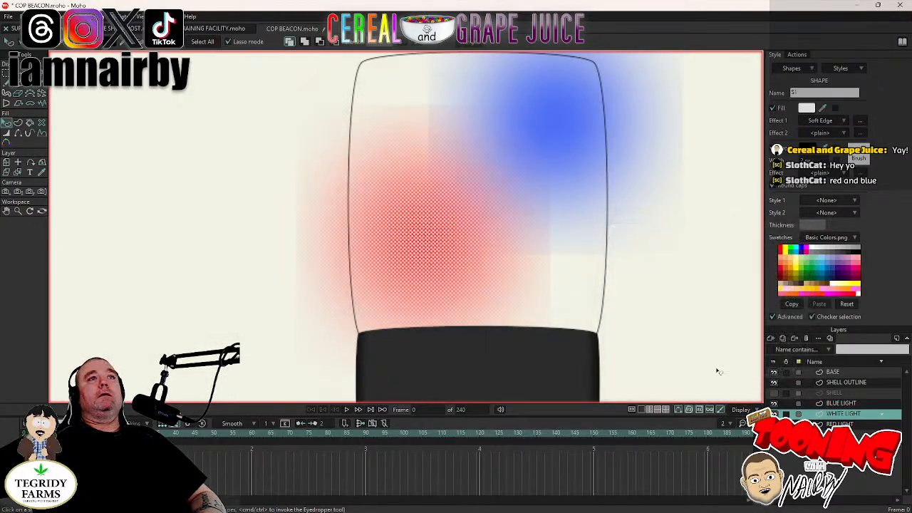
# Move the WHITE LIGHT layer straight up into the upper left of the beacon shell.
pyautogui.click(19, 74)
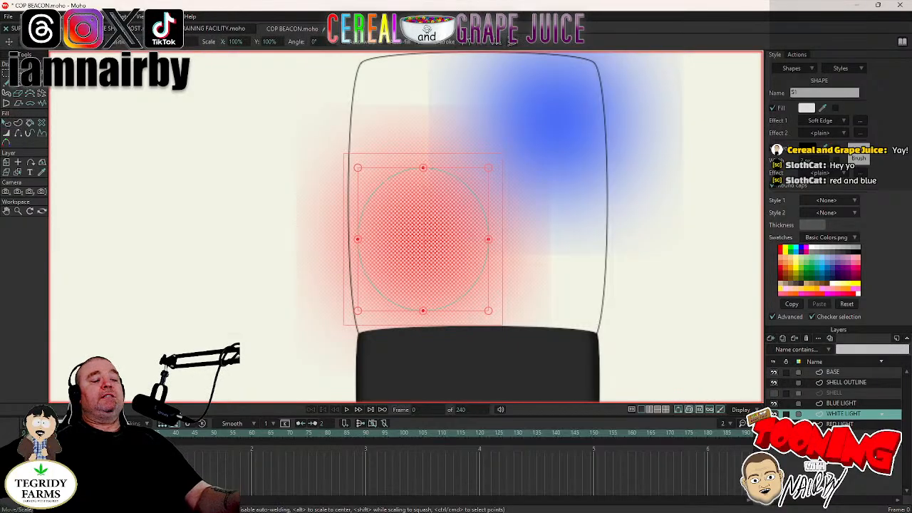
pyautogui.click(7, 162)
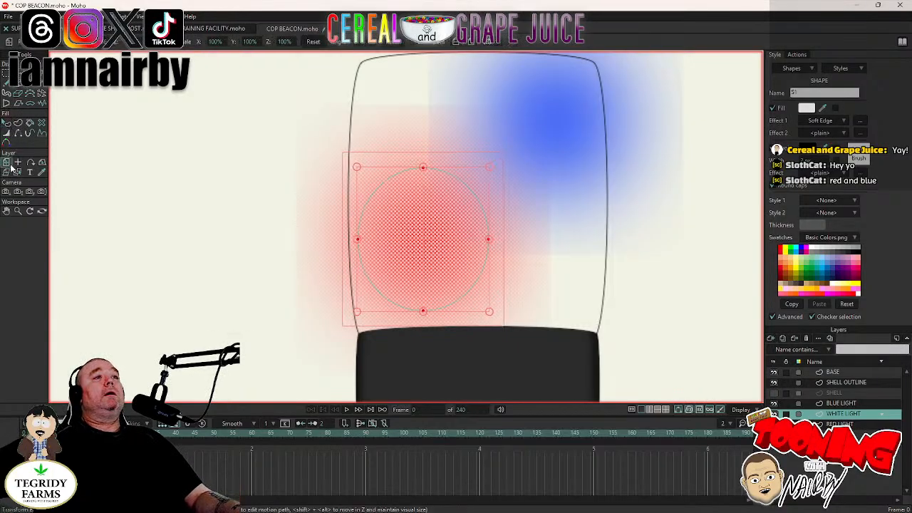
pyautogui.moveTo(172, 208); pyautogui.dragTo(173, 81)
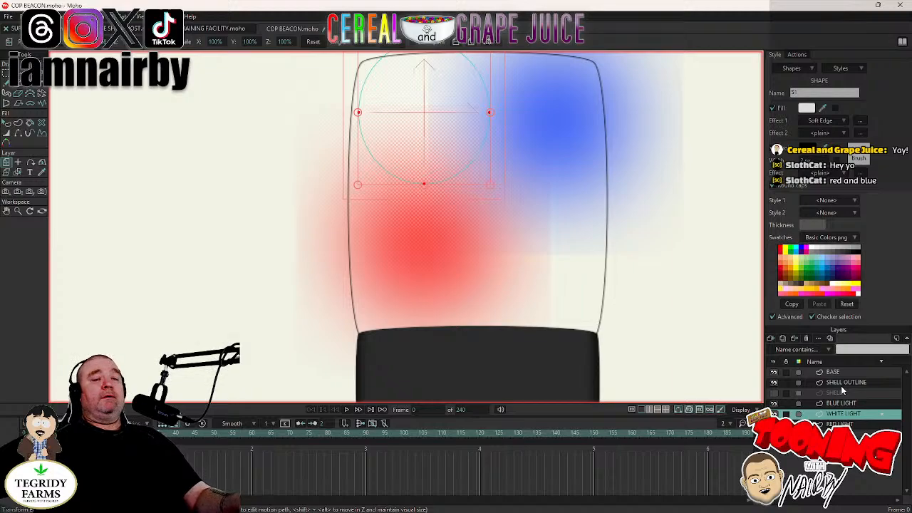
pyautogui.click(769, 342)
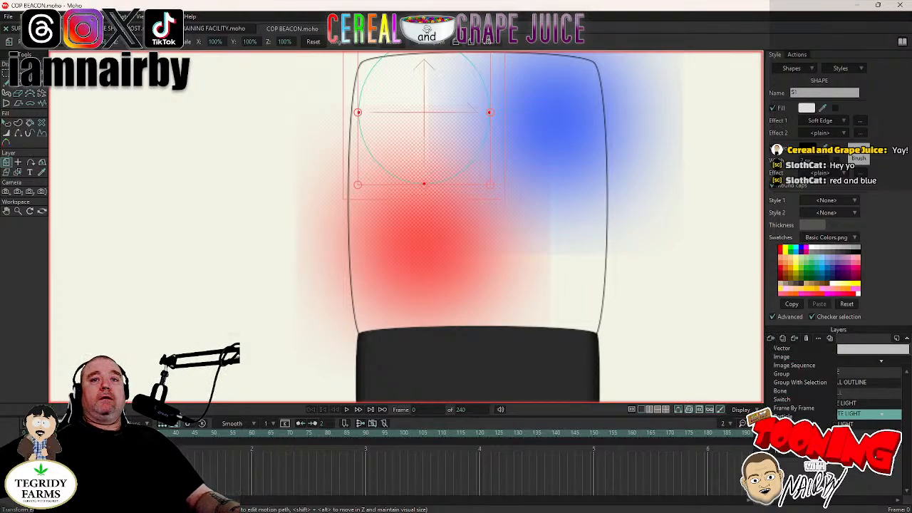
pyautogui.click(787, 410)
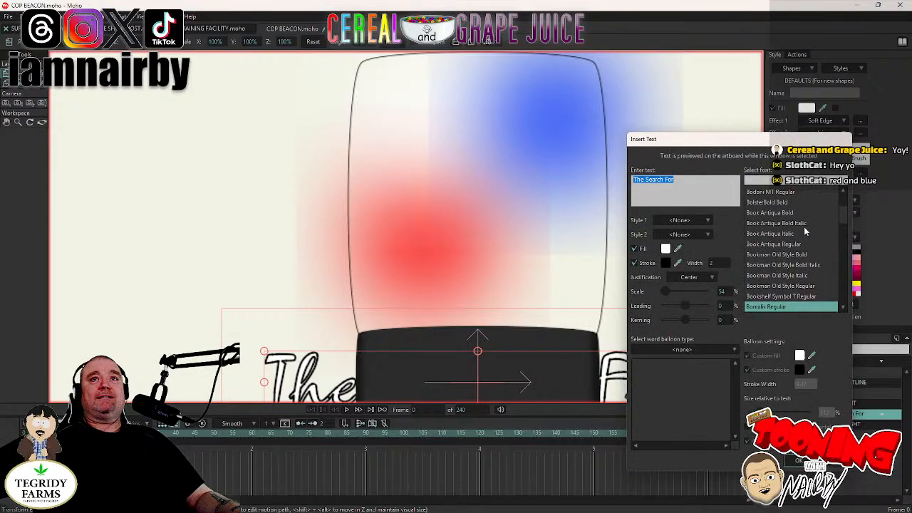
pyautogui.click(832, 464)
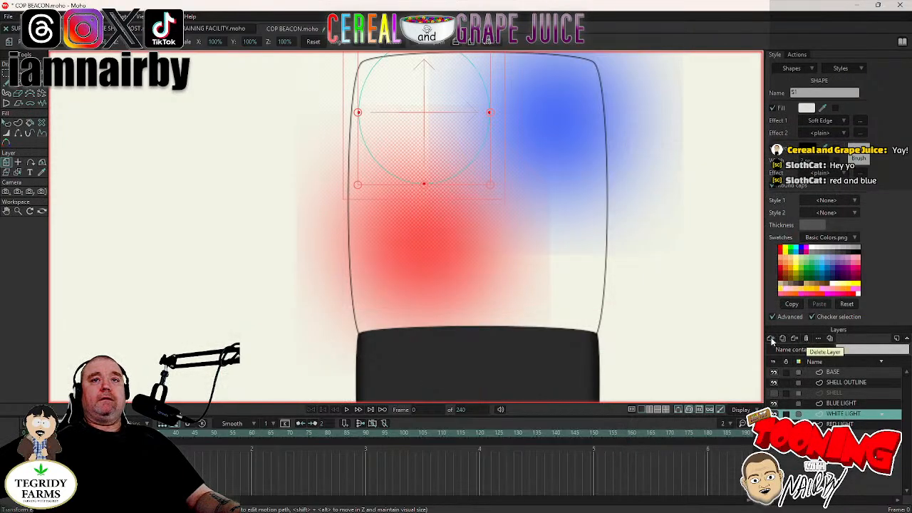
# Add a new vector layer and move it beneath the RED LIGHT layer in the layer stack.
pyautogui.click(771, 339)
pyautogui.click(781, 350)
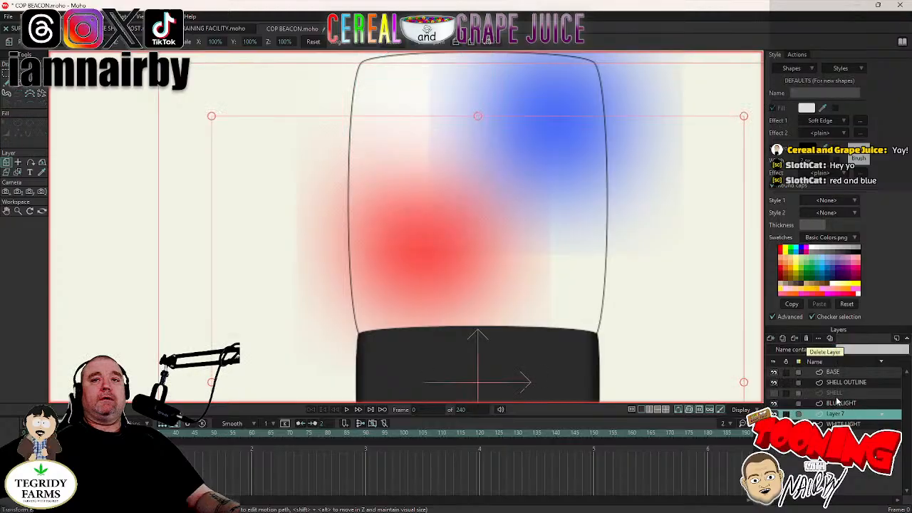
pyautogui.moveTo(845, 416); pyautogui.dragTo(852, 485)
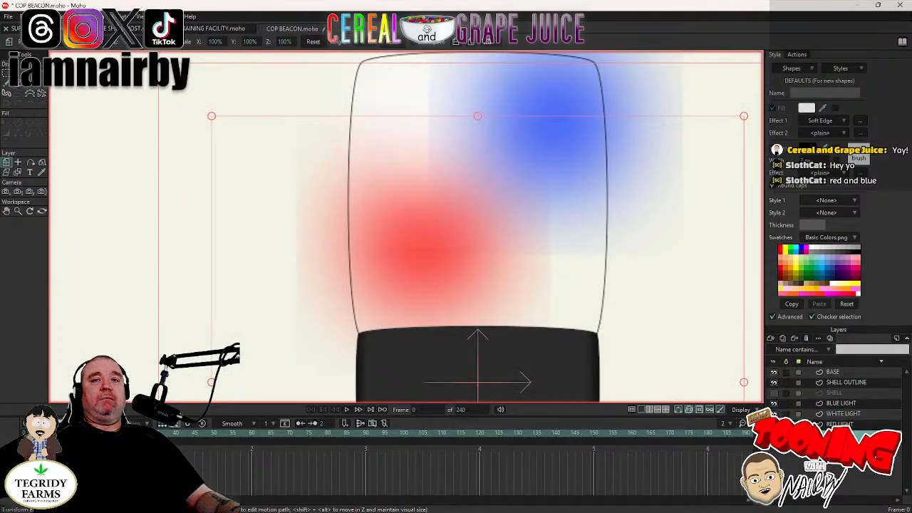
# Draw a black rectangle with the plain fill effect on the new layer, extending beyond the canvas frame behind the beacon.
pyautogui.scroll(-3, 483, 261)
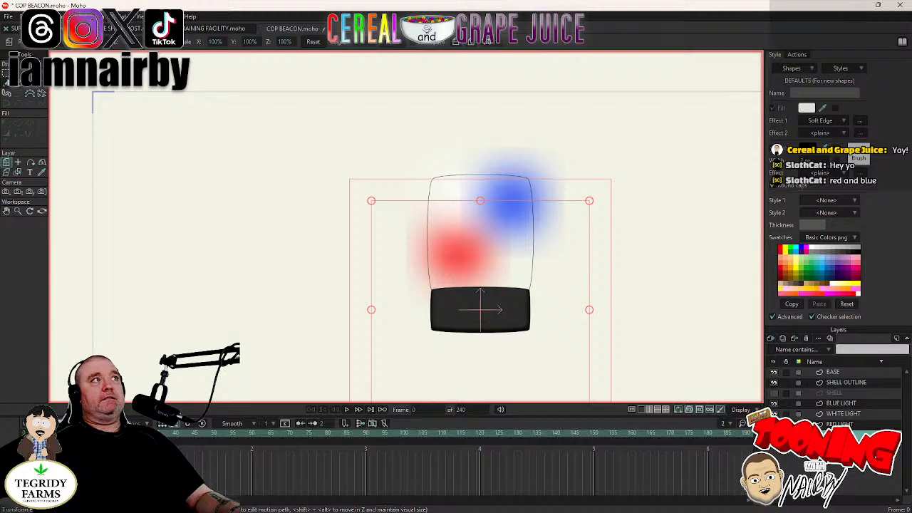
pyautogui.click(31, 88)
pyautogui.scroll(-3, 209, 123)
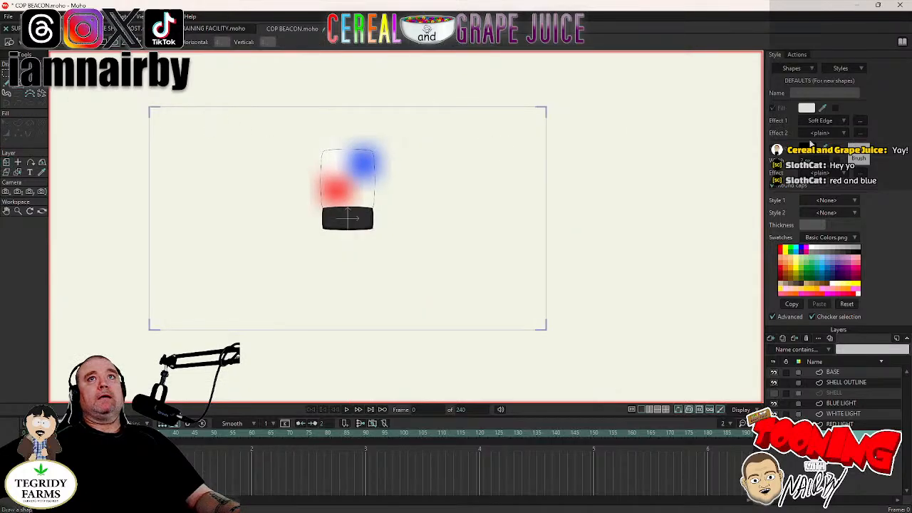
pyautogui.click(813, 121)
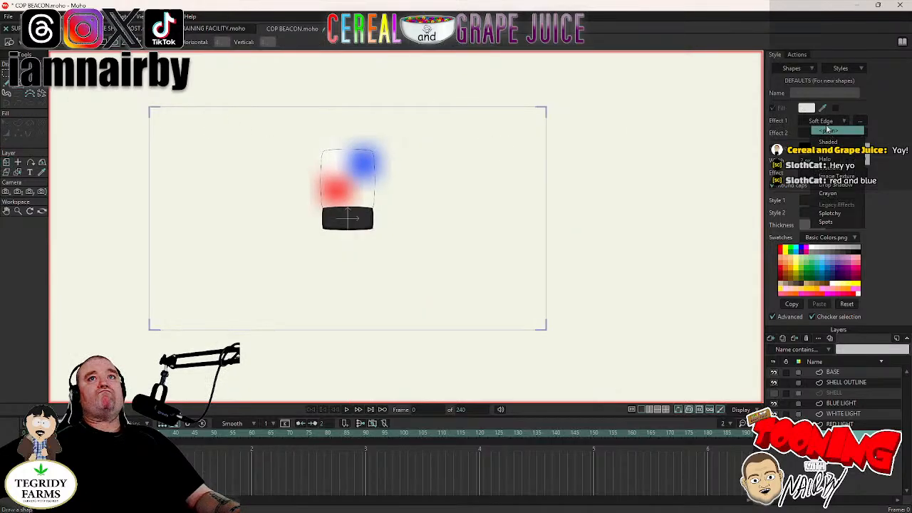
pyautogui.click(814, 122)
pyautogui.click(808, 109)
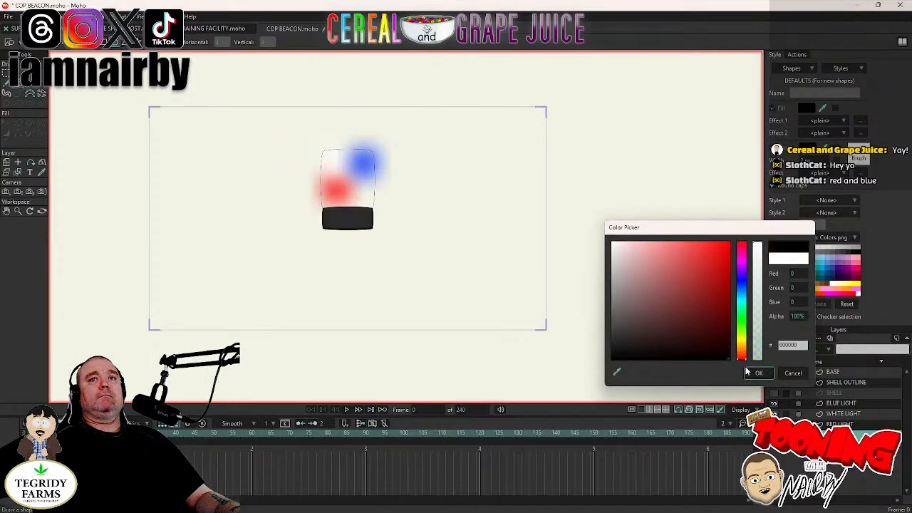
pyautogui.click(756, 373)
pyautogui.moveTo(125, 82); pyautogui.dragTo(670, 334)
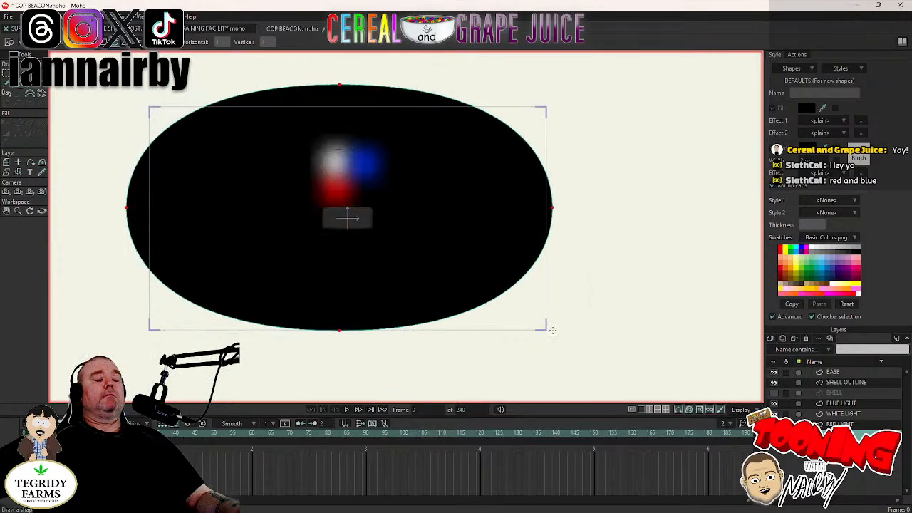
pyautogui.hotkey('ctrl', 'z')
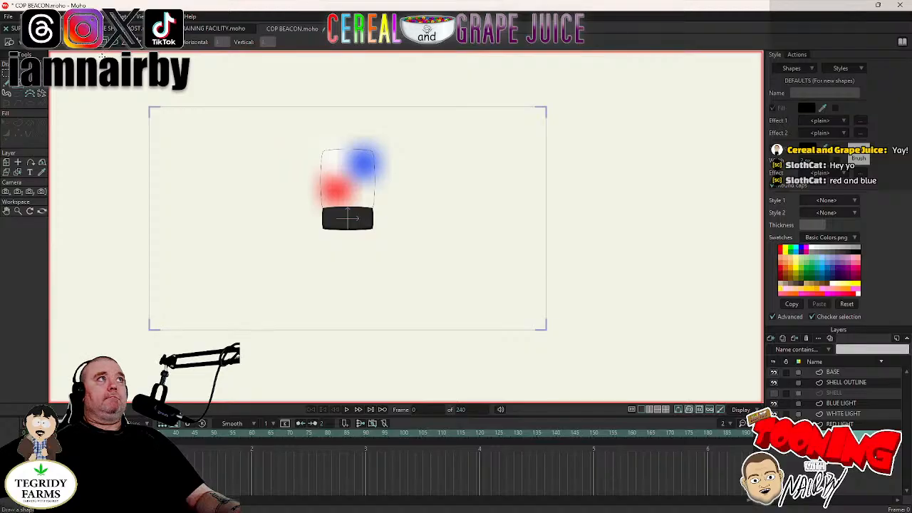
pyautogui.moveTo(111, 79)
pyautogui.mouseDown()
pyautogui.moveTo(510, 387)
pyautogui.moveTo(647, 386)
pyautogui.mouseUp()
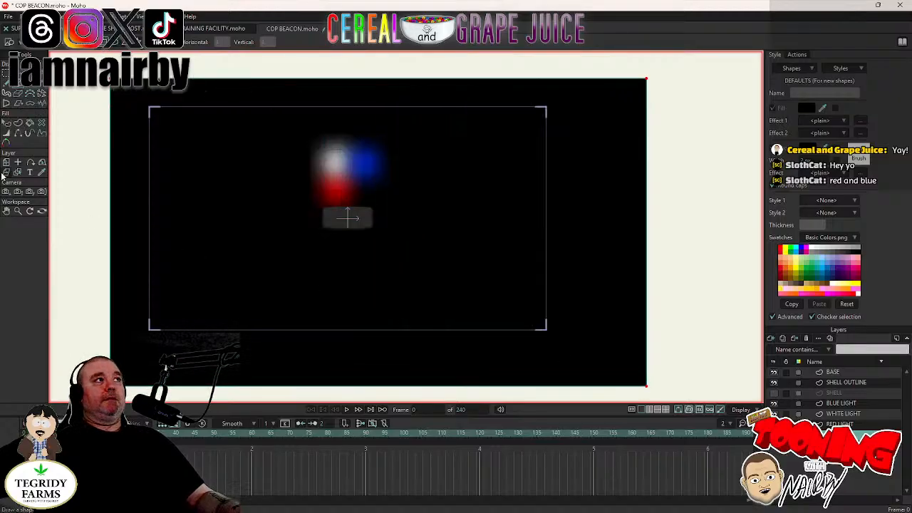
# Change the background rectangle's fill colour to light grey A8A8A8.
pyautogui.click(6, 123)
pyautogui.click(269, 264)
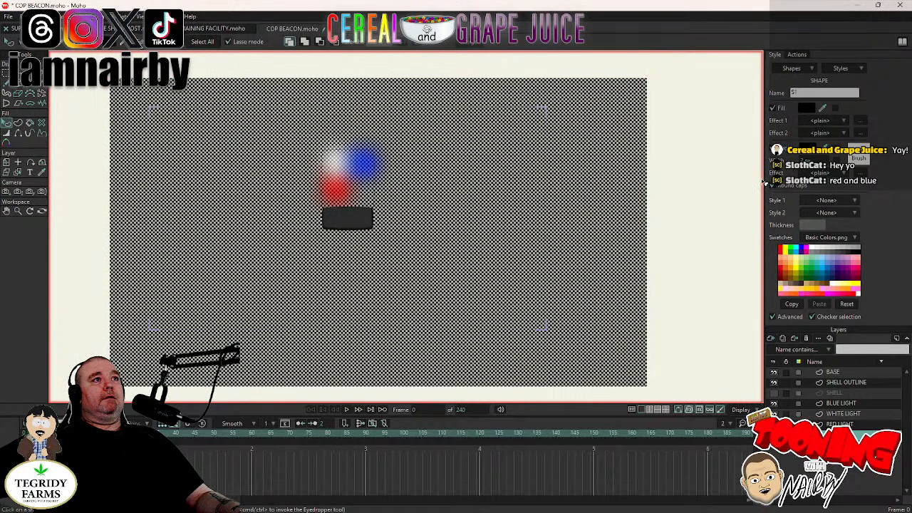
pyautogui.click(806, 108)
pyautogui.click(610, 291)
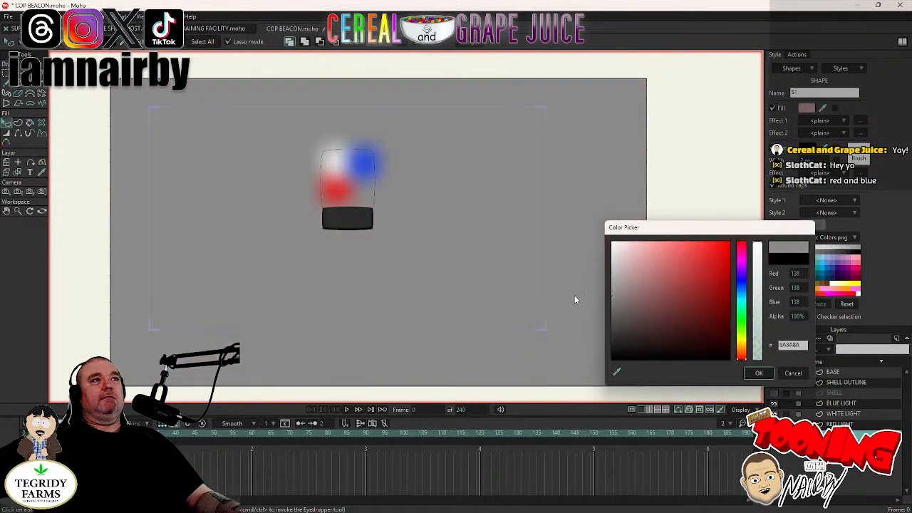
pyautogui.moveTo(574, 295); pyautogui.dragTo(560, 281)
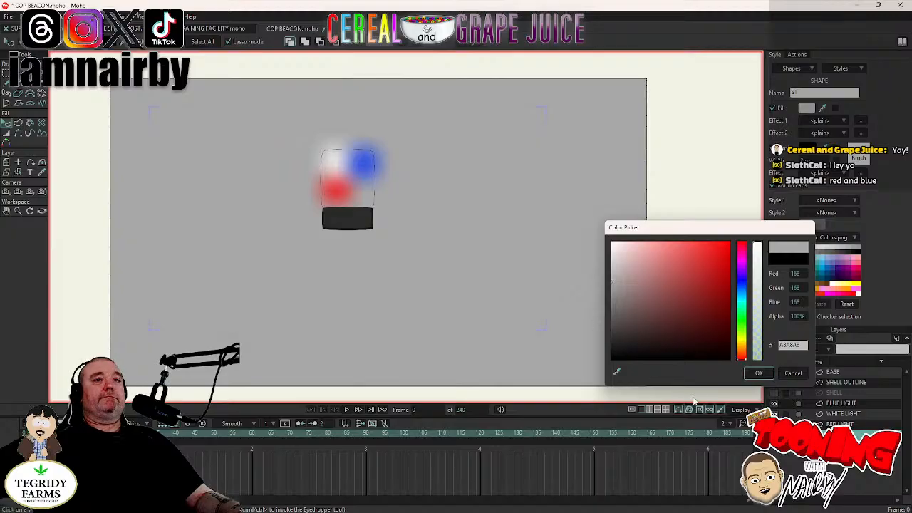
pyautogui.click(759, 373)
# Render a preview of the current frame, and make the SHELL layer visible with the grey background layer hidden.
pyautogui.hotkey('ctrl', 'r')
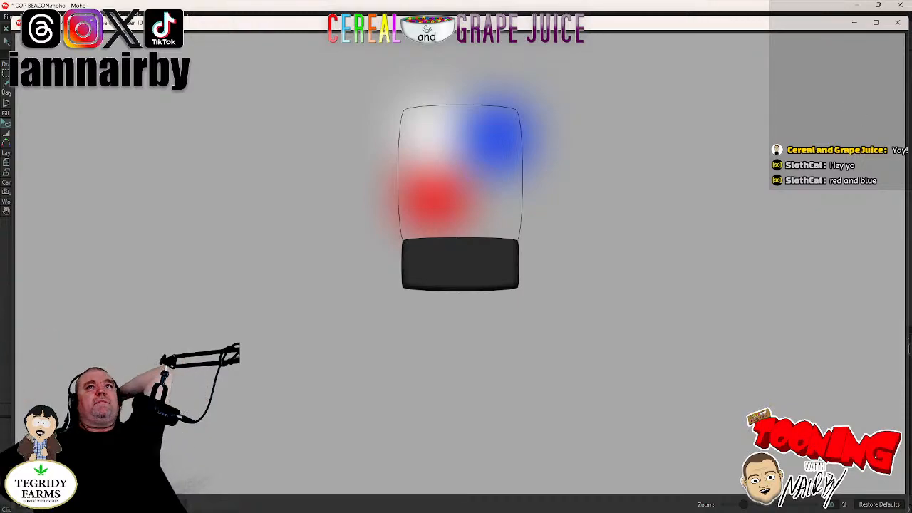
pyautogui.click(898, 22)
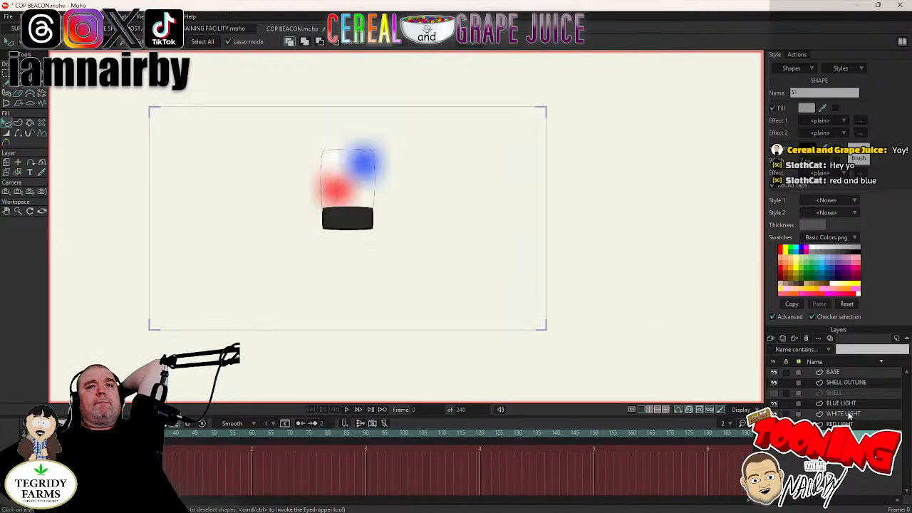
pyautogui.click(774, 393)
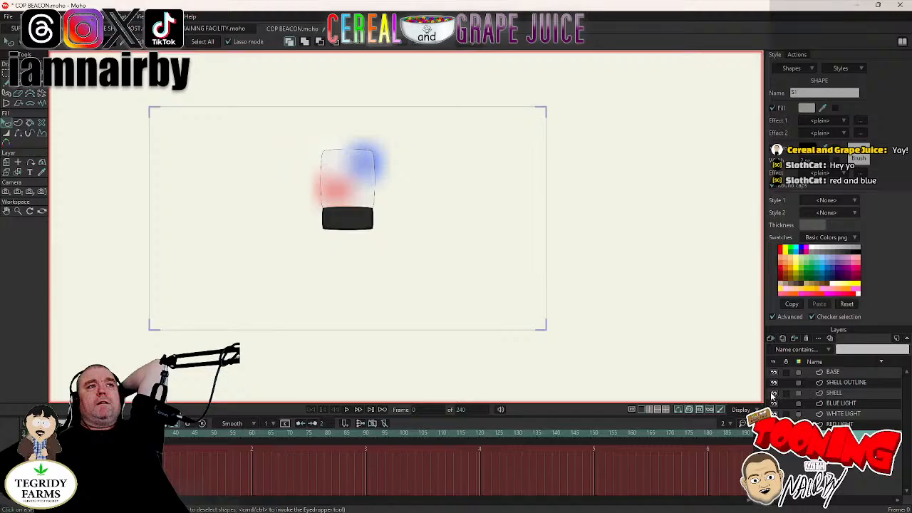
pyautogui.click(847, 394)
pyautogui.scroll(3, 622, 315)
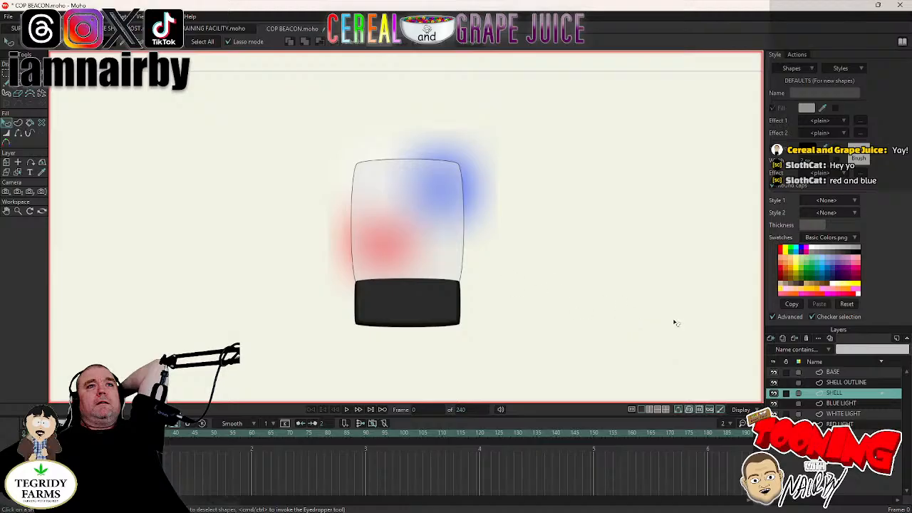
pyautogui.click(389, 195)
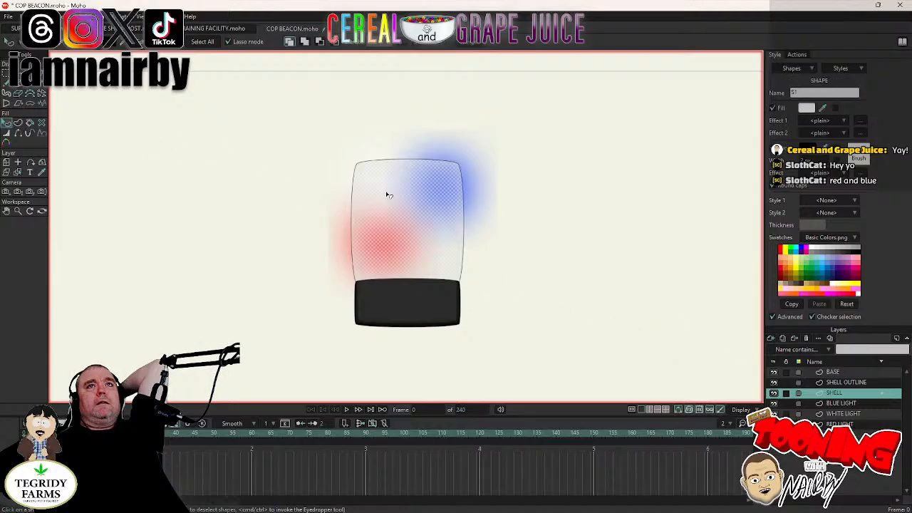
pyautogui.click(806, 108)
pyautogui.moveTo(654, 288); pyautogui.dragTo(682, 231)
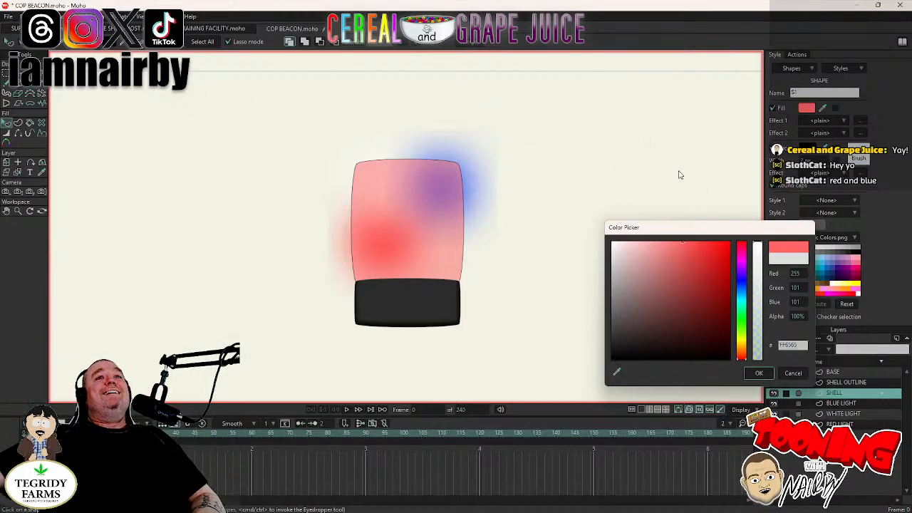
pyautogui.click(795, 374)
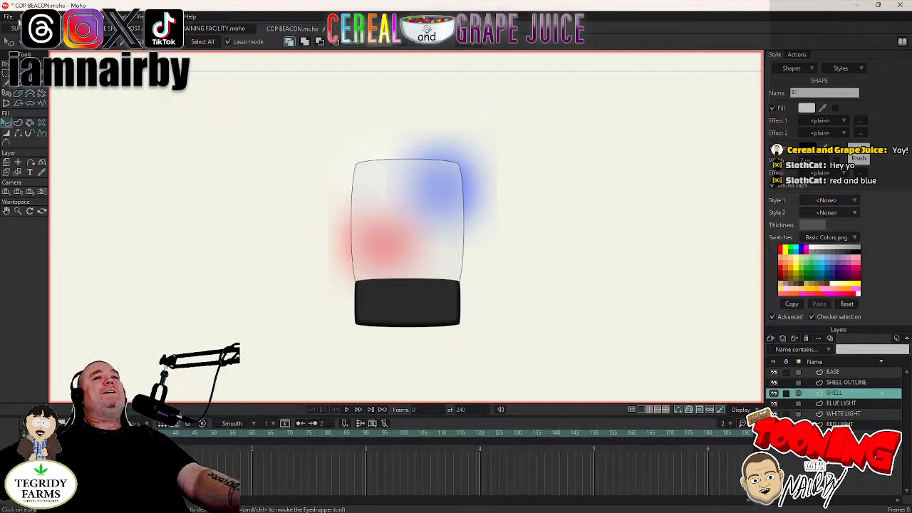
# Delete the BLUE LIGHT, WHITE LIGHT and RED LIGHT layers together and save the project.
pyautogui.click(839, 376)
pyautogui.click(839, 383)
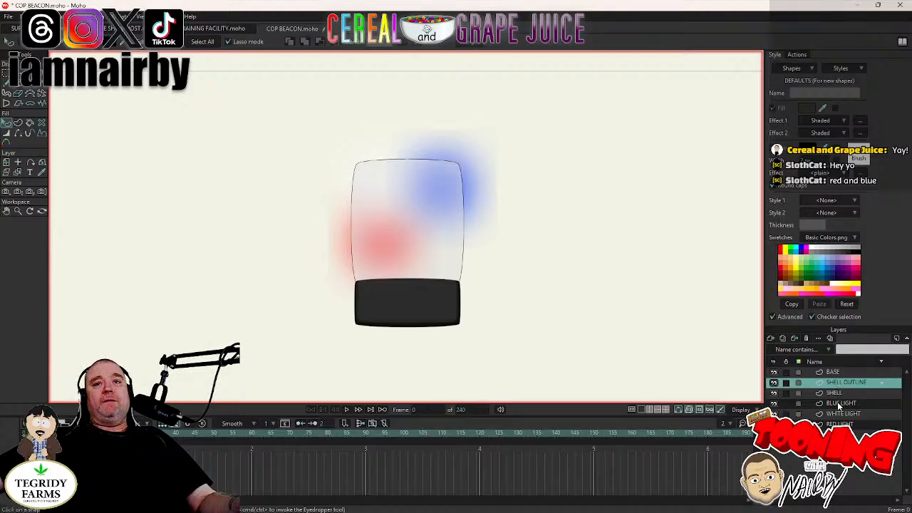
pyautogui.click(840, 404)
pyautogui.click(841, 423)
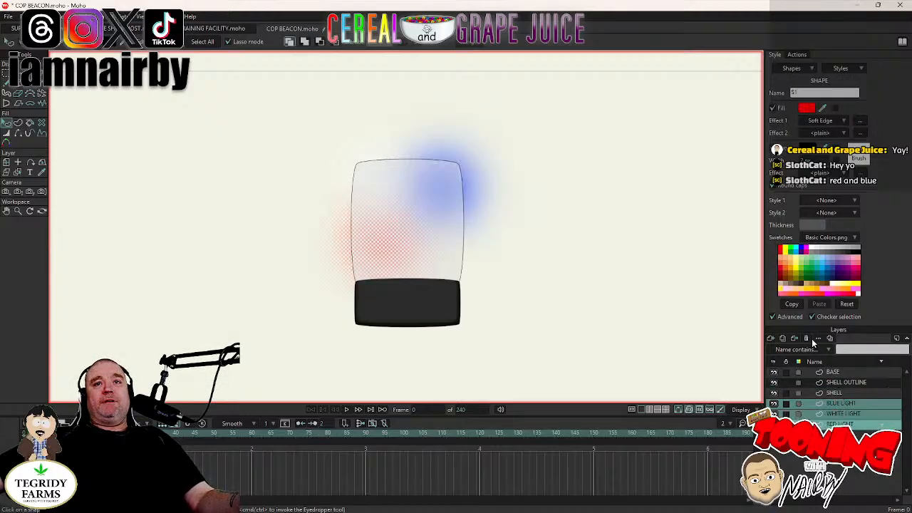
pyautogui.click(805, 338)
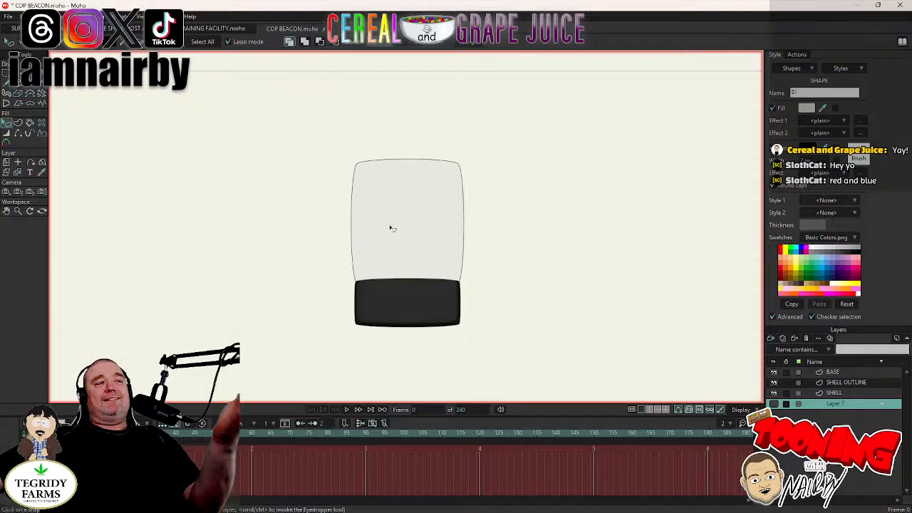
pyautogui.hotkey('ctrl', 's')
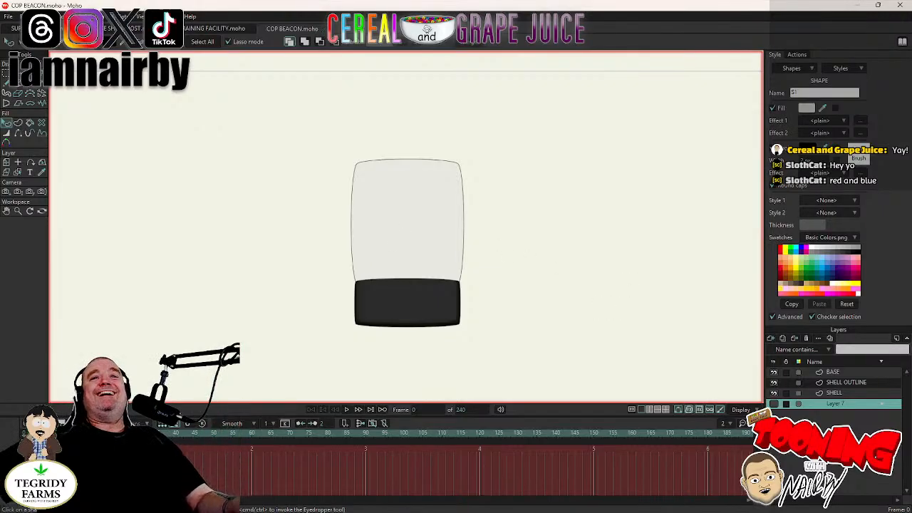
# Delete the SHELL OUTLINE layer.
pyautogui.click(841, 393)
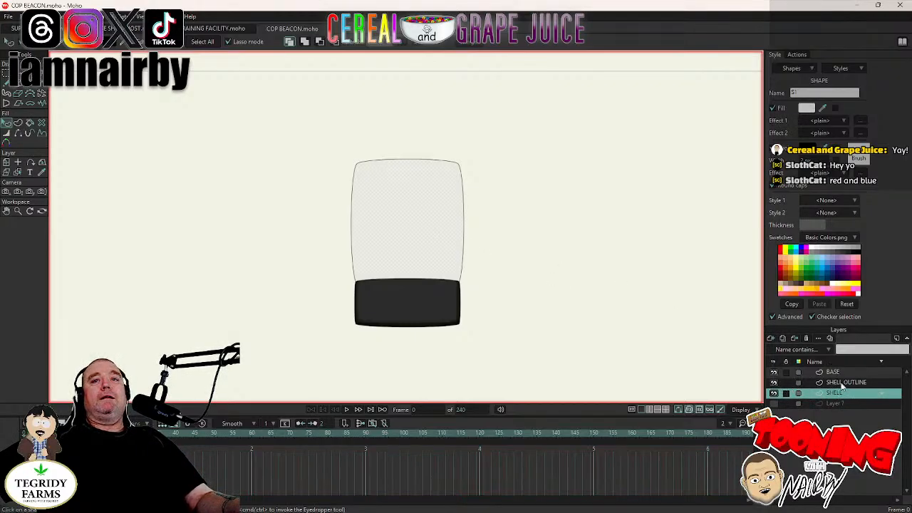
pyautogui.click(842, 383)
pyautogui.click(808, 338)
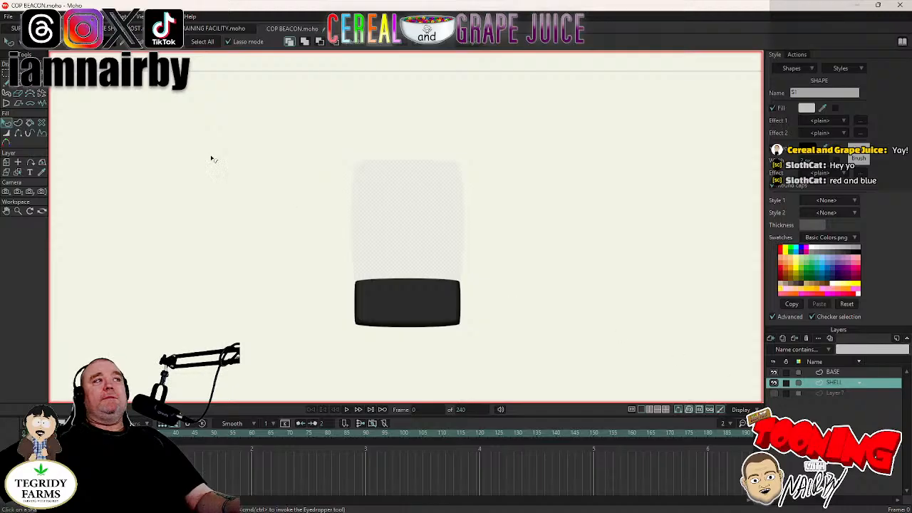
# Turn on the outline stroke along the left, top and right edges of the SHELL shape with the Hide Edge tool.
pyautogui.click(6, 132)
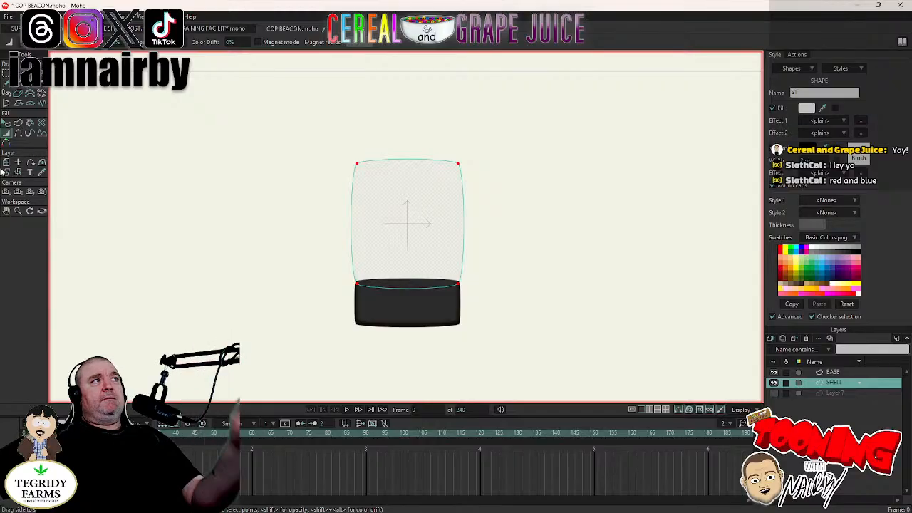
pyautogui.click(18, 134)
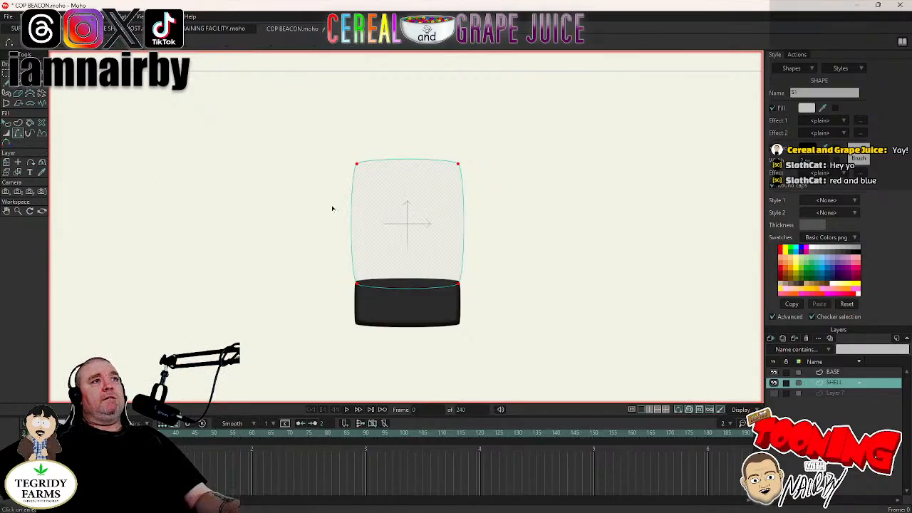
pyautogui.click(24, 15)
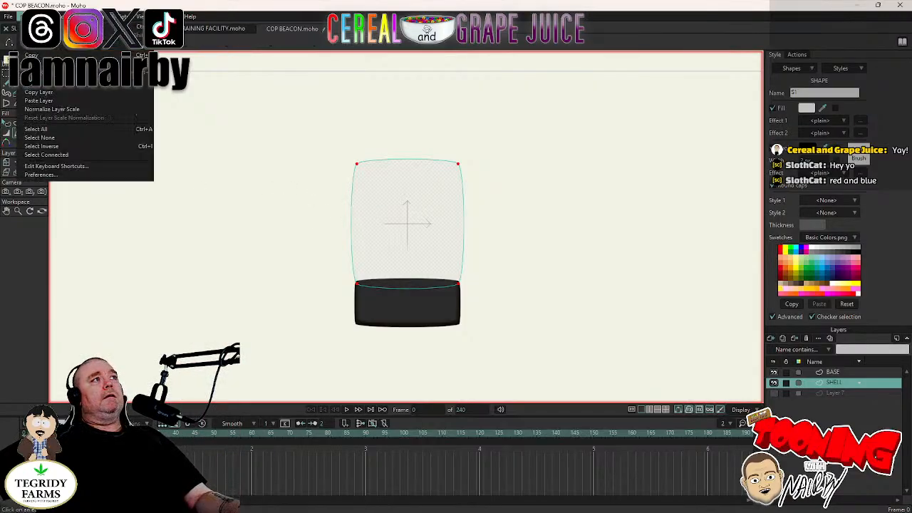
pyautogui.click(201, 163)
pyautogui.scroll(3, 272, 164)
pyautogui.click(410, 223)
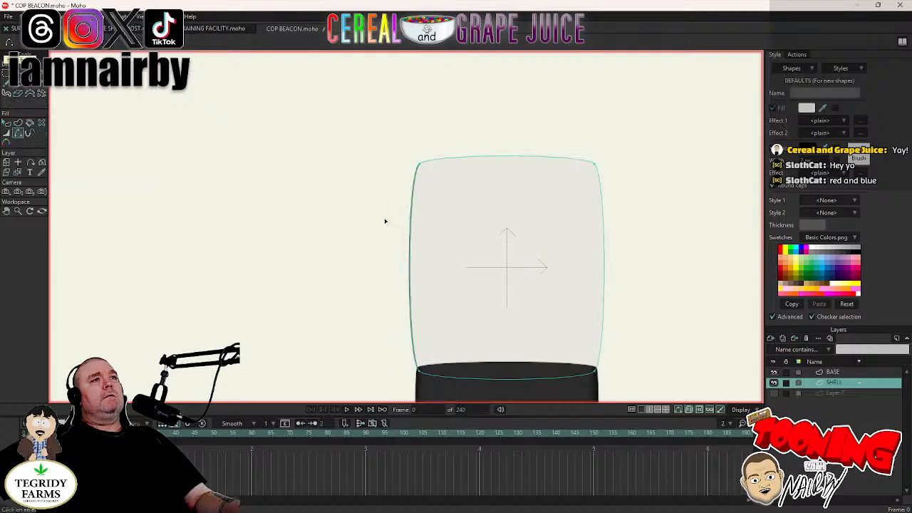
pyautogui.click(465, 157)
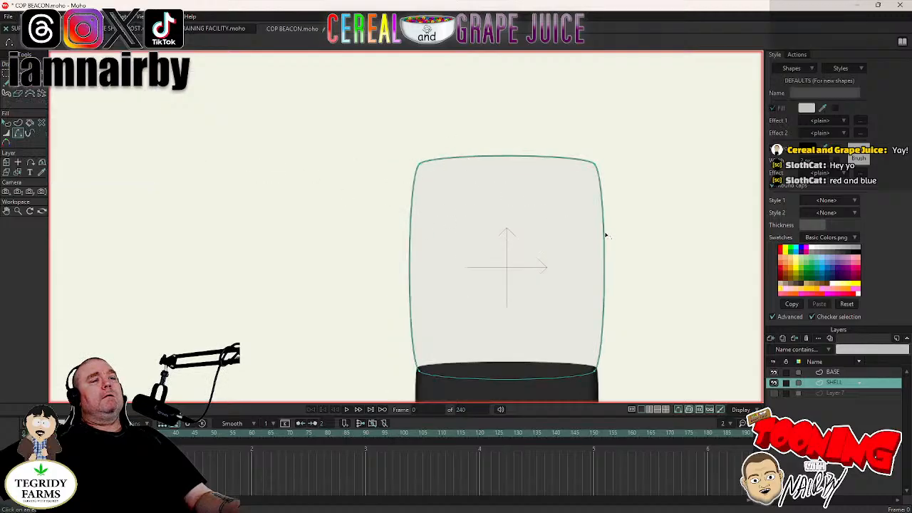
pyautogui.moveTo(483, 245); pyautogui.dragTo(425, 180)
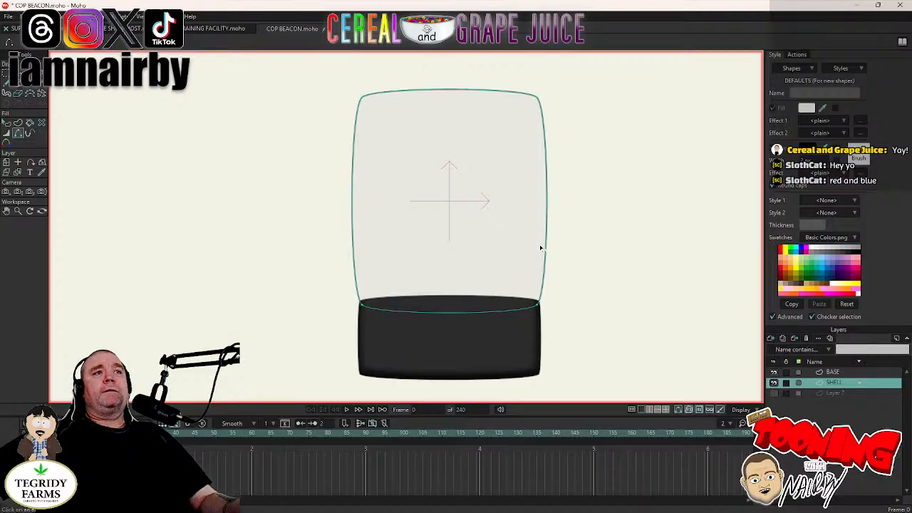
pyautogui.click(6, 127)
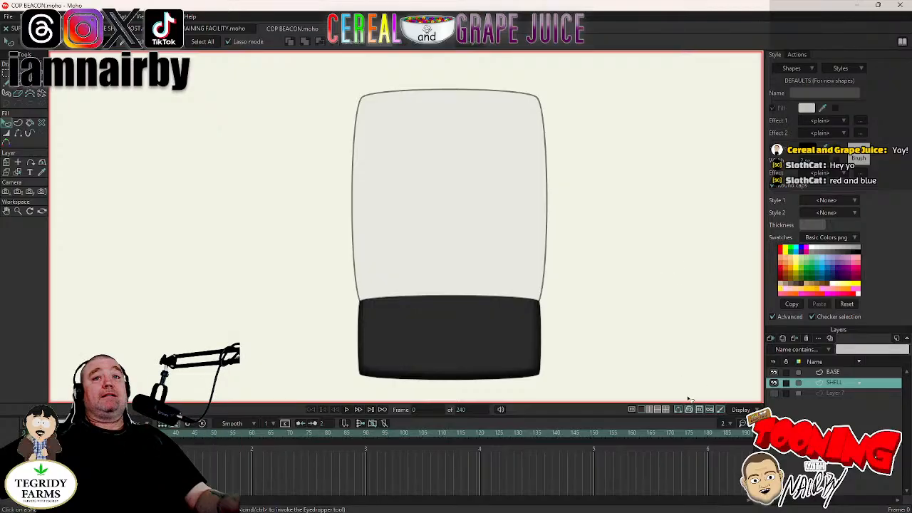
# Delete the hidden grey background layer below SHELL and save the project.
pyautogui.click(830, 394)
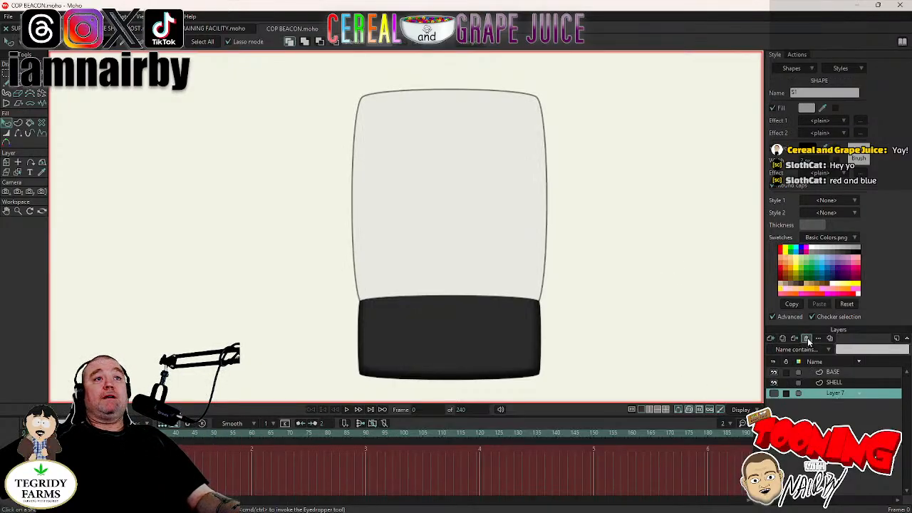
pyautogui.click(807, 340)
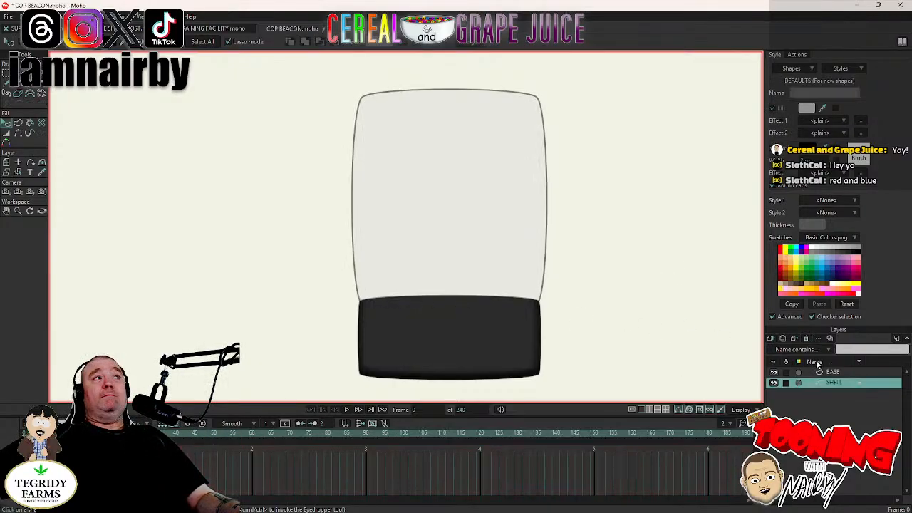
pyautogui.hotkey('ctrl', 's')
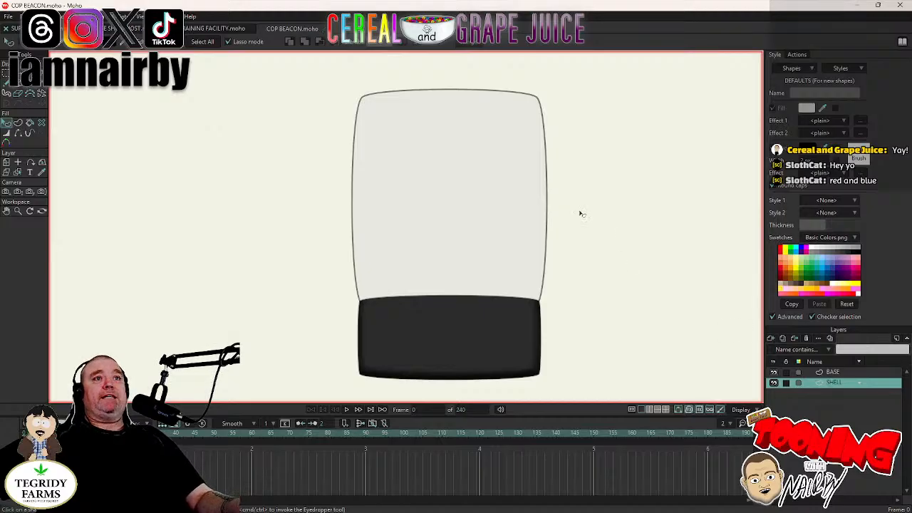
# Move the BASE and SHELL layers down together so the shell is centred in the project frame.
pyautogui.scroll(-3, 581, 214)
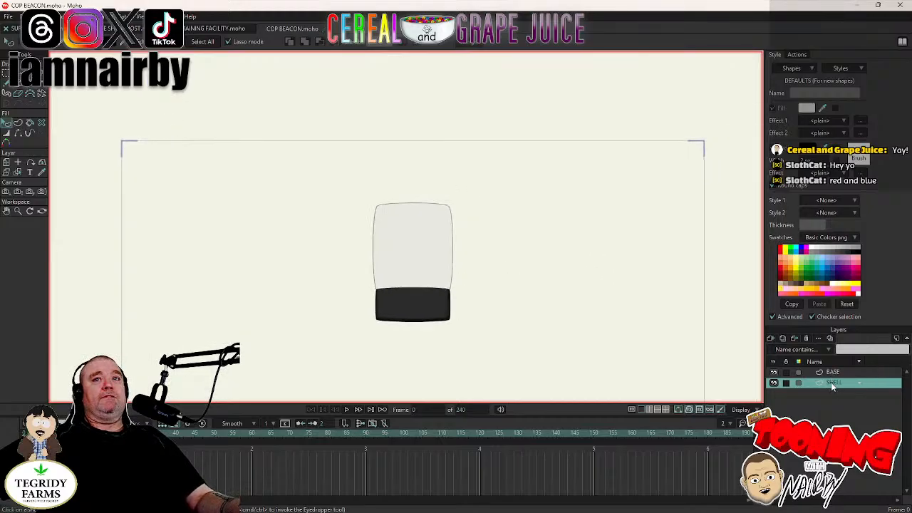
pyautogui.click(6, 74)
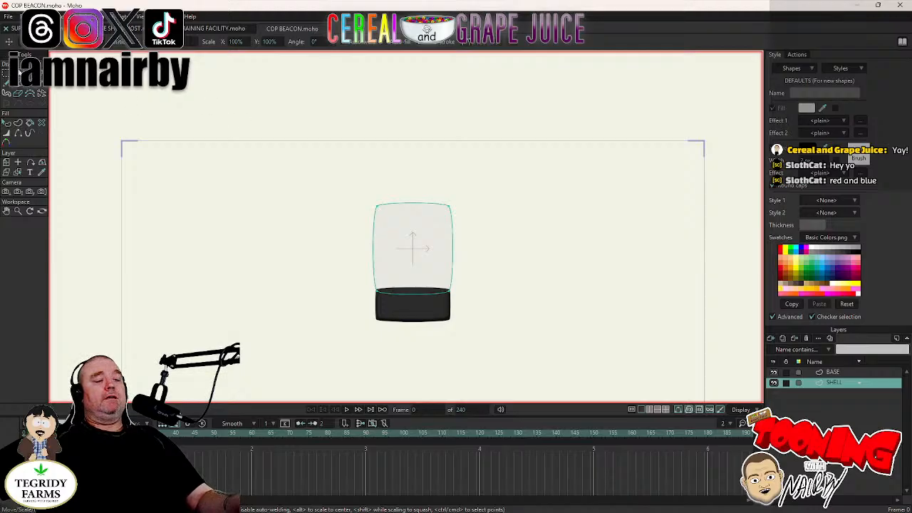
pyautogui.hotkey('ctrl', 'a')
pyautogui.click(847, 373)
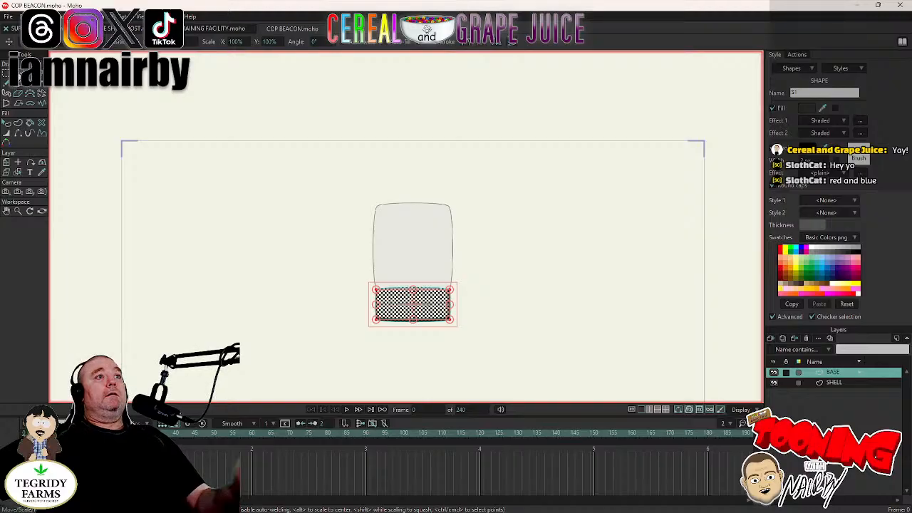
pyautogui.click(6, 162)
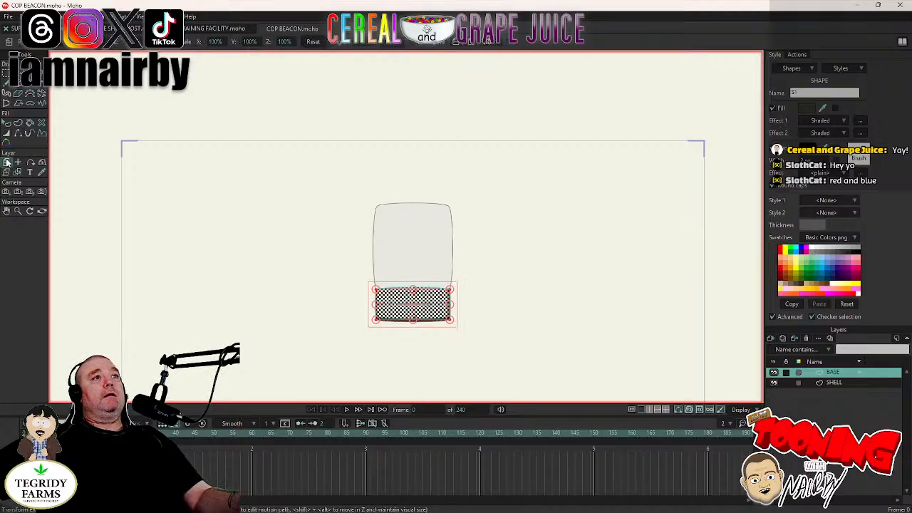
pyautogui.keyDown('shift'); pyautogui.click(840, 382); pyautogui.keyUp('shift')
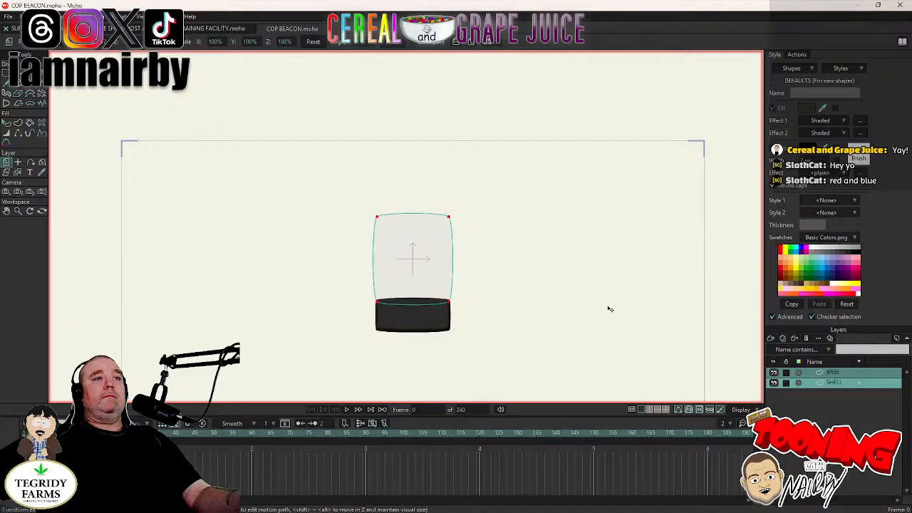
pyautogui.moveTo(607, 309); pyautogui.dragTo(613, 350)
pyautogui.scroll(-3, 599, 318)
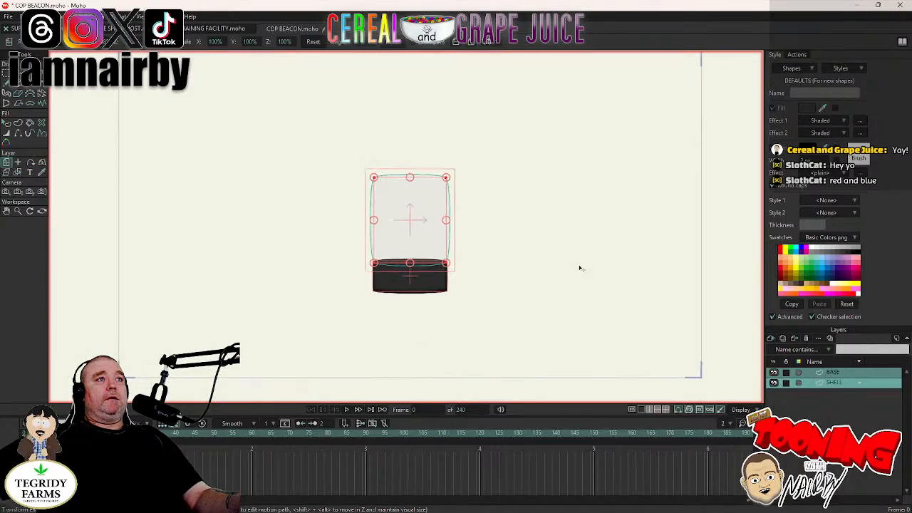
pyautogui.moveTo(580, 268); pyautogui.dragTo(582, 262)
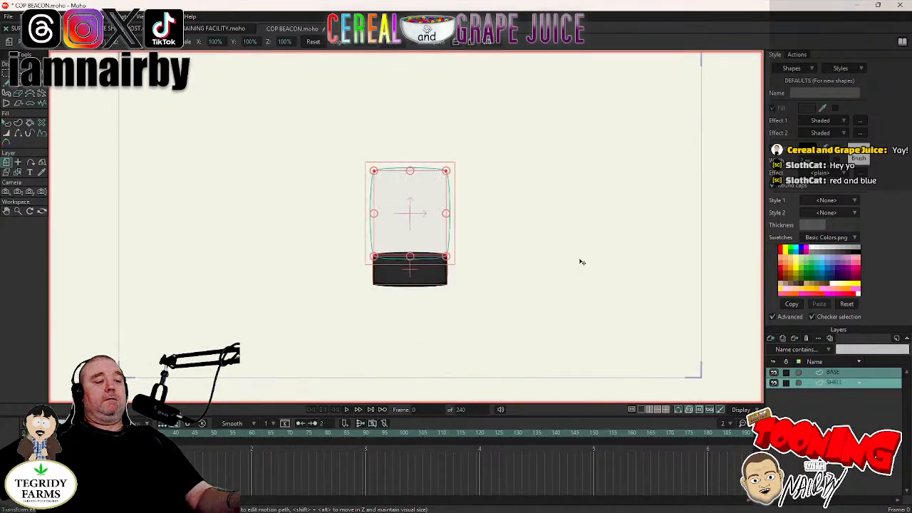
# Create a group layer at the top of the layer list and name it COP BEACON.
pyautogui.click(850, 384)
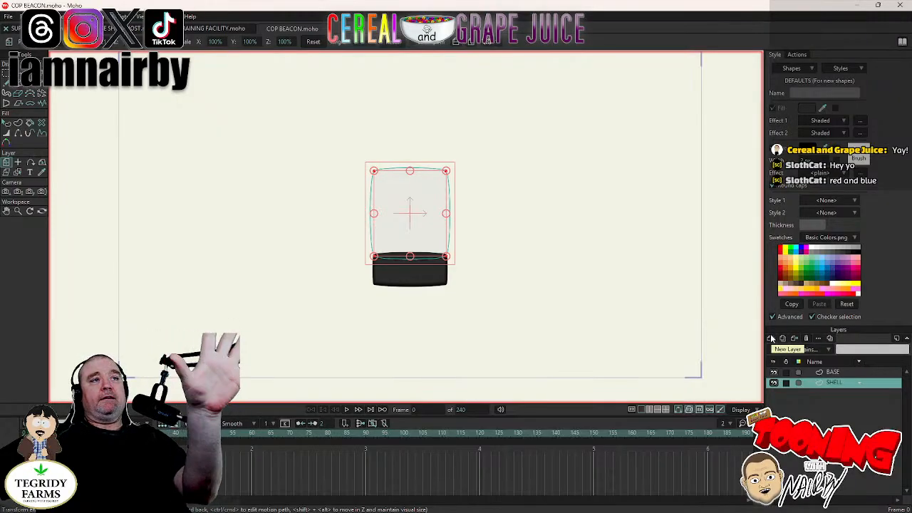
pyautogui.click(772, 338)
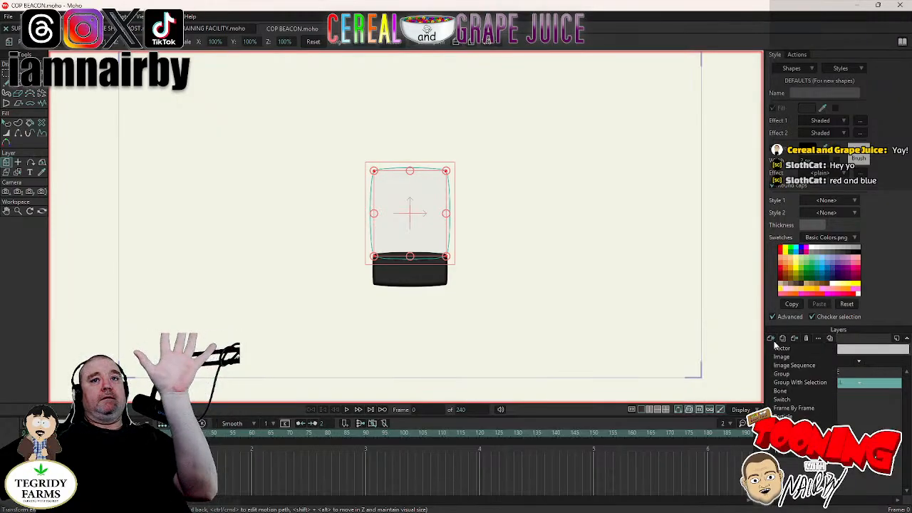
pyautogui.click(789, 376)
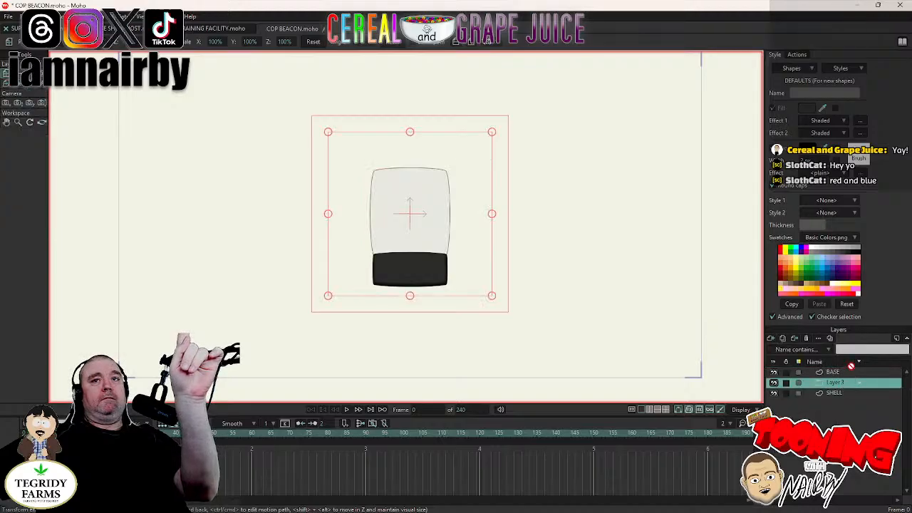
pyautogui.moveTo(851, 366); pyautogui.dragTo(853, 376)
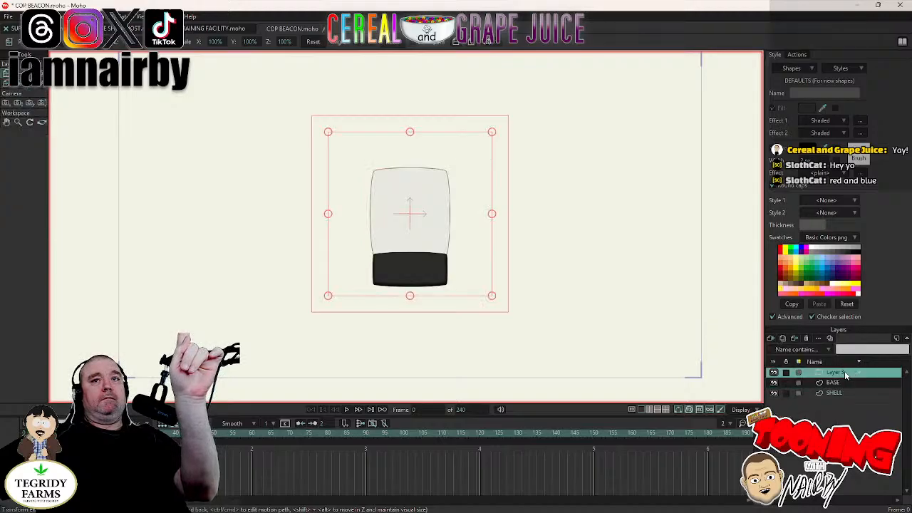
pyautogui.doubleClick(838, 372)
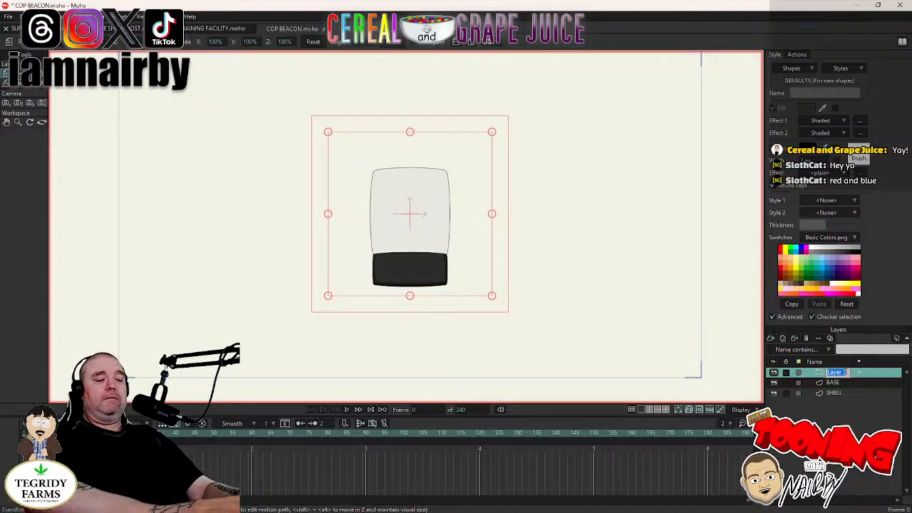
pyautogui.write('COP')
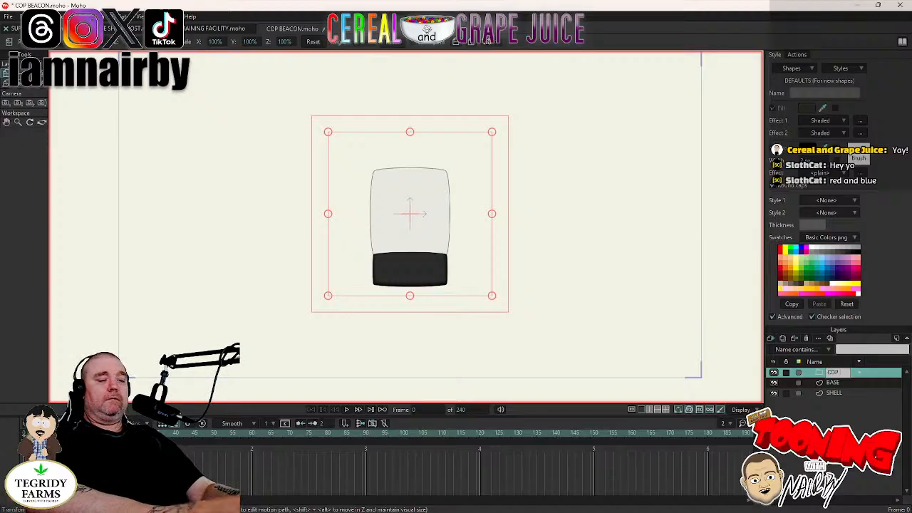
pyautogui.write(' BEACON')
pyautogui.press('Return')
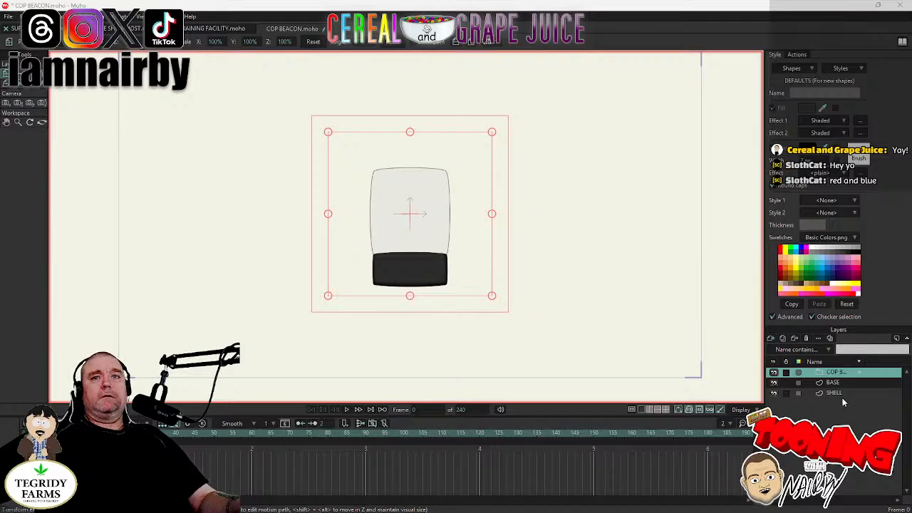
# Raise the SHELL layer's opacity until the layer is fully opaque.
pyautogui.click(833, 383)
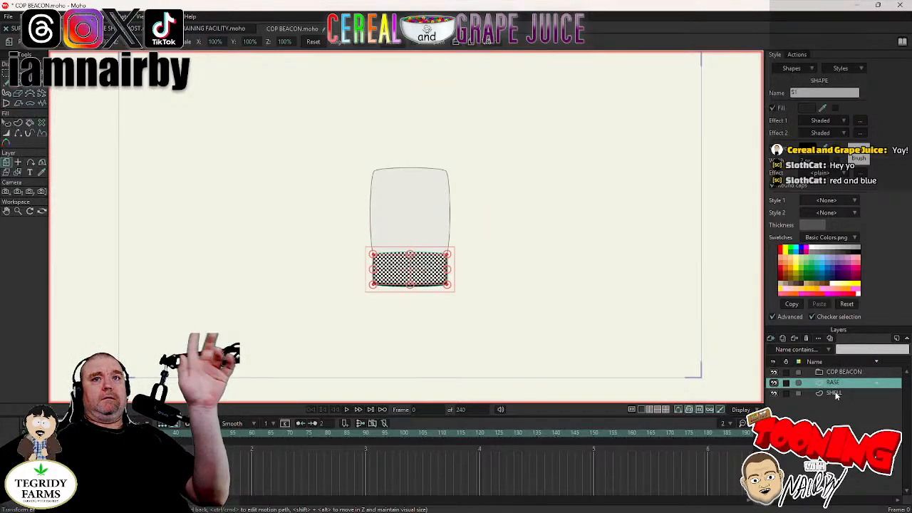
pyautogui.click(834, 393)
pyautogui.click(6, 122)
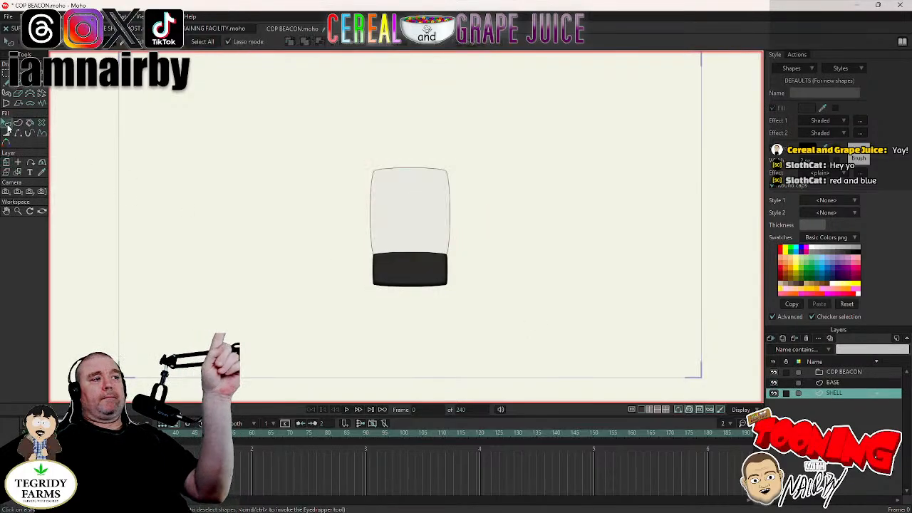
pyautogui.click(393, 212)
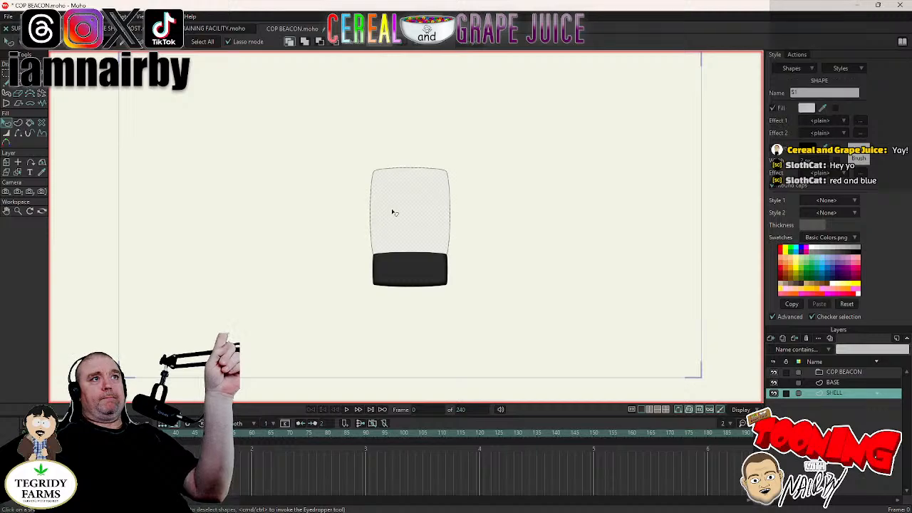
pyautogui.doubleClick(835, 394)
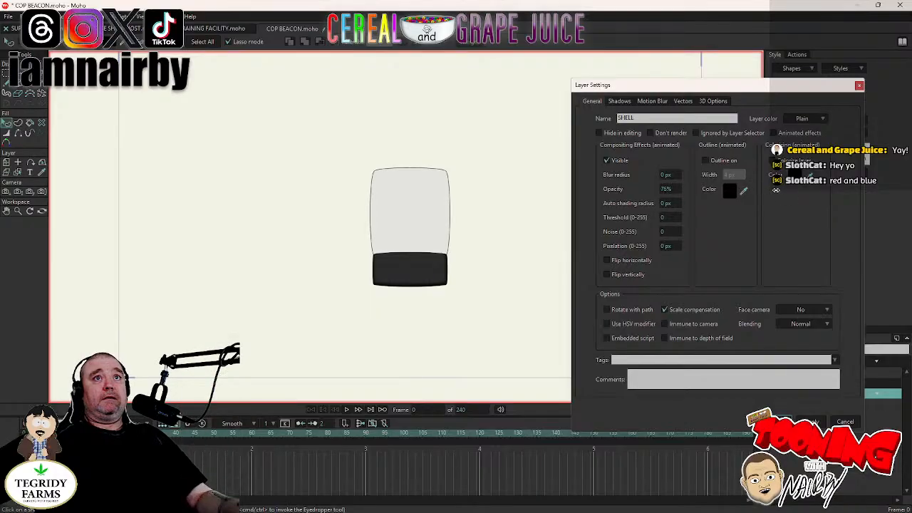
pyautogui.moveTo(824, 191); pyautogui.dragTo(868, 196)
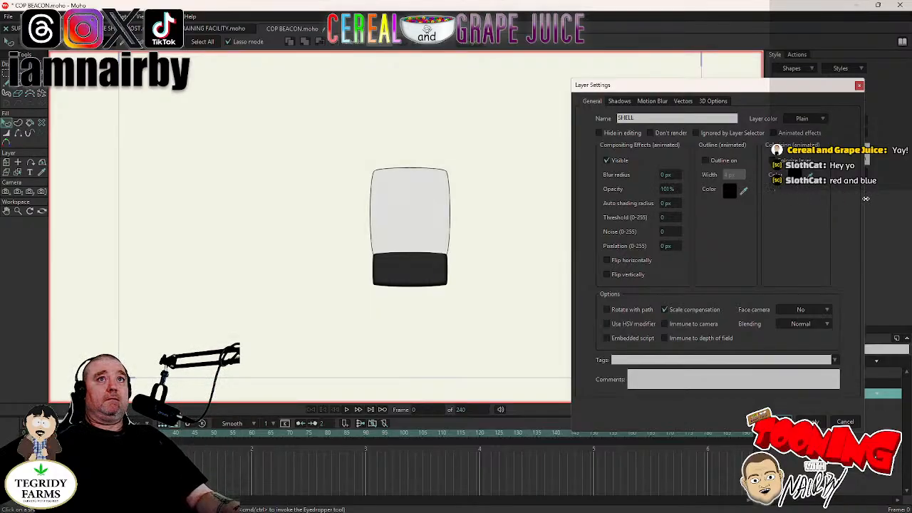
pyautogui.click(785, 422)
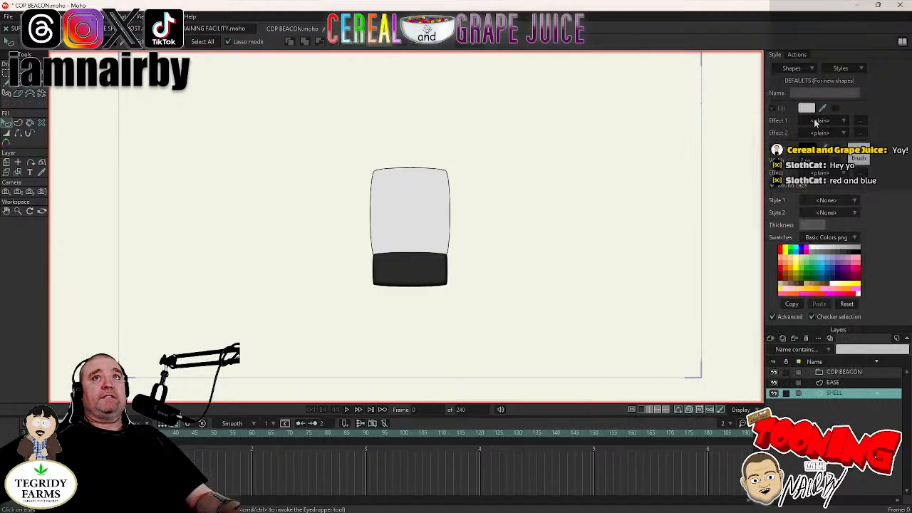
# Change the SHELL shape's fill colour from the default grey to red and clear the selection.
pyautogui.click(806, 108)
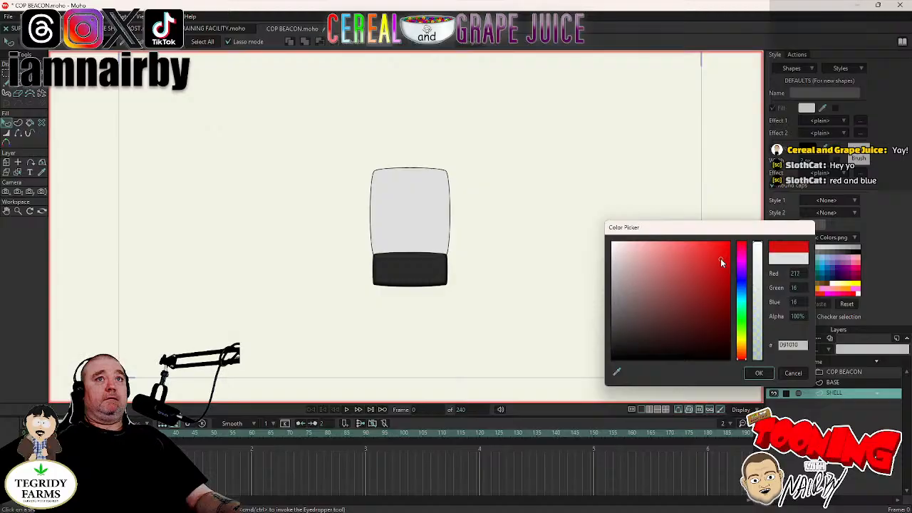
pyautogui.click(724, 249)
pyautogui.click(756, 375)
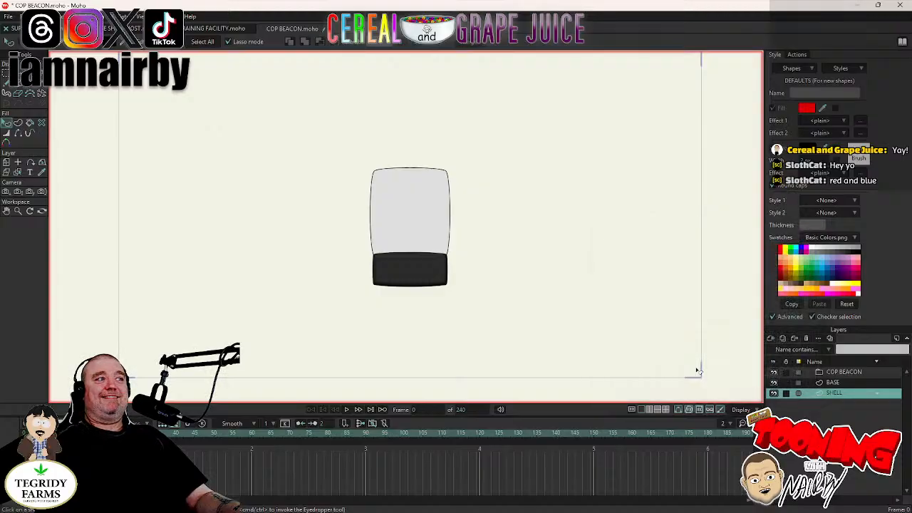
pyautogui.click(405, 223)
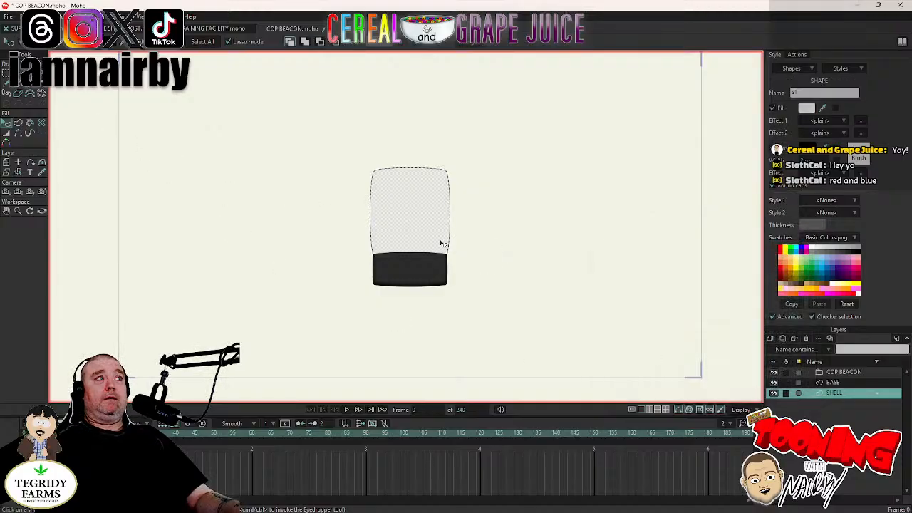
pyautogui.click(807, 109)
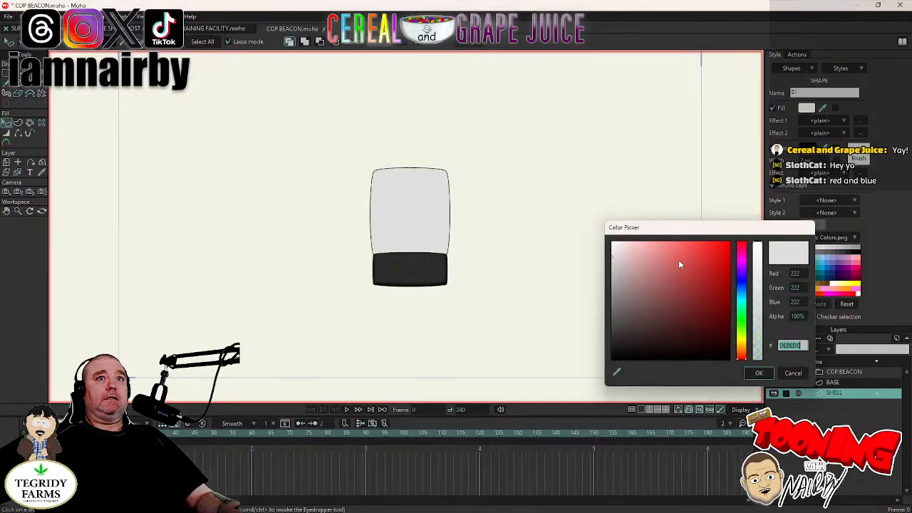
pyautogui.click(759, 373)
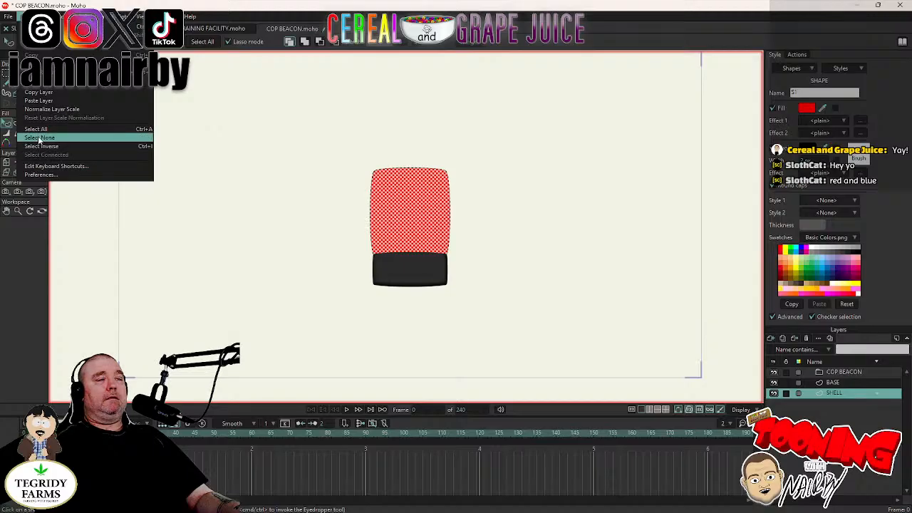
pyautogui.click(39, 139)
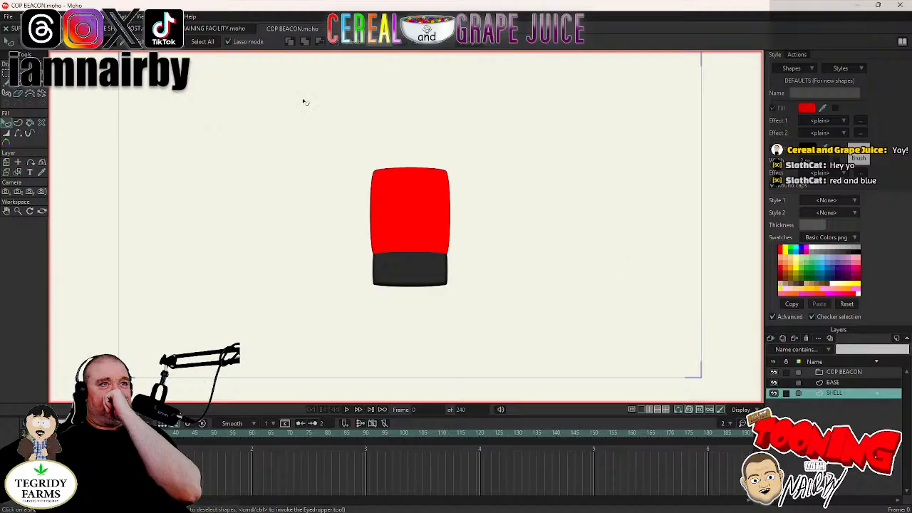
# Shorten the whole SHELL shape by scaling it down from its top edge, keeping the width unchanged.
pyautogui.press('t')
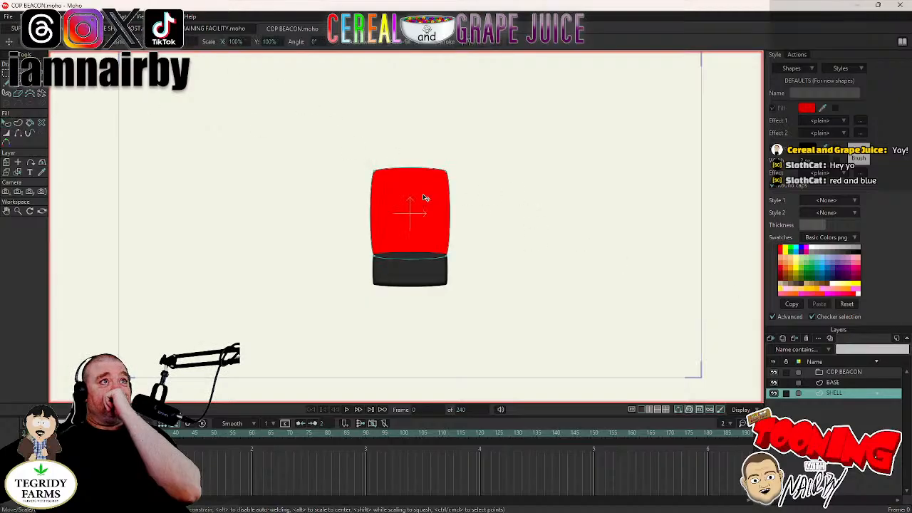
pyautogui.hotkey('ctrl', 'a')
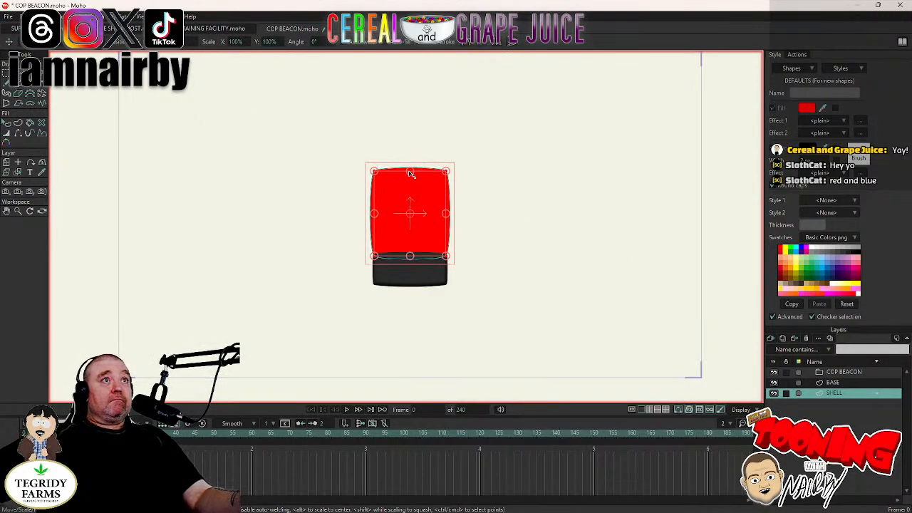
pyautogui.moveTo(411, 173); pyautogui.dragTo(410, 189)
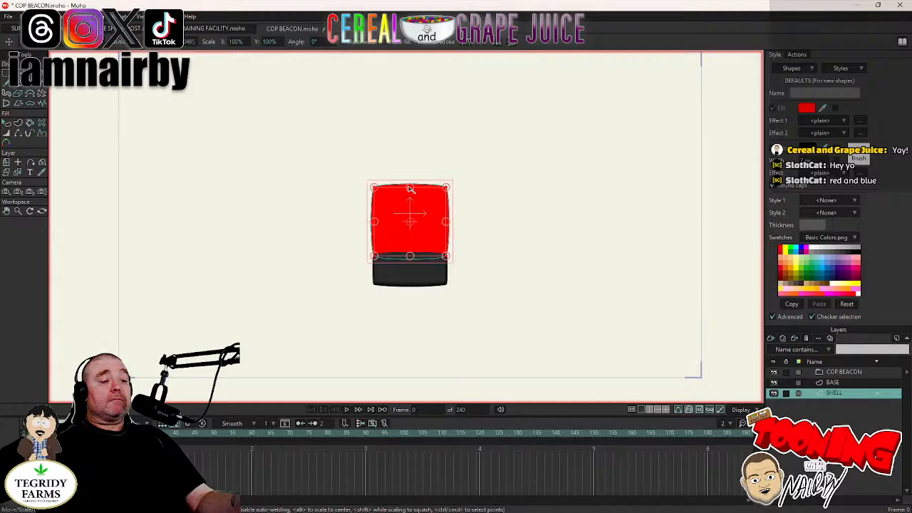
# Set the SHELL points' X and Y position to 0 to centre the shape on its layer origin.
pyautogui.moveTo(176, 42); pyautogui.dragTo(202, 34)
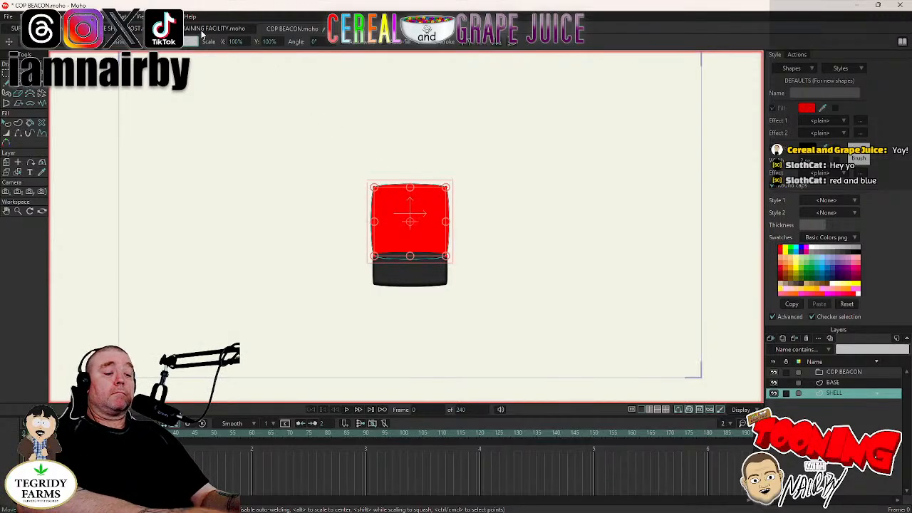
pyautogui.write('0')
pyautogui.press('Tab')
pyautogui.write('0')
pyautogui.press('Return')
pyautogui.hotkey('ctrl', 'z')
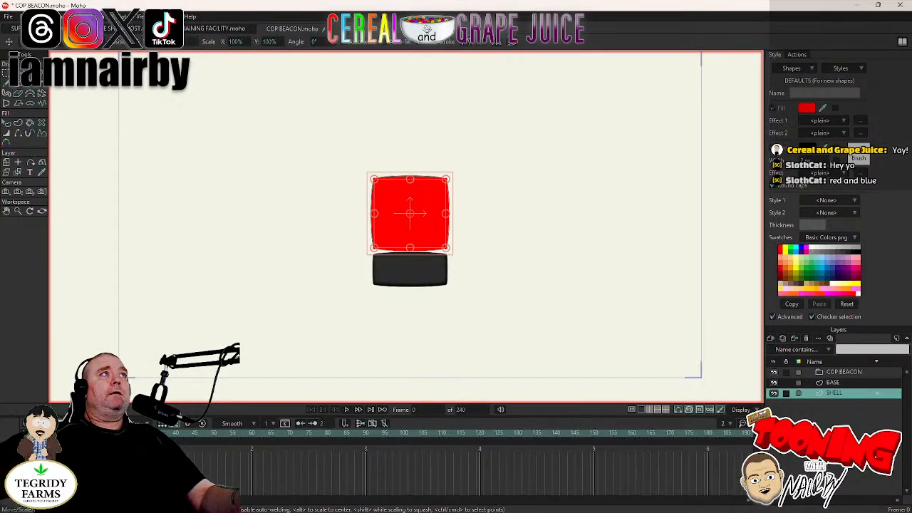
# Move the SHELL layer down so its lower edge tucks behind the top of the dark base.
pyautogui.press('m')
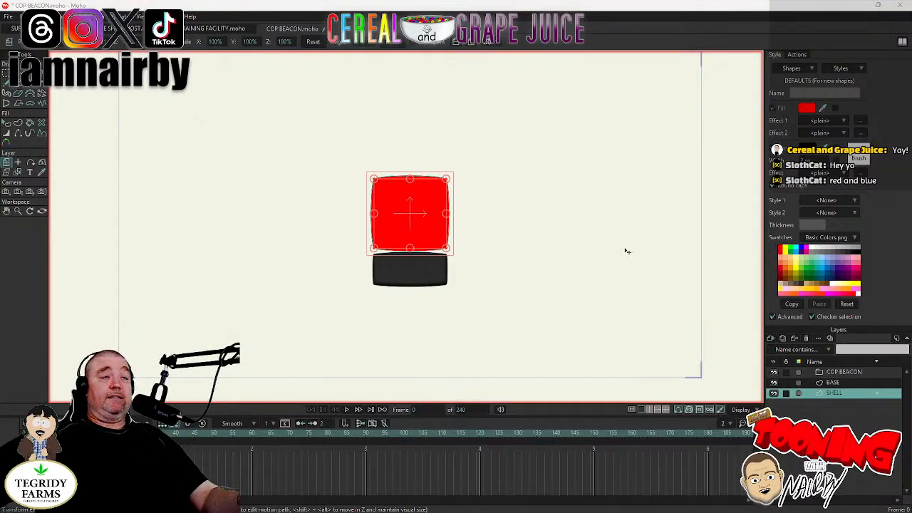
pyautogui.scroll(3, 566, 246)
pyautogui.moveTo(464, 232); pyautogui.dragTo(567, 265)
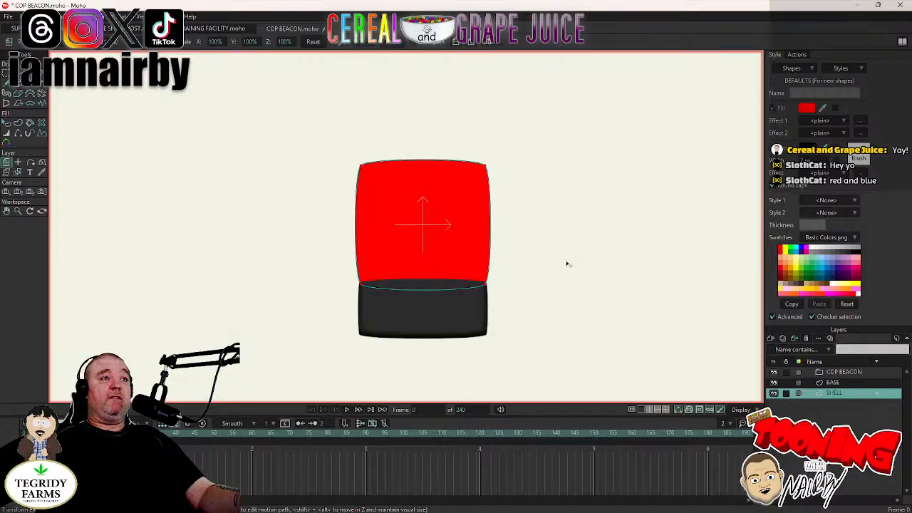
pyautogui.moveTo(567, 264); pyautogui.dragTo(569, 265)
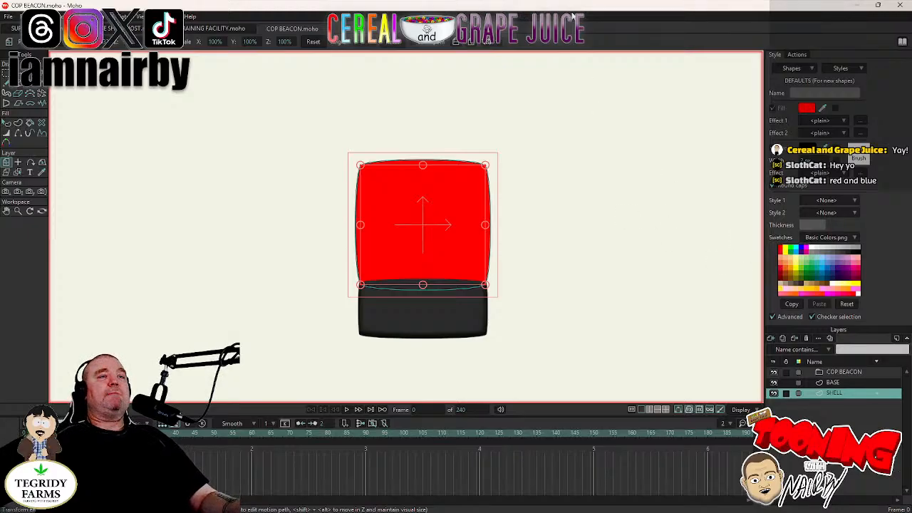
# Add a new vector layer above the BASE layer and name it BALL.
pyautogui.click(840, 383)
pyautogui.click(772, 339)
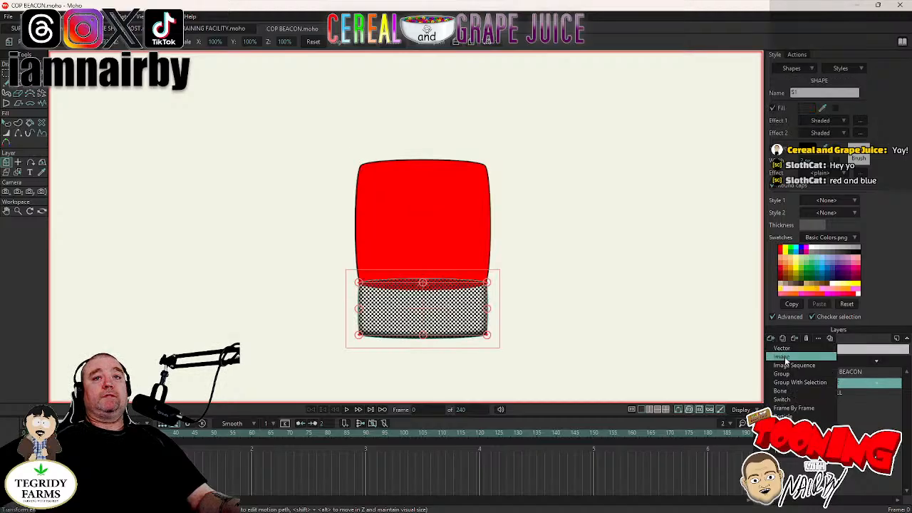
pyautogui.click(787, 355)
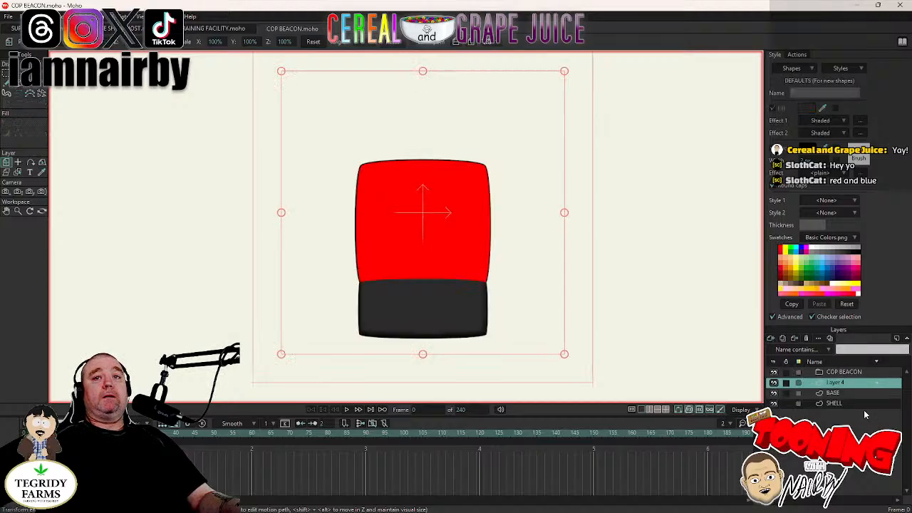
pyautogui.doubleClick(838, 383)
pyautogui.write('BA')
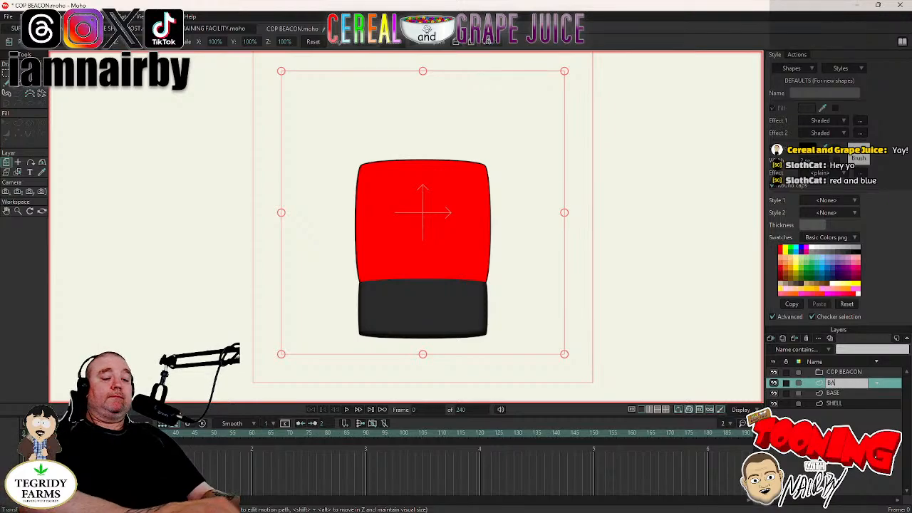
pyautogui.write('LL')
pyautogui.press('Return')
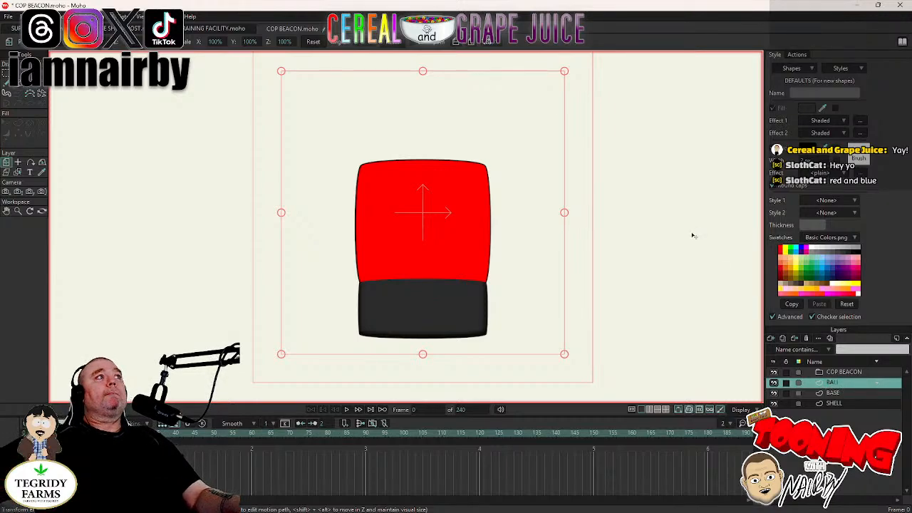
# Set the defaults for new shapes to plain for both fill effects and a light grey BEBEBE fill.
pyautogui.click(17, 84)
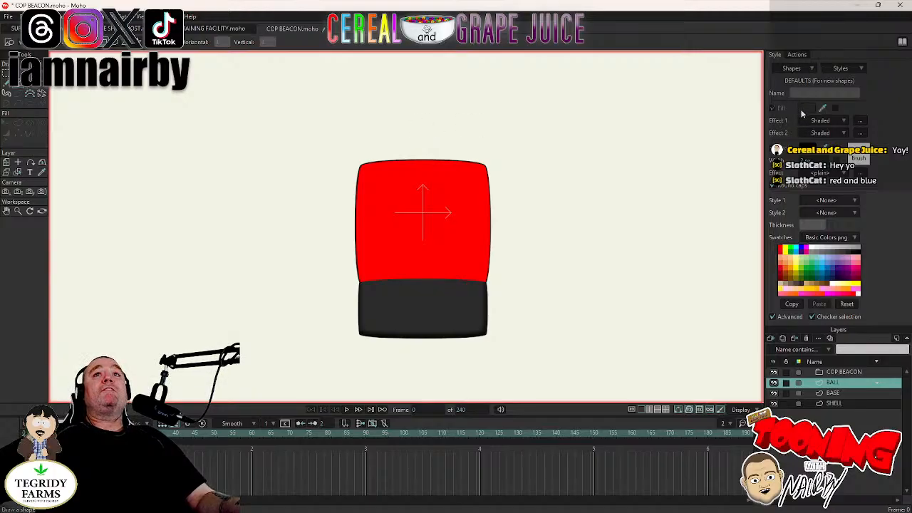
pyautogui.click(827, 122)
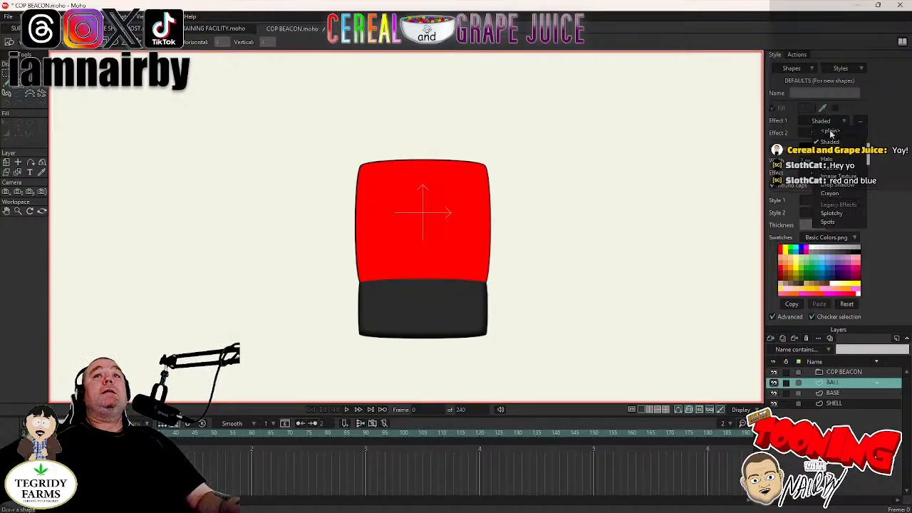
pyautogui.click(831, 132)
pyautogui.click(832, 134)
pyautogui.click(831, 142)
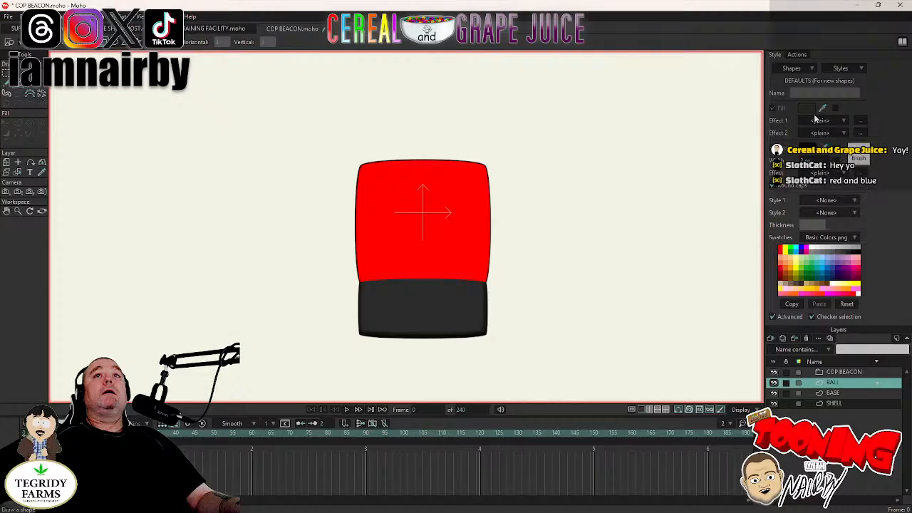
pyautogui.click(808, 110)
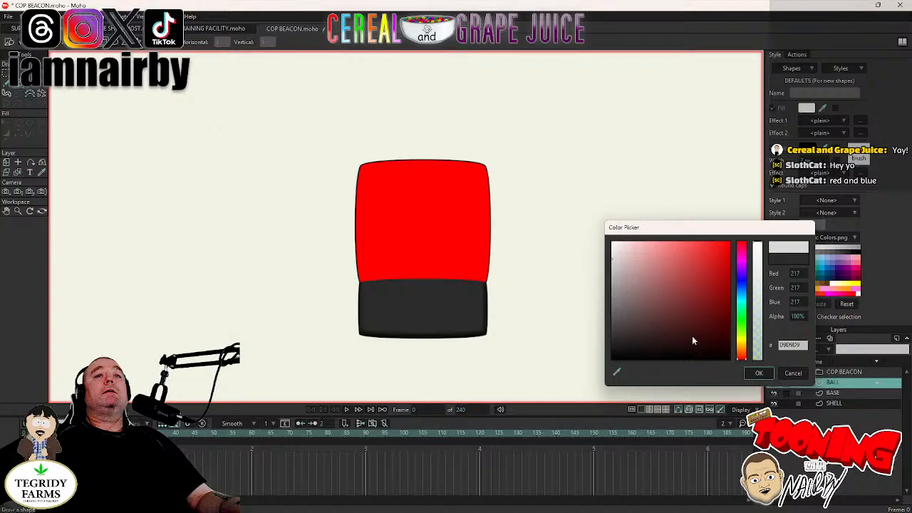
pyautogui.moveTo(613, 266); pyautogui.dragTo(605, 275)
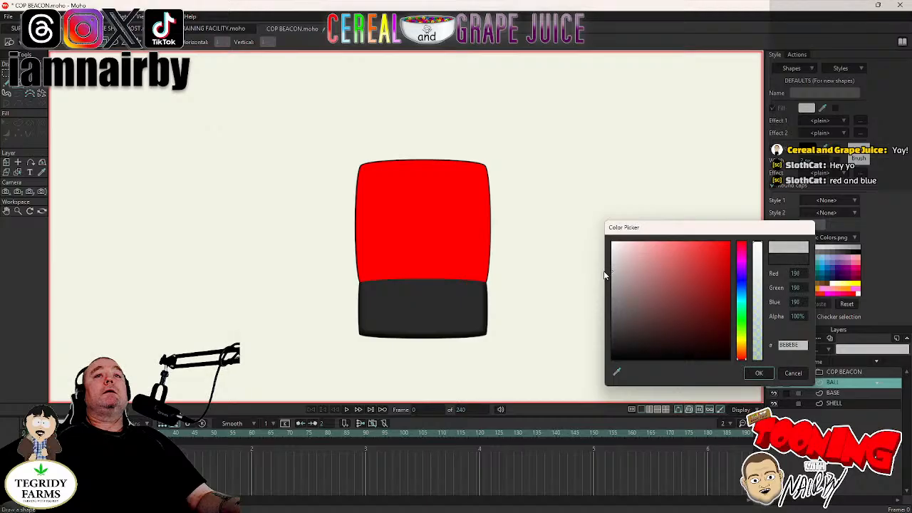
pyautogui.click(759, 373)
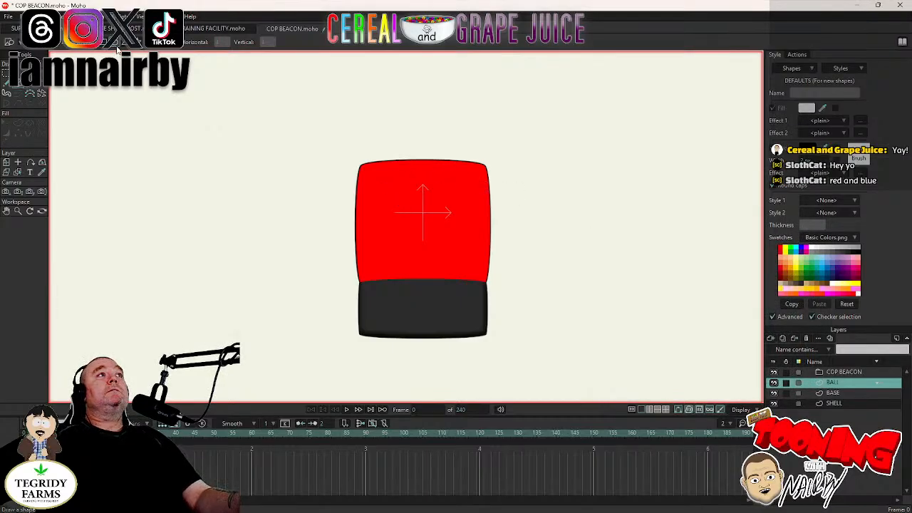
# Draw a small circle in the middle of the red shell on the BALL layer and hide its outline edges.
pyautogui.moveTo(400, 210); pyautogui.dragTo(442, 269)
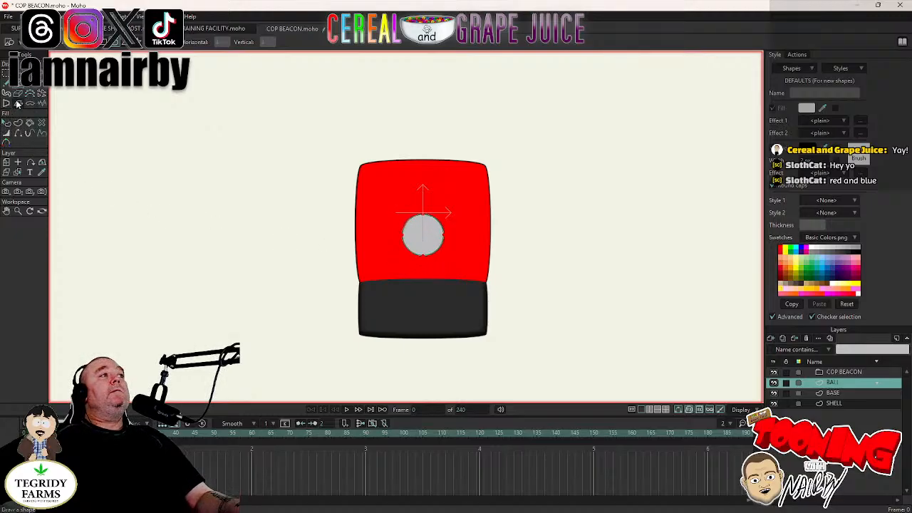
pyautogui.click(18, 133)
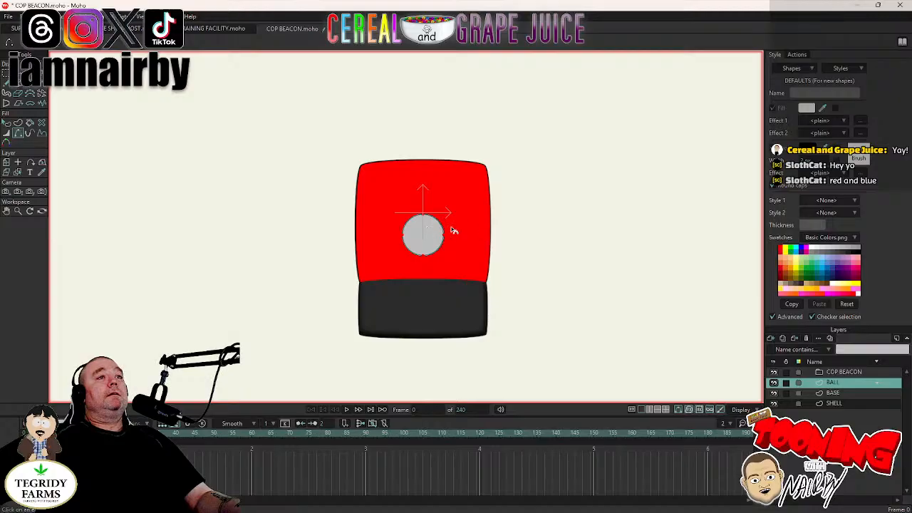
pyautogui.scroll(3, 368, 230)
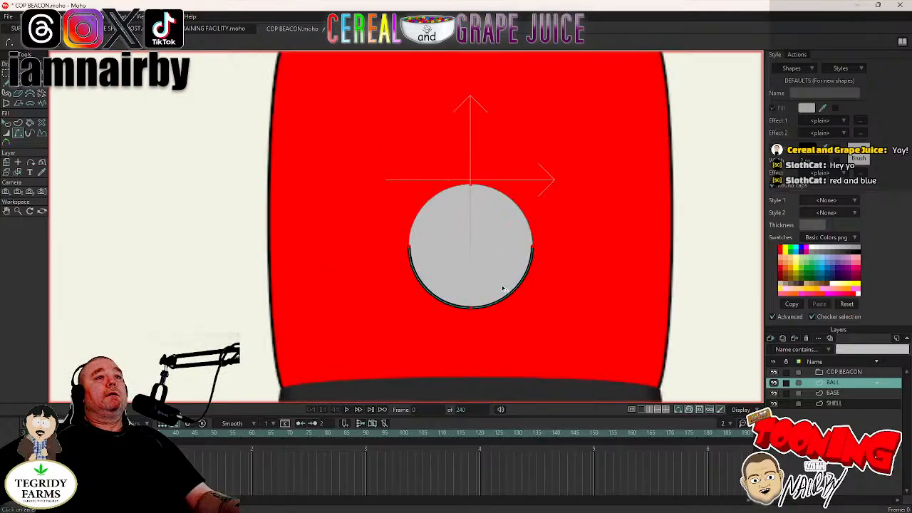
pyautogui.scroll(-2, 427, 232)
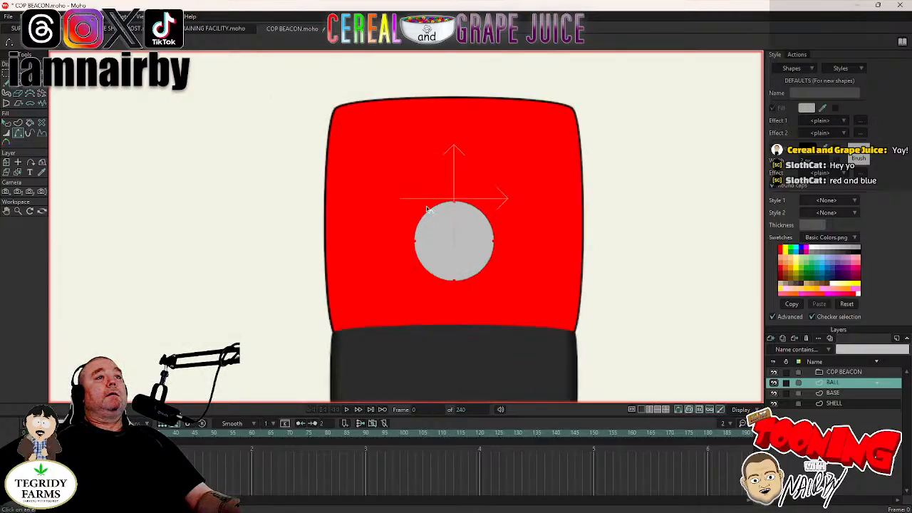
# Change the BALL circle's fill colour to white (FFFFFF).
pyautogui.click(6, 123)
pyautogui.click(459, 244)
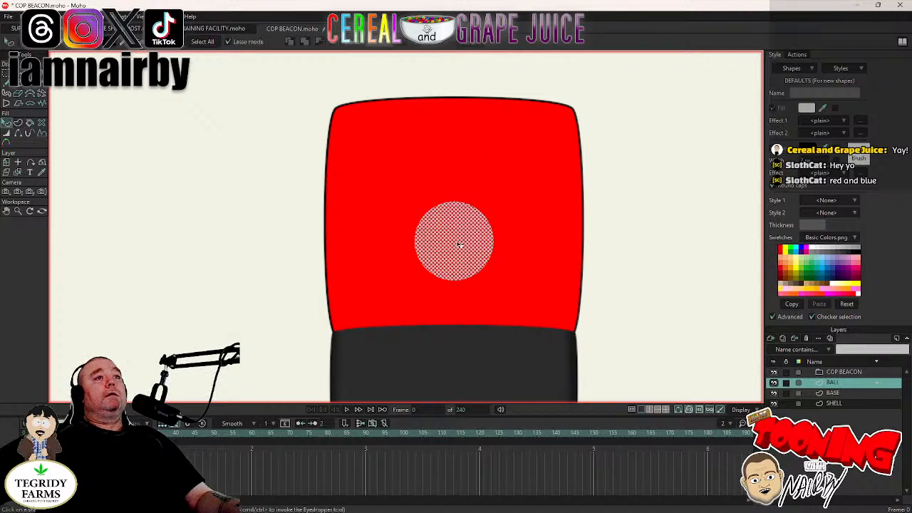
pyautogui.click(811, 109)
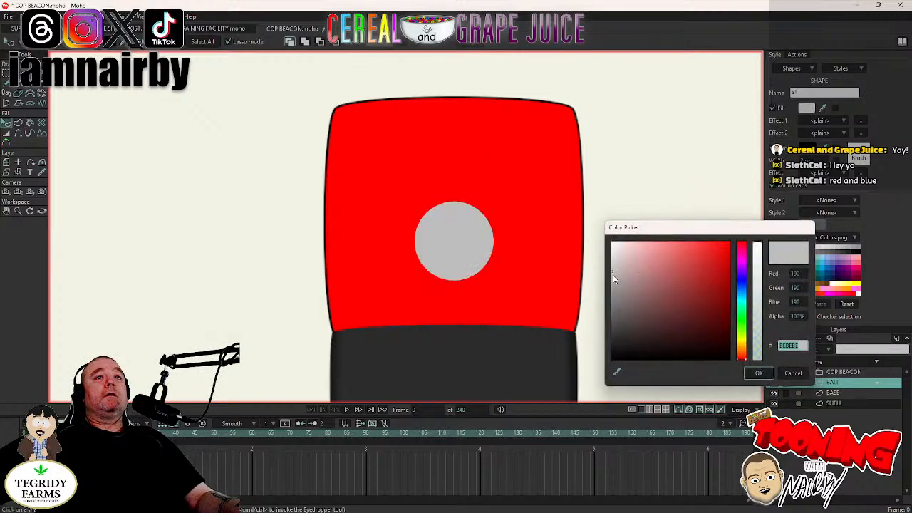
pyautogui.moveTo(614, 278); pyautogui.dragTo(602, 298)
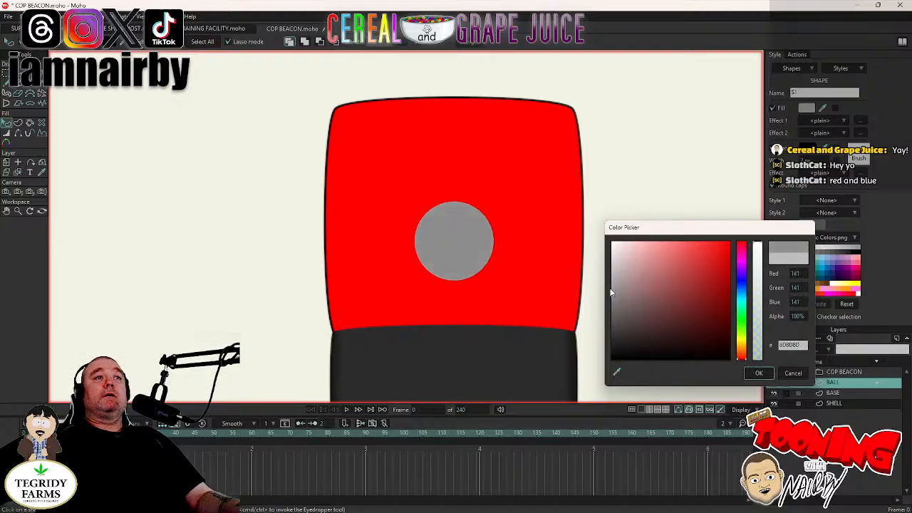
pyautogui.moveTo(609, 291); pyautogui.dragTo(611, 225)
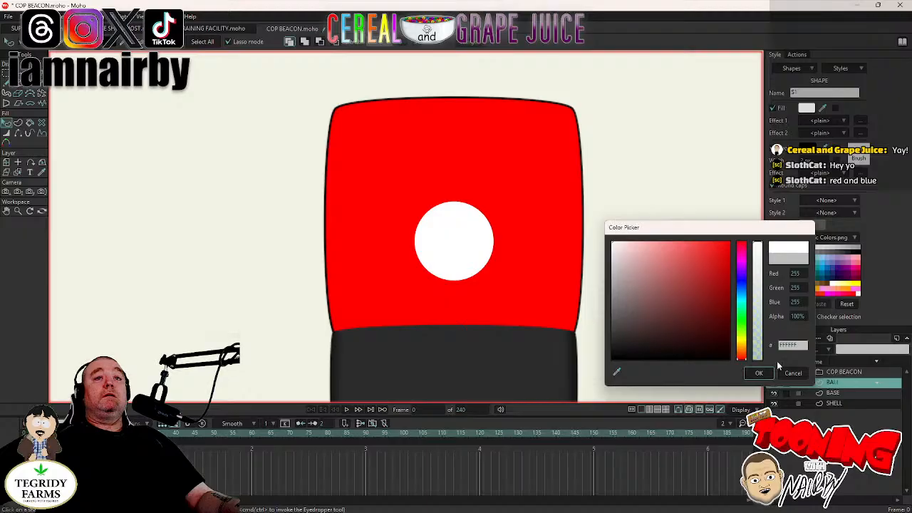
pyautogui.click(759, 373)
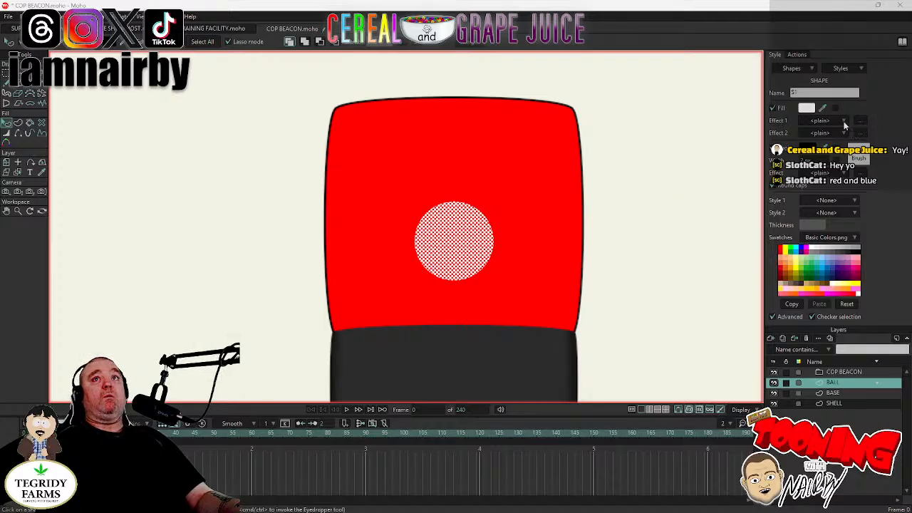
# Apply a Soft Edge effect to the white circle with a blur radius of 3 px.
pyautogui.click(845, 123)
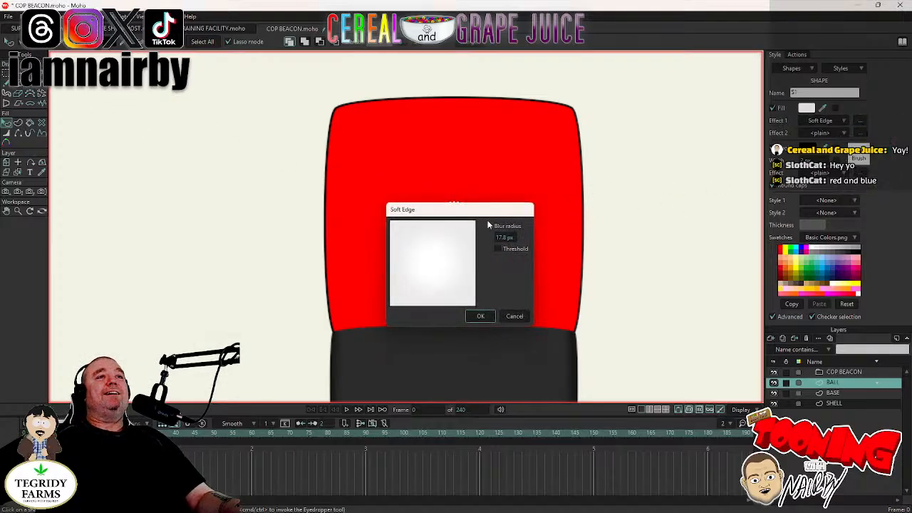
pyautogui.moveTo(452, 179); pyautogui.dragTo(627, 175)
pyautogui.moveTo(690, 201); pyautogui.dragTo(620, 215)
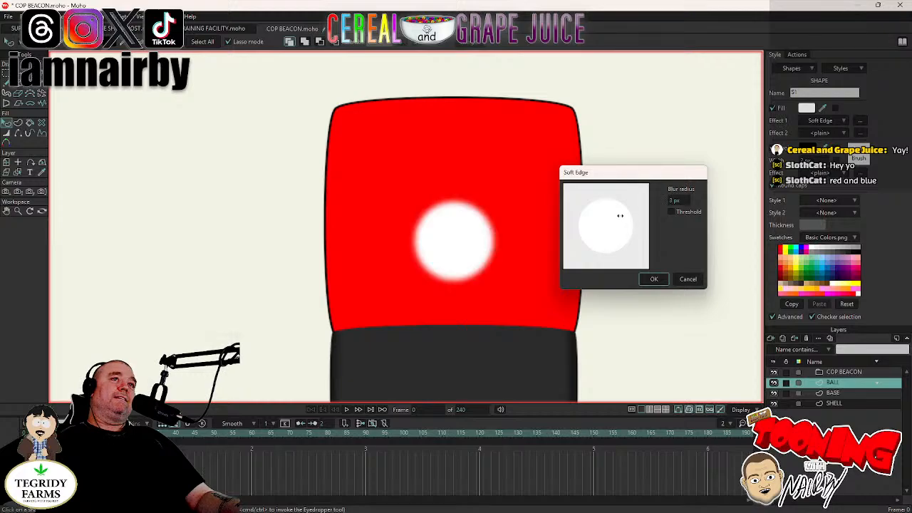
pyautogui.click(653, 280)
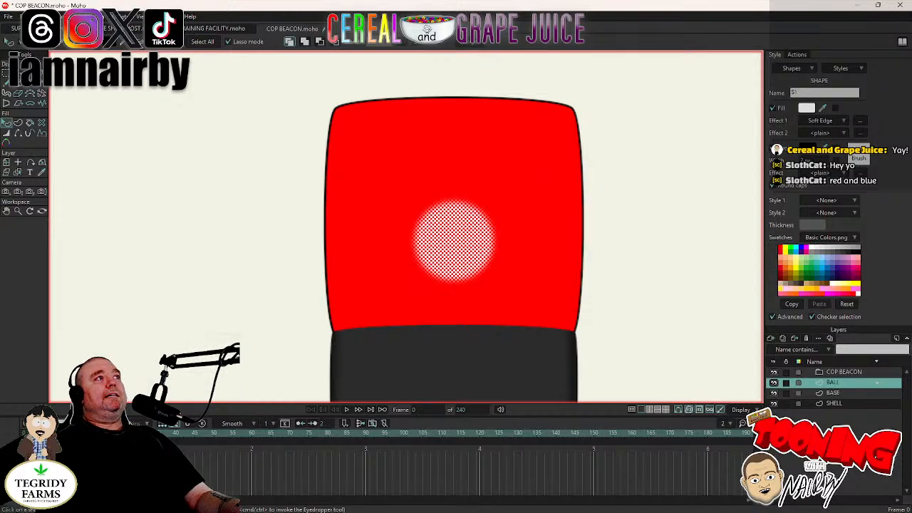
# Centre the circle's points on the BALL layer origin and move the layer slightly down inside the shell.
pyautogui.press('t')
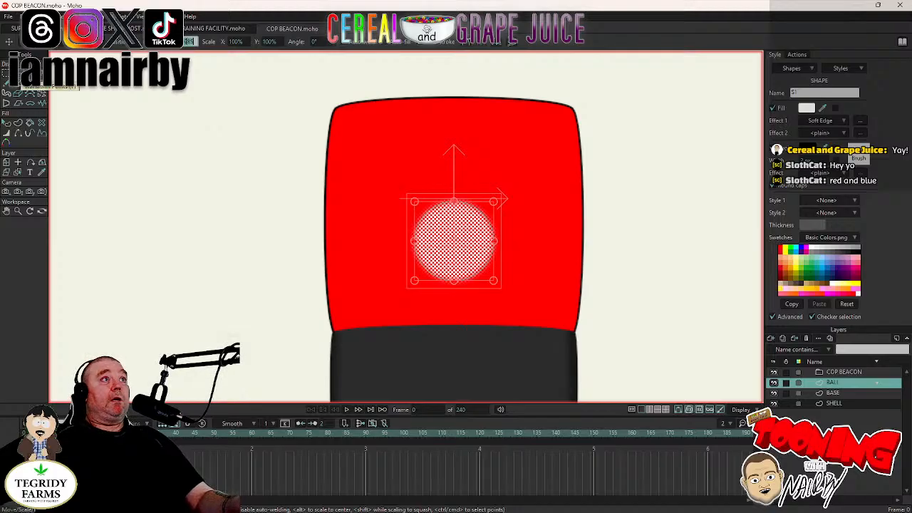
pyautogui.hotkey('ctrl', 'z')
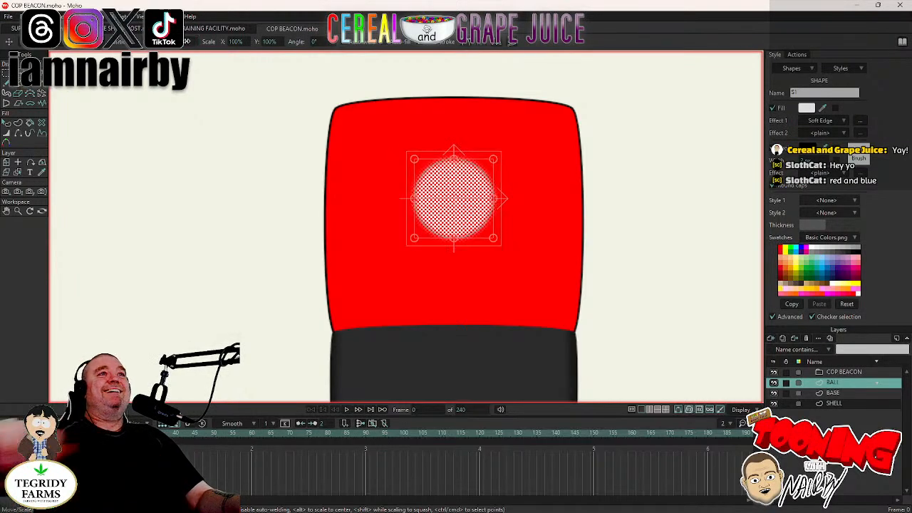
pyautogui.click(7, 162)
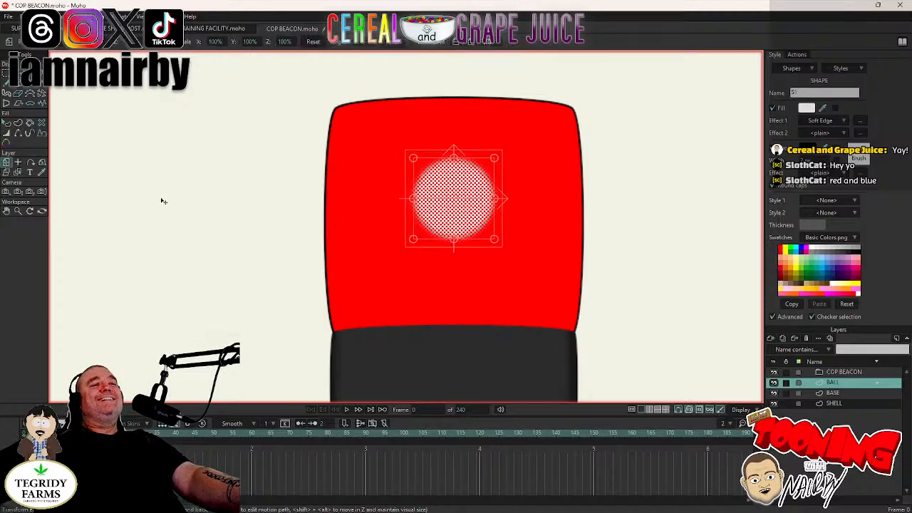
pyautogui.moveTo(163, 202); pyautogui.dragTo(160, 218)
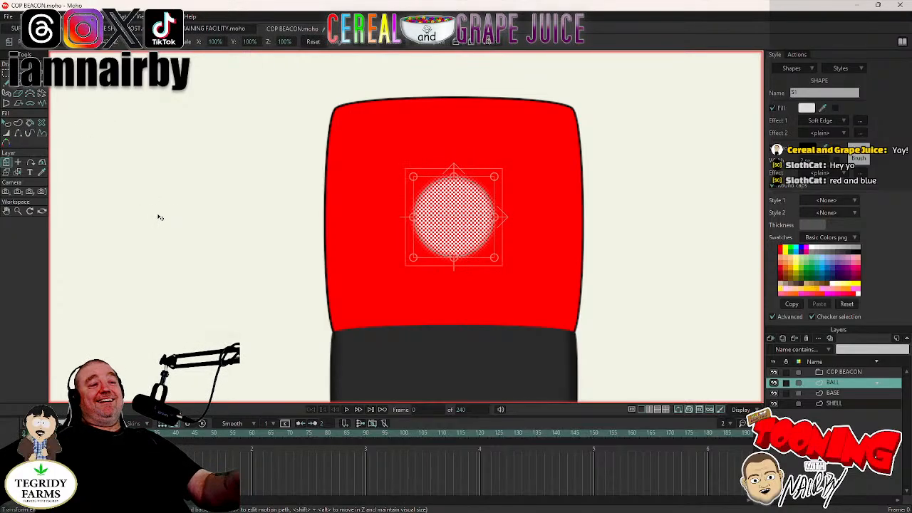
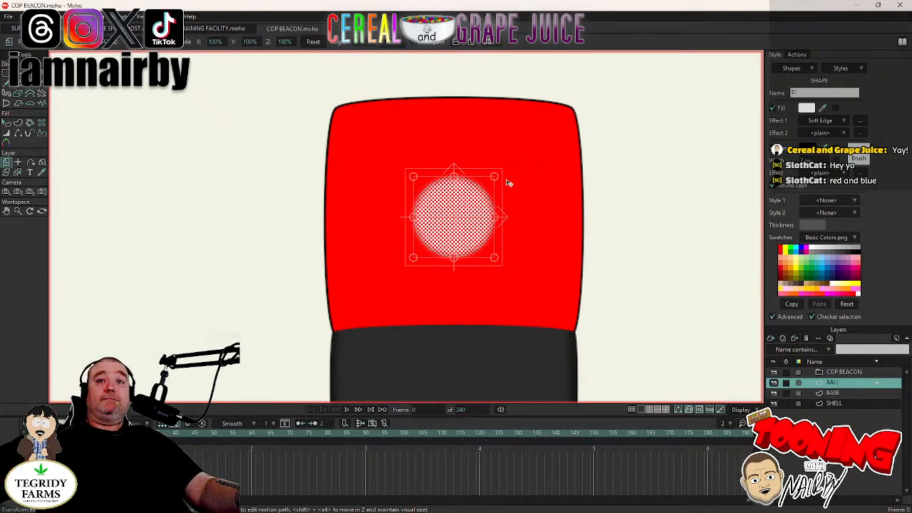
# Add a new vector layer named GLOW and place it beneath the SHELL layer.
pyautogui.scroll(-5, 506, 206)
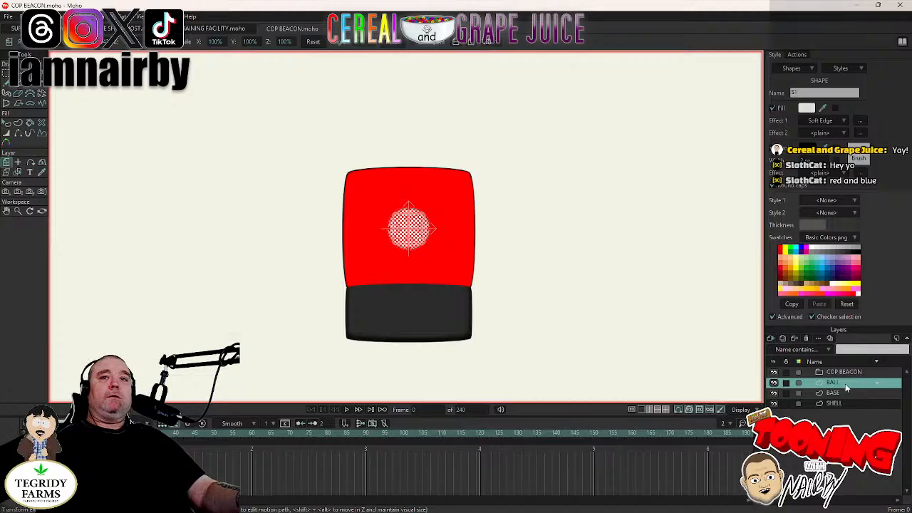
pyautogui.click(771, 339)
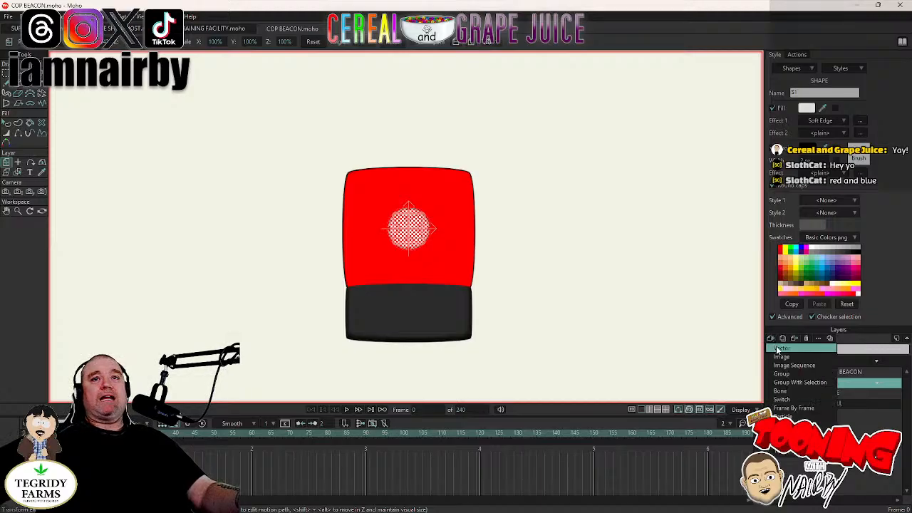
pyautogui.click(782, 348)
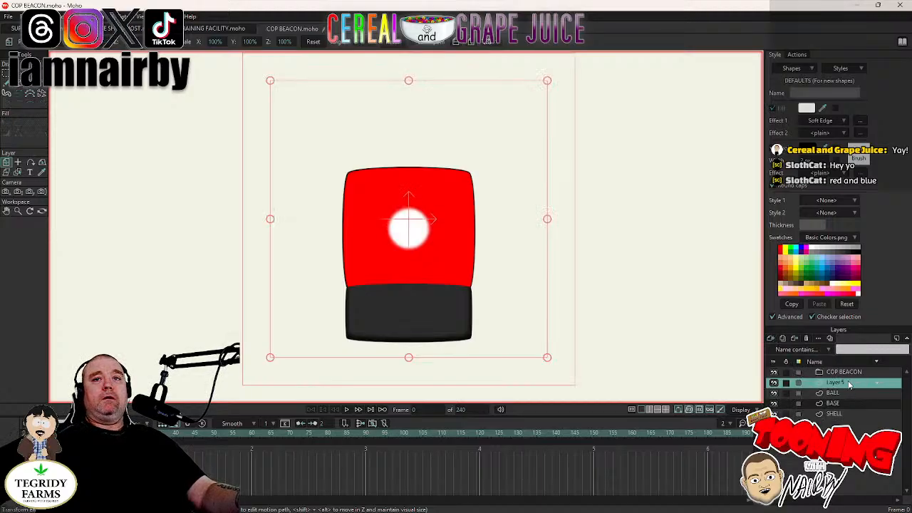
pyautogui.doubleClick(836, 383)
pyautogui.write('G')
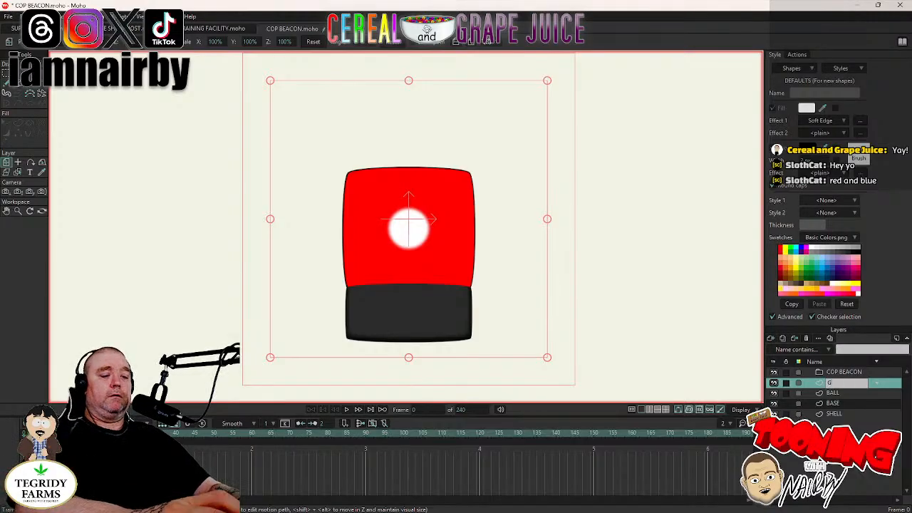
pyautogui.write('low')
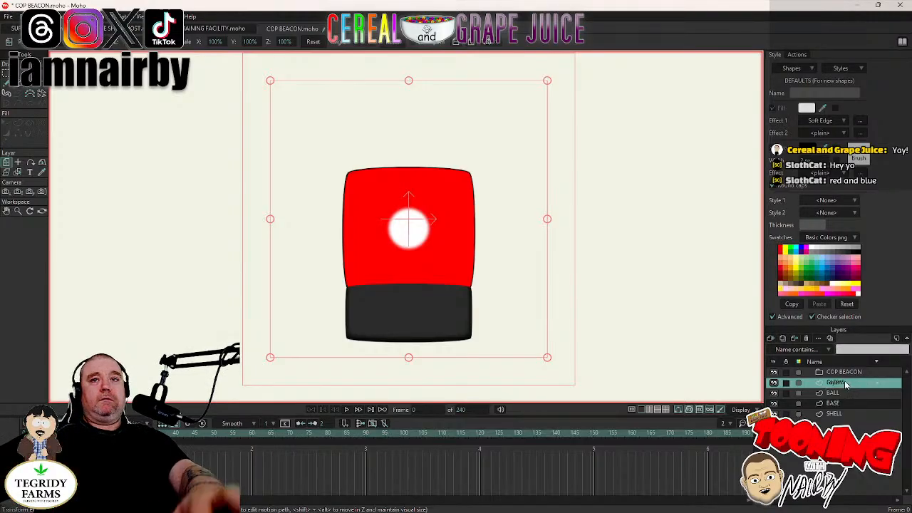
pyautogui.moveTo(847, 385); pyautogui.dragTo(851, 425)
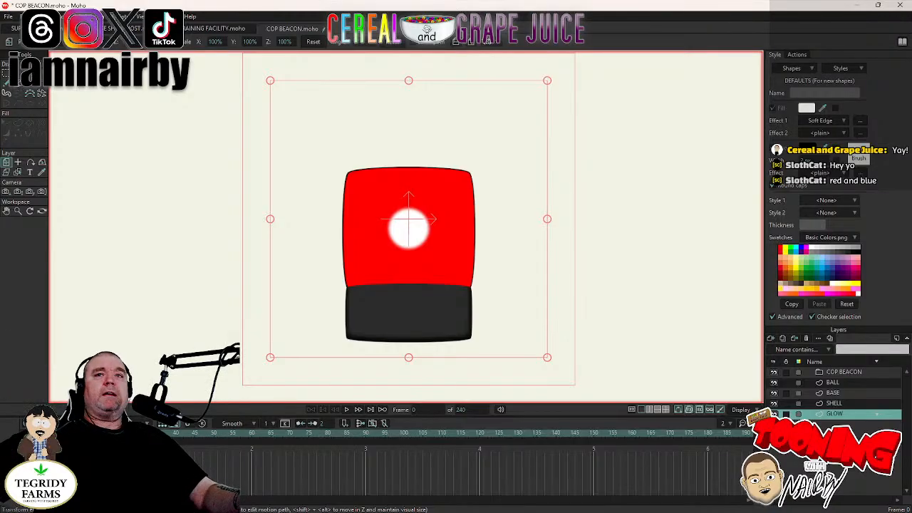
# Move the BALL, BASE, SHELL and GLOW layers together into the COP BEACON group.
pyautogui.click(849, 384)
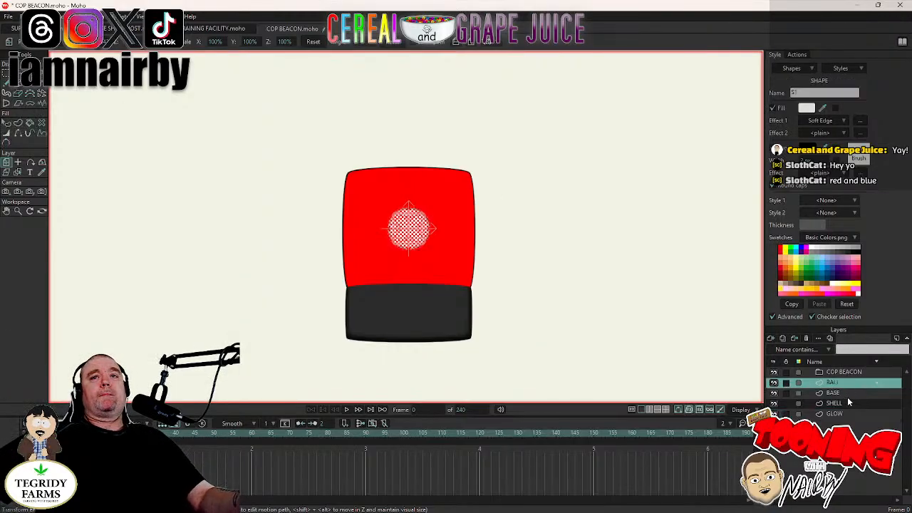
pyautogui.keyDown('shift'); pyautogui.click(844, 412); pyautogui.keyUp('shift')
pyautogui.moveTo(846, 387); pyautogui.dragTo(862, 374)
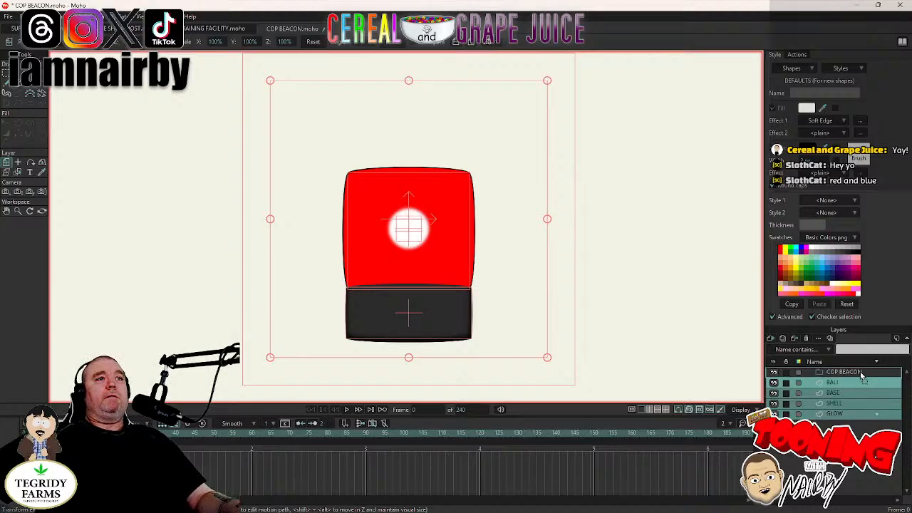
# Nest the selected layers in the COP BEACON group and inspect the group's masking settings without changing them.
pyautogui.moveTo(863, 375); pyautogui.dragTo(860, 371)
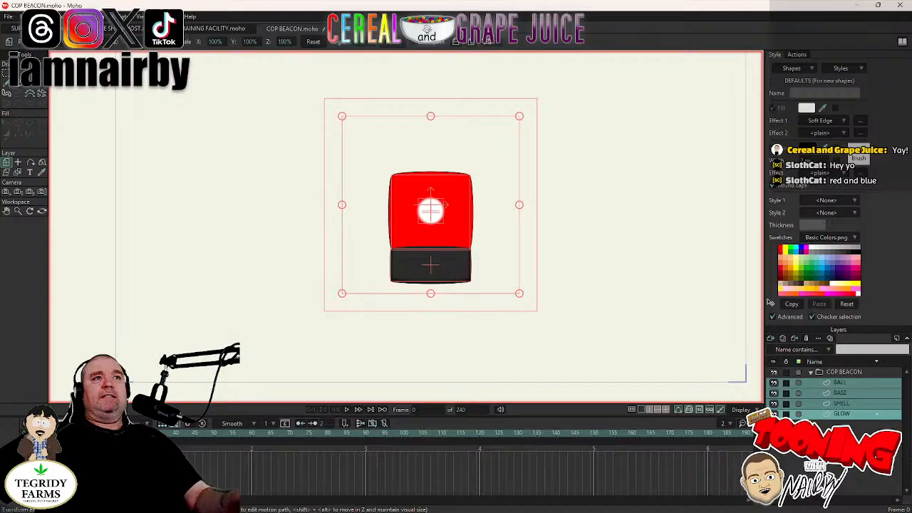
pyautogui.click(839, 384)
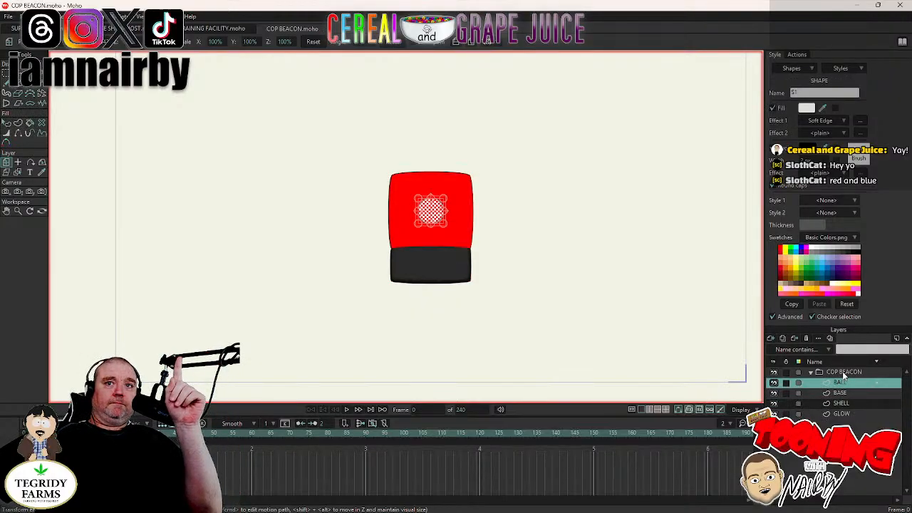
pyautogui.click(844, 373)
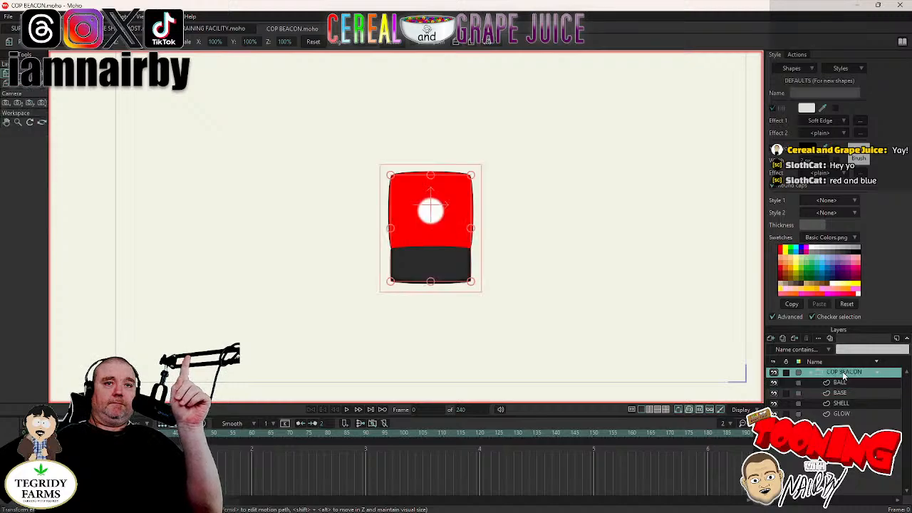
pyautogui.doubleClick(842, 371)
pyautogui.click(686, 101)
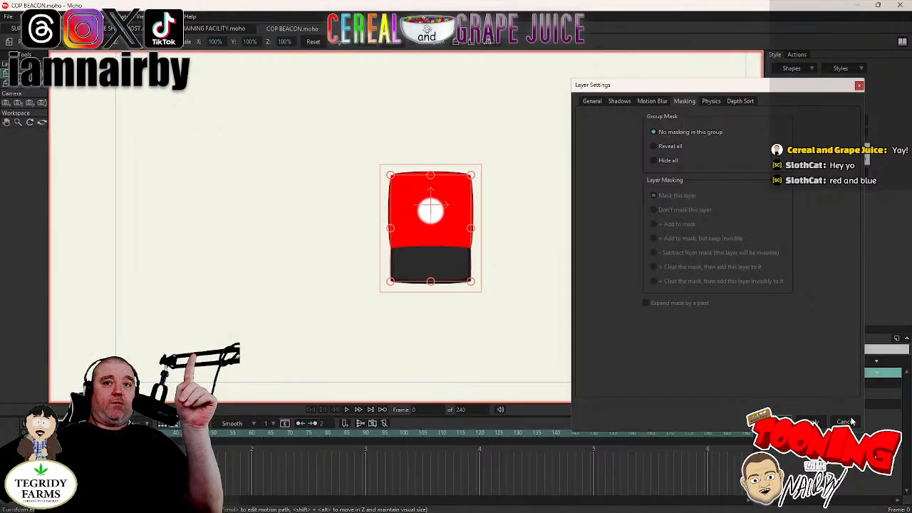
pyautogui.click(850, 422)
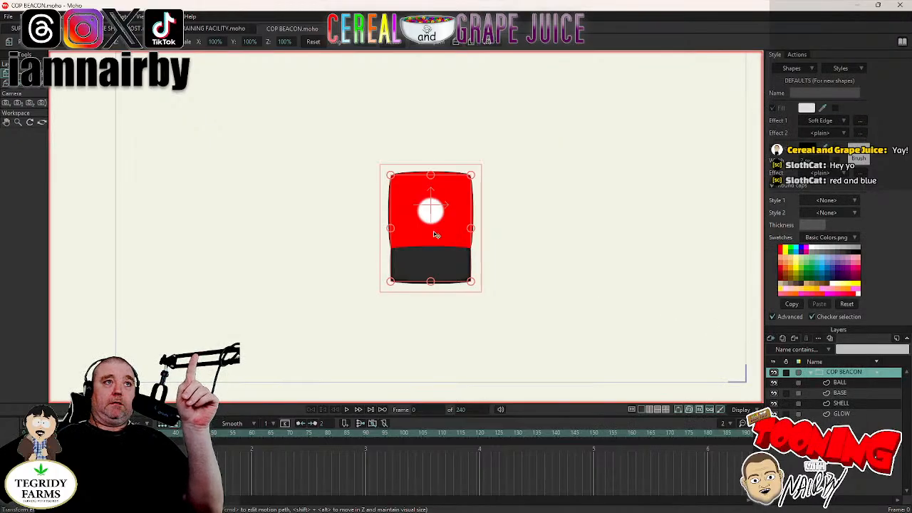
# Try moving the BALL layer sideways past the shell's edge, and undo the move.
pyautogui.click(839, 384)
pyautogui.moveTo(239, 264); pyautogui.dragTo(296, 268)
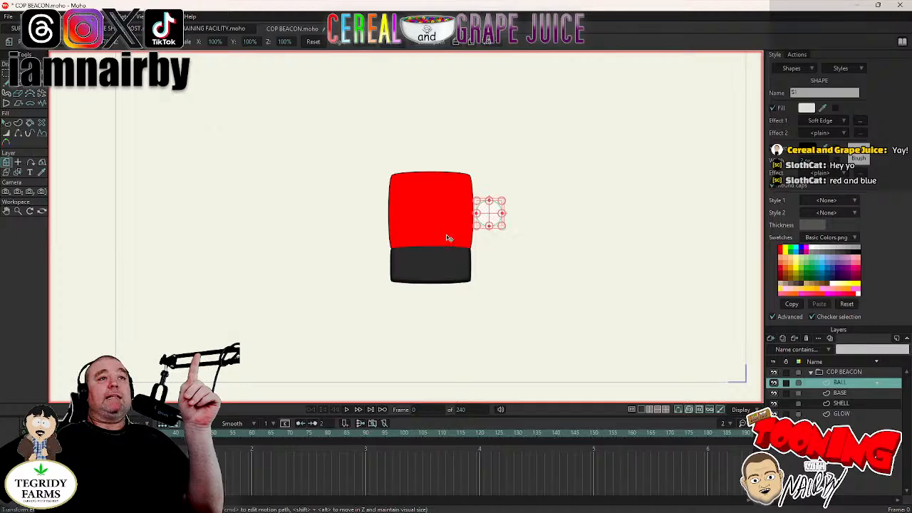
pyautogui.scroll(5, 447, 234)
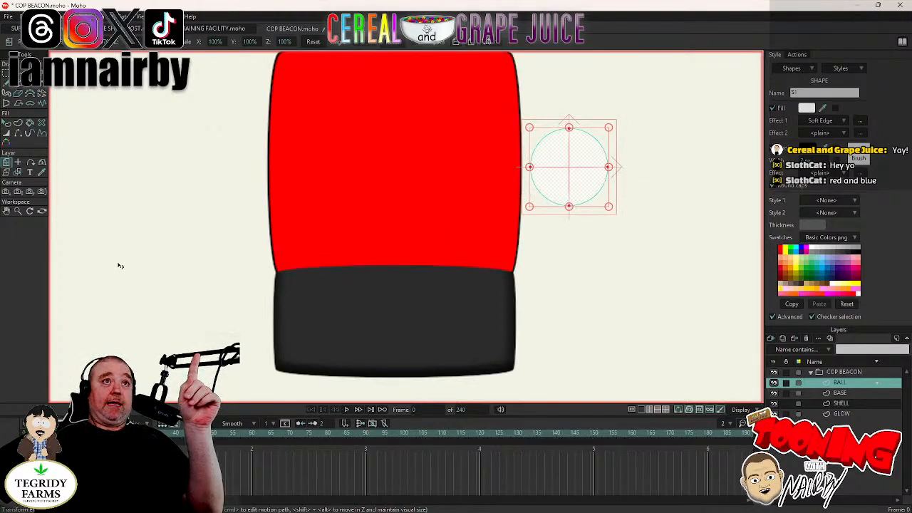
pyautogui.hotkey('ctrl', 'z')
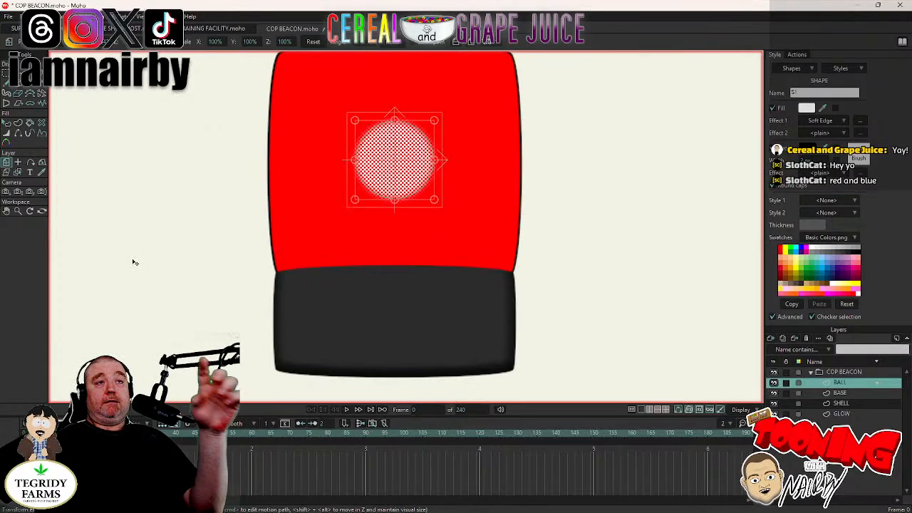
# Try the Hide all group mask on COP BEACON and recheck the layer settings of the group and BALL.
pyautogui.doubleClick(845, 370)
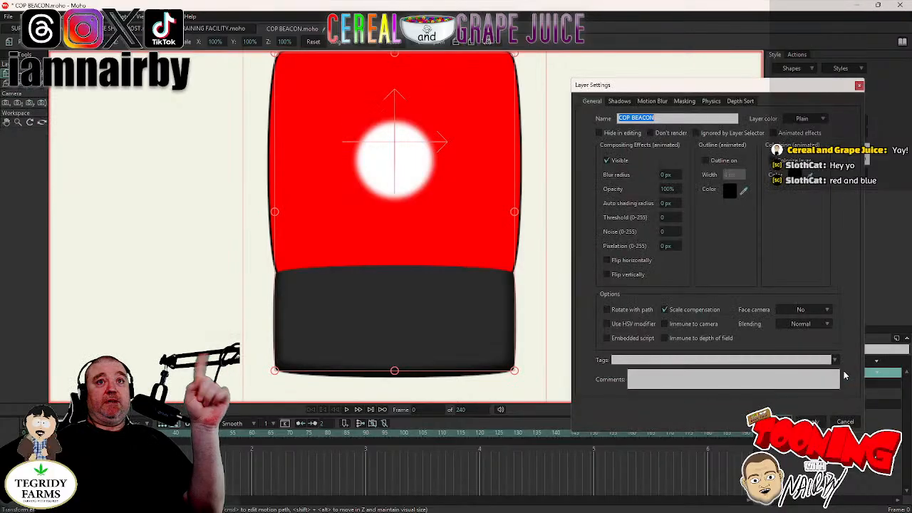
pyautogui.click(689, 103)
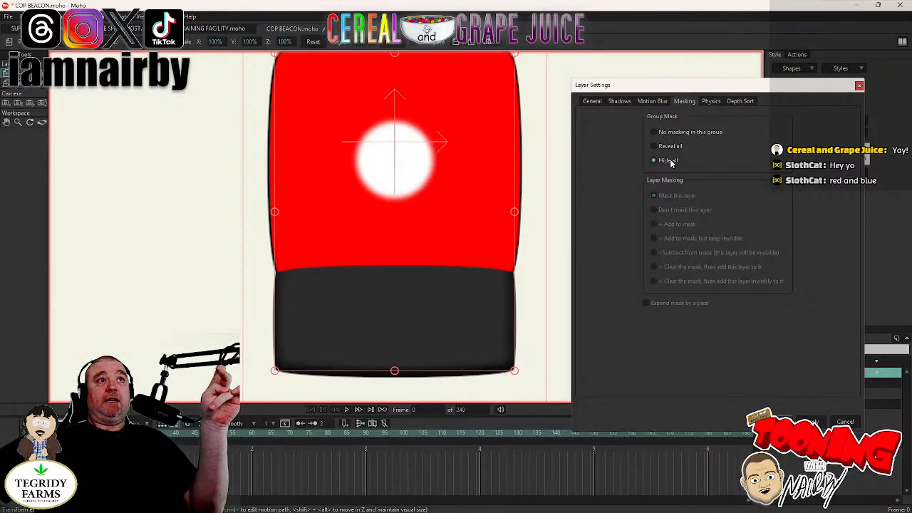
pyautogui.click(784, 421)
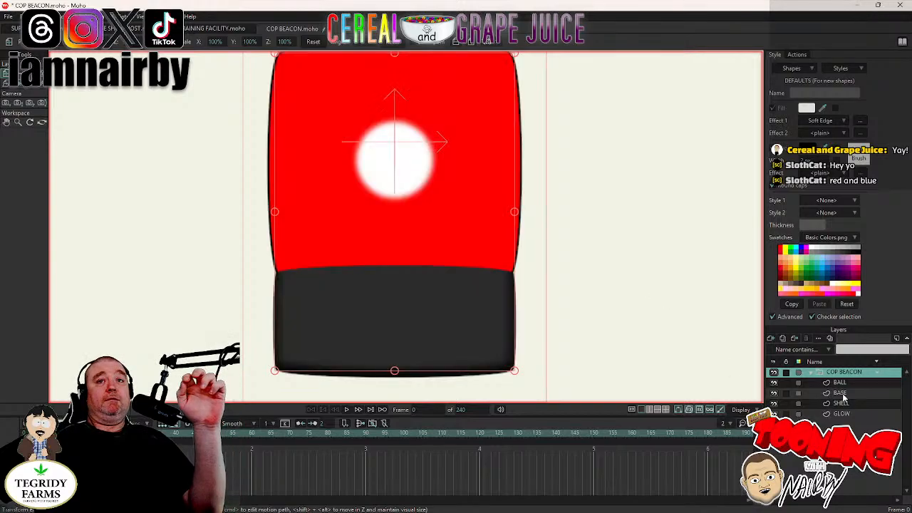
pyautogui.doubleClick(857, 372)
pyautogui.click(686, 104)
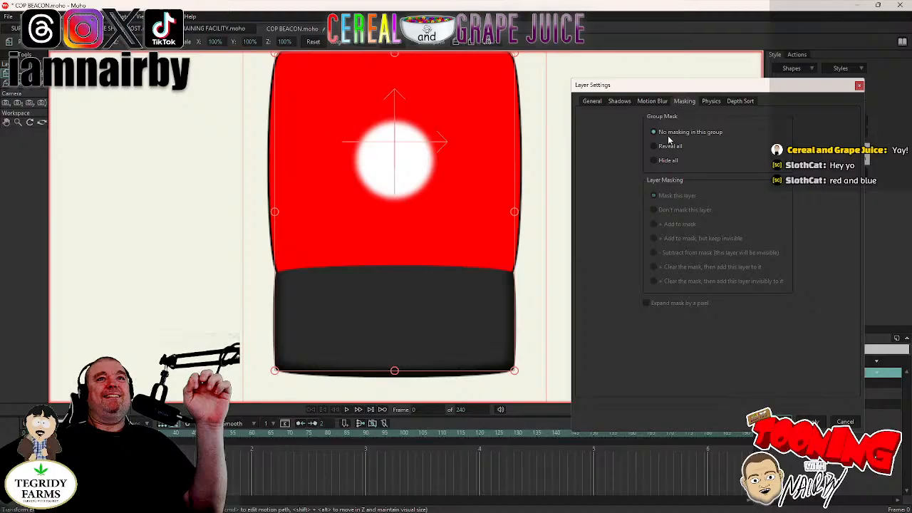
pyautogui.click(846, 421)
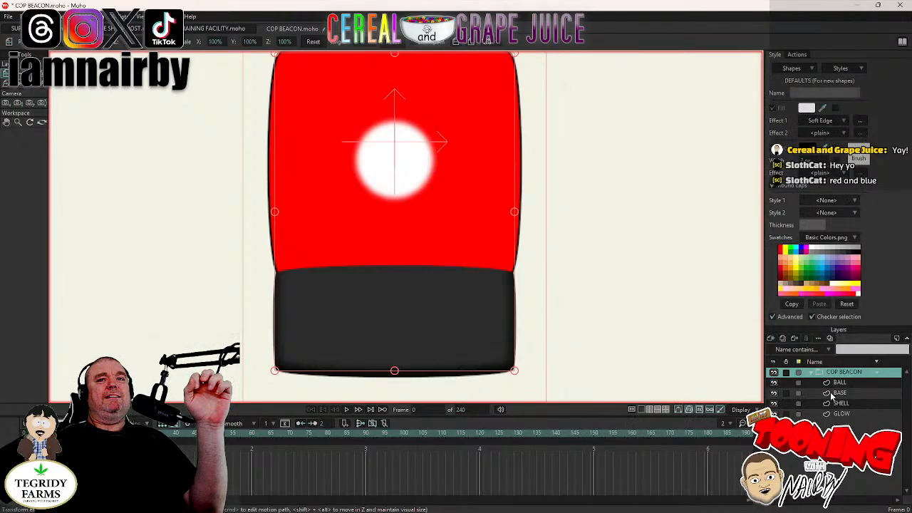
pyautogui.doubleClick(839, 384)
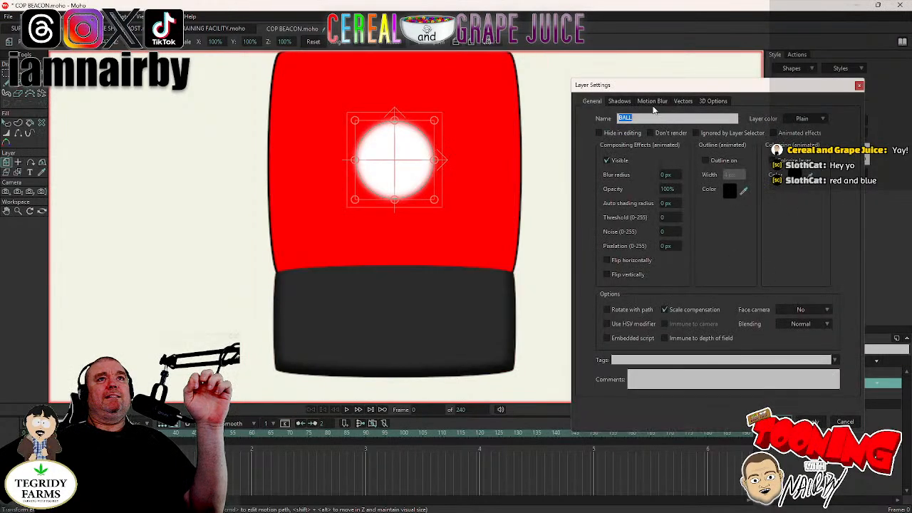
pyautogui.click(845, 421)
# Set the COP BEACON group mask to Reveal all, test it by moving the ball sideways, and undo that move.
pyautogui.doubleClick(839, 372)
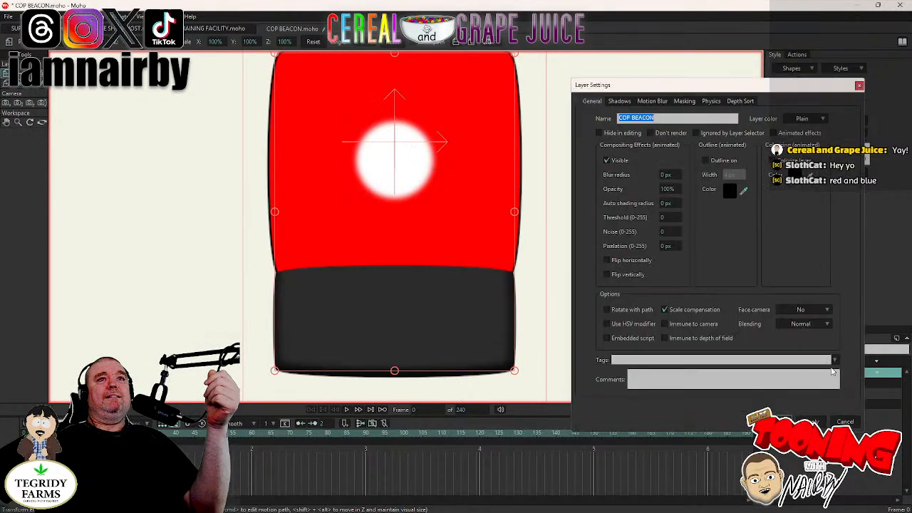
pyautogui.click(687, 101)
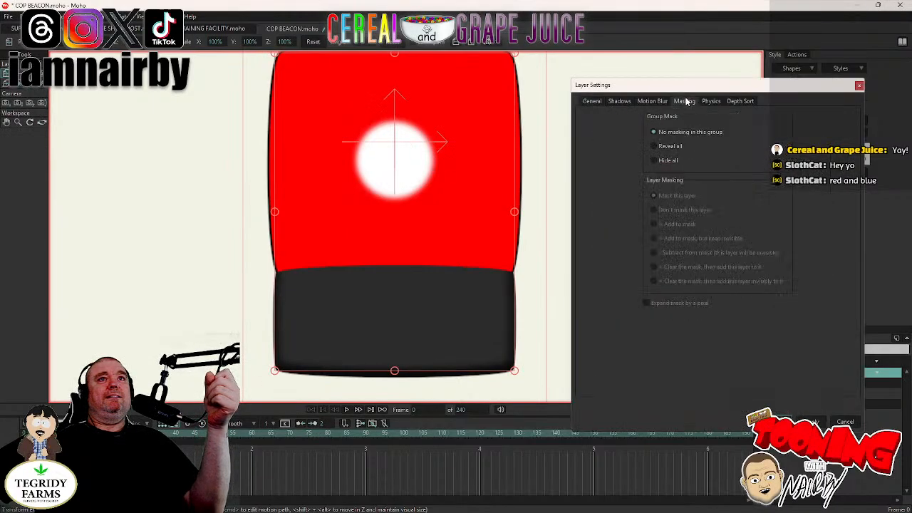
pyautogui.click(670, 146)
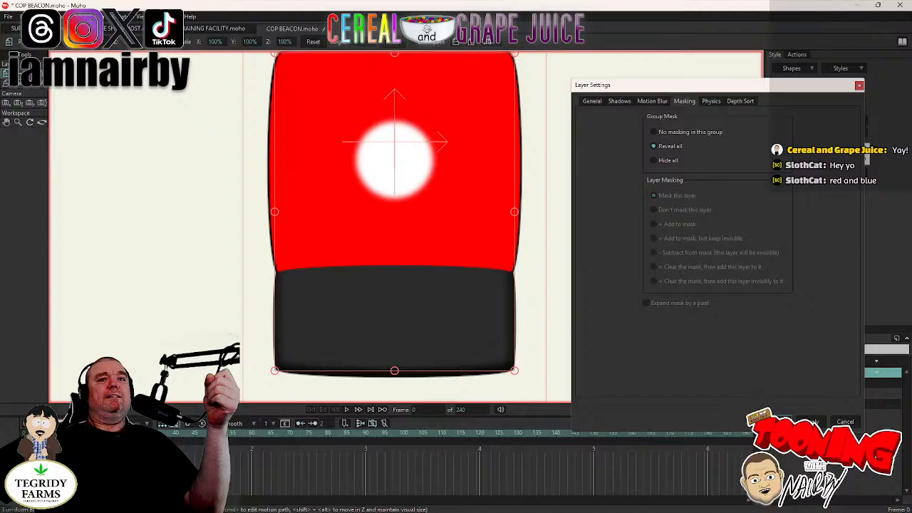
pyautogui.click(783, 421)
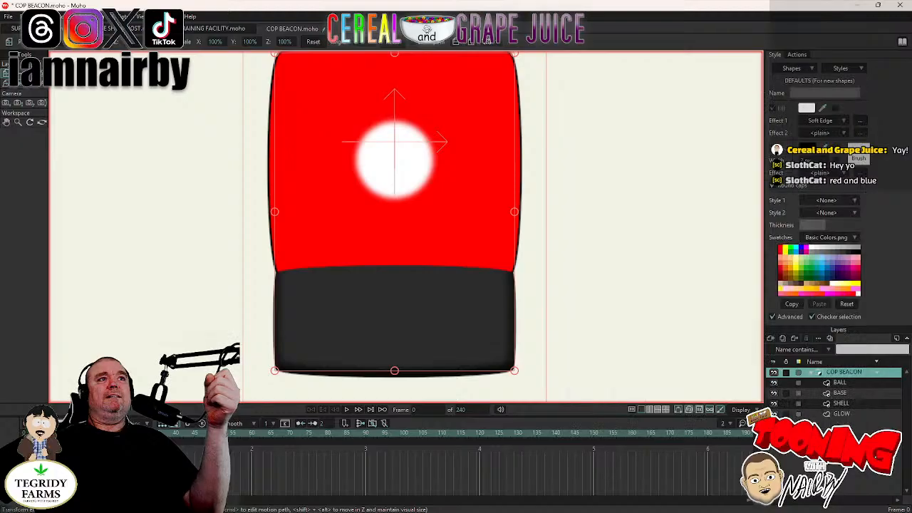
pyautogui.click(839, 383)
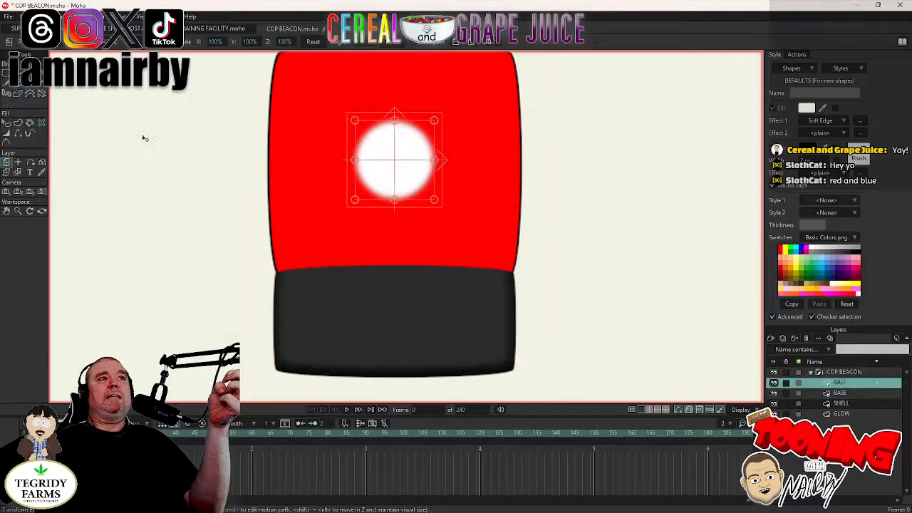
pyautogui.moveTo(144, 183); pyautogui.dragTo(277, 183)
pyautogui.hotkey('ctrl', 'z')
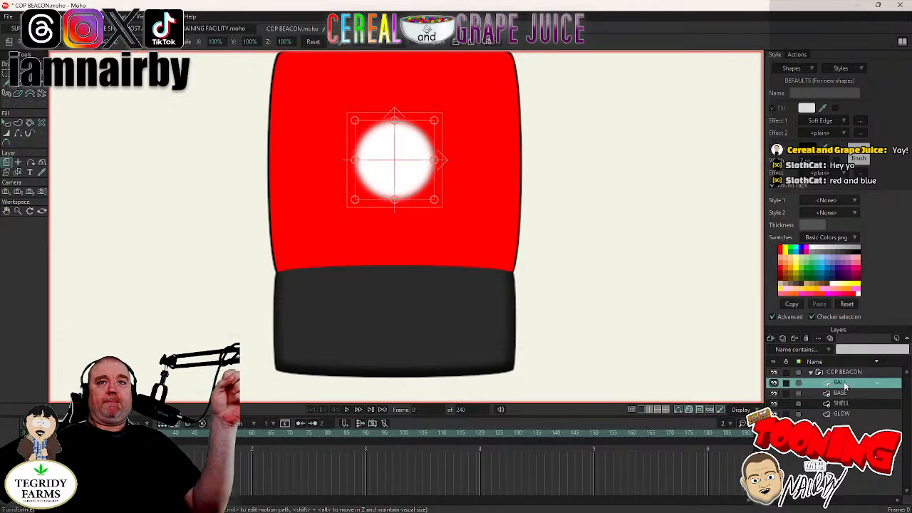
# Place the BALL layer directly below BASE and set its layer masking to + Add to mask.
pyautogui.moveTo(846, 403); pyautogui.dragTo(845, 404)
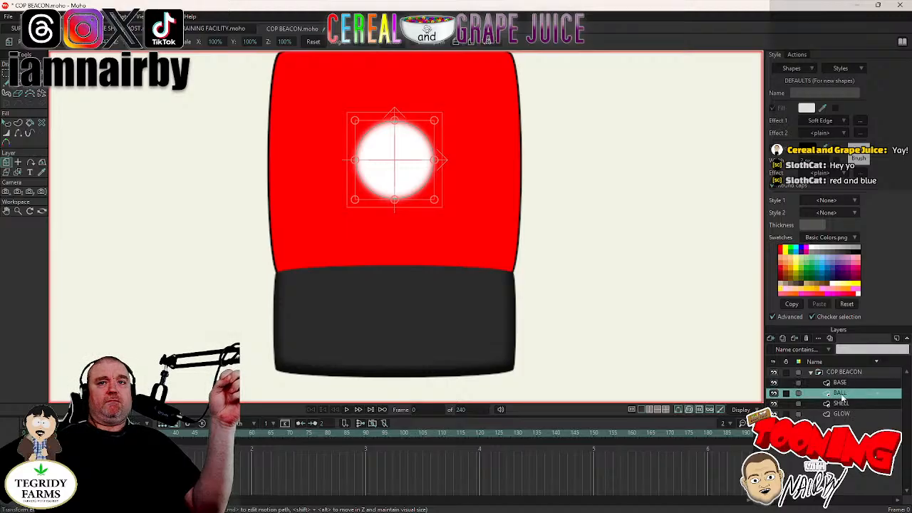
pyautogui.doubleClick(843, 395)
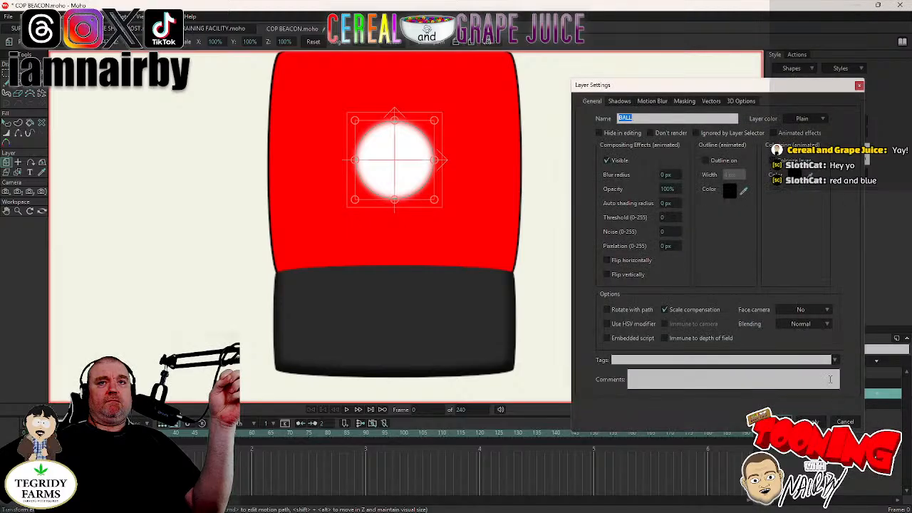
pyautogui.click(684, 100)
pyautogui.click(655, 161)
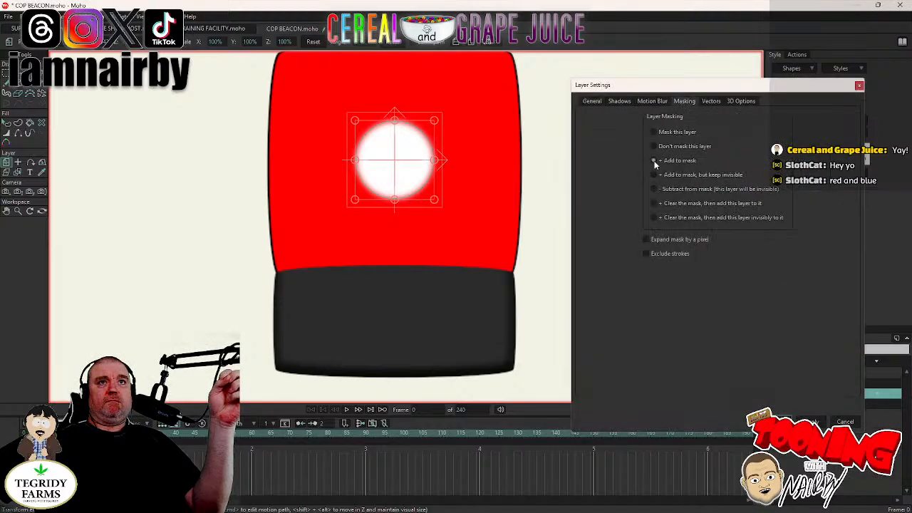
pyautogui.click(811, 421)
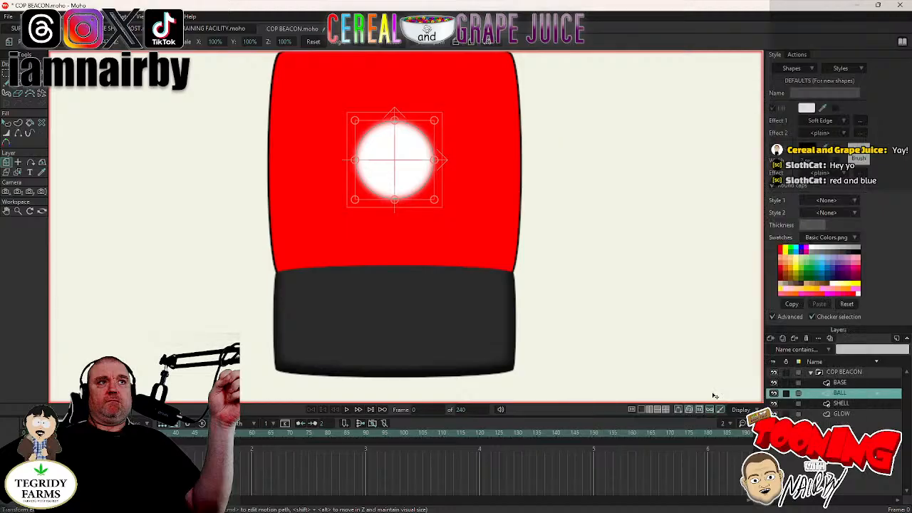
# Test the masking by moving the ball across the shell's edge, undo the move, and put the Moho manual window aside.
pyautogui.moveTo(166, 204); pyautogui.dragTo(323, 203)
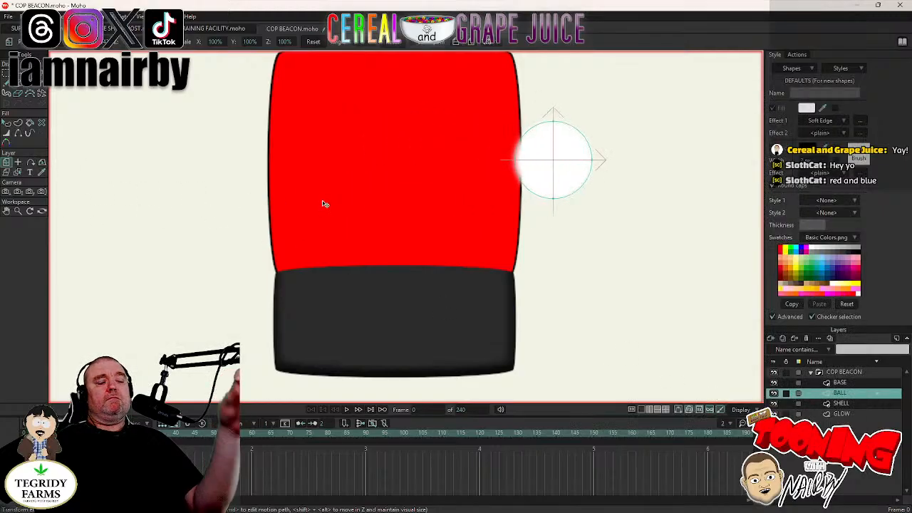
pyautogui.hotkey('ctrl', 'z')
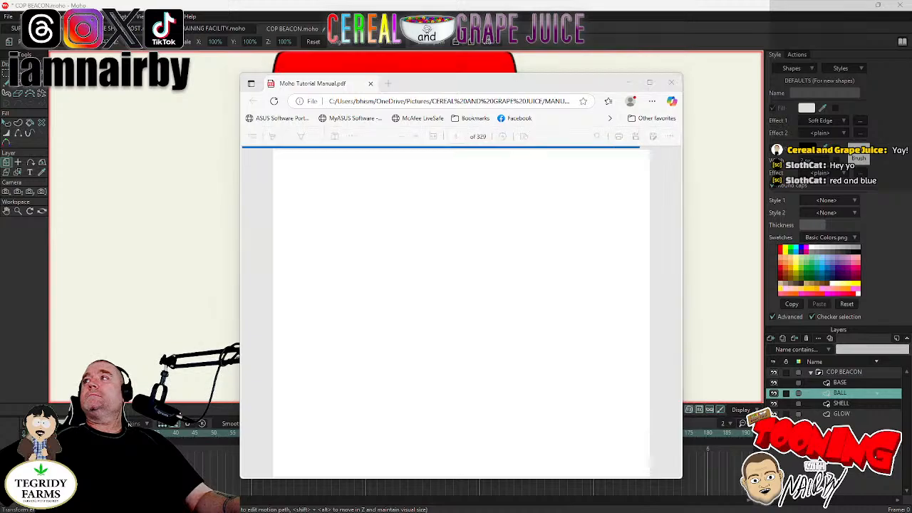
pyautogui.moveTo(506, 83); pyautogui.dragTo(911, 79)
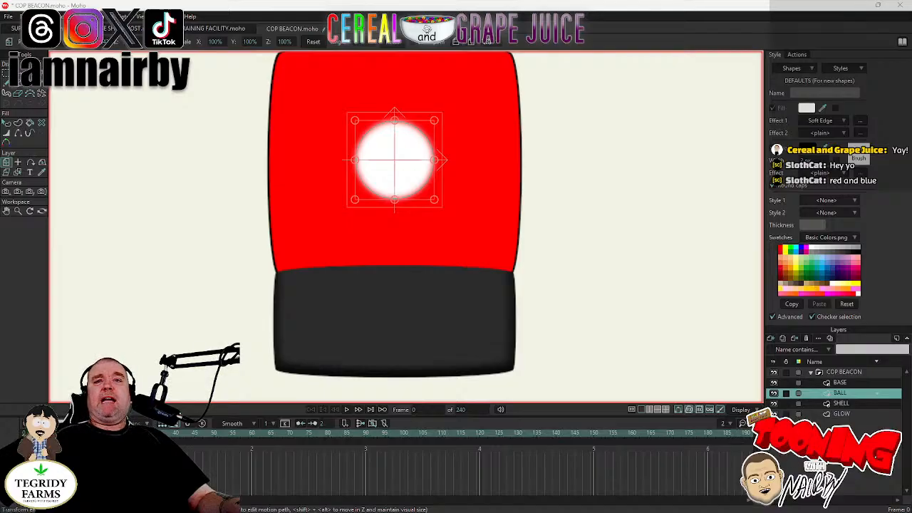
# Set the group mask of COP BEACON to Hide all.
pyautogui.doubleClick(844, 372)
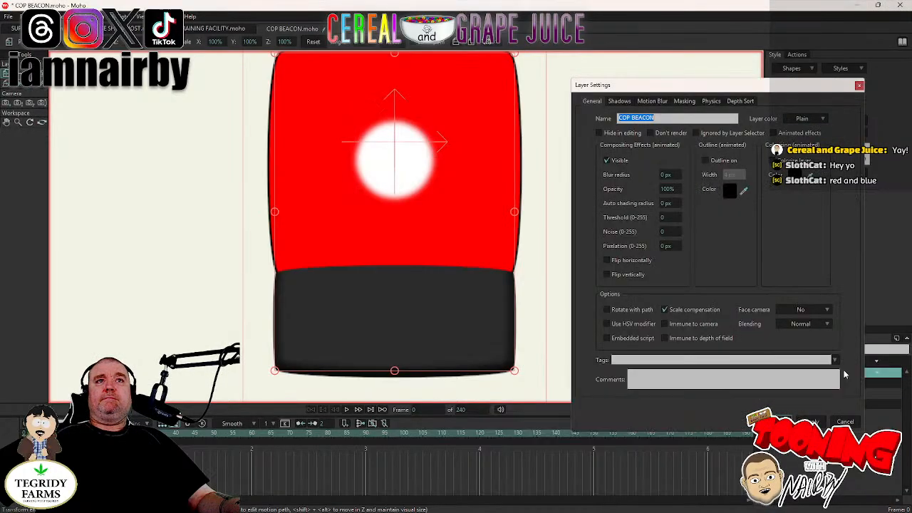
pyautogui.click(684, 101)
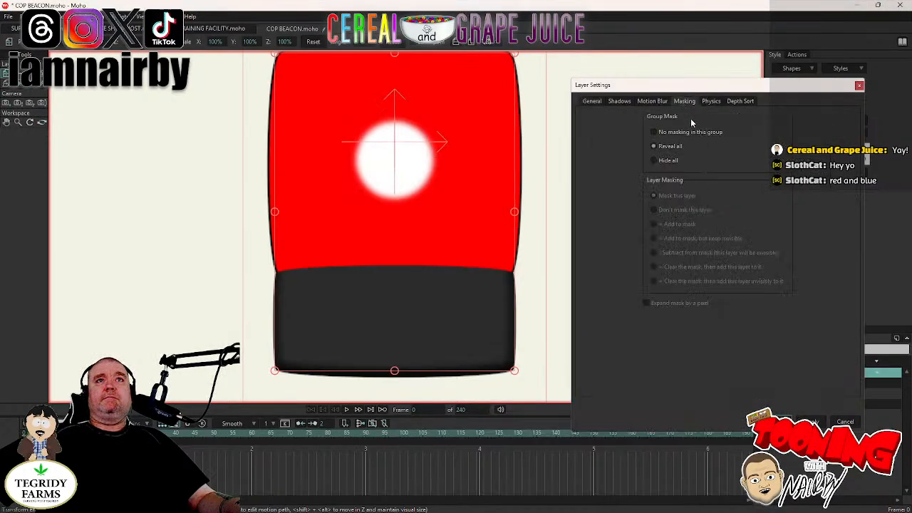
pyautogui.click(671, 162)
pyautogui.click(784, 421)
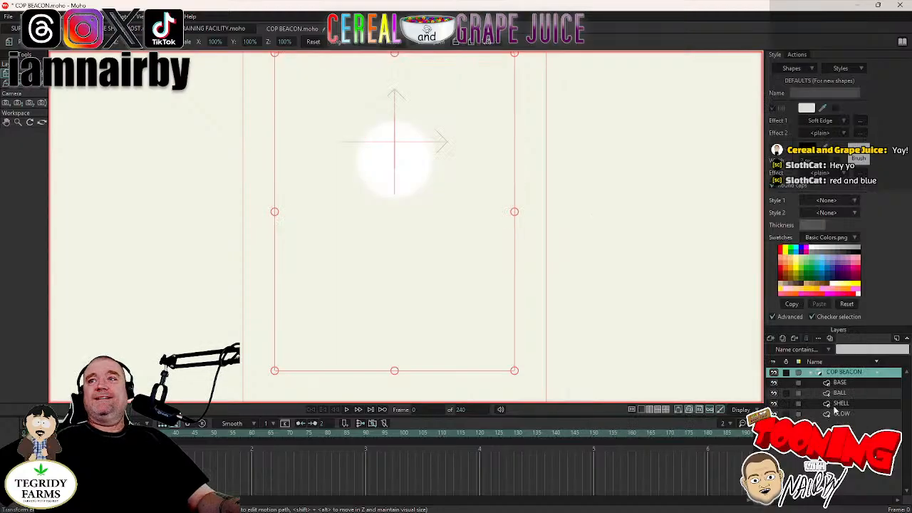
# Move the BASE, BALL, SHELL and GLOW layers out of the COP BEACON group and delete the empty group.
pyautogui.click(842, 384)
pyautogui.keyDown('shift'); pyautogui.click(842, 414); pyautogui.keyUp('shift')
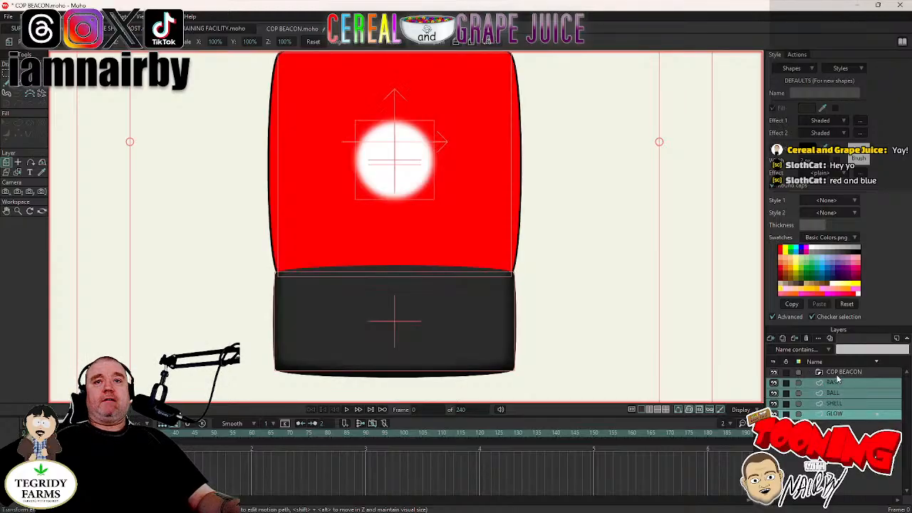
pyautogui.click(840, 372)
pyautogui.click(806, 338)
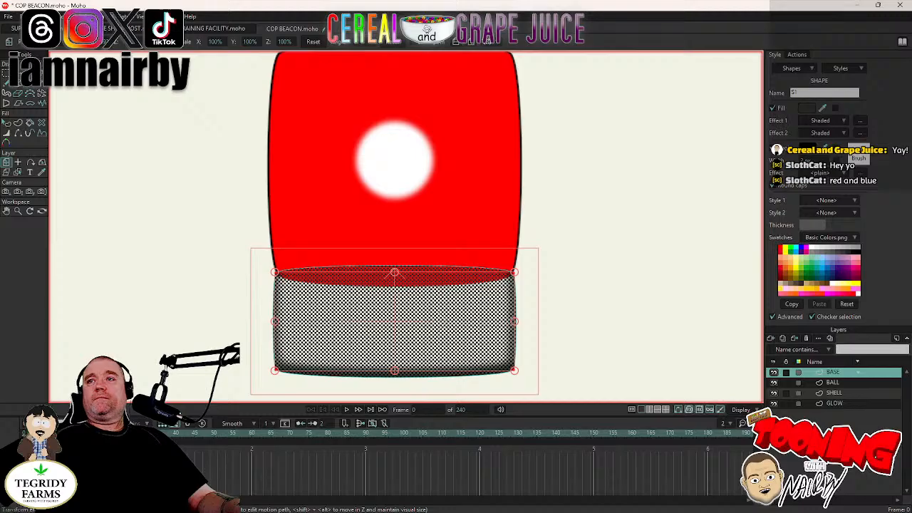
# Add a new group layer above the beacon layers and name it BEACON.
pyautogui.click(770, 339)
pyautogui.click(794, 371)
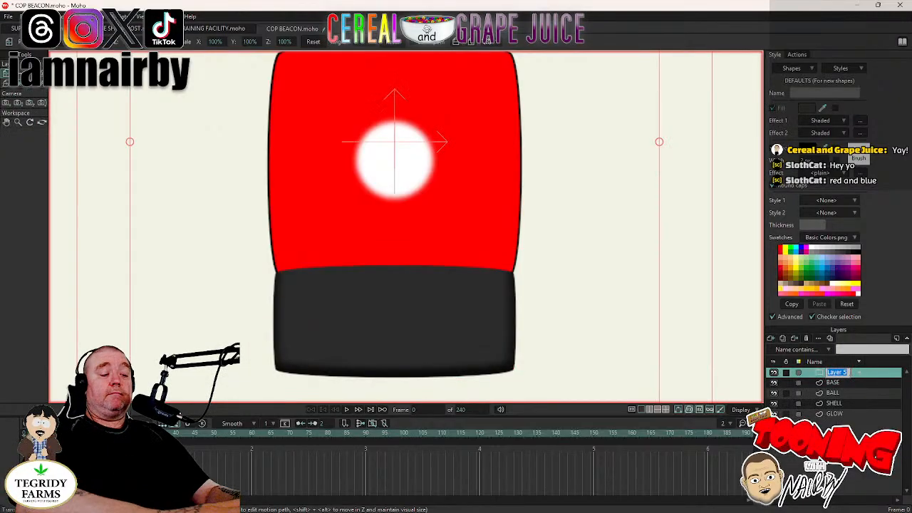
pyautogui.write('BEACON')
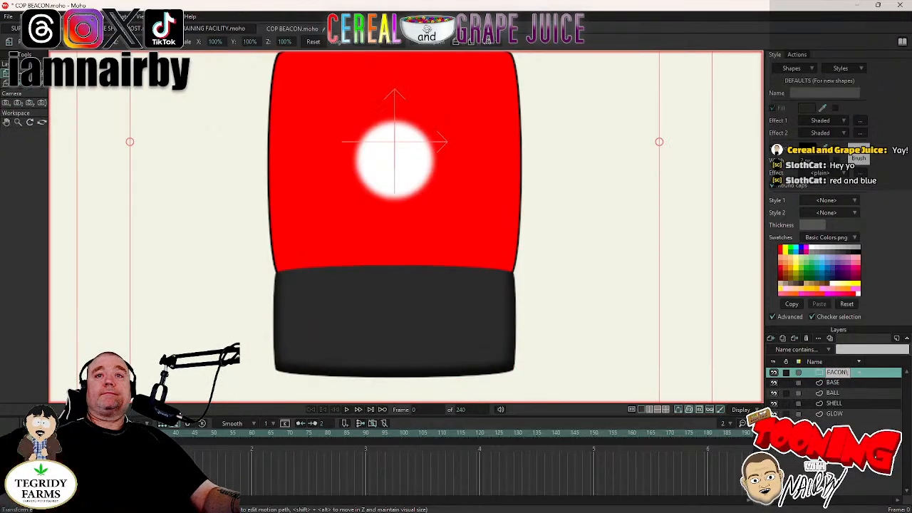
pyautogui.press('Return')
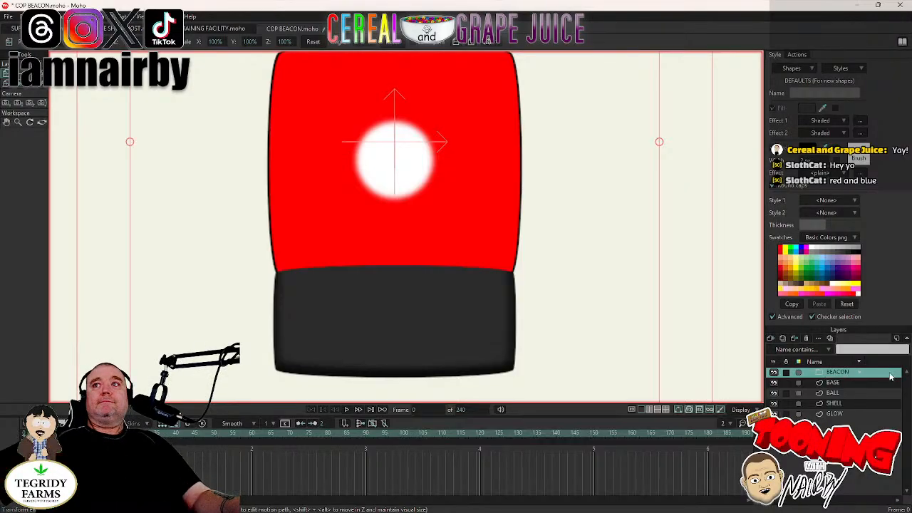
# Move the BASE, BALL, SHELL and GLOW layers into the BEACON group and set its group mask to Hide all.
pyautogui.click(828, 385)
pyautogui.click(840, 372)
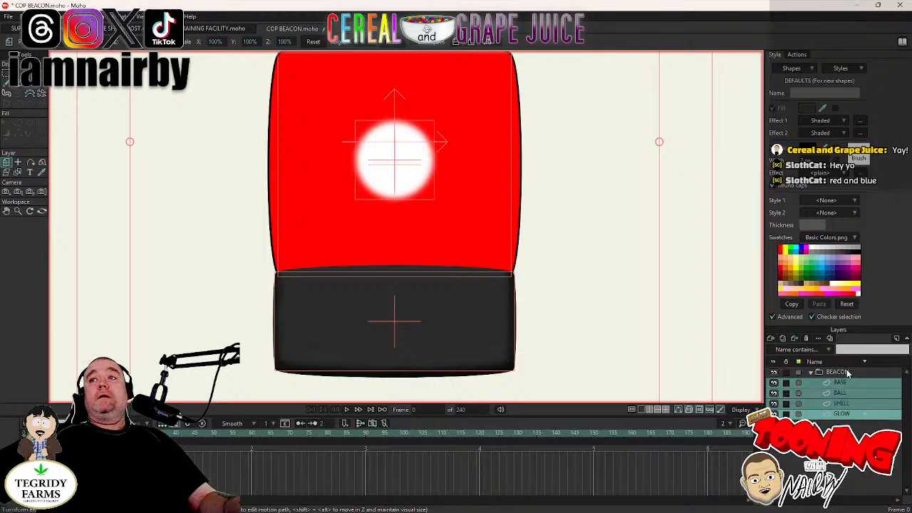
pyautogui.doubleClick(847, 372)
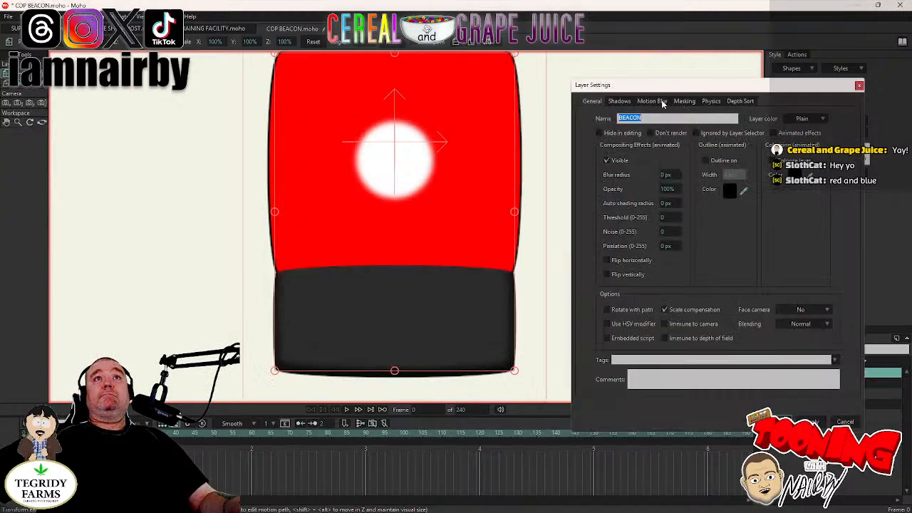
pyautogui.click(683, 101)
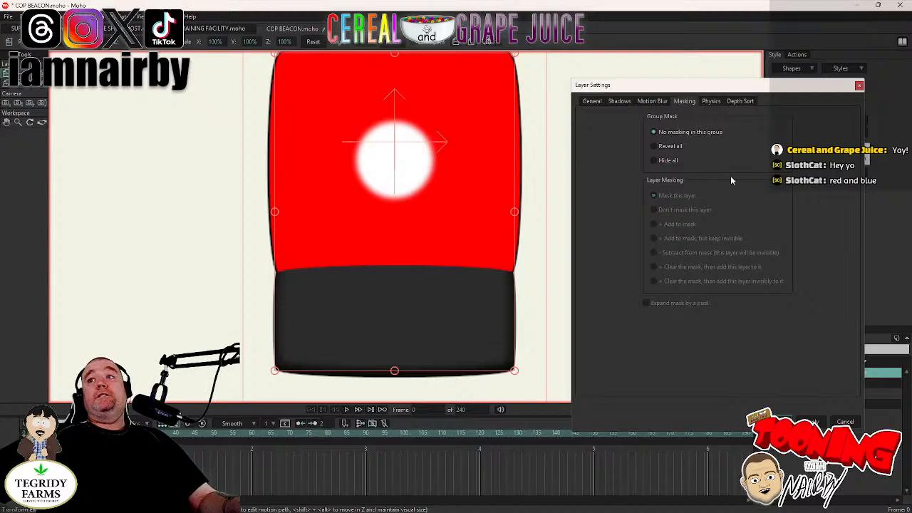
pyautogui.click(665, 161)
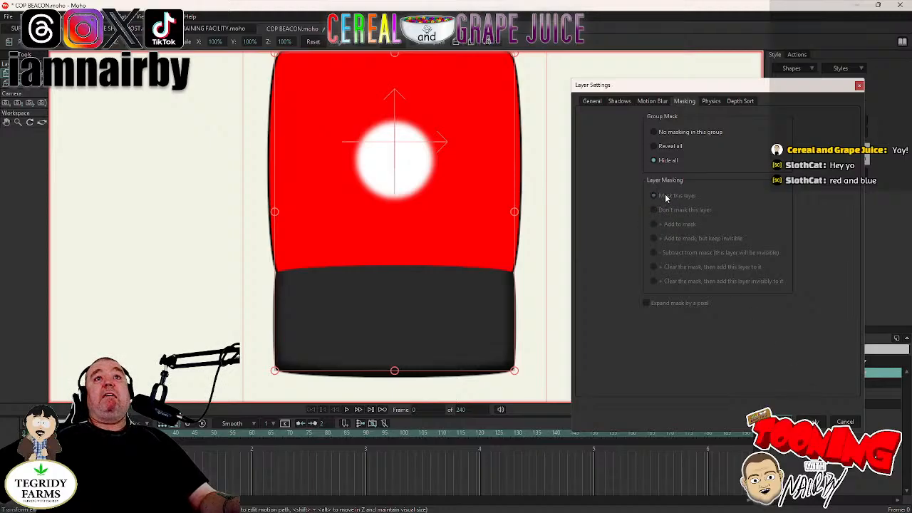
pyautogui.click(783, 421)
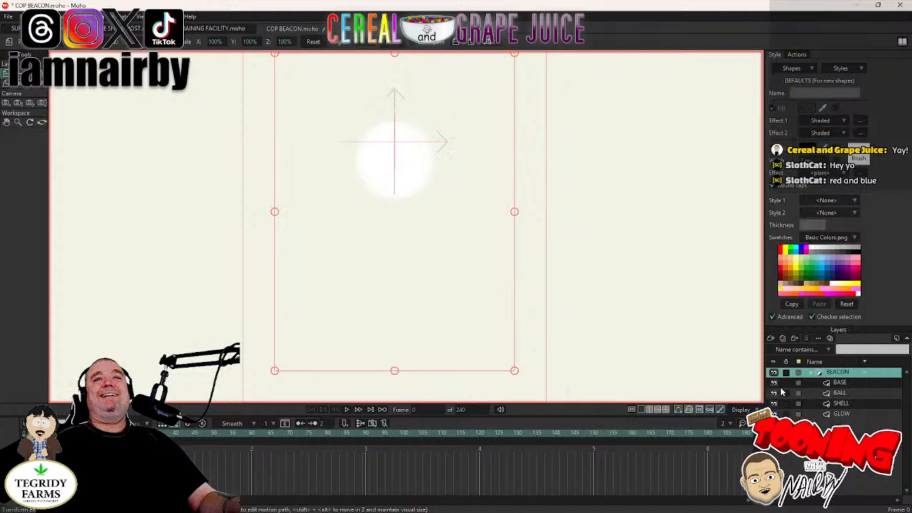
# Set the BASE layer's masking to Don't mask this layer.
pyautogui.doubleClick(837, 385)
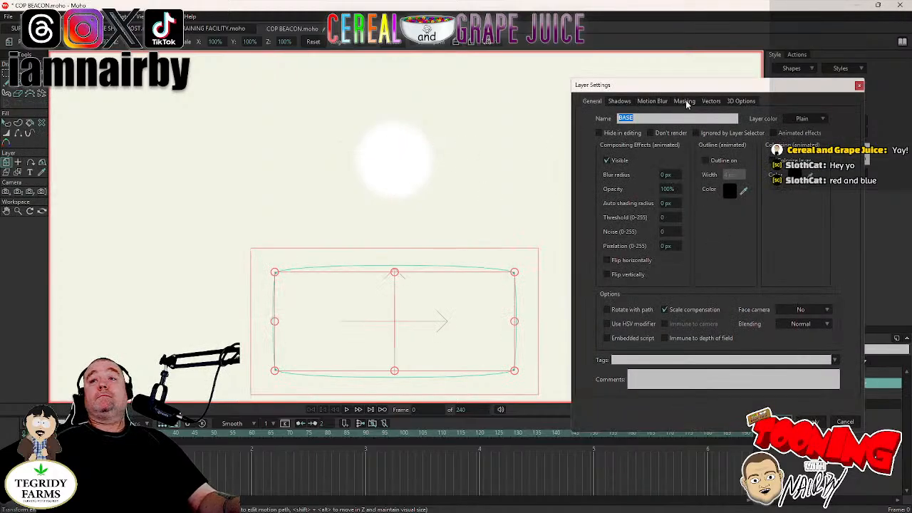
pyautogui.click(686, 101)
pyautogui.click(683, 147)
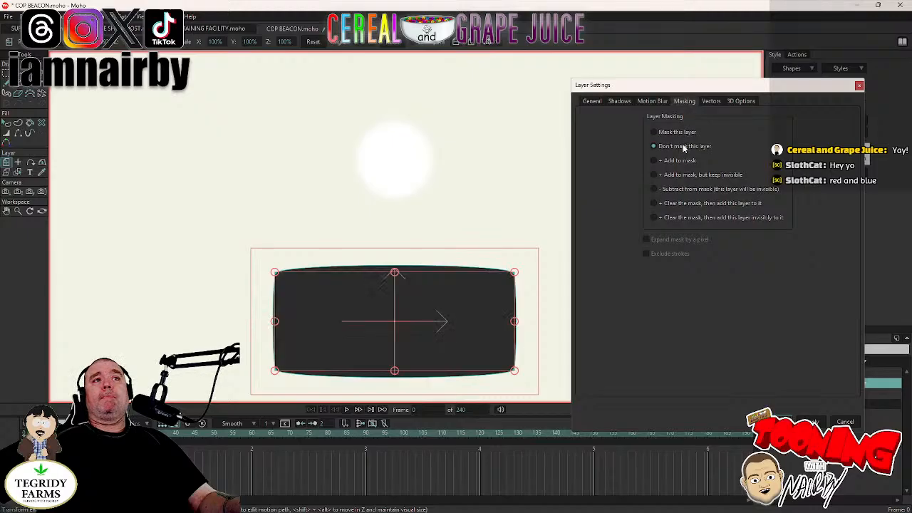
pyautogui.click(784, 422)
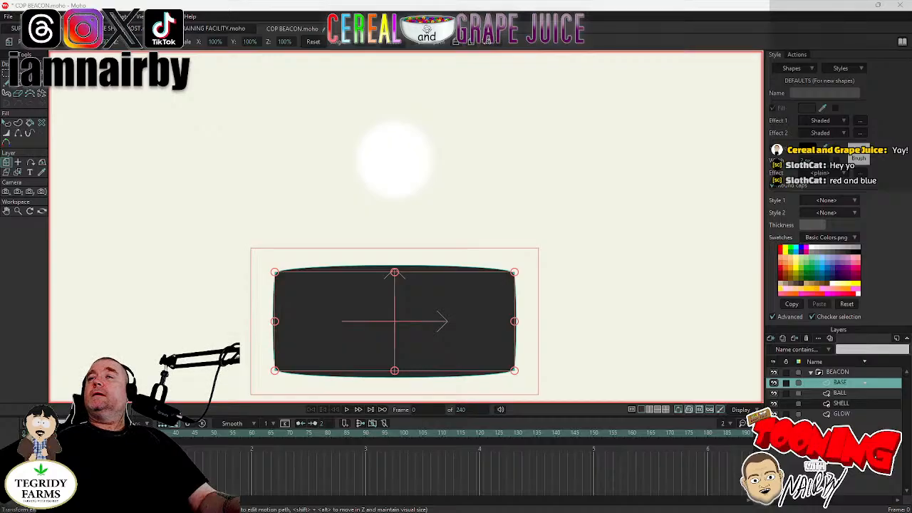
# Set the SHELL layer's masking to + Add to mask.
pyautogui.doubleClick(839, 406)
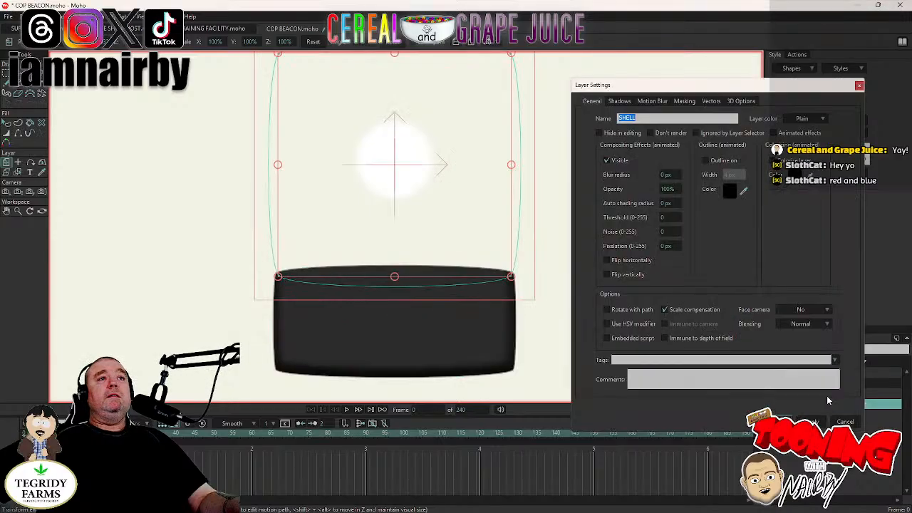
pyautogui.click(687, 100)
pyautogui.click(683, 161)
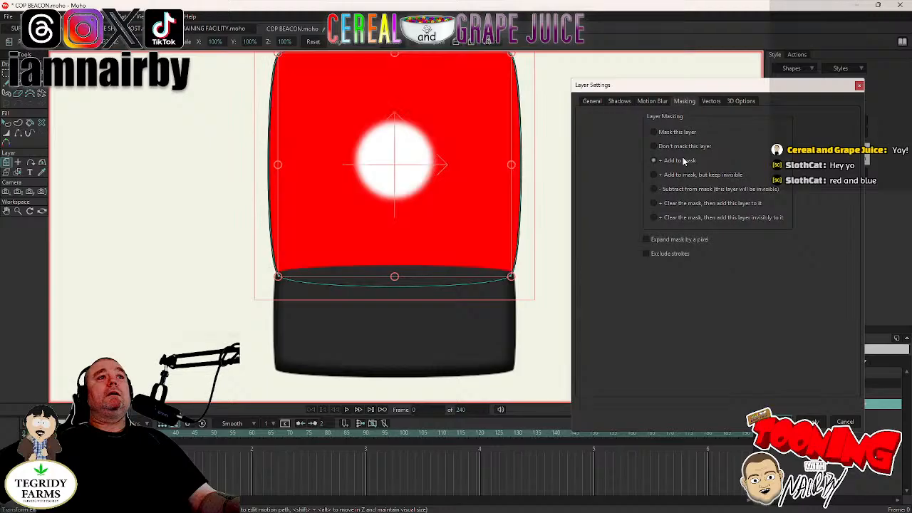
pyautogui.click(782, 421)
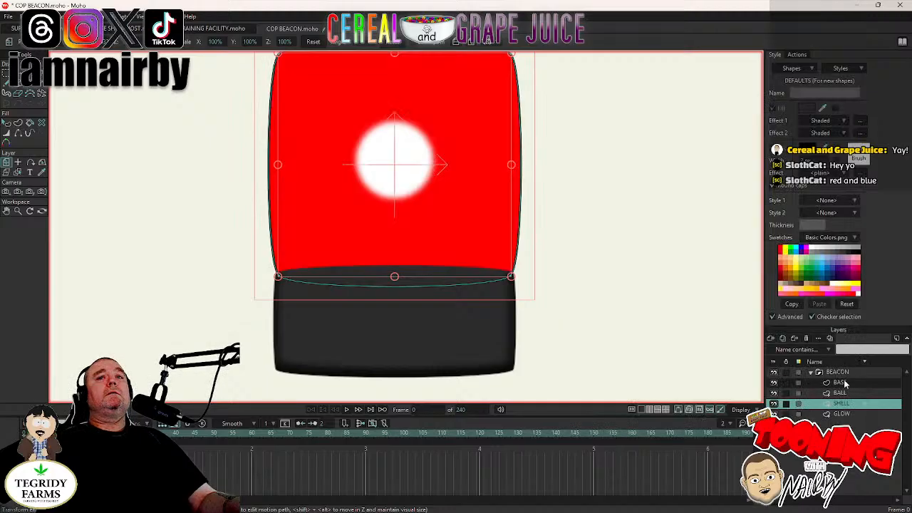
# Test the masking by moving the BALL layer towards the shell's edge, and undo the move.
pyautogui.click(844, 394)
pyautogui.moveTo(153, 197); pyautogui.dragTo(221, 200)
pyautogui.hotkey('ctrl', 'z')
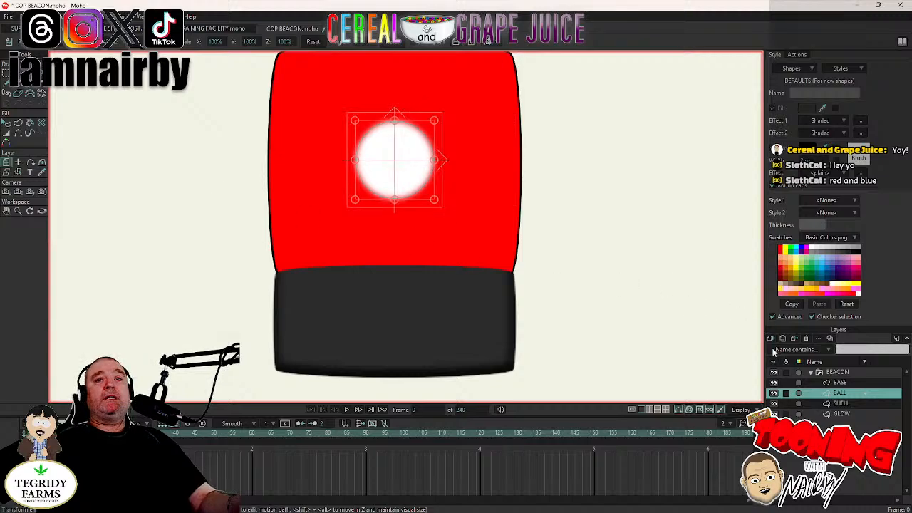
# Try Don't mask this layer on the SHELL layer, test it by moving the ball, and undo the move.
pyautogui.doubleClick(840, 405)
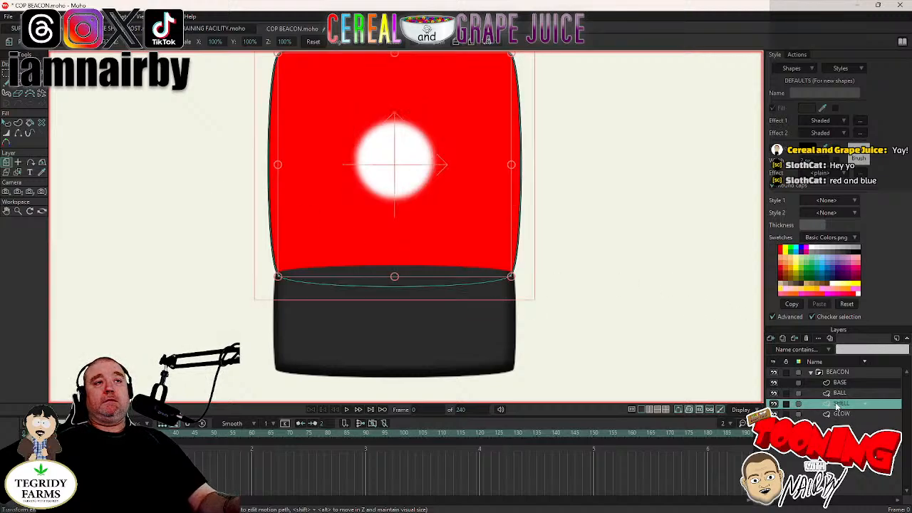
pyautogui.click(685, 101)
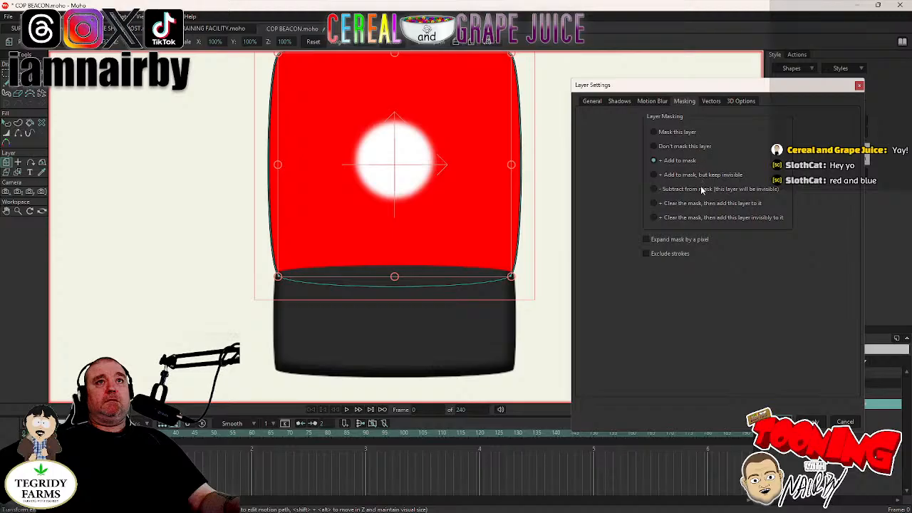
pyautogui.click(670, 150)
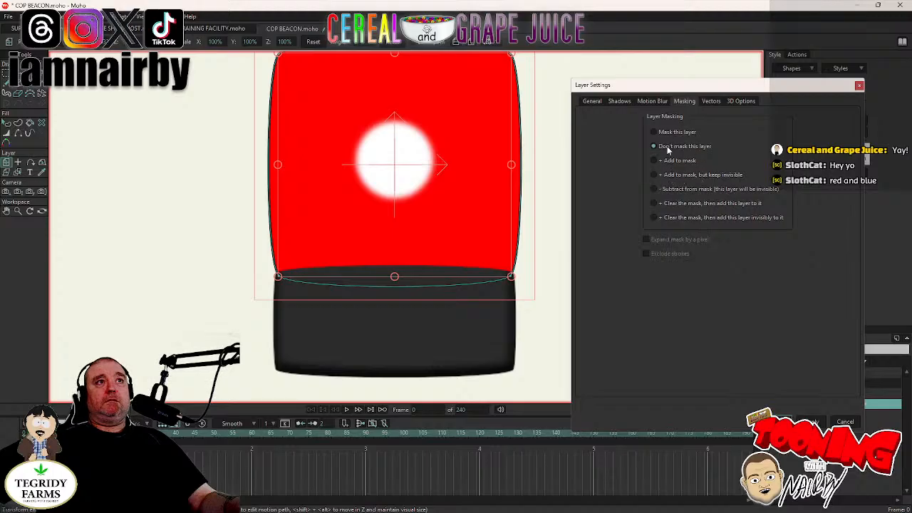
pyautogui.click(784, 421)
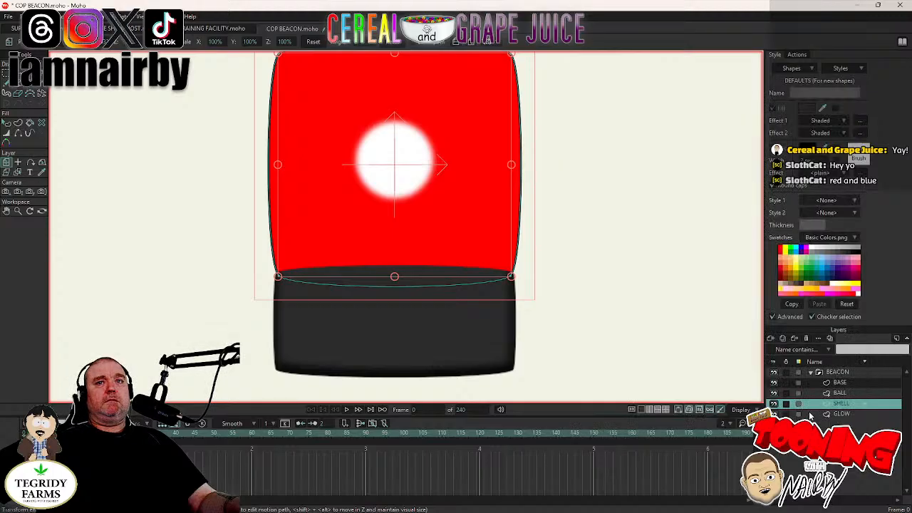
pyautogui.click(839, 393)
pyautogui.moveTo(112, 174); pyautogui.dragTo(207, 175)
pyautogui.hotkey('ctrl', 'z')
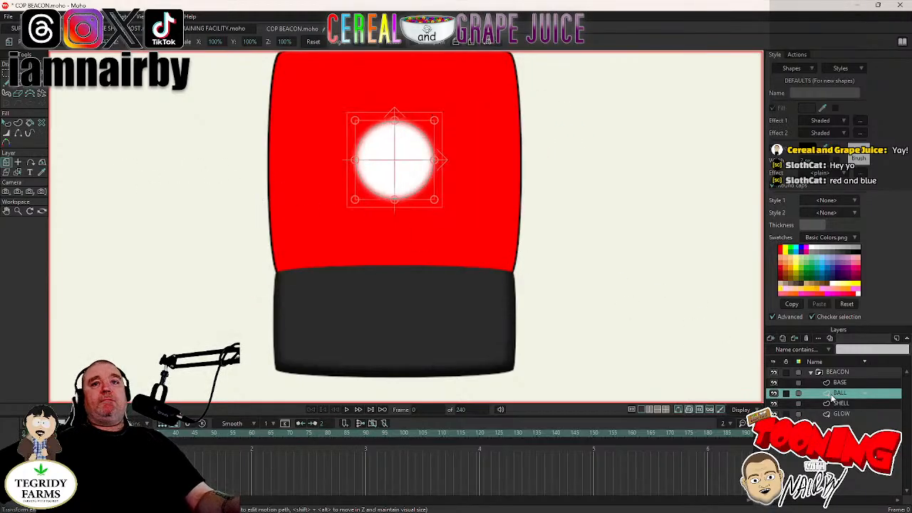
# Move the SHELL layer above BALL in the layer order and set its masking to + Add to mask.
pyautogui.moveTo(841, 403); pyautogui.dragTo(844, 390)
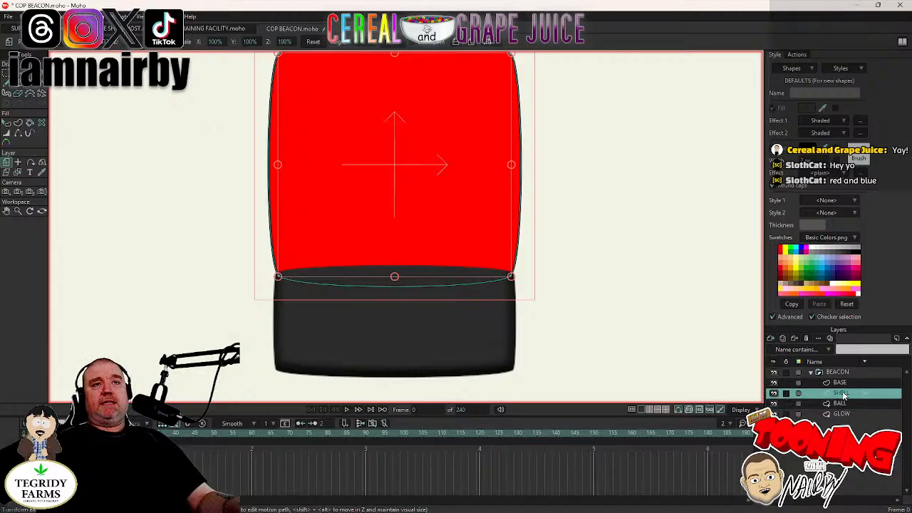
pyautogui.doubleClick(842, 393)
pyautogui.click(684, 101)
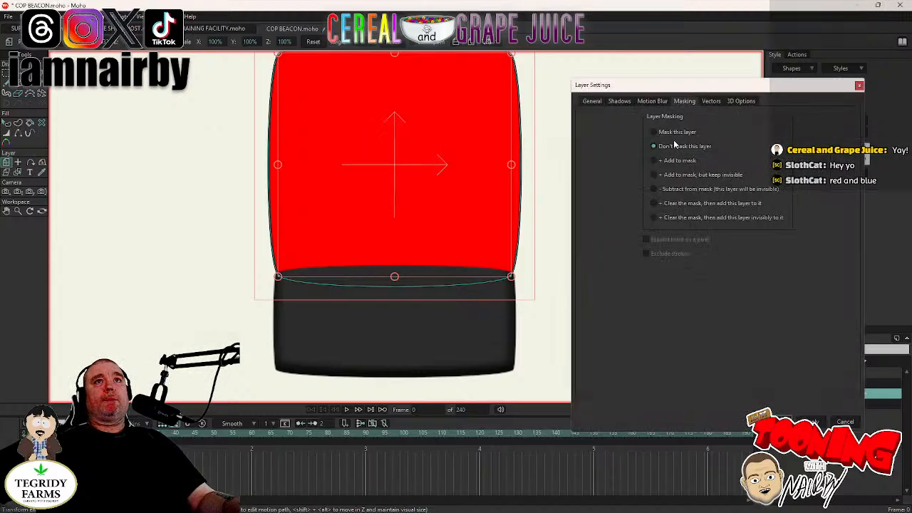
pyautogui.click(675, 132)
pyautogui.click(678, 160)
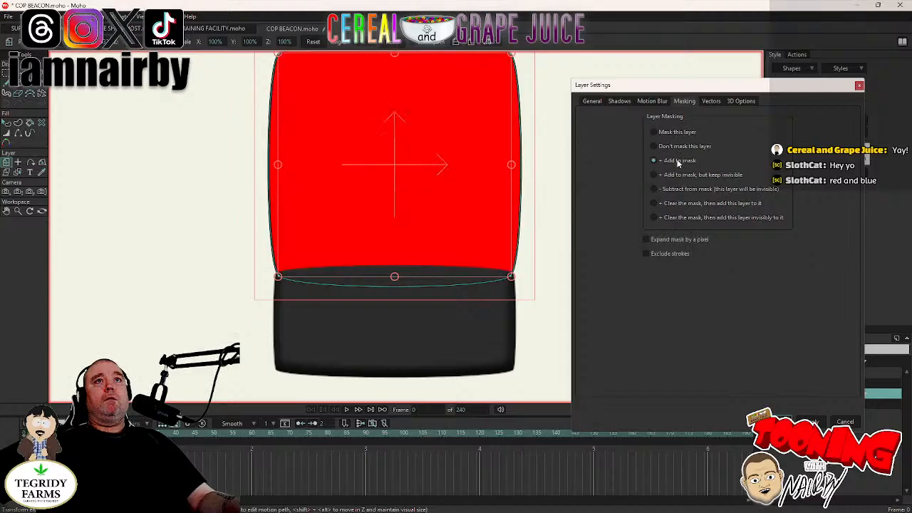
pyautogui.click(784, 420)
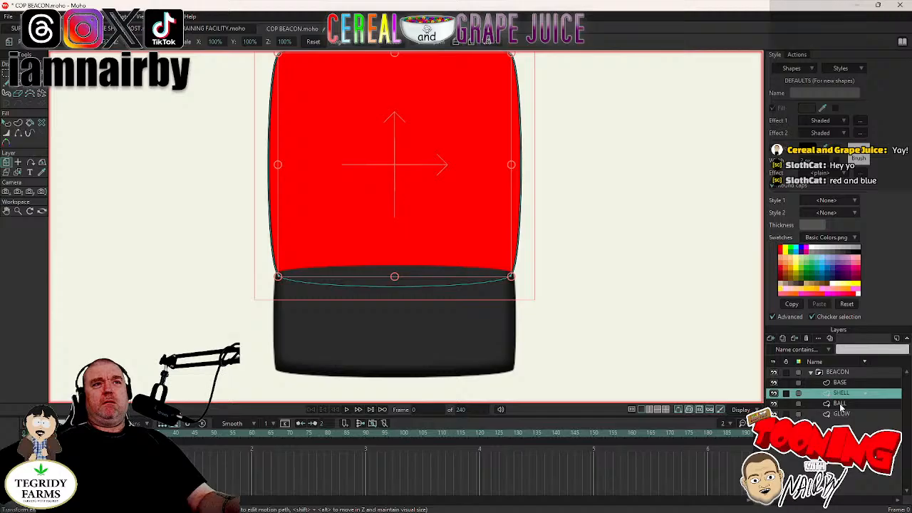
# Try Mask this layer on the BALL layer and set its masking back to + Add to mask.
pyautogui.doubleClick(840, 403)
pyautogui.click(684, 101)
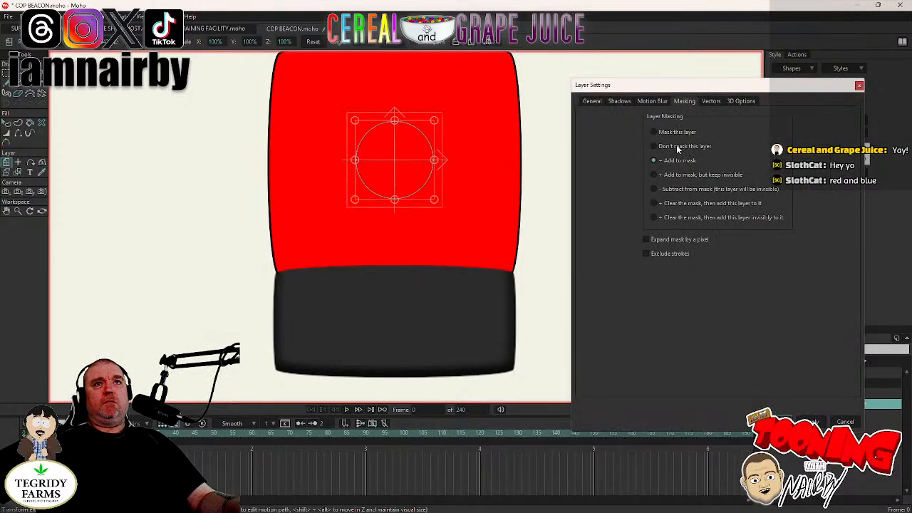
pyautogui.click(678, 147)
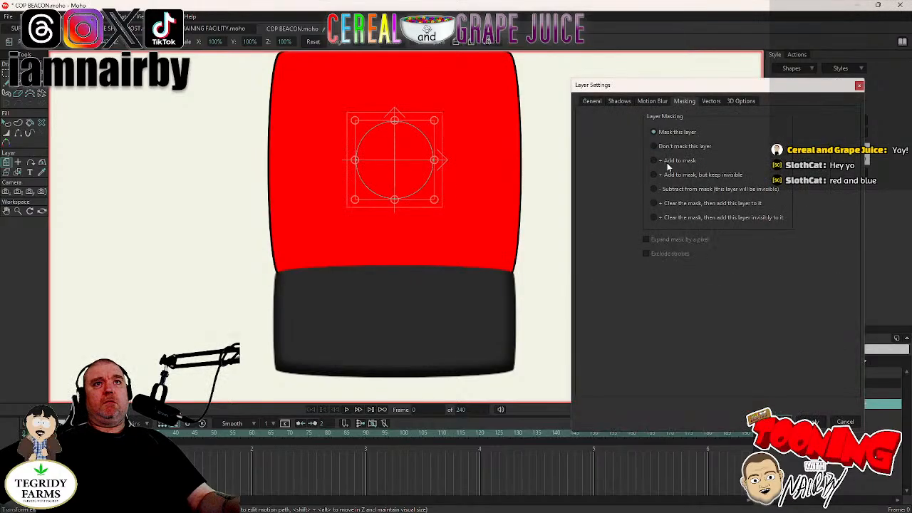
pyautogui.click(671, 162)
pyautogui.click(784, 421)
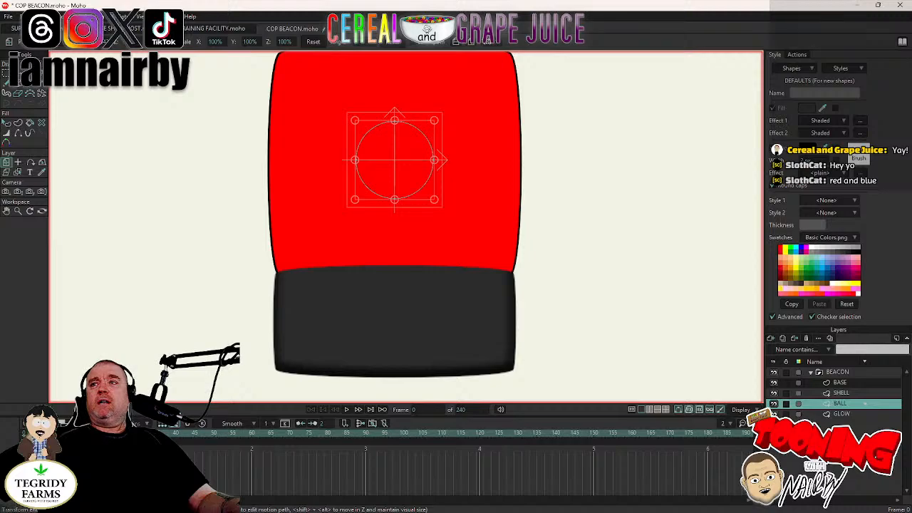
# Move the SHELL layer back below BALL in the layer order and check the masking options of both layers.
pyautogui.click(844, 394)
pyautogui.moveTo(844, 412); pyautogui.dragTo(845, 410)
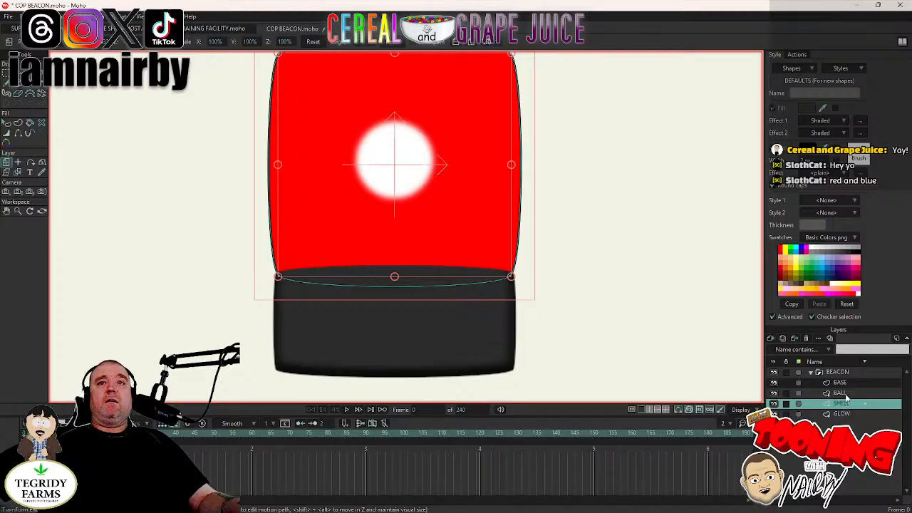
pyautogui.doubleClick(847, 393)
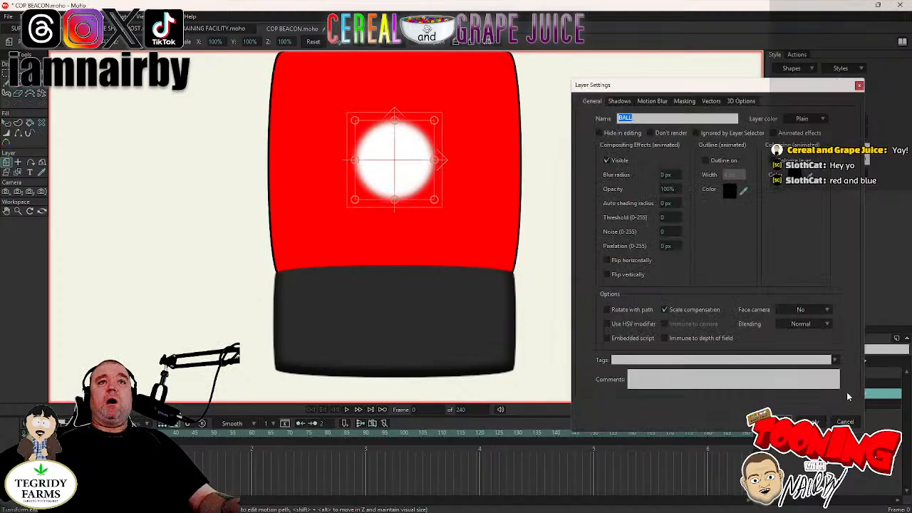
pyautogui.click(686, 102)
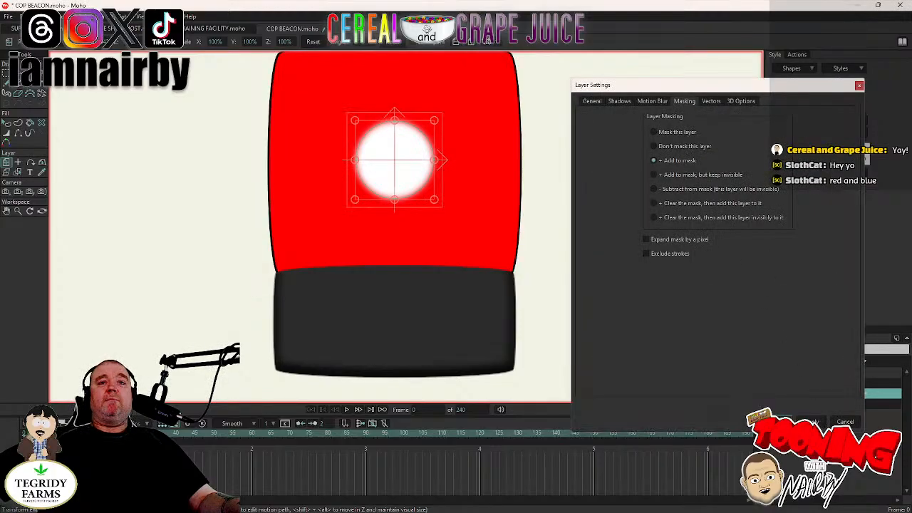
pyautogui.press('Return')
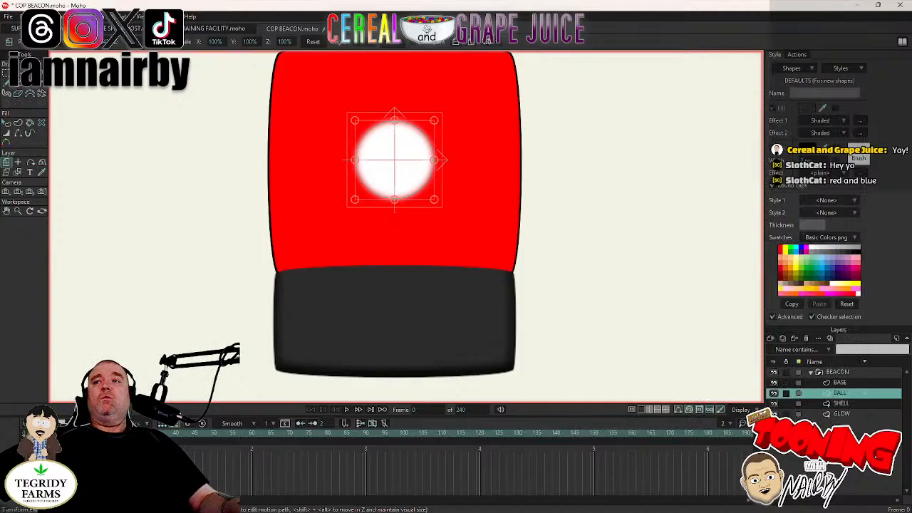
pyautogui.click(844, 405)
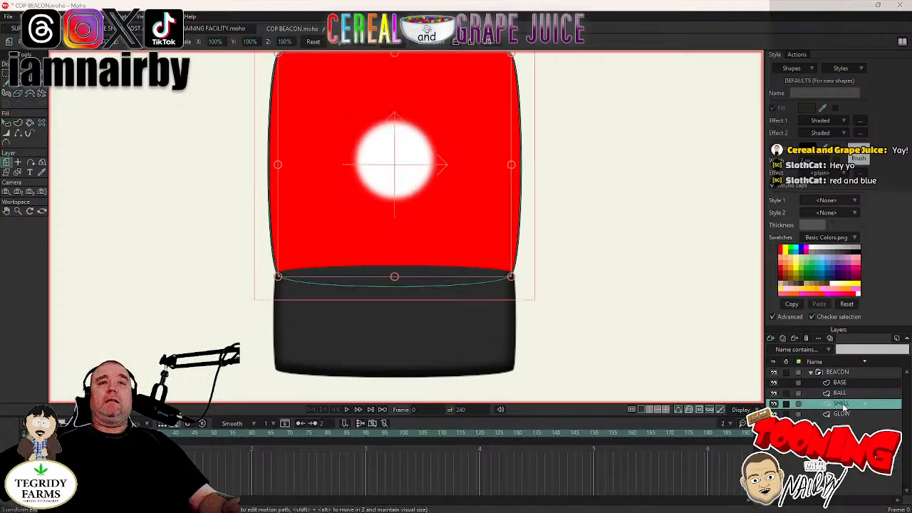
pyautogui.doubleClick(844, 404)
pyautogui.click(690, 100)
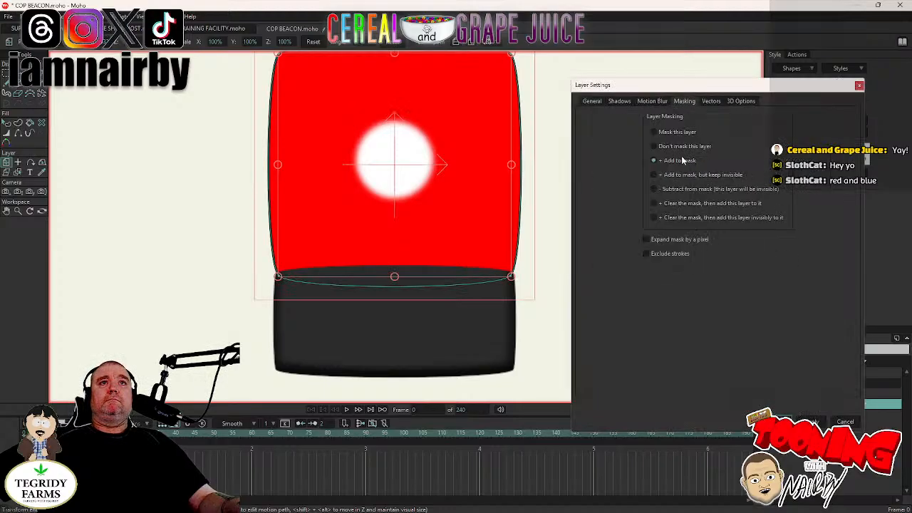
pyautogui.click(784, 421)
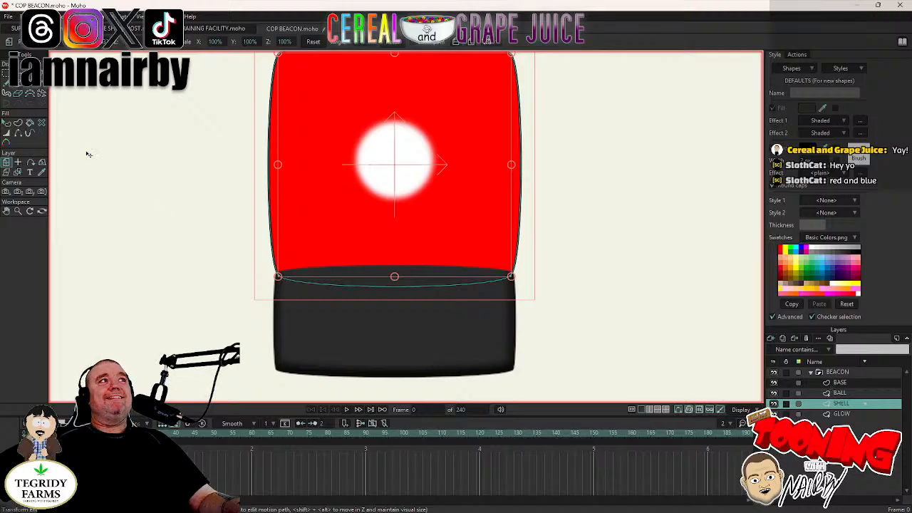
# Check that the ball is clipped by the shell by moving it far across the beacon, and undo the move.
pyautogui.click(375, 177)
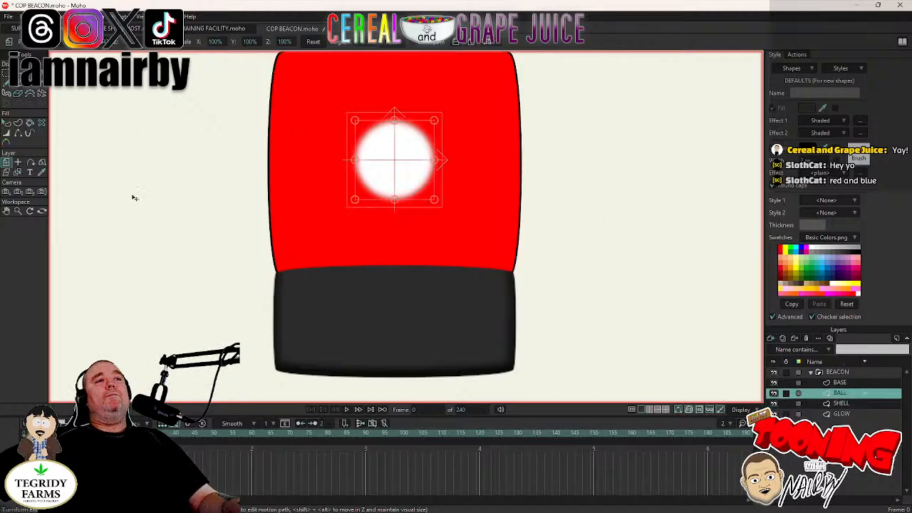
pyautogui.moveTo(133, 197); pyautogui.dragTo(489, 198)
pyautogui.hotkey('ctrl', 'z')
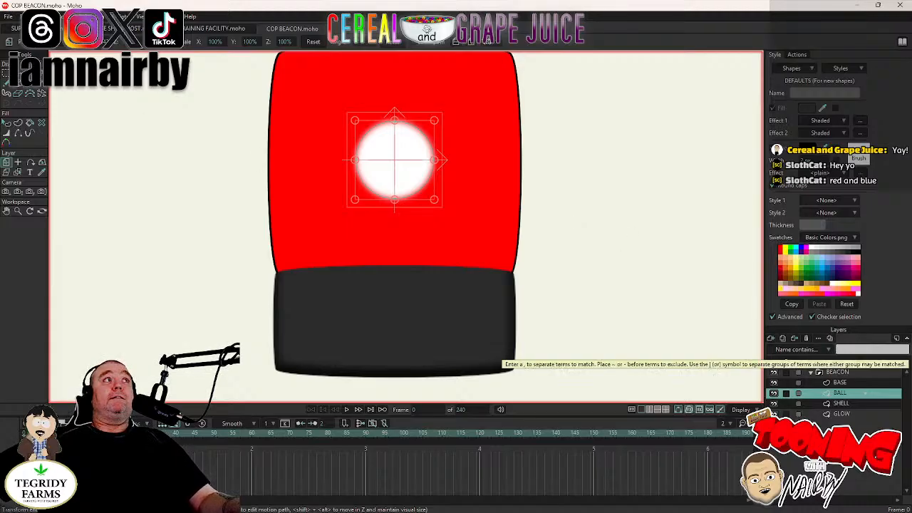
# Open the CHUBB.moho character file and select its HEAD layer.
pyautogui.click(7, 16)
pyautogui.click(667, 224)
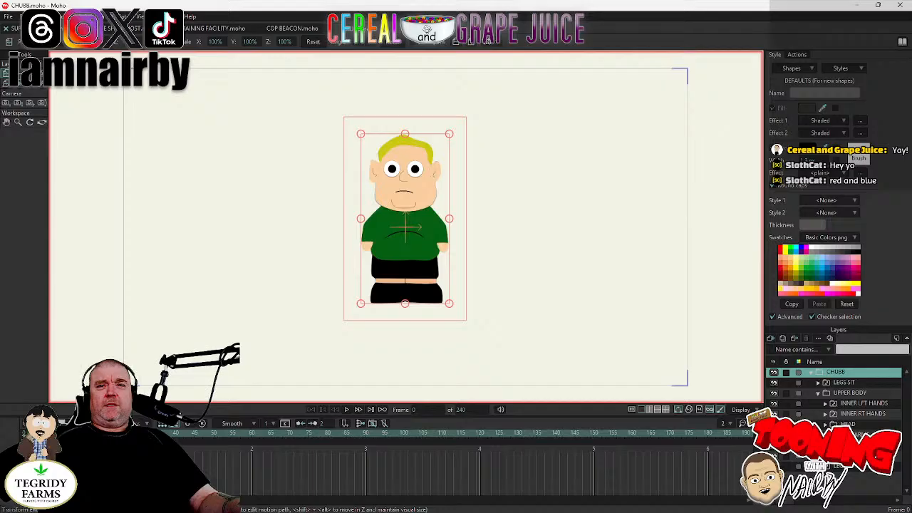
pyautogui.click(848, 424)
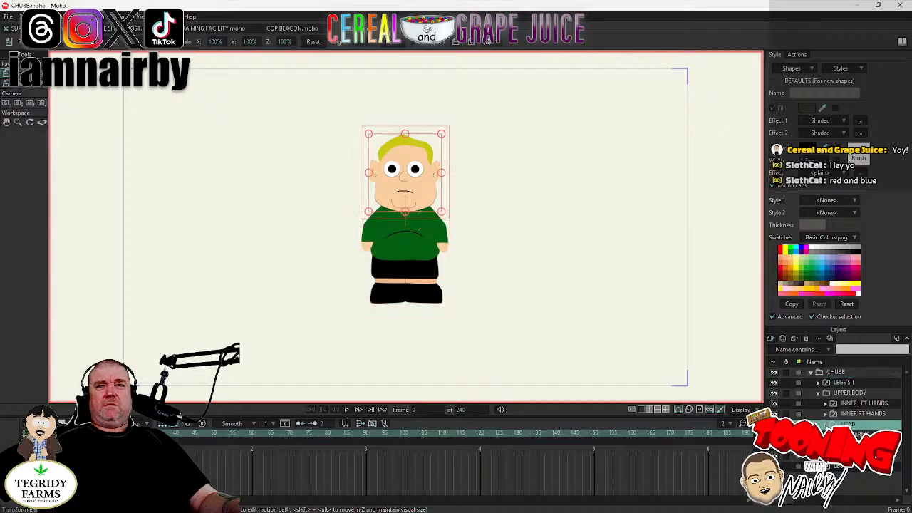
# Look through the layers inside CHUBB's HEAD group and close the CHUBB.moho file.
pyautogui.scroll(-3, 834, 414)
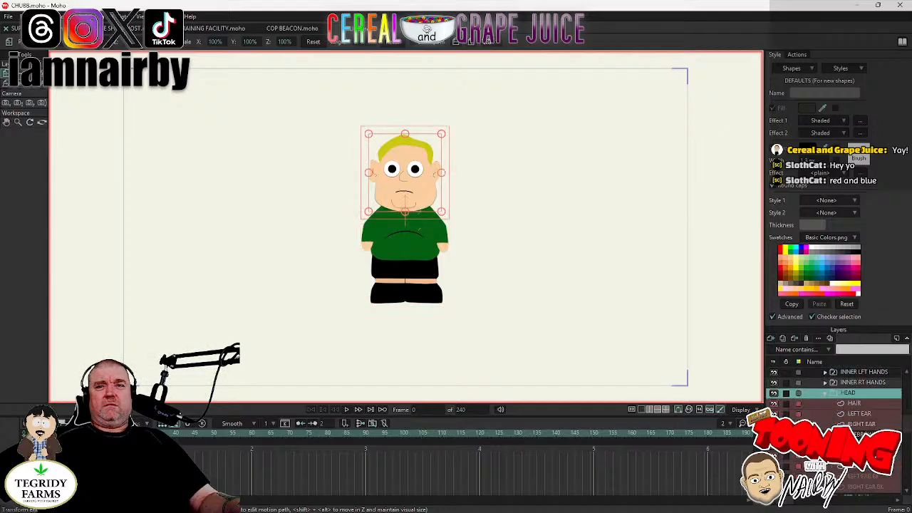
pyautogui.scroll(3, 834, 399)
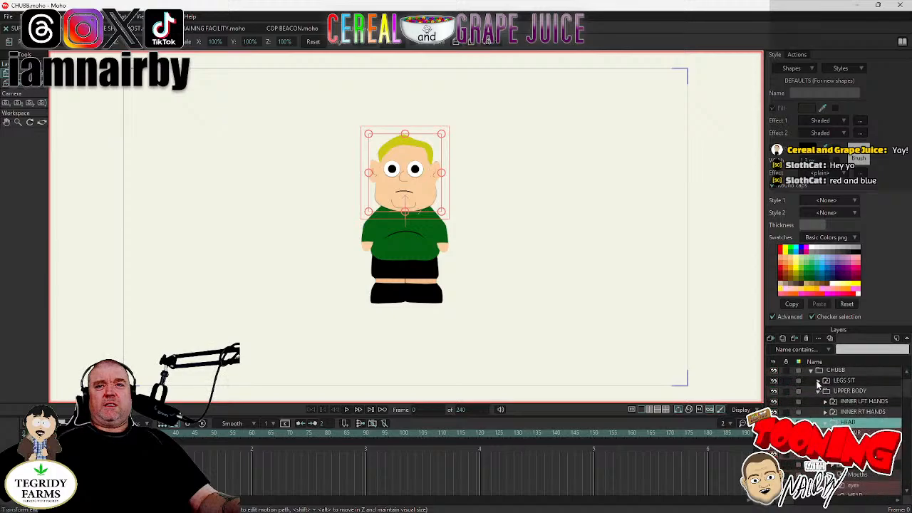
pyautogui.click(339, 31)
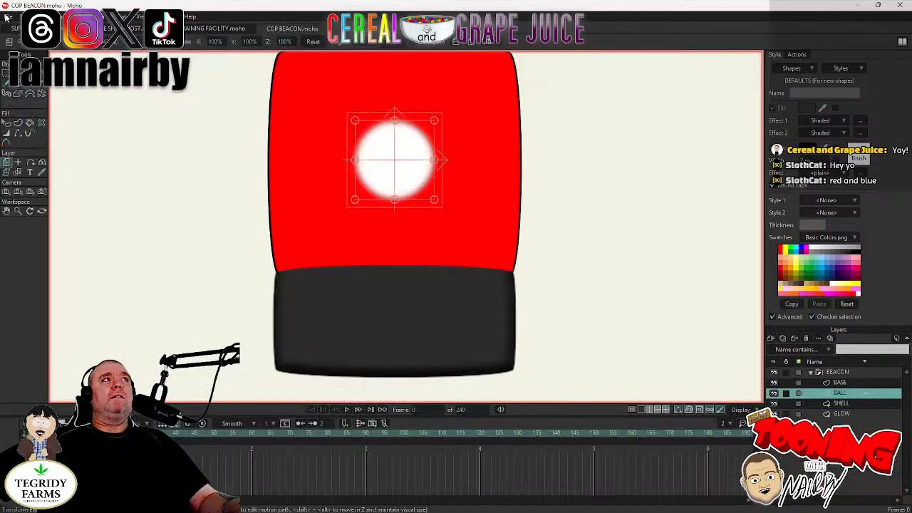
# Open the NAIRBY.moho character file, examine the layers inside its HEAD group, and return to COP BEACON.moho.
pyautogui.click(8, 18)
pyautogui.click(20, 56)
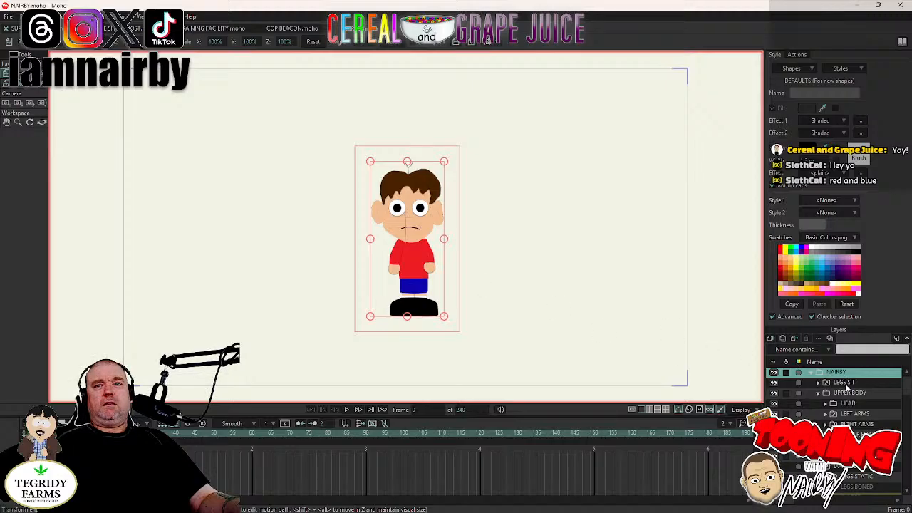
pyautogui.scroll(-1, 848, 388)
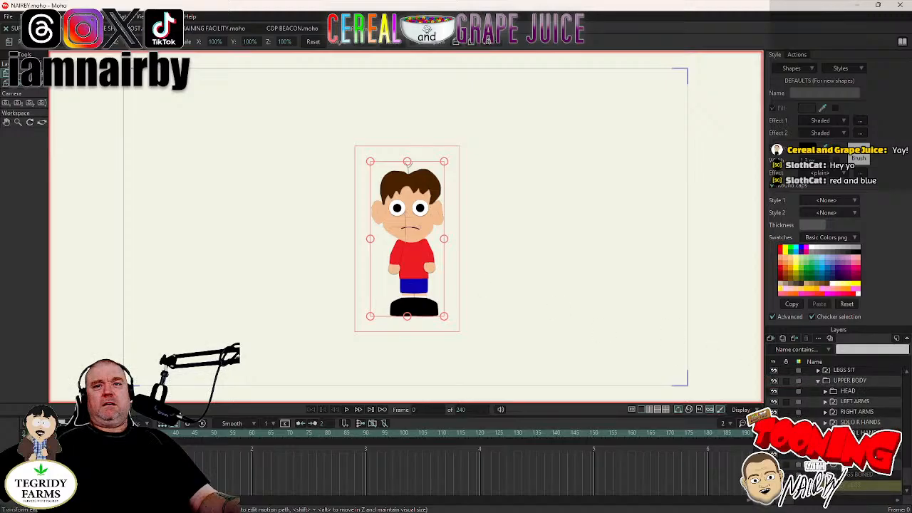
pyautogui.scroll(1, 837, 413)
pyautogui.click(826, 404)
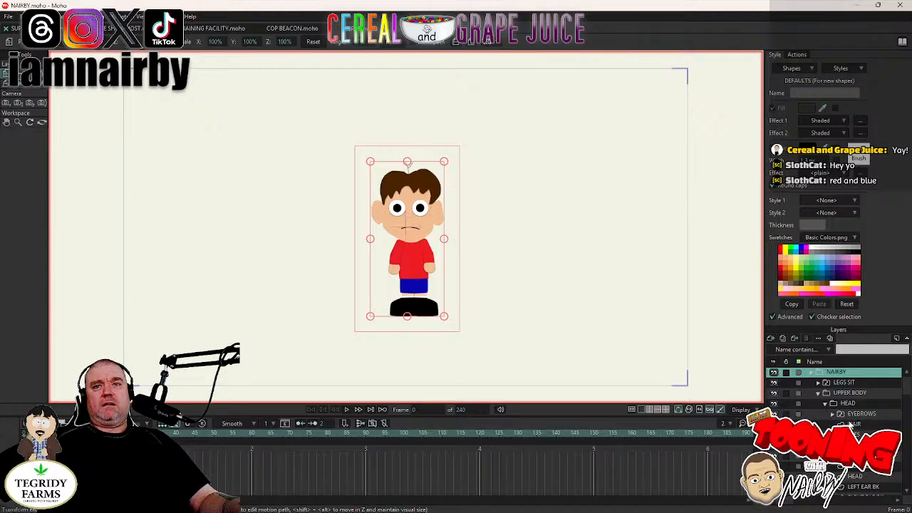
pyautogui.scroll(-2, 854, 425)
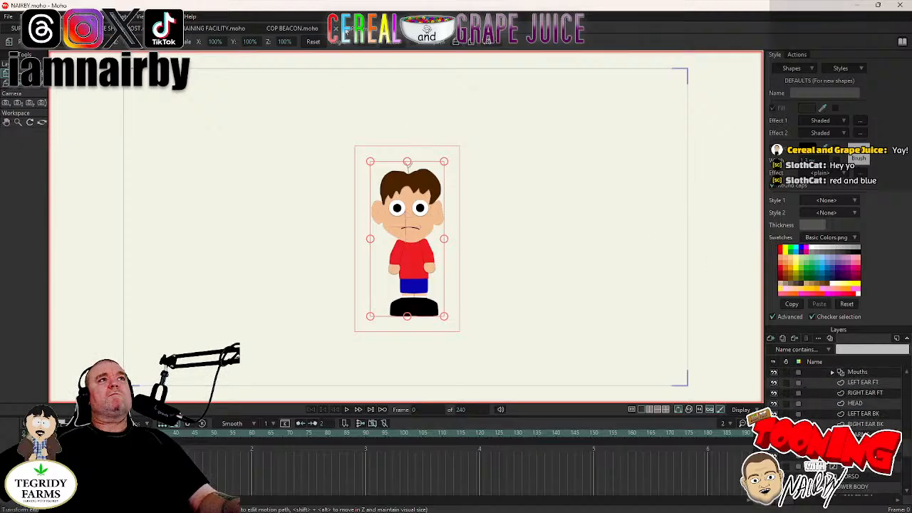
pyautogui.click(296, 29)
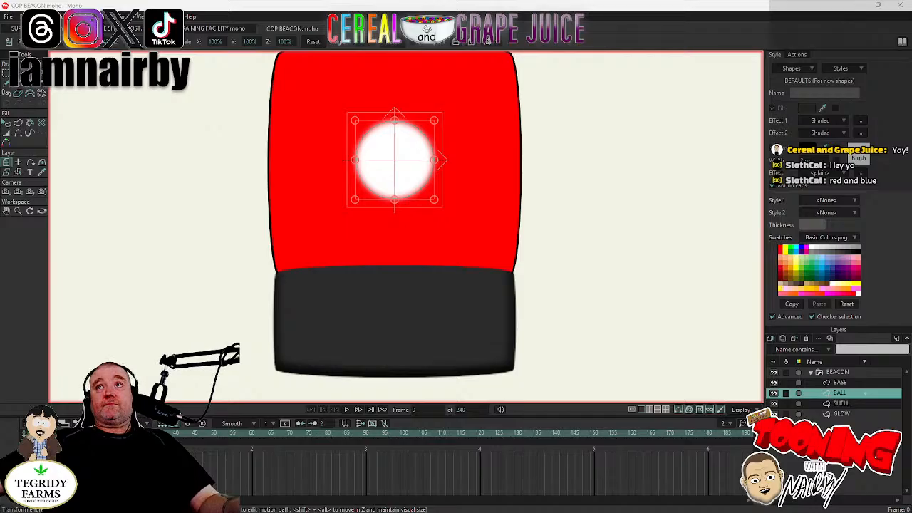
# Move the BASE, BALL, SHELL and GLOW layers out of the BEACON group and delete the empty group.
pyautogui.click(848, 382)
pyautogui.click(837, 415)
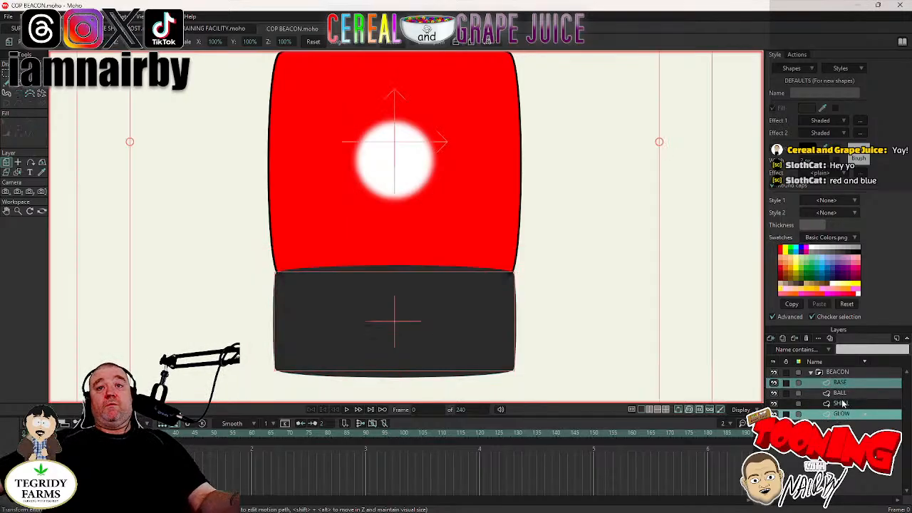
pyautogui.click(842, 394)
pyautogui.click(844, 384)
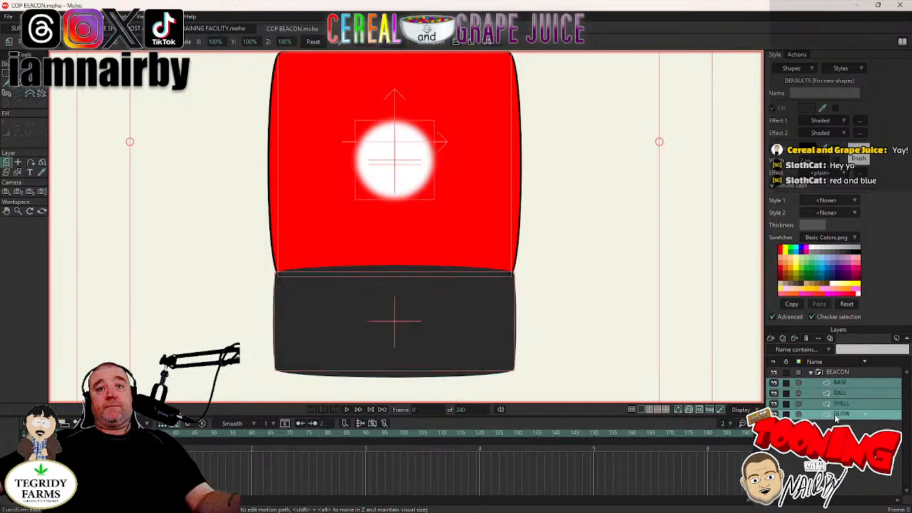
pyautogui.keyDown('shift'); pyautogui.click(839, 416); pyautogui.keyUp('shift')
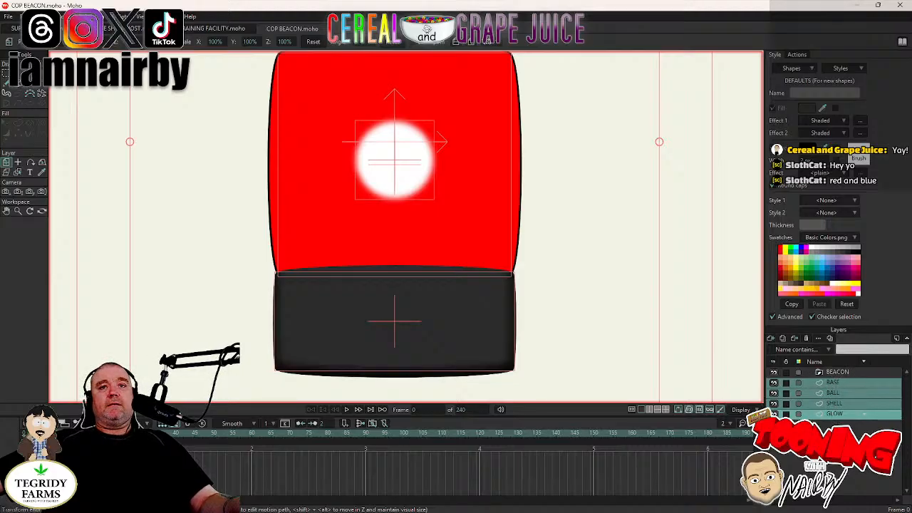
pyautogui.click(837, 372)
pyautogui.click(808, 339)
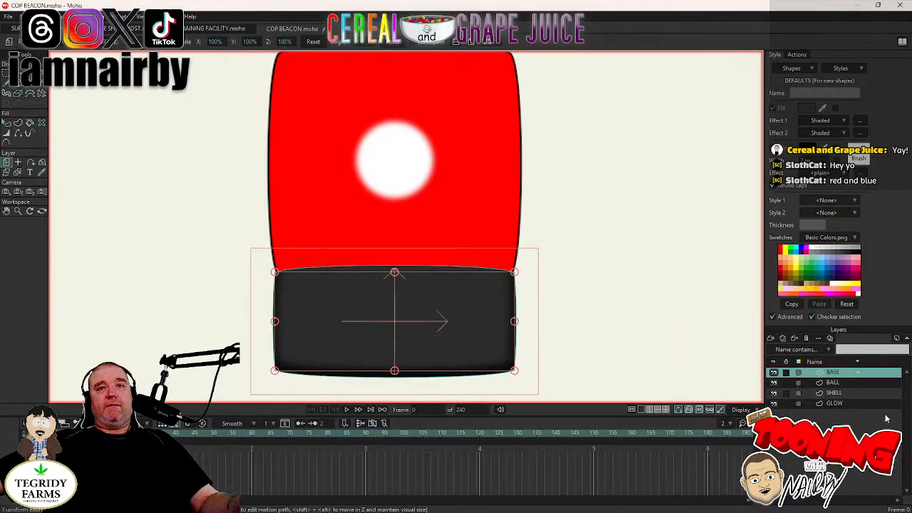
# Put the BALL and SHELL layers together in a new group layer.
pyautogui.click(832, 391)
pyautogui.click(831, 384)
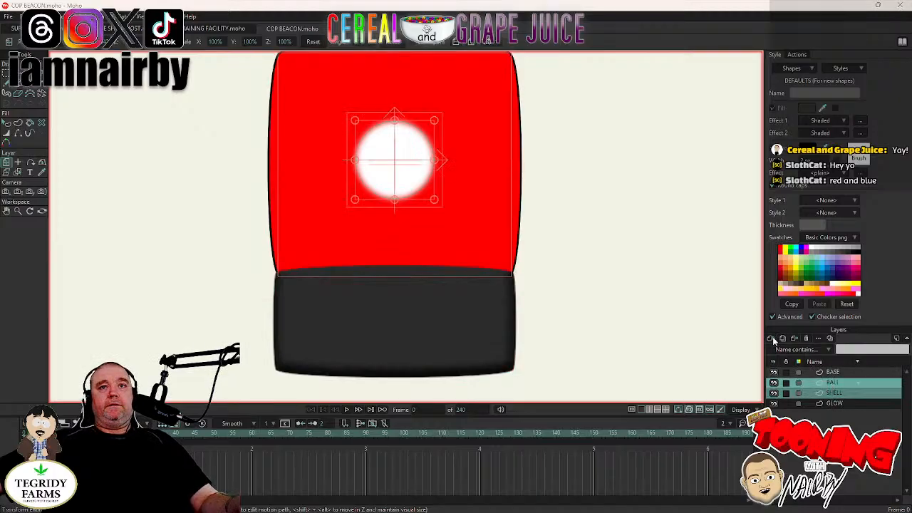
pyautogui.click(771, 338)
pyautogui.click(797, 383)
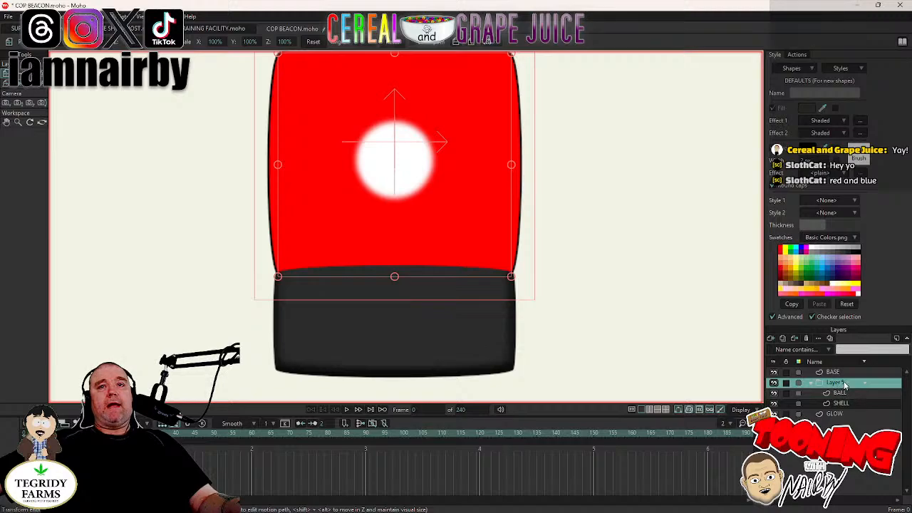
# Set the group mask of the new group holding BALL and SHELL to Hide all.
pyautogui.doubleClick(846, 385)
pyautogui.click(685, 102)
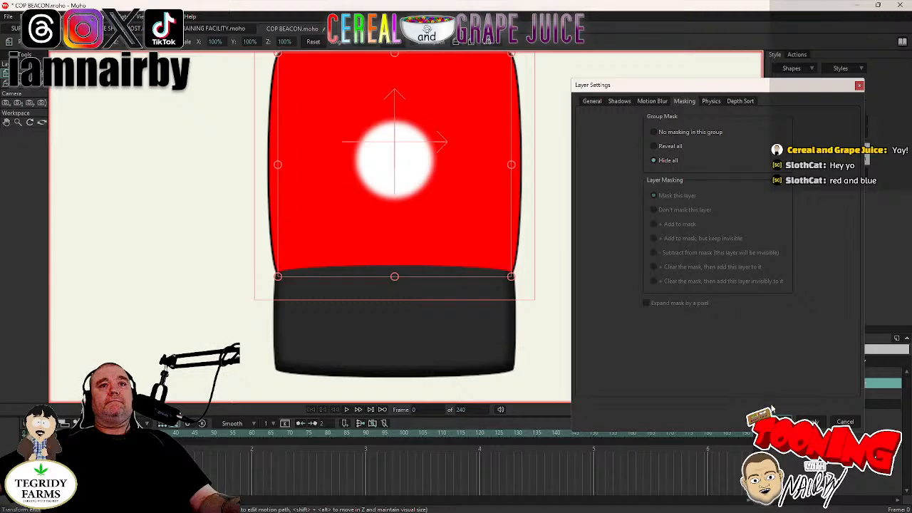
pyautogui.click(812, 422)
pyautogui.press('Return')
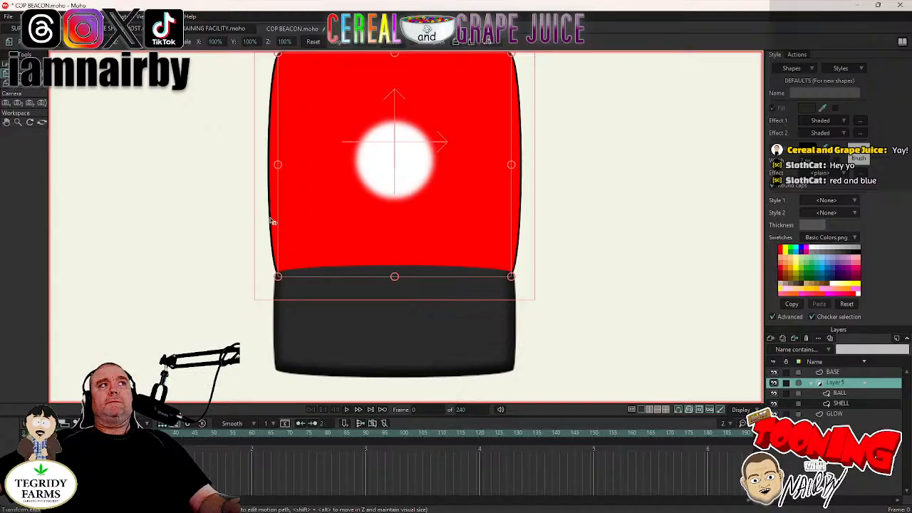
# Test the group's masking by moving the BALL layer across the shell, and undo the move.
pyautogui.click(843, 394)
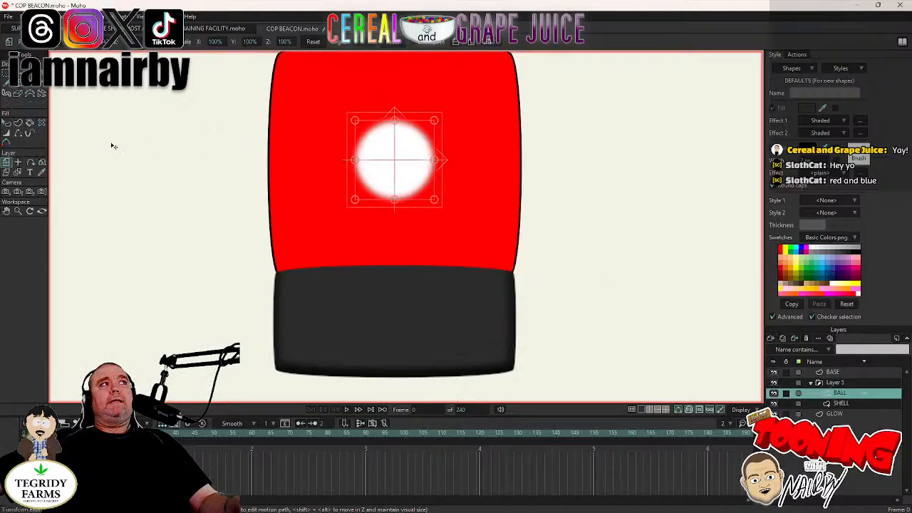
pyautogui.moveTo(159, 183); pyautogui.dragTo(322, 188)
pyautogui.hotkey('ctrl', 'z')
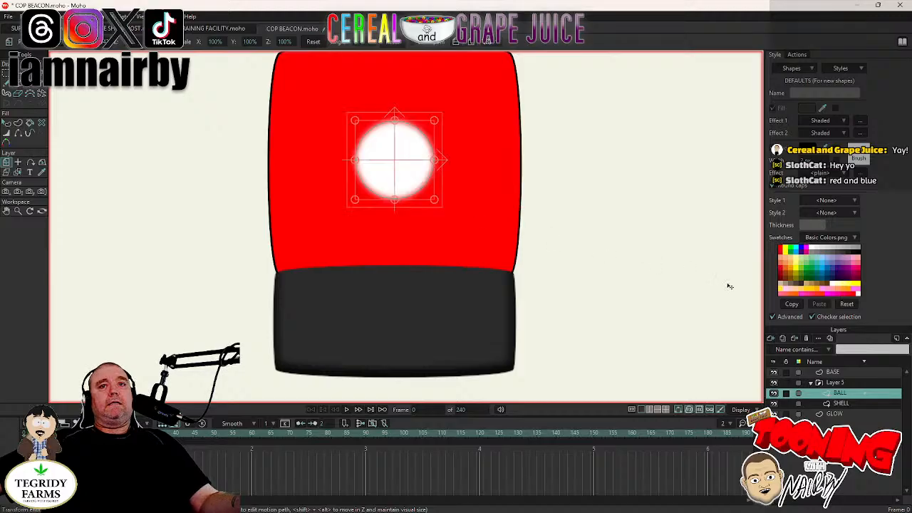
# Set the BALL layer's masking to Mask this layer and test the clipping with a trial move, undoing that move.
pyautogui.doubleClick(842, 393)
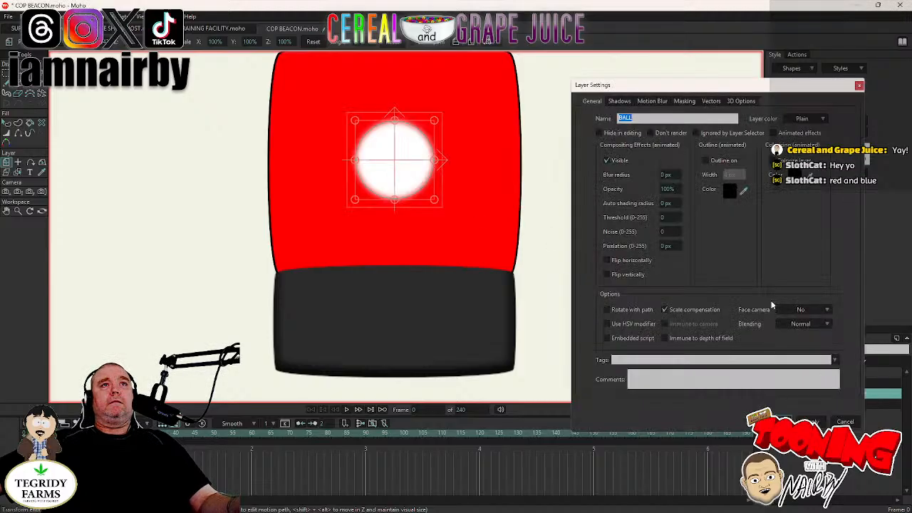
pyautogui.click(685, 102)
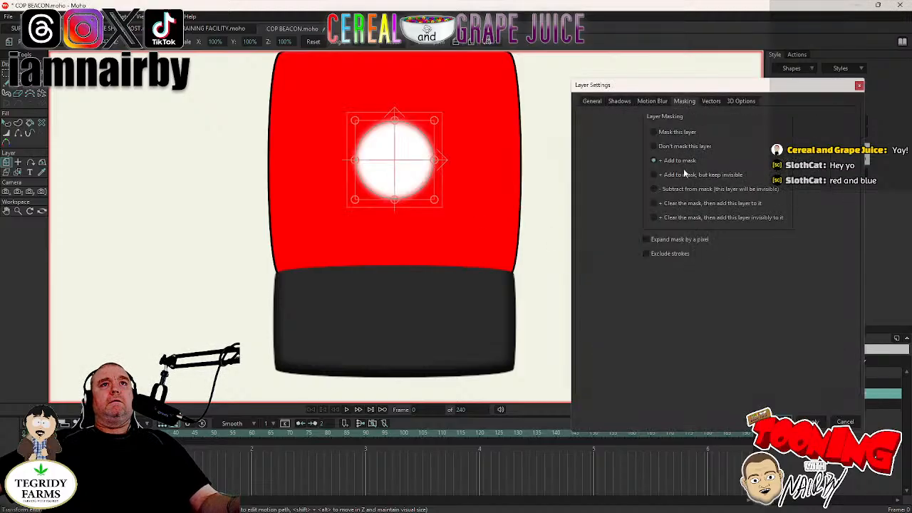
pyautogui.click(681, 133)
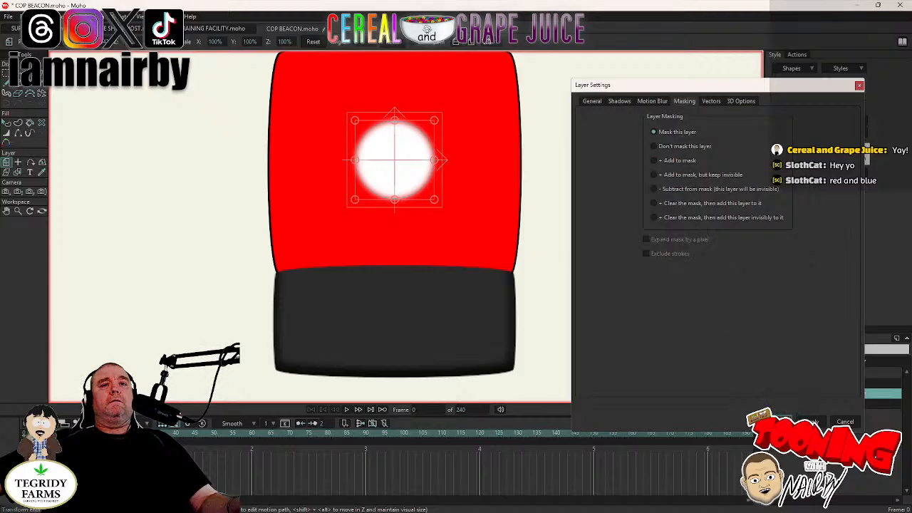
pyautogui.click(782, 421)
pyautogui.moveTo(209, 230); pyautogui.dragTo(358, 237)
pyautogui.hotkey('ctrl', 'z')
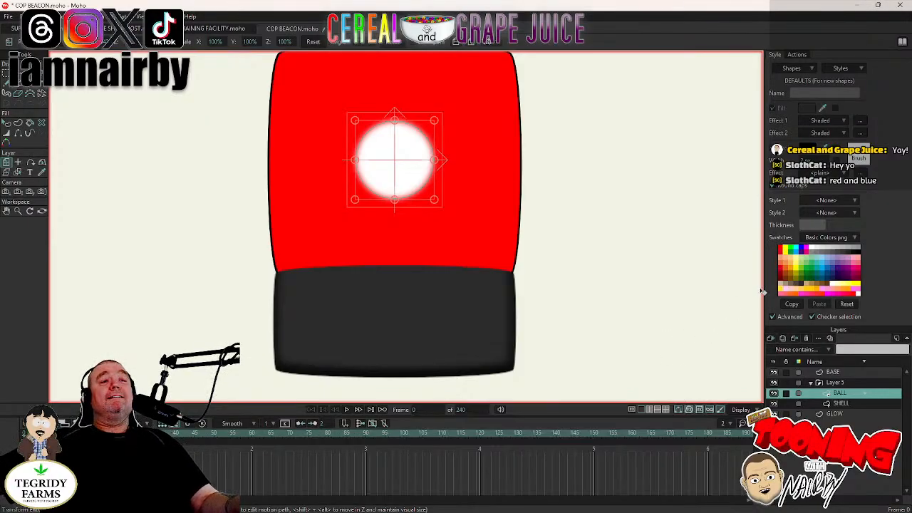
# Check the masking options of the BALL layer and the SHELL layer inside the new group.
pyautogui.doubleClick(840, 394)
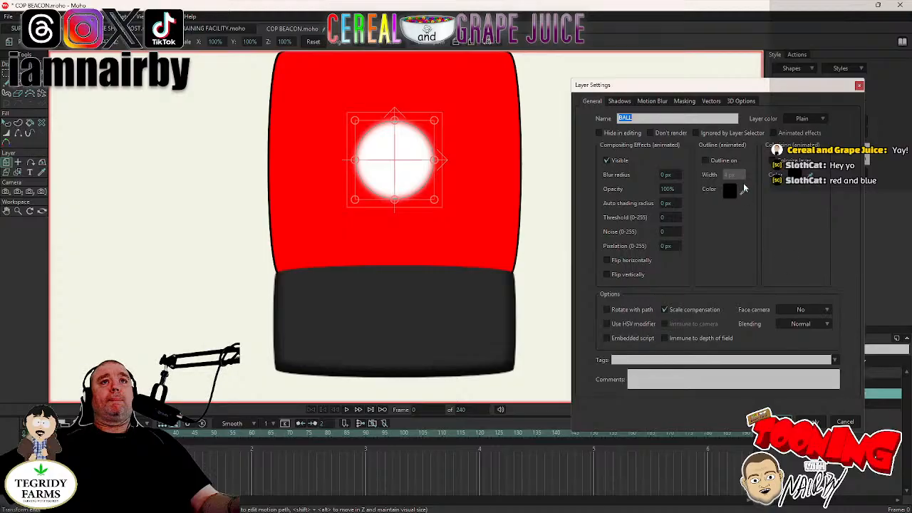
pyautogui.click(683, 102)
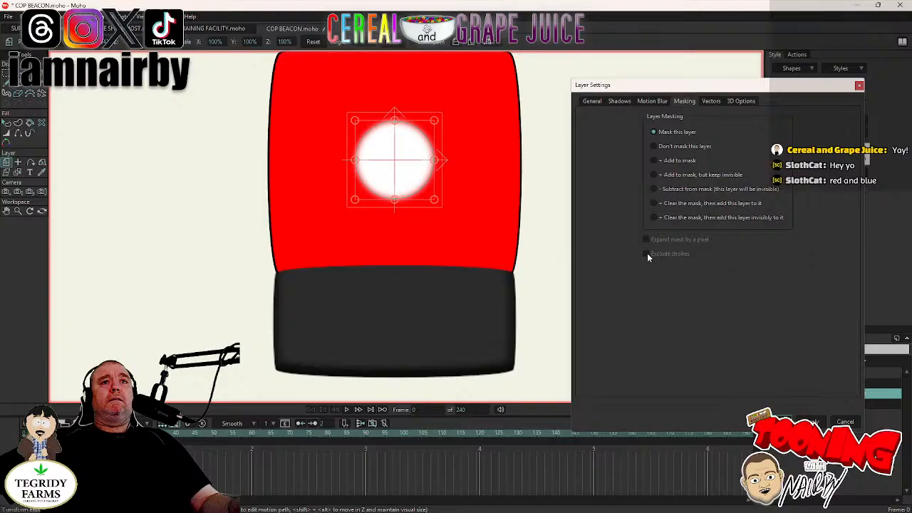
pyautogui.click(846, 421)
pyautogui.doubleClick(842, 404)
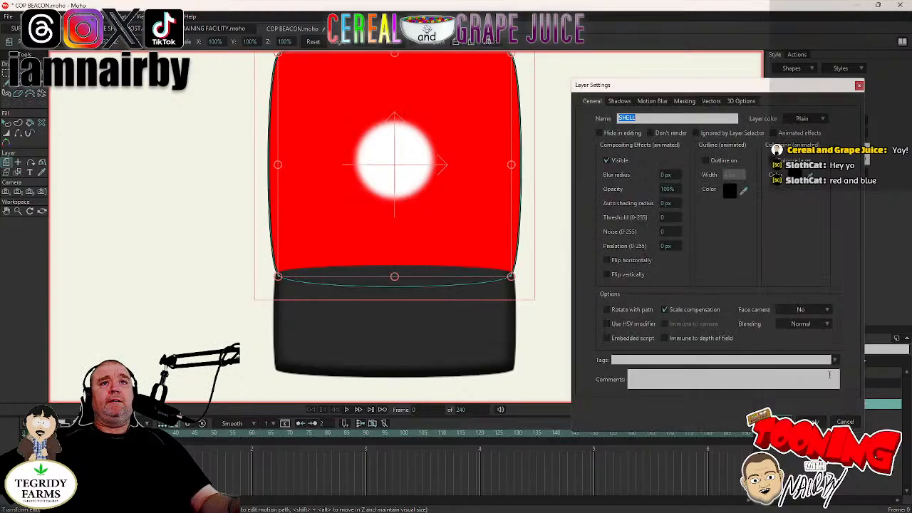
pyautogui.click(684, 101)
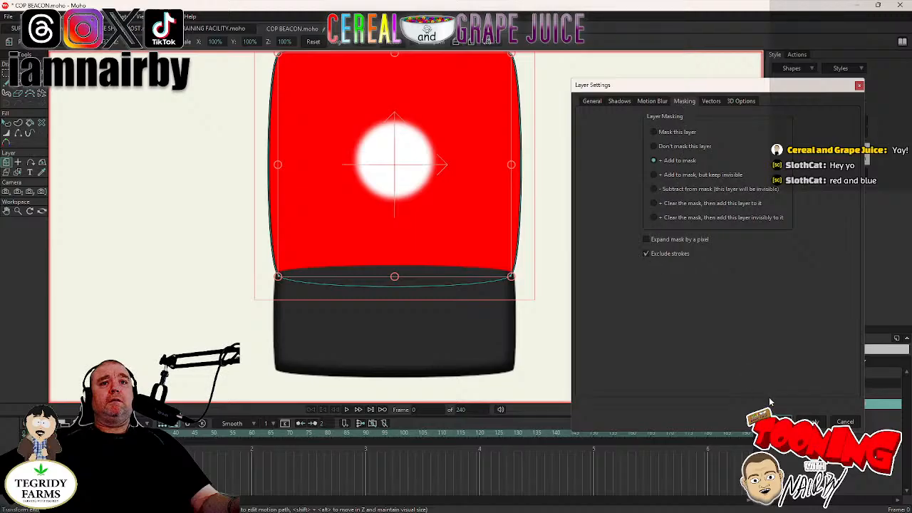
pyautogui.press('Return')
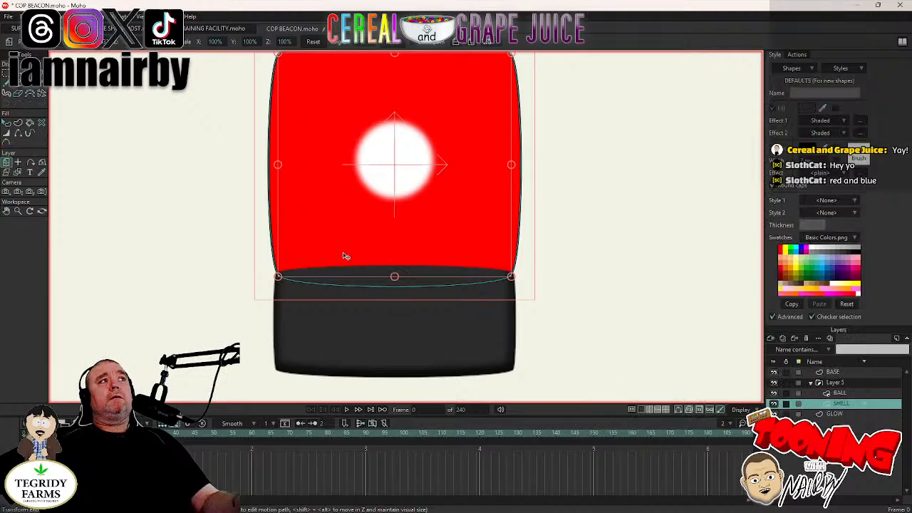
# Test moving the ball again and check the group mask setting of the group around BALL and SHELL.
pyautogui.click(848, 393)
pyautogui.moveTo(171, 164); pyautogui.dragTo(202, 193)
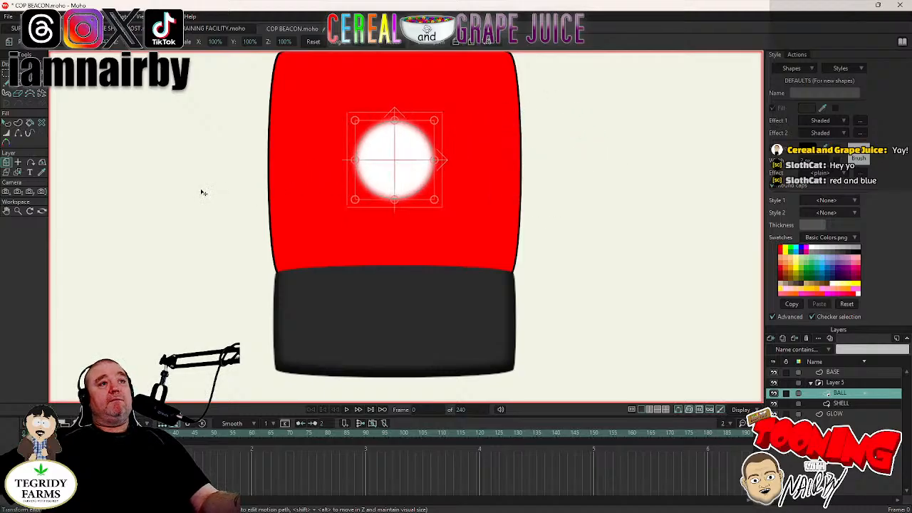
pyautogui.doubleClick(843, 384)
pyautogui.click(685, 101)
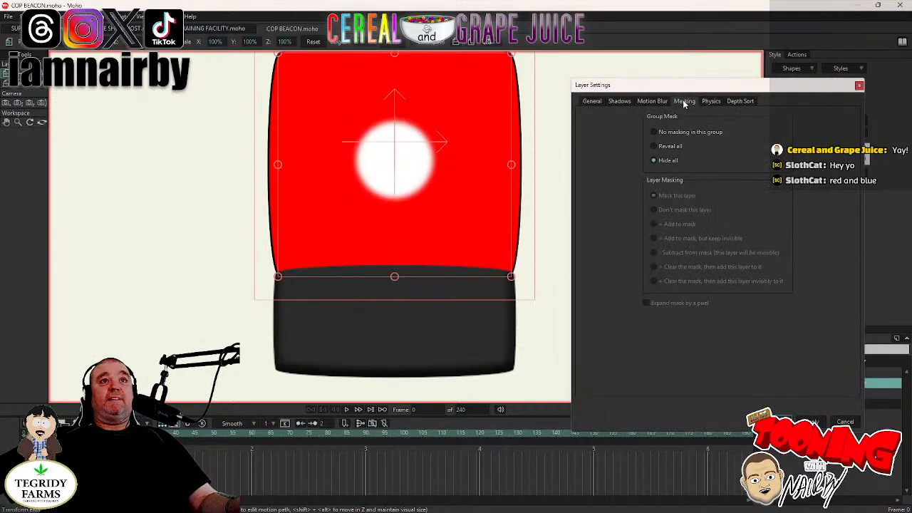
pyautogui.click(846, 421)
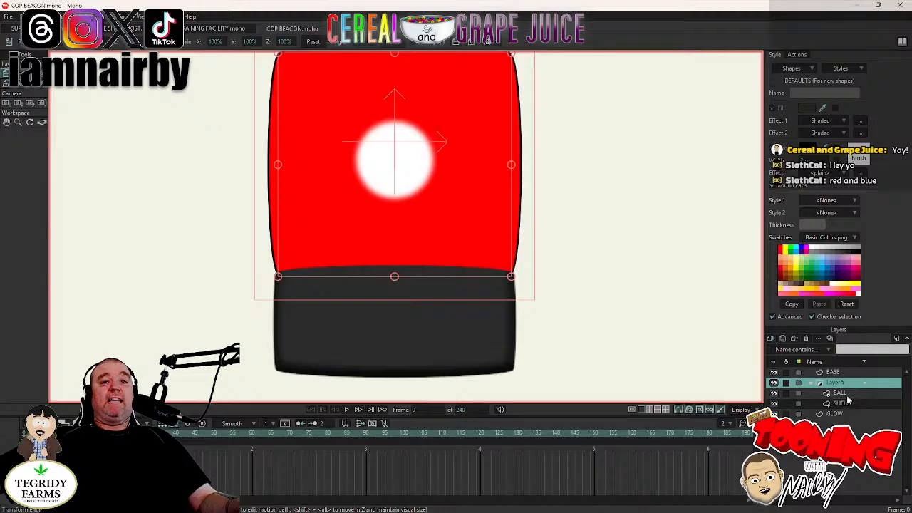
# Recheck the masking settings of BALL and SHELL, including SHELL's Exclude strokes option.
pyautogui.click(841, 394)
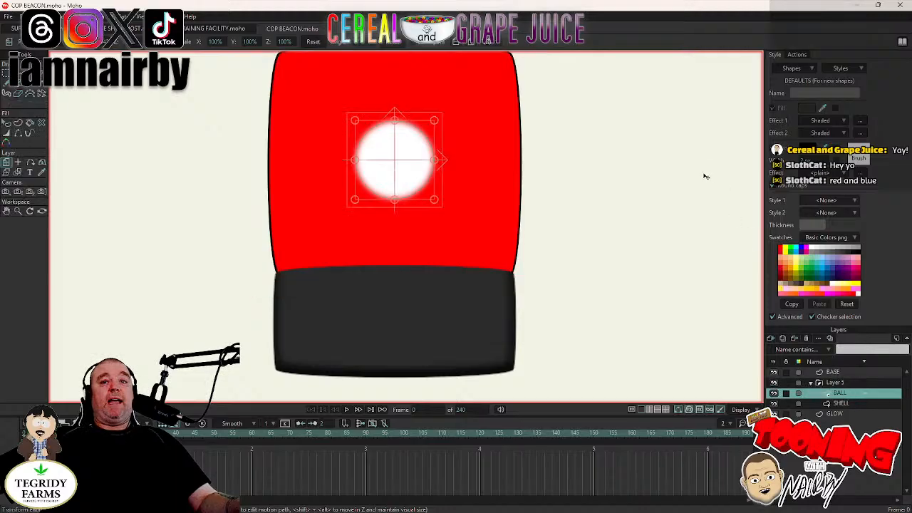
pyautogui.doubleClick(841, 394)
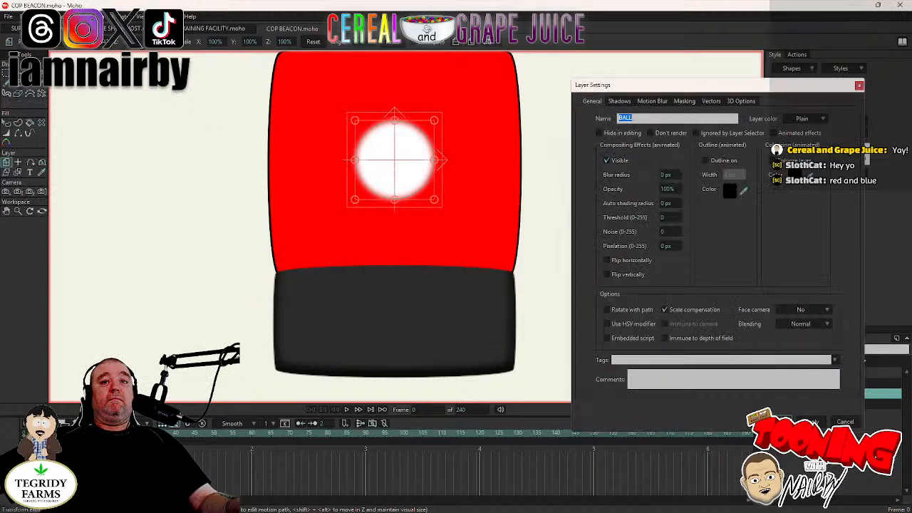
pyautogui.click(684, 101)
pyautogui.press('Return')
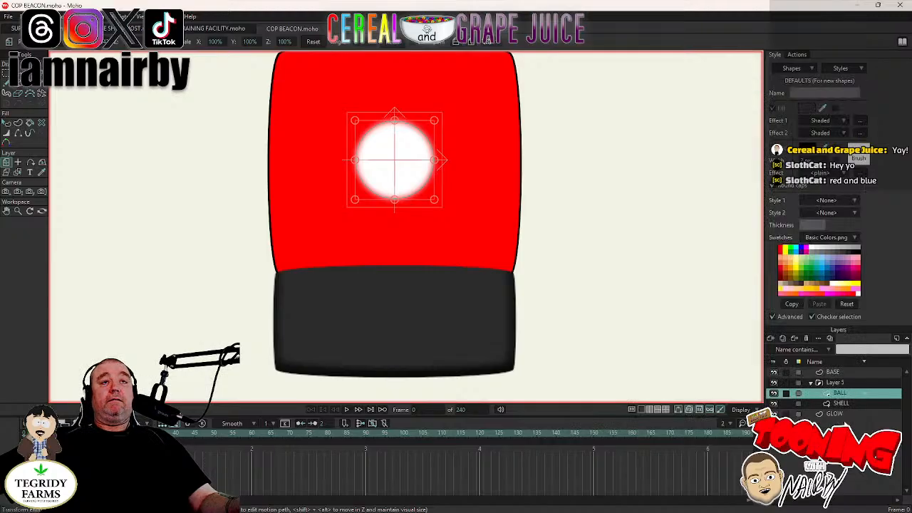
pyautogui.doubleClick(842, 403)
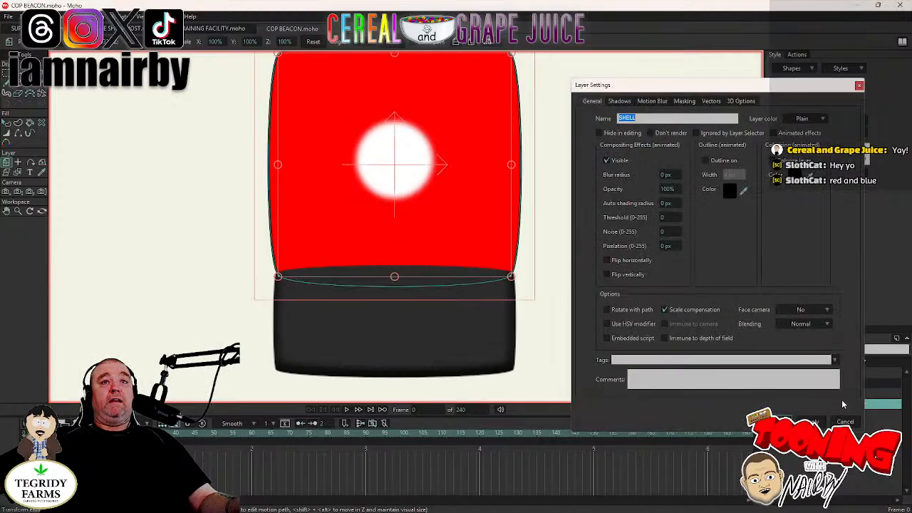
pyautogui.click(686, 101)
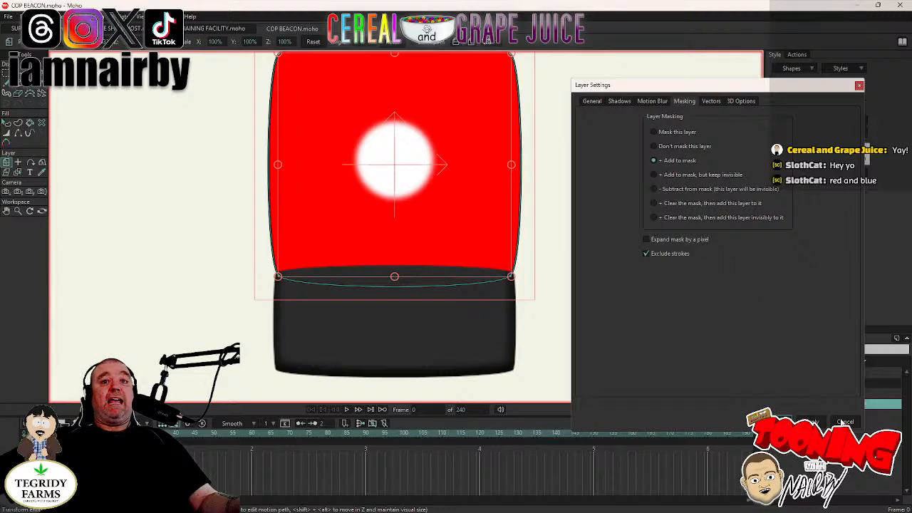
# Close the layer settings without applying changes and preview a render of the beacon.
pyautogui.click(846, 422)
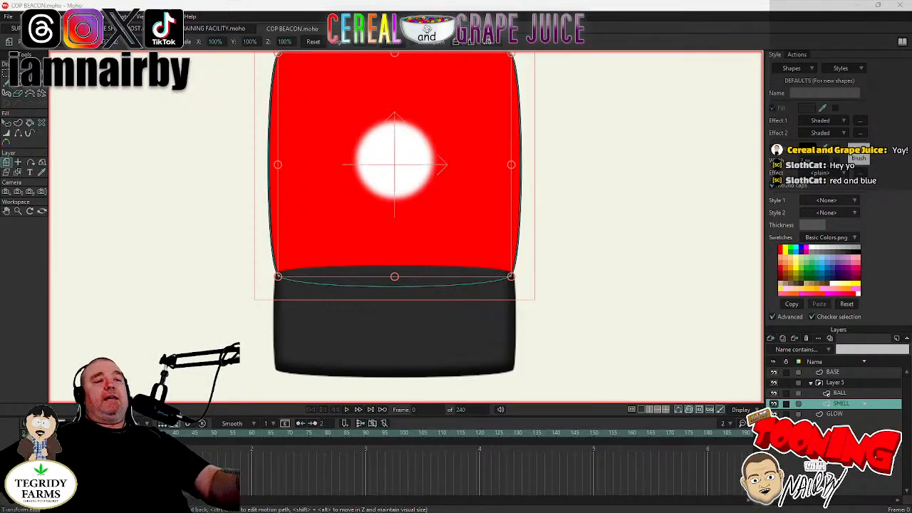
pyautogui.moveTo(507, 226); pyautogui.dragTo(507, 226)
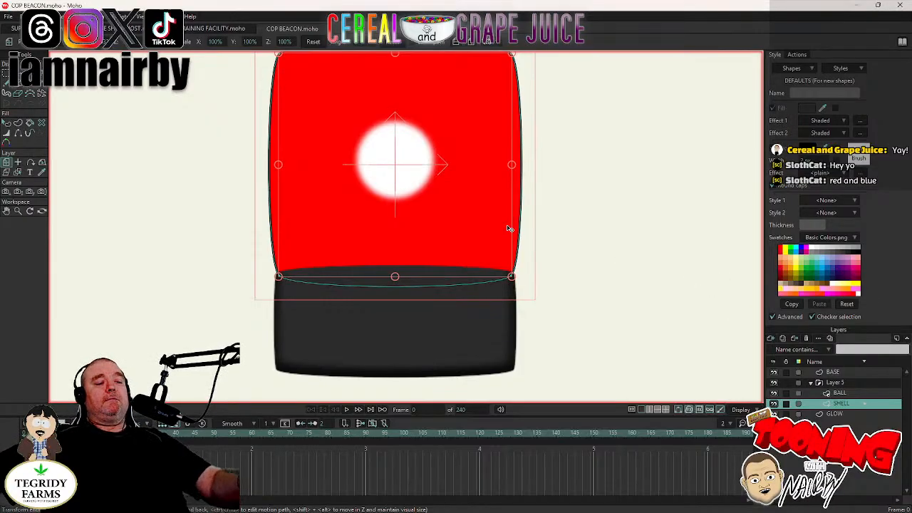
pyautogui.hotkey('ctrl', 'r')
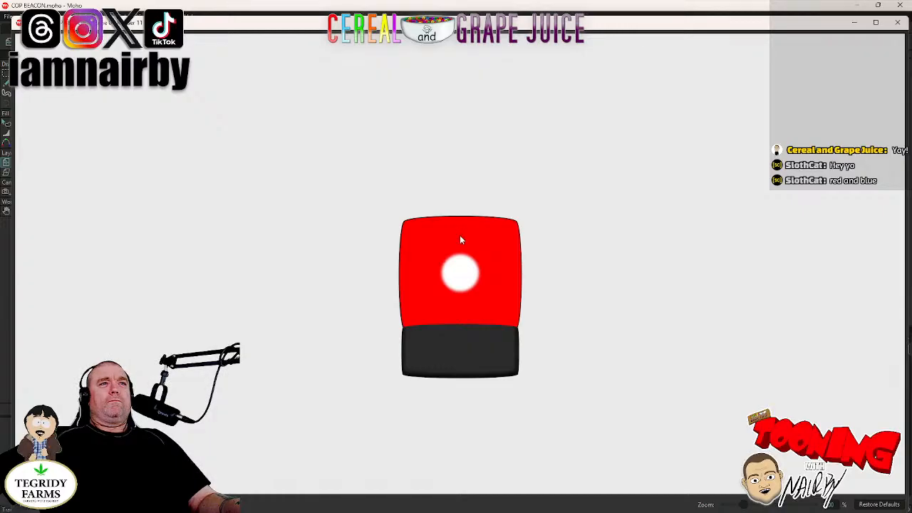
pyautogui.click(898, 22)
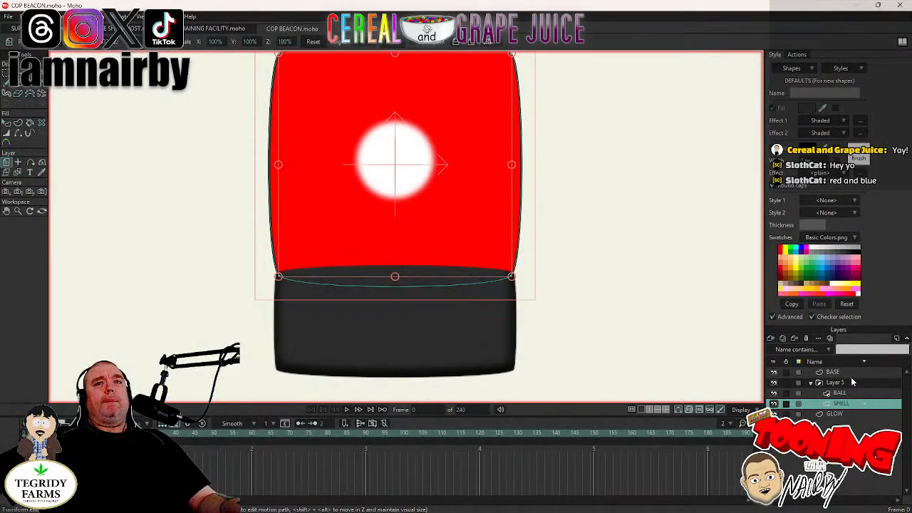
# Animate the BALL layer from just outside the shell's left edge at frame 0 to just outside its right edge at frame 30, and play it back.
pyautogui.scroll(-3, 503, 202)
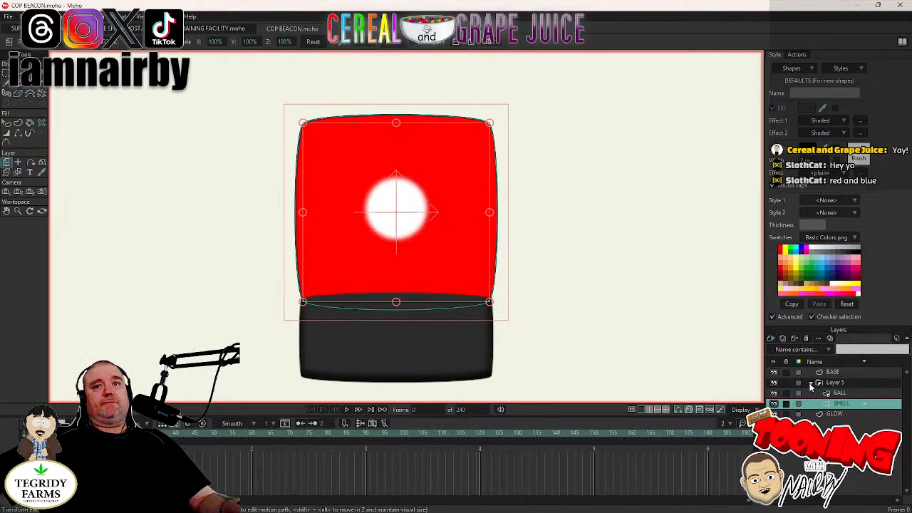
pyautogui.click(836, 393)
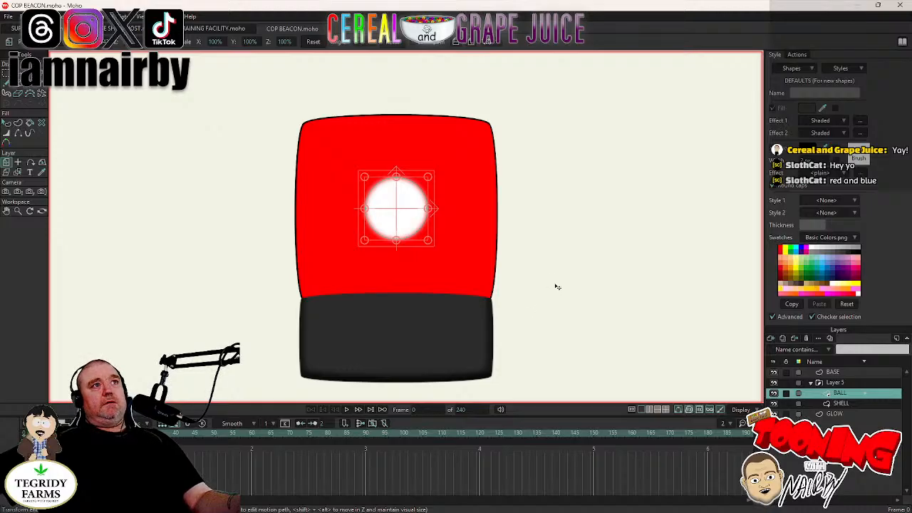
pyautogui.moveTo(557, 286); pyautogui.dragTo(422, 286)
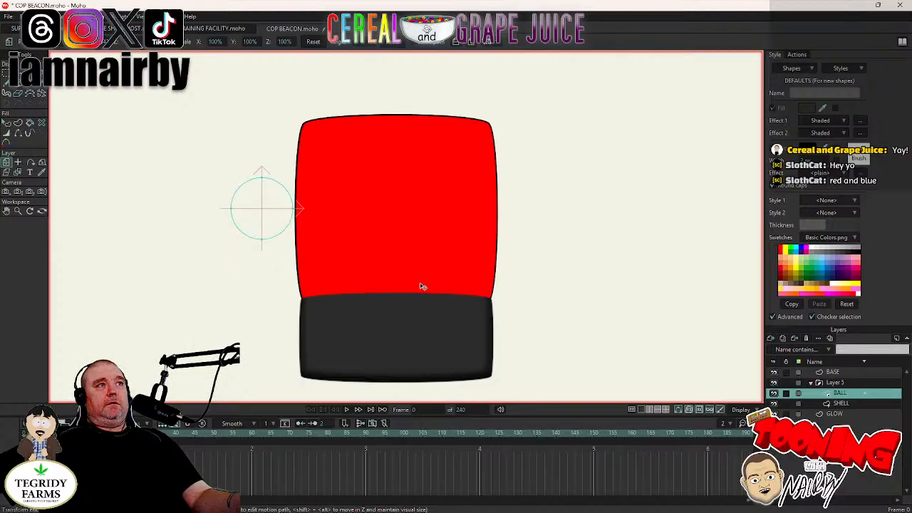
pyautogui.moveTo(422, 286); pyautogui.dragTo(422, 287)
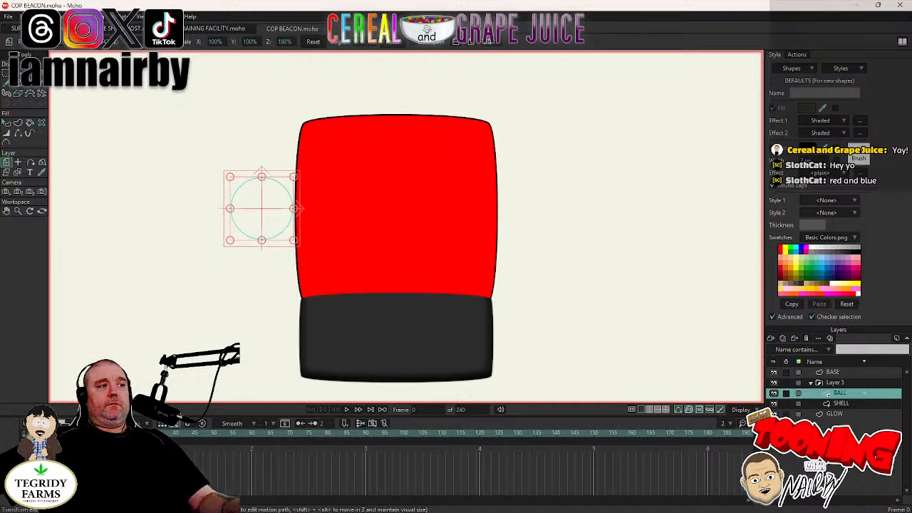
pyautogui.click(347, 409)
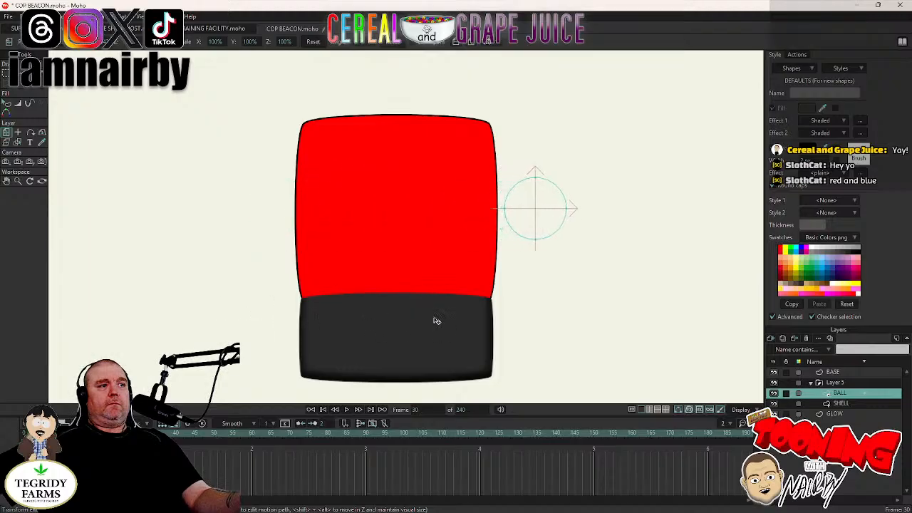
pyautogui.click(347, 410)
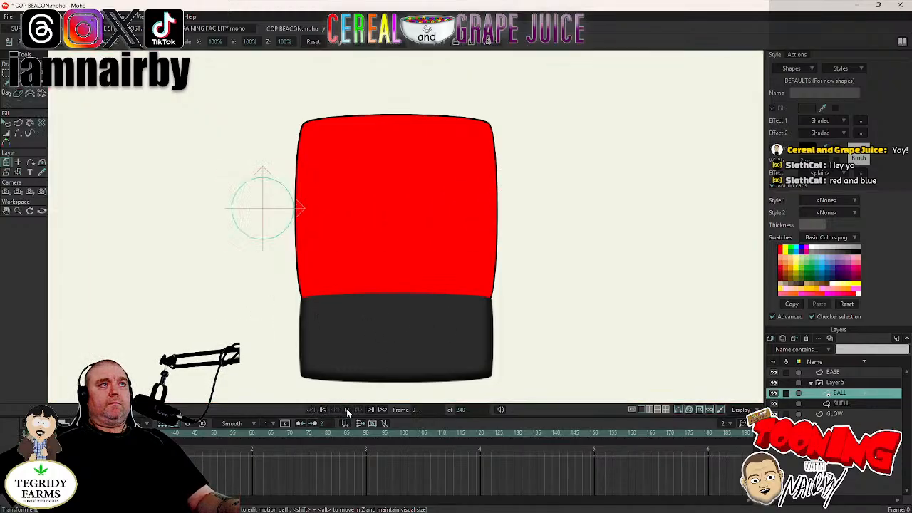
pyautogui.click(346, 409)
pyautogui.click(347, 409)
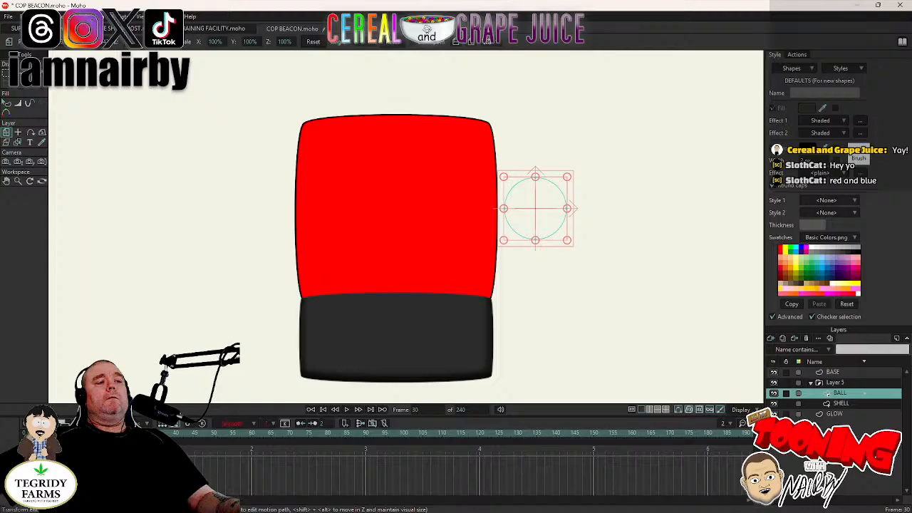
# Set the BALL keyframe at frame 30 to Cycle interpolation, looping back to absolute frame 1.
pyautogui.click(138, 462)
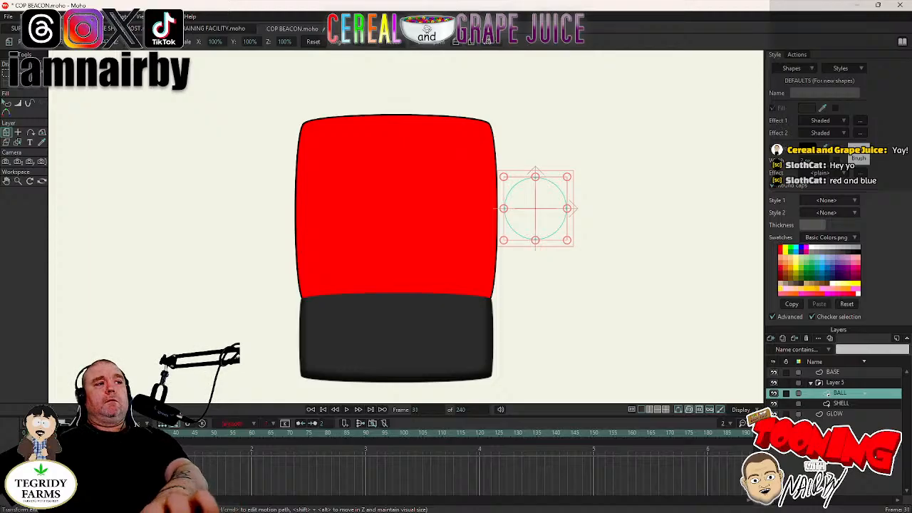
pyautogui.press('Right')
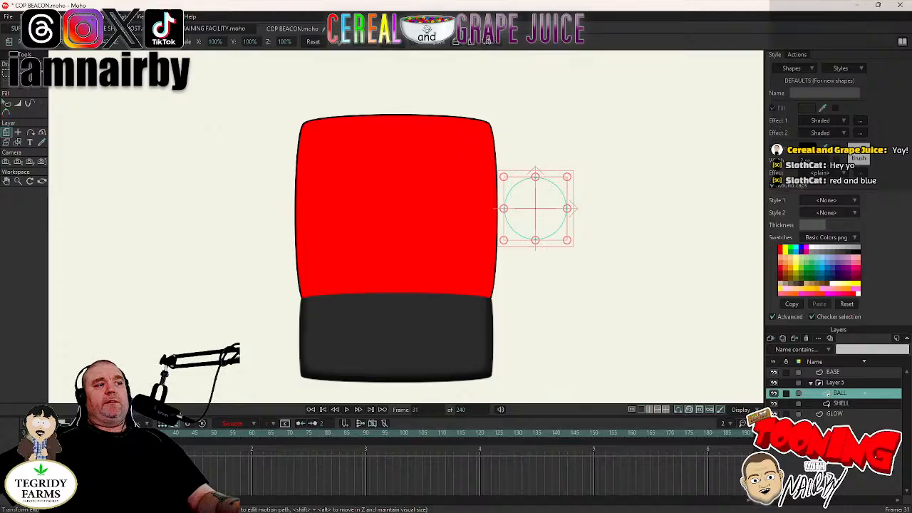
pyautogui.rightClick(138, 462)
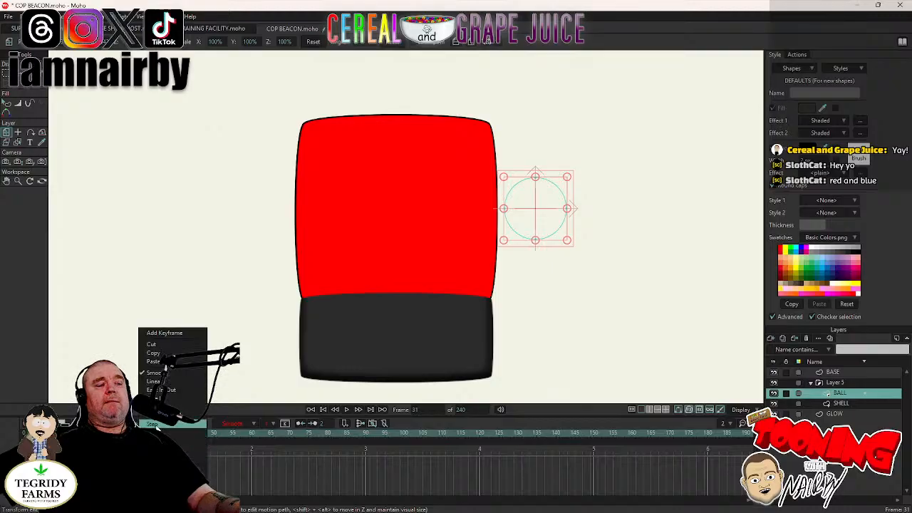
pyautogui.click(154, 425)
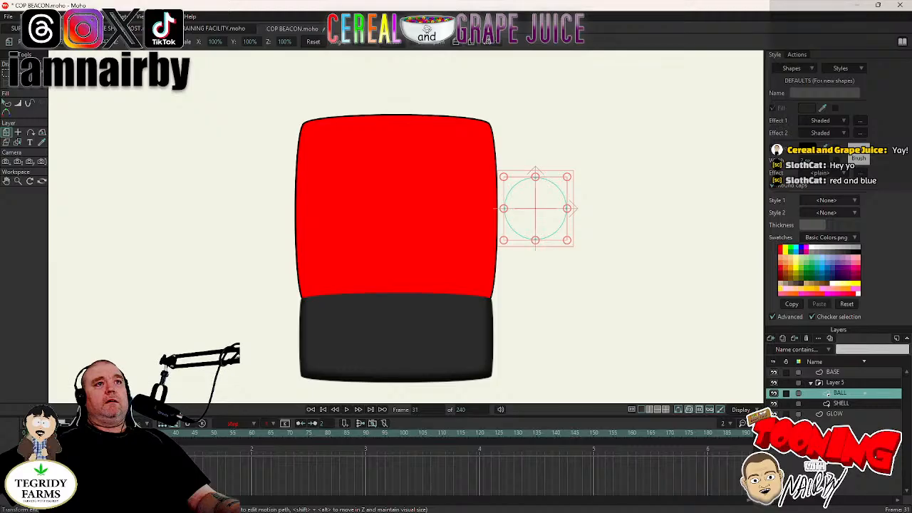
pyautogui.rightClick(138, 459)
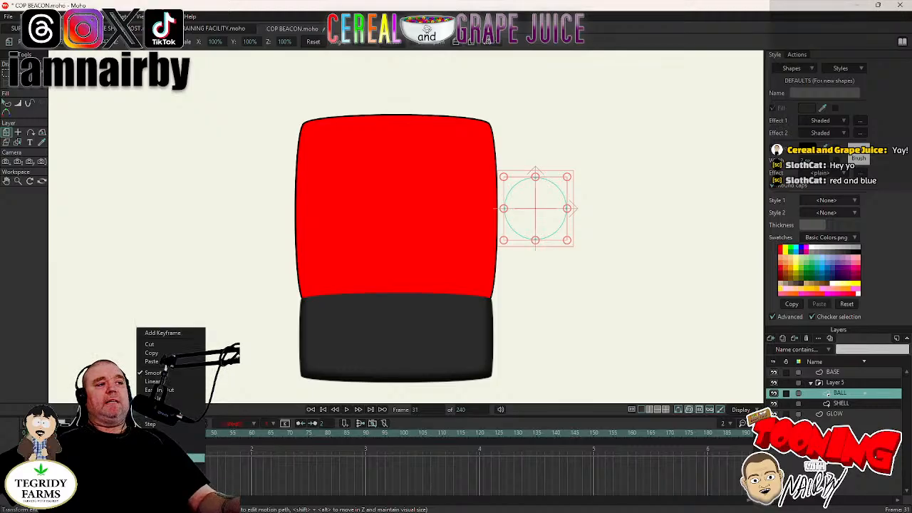
pyautogui.click(153, 442)
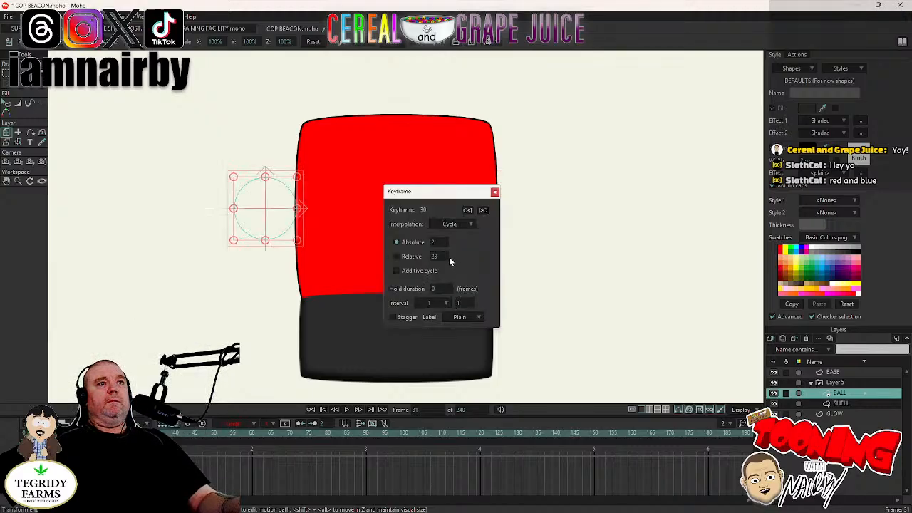
pyautogui.moveTo(440, 242); pyautogui.dragTo(431, 244)
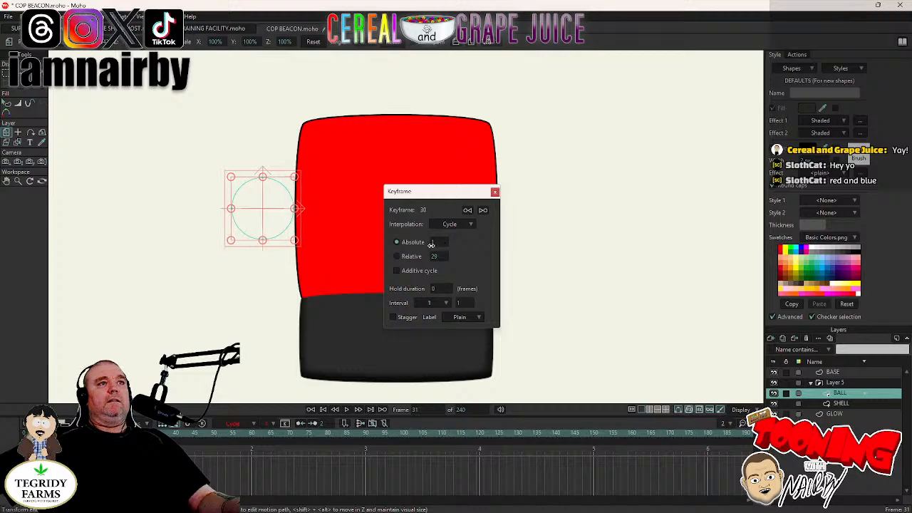
pyautogui.click(494, 191)
# Set the animation length to 9000 frames and play the loop with the GLOW layer selected, returning to the start.
pyautogui.click(470, 409)
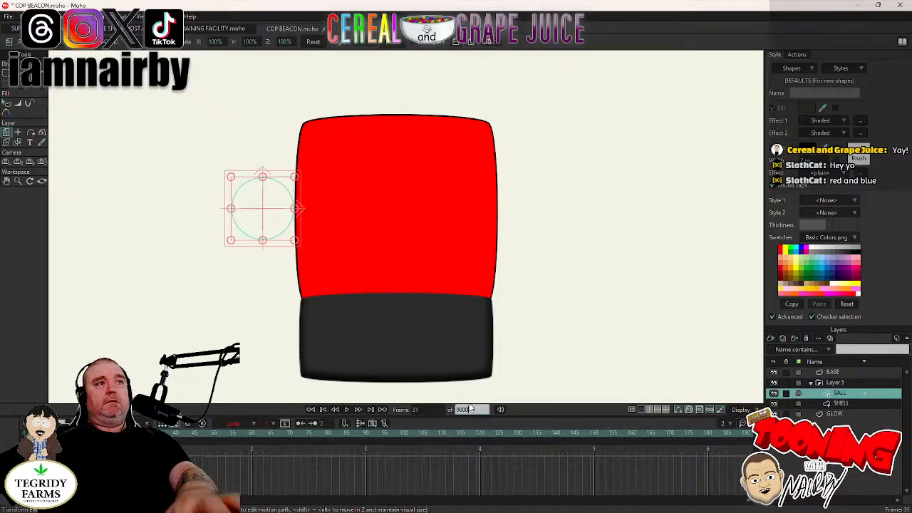
pyautogui.press('Return')
pyautogui.click(834, 383)
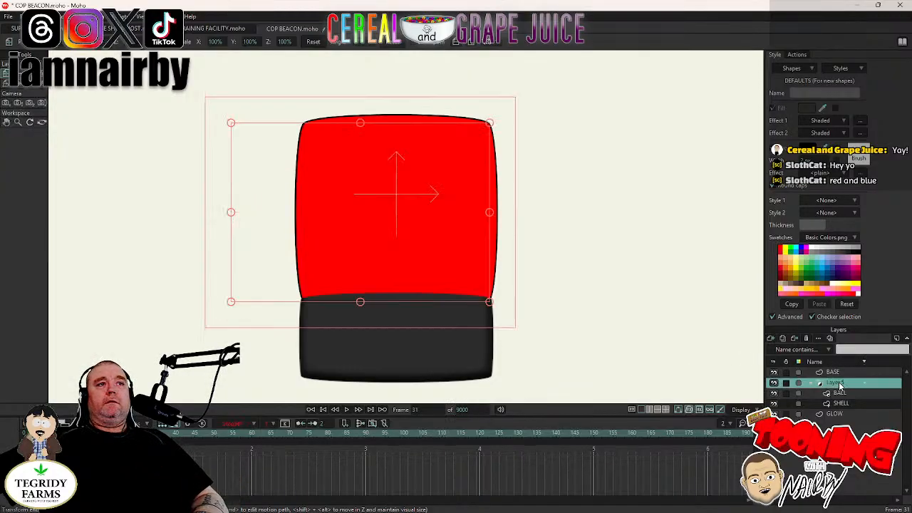
pyautogui.click(835, 414)
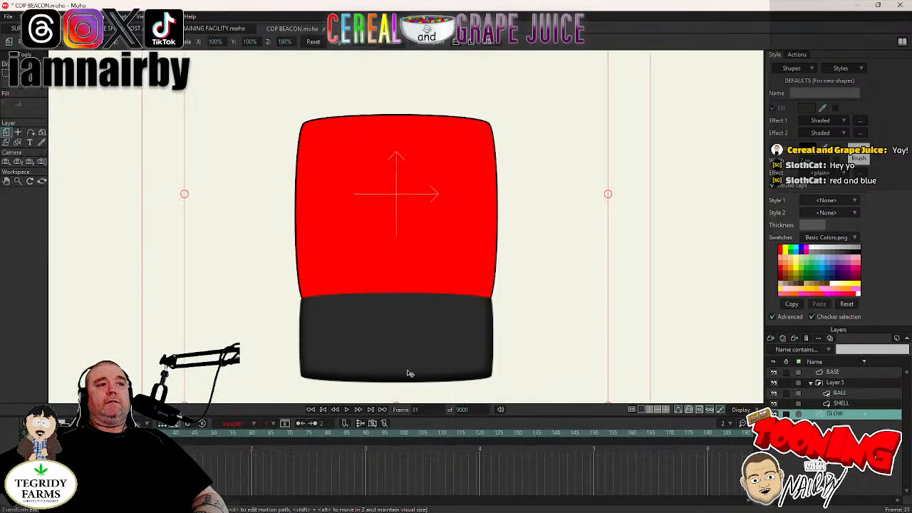
pyautogui.click(346, 410)
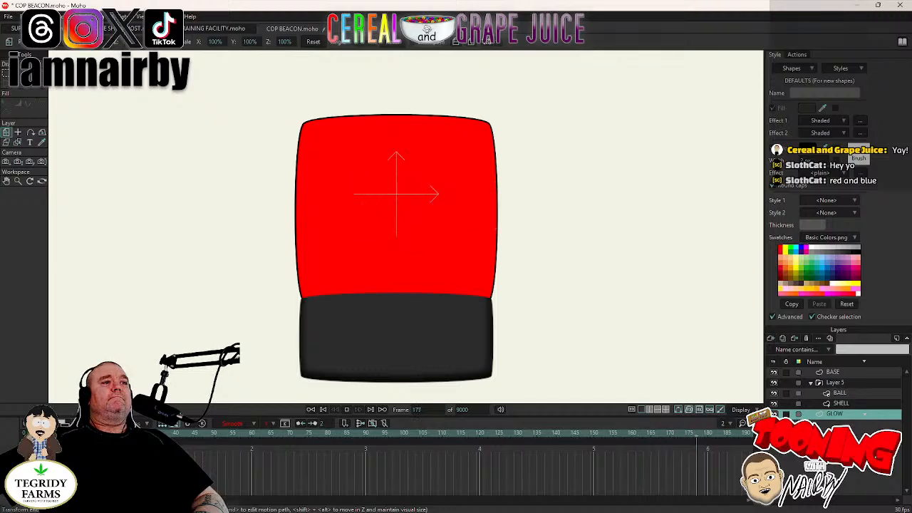
pyautogui.click(349, 411)
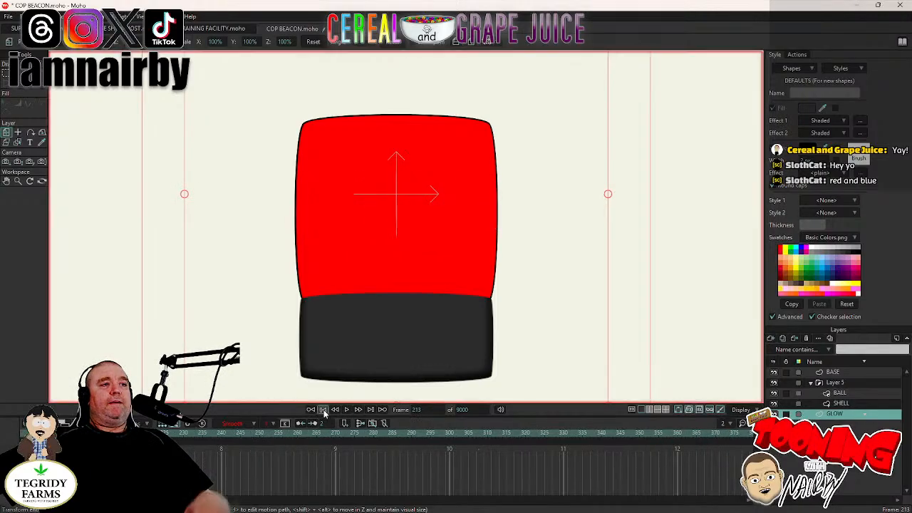
pyautogui.click(324, 411)
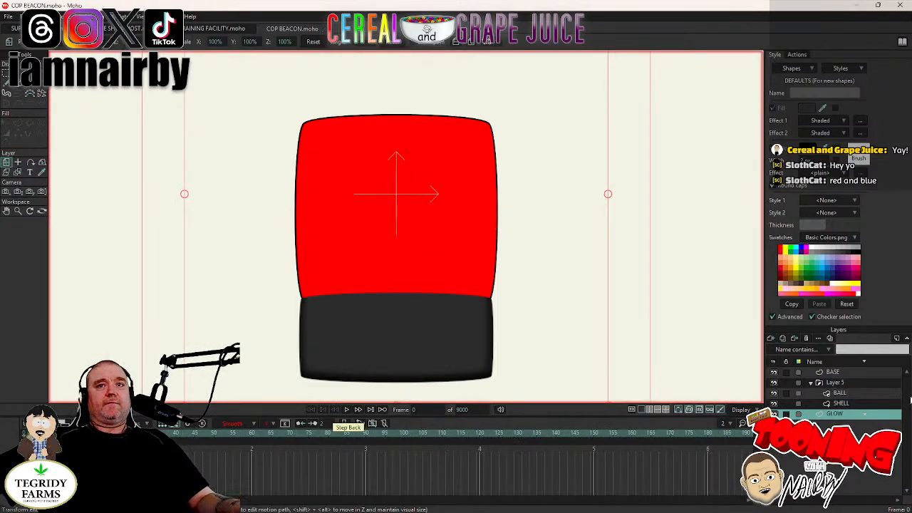
# Replay the ball's looping motion, first with BALL and then GLOW selected, and return to frame 0.
pyautogui.click(851, 395)
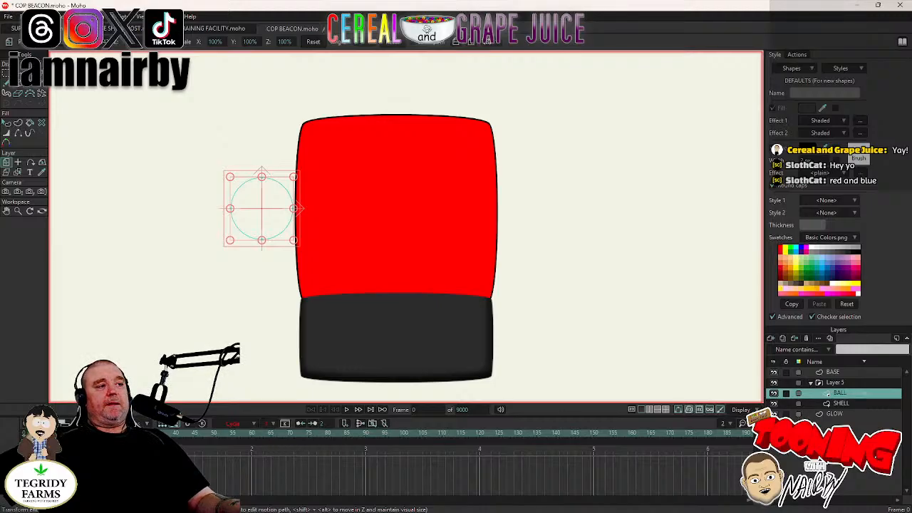
pyautogui.click(347, 410)
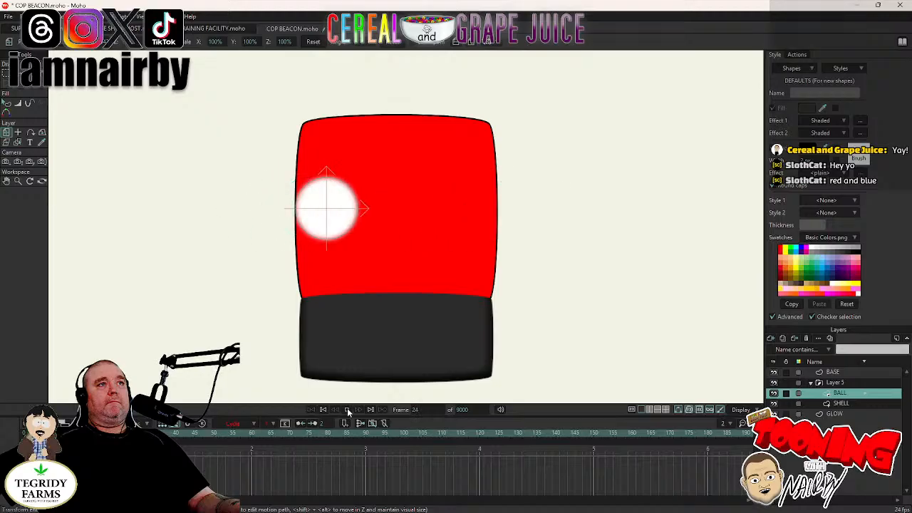
pyautogui.click(837, 414)
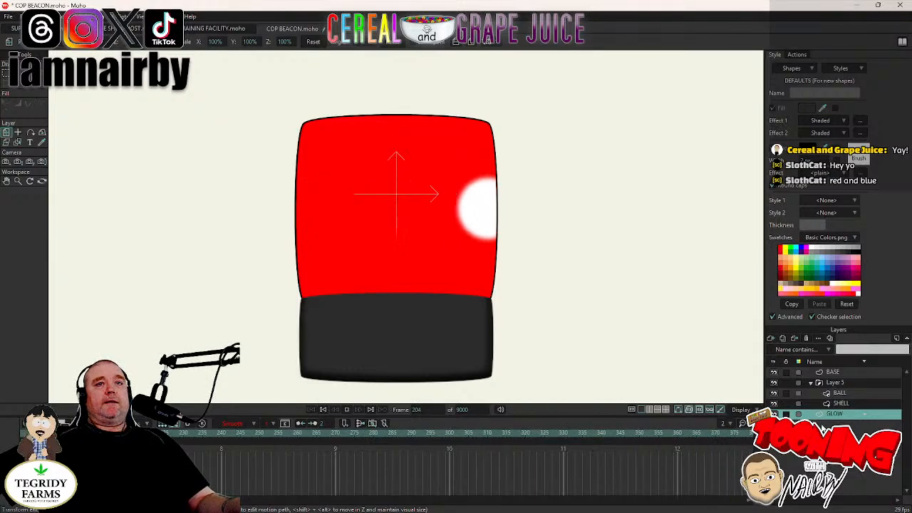
pyautogui.click(347, 409)
pyautogui.click(324, 410)
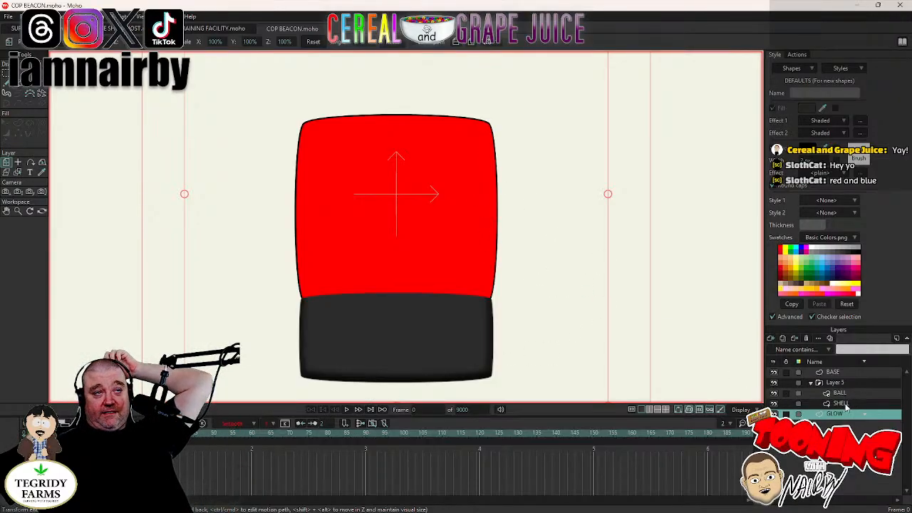
# Hide the outline edges of the SHELL shape, check the result in playback and a preview render, and return to frame 0.
pyautogui.click(387, 210)
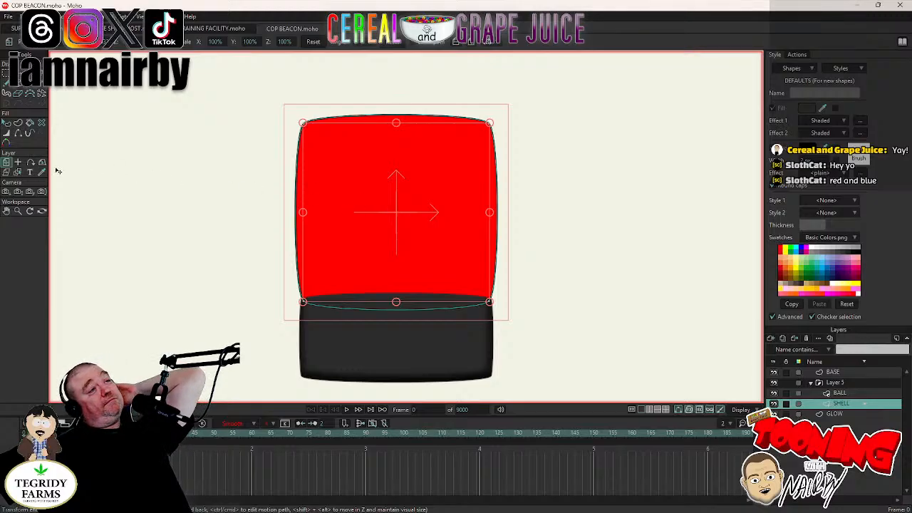
pyautogui.click(18, 133)
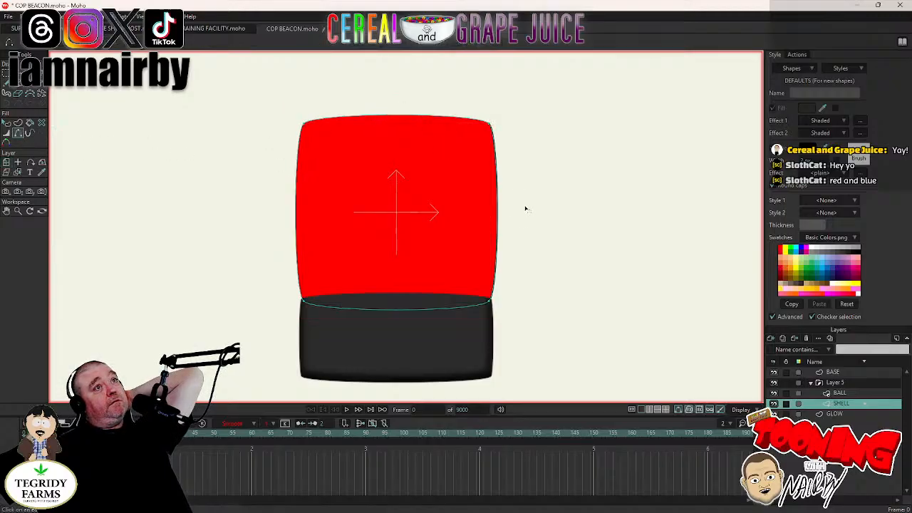
pyautogui.click(347, 409)
pyautogui.hotkey('ctrl', 'r')
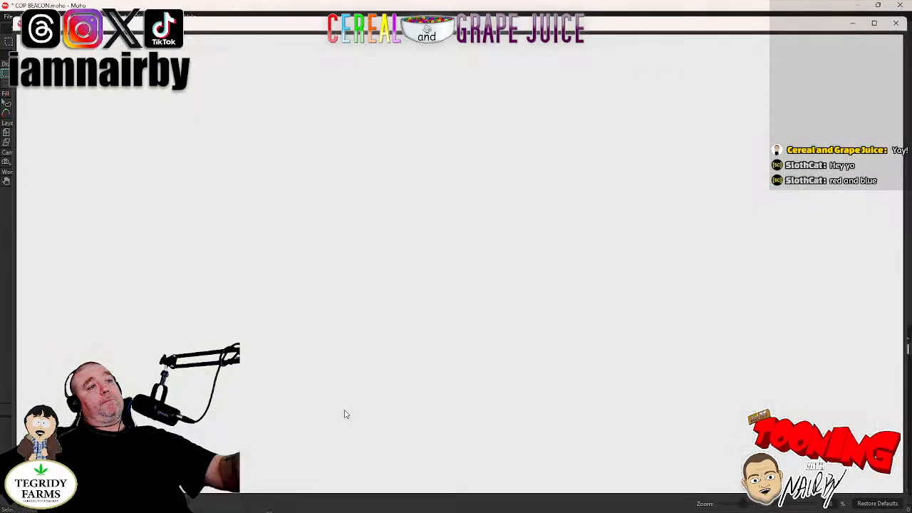
pyautogui.click(898, 22)
pyautogui.click(324, 410)
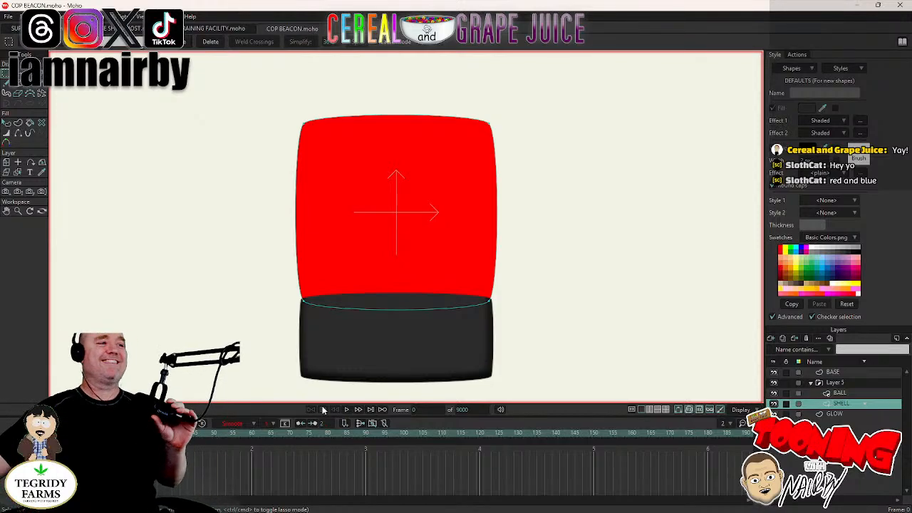
# Set the SHELL shape's fill color to blue (2A00FF) at frame 26 and return to frame 0.
pyautogui.click(6, 125)
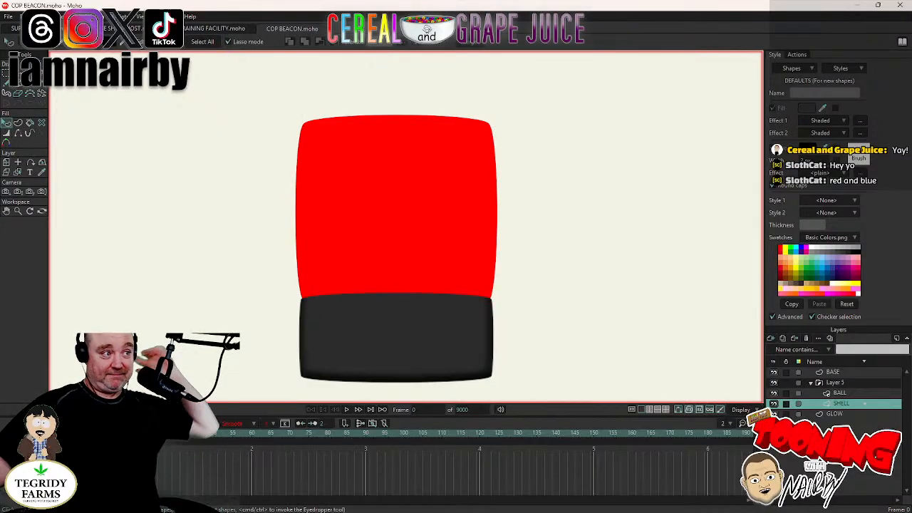
pyautogui.press('space')
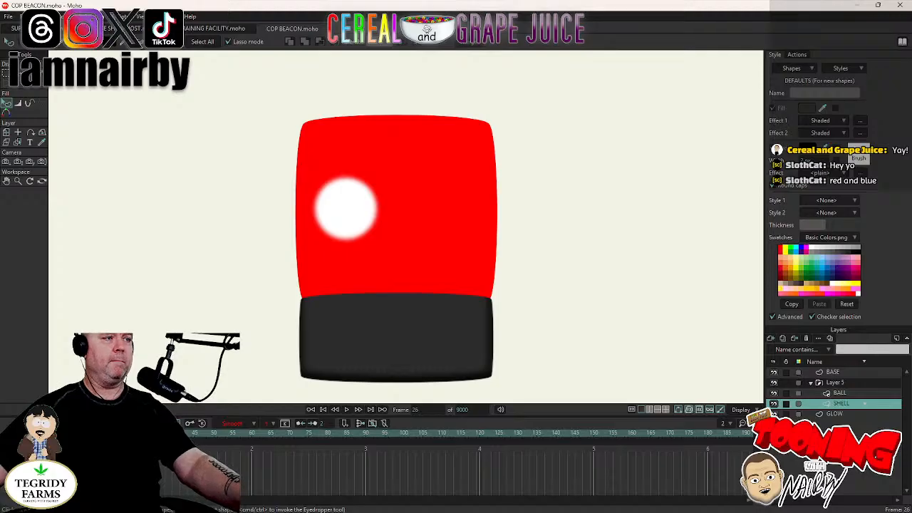
pyautogui.click(472, 237)
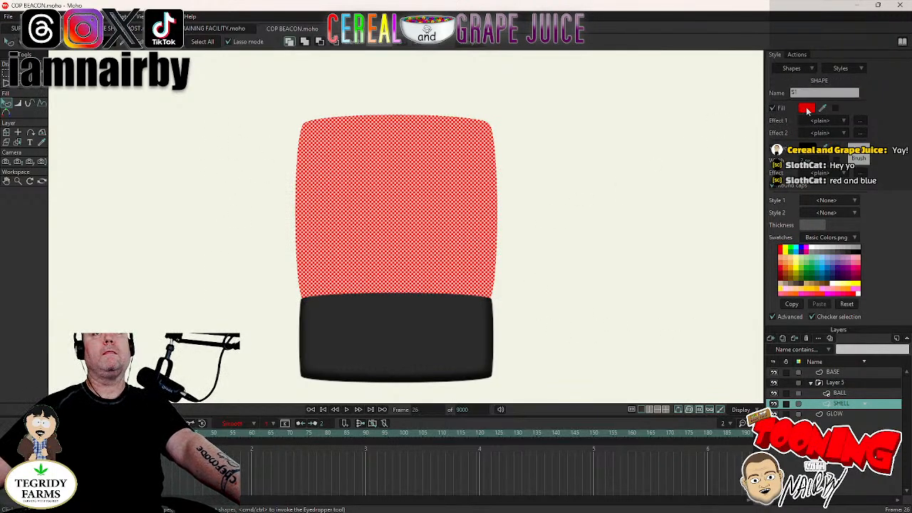
pyautogui.click(806, 109)
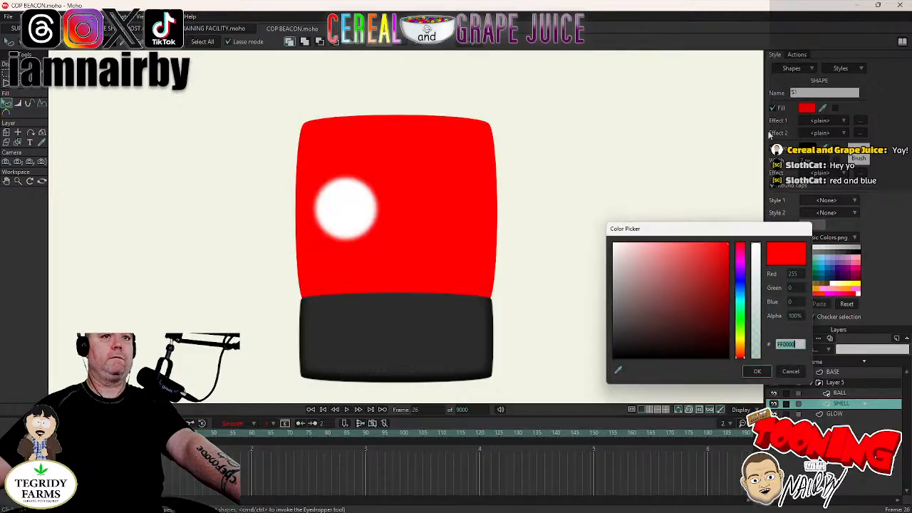
pyautogui.click(739, 280)
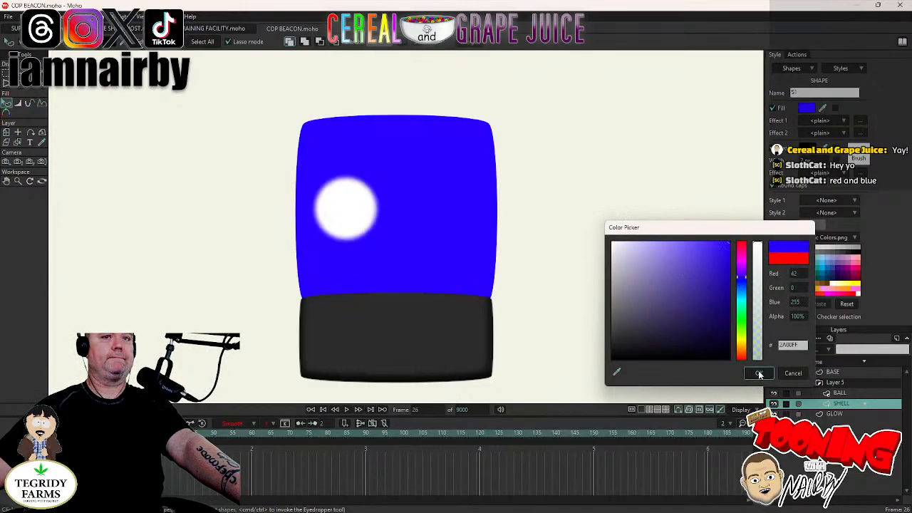
pyautogui.click(760, 375)
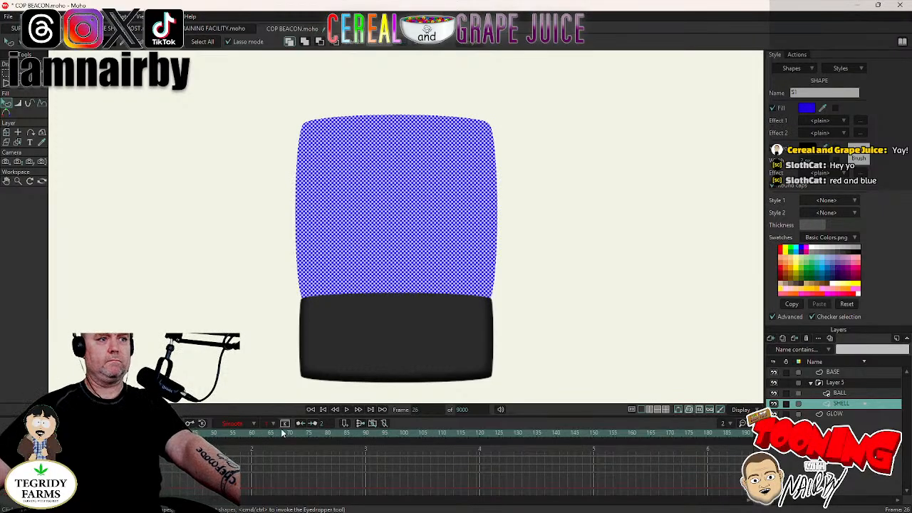
pyautogui.click(312, 410)
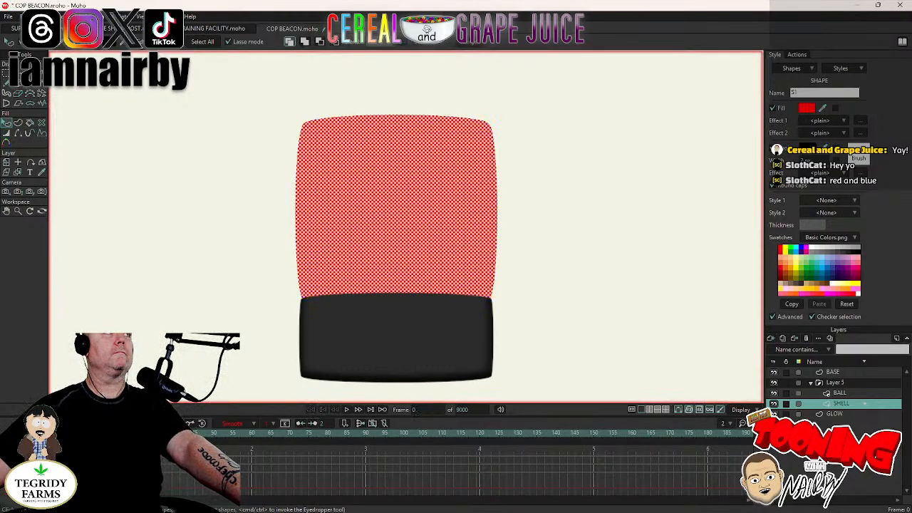
# Deselect the SHELL shape, play back the color change, and delete its blue fill keyframe.
pyautogui.click(25, 16)
pyautogui.click(62, 137)
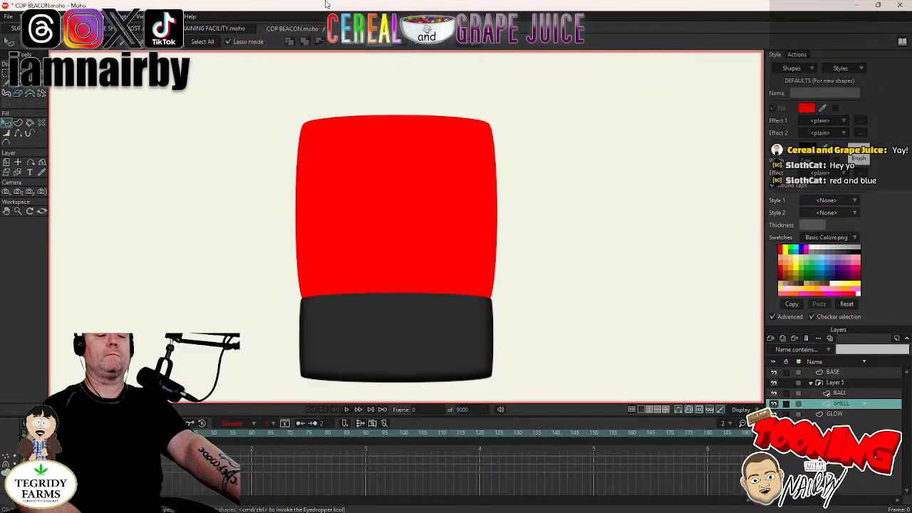
pyautogui.press('space')
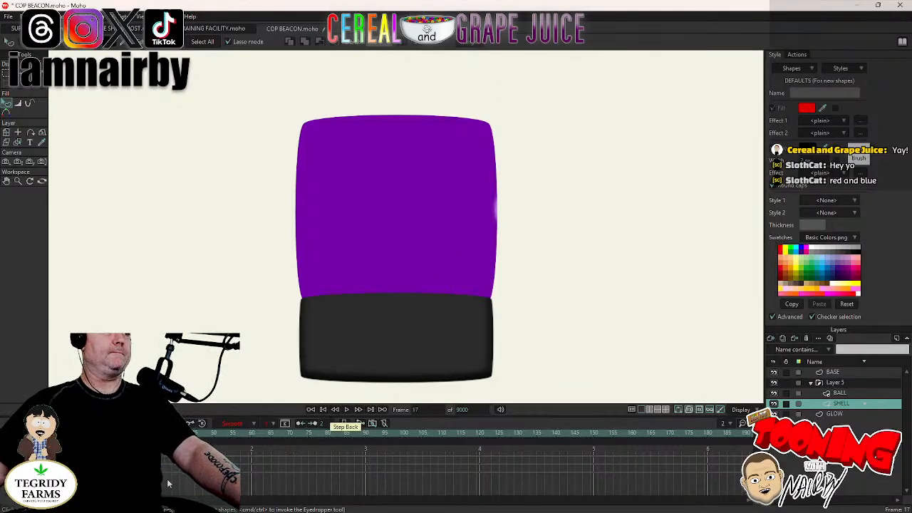
pyautogui.press('Delete')
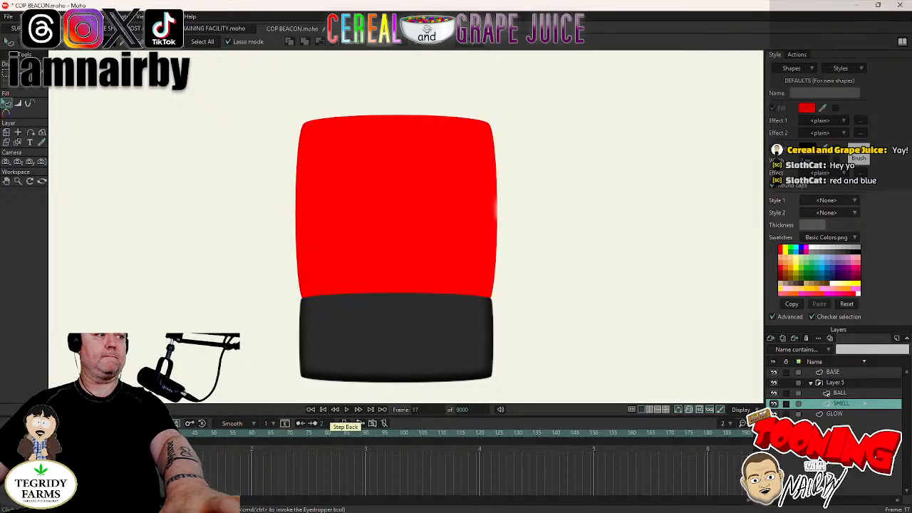
pyautogui.hotkey('ctrl', 'r')
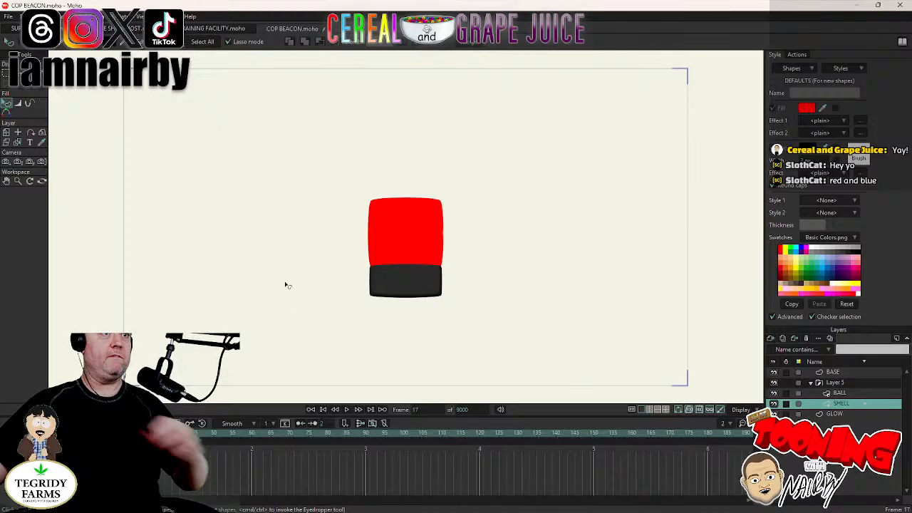
# Try to set the SHELL shape's fill color to white (FFFFFF) at frame 17.
pyautogui.click(324, 411)
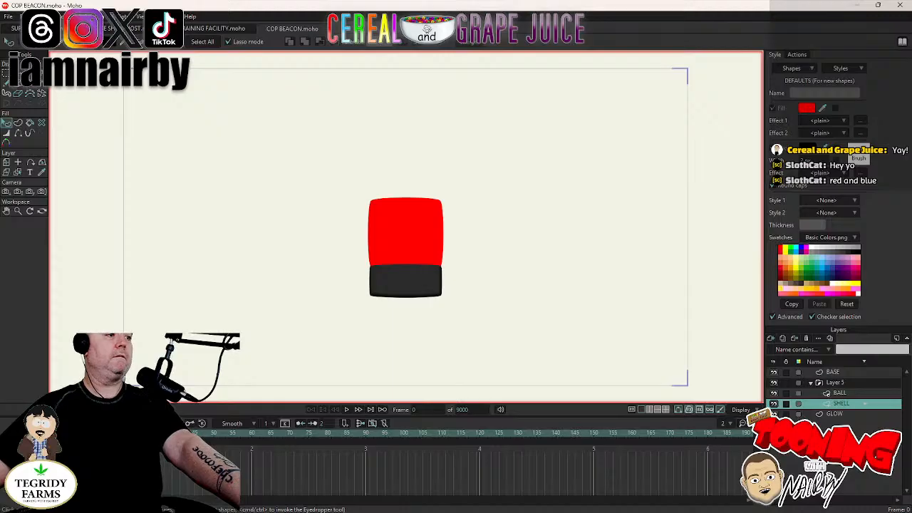
pyautogui.click(88, 433)
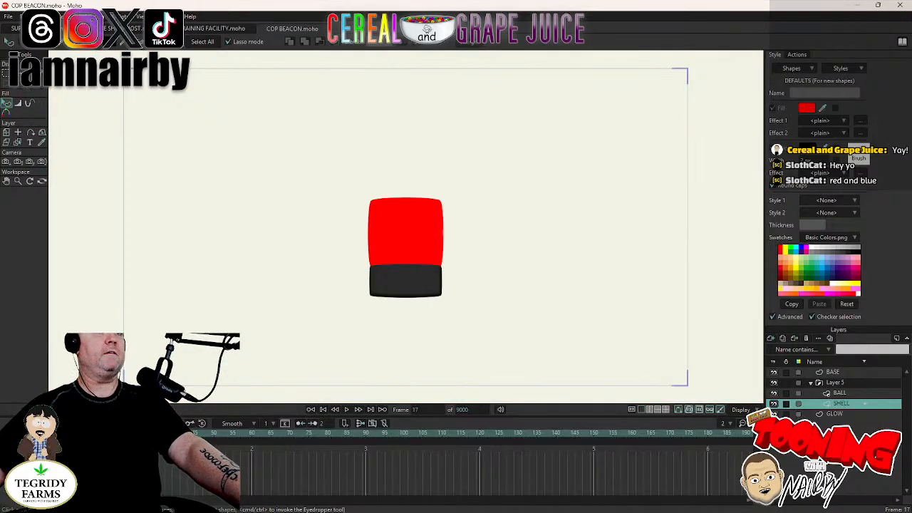
pyautogui.click(396, 229)
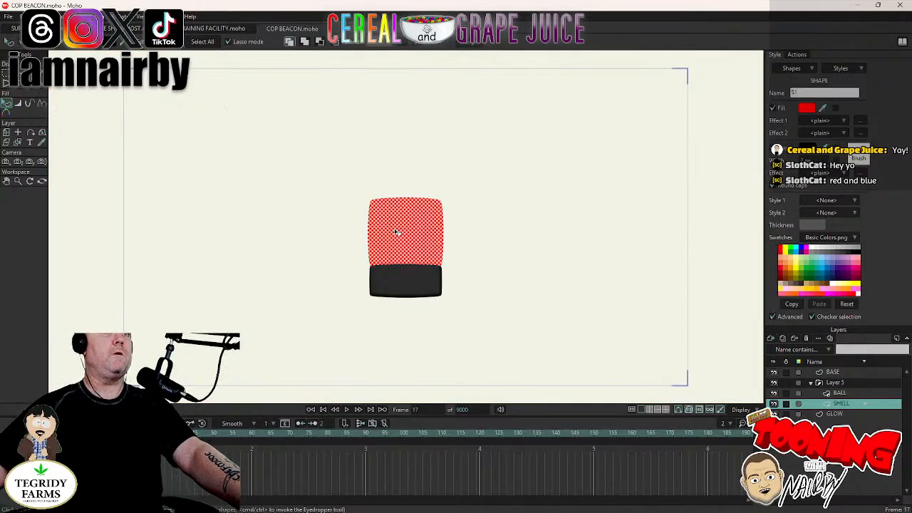
pyautogui.click(806, 108)
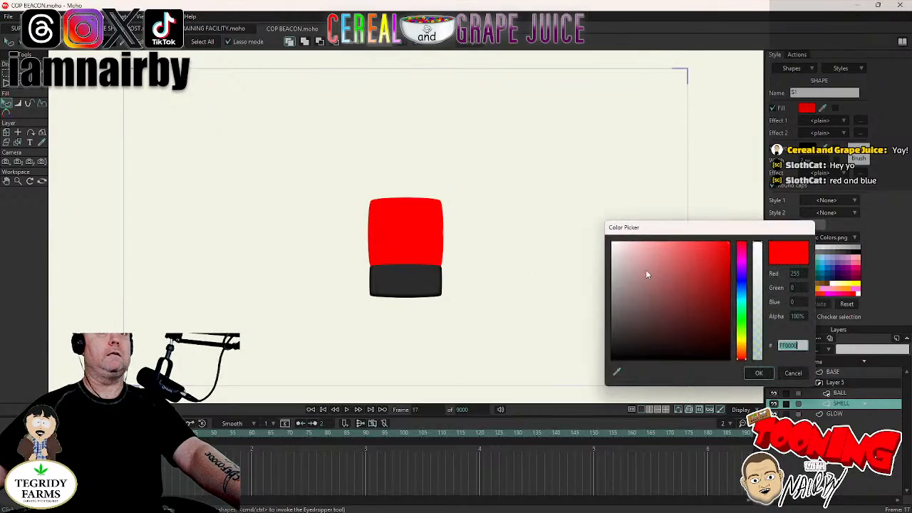
pyautogui.moveTo(646, 269); pyautogui.dragTo(362, 145)
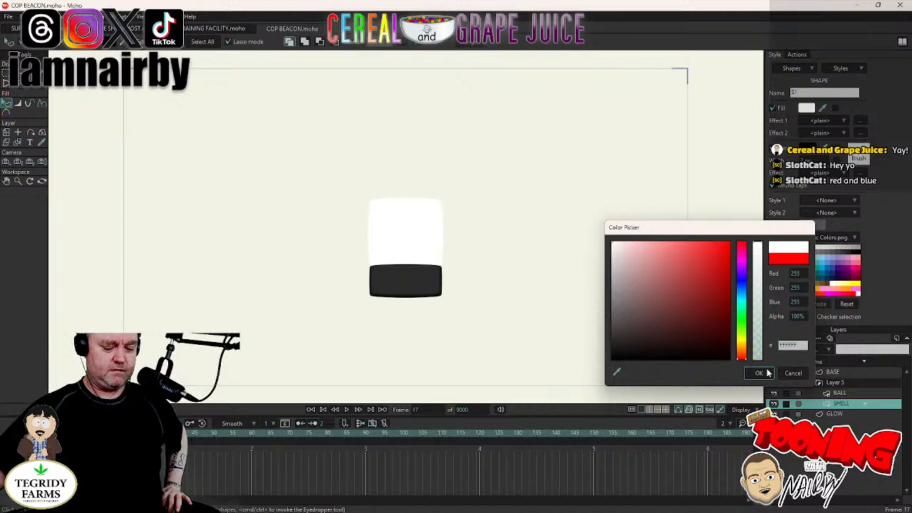
pyautogui.press('Return')
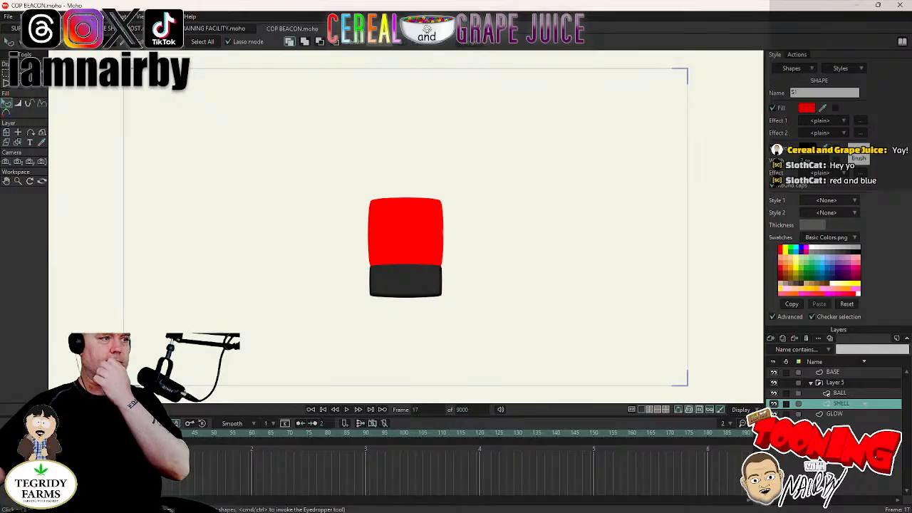
pyautogui.click(122, 16)
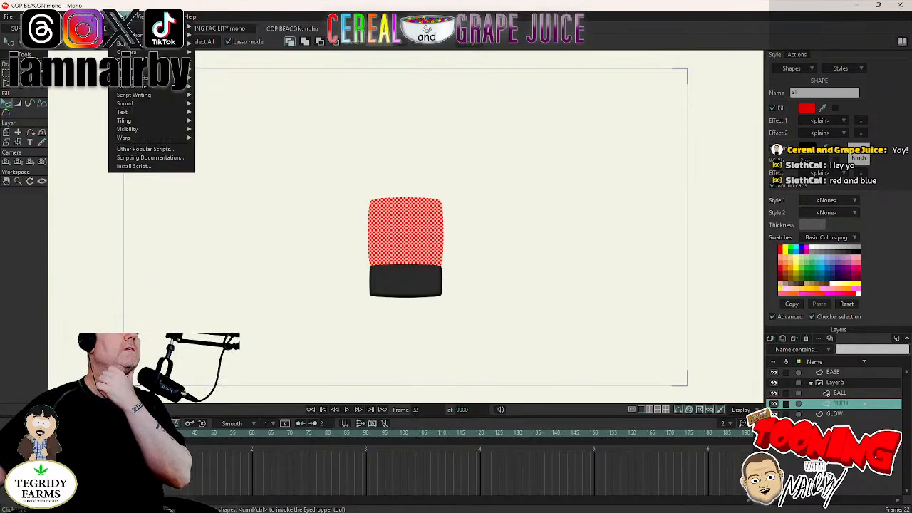
pyautogui.moveTo(142, 124)
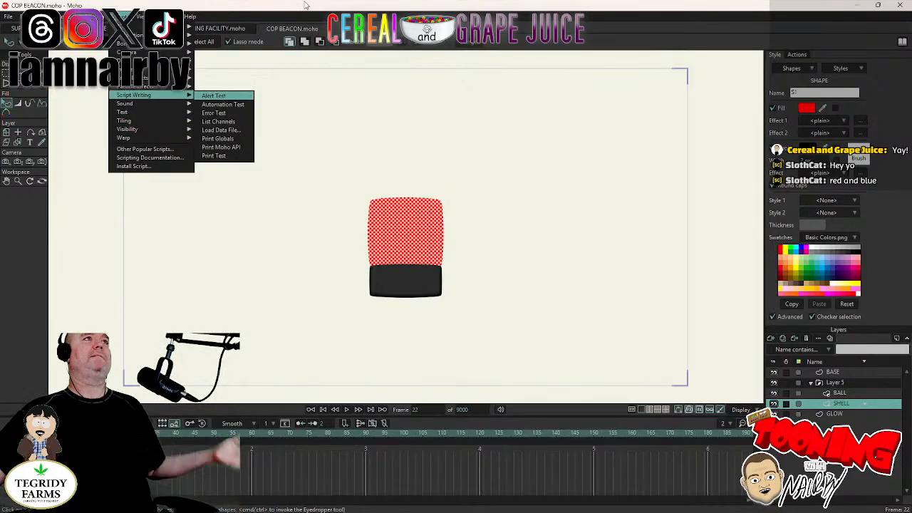
pyautogui.click(305, 6)
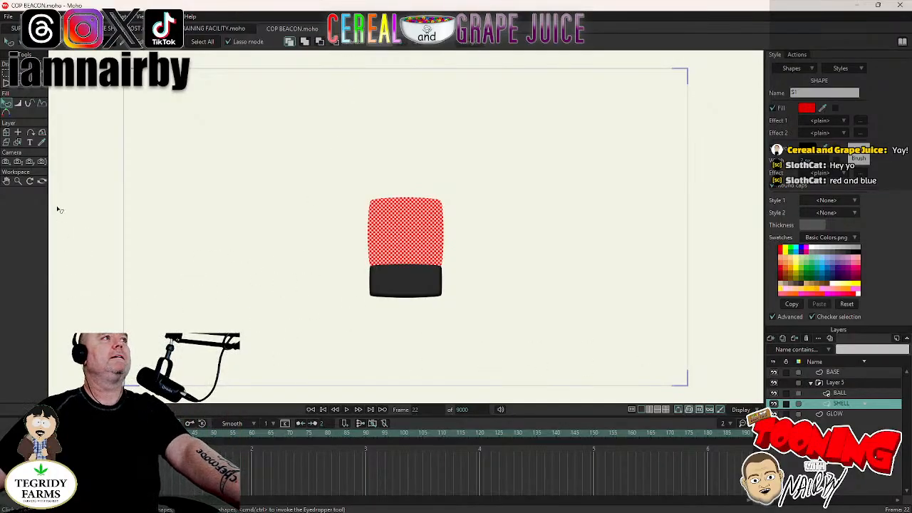
# Set the SHELL shape's fill color to white (FFFFFF) at frame 22.
pyautogui.click(815, 111)
pyautogui.moveTo(639, 308); pyautogui.dragTo(457, 148)
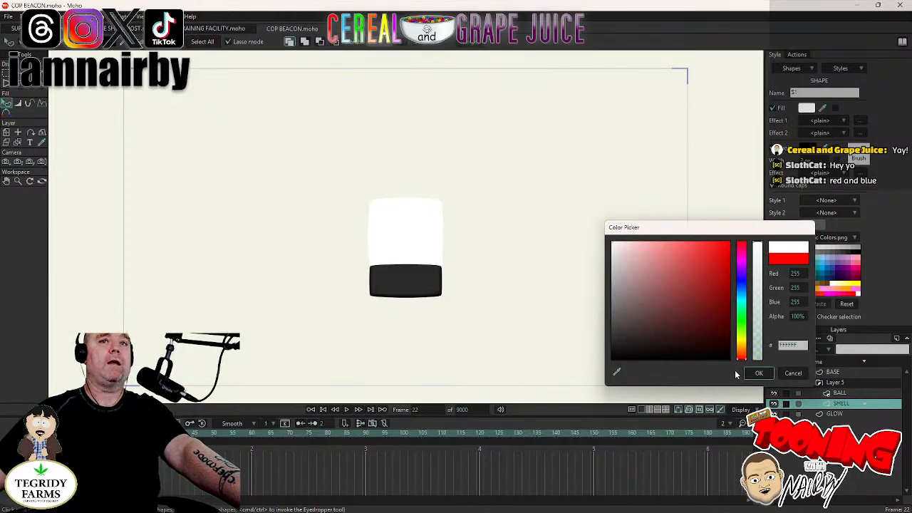
pyautogui.click(758, 373)
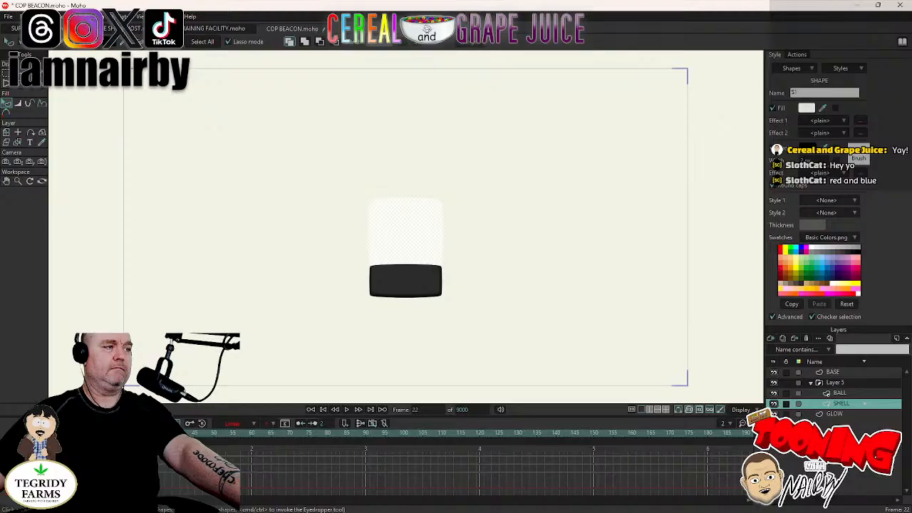
pyautogui.rightClick(26, 330)
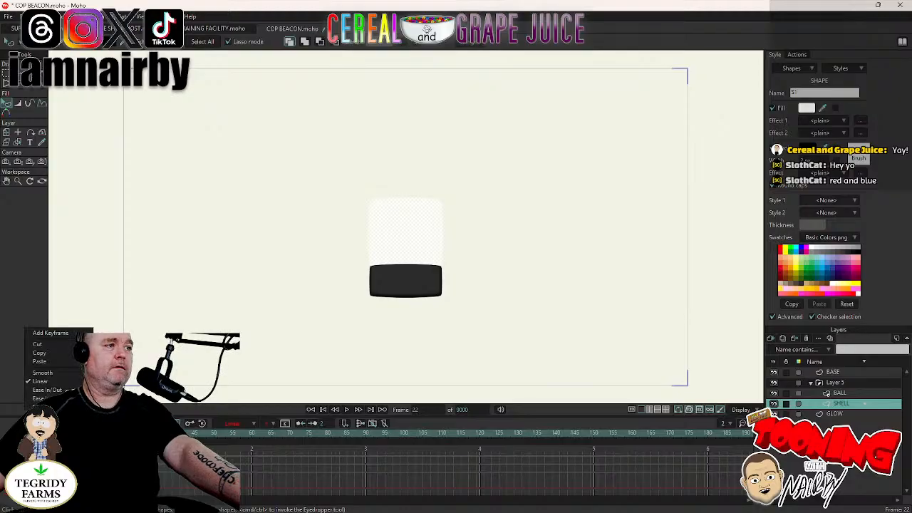
pyautogui.press('Escape')
# Step through the frames from 0 to 19 and back to 14 to examine the SHELL's color fade.
pyautogui.click(323, 410)
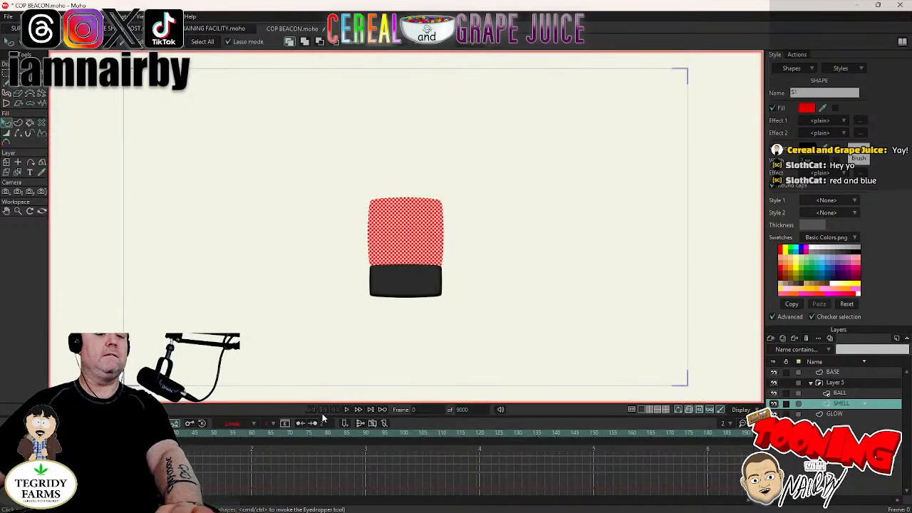
pyautogui.press('Right')
pyautogui.press('Right')
pyautogui.press('Right')
pyautogui.press('Right')
pyautogui.press('Right')
pyautogui.press('Right')
pyautogui.press('Right')
pyautogui.press('Right')
pyautogui.press('Right')
pyautogui.press('Right')
pyautogui.press('Right')
pyautogui.press('Right')
pyautogui.press('Right')
pyautogui.press('Right')
pyautogui.press('Right')
pyautogui.press('Right')
pyautogui.press('Right')
pyautogui.press('Right')
pyautogui.press('Right')
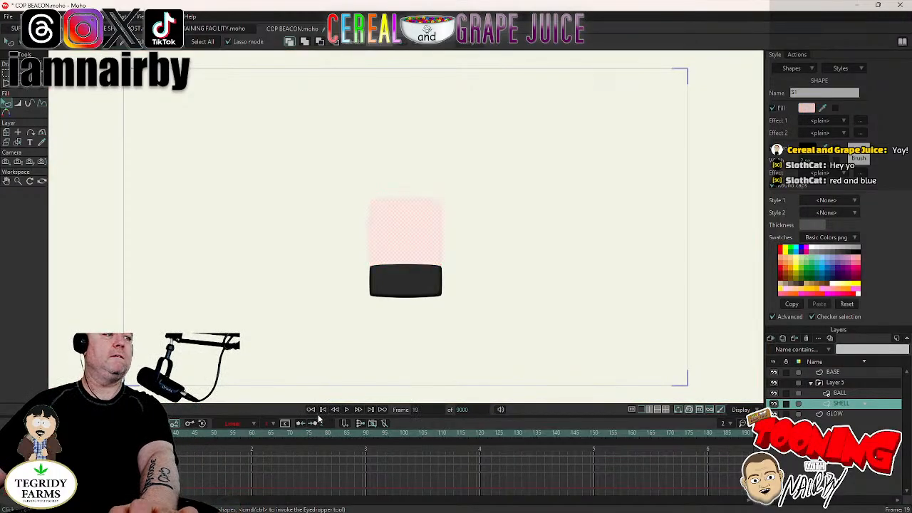
pyautogui.press('Left')
pyautogui.press('Left')
pyautogui.press('Left')
pyautogui.press('Left')
pyautogui.press('Left')
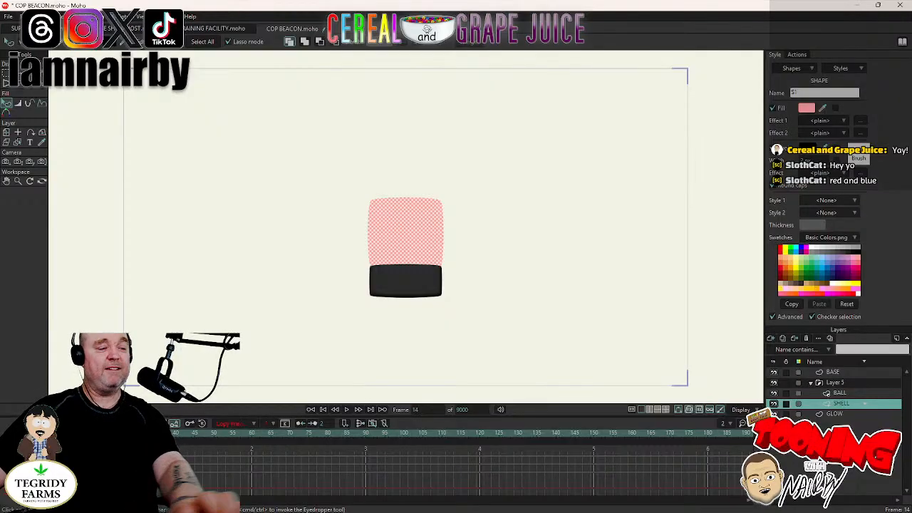
# Paste the red fill keyframe for the SHELL shape at frame 20.
pyautogui.press('Right')
pyautogui.press('Right')
pyautogui.press('Right')
pyautogui.press('Right')
pyautogui.press('Right')
pyautogui.press('Right')
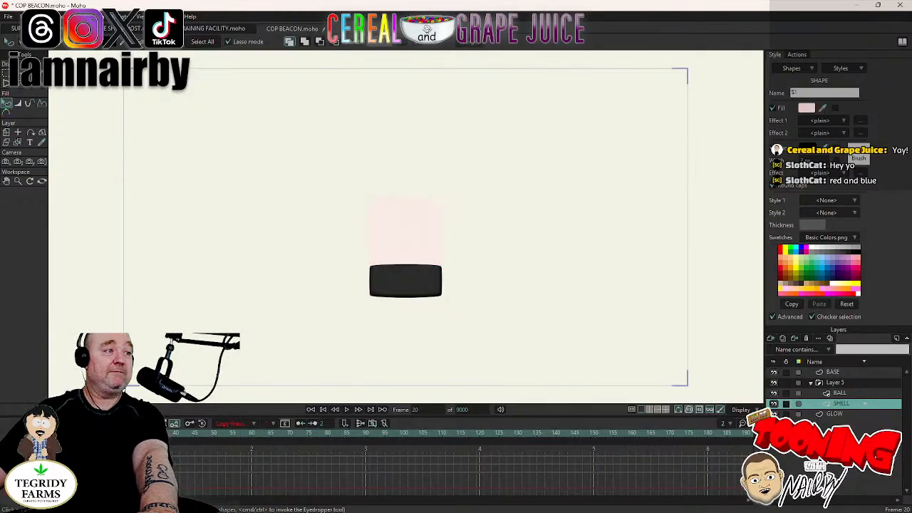
pyautogui.hotkey('ctrl', 'v')
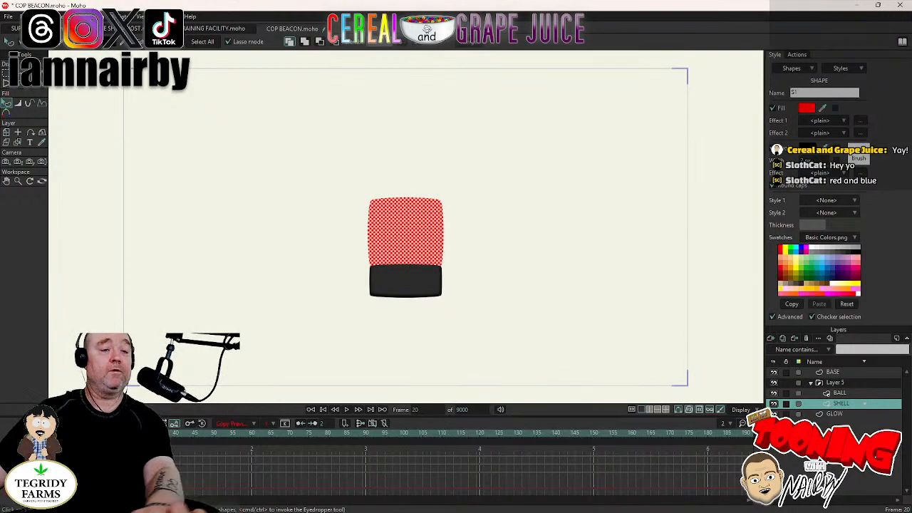
# Step back and forth between frames 20 and 22 to compare the SHELL's fill color on each.
pyautogui.press('Right')
pyautogui.press('Right')
pyautogui.press('Right')
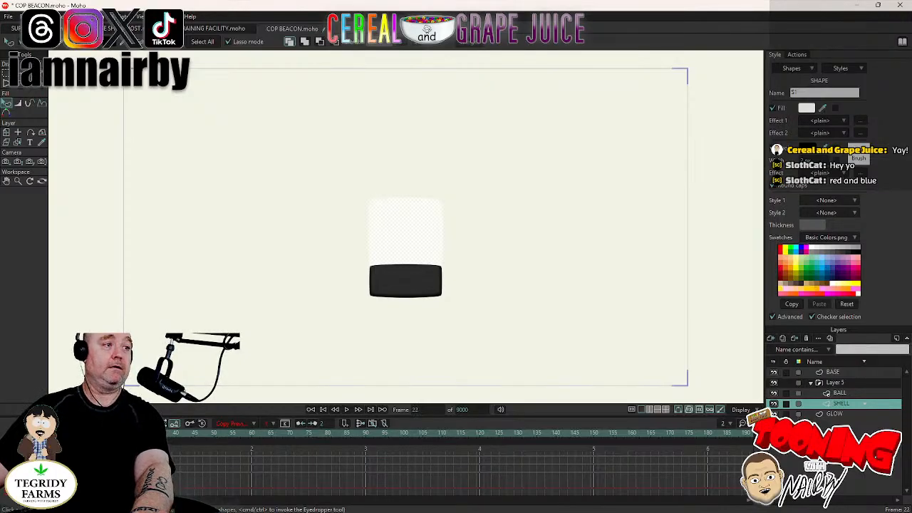
pyautogui.press('Left')
pyautogui.press('Left')
pyautogui.press('Right')
pyautogui.press('Right')
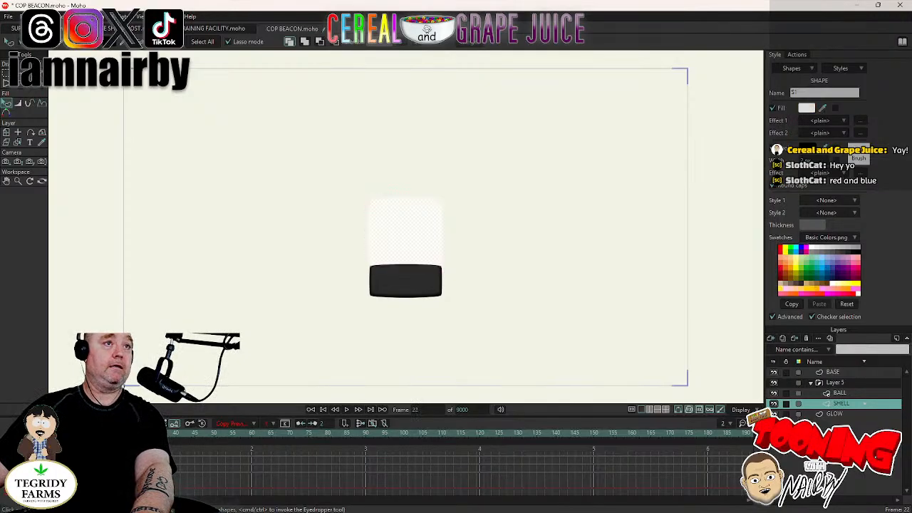
pyautogui.press('Left')
pyautogui.press('Left')
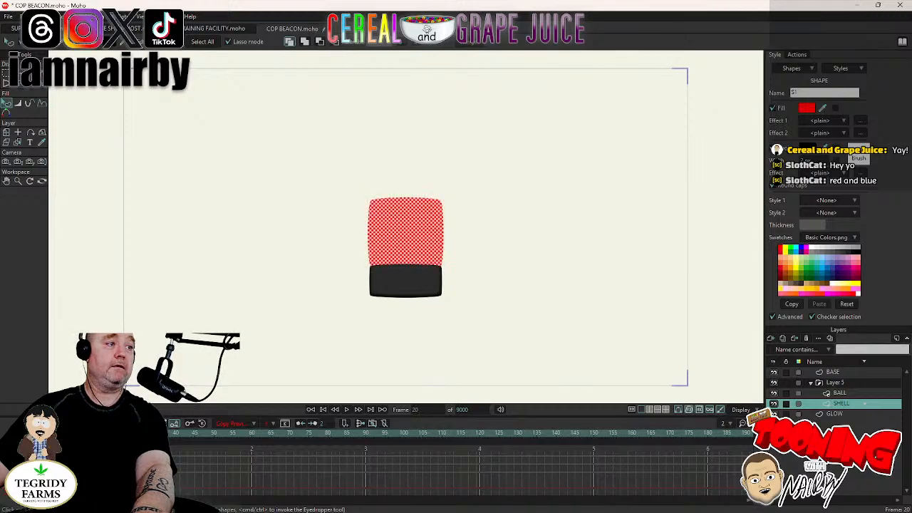
# Set the SHELL shape's fill color to blue (0018FF) at frame 26 and return to frame 0.
pyautogui.press('Right')
pyautogui.press('Right')
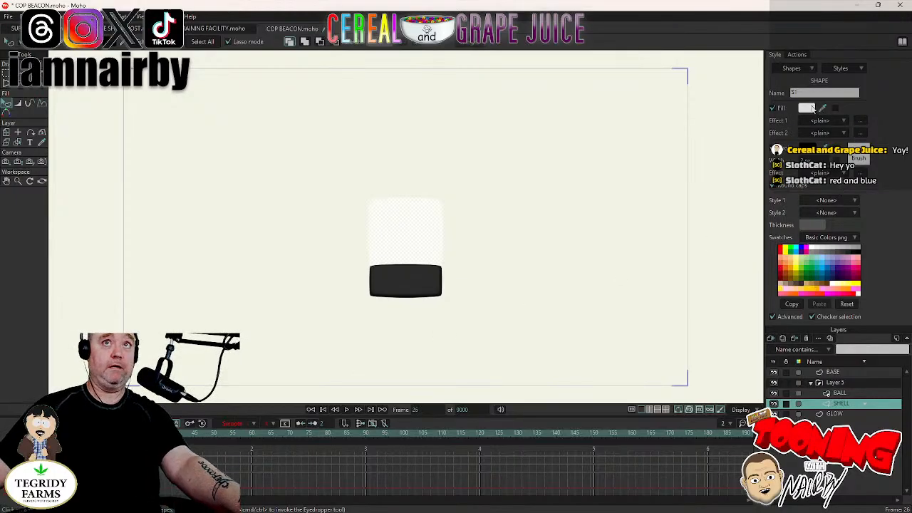
pyautogui.click(806, 108)
pyautogui.click(744, 282)
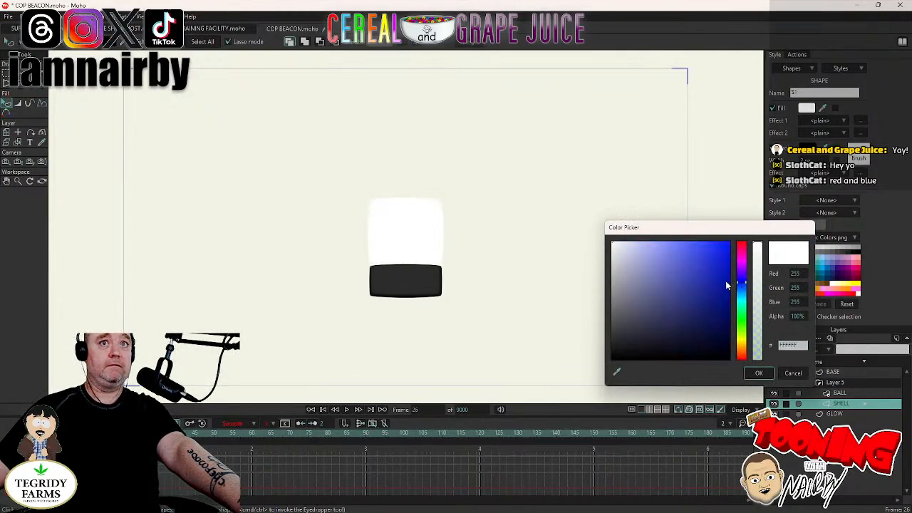
pyautogui.click(728, 243)
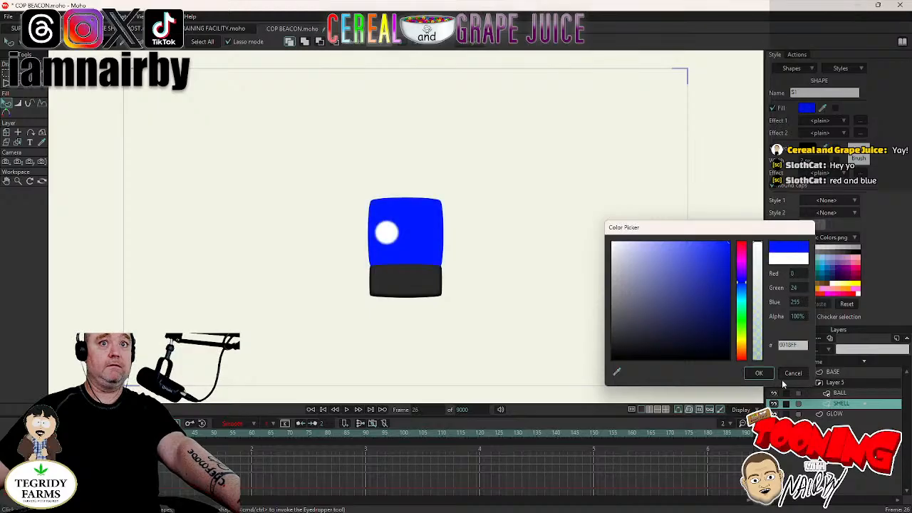
pyautogui.click(760, 373)
pyautogui.click(323, 410)
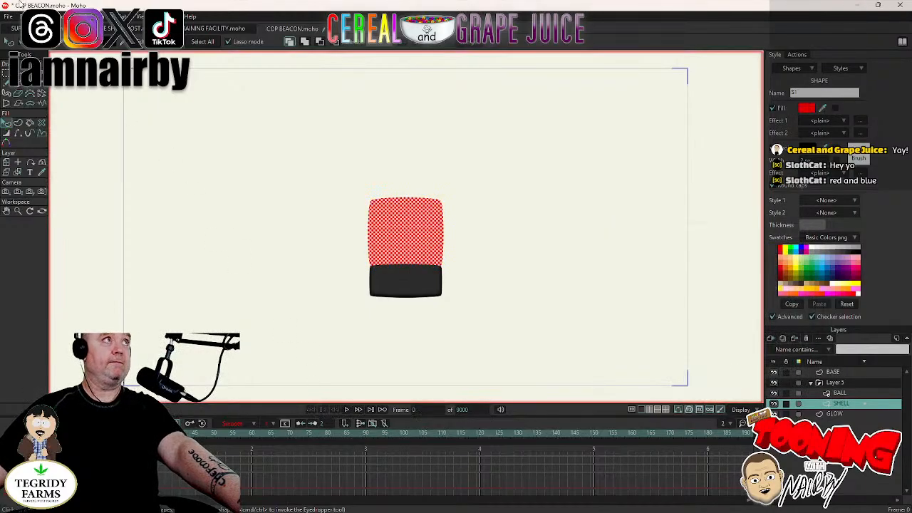
# Deselect the SHELL shape and play the animation from the start to examine the shell's color changes.
pyautogui.click(20, 17)
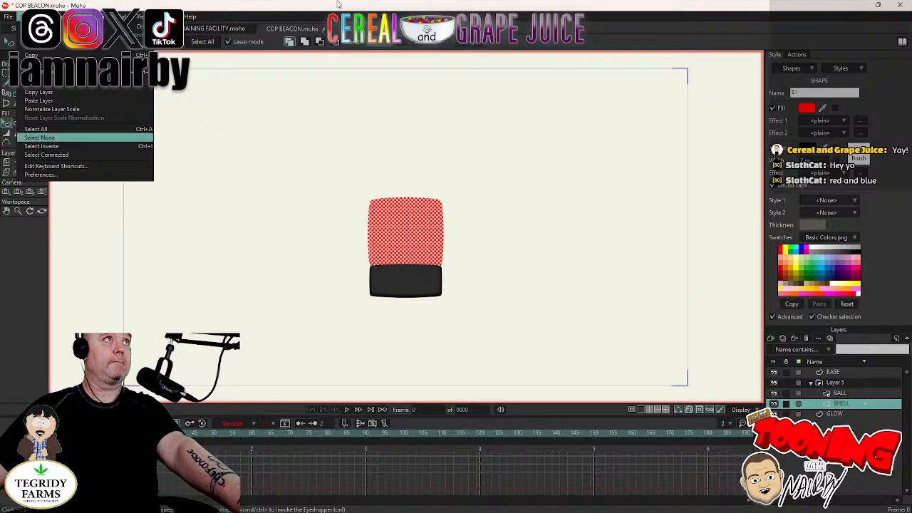
pyautogui.click(41, 139)
pyautogui.press('space')
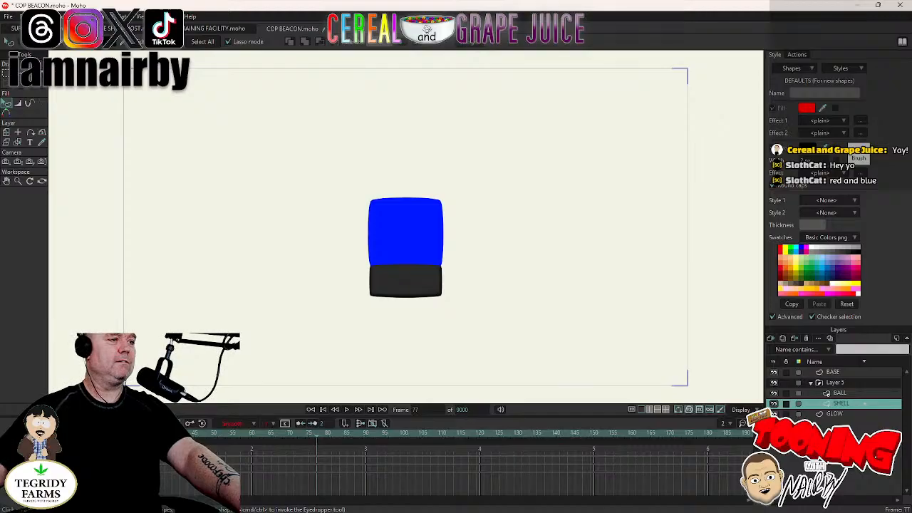
pyautogui.click(323, 411)
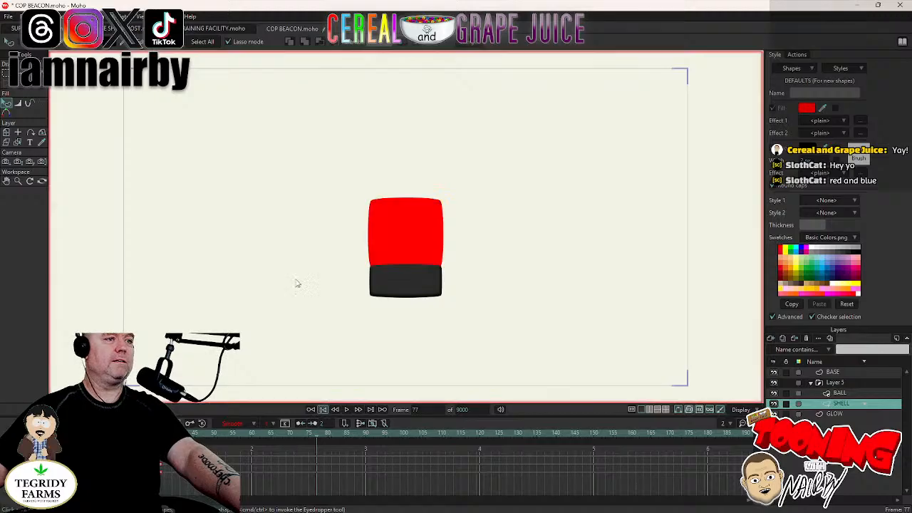
pyautogui.press('Right')
pyautogui.press('space')
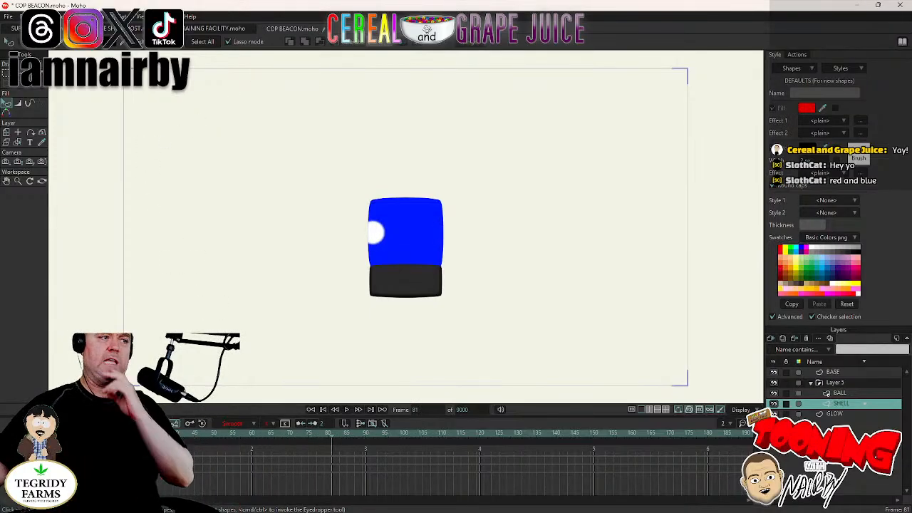
# Check the SHELL's fill at frames 25, 20 and 36, and paste the white fill keyframes starting at frame 56.
pyautogui.click(118, 433)
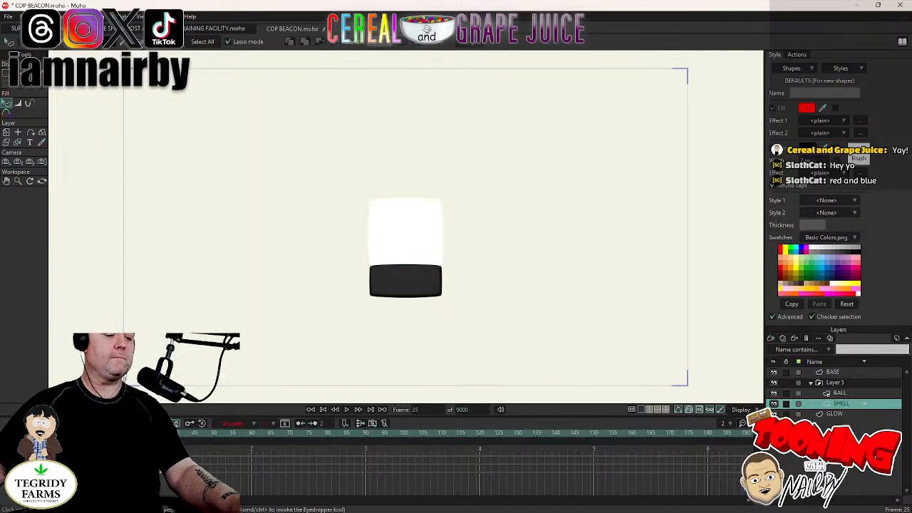
pyautogui.click(117, 433)
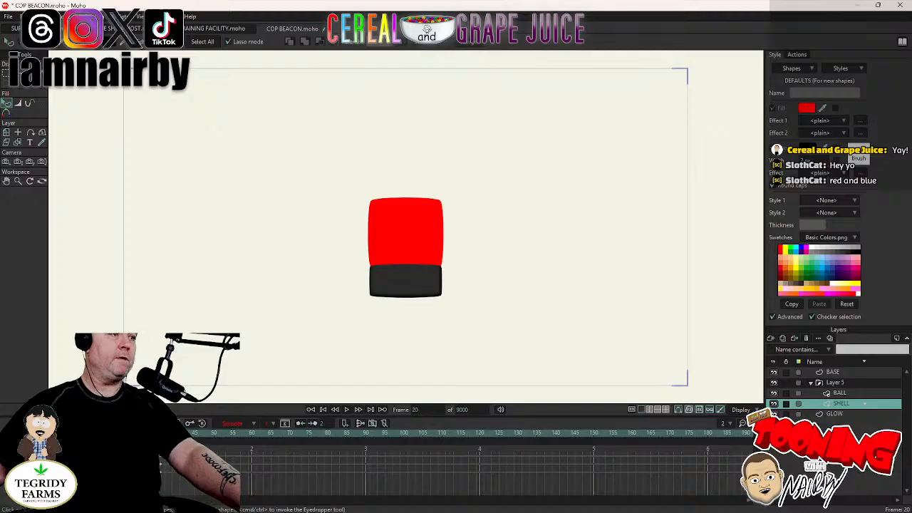
pyautogui.press('space')
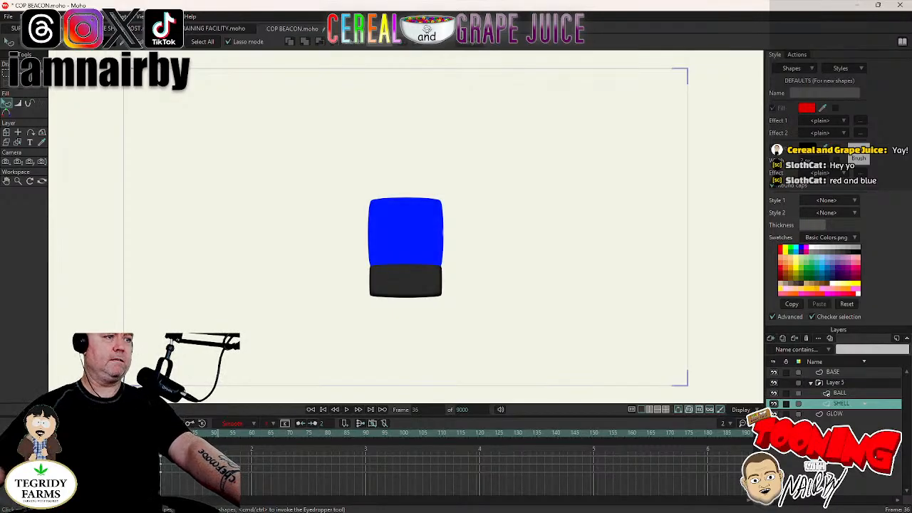
pyautogui.click(236, 434)
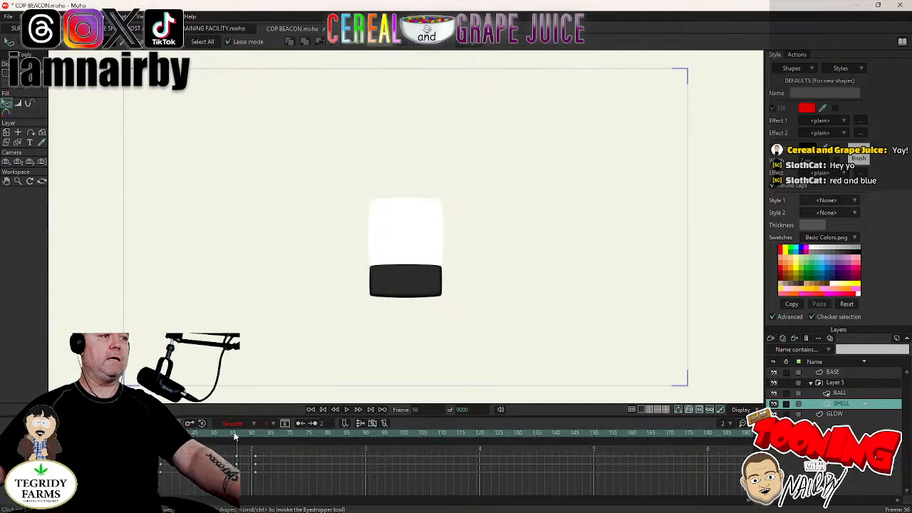
pyautogui.click(236, 434)
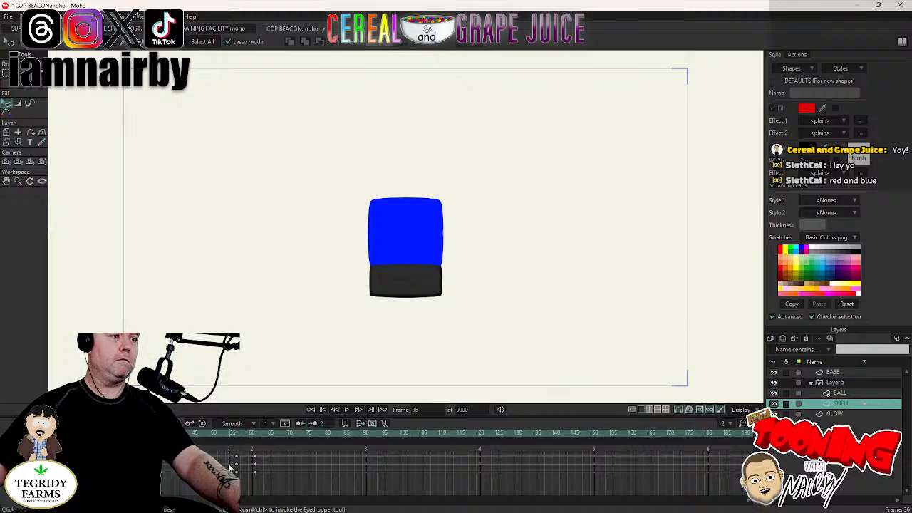
# Move the keyframes at frames 56 and 61 to 77 and 82, and copy the blue fill keyframe from frame 36 to frame 56.
pyautogui.moveTo(231, 465); pyautogui.dragTo(255, 481)
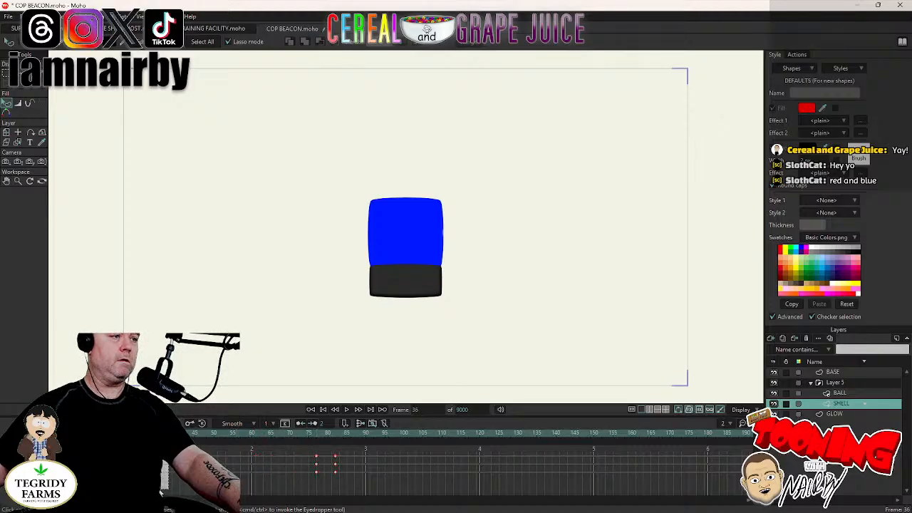
pyautogui.moveTo(161, 463); pyautogui.dragTo(289, 471)
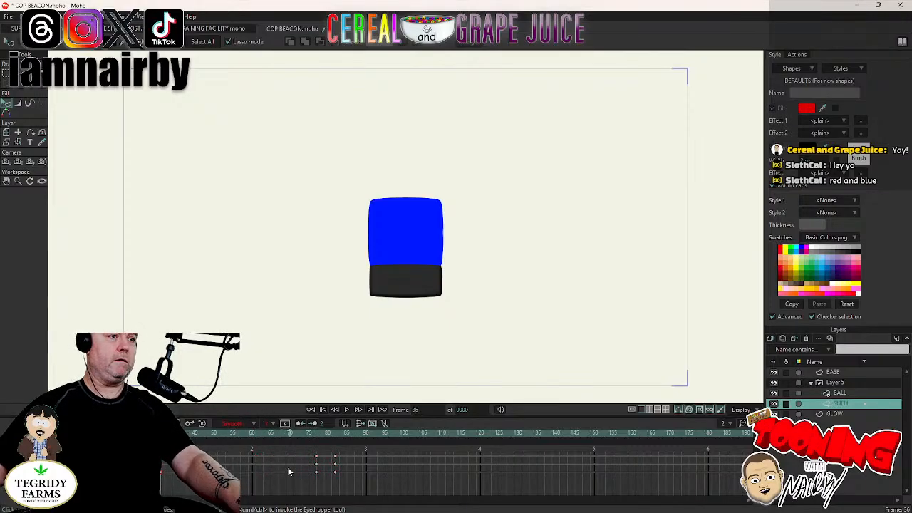
pyautogui.click(235, 434)
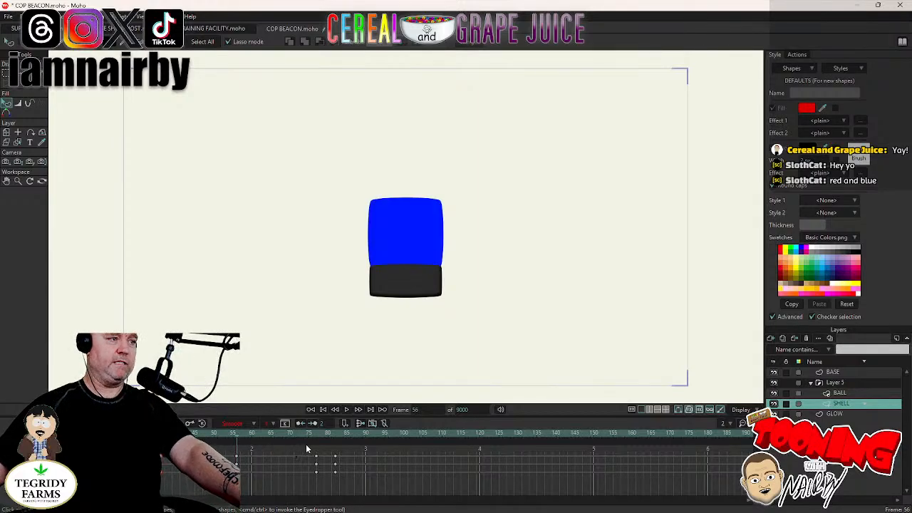
# Step through frames 20 to 25 to examine the SHELL's fill color transition.
pyautogui.click(100, 434)
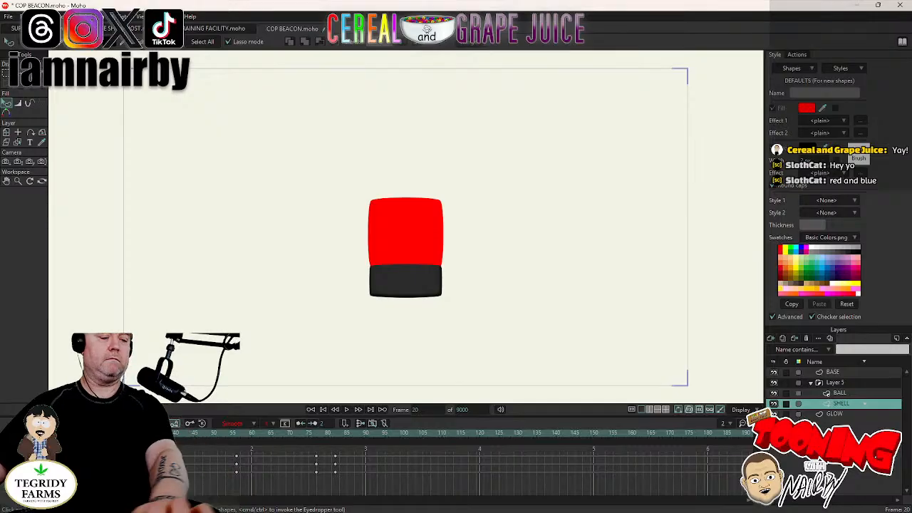
pyautogui.press('Right')
pyautogui.press('Right')
pyautogui.press('Right')
pyautogui.press('Right')
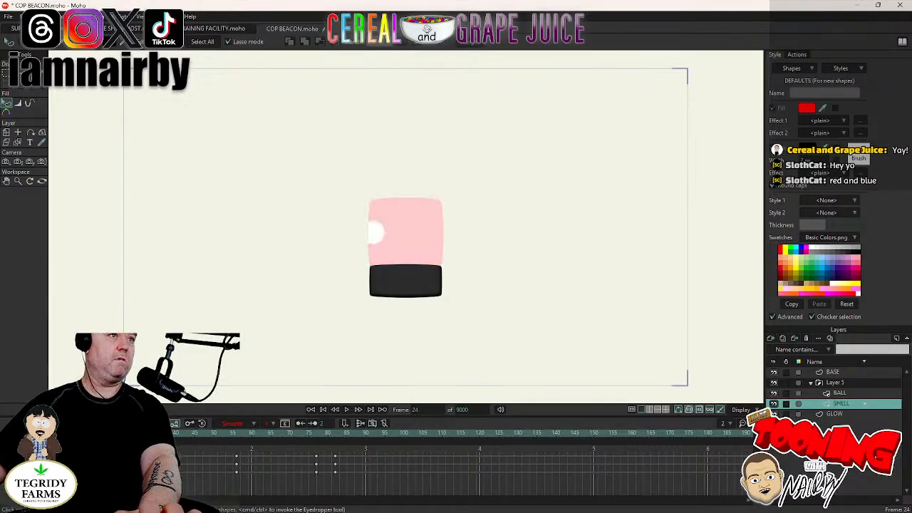
pyautogui.press('Right')
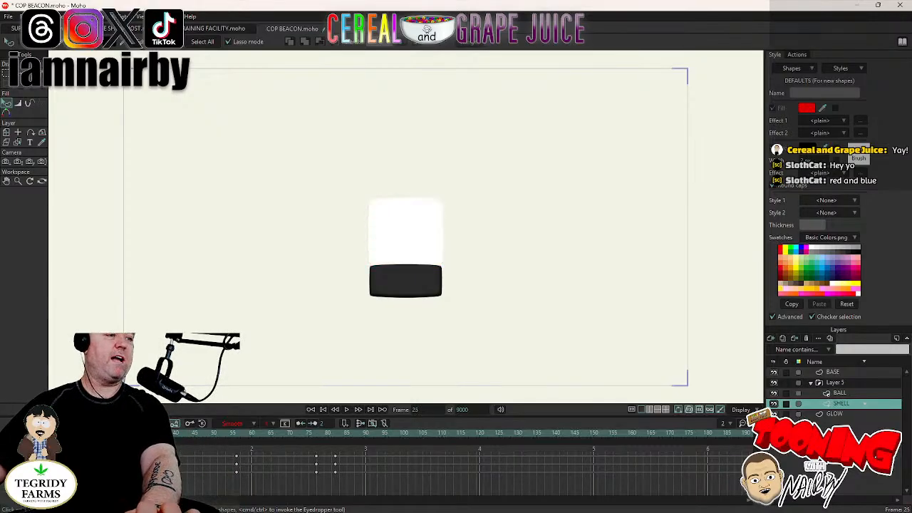
# Move the SHELL's fill keyframes at frames 77 and 82 back to frames 61 and 66.
pyautogui.click(239, 434)
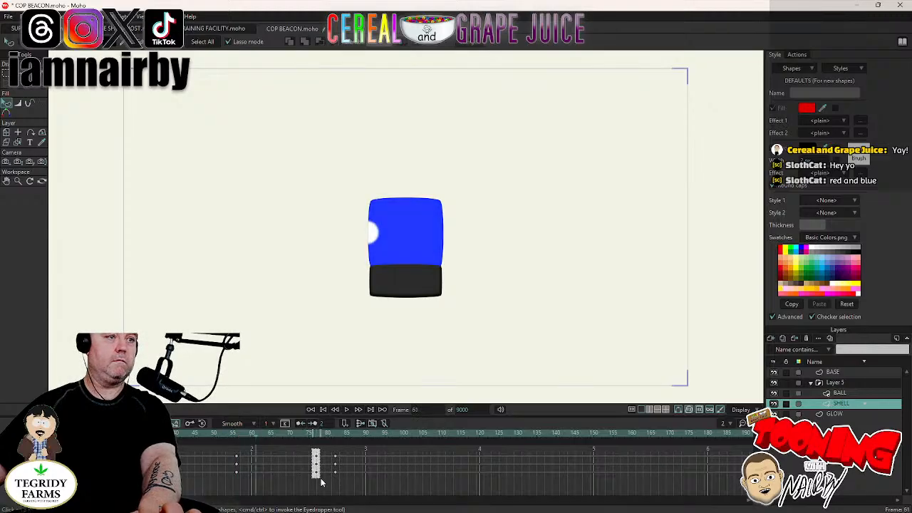
pyautogui.moveTo(312, 450); pyautogui.dragTo(356, 485)
pyautogui.moveTo(319, 460); pyautogui.dragTo(253, 463)
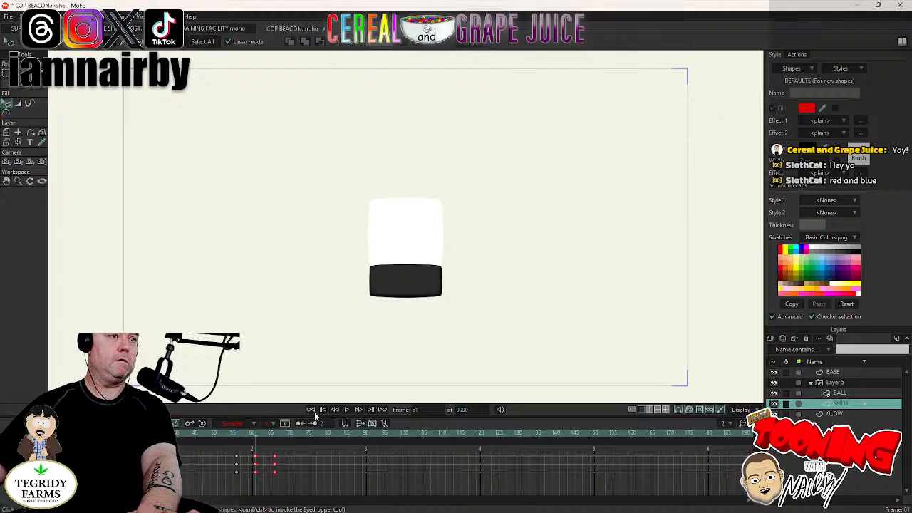
# Copy the SHELL's red fill keyframe from frame 0 and paste it at frame 71.
pyautogui.hotkey('ctrl', 'Right')
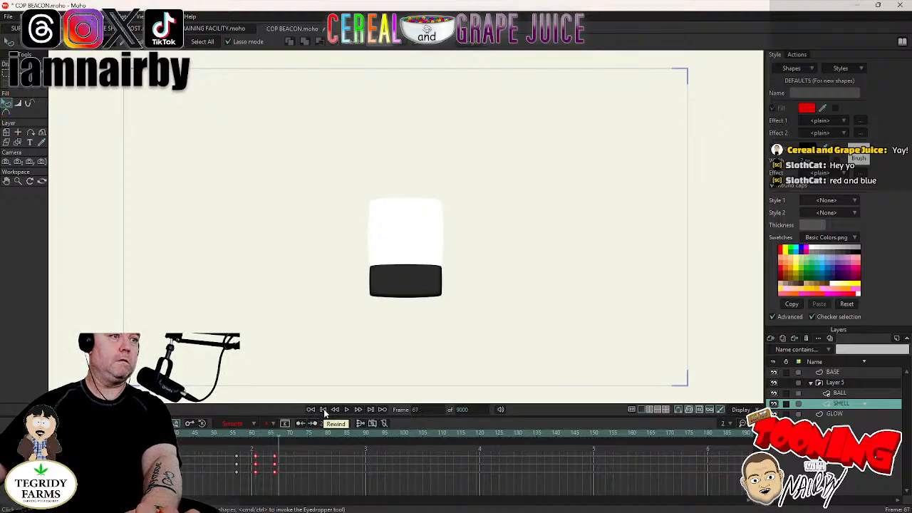
pyautogui.hotkey('ctrl', 'Right')
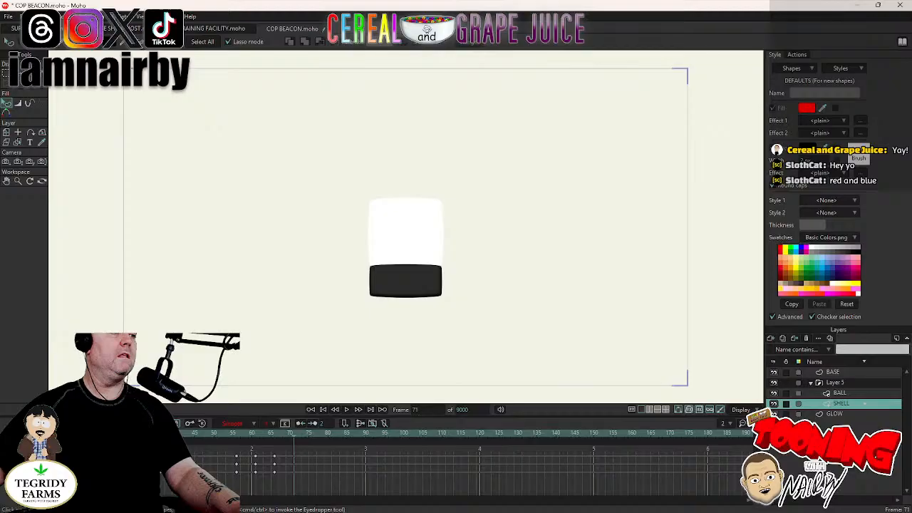
pyautogui.rightClick(24, 464)
pyautogui.click(39, 382)
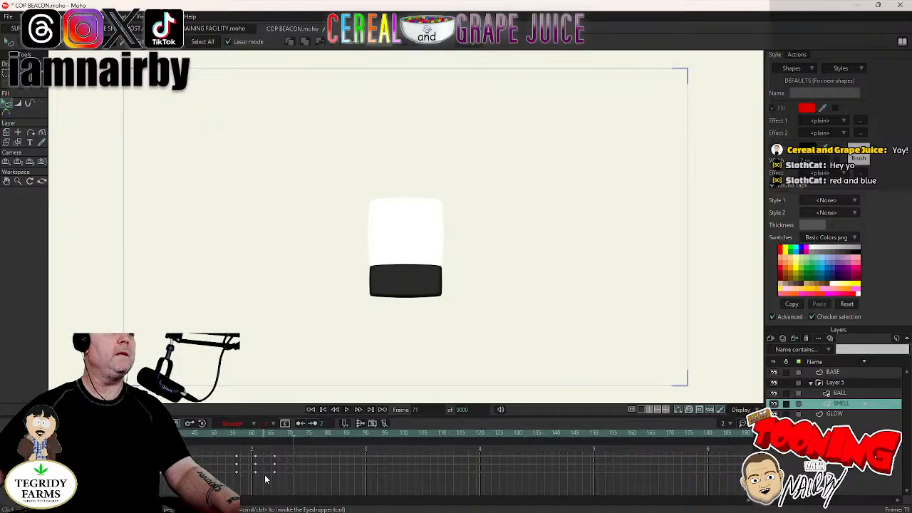
pyautogui.click(158, 484)
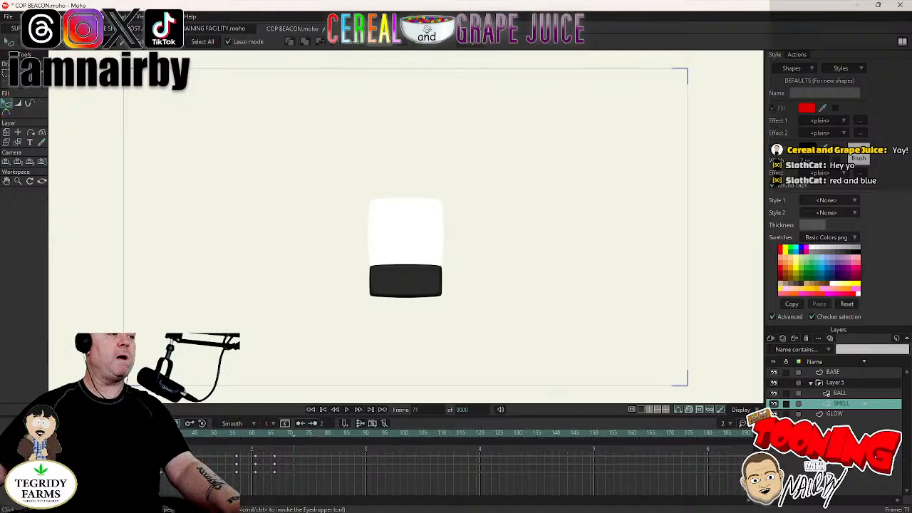
pyautogui.hotkey('ctrl', 'v')
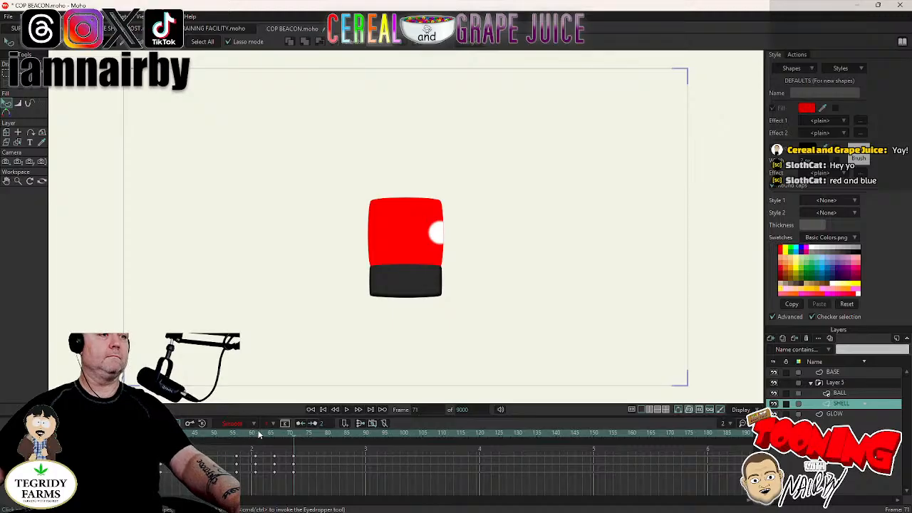
# Add SHELL fill keyframes at frame 72 and set their interpolation to Cycle.
pyautogui.click(298, 438)
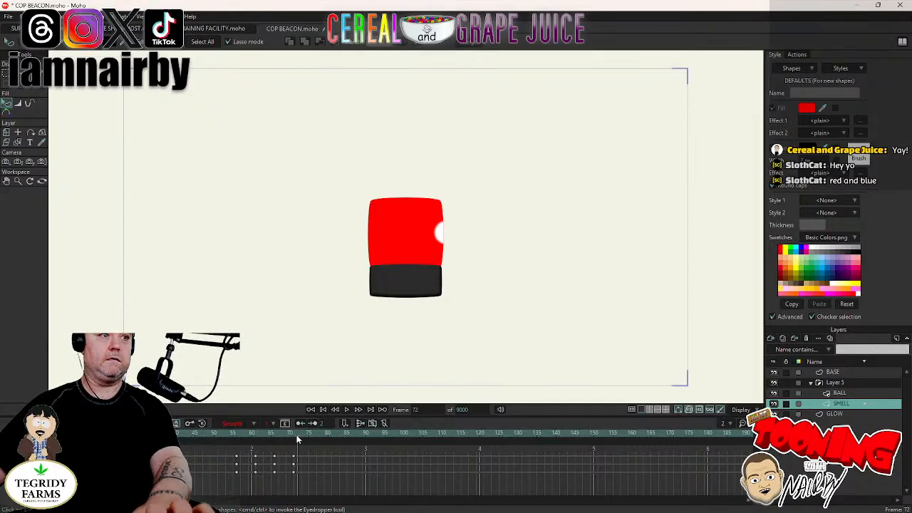
pyautogui.moveTo(307, 445); pyautogui.dragTo(302, 488)
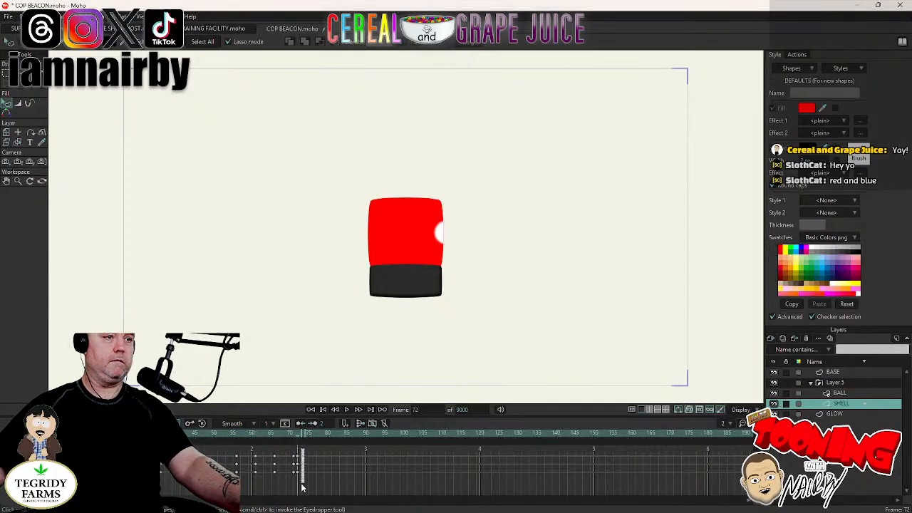
pyautogui.rightClick(300, 486)
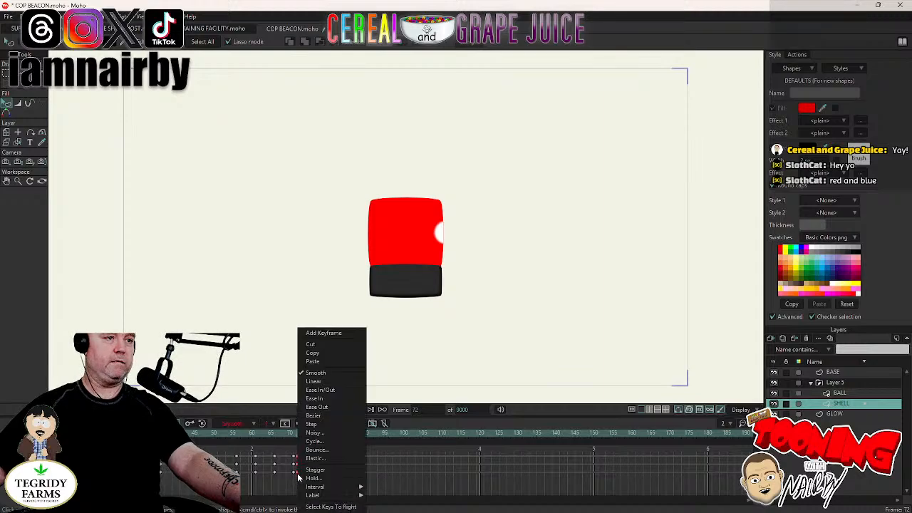
pyautogui.click(314, 441)
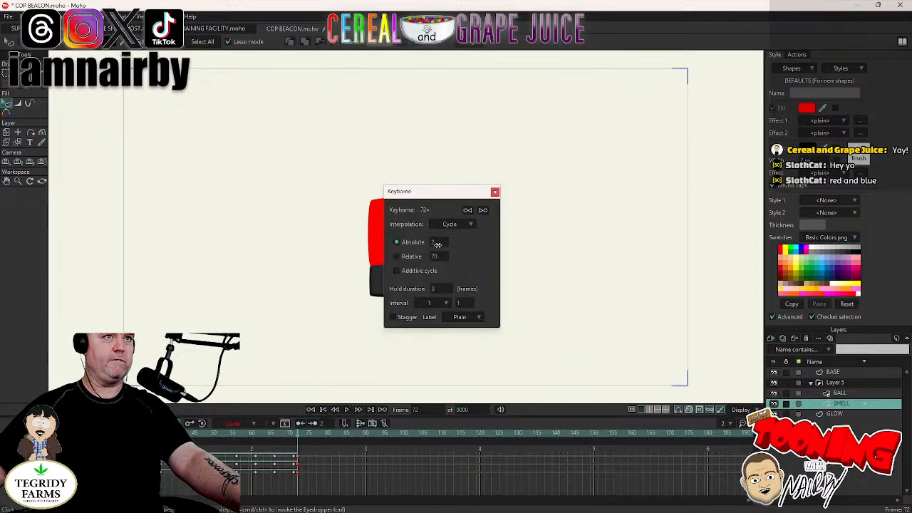
pyautogui.click(495, 193)
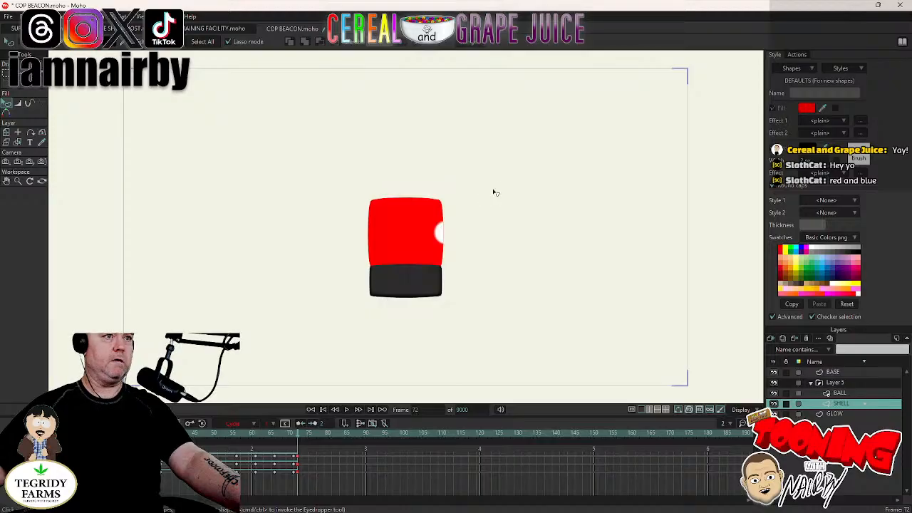
# Play the animation, including from the start, to examine the looping shell colors, and return to frame 0.
pyautogui.click(345, 410)
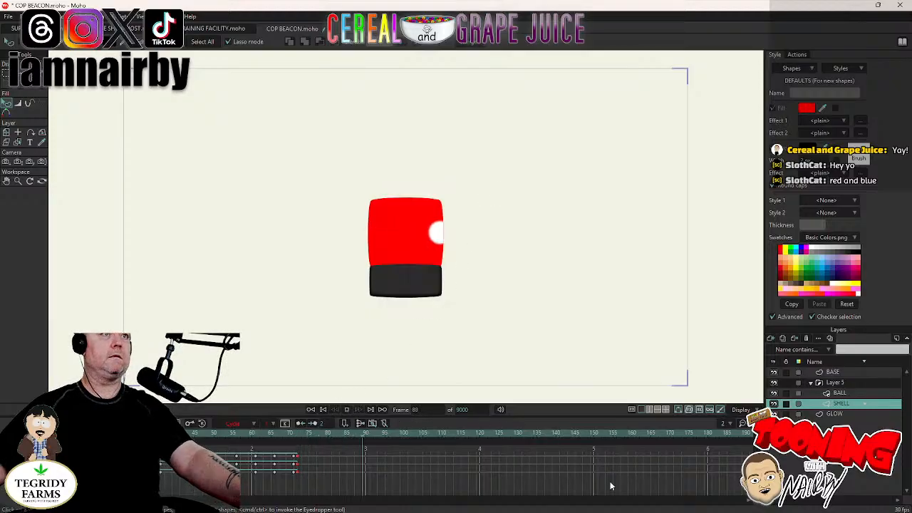
pyautogui.click(312, 409)
pyautogui.click(347, 410)
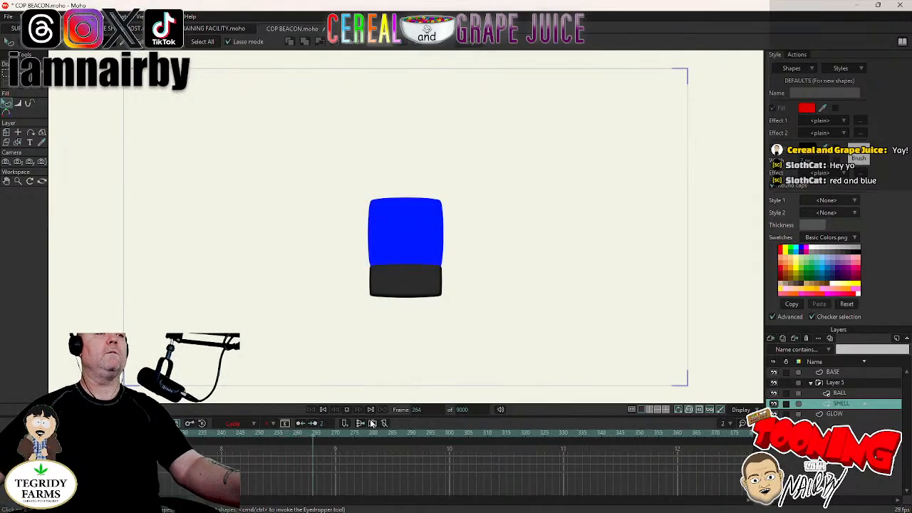
pyautogui.click(347, 410)
pyautogui.click(332, 410)
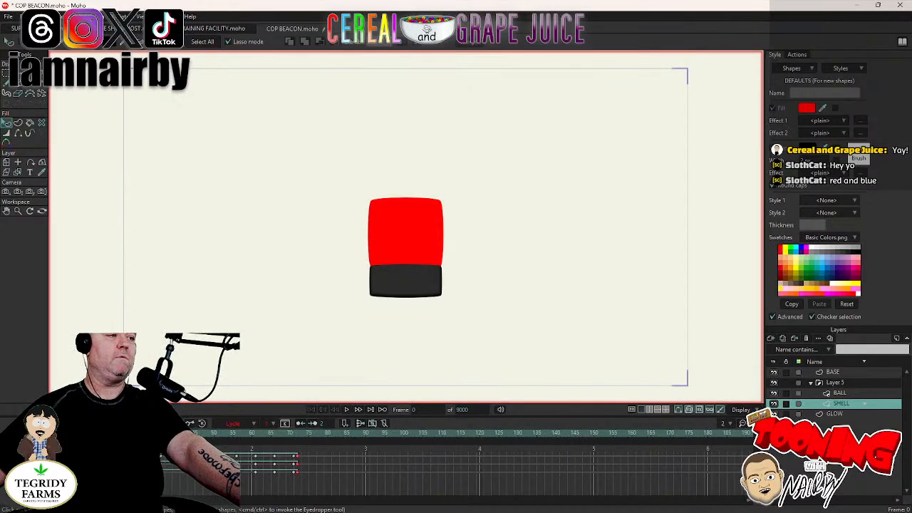
# Change the SHELL's fill keyframes at frame 72 from Cycle to Smooth interpolation.
pyautogui.click(99, 433)
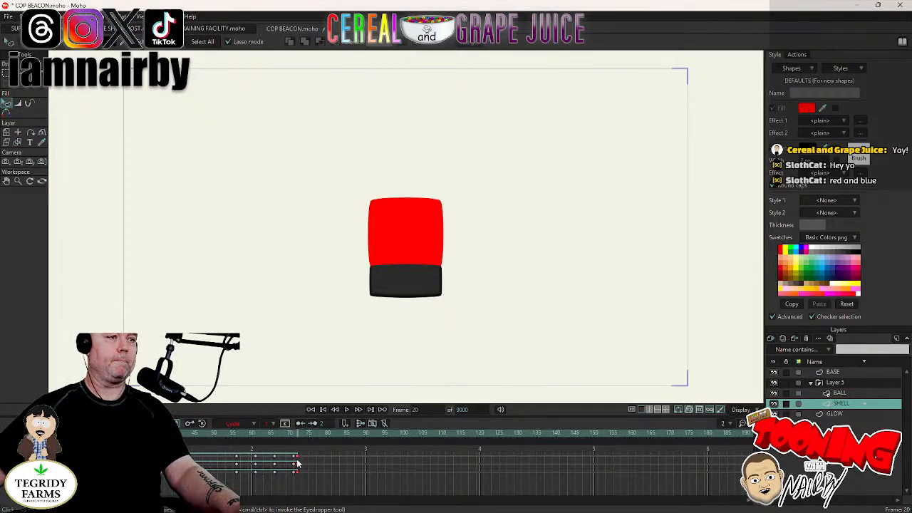
pyautogui.moveTo(305, 449); pyautogui.dragTo(298, 473)
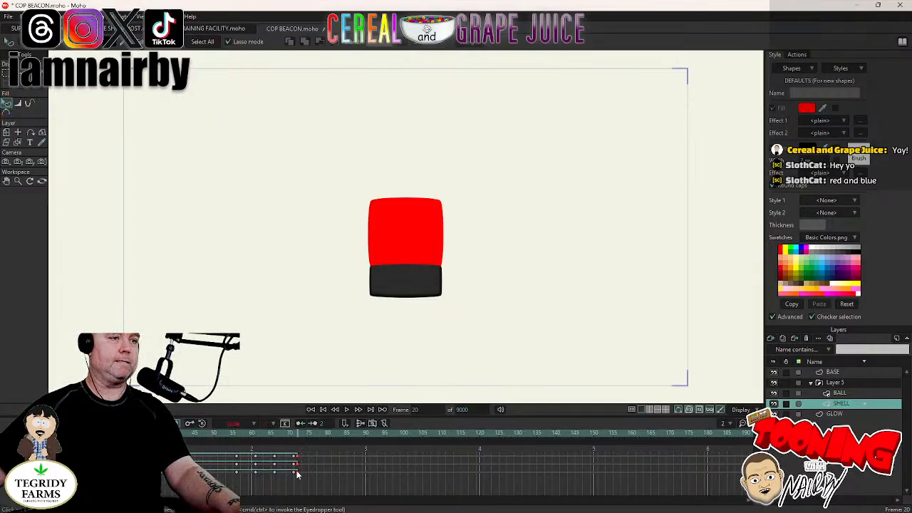
pyautogui.rightClick(298, 475)
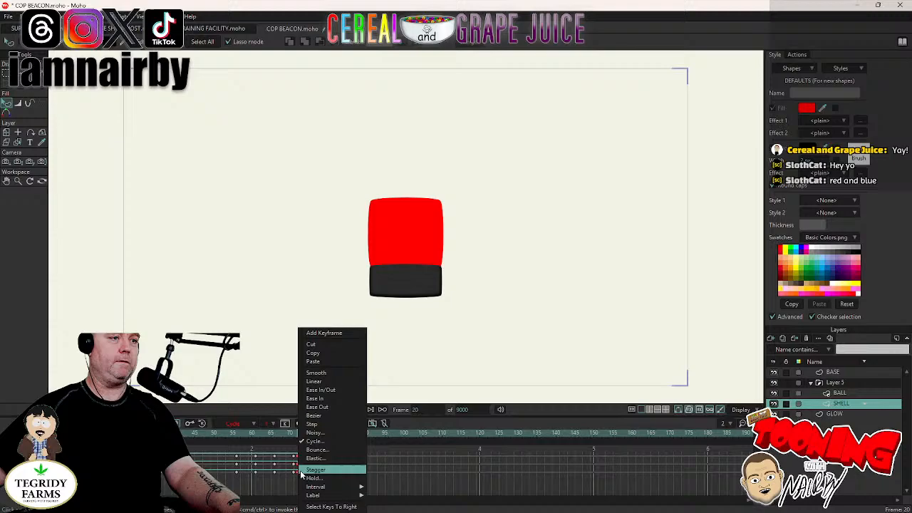
pyautogui.click(319, 374)
# Move the SHELL's fill keyframes from frame 66 onward two frames earlier, so they start at frame 64.
pyautogui.press('Right')
pyautogui.press('Right')
pyautogui.press('Right')
pyautogui.press('Right')
pyautogui.press('Right')
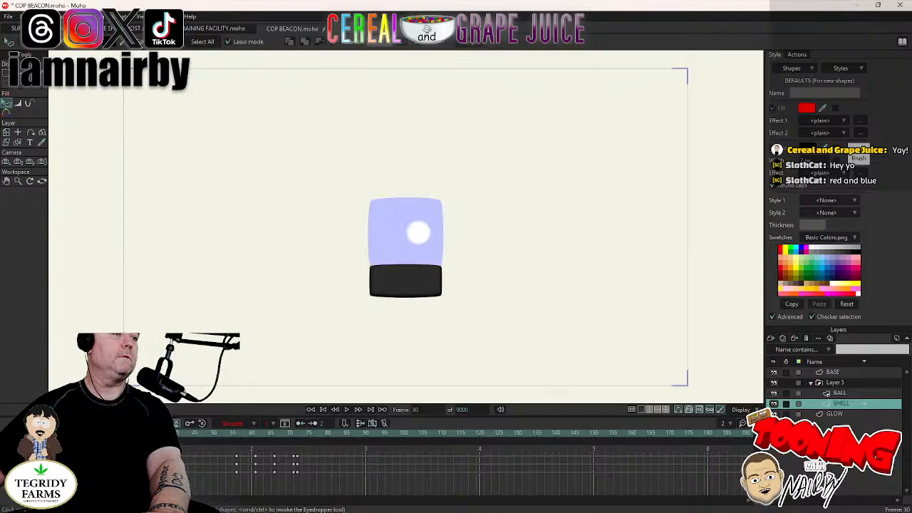
pyautogui.moveTo(236, 432); pyautogui.dragTo(326, 492)
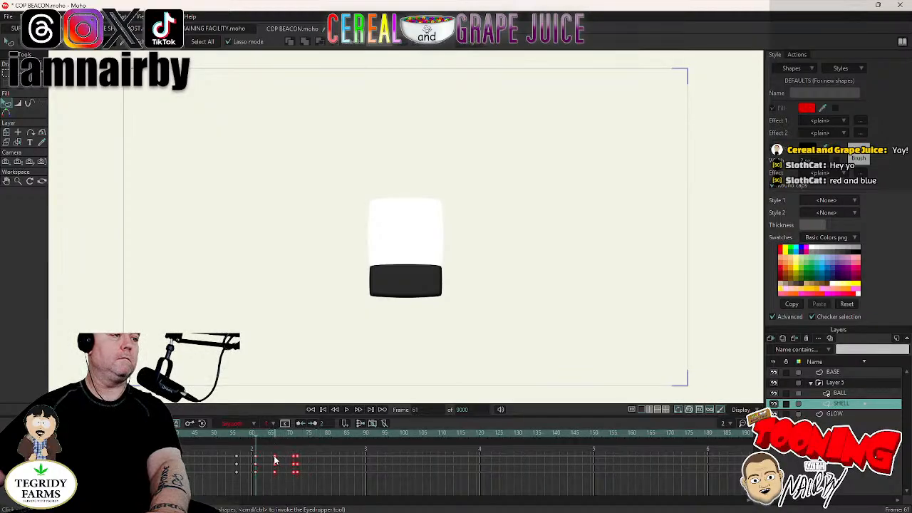
pyautogui.hotkey('ctrl', 'Right')
pyautogui.hotkey('ctrl', 'Right')
pyautogui.hotkey('ctrl', 'Right')
pyautogui.hotkey('ctrl', 'Right')
pyautogui.hotkey('ctrl', 'Right')
pyautogui.hotkey('ctrl', 'Right')
pyautogui.hotkey('ctrl', 'Right')
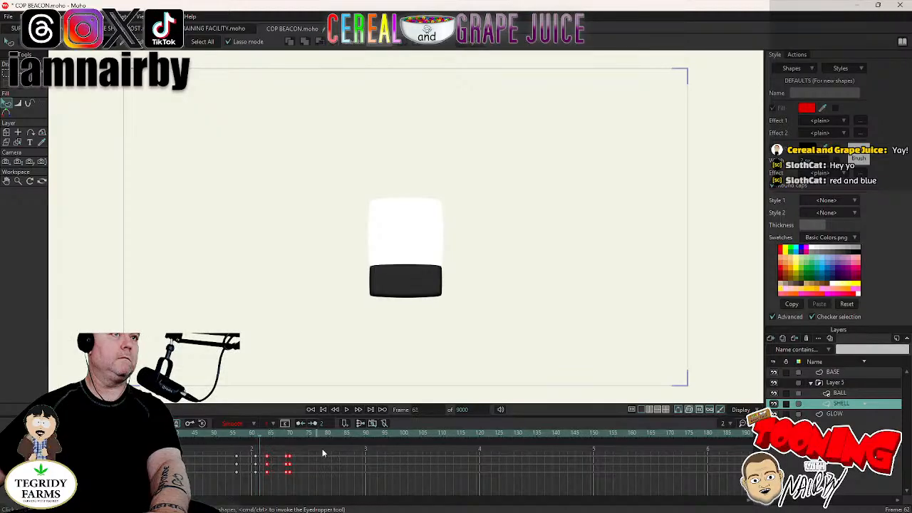
# Set the SHELL's last fill keyframes at frame 70 to Cycle interpolation with an absolute value of 1.
pyautogui.hotkey('ctrl', 'Right')
pyautogui.hotkey('ctrl', 'Right')
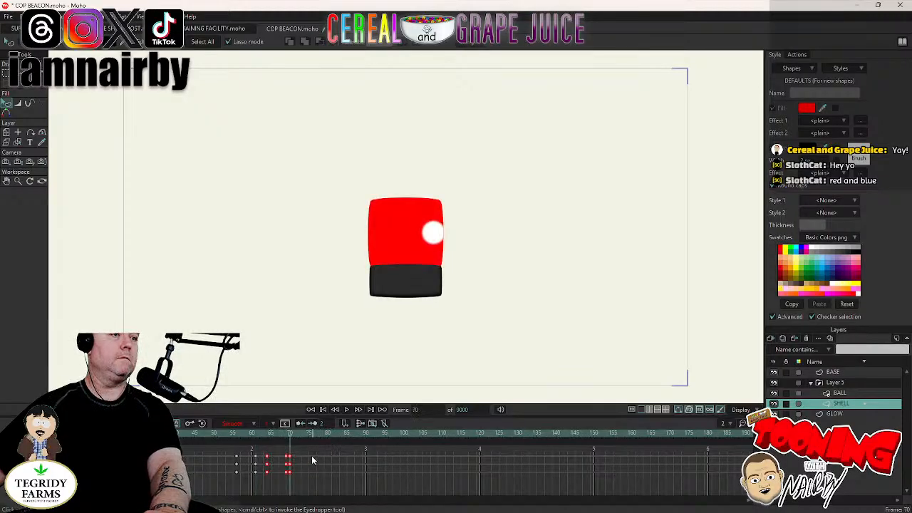
pyautogui.moveTo(292, 479); pyautogui.dragTo(292, 478)
pyautogui.rightClick(291, 476)
pyautogui.click(306, 441)
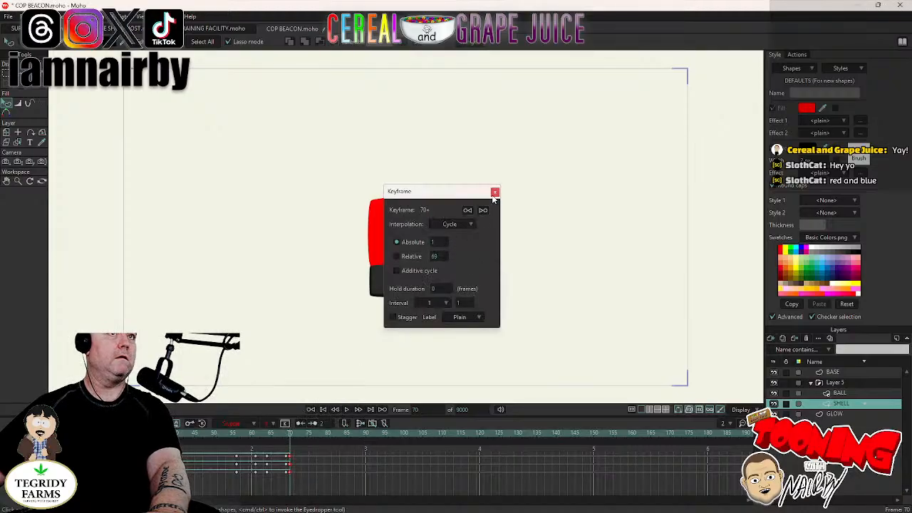
pyautogui.click(495, 192)
# Play the animation from the start to examine the shell's color loop, and return to frame 0.
pyautogui.click(323, 410)
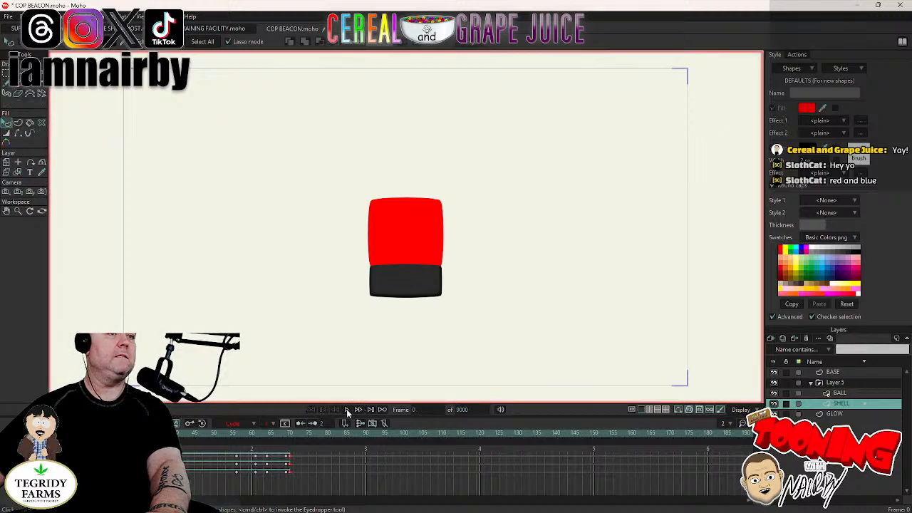
pyautogui.click(346, 409)
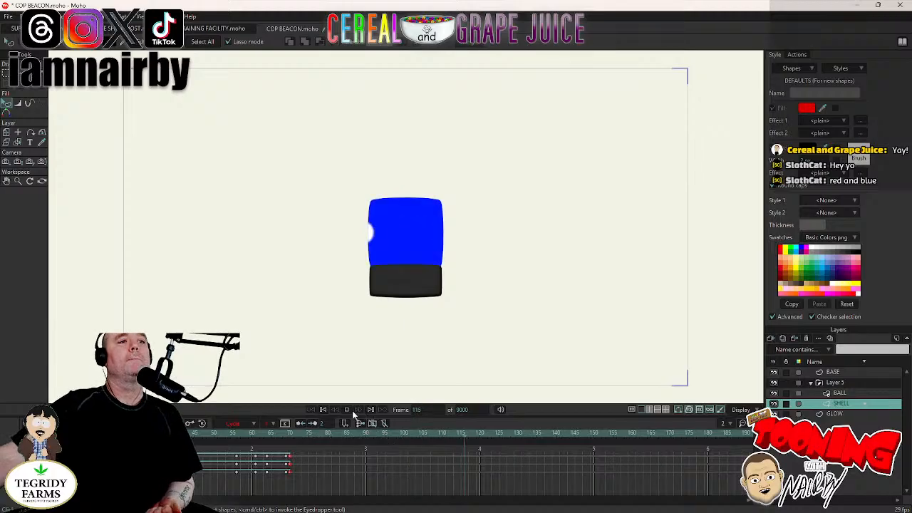
pyautogui.click(325, 410)
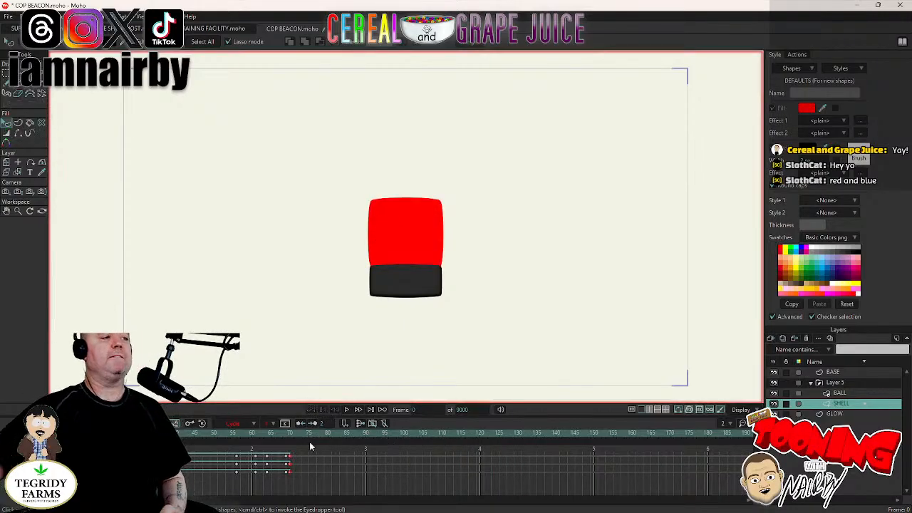
# Set the SHELL's fill keyframes at frame 70 to Smooth and move the keyframes from frame 56 onward one frame earlier.
pyautogui.rightClick(290, 476)
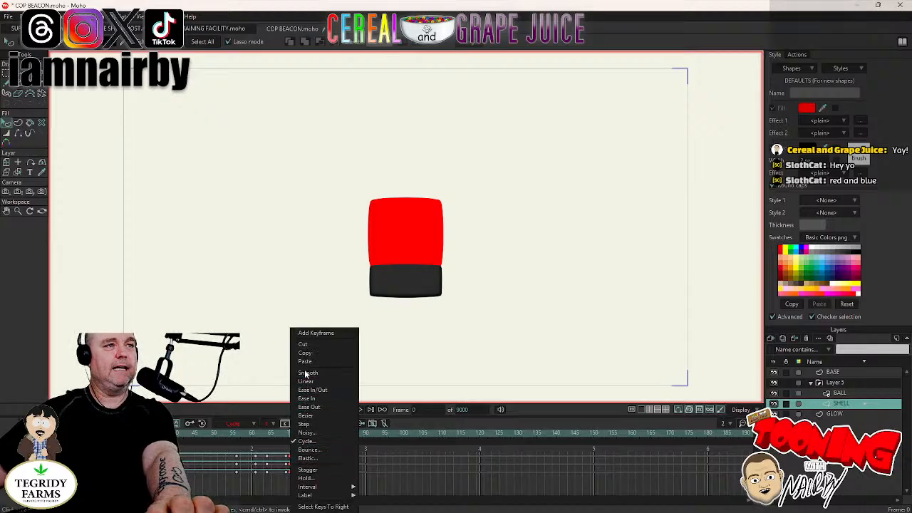
pyautogui.click(305, 379)
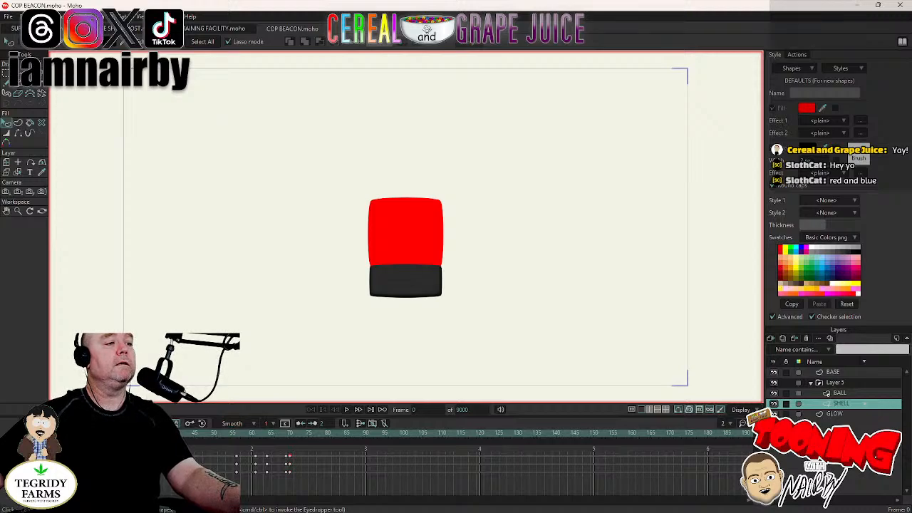
pyautogui.moveTo(228, 448); pyautogui.dragTo(304, 486)
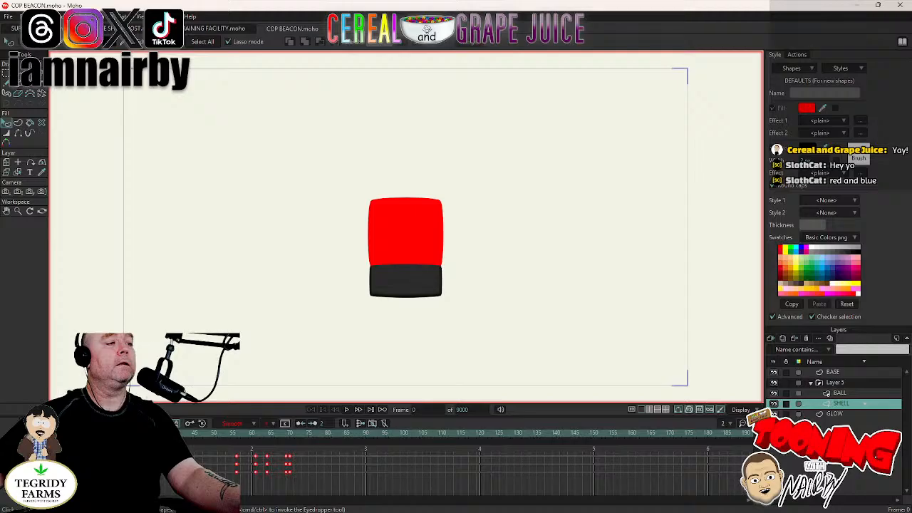
pyautogui.hotkey('ctrl', 'c')
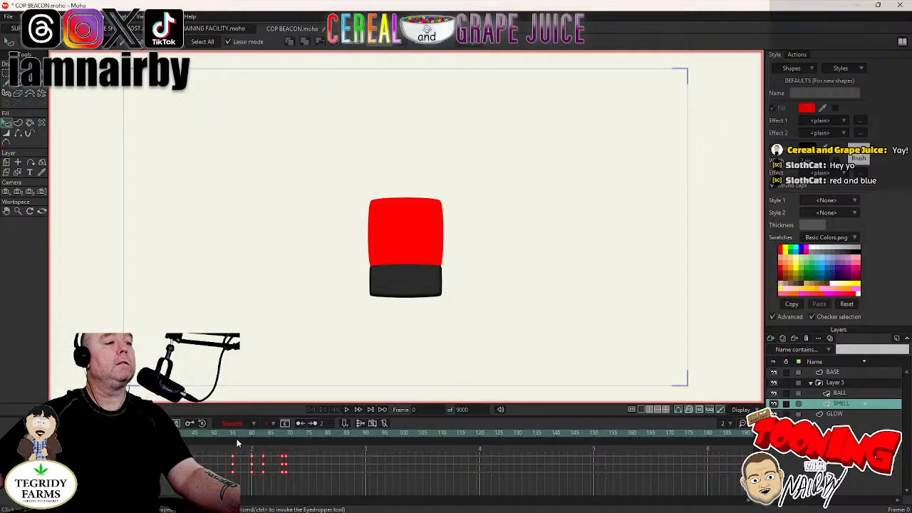
# Move the SHELL's fill keyframes from frame 63 onward one frame earlier and set the last ones at frame 68 to Cycle.
pyautogui.moveTo(261, 446); pyautogui.dragTo(314, 495)
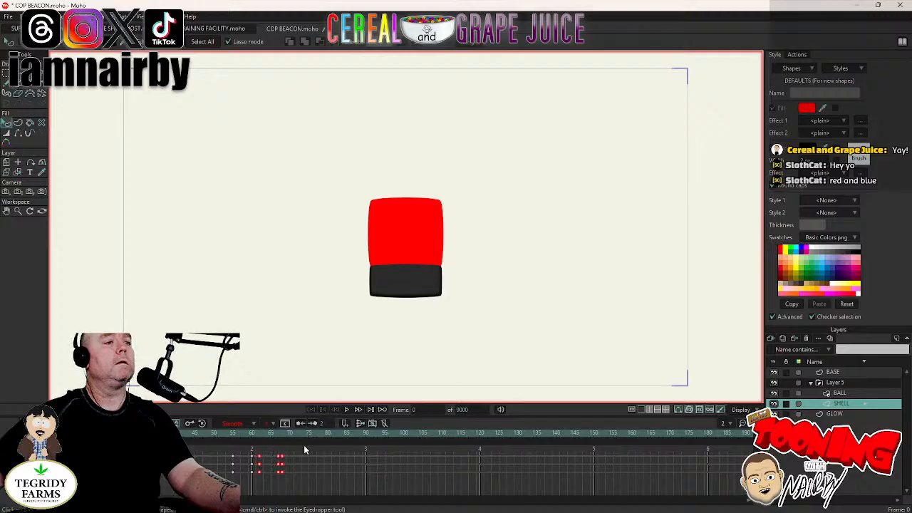
pyautogui.click(280, 469)
pyautogui.rightClick(283, 477)
pyautogui.click(301, 441)
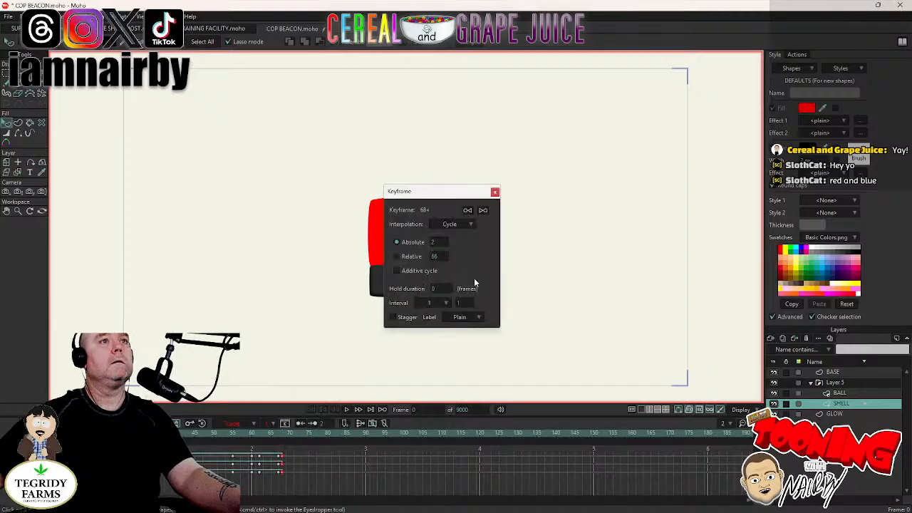
pyautogui.click(495, 192)
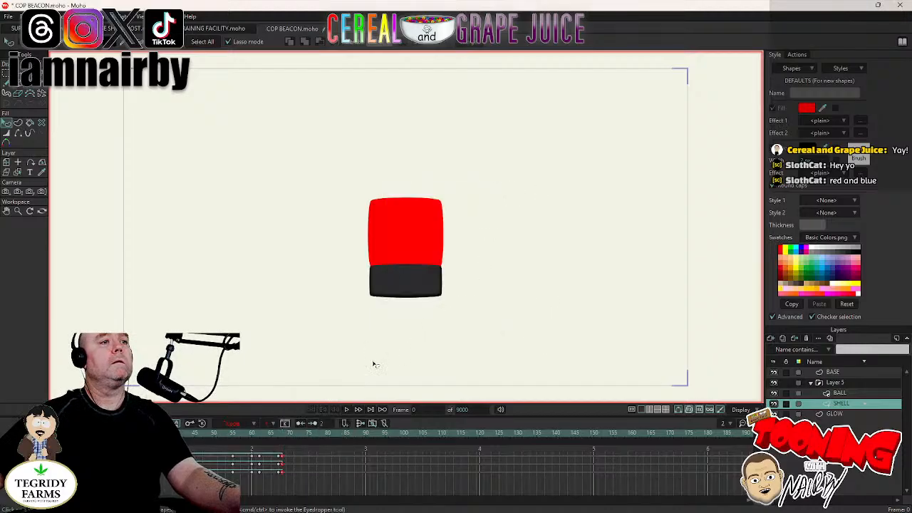
# Play the animation to examine the retimed shell color loop against the moving ball, and return to frame 0.
pyautogui.click(347, 410)
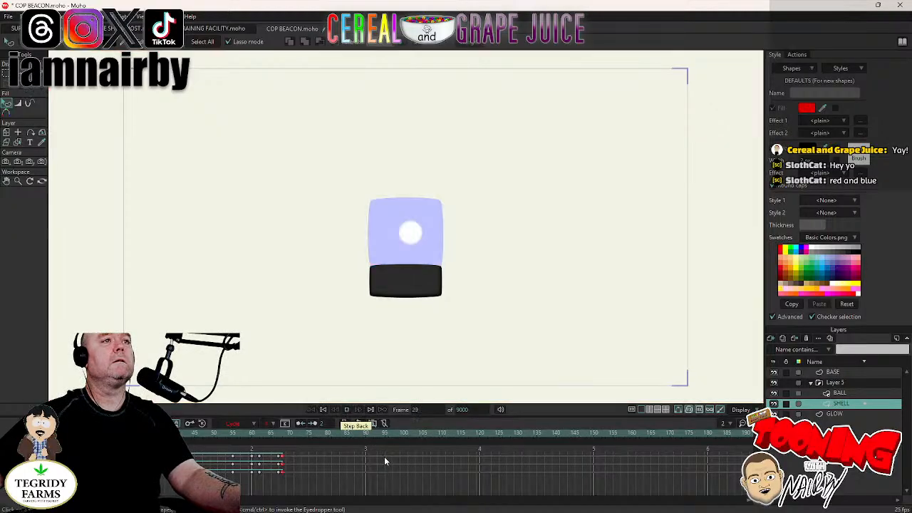
pyautogui.click(346, 412)
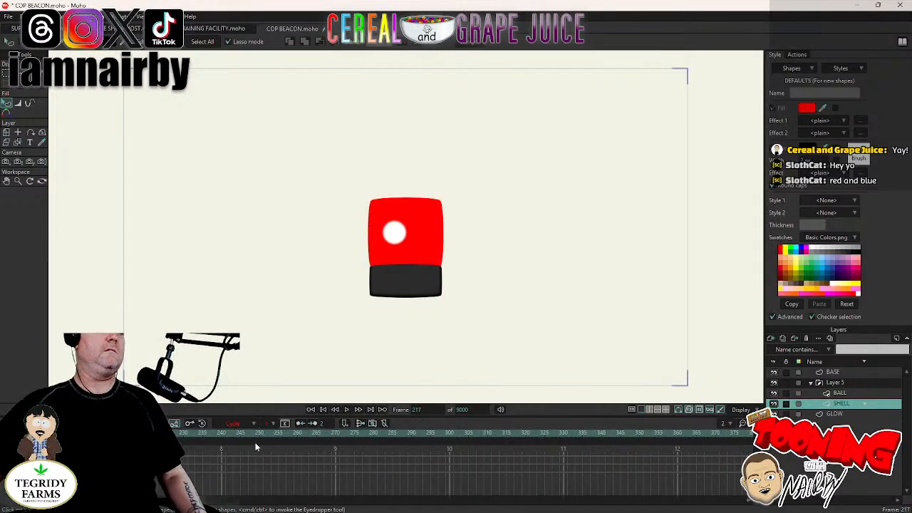
pyautogui.click(311, 409)
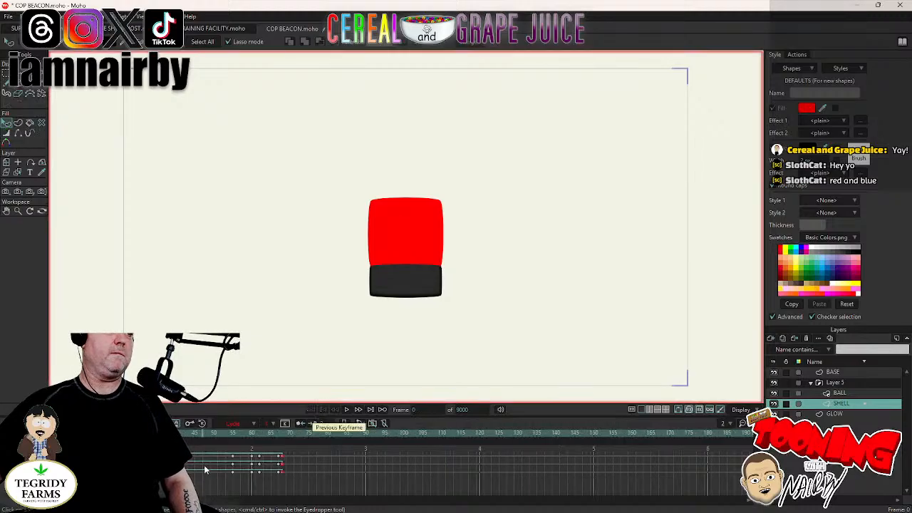
# Set the SHELL's fill keyframes at frame 68 to Smooth and move the keyframes from frame 55 onward about nine frames earlier.
pyautogui.rightClick(284, 473)
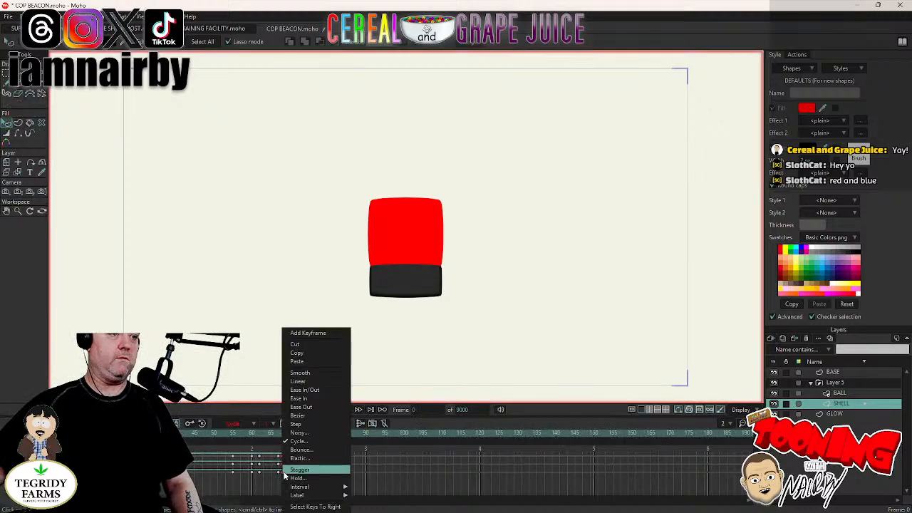
pyautogui.click(300, 372)
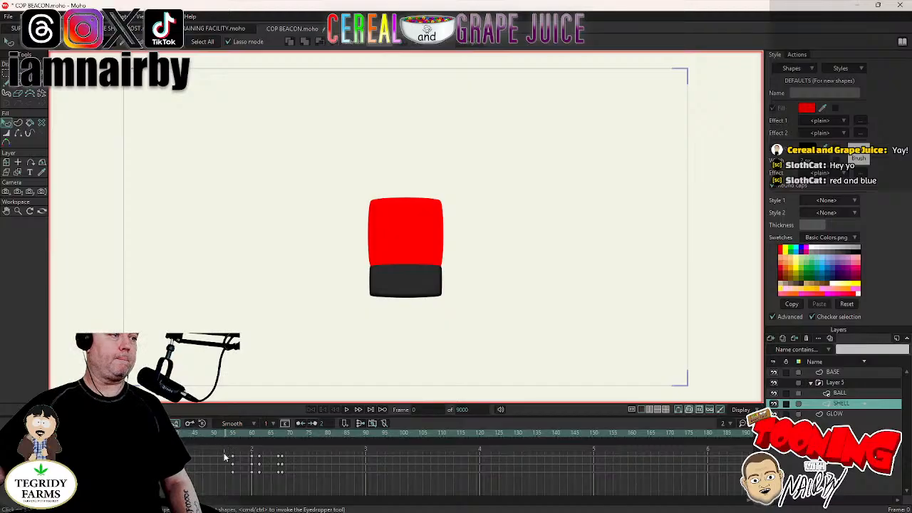
pyautogui.moveTo(223, 446); pyautogui.dragTo(330, 496)
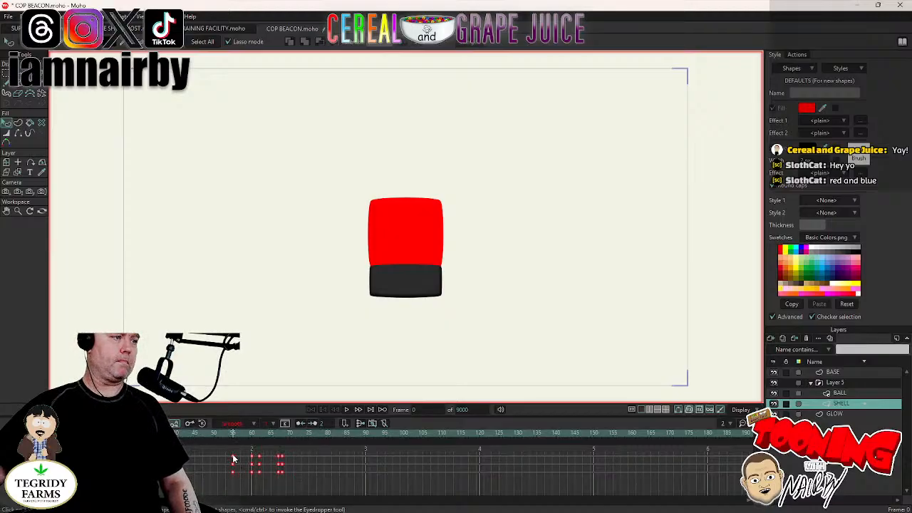
pyautogui.moveTo(234, 463); pyautogui.dragTo(264, 490)
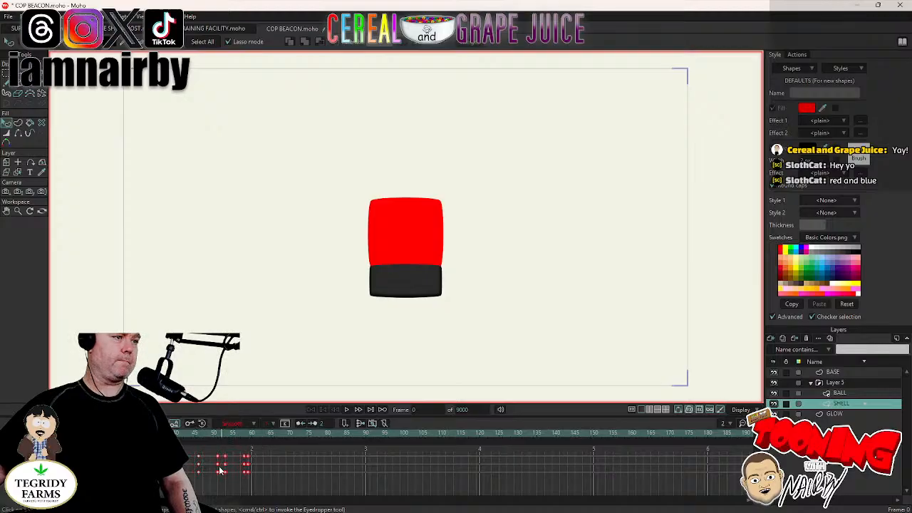
# Shift the SHELL layer's last keyframes to end at frame 55 and set their interpolation to Cycle.
pyautogui.moveTo(218, 459); pyautogui.dragTo(238, 464)
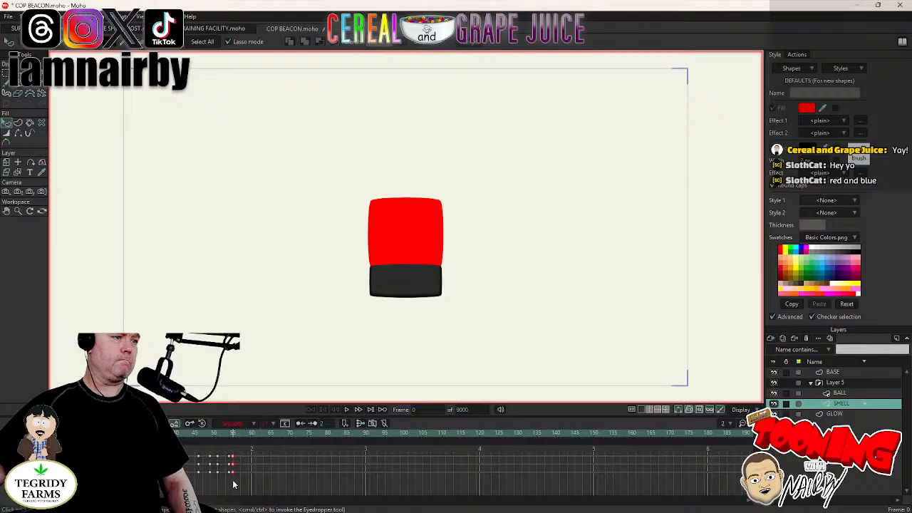
pyautogui.rightClick(233, 473)
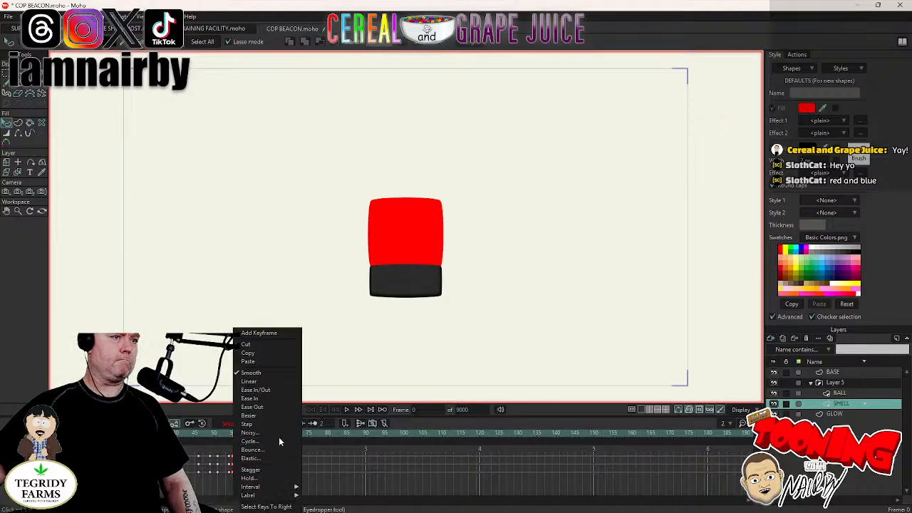
pyautogui.click(279, 440)
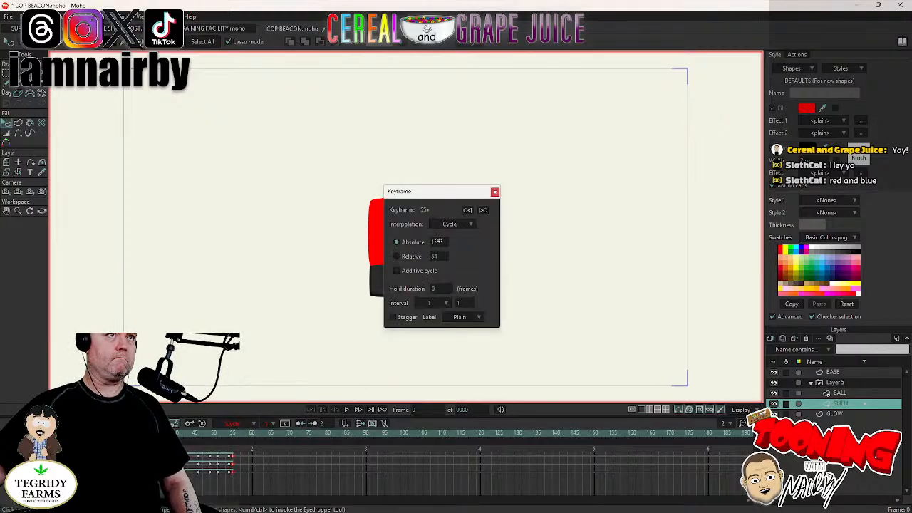
pyautogui.click(495, 192)
# Play the beacon animation from the start, render a preview of a frame, and return to frame 0.
pyautogui.click(347, 410)
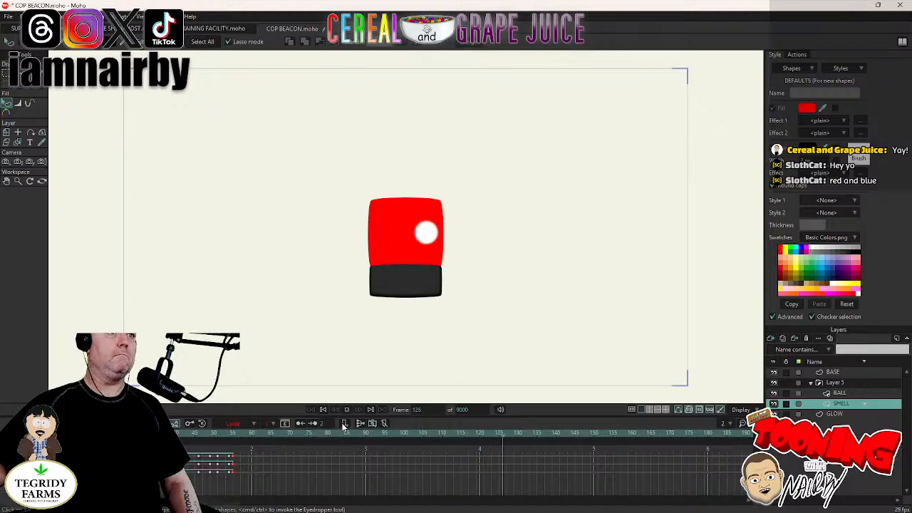
pyautogui.click(346, 410)
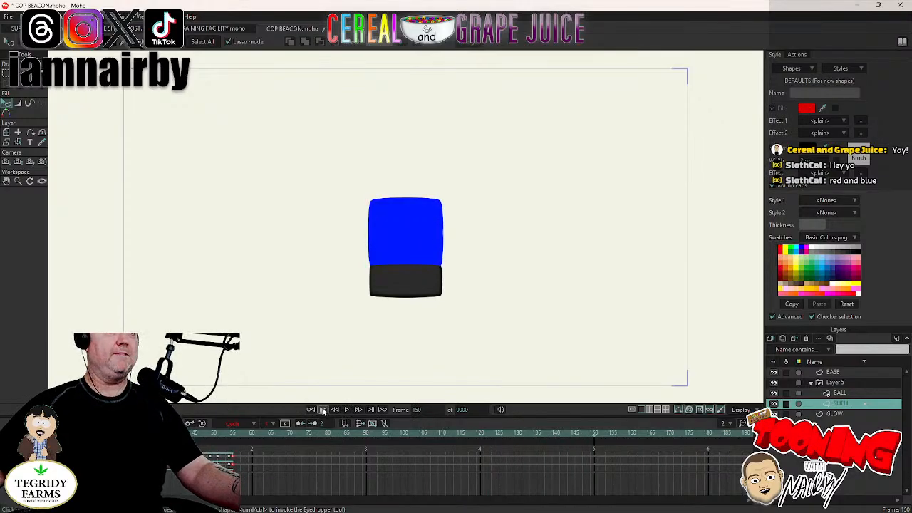
pyautogui.click(323, 410)
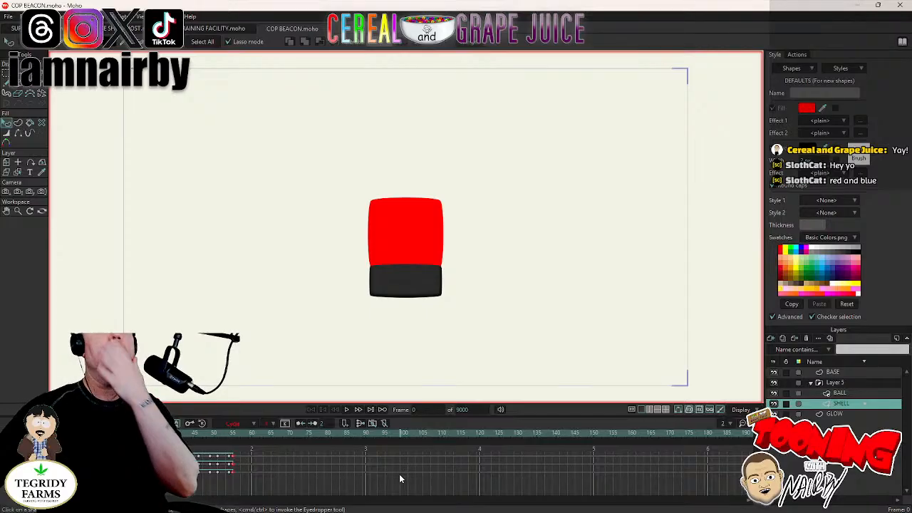
pyautogui.click(347, 410)
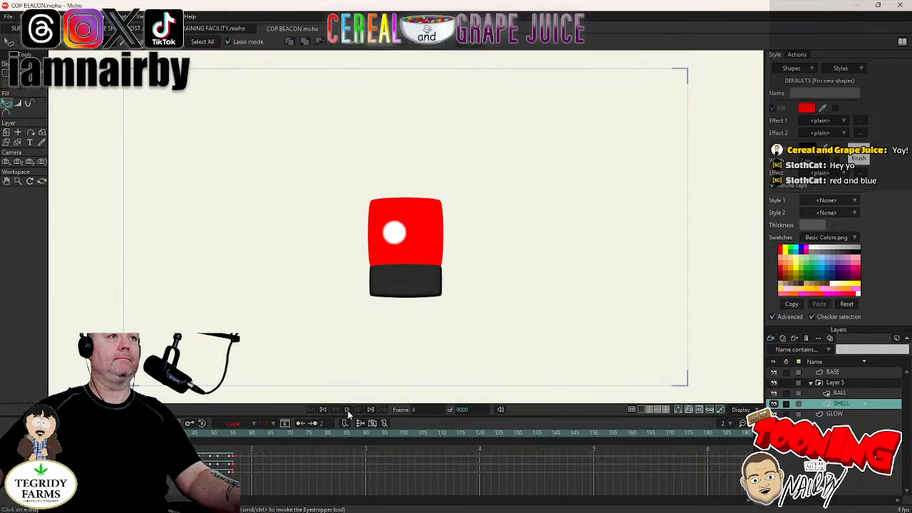
pyautogui.hotkey('ctrl', 'r')
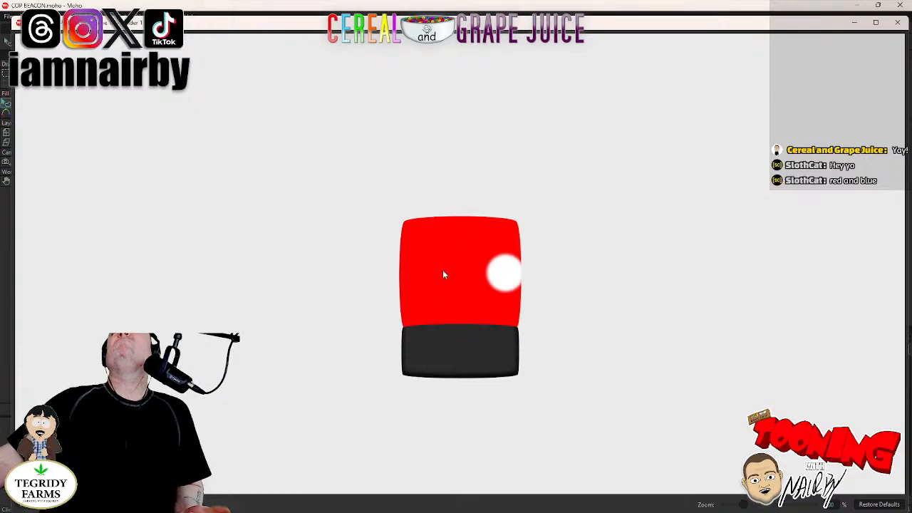
pyautogui.click(897, 23)
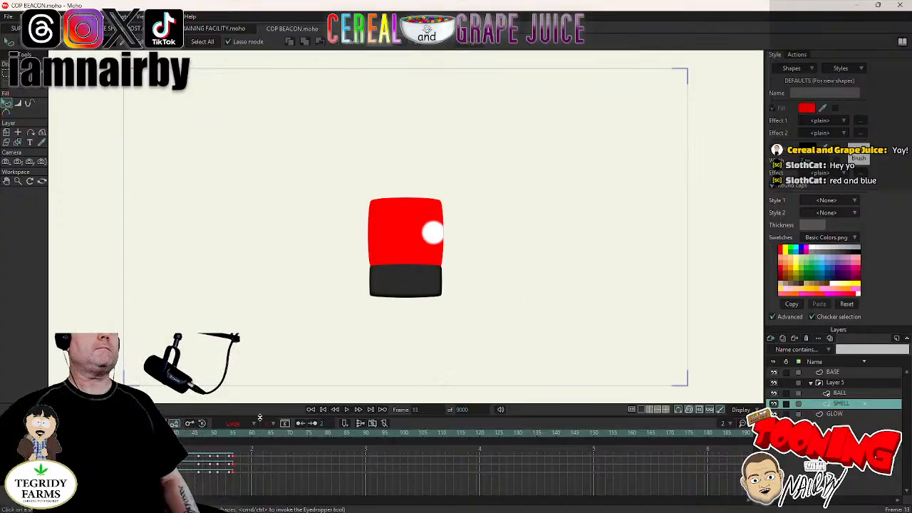
pyautogui.click(314, 409)
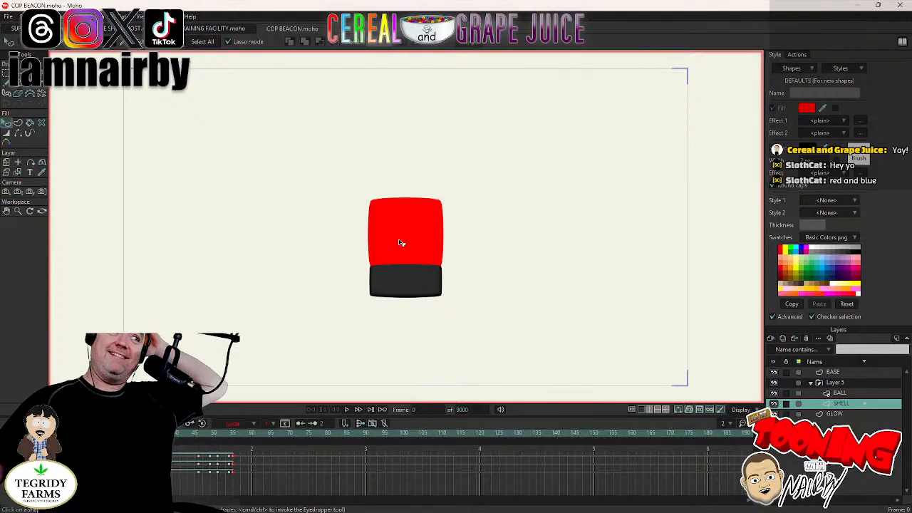
# Set the SHELL layer's keyframes at frame 55 to Smooth interpolation and briefly test playback from frame 0.
pyautogui.rightClick(232, 472)
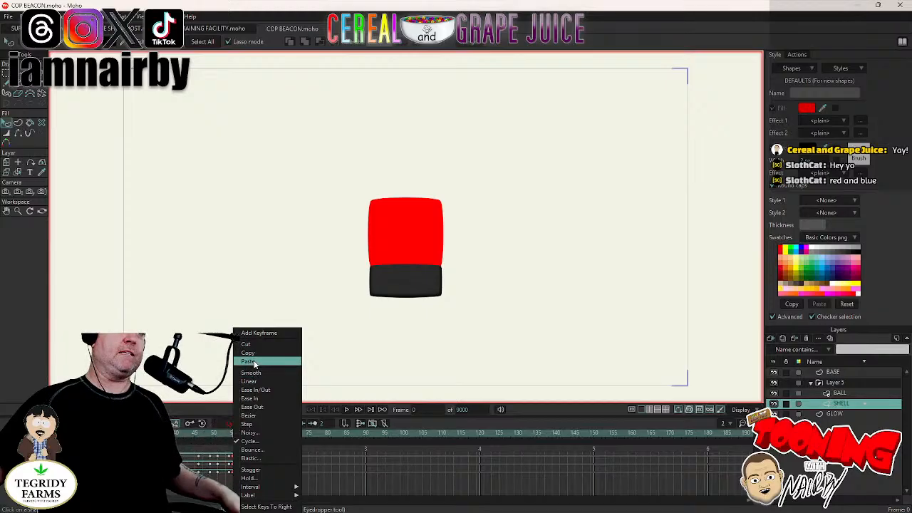
pyautogui.click(250, 373)
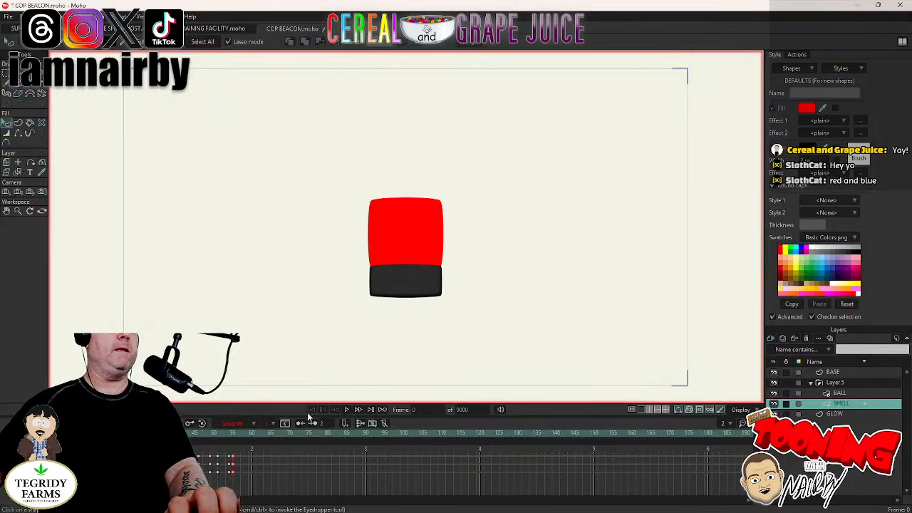
pyautogui.click(346, 409)
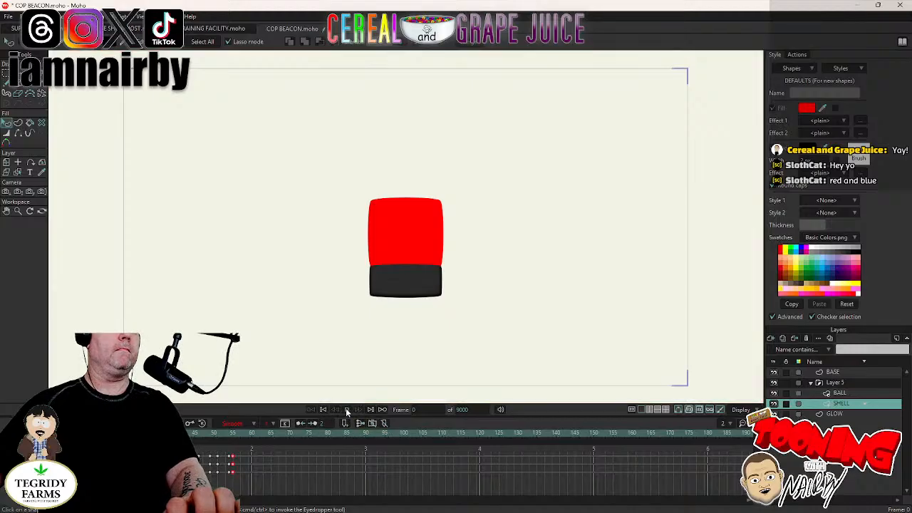
pyautogui.click(323, 409)
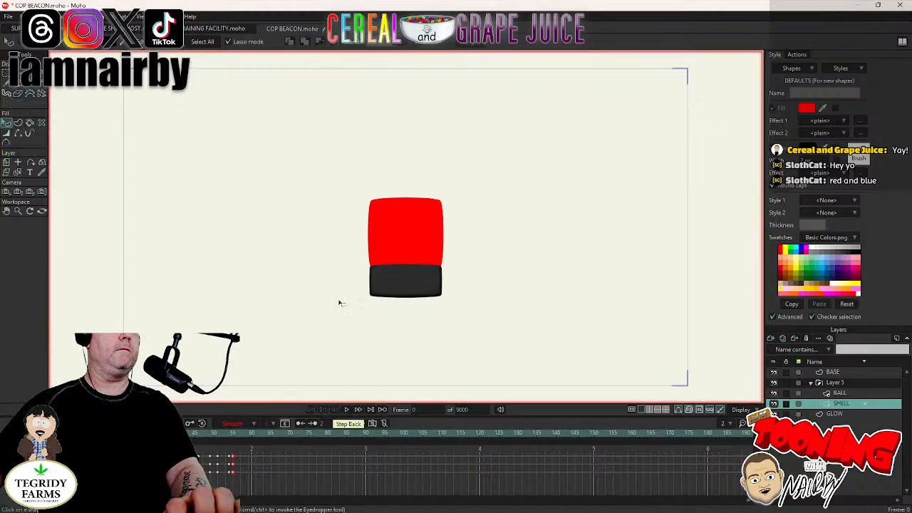
# Apply Shaded as Effect 1 on the red shell shape with light angle 308°, offset 12 px and blur 5 px, leaving it deselected.
pyautogui.click(403, 253)
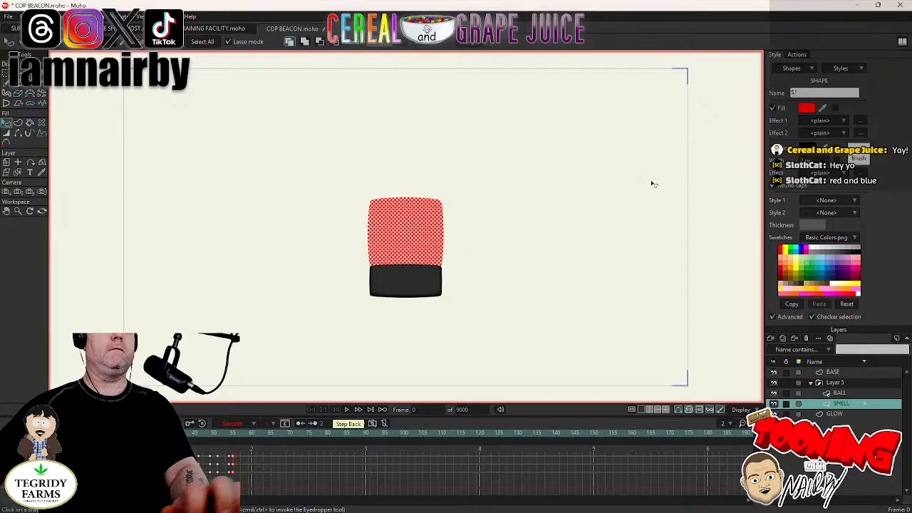
pyautogui.click(824, 122)
pyautogui.click(835, 142)
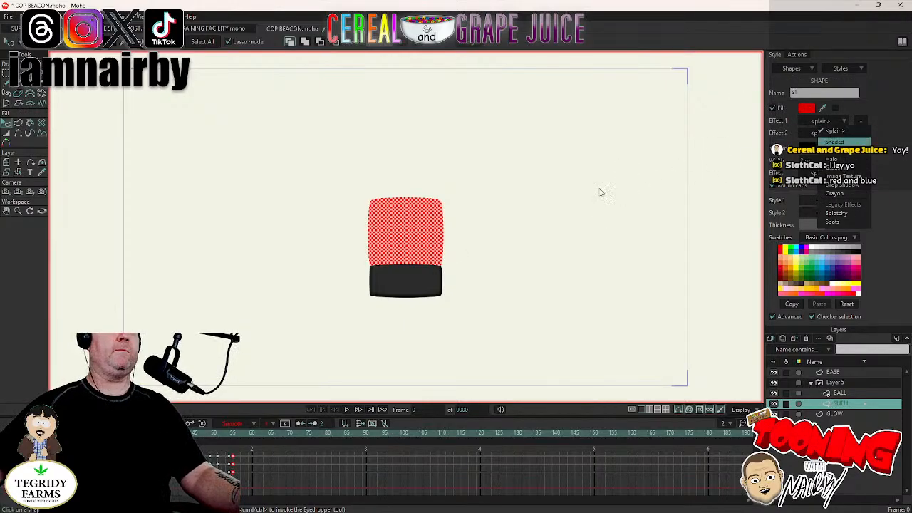
pyautogui.moveTo(571, 187); pyautogui.dragTo(626, 185)
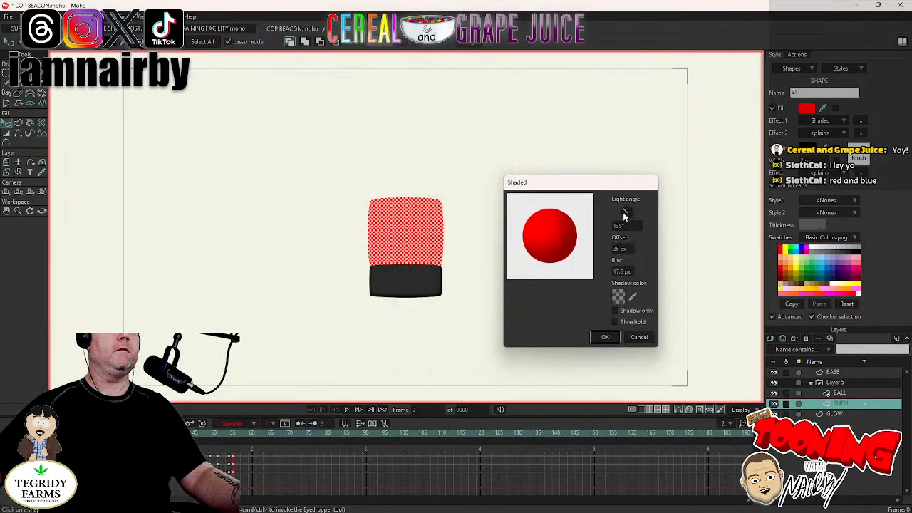
pyautogui.moveTo(626, 226); pyautogui.dragTo(645, 239)
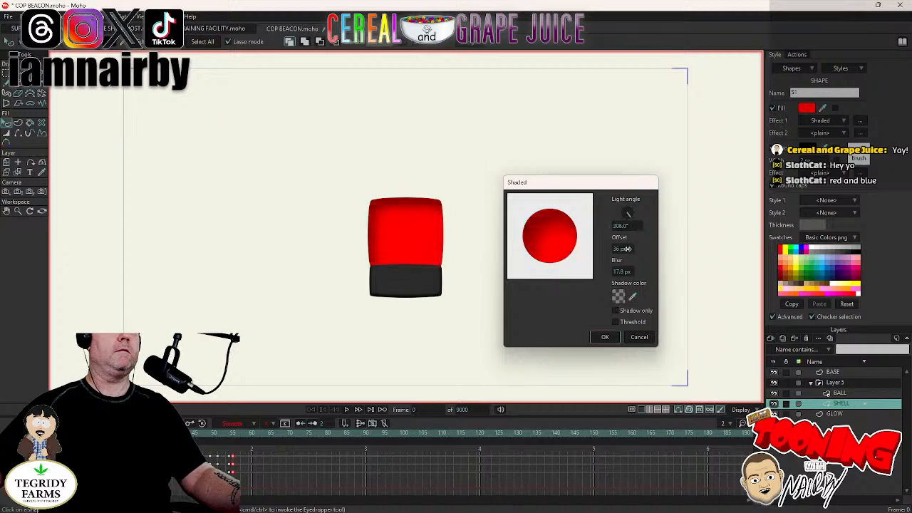
pyautogui.moveTo(590, 276); pyautogui.dragTo(524, 280)
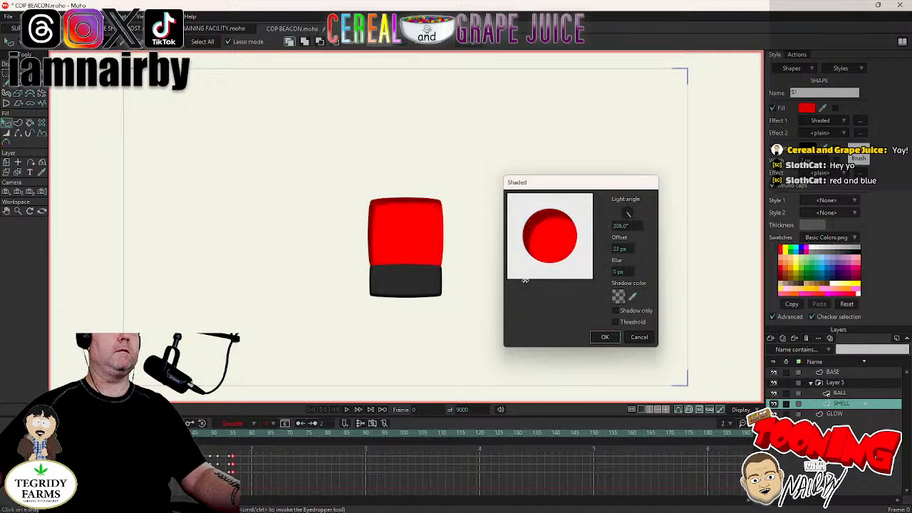
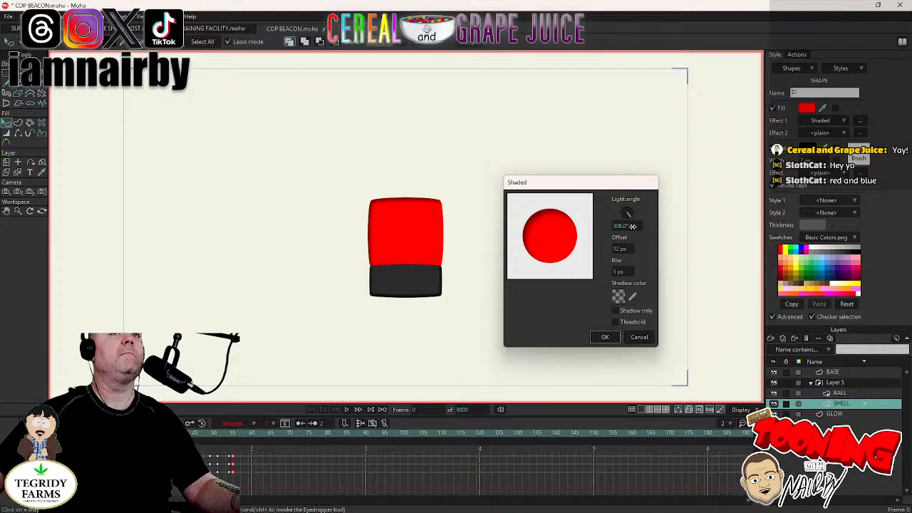
pyautogui.click(605, 339)
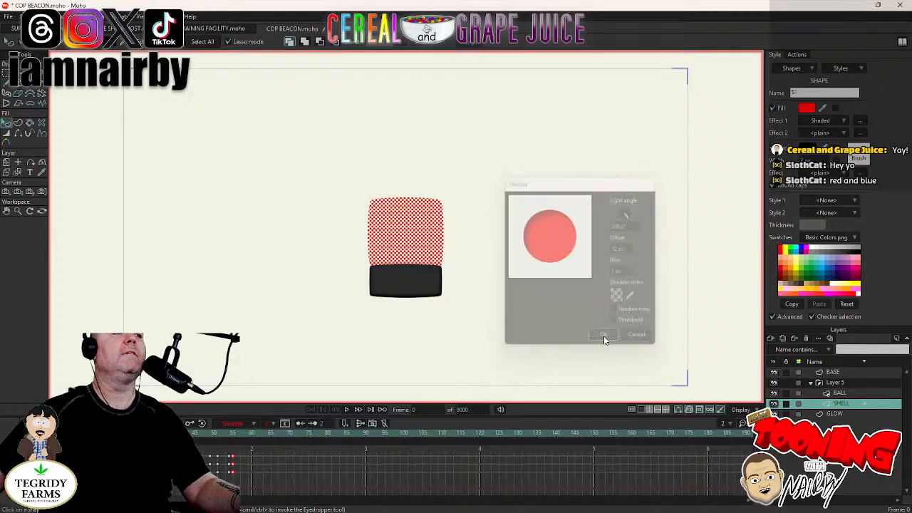
pyautogui.click(25, 16)
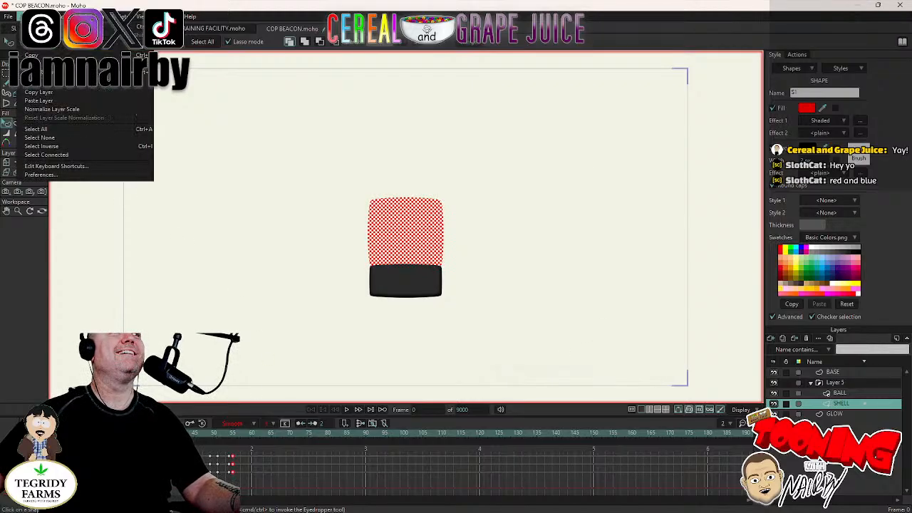
pyautogui.click(55, 136)
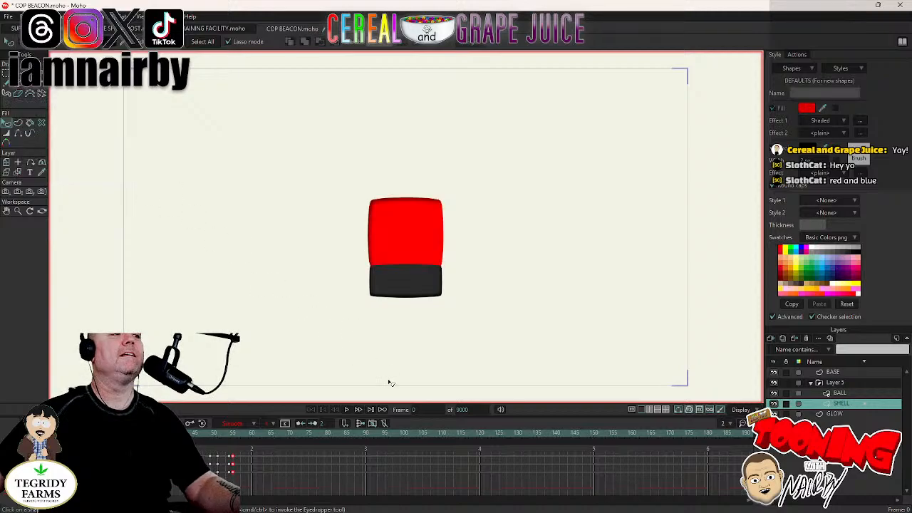
# Play the animation, render a preview of the shaded beacon at frame 37, and return to frame 0.
pyautogui.press('space')
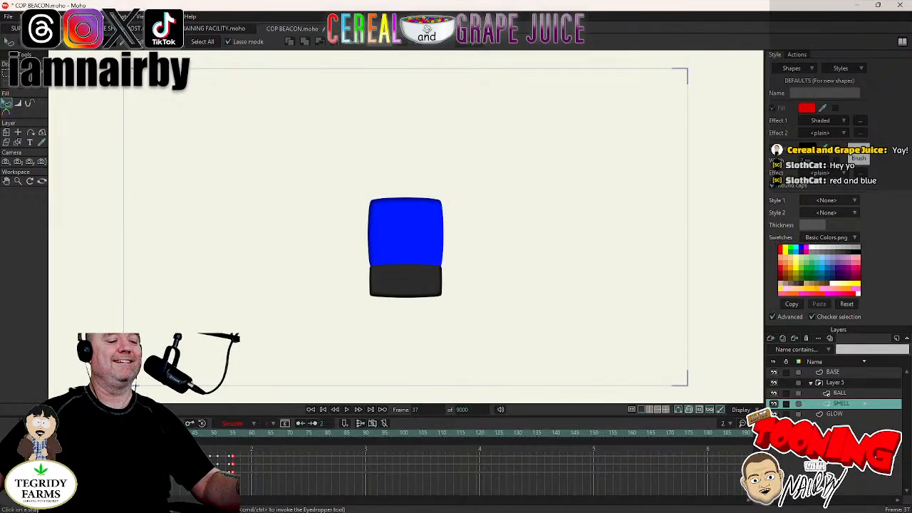
pyautogui.hotkey('ctrl', 'r')
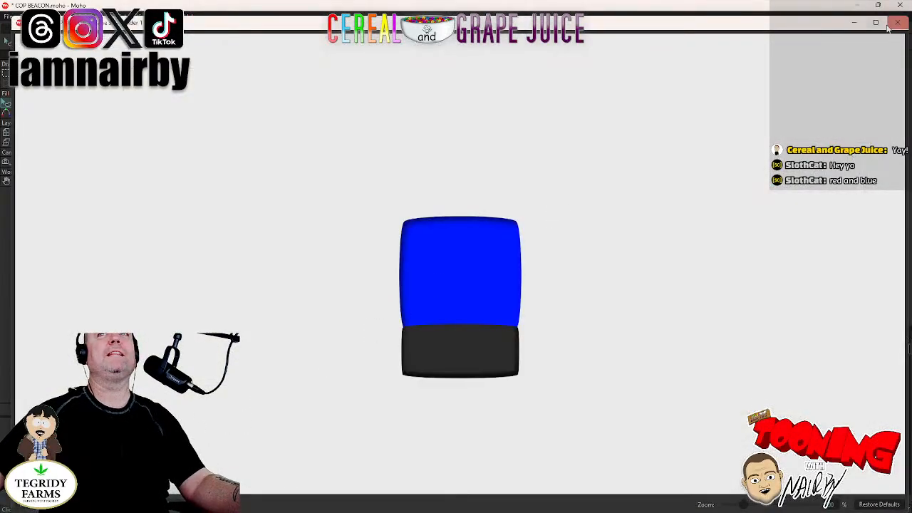
pyautogui.click(889, 25)
pyautogui.click(323, 410)
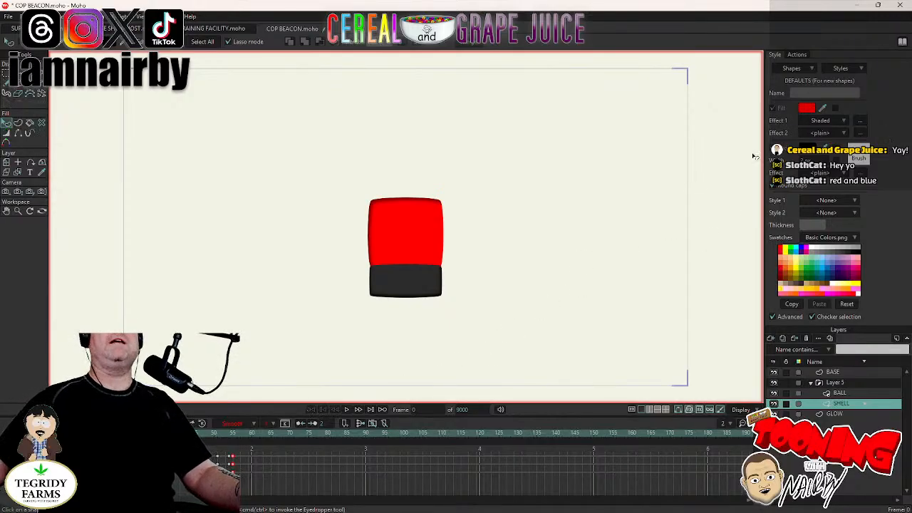
# Apply Shaded as Effect 2 on the red shell shape with light angle 218.1°, offset 11 px and blur 7 px.
pyautogui.hotkey('ctrl', 'a')
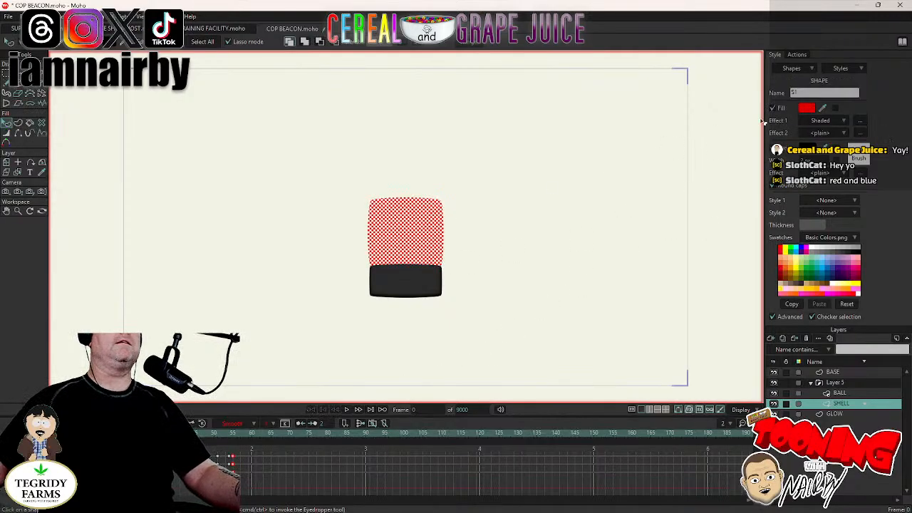
pyautogui.click(843, 133)
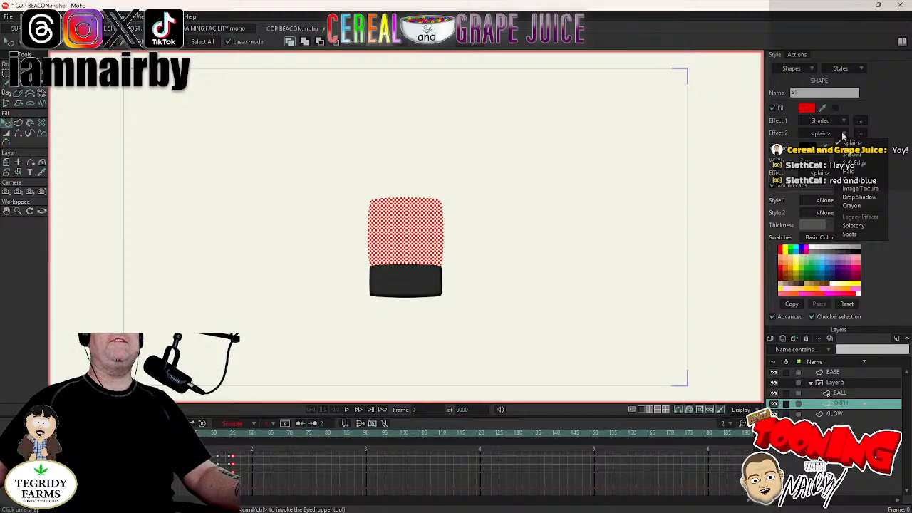
pyautogui.click(852, 156)
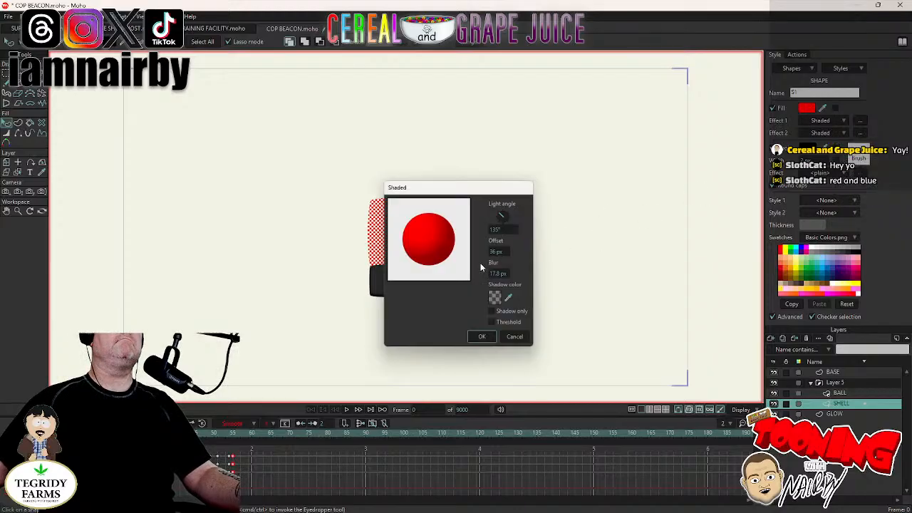
pyautogui.moveTo(497, 188); pyautogui.dragTo(617, 188)
pyautogui.moveTo(609, 256); pyautogui.dragTo(626, 253)
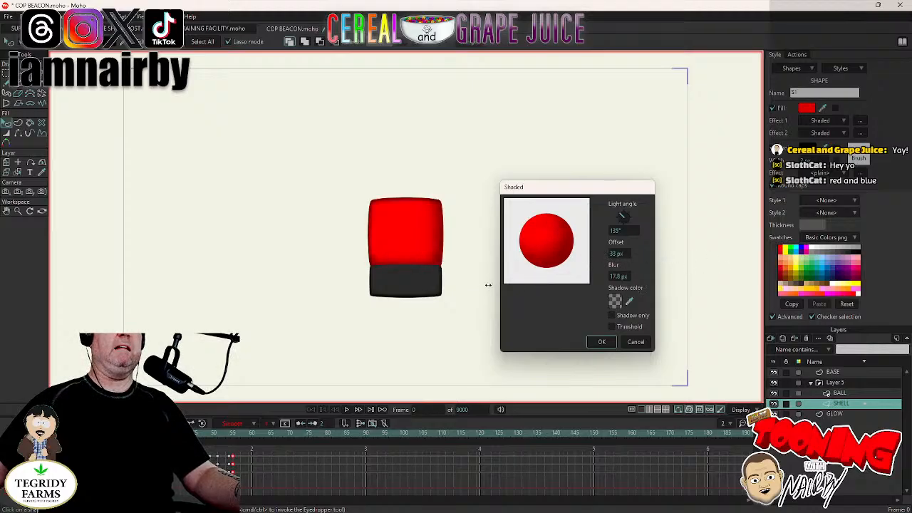
pyautogui.moveTo(625, 276); pyautogui.dragTo(566, 286)
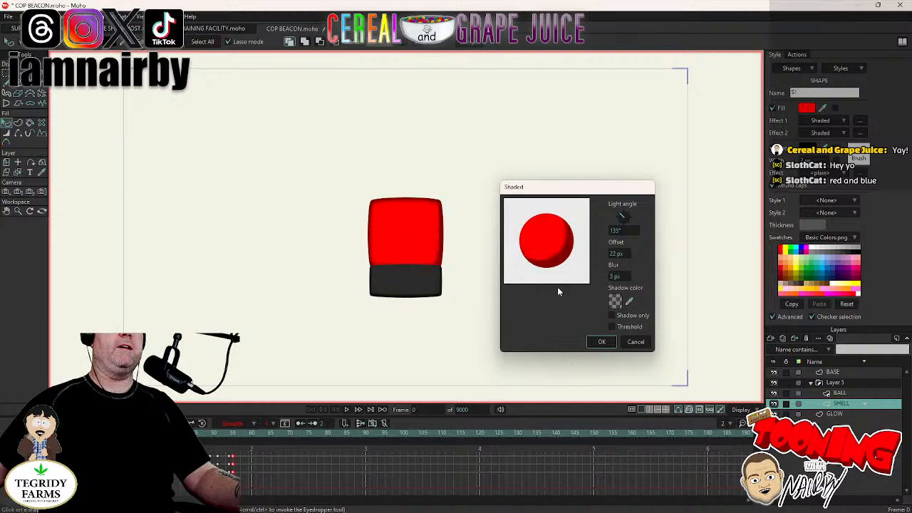
pyautogui.moveTo(623, 253); pyautogui.dragTo(602, 258)
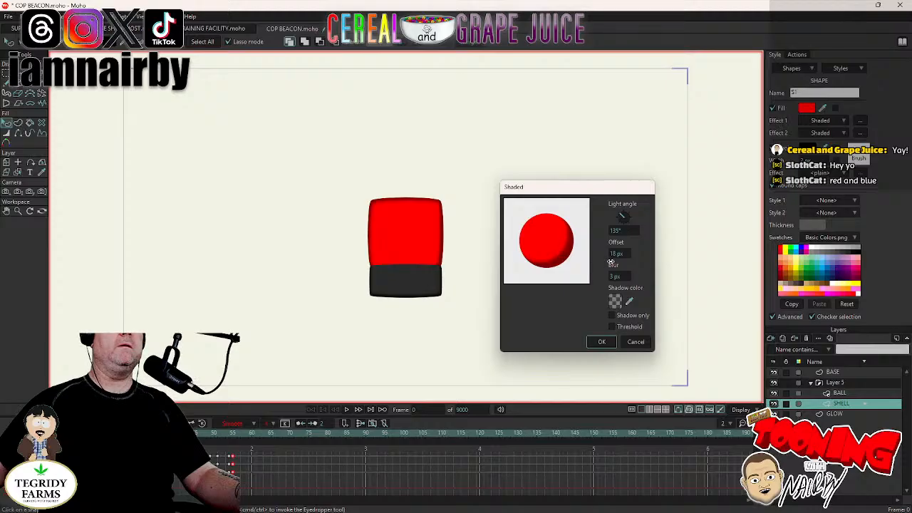
pyautogui.moveTo(623, 217); pyautogui.dragTo(611, 226)
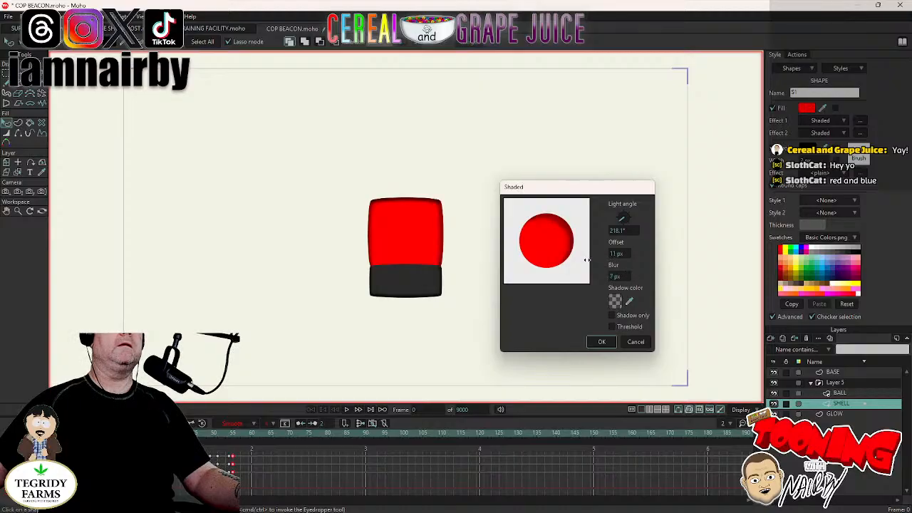
pyautogui.click(601, 343)
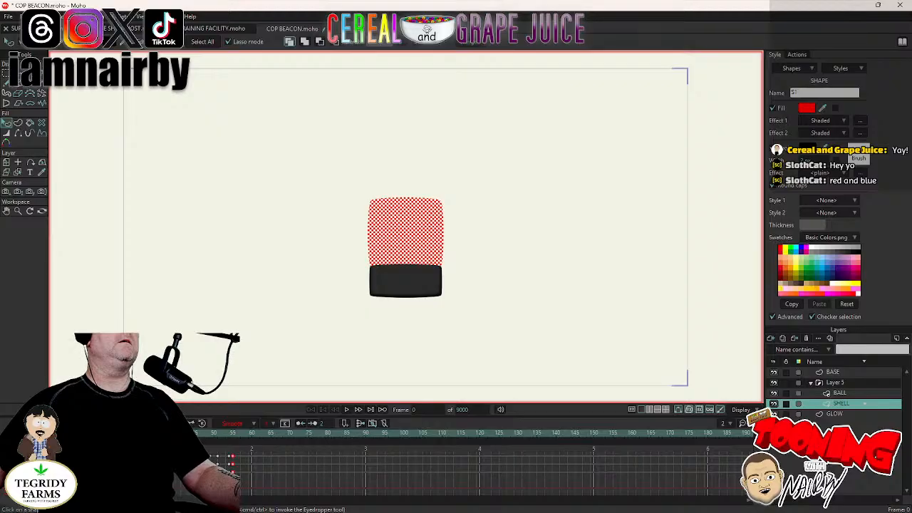
pyautogui.click(27, 16)
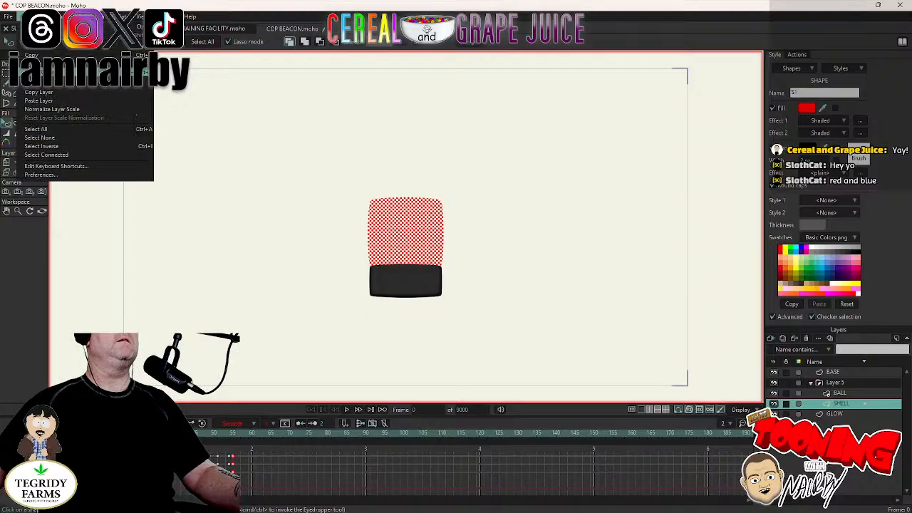
# Deselect the red shell shape, then test playback of the shaded beacon and return to frame 0.
pyautogui.click(40, 137)
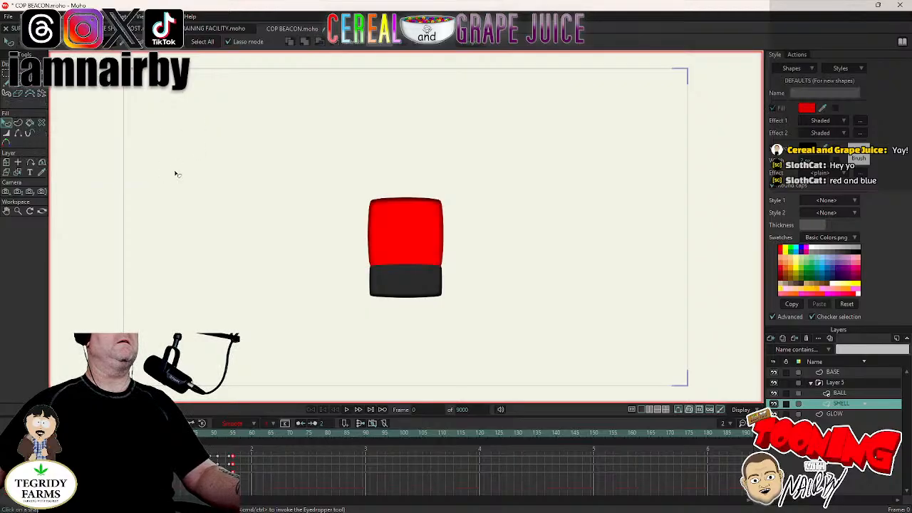
pyautogui.click(346, 409)
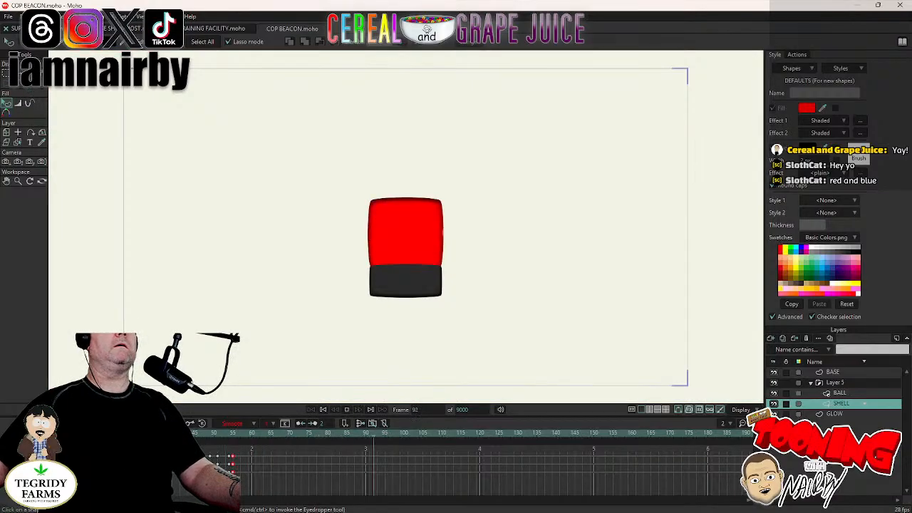
pyautogui.click(347, 410)
pyautogui.click(322, 410)
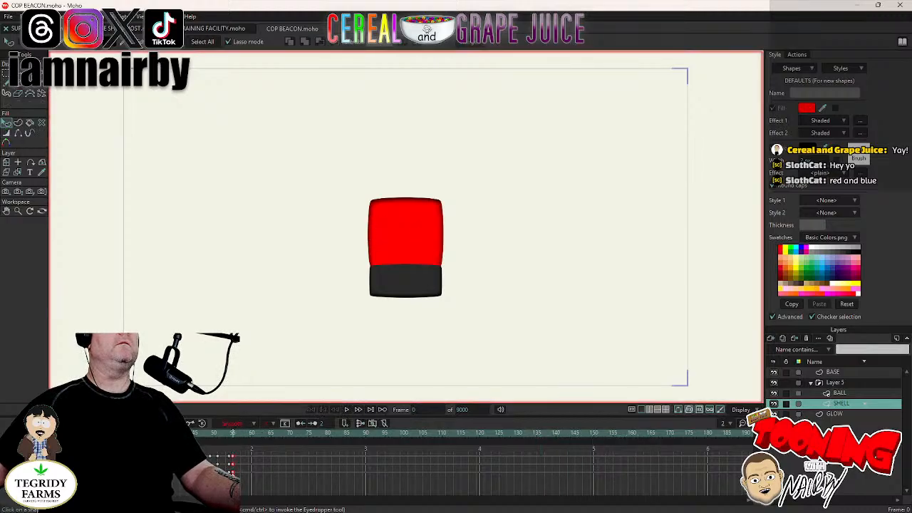
# Set the SHELL layer's selected keyframes at frame 55 to Cycle interpolation.
pyautogui.rightClick(231, 472)
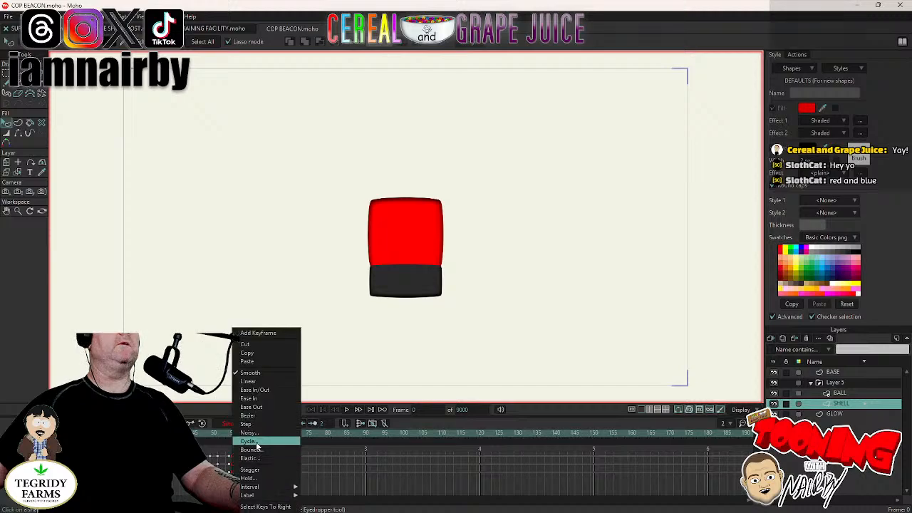
pyautogui.click(249, 442)
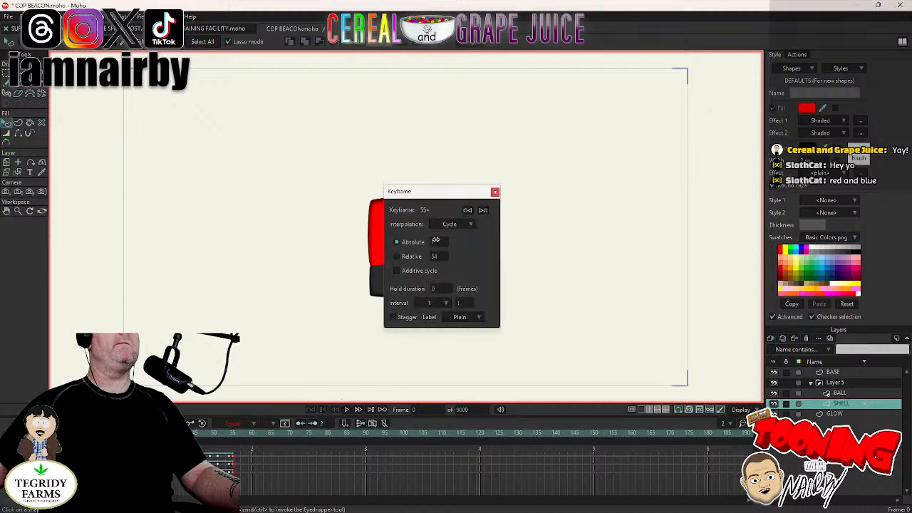
pyautogui.click(495, 192)
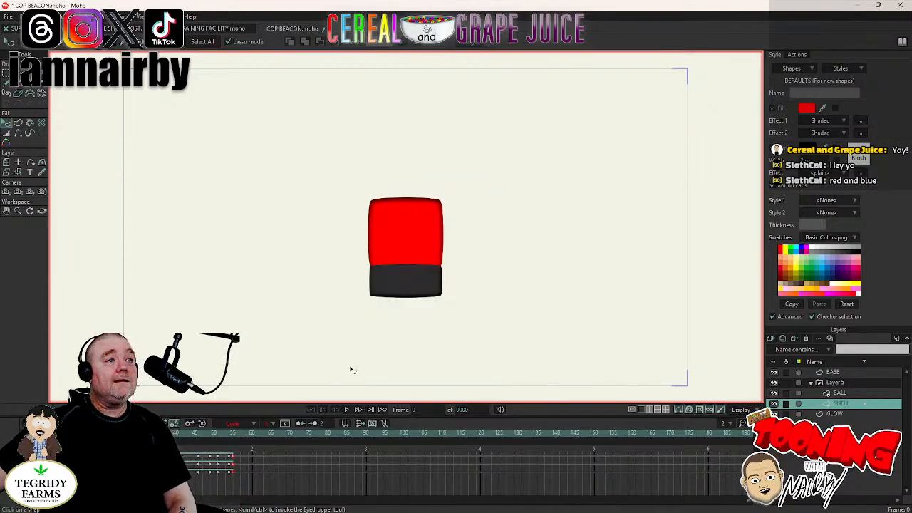
# Play the animation past frame 55 to check the shell's color cycle, and save the beacon file.
pyautogui.click(347, 411)
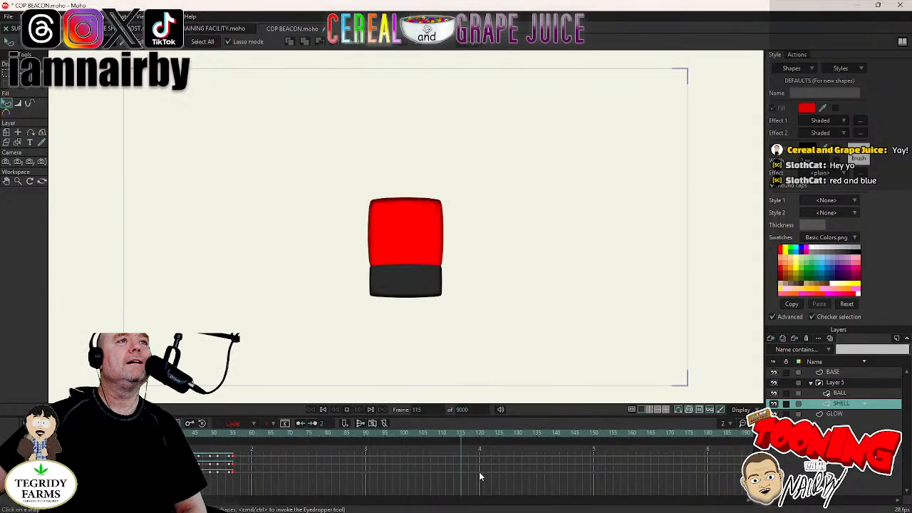
pyautogui.click(348, 410)
pyautogui.hotkey('ctrl', 's')
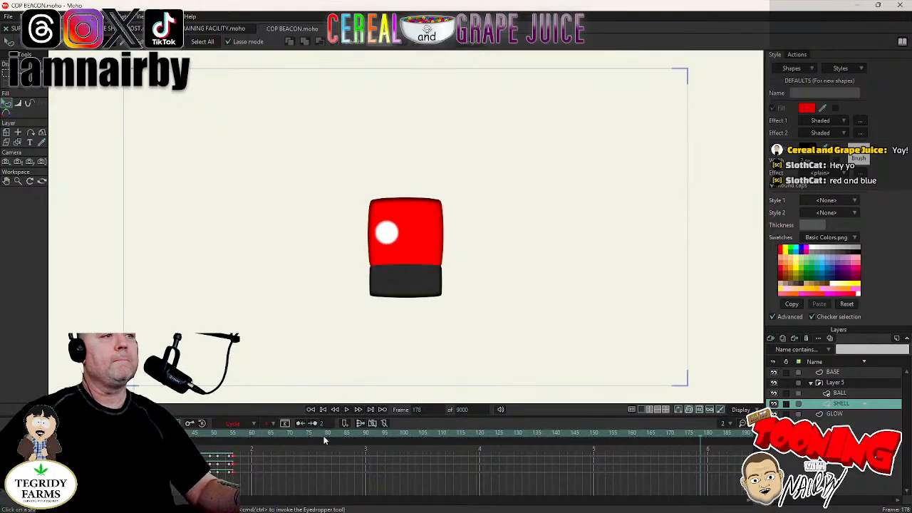
# Collapse the Layer 5 group and rename it BASE.
pyautogui.click(810, 385)
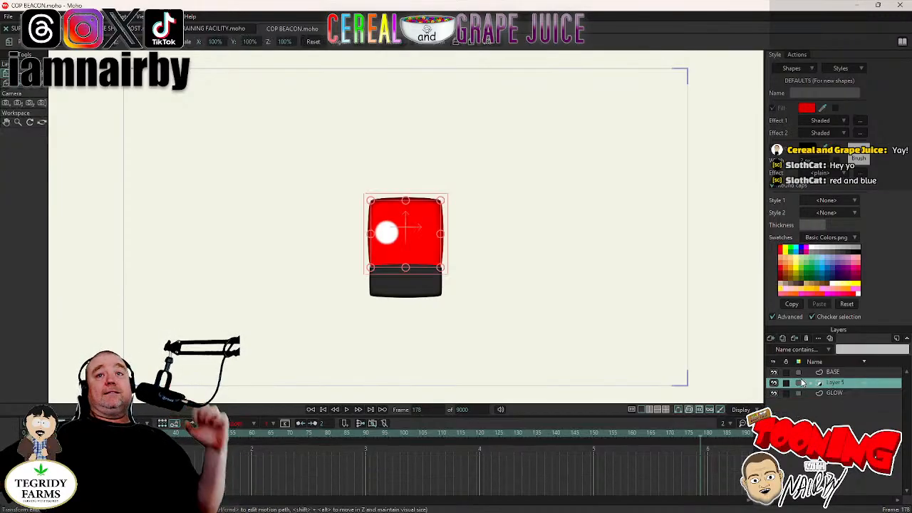
pyautogui.doubleClick(853, 383)
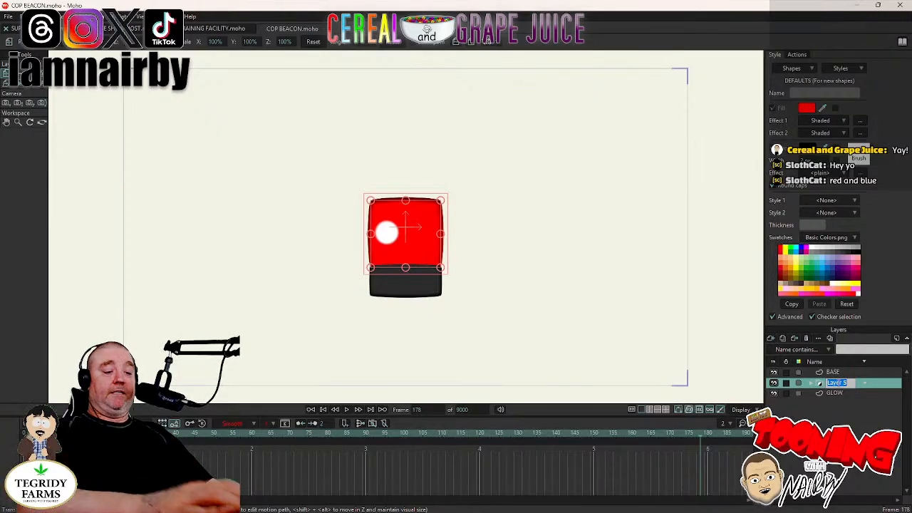
pyautogui.write('BASE')
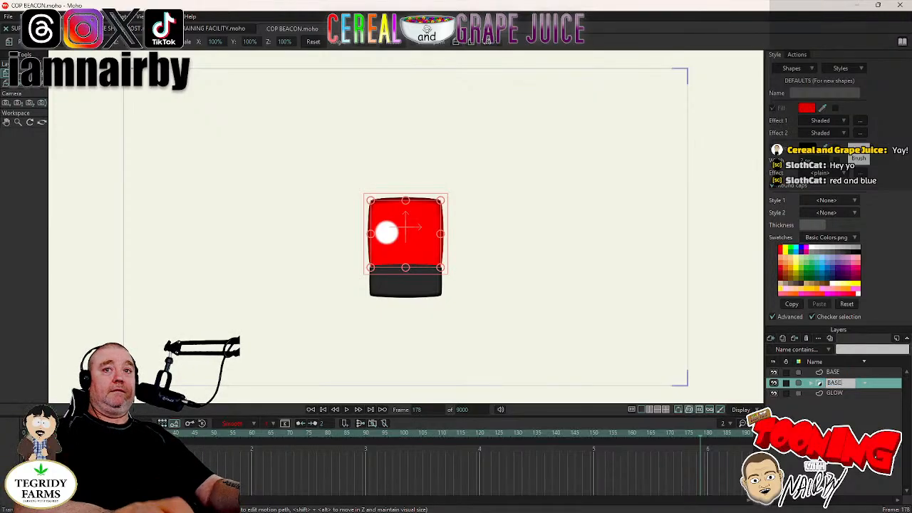
pyautogui.press('Return')
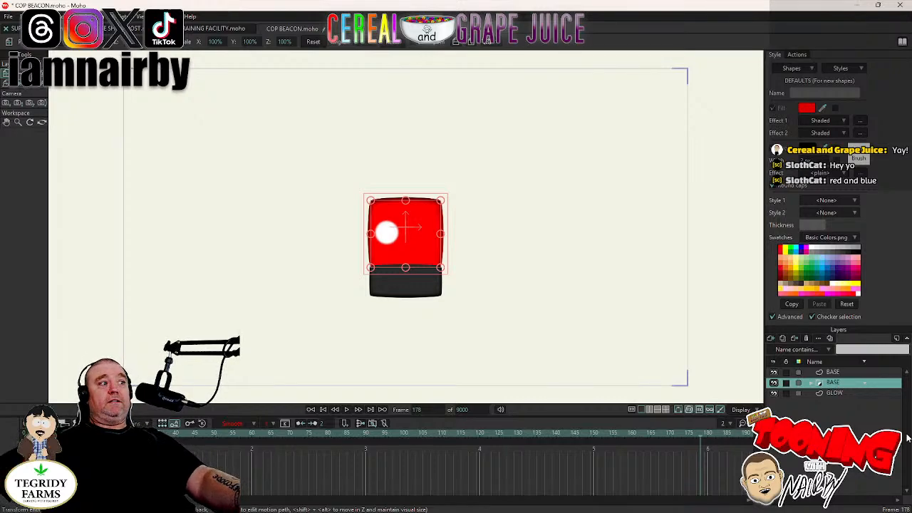
# Select the GLOW layer, play the beacon animation to check it, and return to frame 0.
pyautogui.click(840, 394)
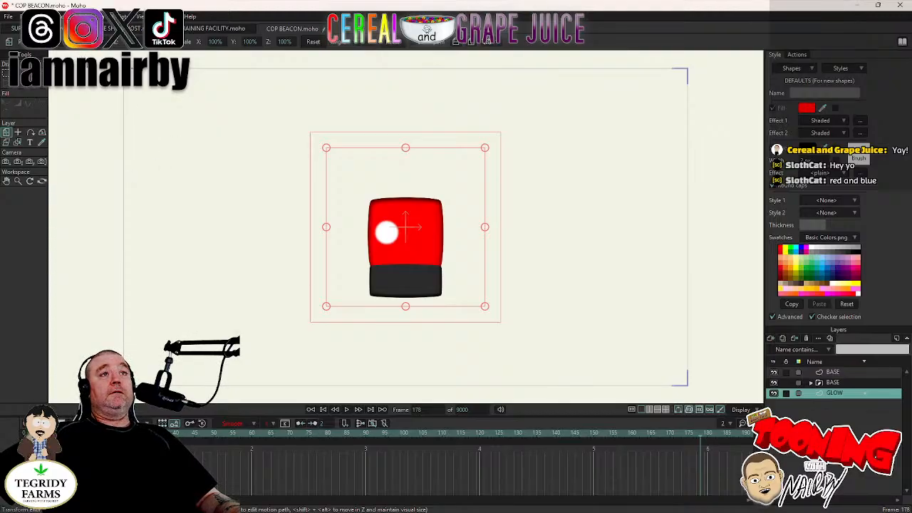
pyautogui.click(346, 409)
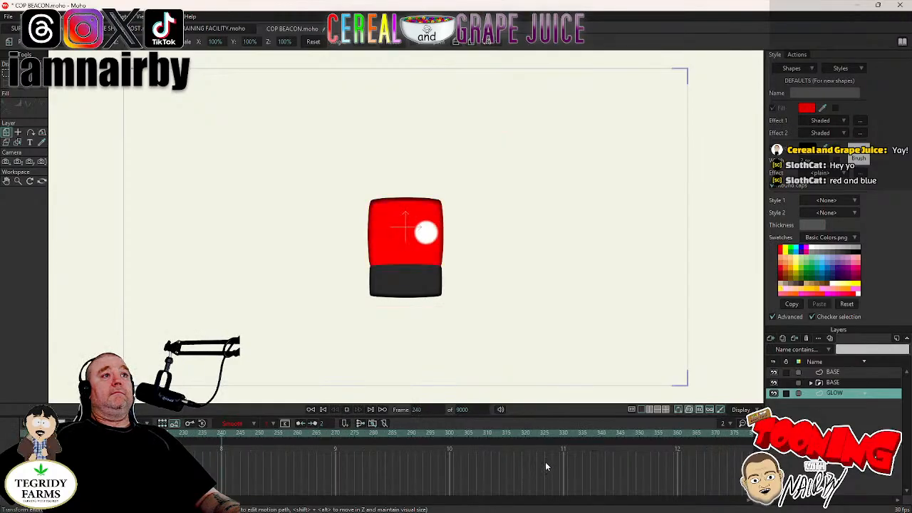
pyautogui.click(346, 409)
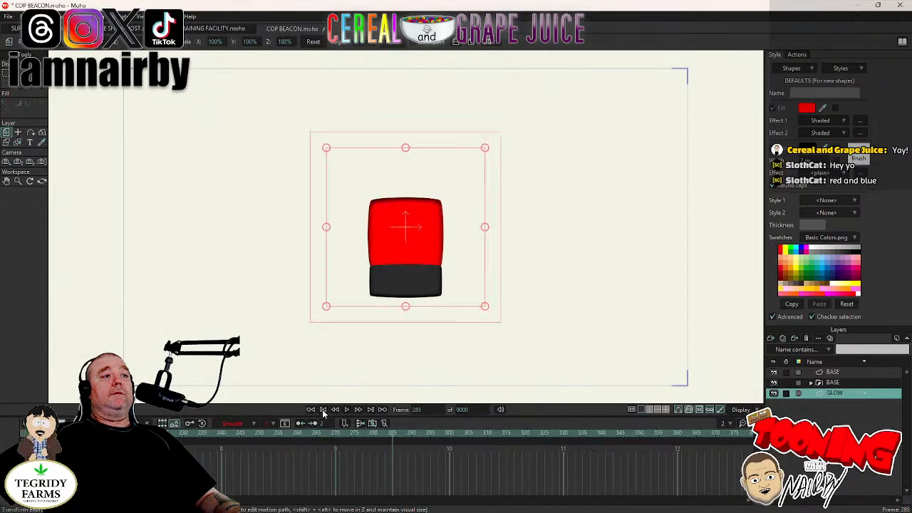
pyautogui.click(311, 409)
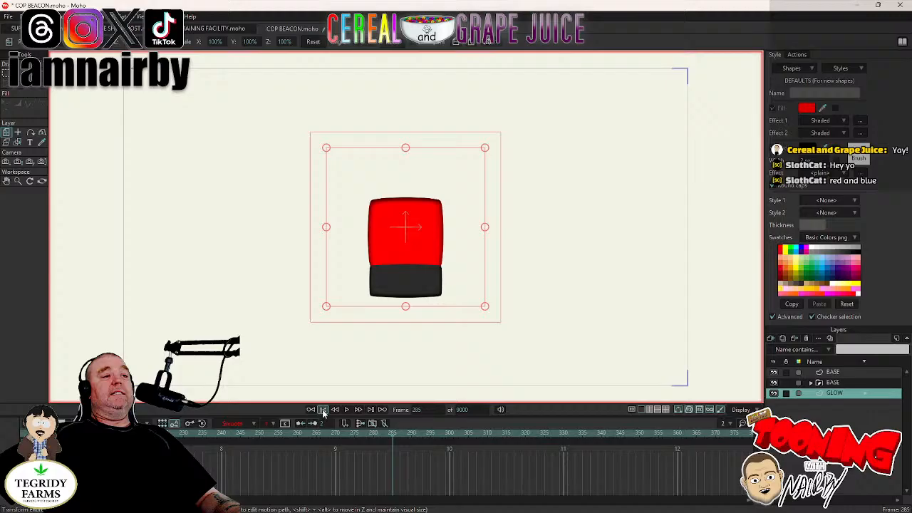
# Group the two BASE layers and the GLOW layer into a new group named COP BEACON.
pyautogui.click(847, 383)
pyautogui.click(846, 372)
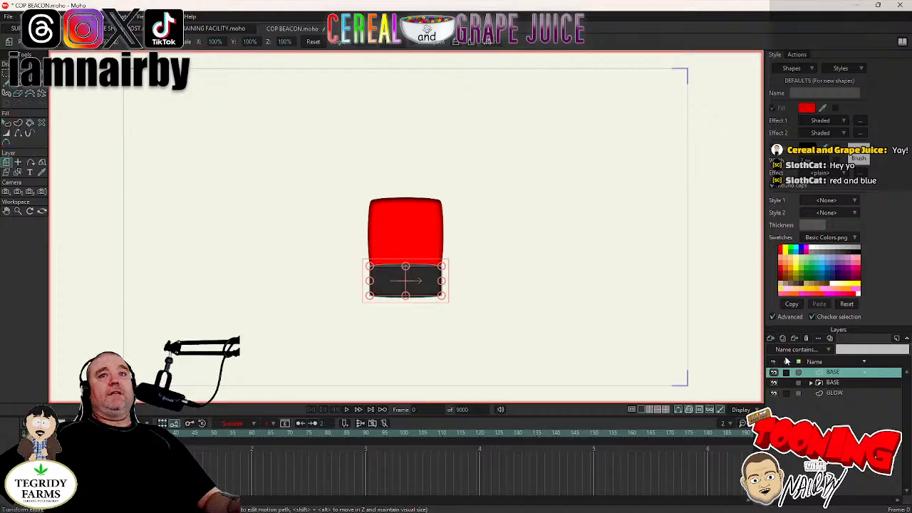
pyautogui.hotkey('ctrl', 'a')
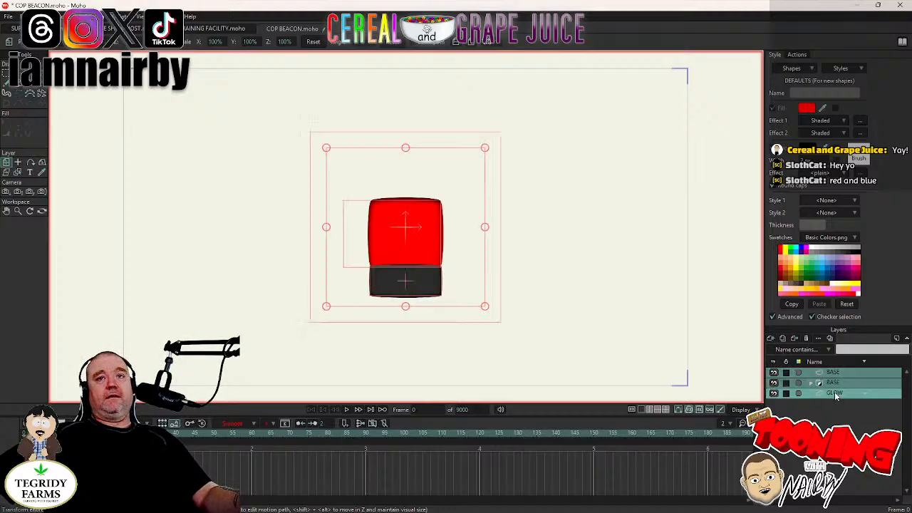
pyautogui.click(770, 339)
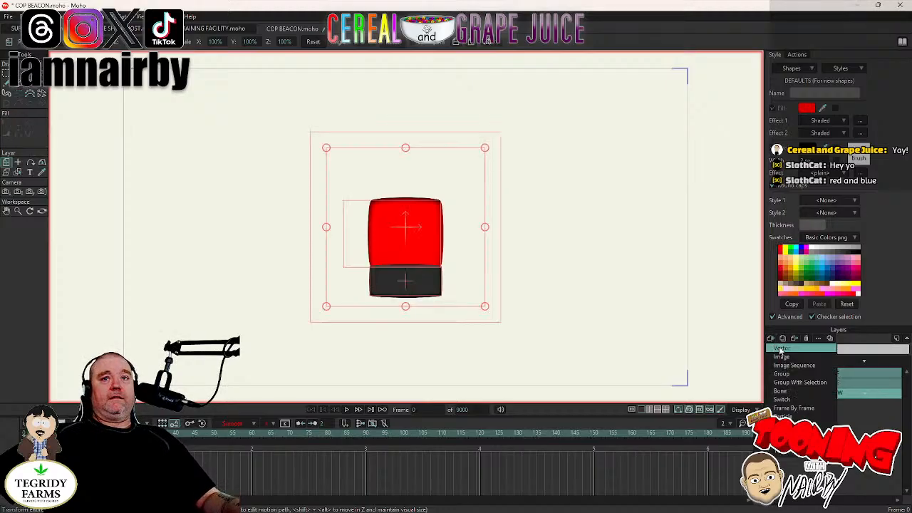
pyautogui.click(801, 383)
pyautogui.write('CO')
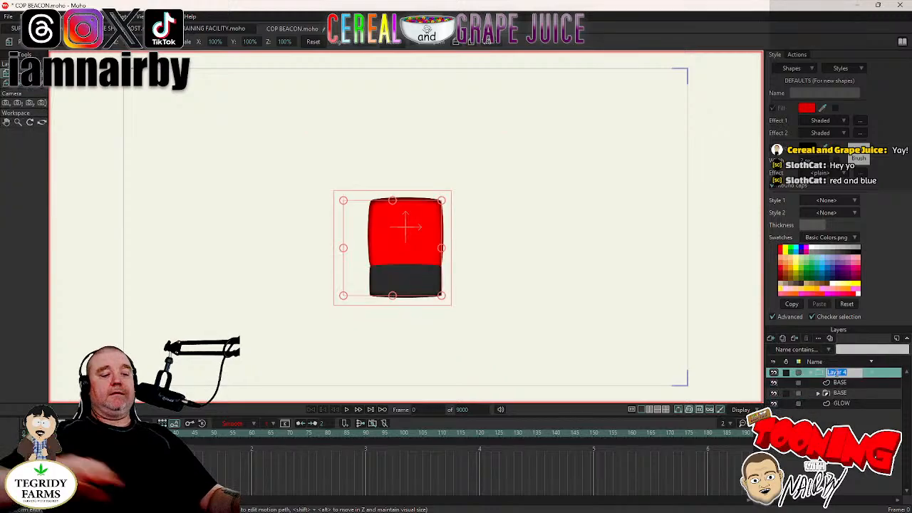
pyautogui.write('P BEACON')
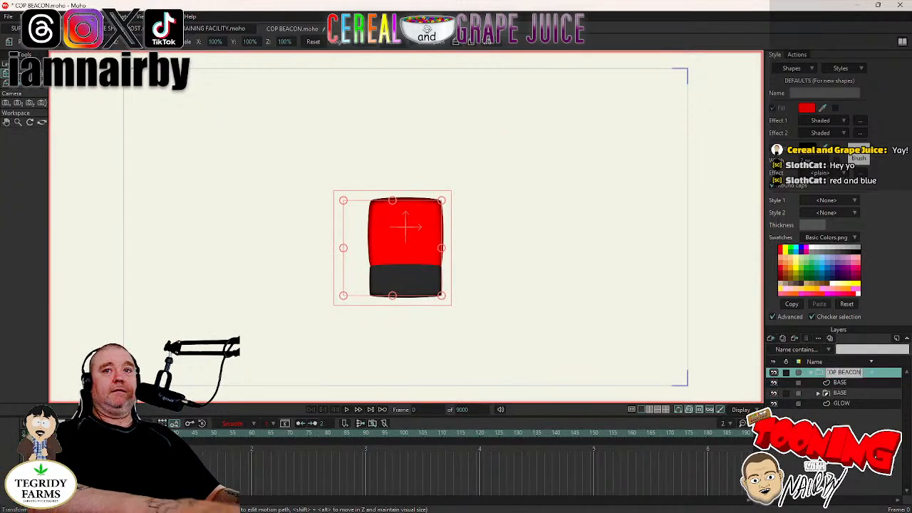
pyautogui.press('Return')
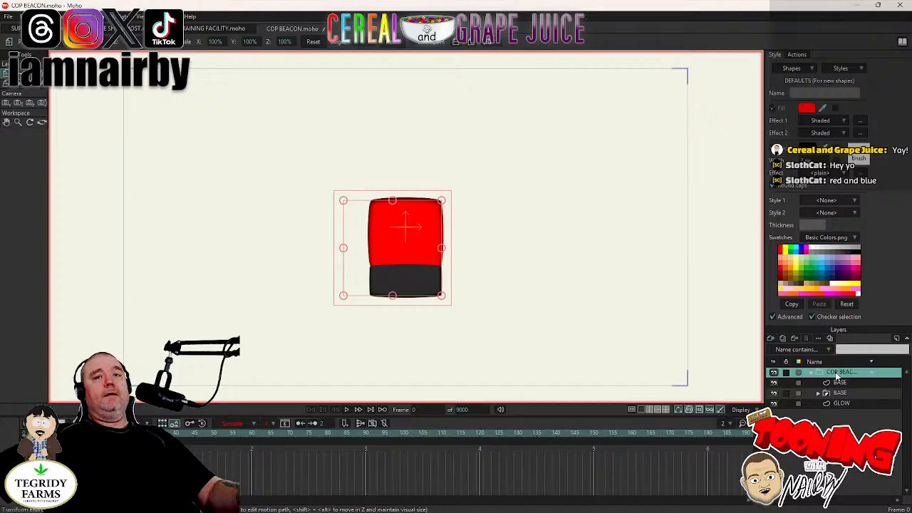
# Copy the collapsed COP BEACON group layer and paste it into the SUPER COPS TITLE project above the DUPER layer.
pyautogui.click(809, 373)
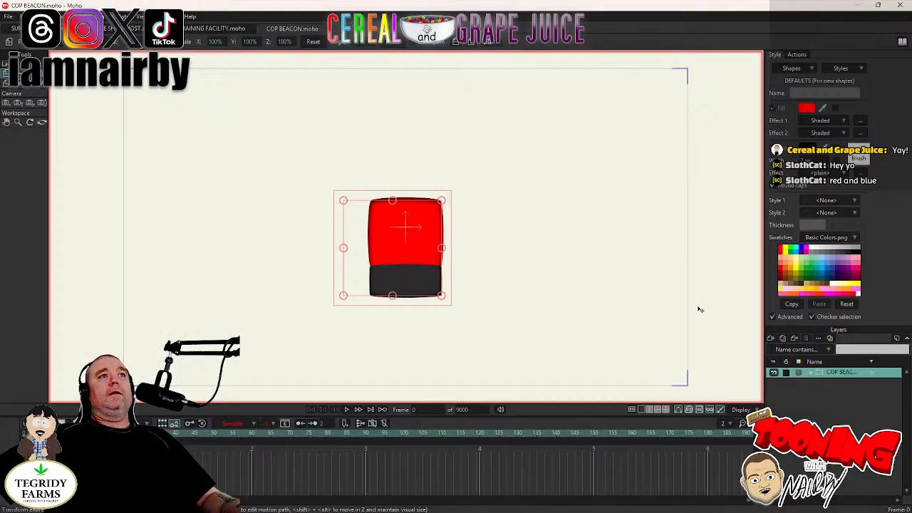
pyautogui.click(20, 16)
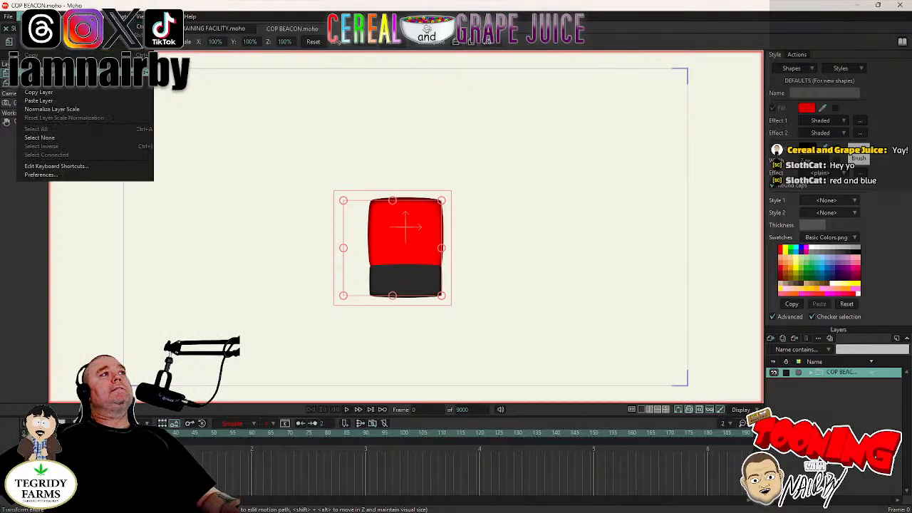
pyautogui.click(39, 93)
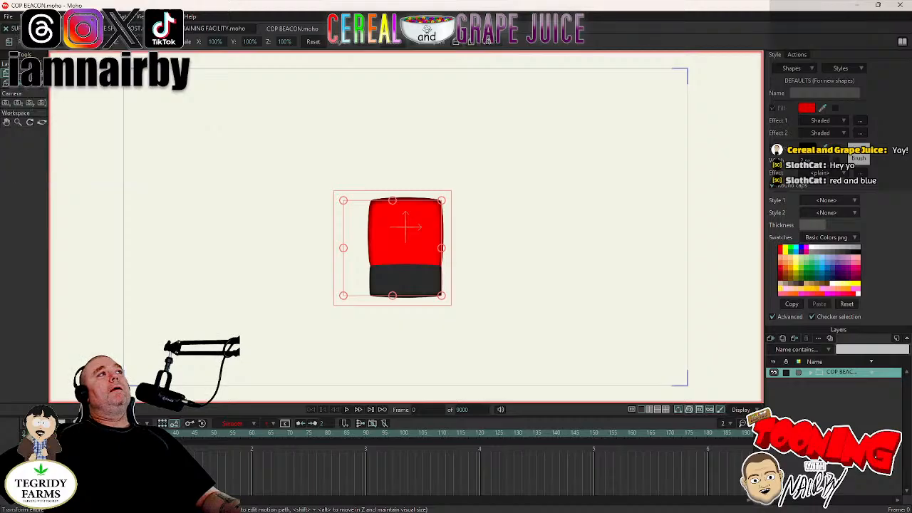
pyautogui.click(14, 28)
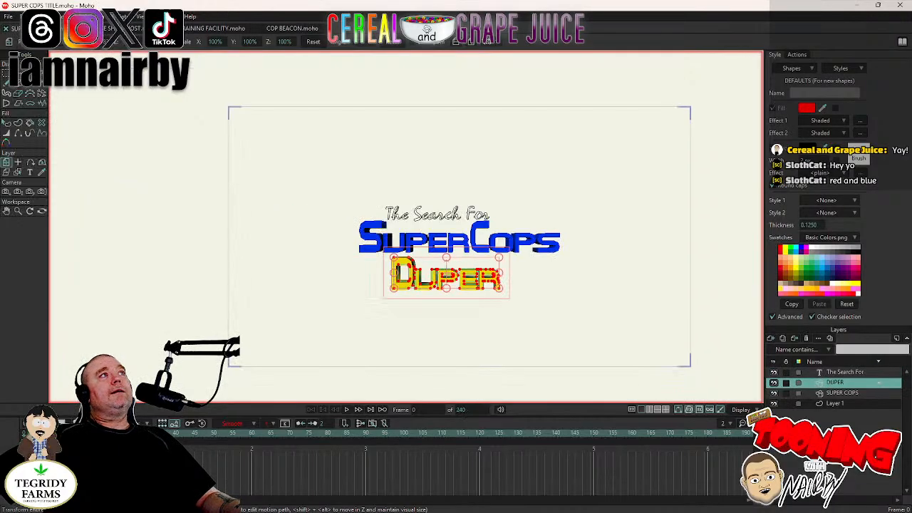
pyautogui.click(20, 17)
pyautogui.click(40, 106)
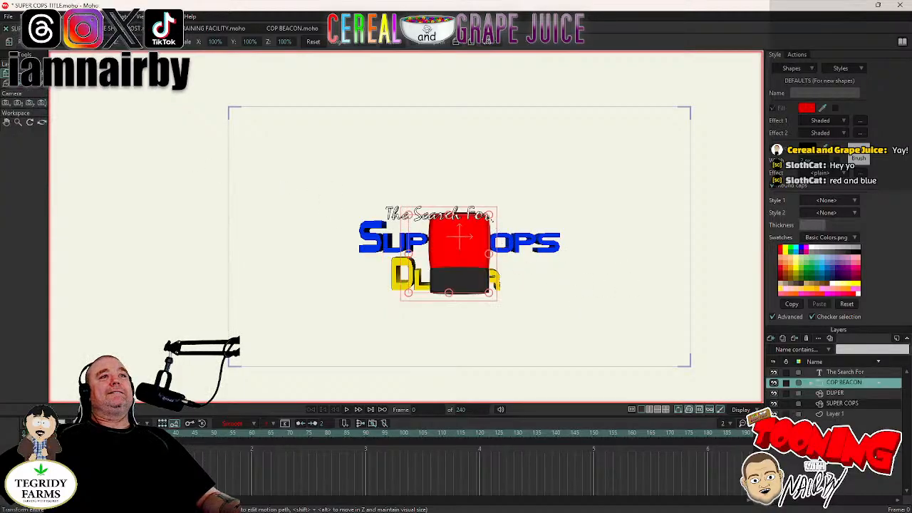
# Scale the pasted COP BEACON layer to about 32.6% and place it on top of the word "Cops".
pyautogui.moveTo(490, 215); pyautogui.dragTo(527, 202)
pyautogui.moveTo(569, 221); pyautogui.dragTo(570, 219)
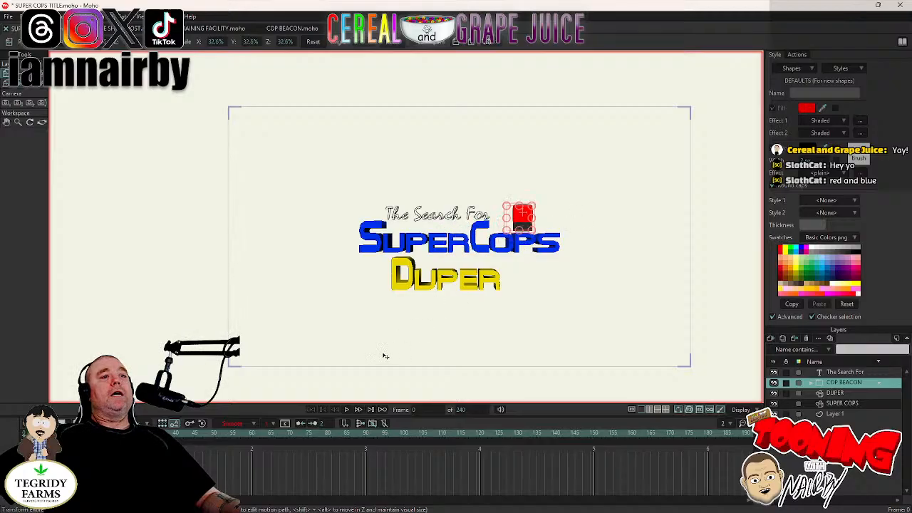
# Play the title animation to check the small beacon, and return to frame 0.
pyautogui.click(346, 410)
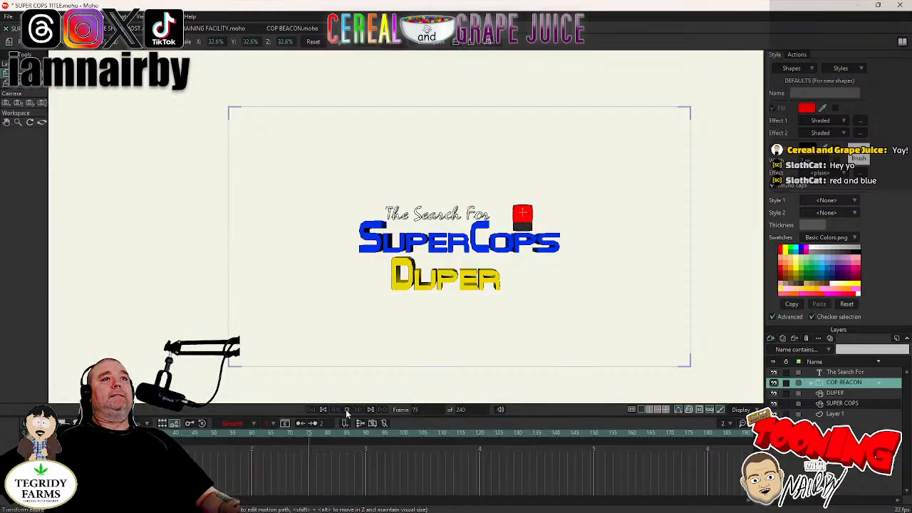
pyautogui.click(346, 409)
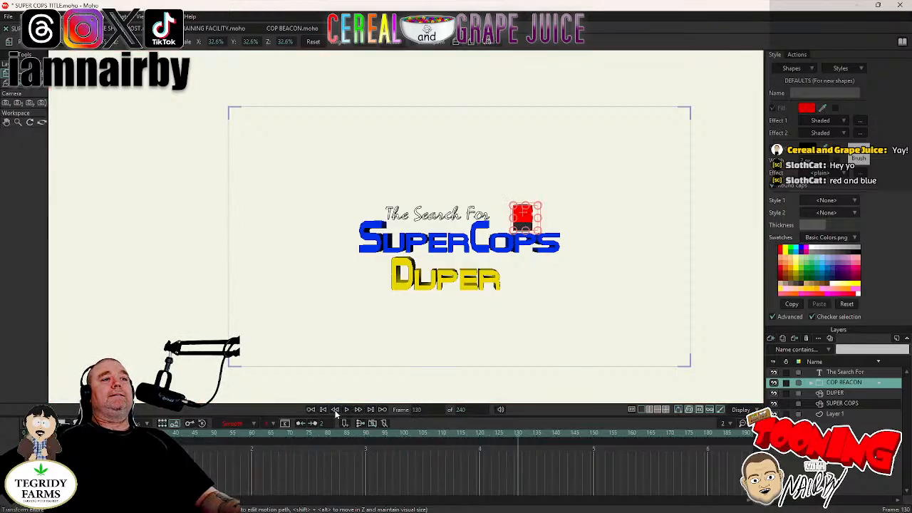
pyautogui.click(322, 412)
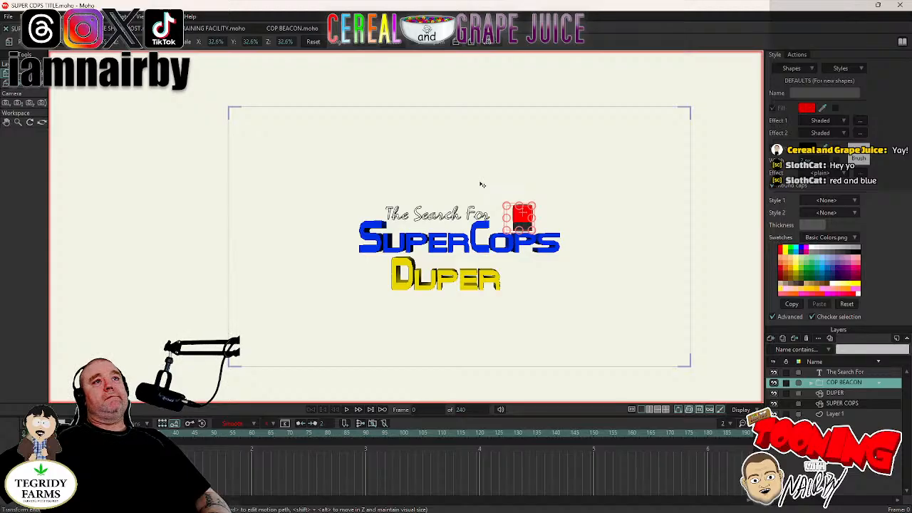
# Raise the COP BEACON higher above "Cops" and break the "The Search For" text so "For" sits on a second line.
pyautogui.moveTo(639, 276); pyautogui.dragTo(546, 240)
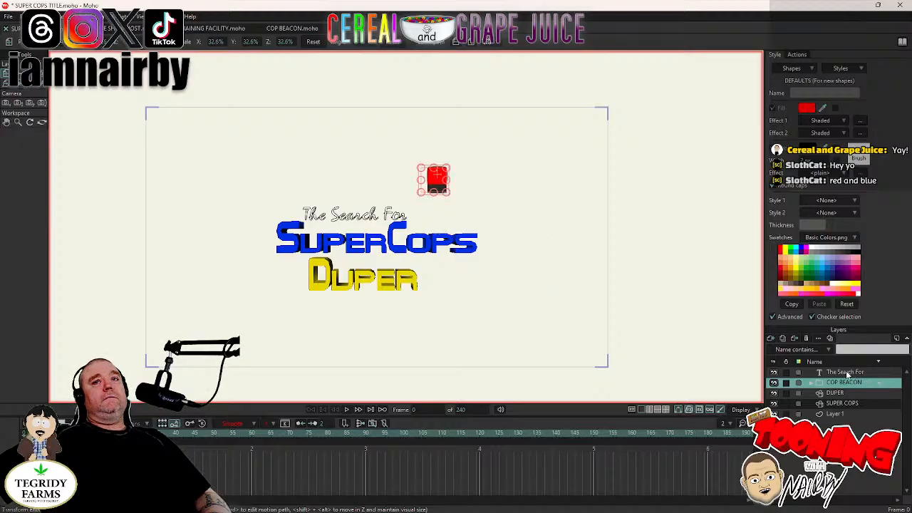
pyautogui.doubleClick(844, 373)
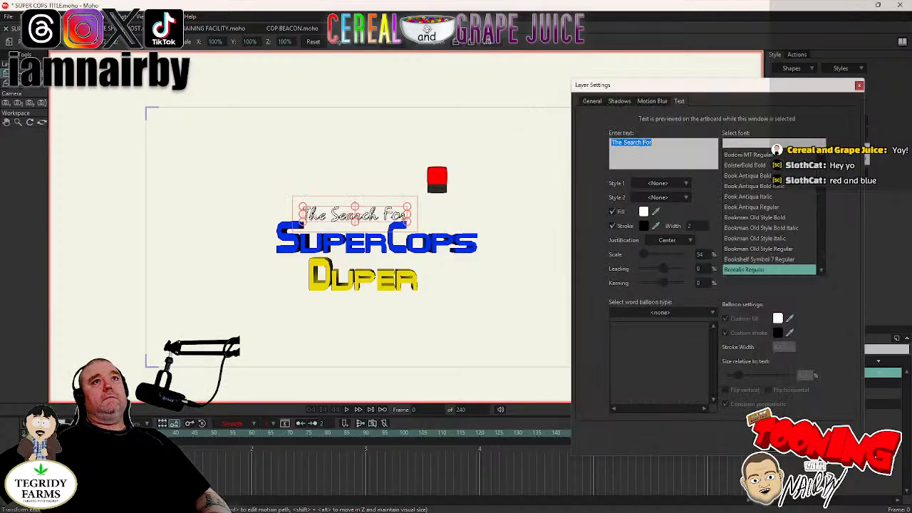
pyautogui.click(642, 142)
pyautogui.press('Return')
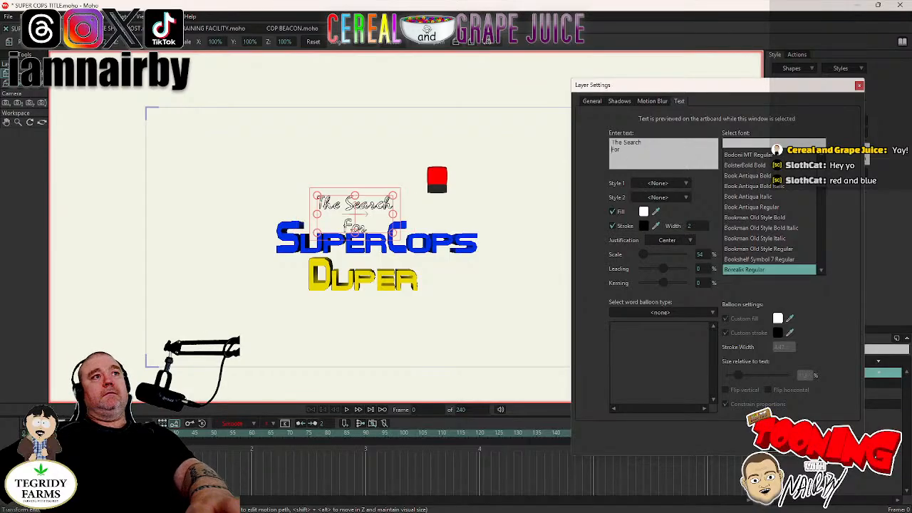
# Set the two-line text's justification to Right and move it over the beginning of the word "Super".
pyautogui.click(657, 184)
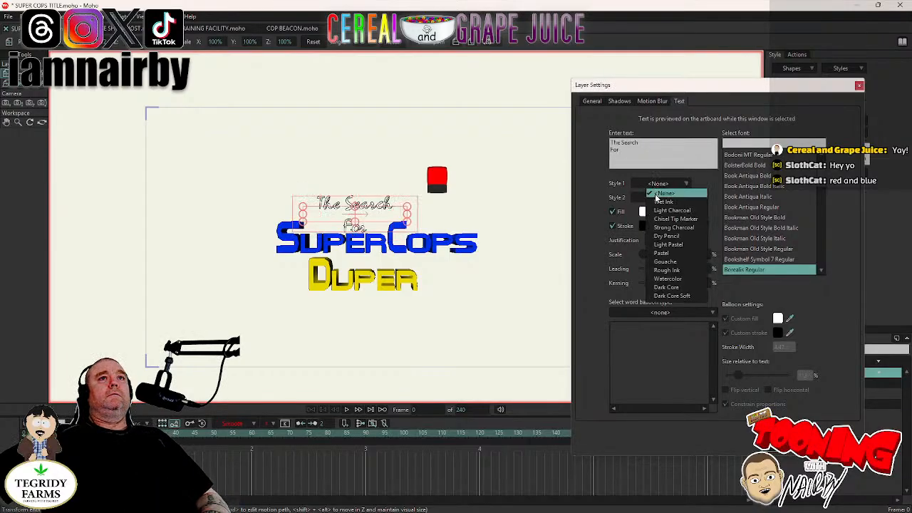
pyautogui.click(624, 214)
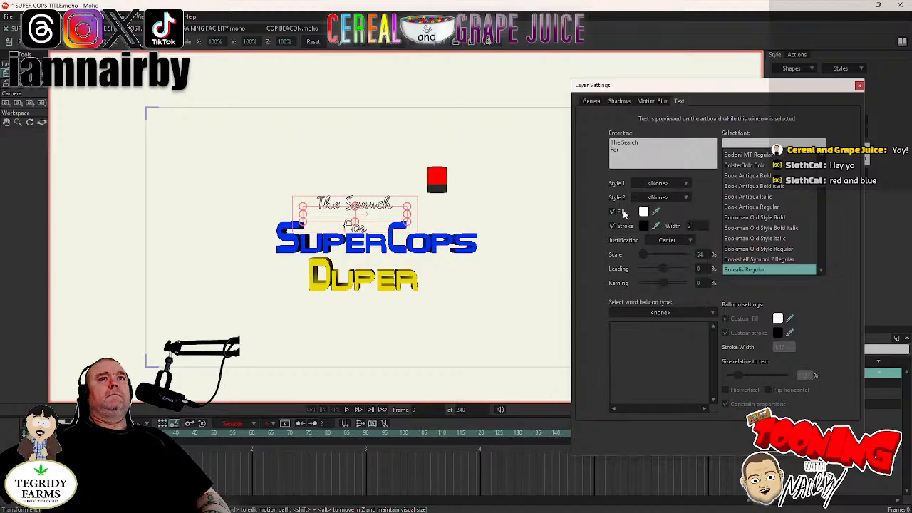
pyautogui.click(668, 242)
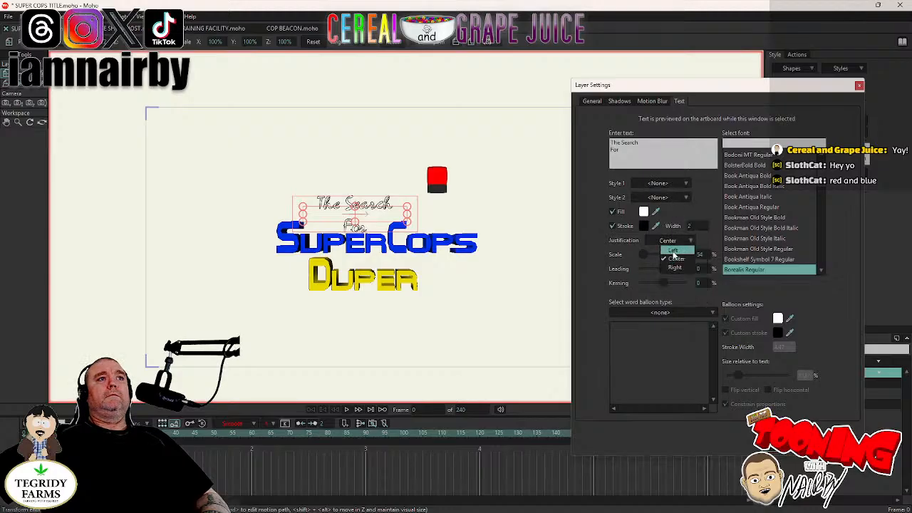
pyautogui.click(676, 256)
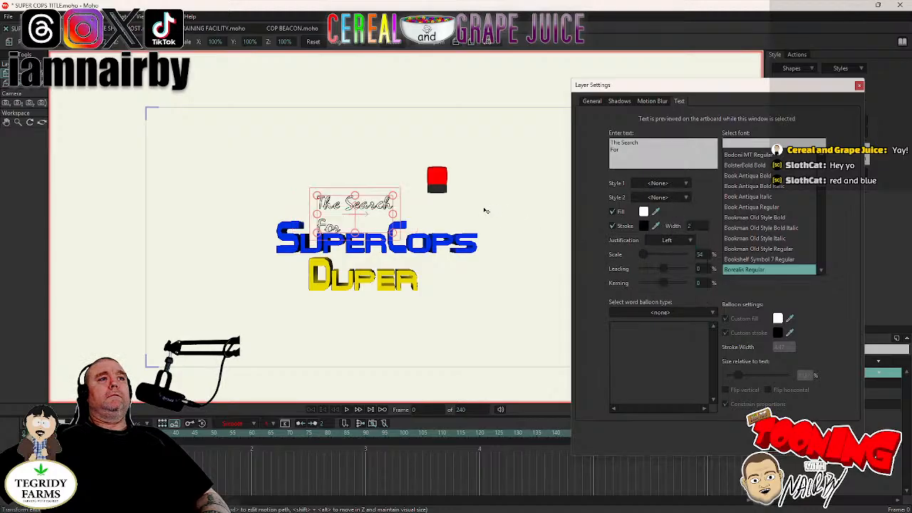
pyautogui.click(677, 247)
pyautogui.click(681, 264)
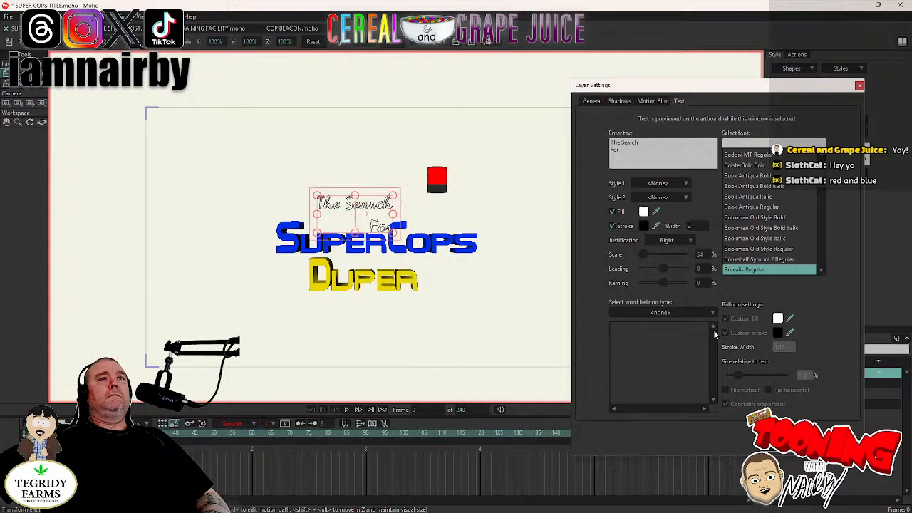
pyautogui.press('Return')
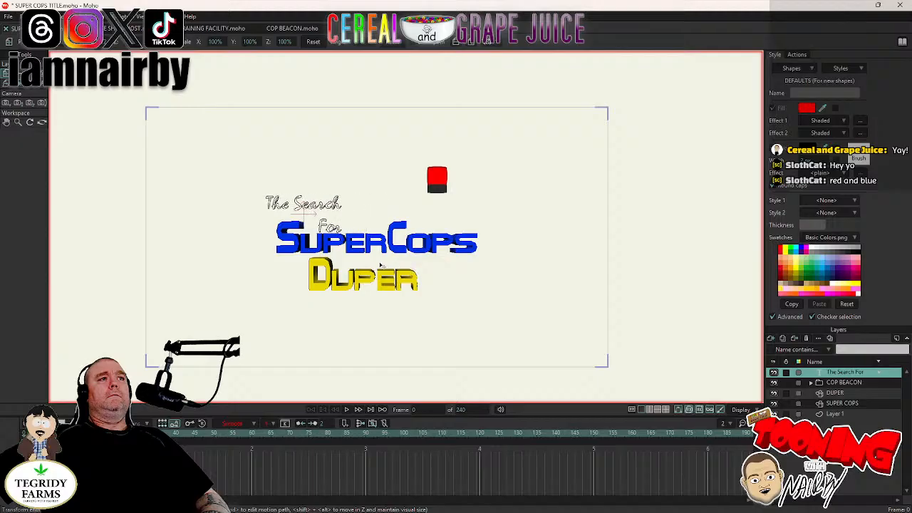
pyautogui.moveTo(381, 266)
pyautogui.mouseDown()
pyautogui.moveTo(362, 265)
pyautogui.moveTo(464, 250)
pyautogui.moveTo(473, 266)
pyautogui.moveTo(372, 264)
pyautogui.mouseUp()
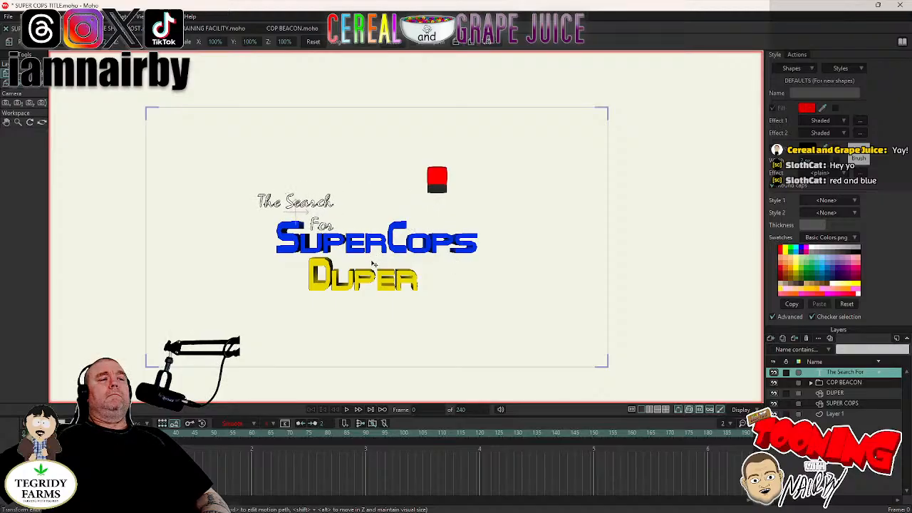
pyautogui.moveTo(373, 264); pyautogui.dragTo(373, 264)
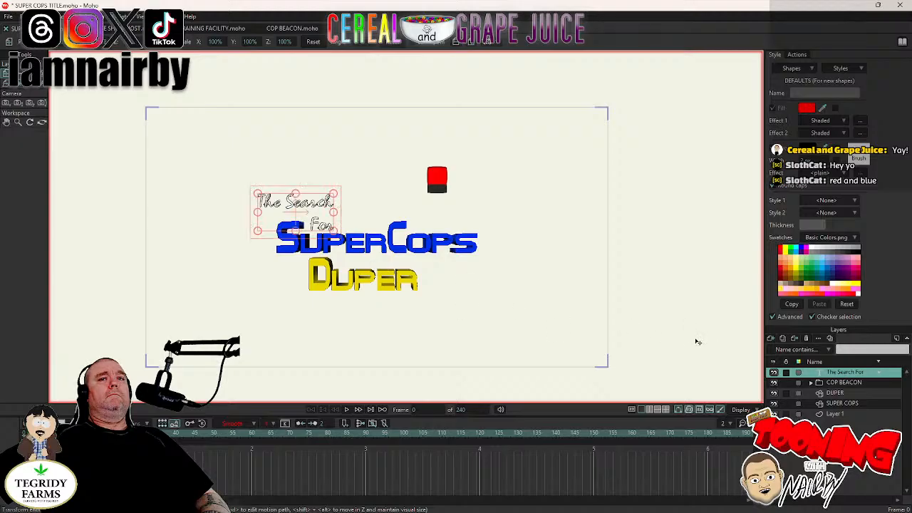
# Set the "The Search For" text's kerning to 0% and tighten its leading to about -26%.
pyautogui.doubleClick(853, 373)
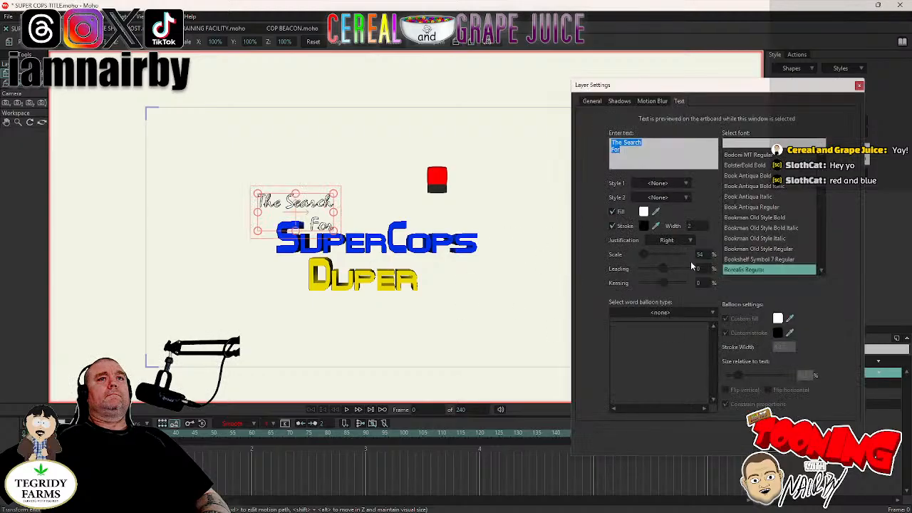
pyautogui.moveTo(661, 283); pyautogui.dragTo(663, 282)
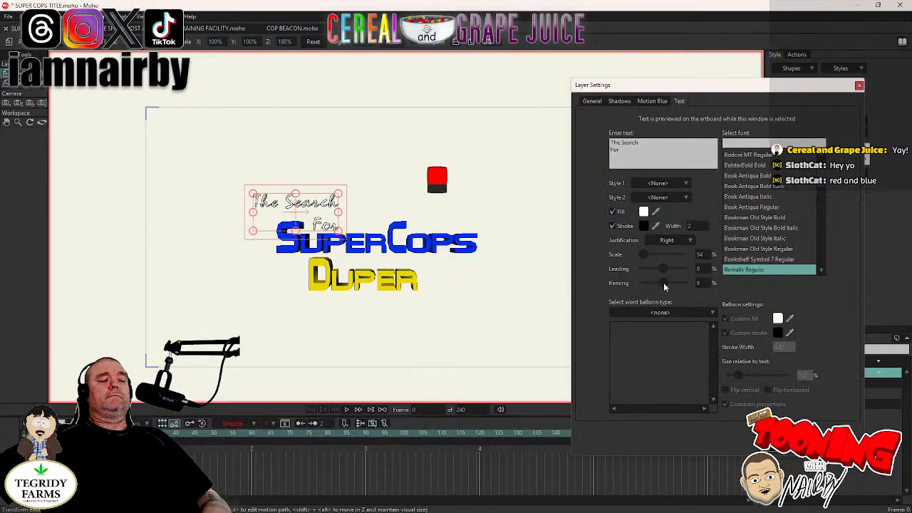
pyautogui.click(702, 283)
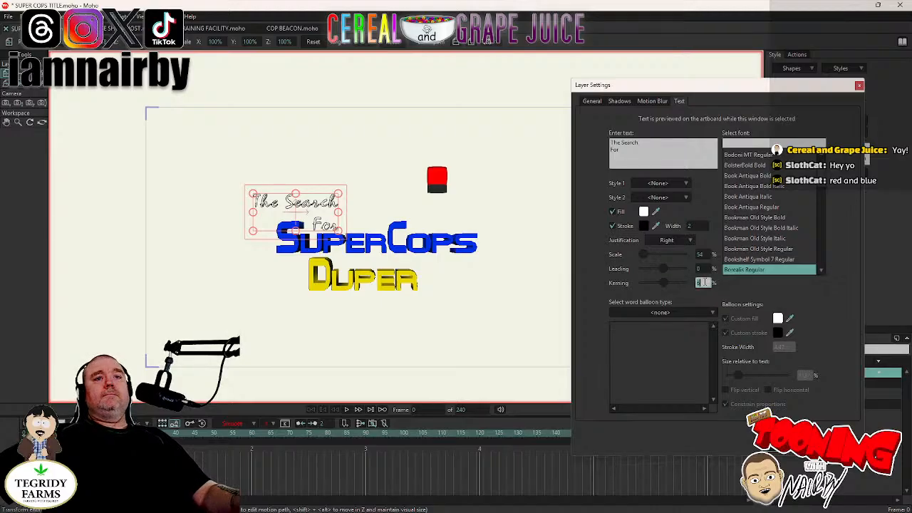
pyautogui.write('0')
pyautogui.press('Return')
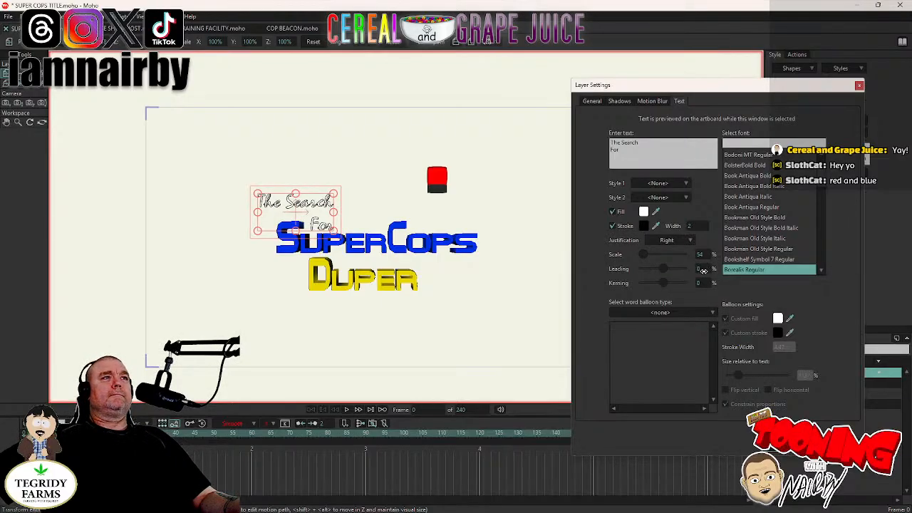
pyautogui.moveTo(704, 270); pyautogui.dragTo(591, 277)
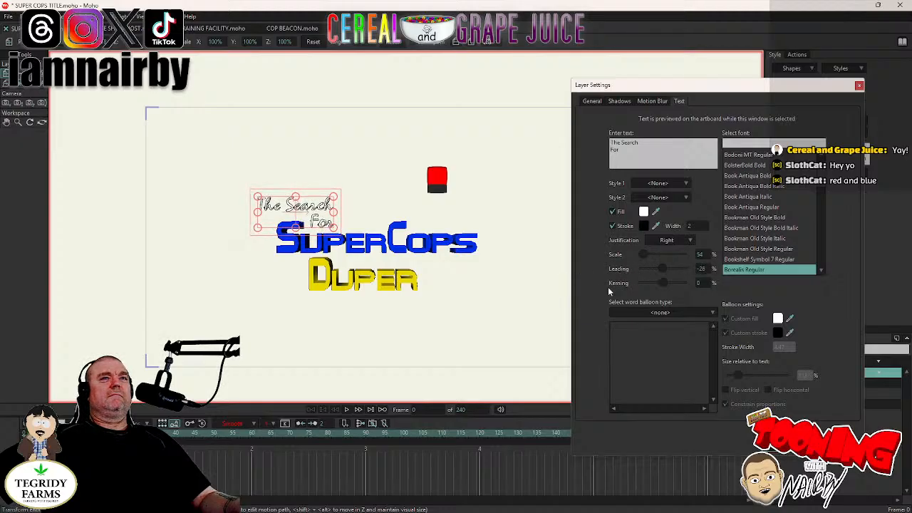
pyautogui.press('Return')
# Render the current frame to check the title layout, and close the preview.
pyautogui.scroll(2, 238, 241)
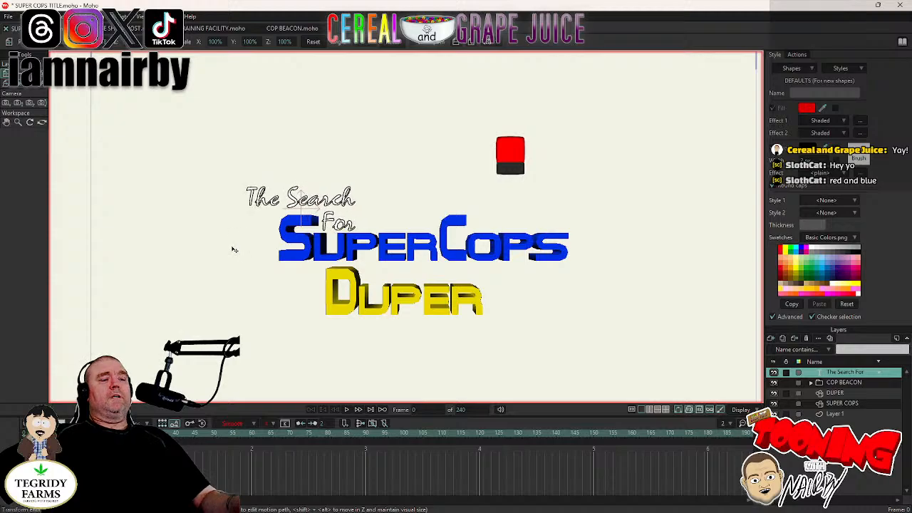
pyautogui.hotkey('ctrl', 'r')
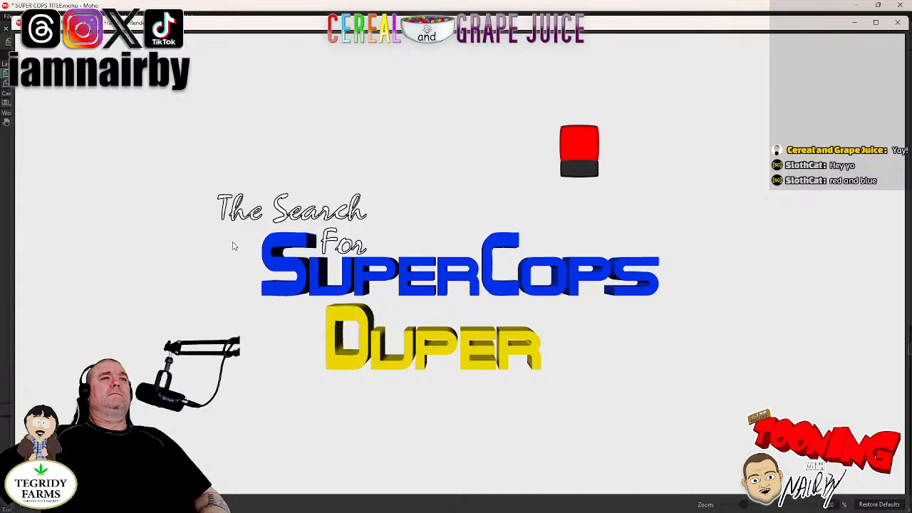
pyautogui.click(896, 23)
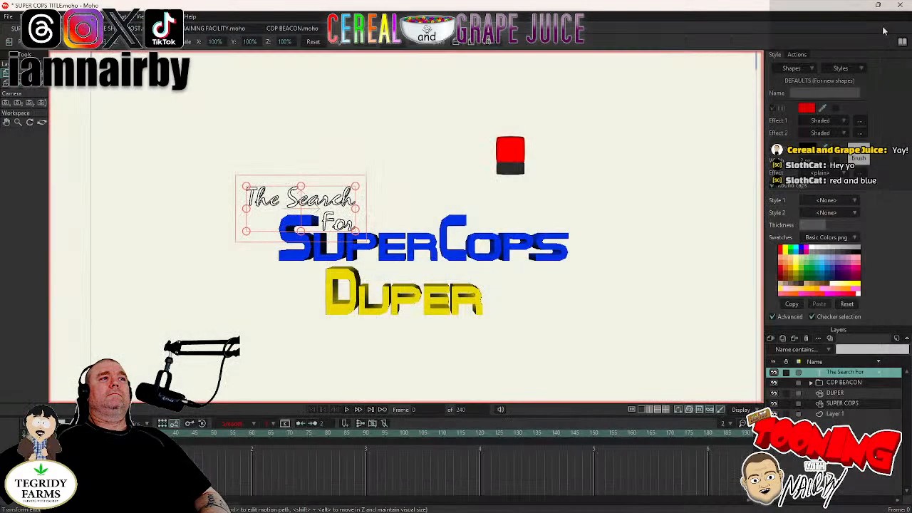
# Try breaking the "The Search For" text onto three lines with one word on each.
pyautogui.doubleClick(850, 376)
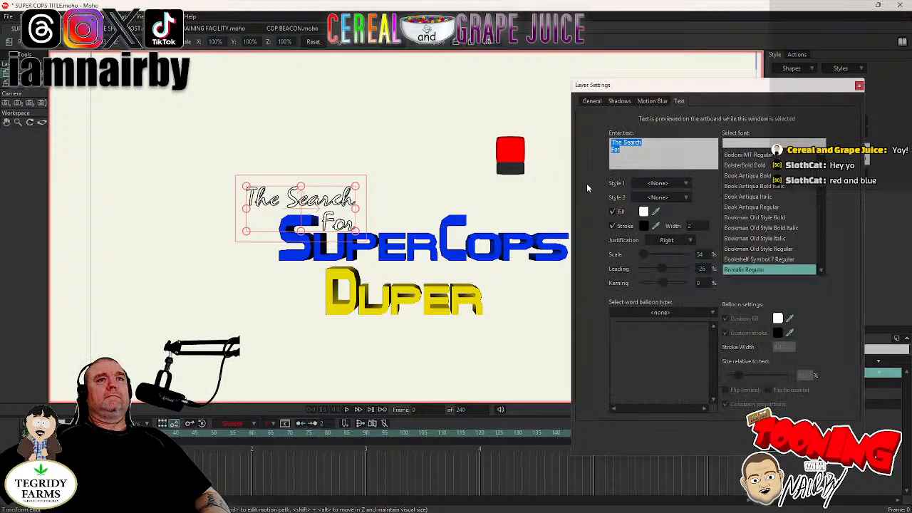
pyautogui.click(622, 143)
pyautogui.press('Return')
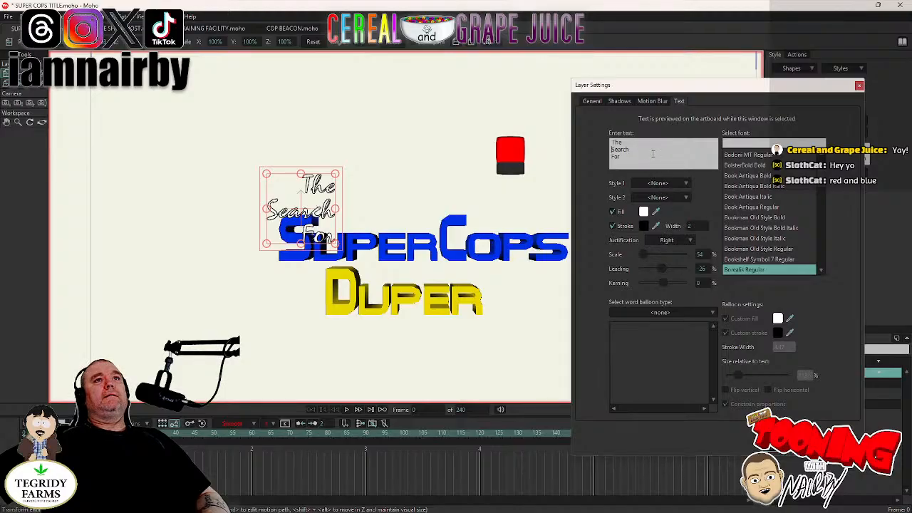
pyautogui.press('BackSpace')
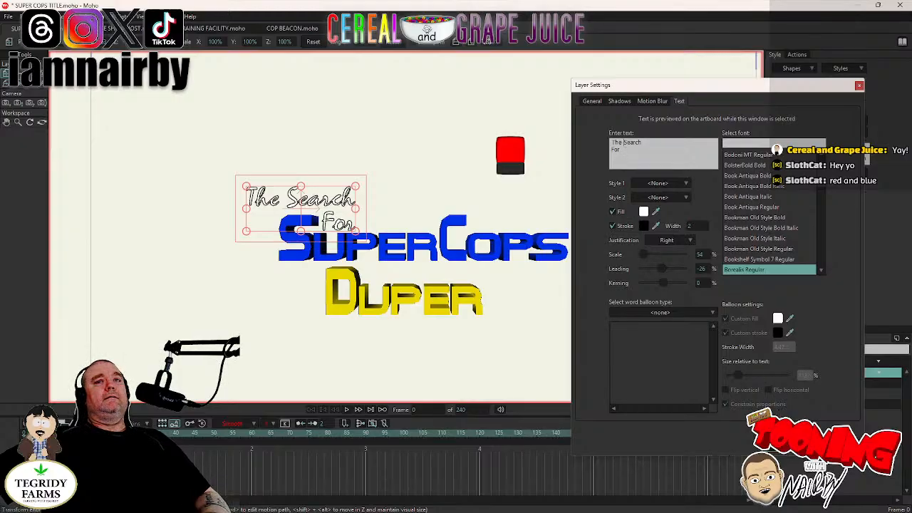
pyautogui.click(859, 84)
# Align the start of the "The Search For" text with the S of "Super" and duplicate its layer.
pyautogui.moveTo(180, 212); pyautogui.dragTo(209, 215)
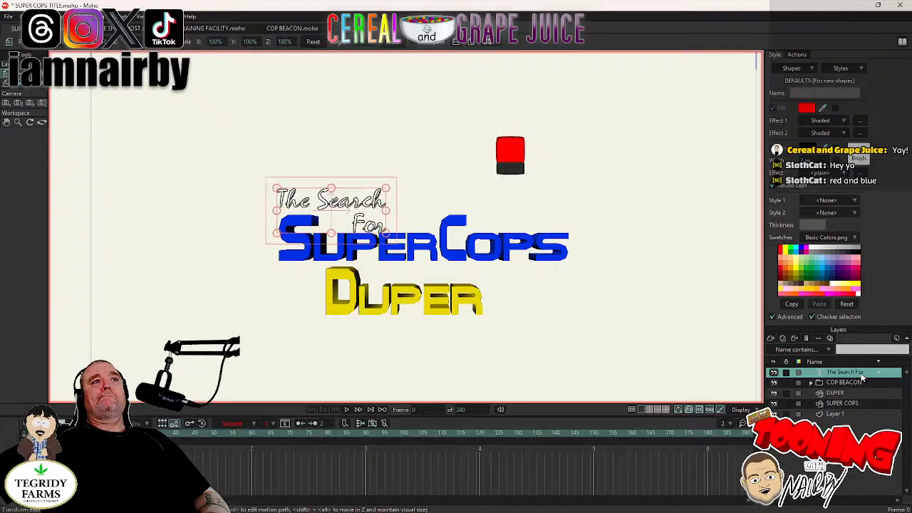
pyautogui.doubleClick(862, 377)
pyautogui.click(456, 212)
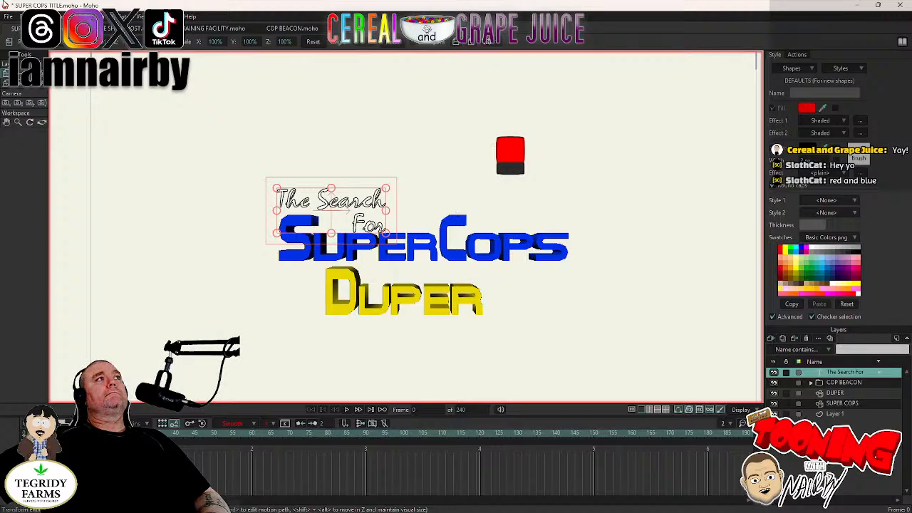
pyautogui.click(25, 15)
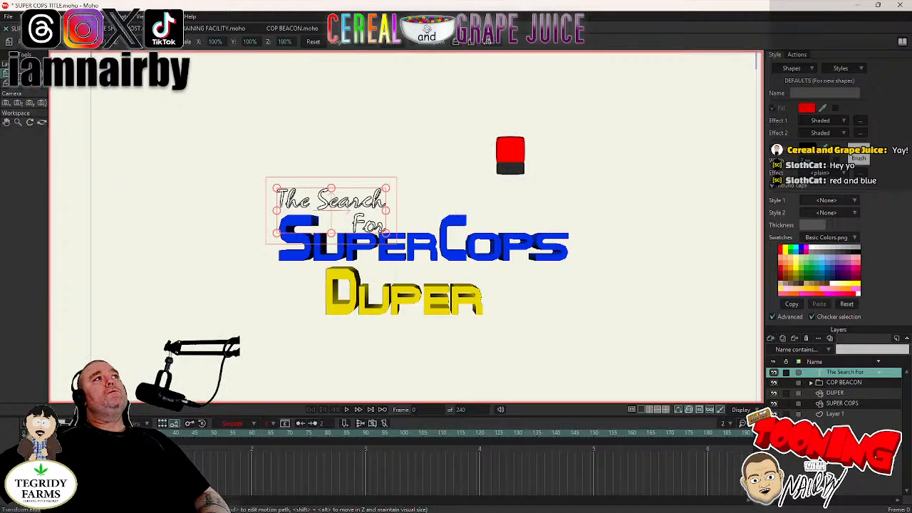
pyautogui.click(45, 102)
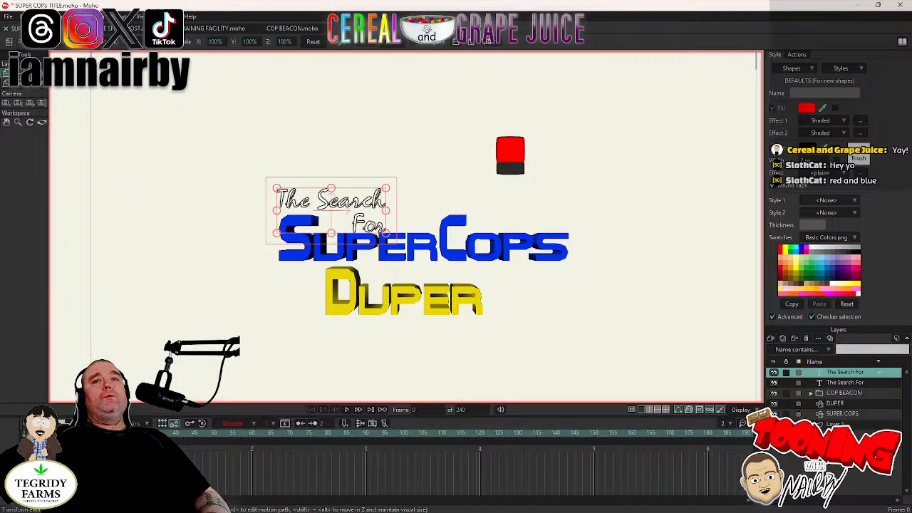
# Shorten the text of the lower "The Search For" layer to just "For".
pyautogui.click(846, 384)
pyautogui.doubleClick(846, 384)
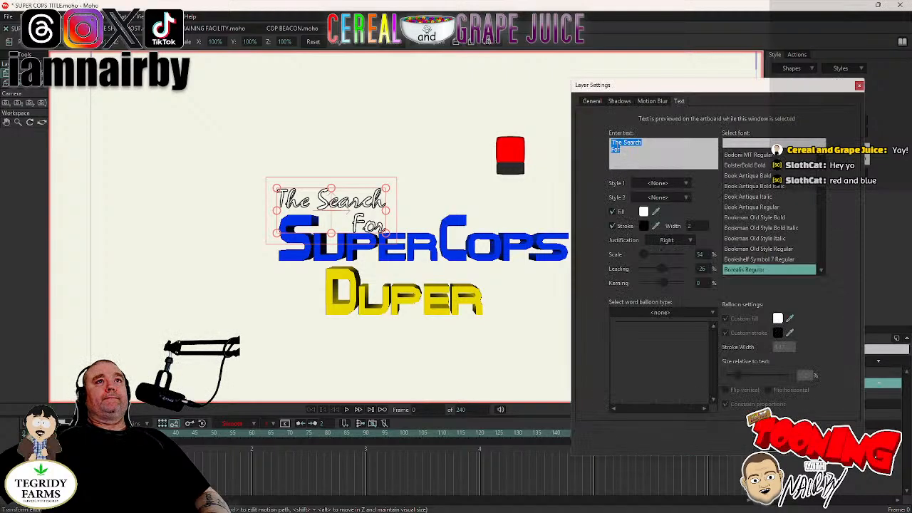
pyautogui.click(612, 151)
pyautogui.press('BackSpace')
pyautogui.press('BackSpace')
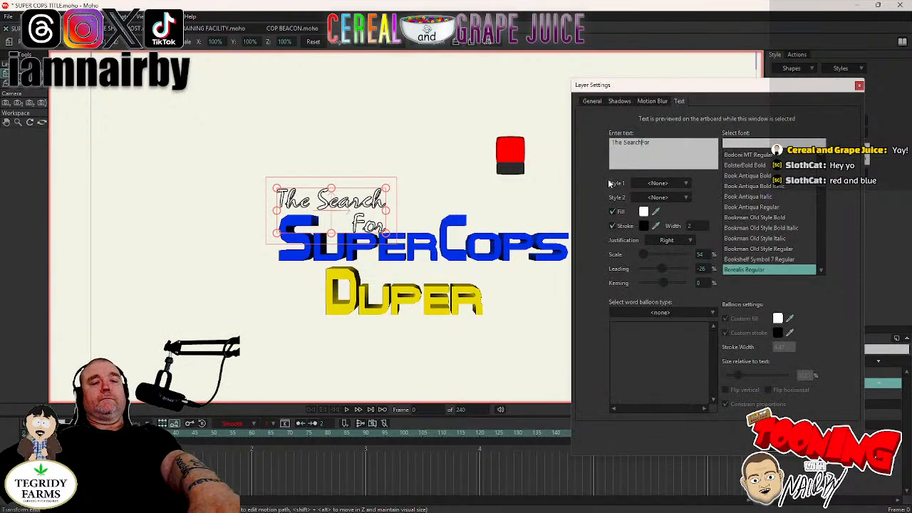
pyautogui.press('BackSpace')
pyautogui.press('BackSpace')
pyautogui.press('BackSpace')
pyautogui.press('BackSpace')
pyautogui.press('BackSpace')
pyautogui.press('BackSpace')
pyautogui.press('BackSpace')
pyautogui.press('BackSpace')
pyautogui.press('BackSpace')
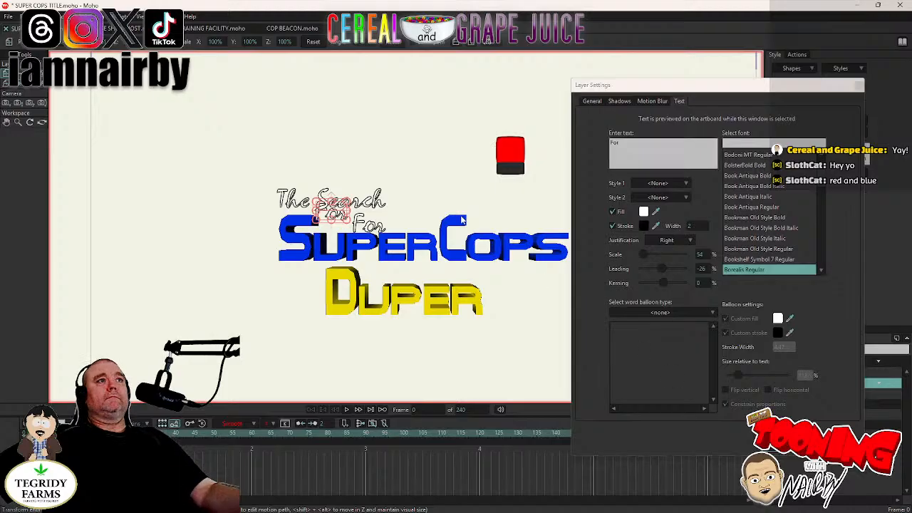
pyautogui.press('Return')
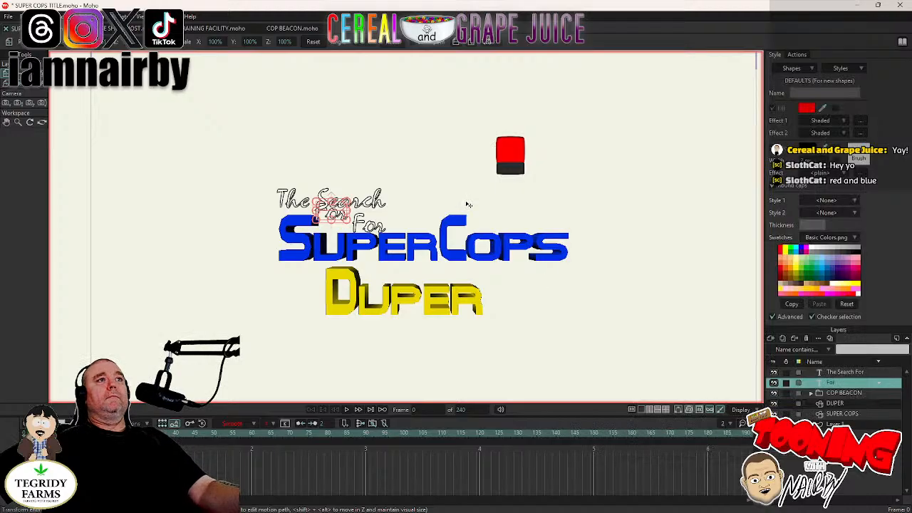
# Remove "For" from the upper text layer so it reads "The Search".
pyautogui.click(839, 375)
pyautogui.doubleClick(839, 375)
pyautogui.click(630, 151)
pyautogui.press('BackSpace')
pyautogui.press('BackSpace')
pyautogui.press('BackSpace')
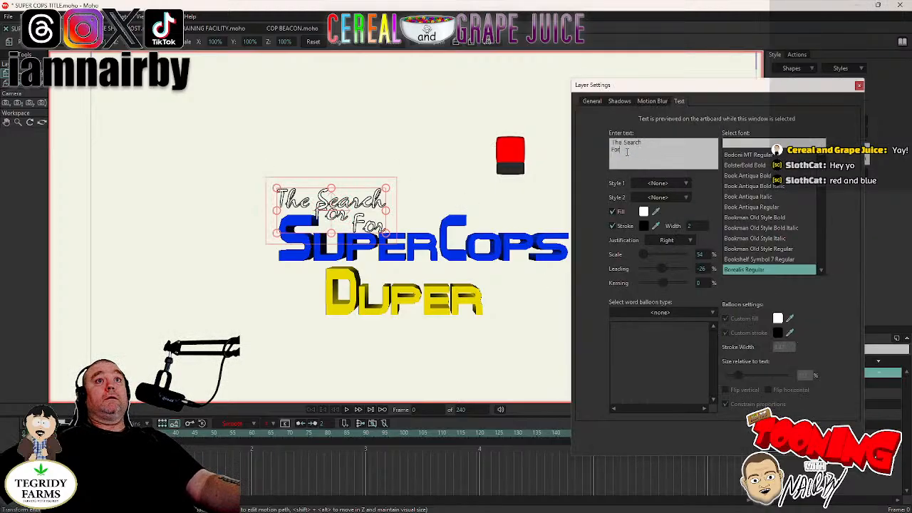
pyautogui.press('BackSpace')
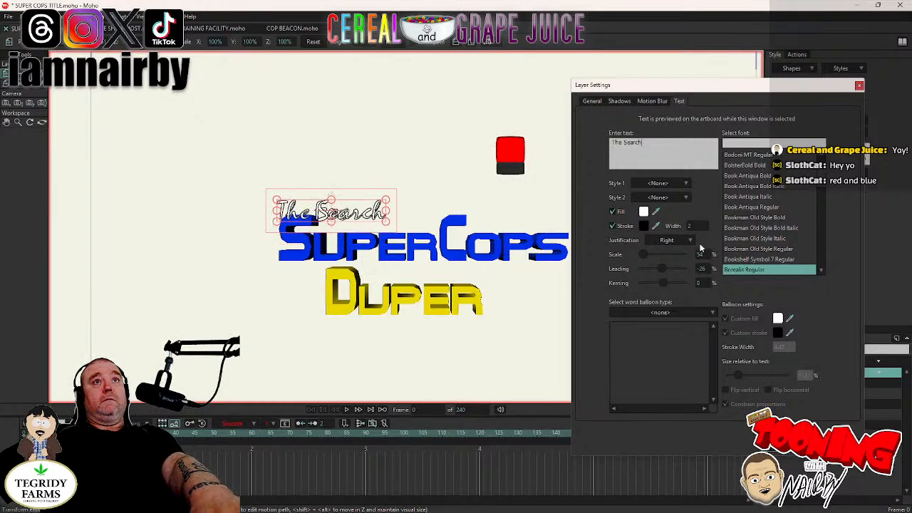
pyautogui.click(548, 297)
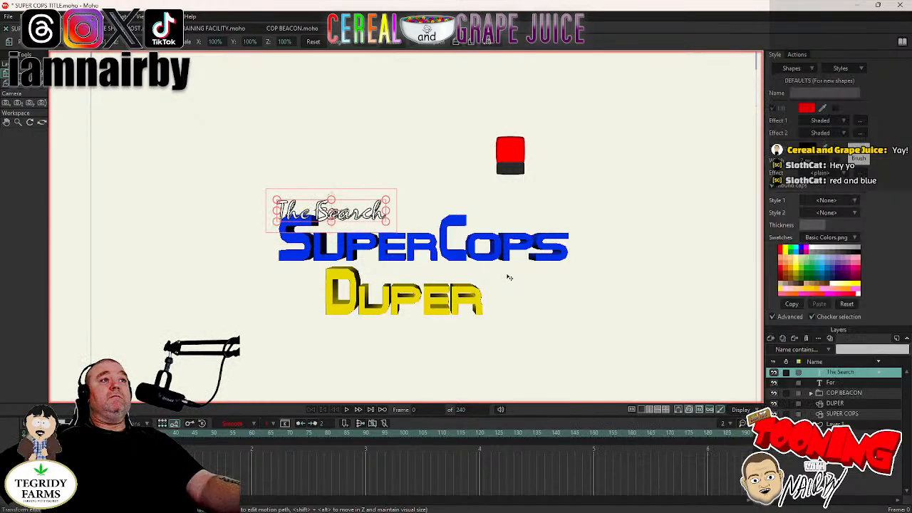
# Raise "The Search" above the title, place "For" beneath it beside the S of "Super", and render a preview.
pyautogui.moveTo(514, 265); pyautogui.dragTo(509, 262)
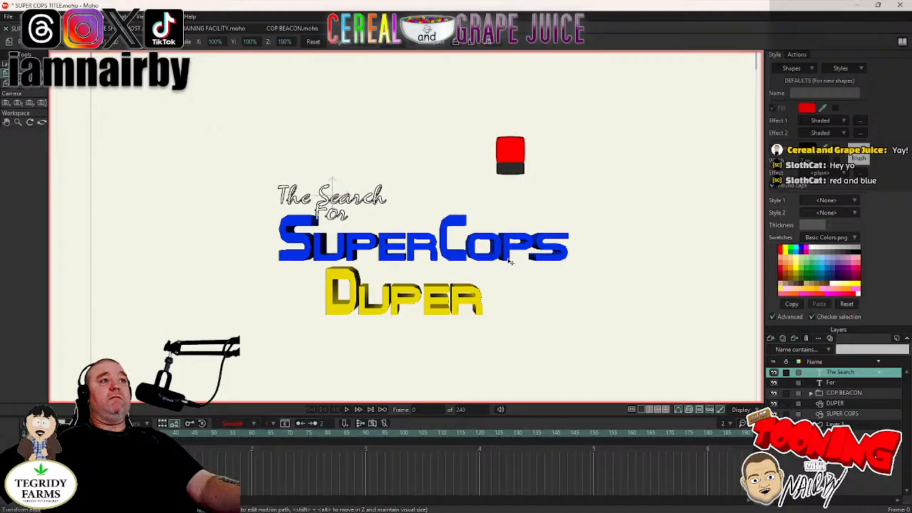
pyautogui.click(844, 384)
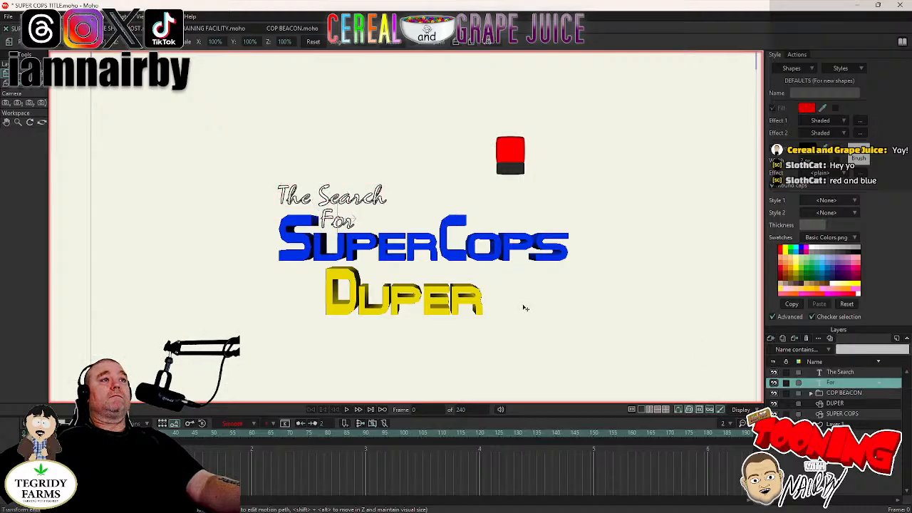
pyautogui.hotkey('ctrl', 'r')
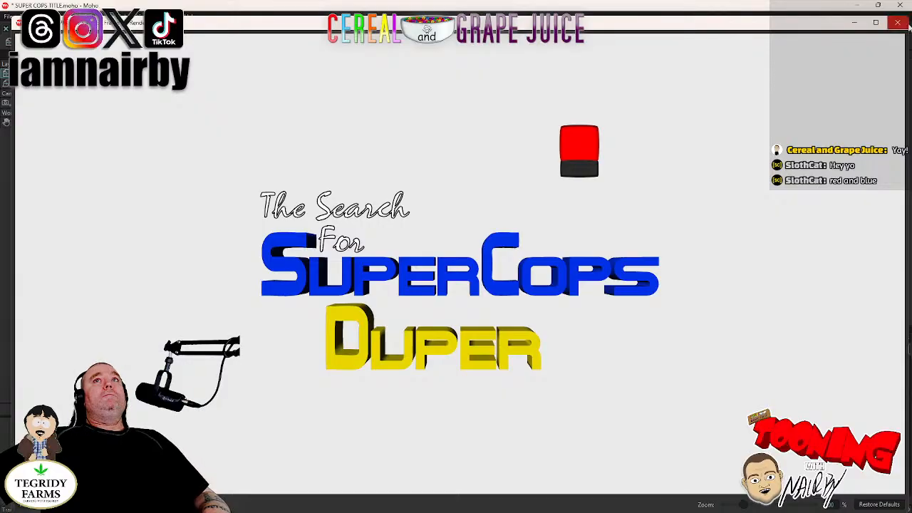
pyautogui.click(899, 24)
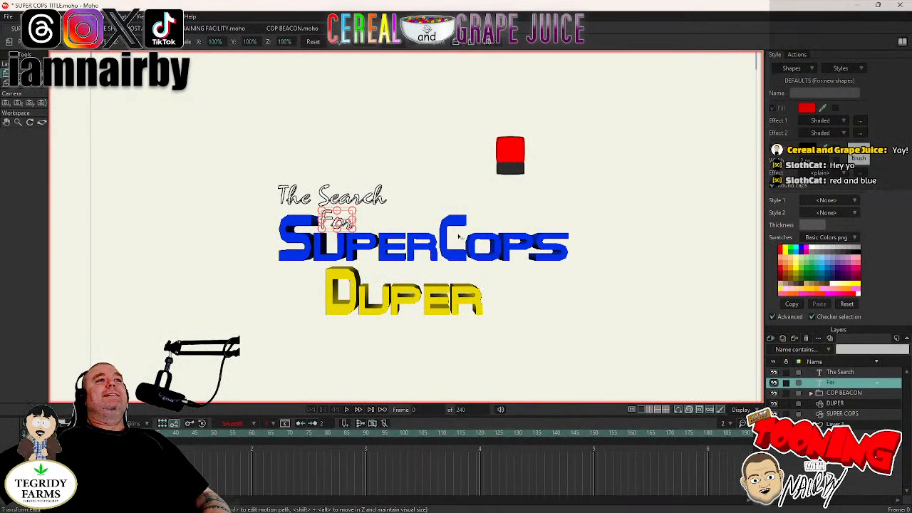
# Try the cop beacon beside "The Search" and over the "o" of "Cops", and play back the animation.
pyautogui.scroll(3, 378, 241)
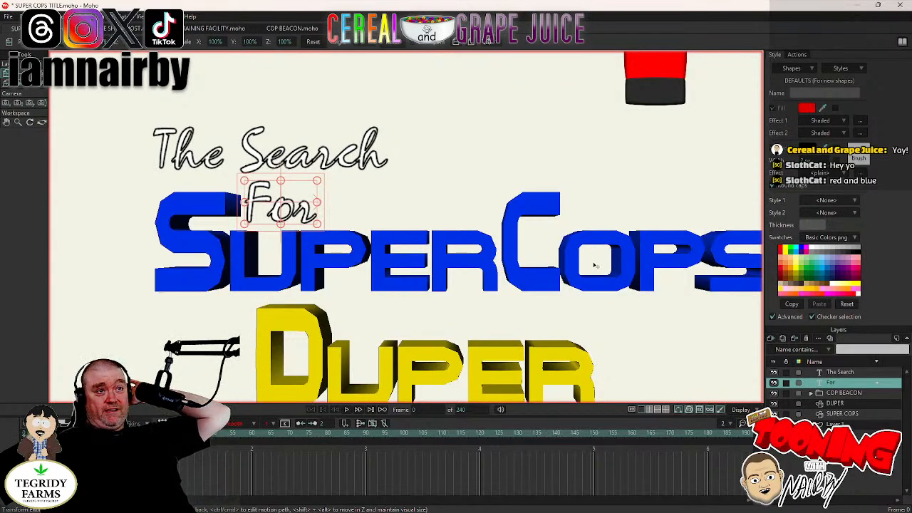
pyautogui.moveTo(592, 218); pyautogui.dragTo(572, 259)
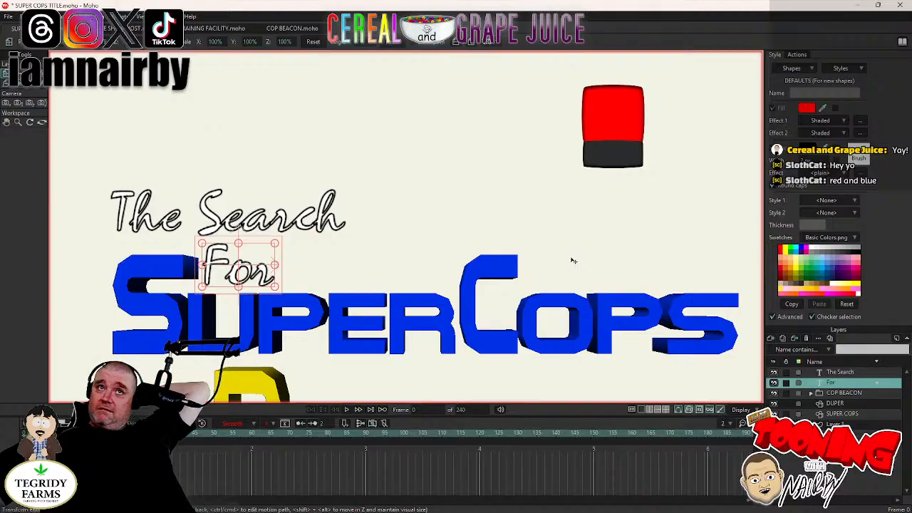
pyautogui.click(851, 396)
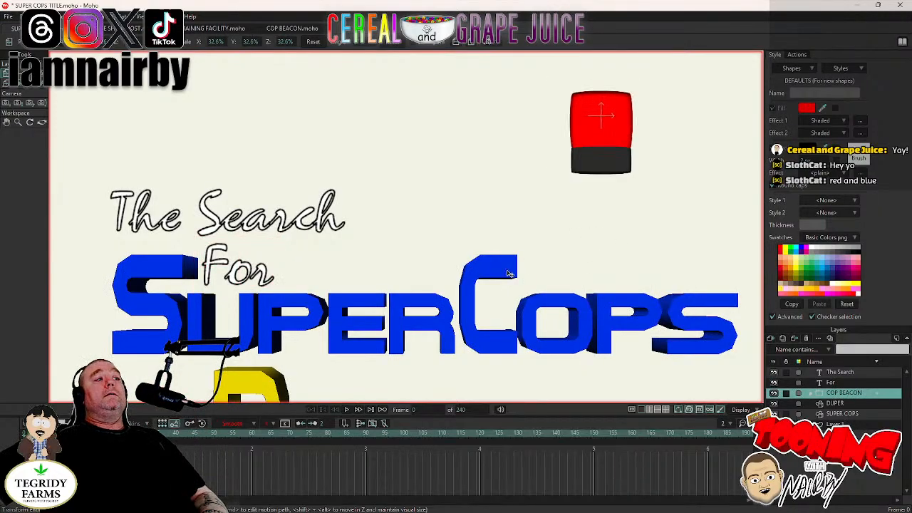
pyautogui.moveTo(509, 274); pyautogui.dragTo(288, 329)
pyautogui.scroll(-4, 499, 285)
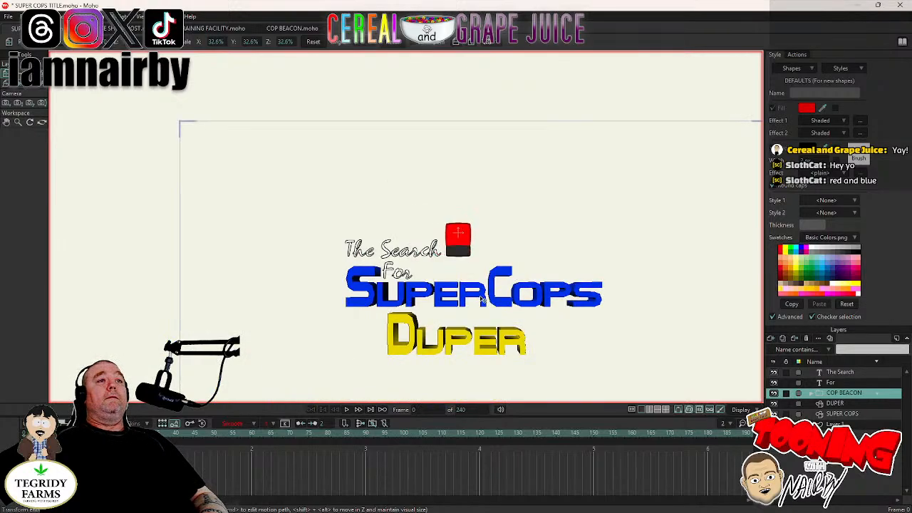
pyautogui.moveTo(480, 300); pyautogui.dragTo(551, 350)
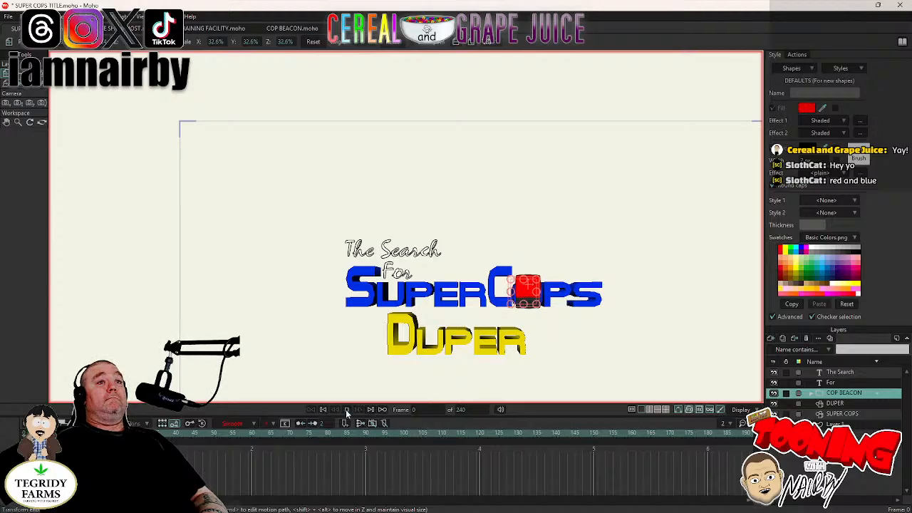
pyautogui.click(346, 409)
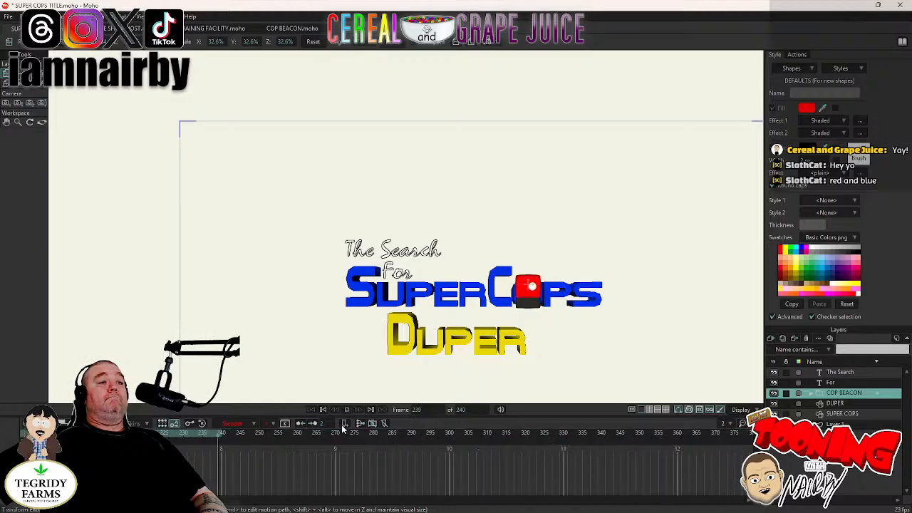
pyautogui.click(323, 410)
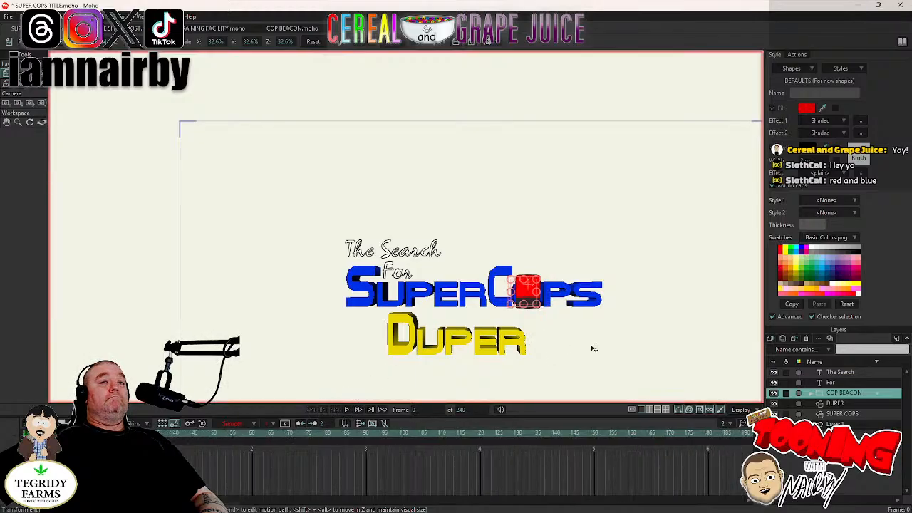
# Try the beacon just after "Cops", and move it to the empty area left of the title.
pyautogui.moveTo(593, 348); pyautogui.dragTo(684, 347)
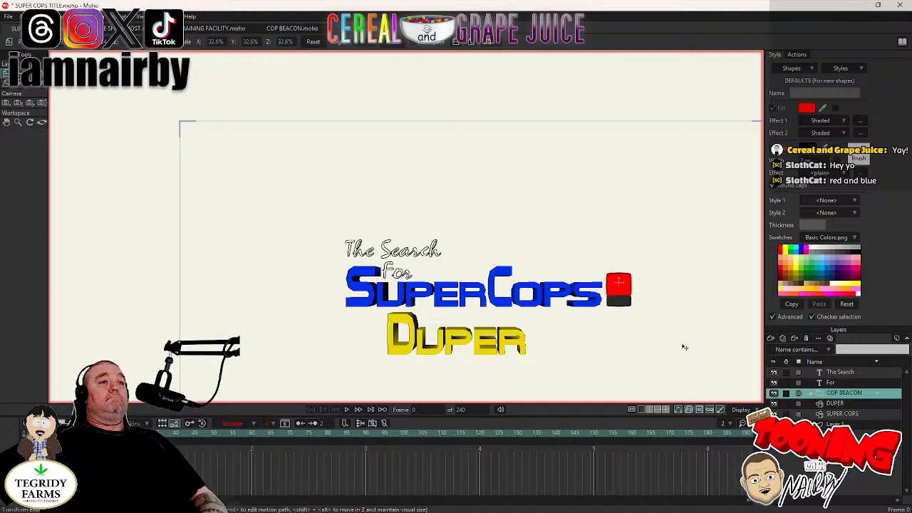
pyautogui.moveTo(683, 347); pyautogui.dragTo(300, 287)
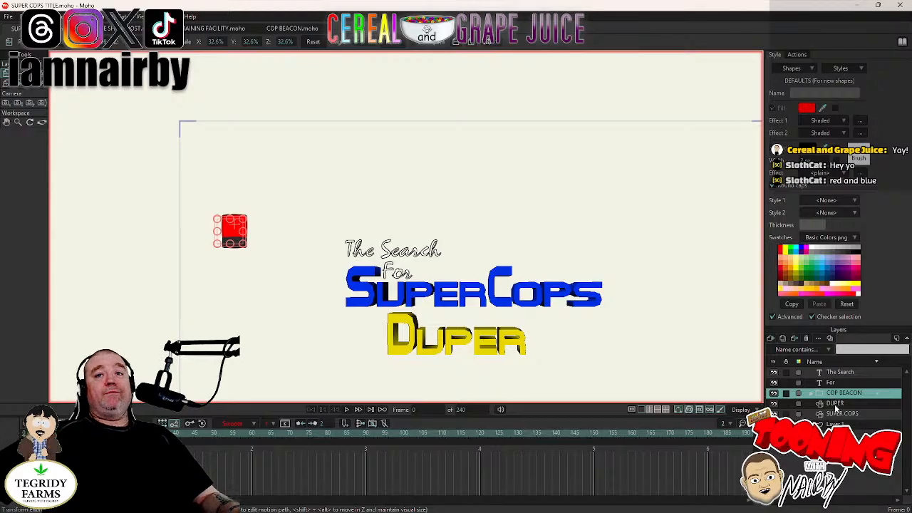
# Apply a Shaded fill effect to the S of "Super" on the SUPER COPS layer.
pyautogui.click(841, 413)
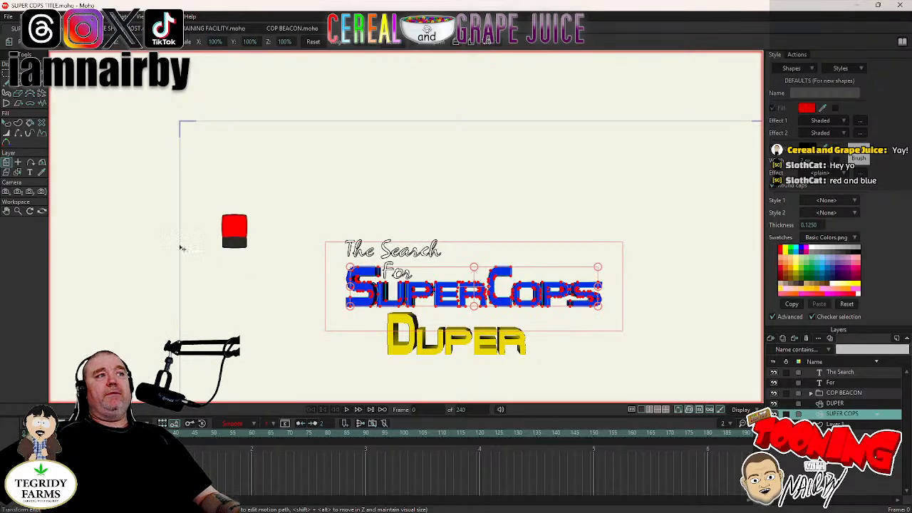
pyautogui.click(6, 123)
pyautogui.scroll(3, 425, 301)
pyautogui.scroll(1, 426, 301)
pyautogui.click(295, 299)
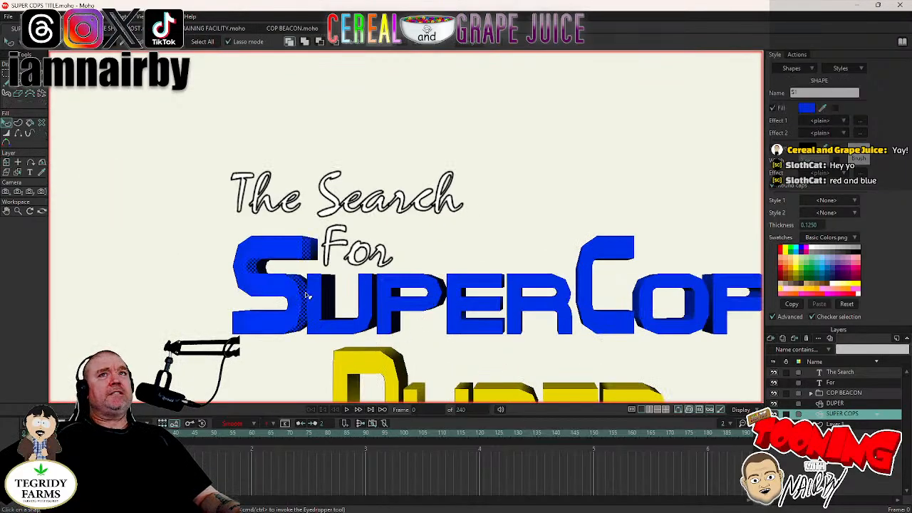
pyautogui.click(844, 121)
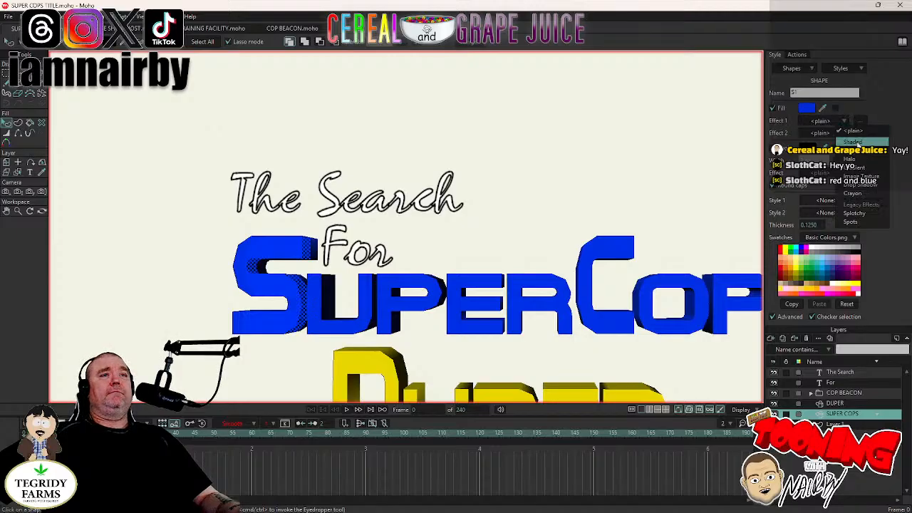
pyautogui.click(856, 141)
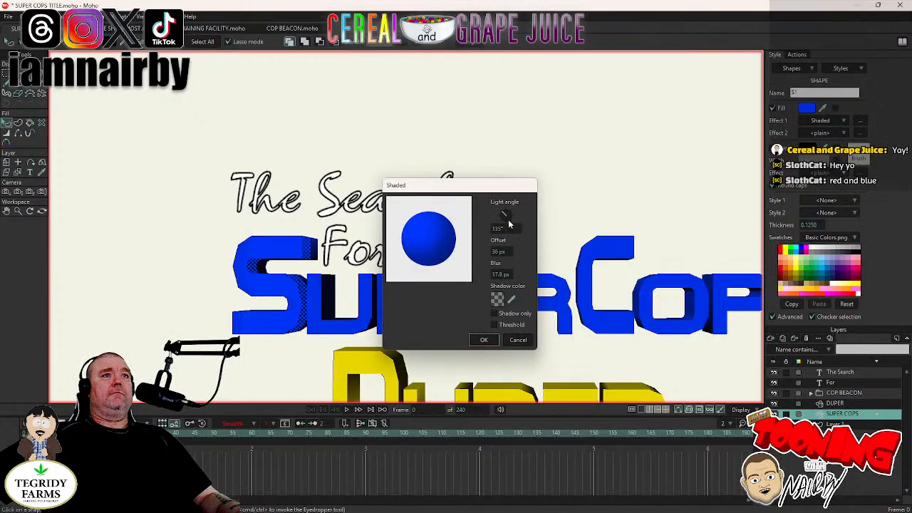
# Set the S shading to a 270° light angle, 4 px offset and 0 px blur, and render a preview.
pyautogui.moveTo(506, 218); pyautogui.dragTo(505, 217)
pyautogui.press('Tab')
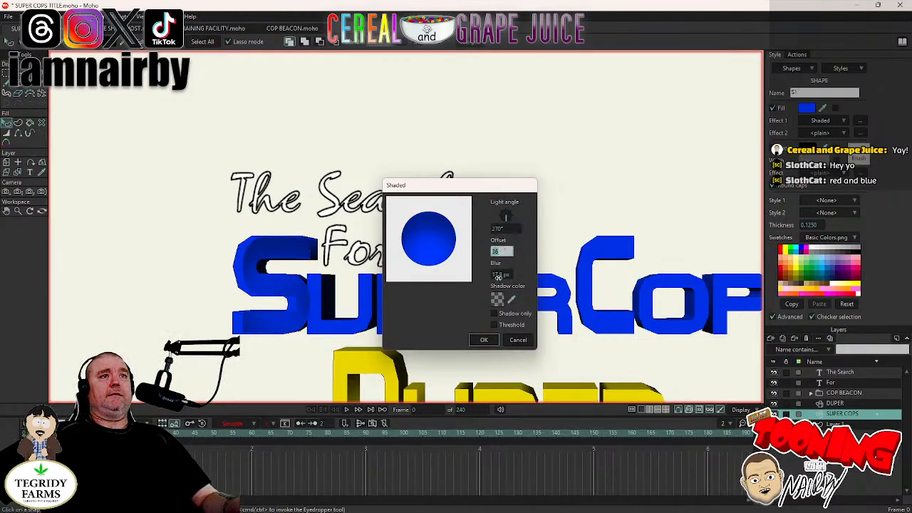
pyautogui.moveTo(499, 276); pyautogui.dragTo(415, 287)
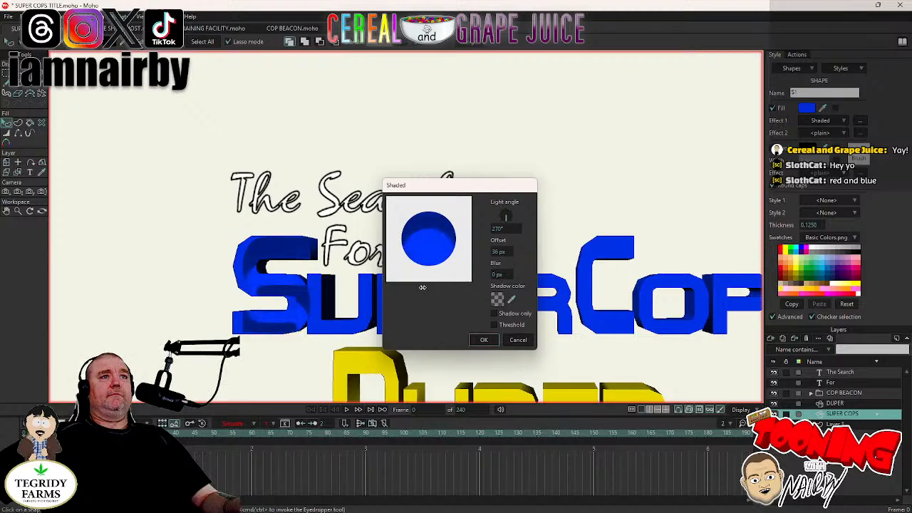
pyautogui.moveTo(492, 255); pyautogui.dragTo(336, 261)
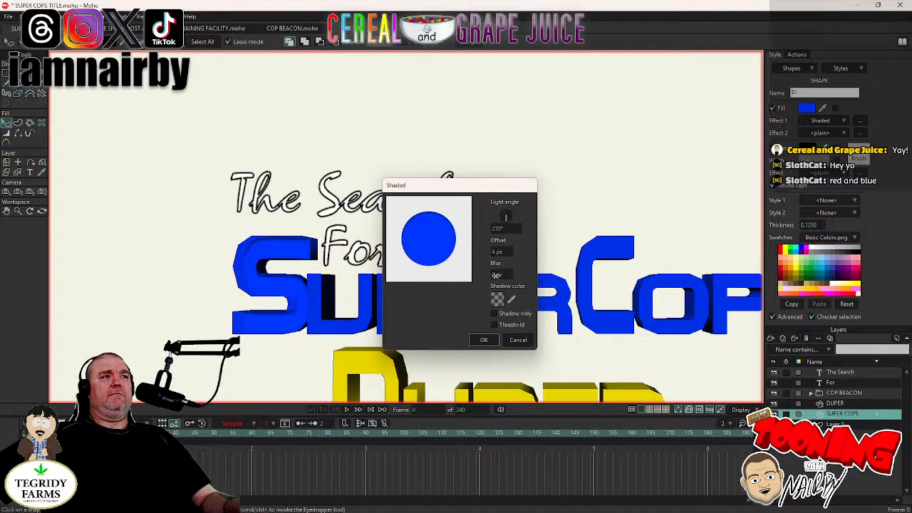
pyautogui.click(483, 340)
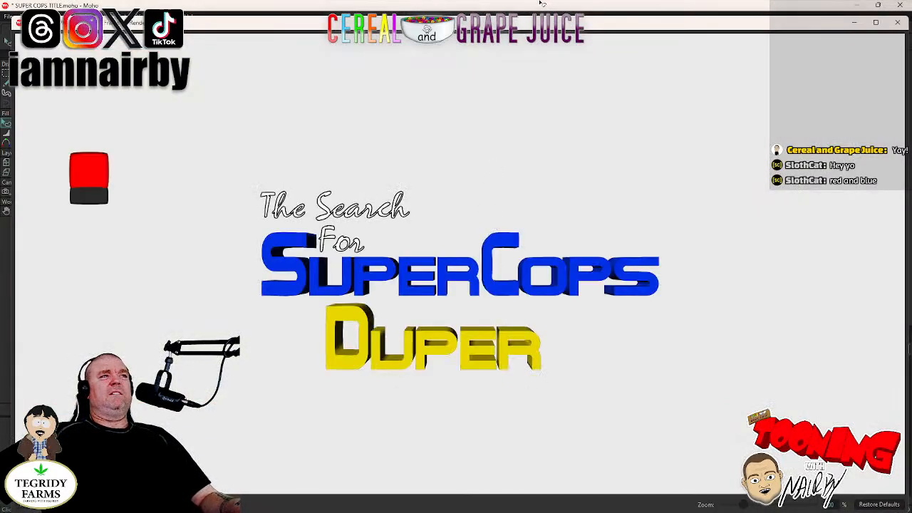
pyautogui.click(883, 27)
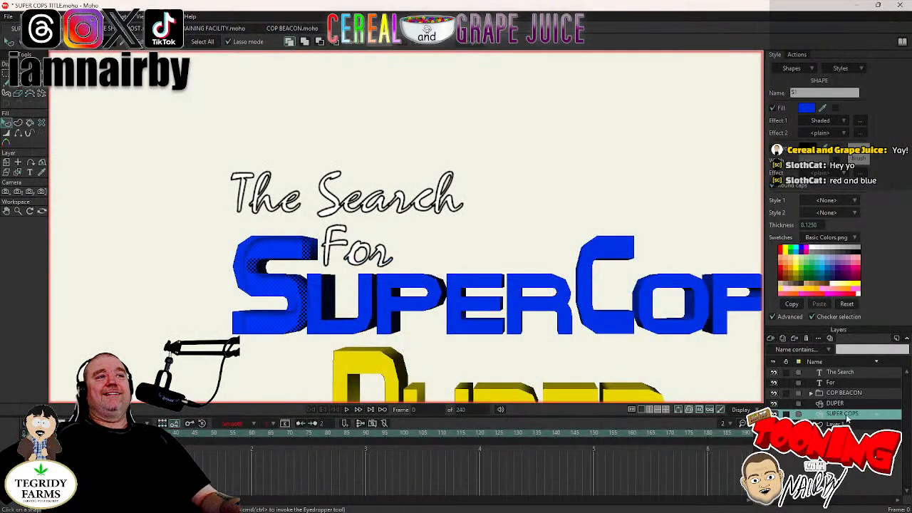
# Check the general layer settings of SUPER COPS and set the first default fill effect to plain.
pyautogui.doubleClick(846, 417)
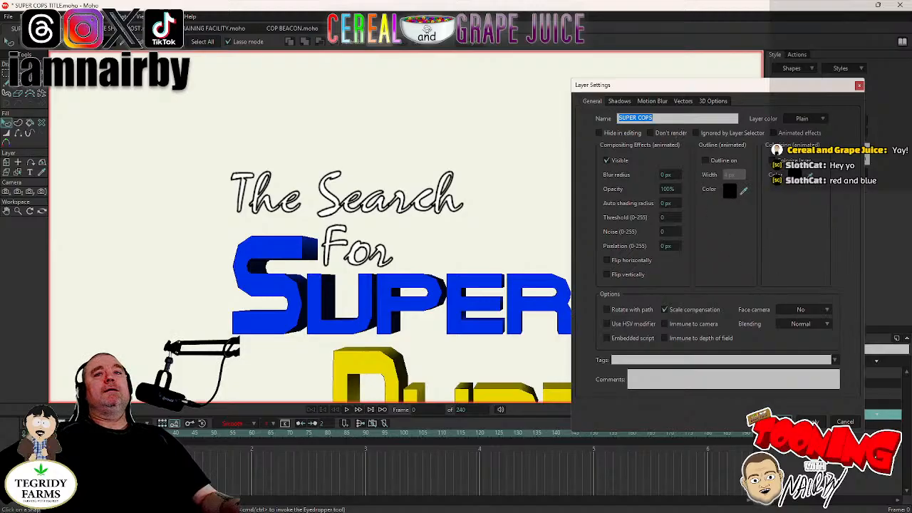
pyautogui.click(846, 422)
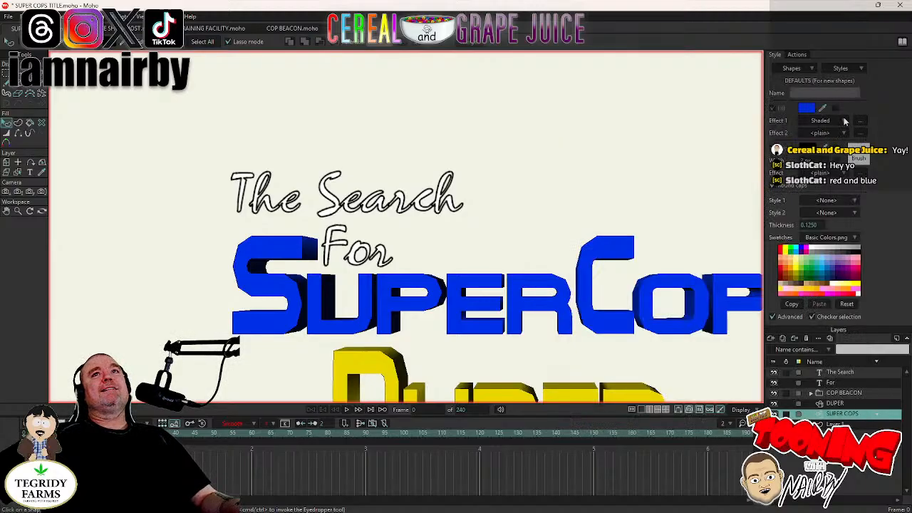
pyautogui.click(846, 121)
pyautogui.click(839, 133)
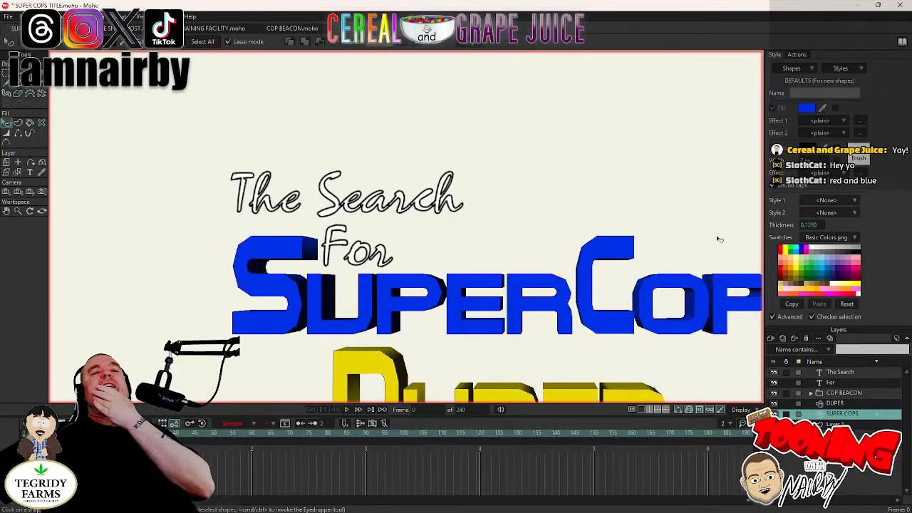
pyautogui.moveTo(631, 196); pyautogui.dragTo(511, 198)
pyautogui.scroll(-2, 511, 198)
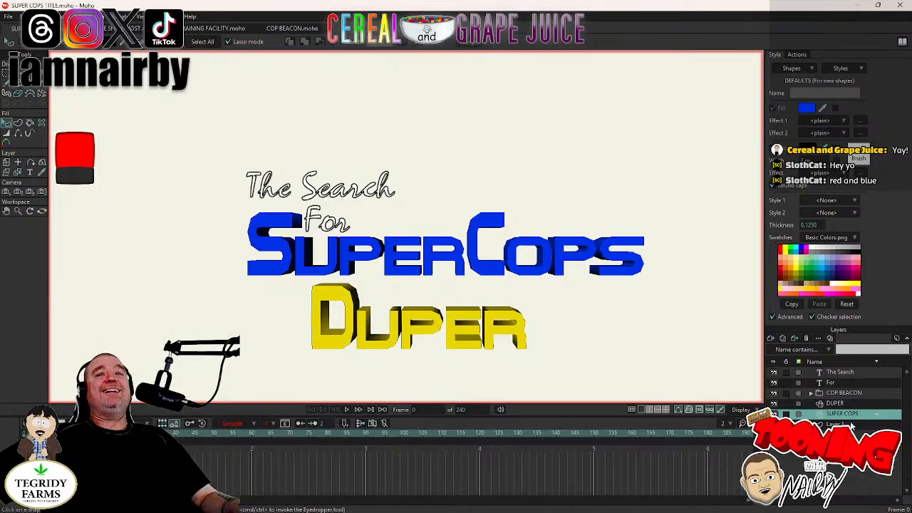
pyautogui.doubleClick(837, 416)
pyautogui.click(710, 101)
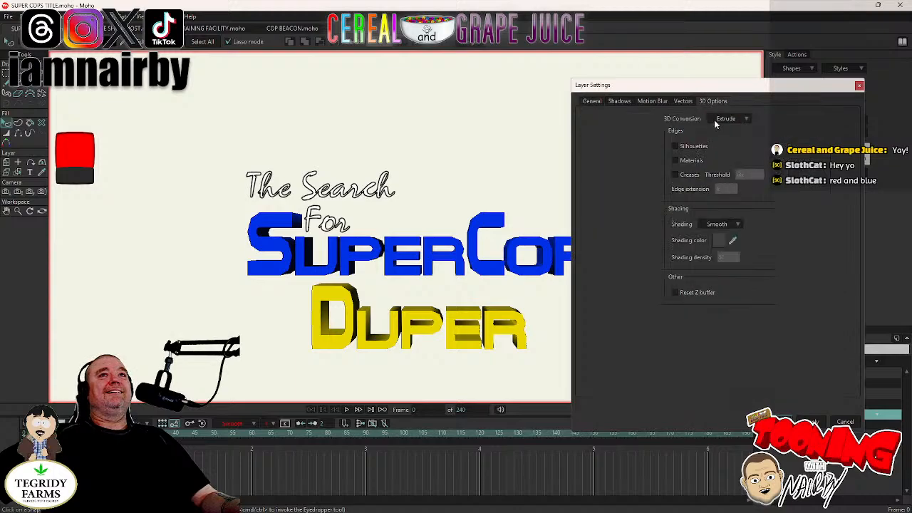
pyautogui.click(716, 119)
pyautogui.click(733, 128)
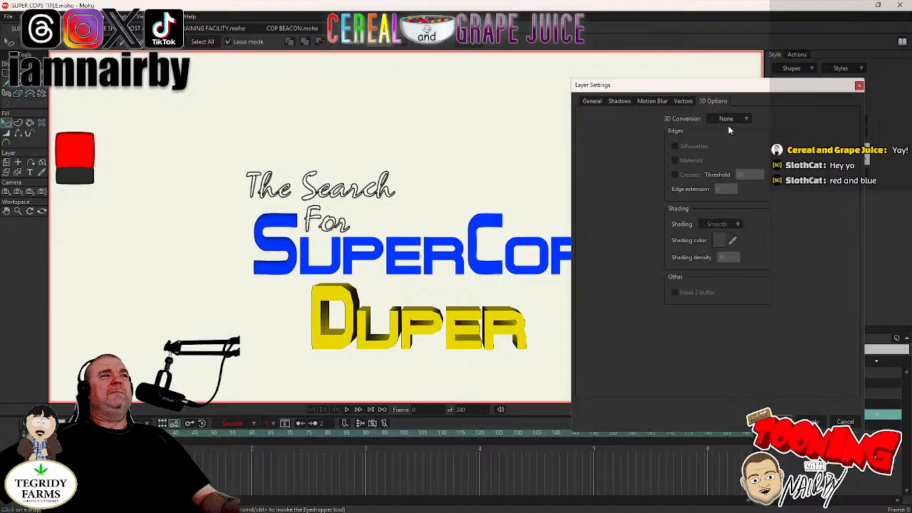
pyautogui.click(846, 421)
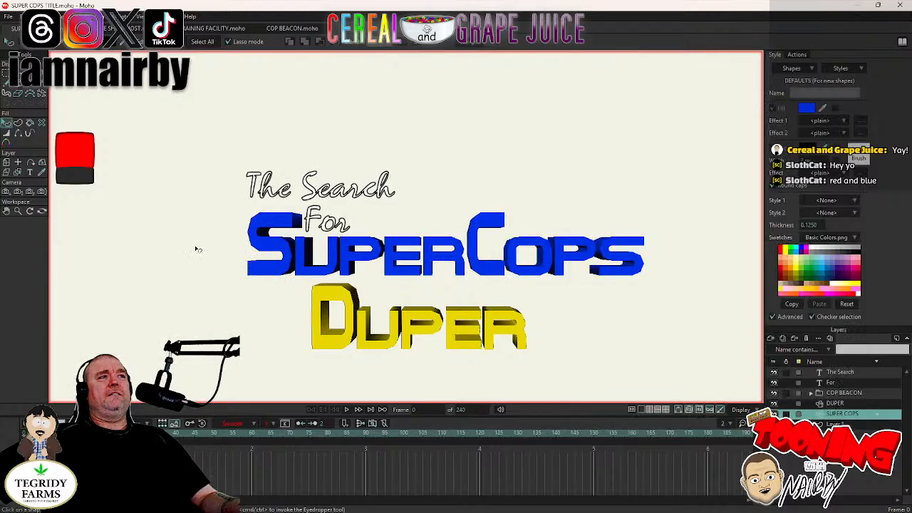
# Set the 3D conversion of the SUPER COPS layer to None.
pyautogui.doubleClick(847, 415)
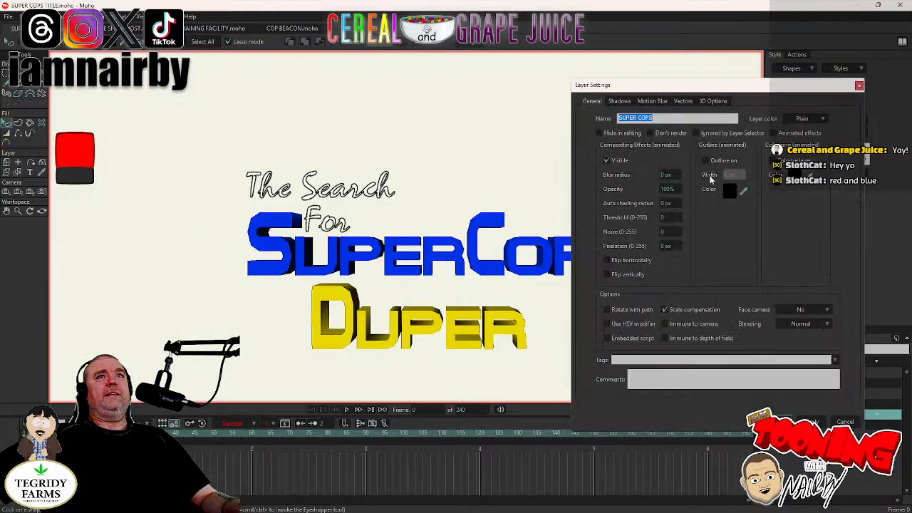
pyautogui.click(713, 100)
pyautogui.click(728, 119)
pyautogui.click(728, 129)
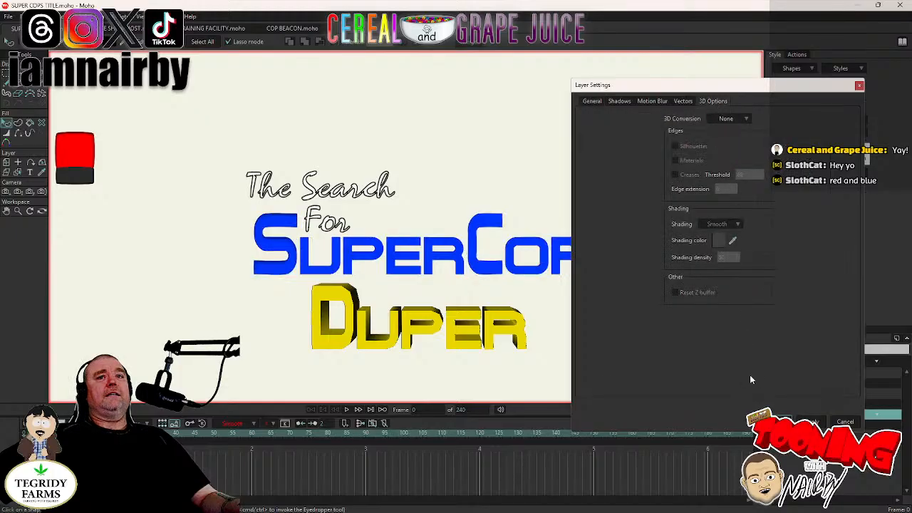
pyautogui.click(784, 421)
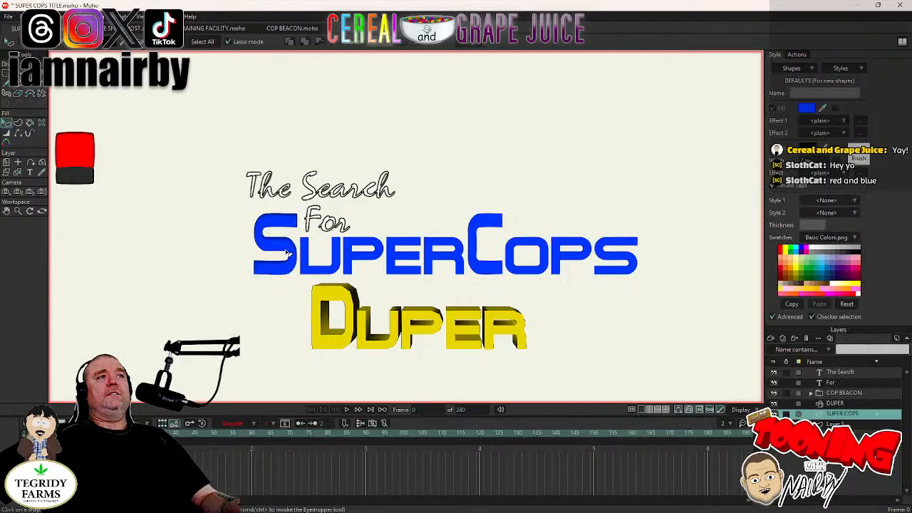
# Remove the Shaded effect from the S of "Super" by setting its first fill effect to plain.
pyautogui.scroll(3, 212, 239)
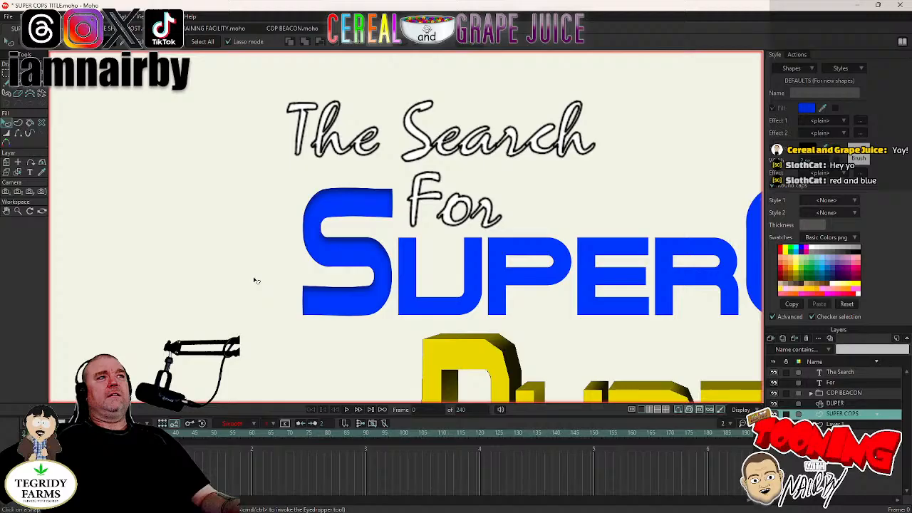
pyautogui.click(384, 261)
pyautogui.click(844, 125)
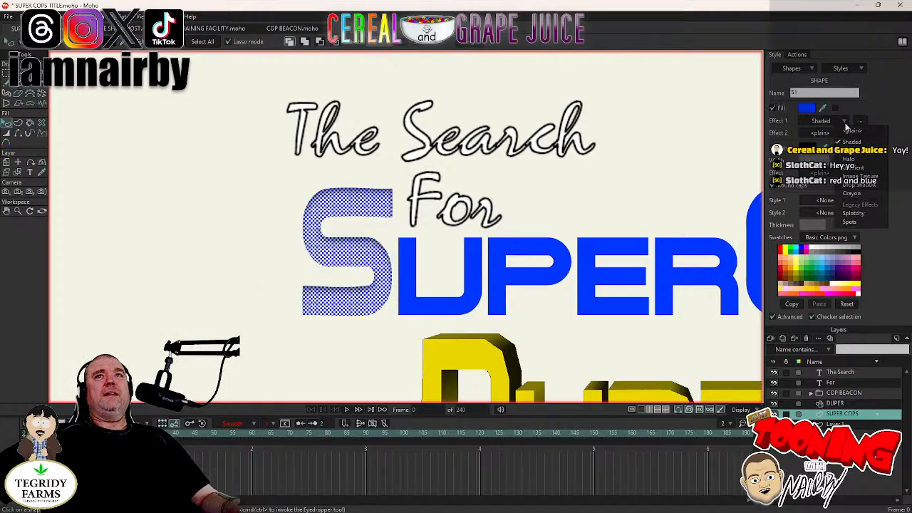
pyautogui.click(848, 131)
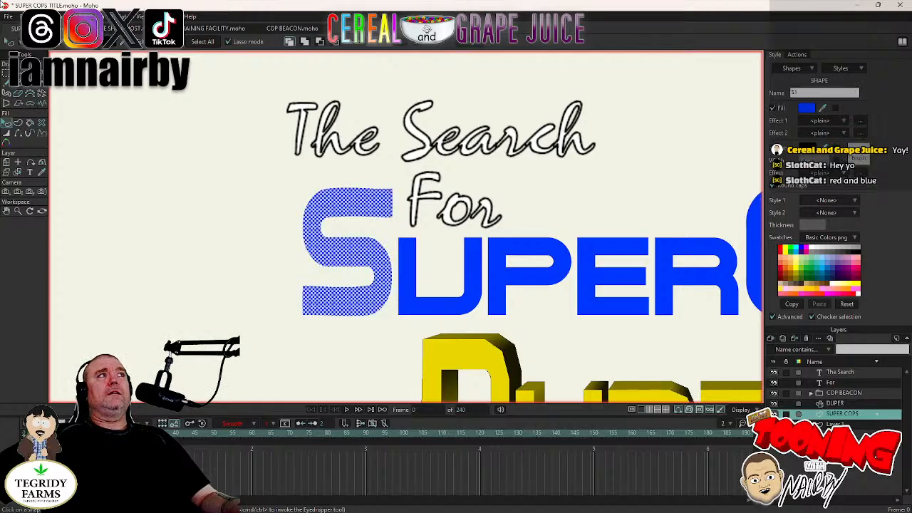
# Save the SUPER COPS TITLE project file.
pyautogui.click(21, 16)
pyautogui.click(44, 140)
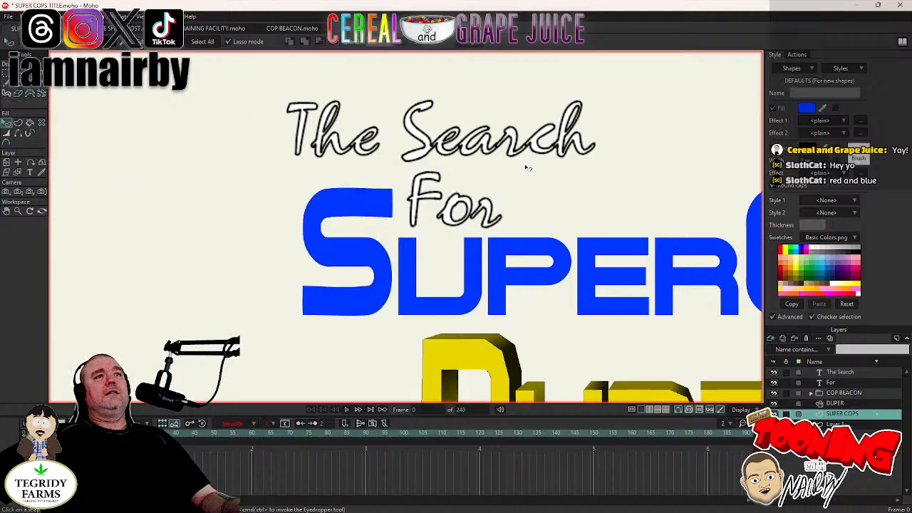
# Apply a Shaded first fill effect with a 90° light angle to all the SUPER COPS letter shapes.
pyautogui.scroll(-6, 250, 163)
pyautogui.moveTo(456, 183); pyautogui.dragTo(365, 199)
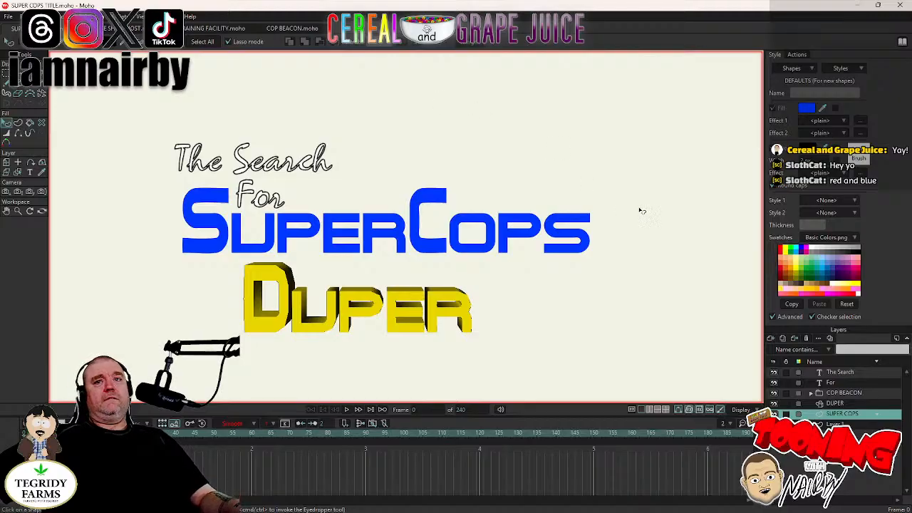
pyautogui.click(226, 234)
pyautogui.moveTo(228, 233); pyautogui.dragTo(603, 241)
pyautogui.click(843, 123)
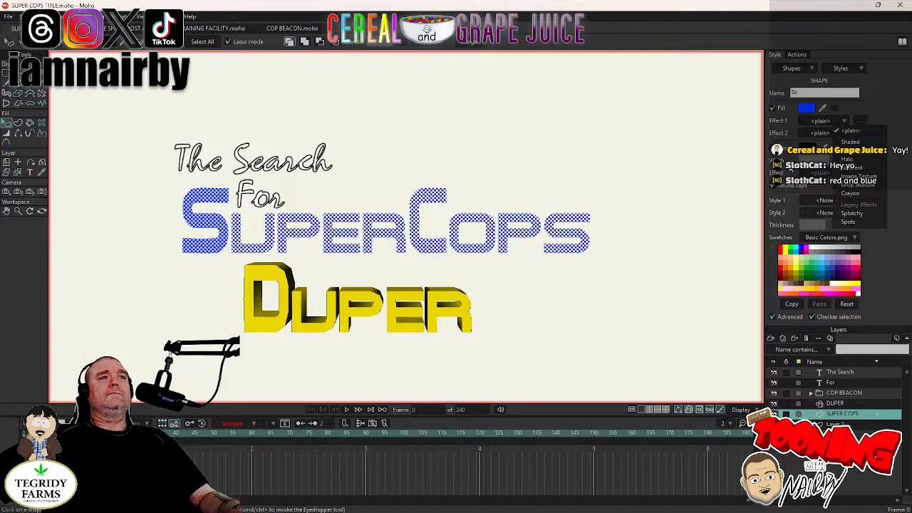
pyautogui.click(850, 142)
pyautogui.write('90')
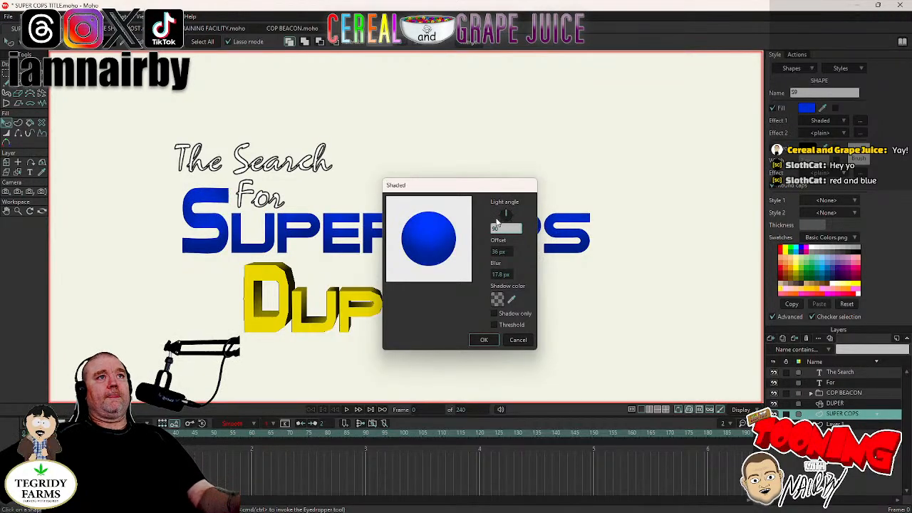
# Set the letters' shading offset to 9 px and blur to 0 px, and render a preview.
pyautogui.moveTo(488, 188); pyautogui.dragTo(721, 177)
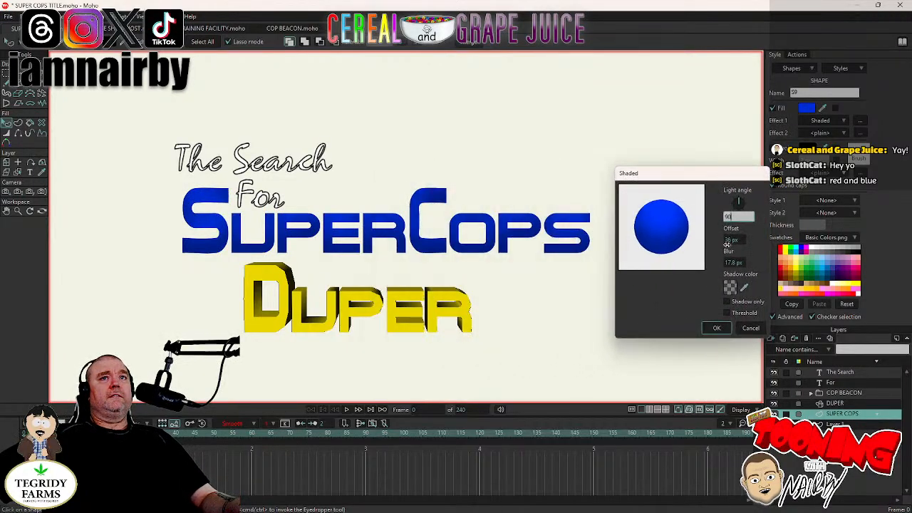
pyautogui.click(727, 242)
pyautogui.write('12')
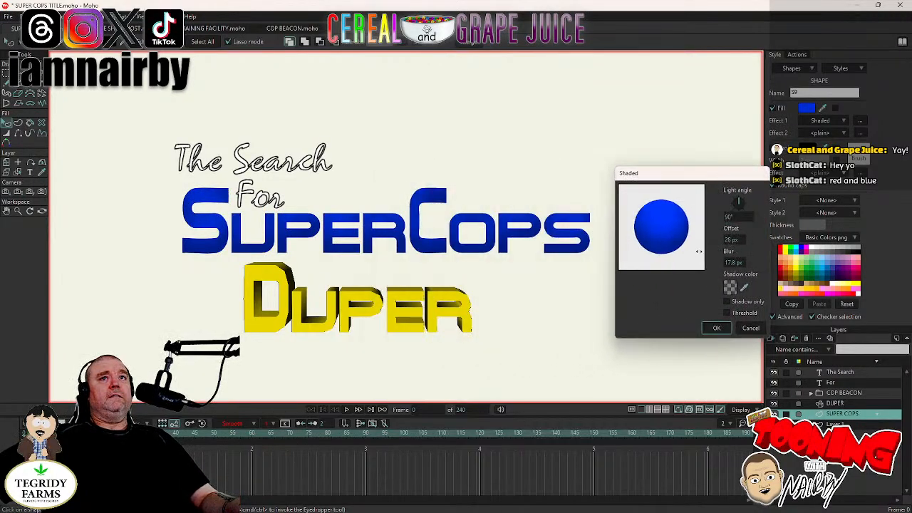
pyautogui.press('Return')
pyautogui.moveTo(634, 264); pyautogui.dragTo(619, 267)
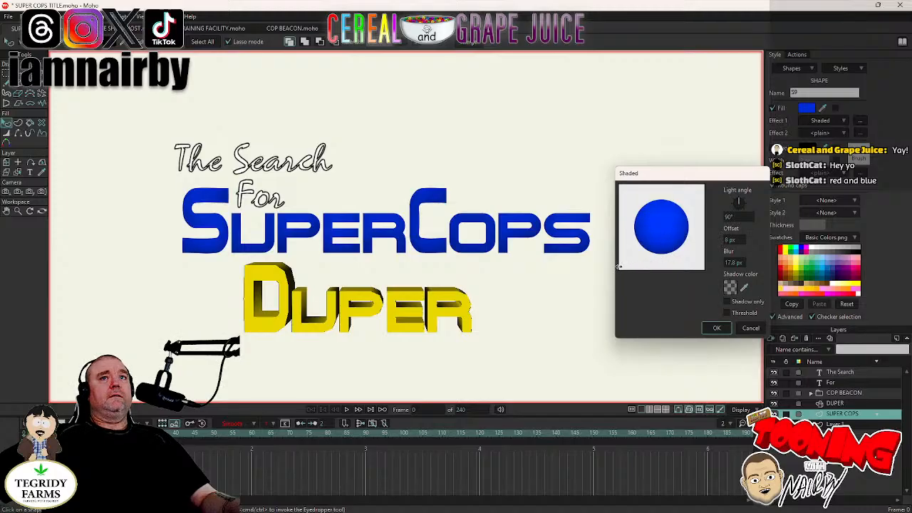
pyautogui.moveTo(726, 265); pyautogui.dragTo(623, 278)
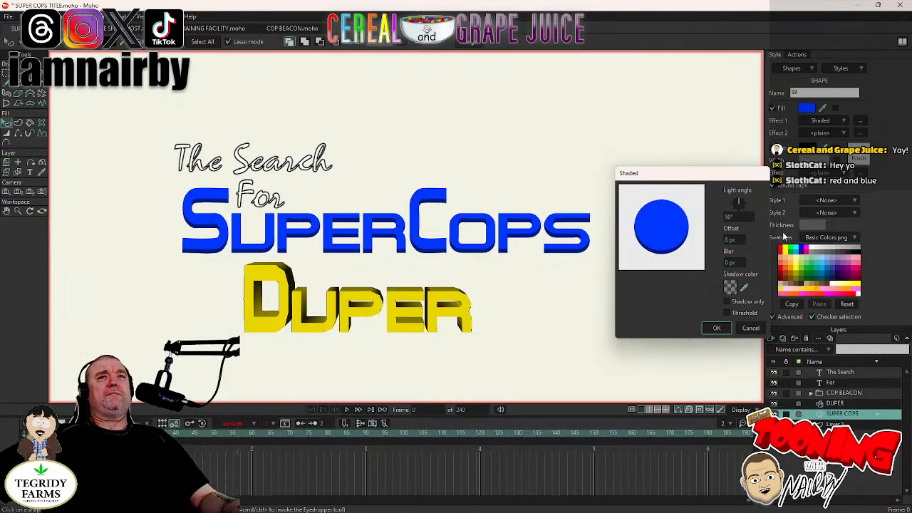
pyautogui.moveTo(730, 239)
pyautogui.mouseDown()
pyautogui.moveTo(798, 239)
pyautogui.moveTo(732, 245)
pyautogui.mouseUp()
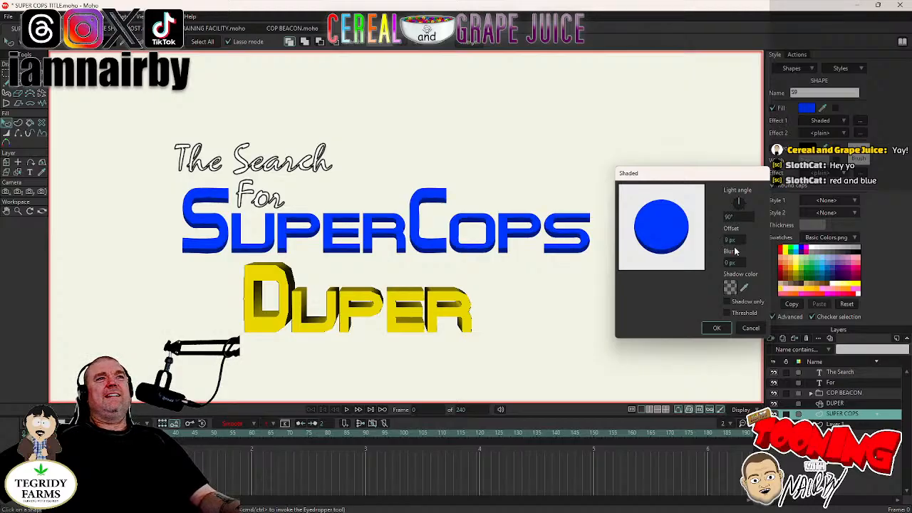
pyautogui.click(717, 329)
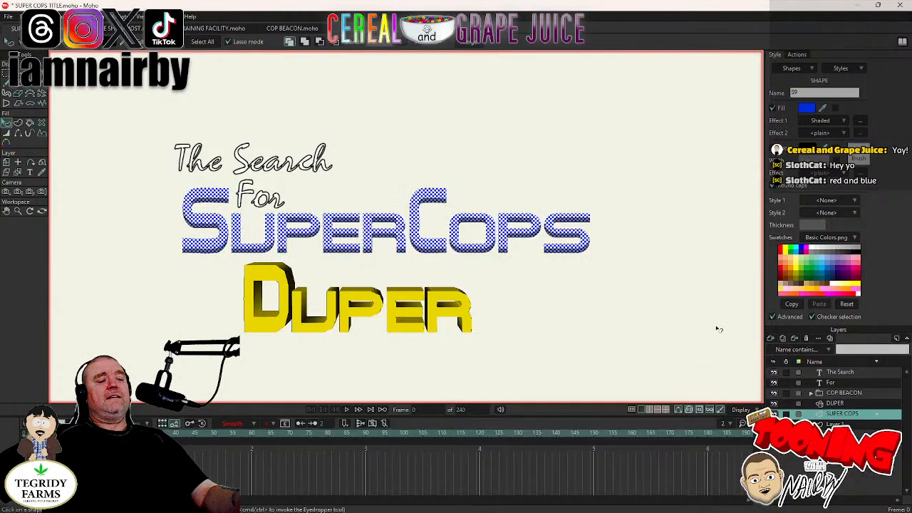
pyautogui.hotkey('ctrl', 'r')
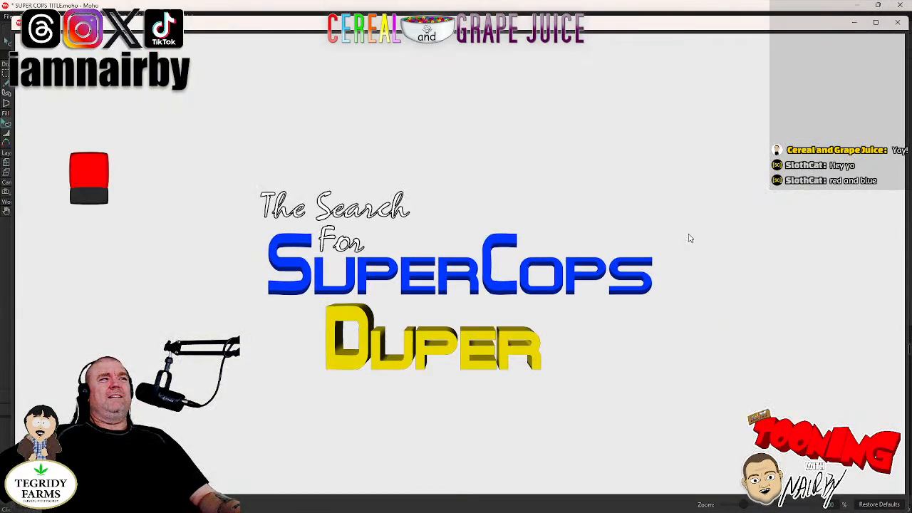
pyautogui.click(899, 24)
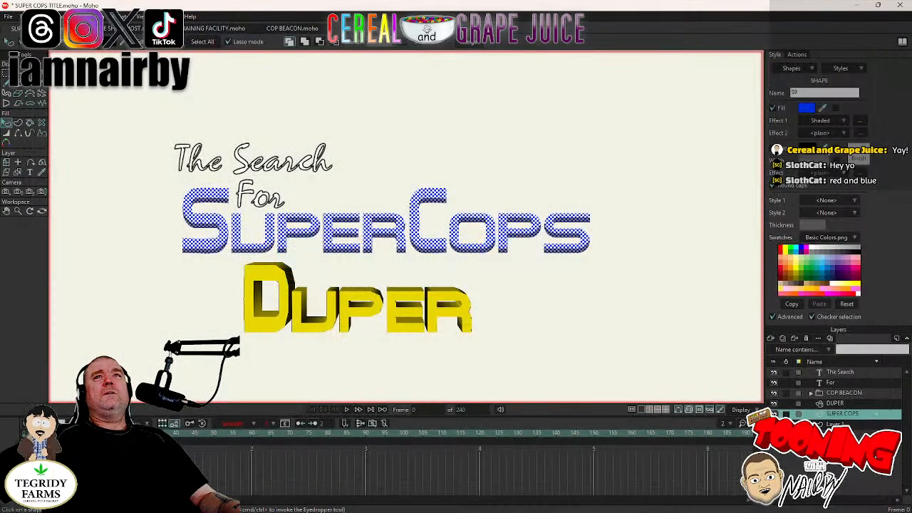
# Add Shaded as the letters' second fill effect with a 90° light angle.
pyautogui.click(841, 134)
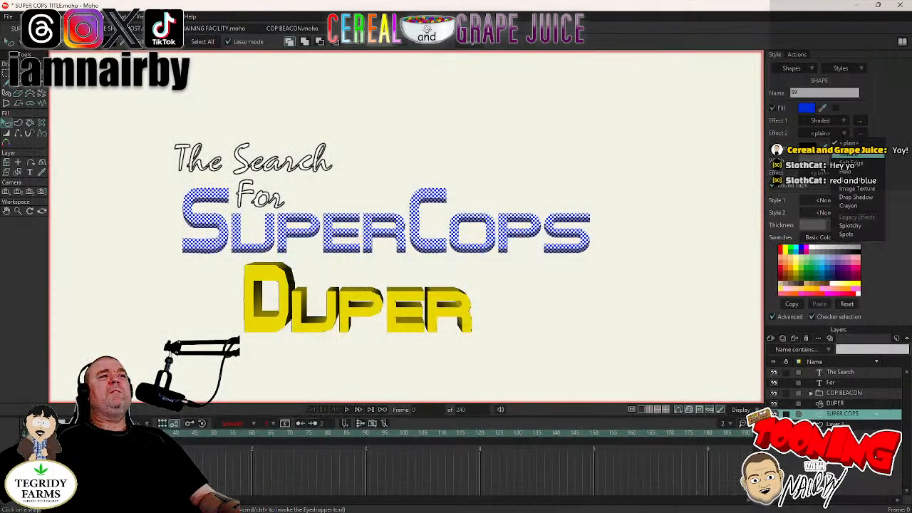
pyautogui.click(850, 155)
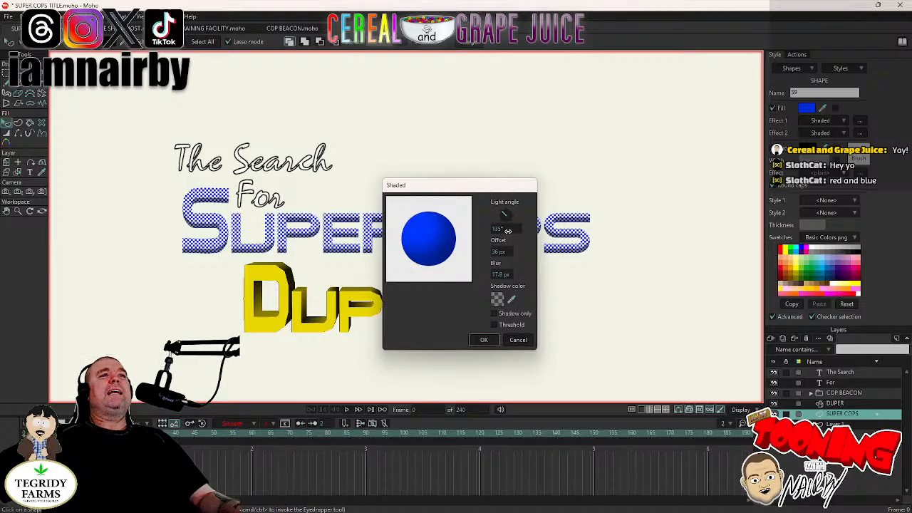
pyautogui.click(505, 228)
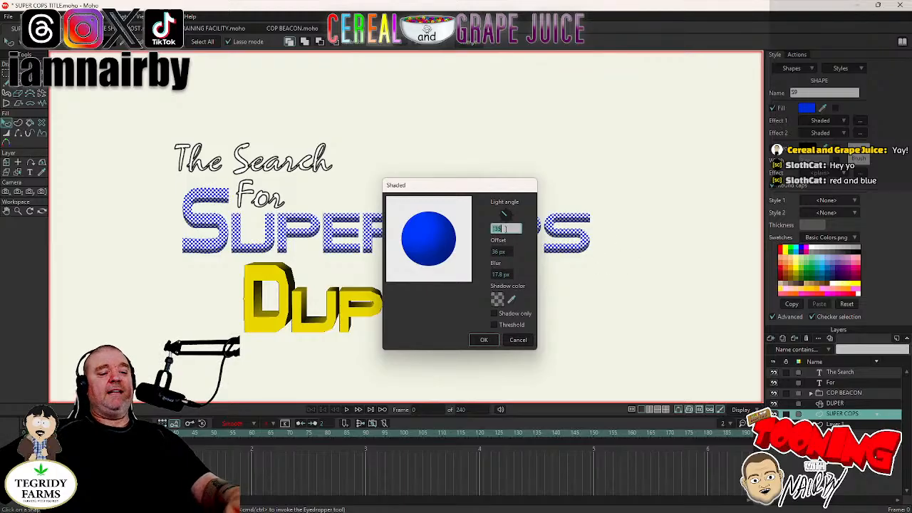
pyautogui.write('90')
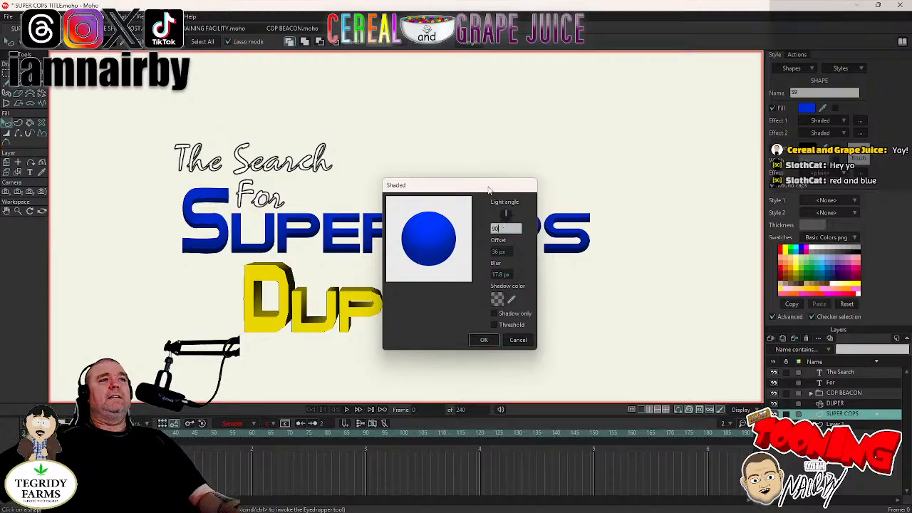
pyautogui.moveTo(491, 188); pyautogui.dragTo(796, 185)
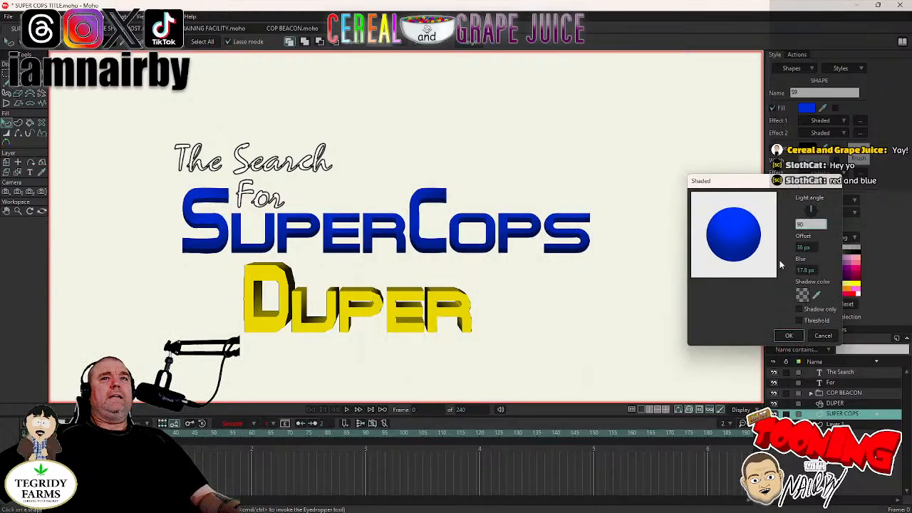
# Set the second shading's shadow color to red FF0006.
pyautogui.click(803, 294)
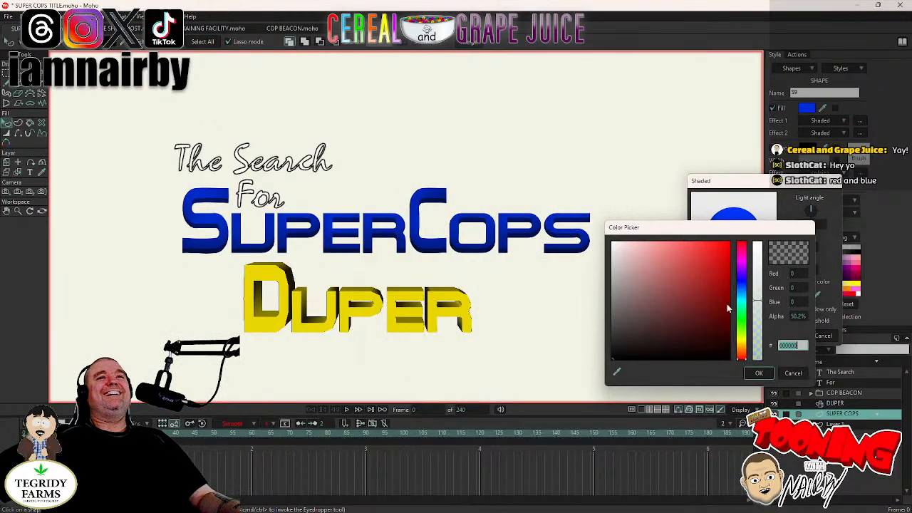
pyautogui.write('FF0000')
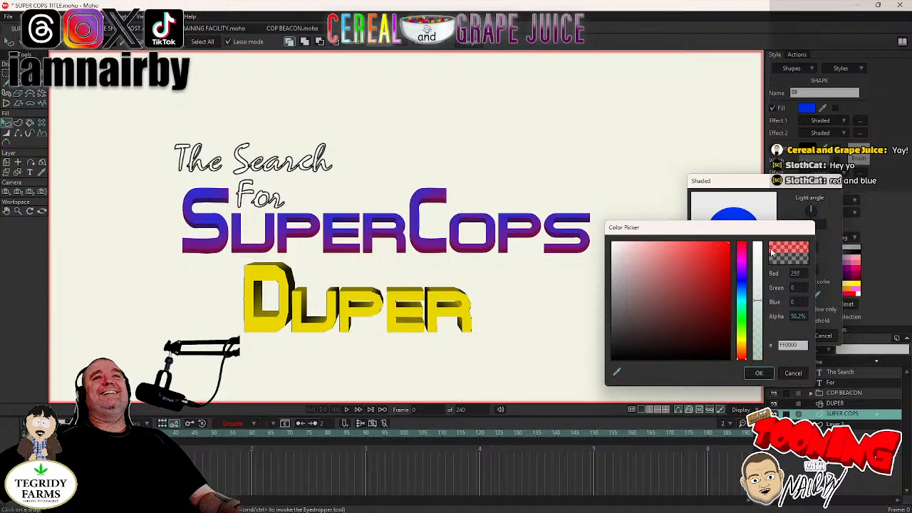
pyautogui.write('2A00FF')
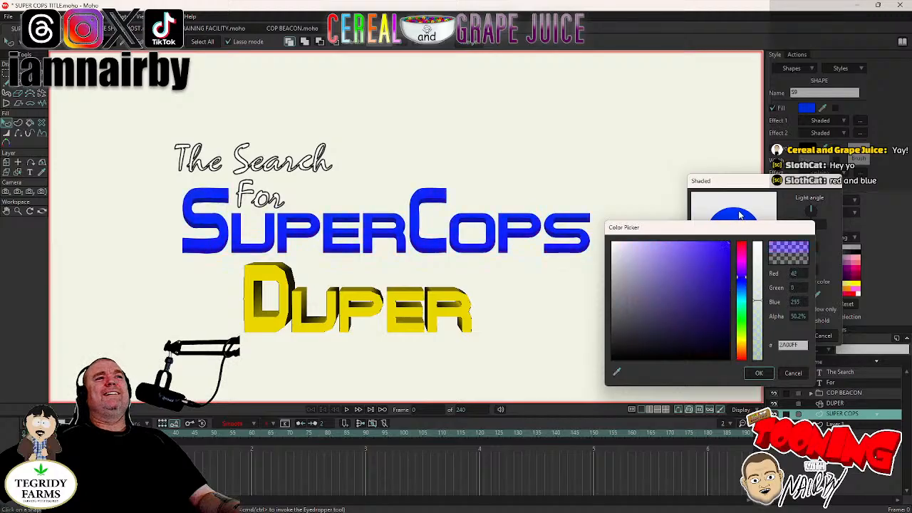
pyautogui.moveTo(739, 215)
pyautogui.mouseDown()
pyautogui.moveTo(651, 264)
pyautogui.moveTo(558, 216)
pyautogui.moveTo(742, 241)
pyautogui.mouseUp()
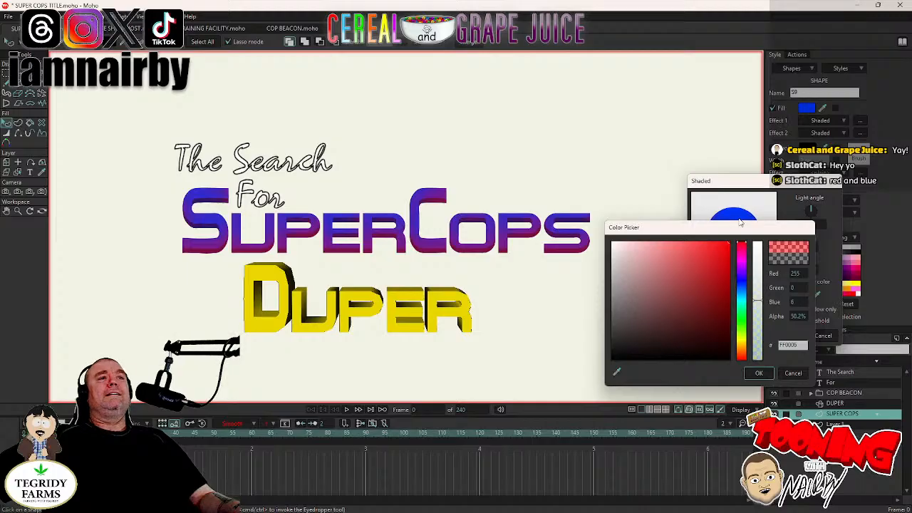
pyautogui.click(759, 373)
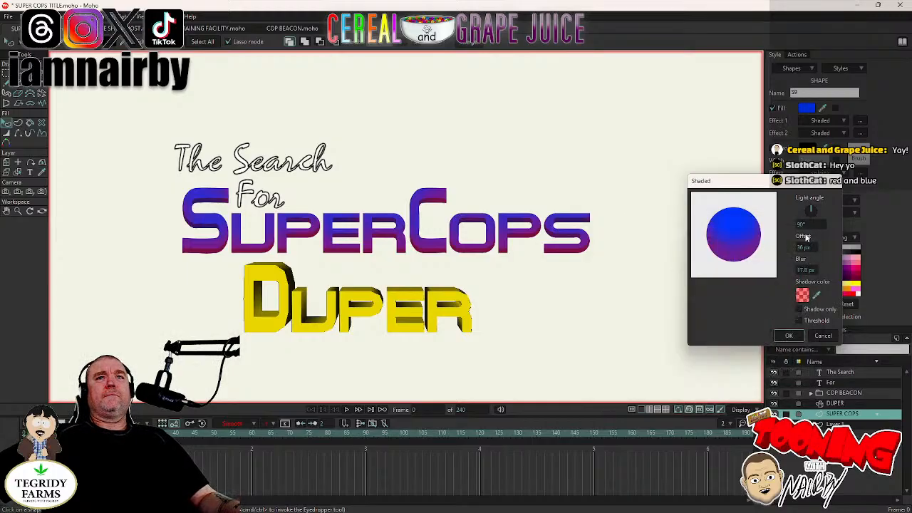
# Reduce the second shading's offset to 4 px and its blur to 2 px.
pyautogui.moveTo(813, 271)
pyautogui.mouseDown()
pyautogui.moveTo(676, 286)
pyautogui.moveTo(730, 286)
pyautogui.mouseUp()
pyautogui.moveTo(813, 247); pyautogui.dragTo(757, 250)
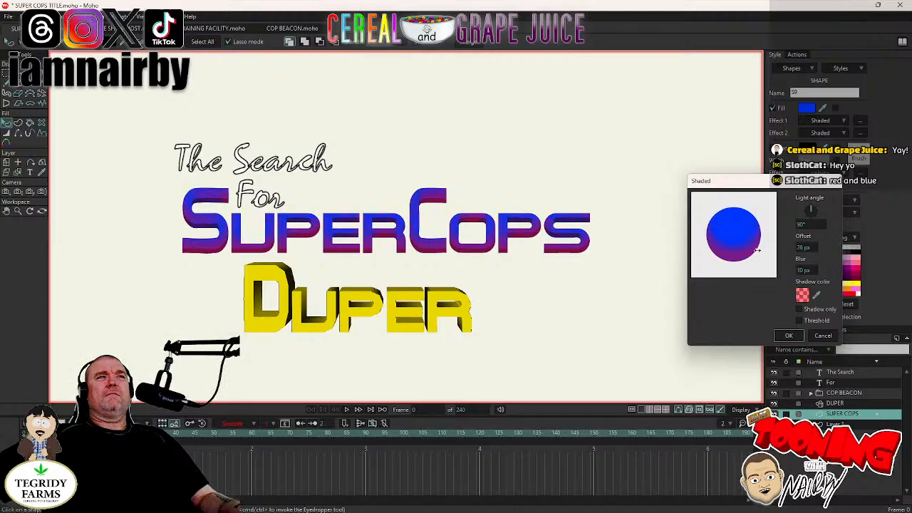
pyautogui.moveTo(663, 262); pyautogui.dragTo(639, 264)
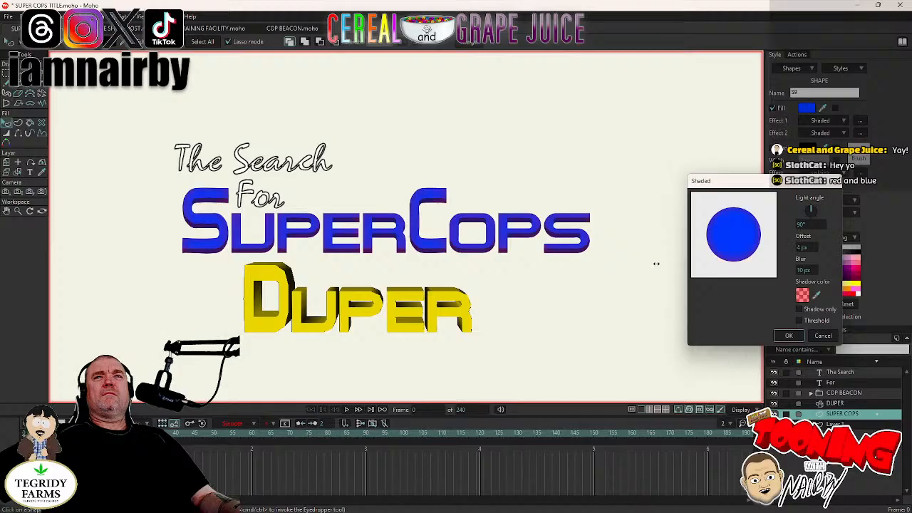
pyautogui.moveTo(803, 269); pyautogui.dragTo(755, 273)
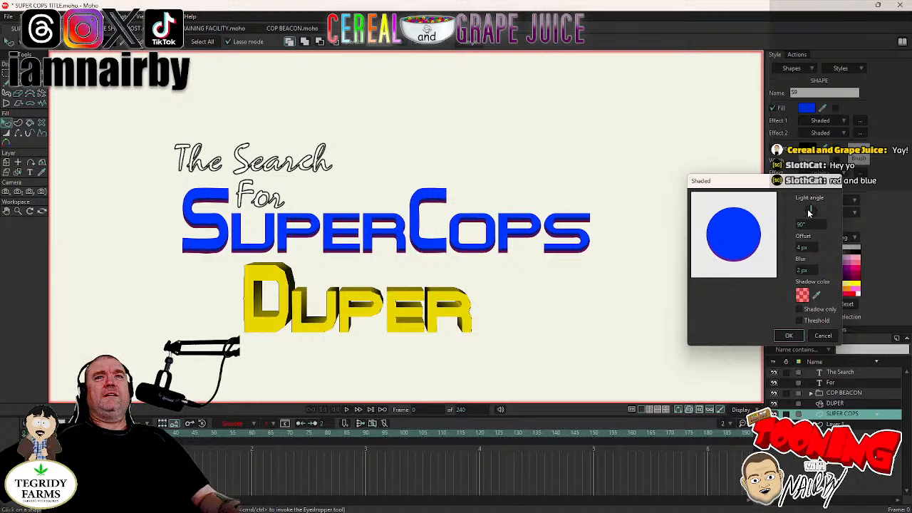
# Try other light angles for the second shading, such as 249.4°, and return it to 90°.
pyautogui.moveTo(811, 210); pyautogui.dragTo(820, 215)
pyautogui.scroll(5, 497, 256)
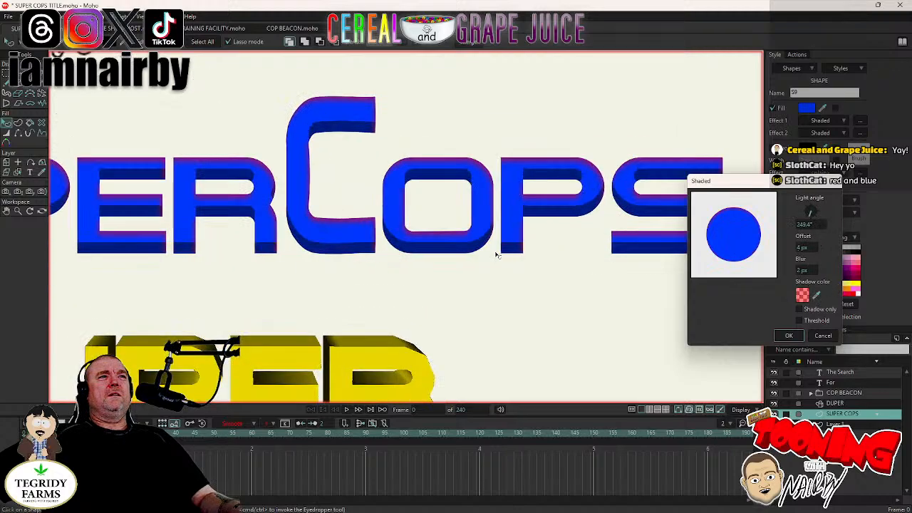
pyautogui.moveTo(810, 214); pyautogui.dragTo(826, 210)
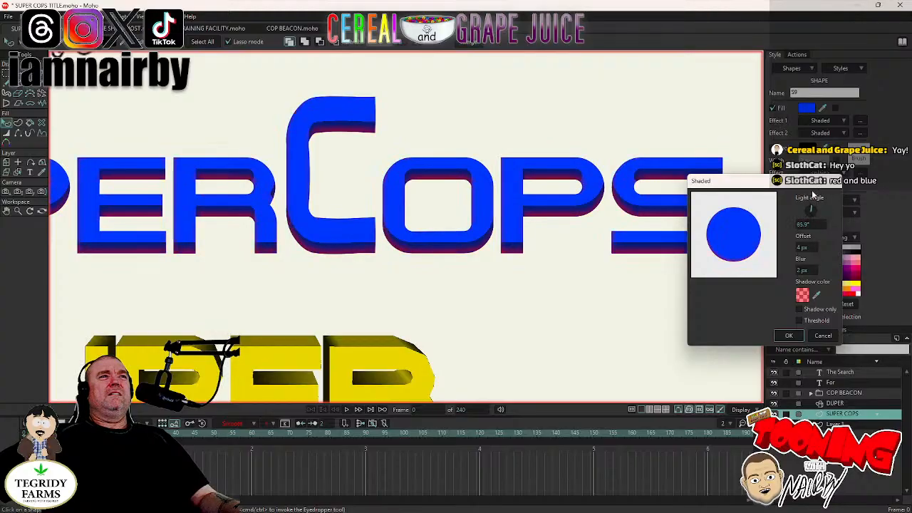
pyautogui.doubleClick(804, 224)
pyautogui.write('90')
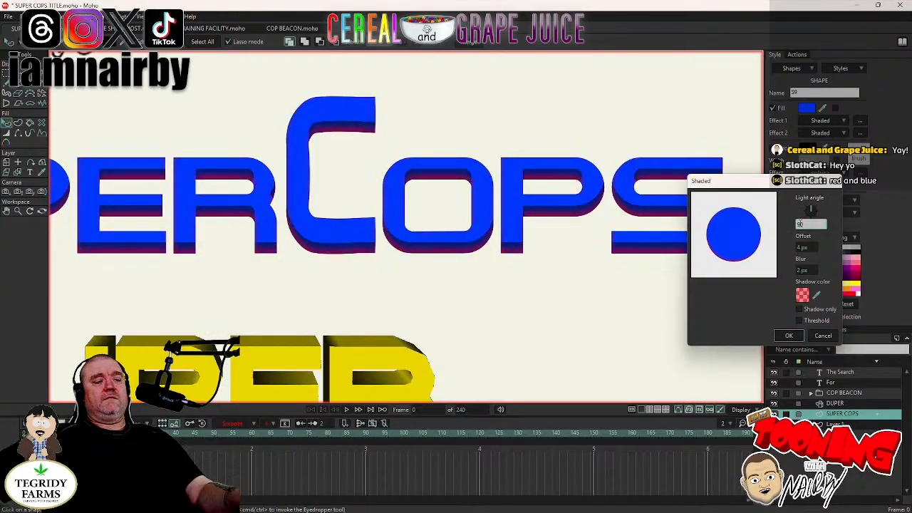
pyautogui.press('Tab')
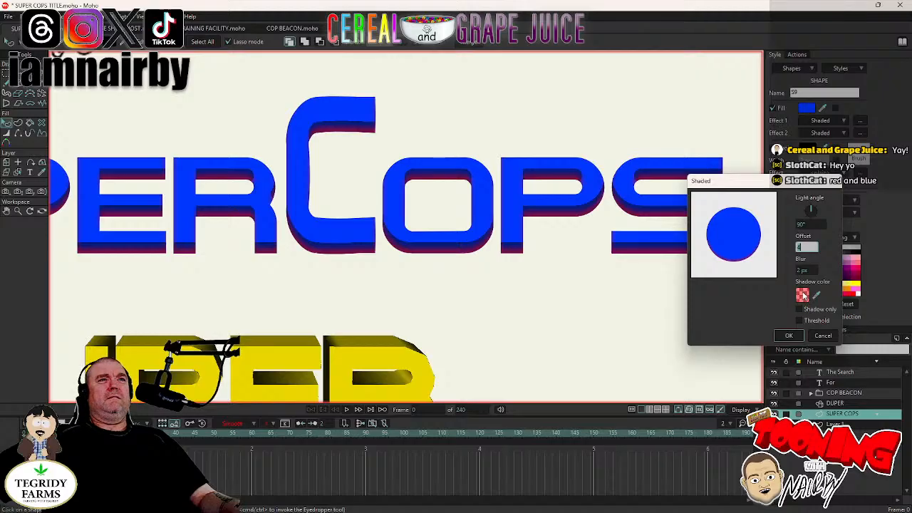
# Set the second shading's light angle to 270° and its blur to 8 px.
pyautogui.scroll(-4, 561, 165)
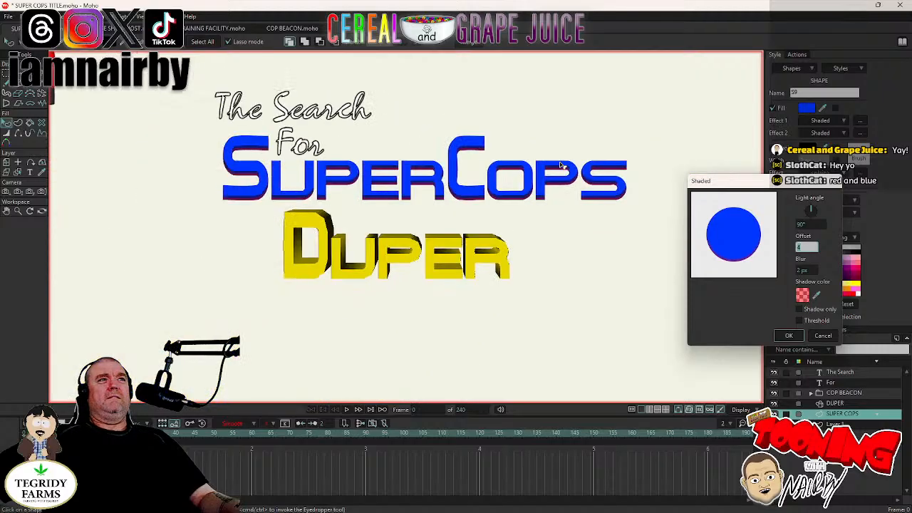
pyautogui.scroll(3, 561, 165)
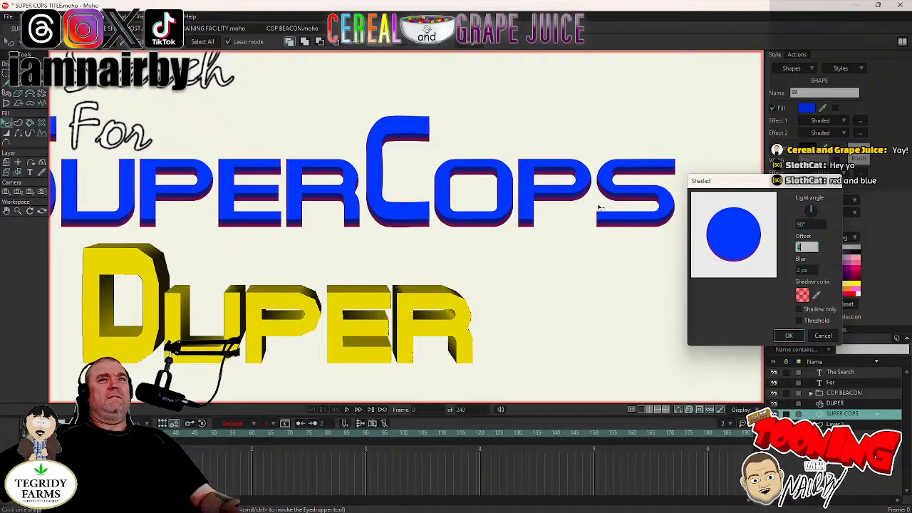
pyautogui.moveTo(807, 270); pyautogui.dragTo(730, 272)
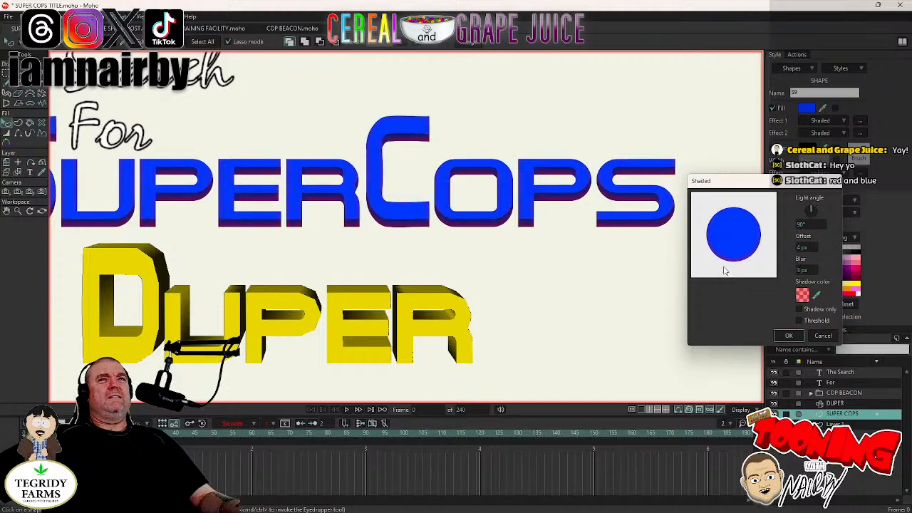
pyautogui.moveTo(813, 227); pyautogui.dragTo(805, 223)
pyautogui.press('Tab')
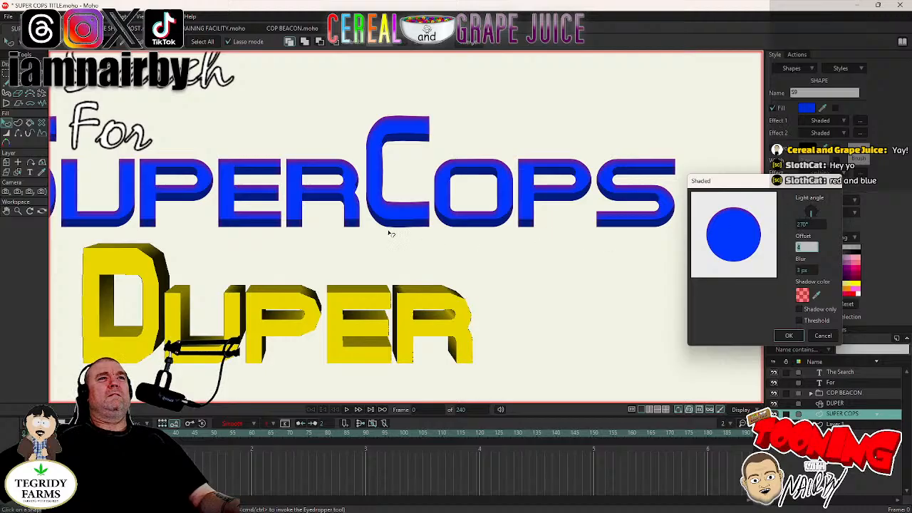
pyautogui.click(802, 270)
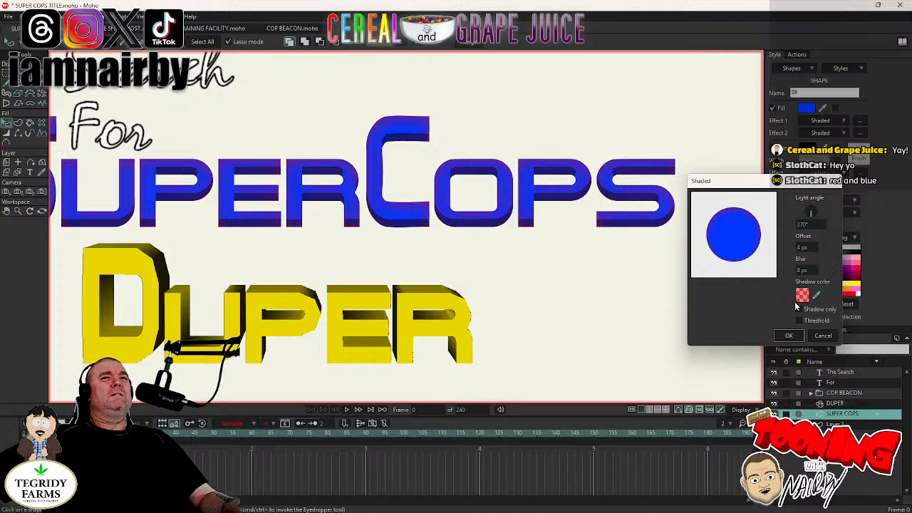
# Try yellow, gray, blue and olive shadow colors for the second shading and return it to red FF0006.
pyautogui.click(802, 294)
pyautogui.moveTo(741, 347); pyautogui.dragTo(741, 341)
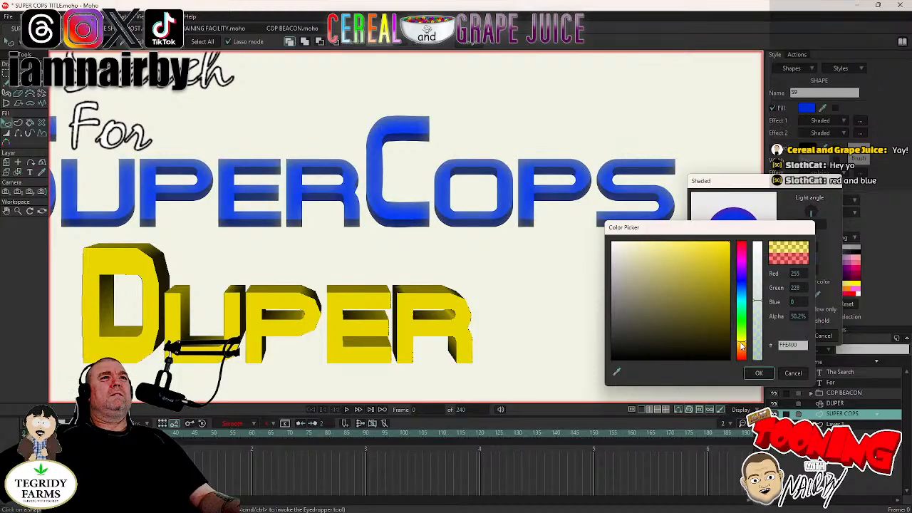
pyautogui.moveTo(721, 302)
pyautogui.mouseDown()
pyautogui.moveTo(691, 242)
pyautogui.moveTo(531, 241)
pyautogui.moveTo(617, 367)
pyautogui.moveTo(596, 300)
pyautogui.mouseUp()
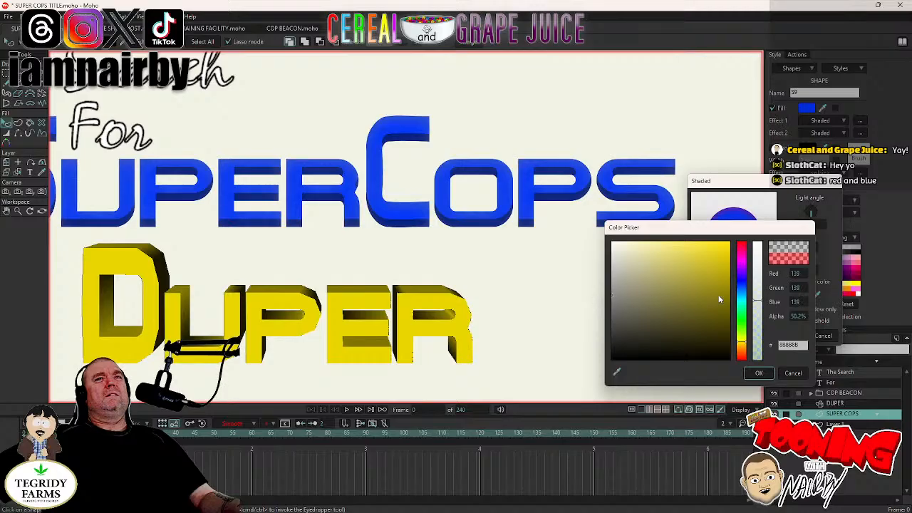
pyautogui.click(743, 283)
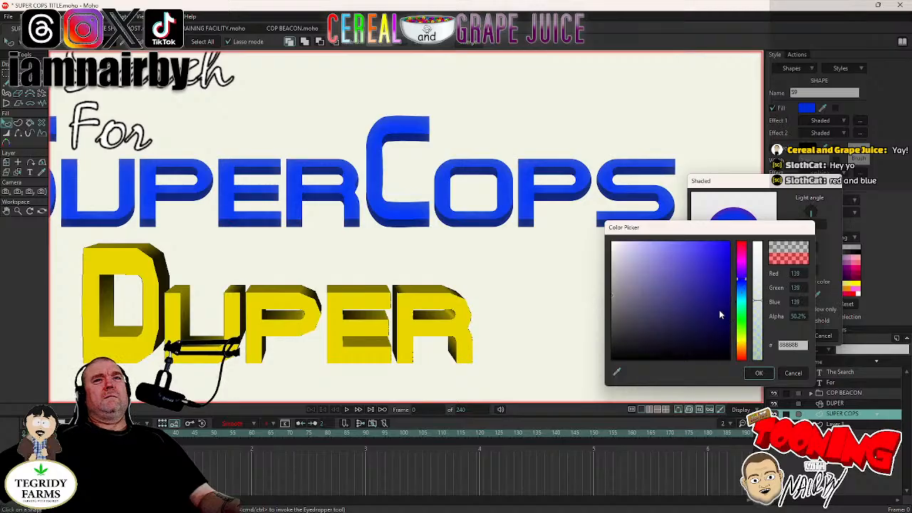
pyautogui.click(729, 243)
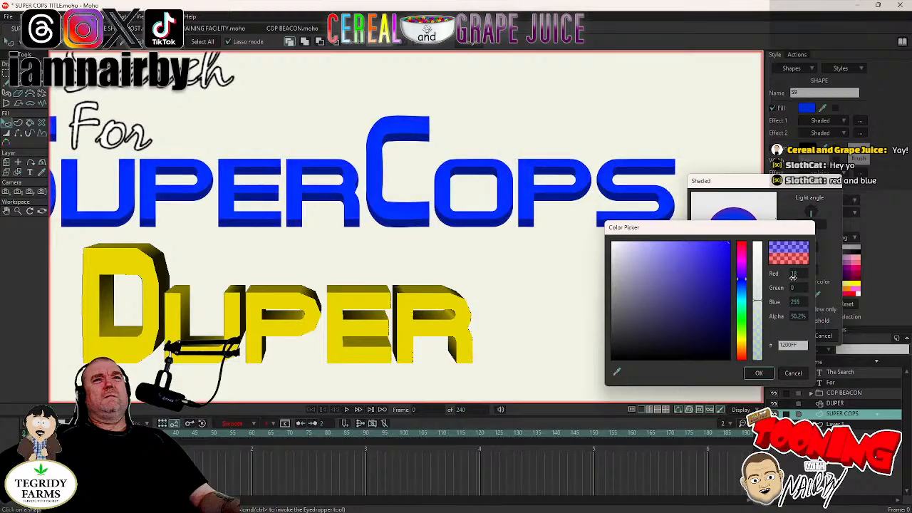
pyautogui.moveTo(743, 321); pyautogui.dragTo(744, 349)
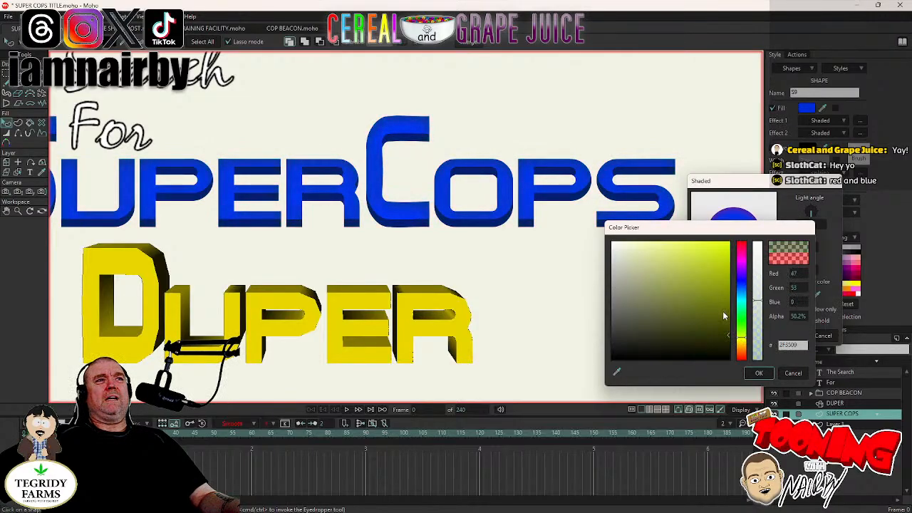
pyautogui.click(741, 250)
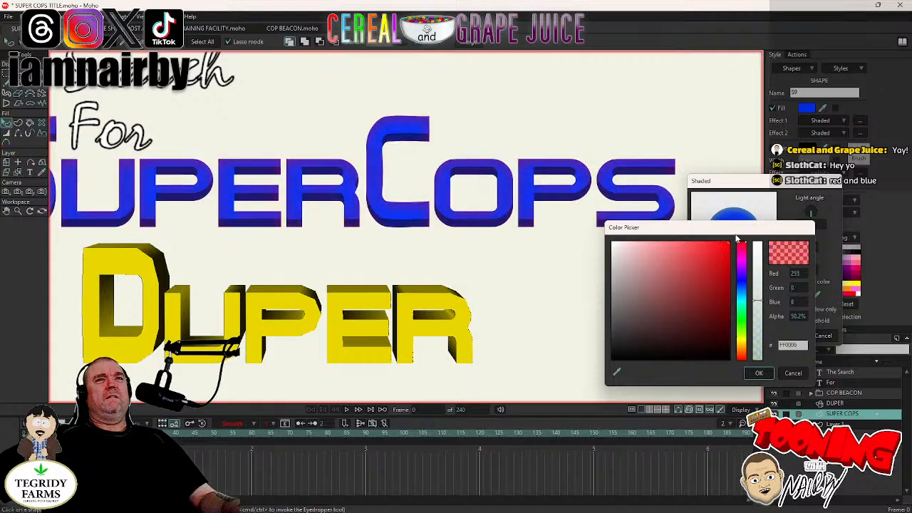
# Raise the alpha of the second shading's red shadow color to 100% and accept the color.
pyautogui.scroll(2, 797, 318)
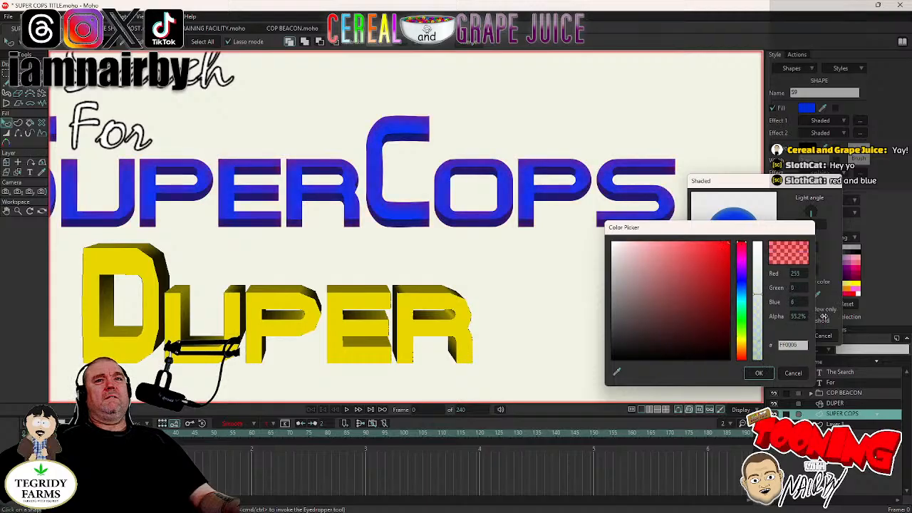
pyautogui.moveTo(758, 293); pyautogui.dragTo(762, 223)
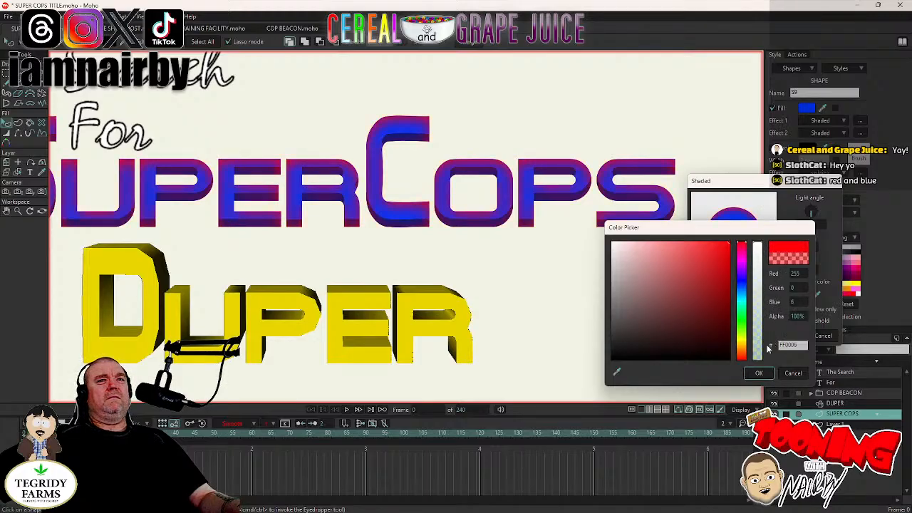
pyautogui.click(760, 373)
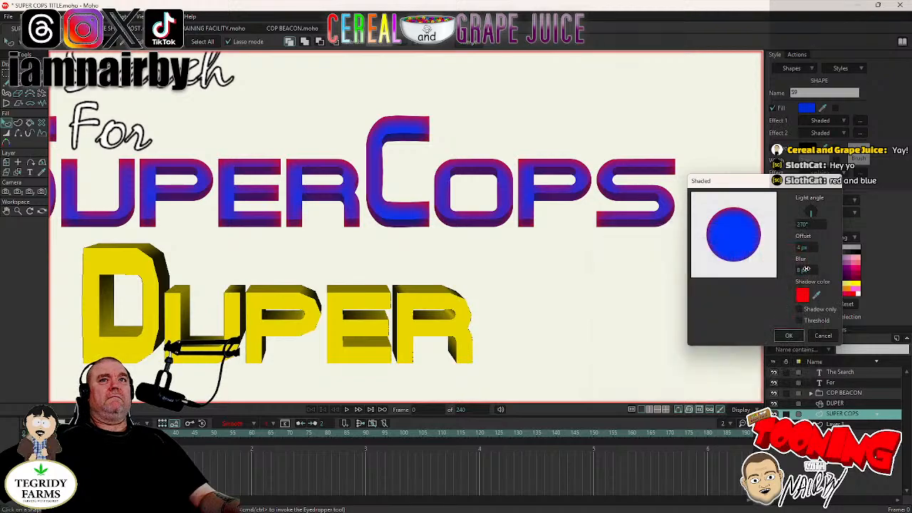
# Set the second shading's offset to 2 px and its blur to 5 px, and apply the effect.
pyautogui.moveTo(805, 271); pyautogui.dragTo(775, 280)
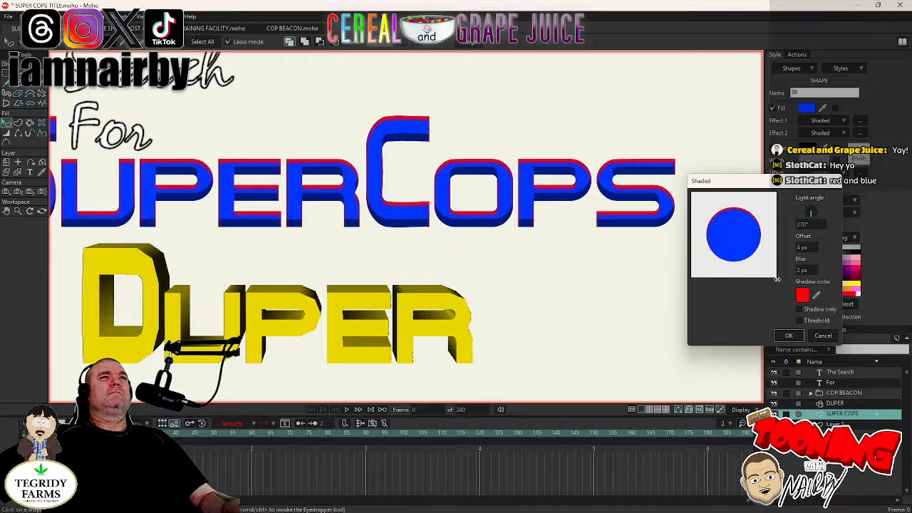
pyautogui.scroll(-2, 556, 225)
pyautogui.scroll(1, 541, 231)
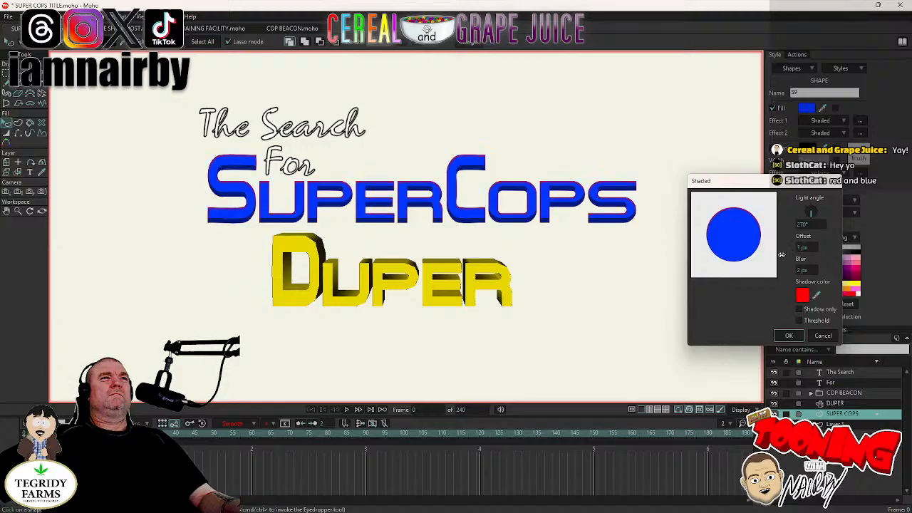
pyautogui.moveTo(781, 255); pyautogui.dragTo(788, 255)
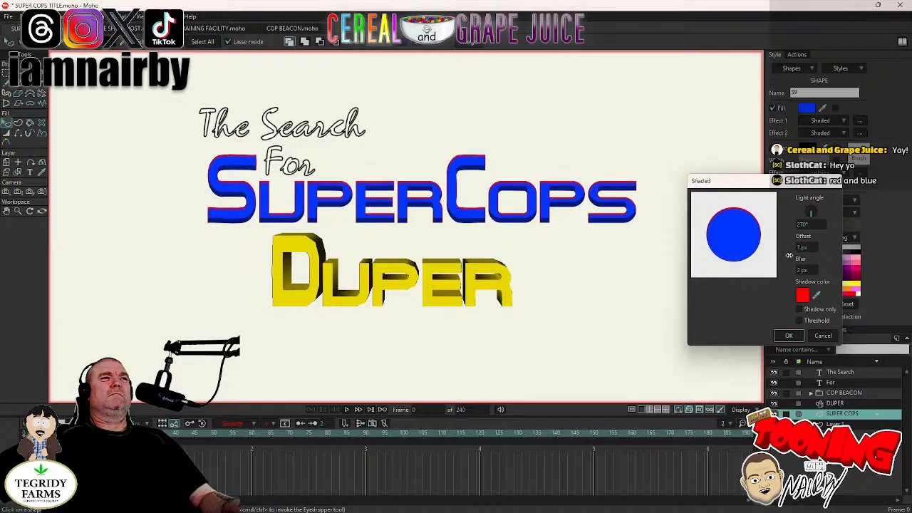
pyautogui.moveTo(790, 255); pyautogui.dragTo(782, 256)
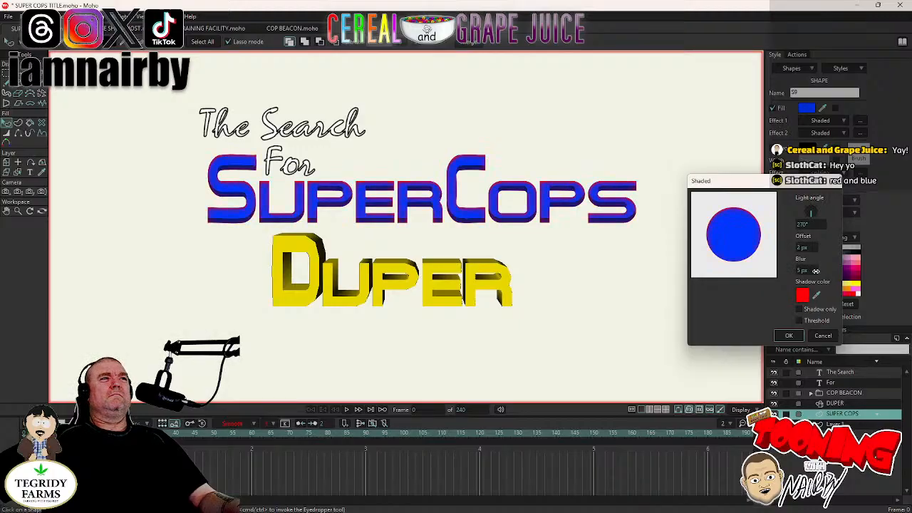
pyautogui.click(790, 335)
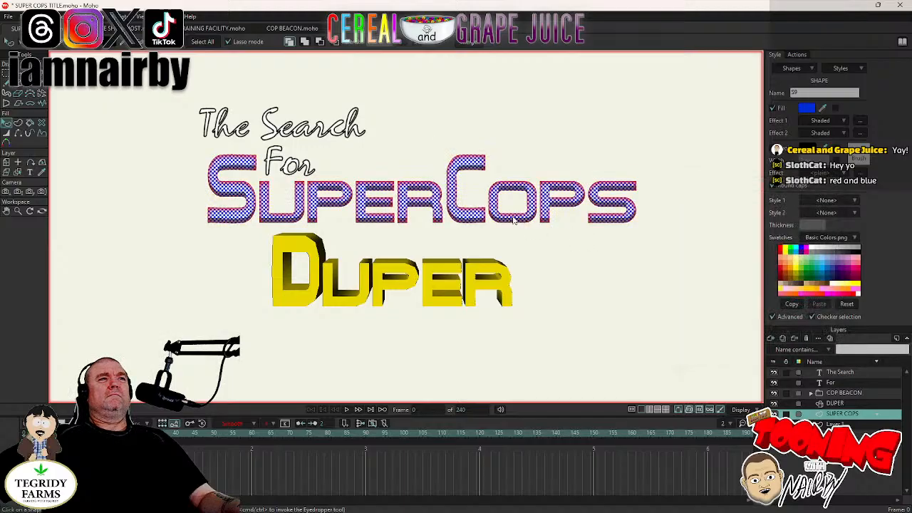
# Deselect the SUPER COPS letters, preview a render of the current frame and close the preview.
pyautogui.scroll(4, 423, 183)
pyautogui.click(27, 16)
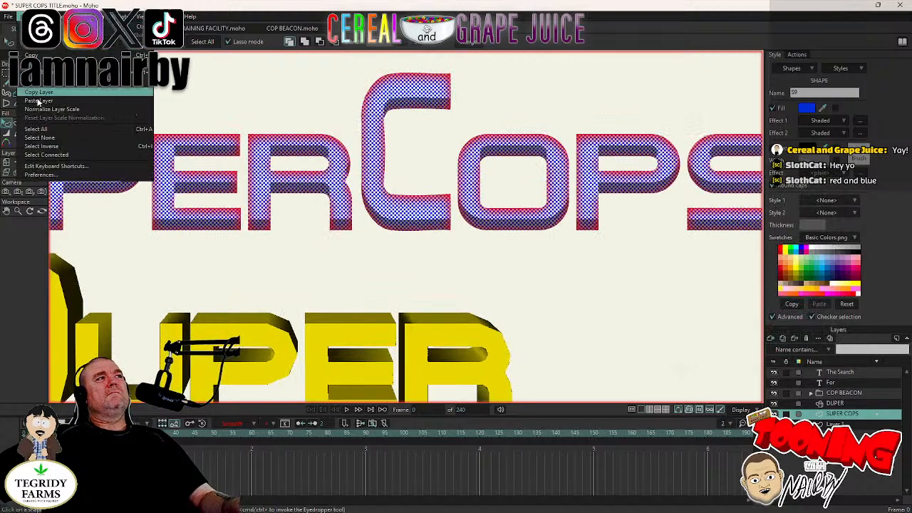
pyautogui.click(41, 137)
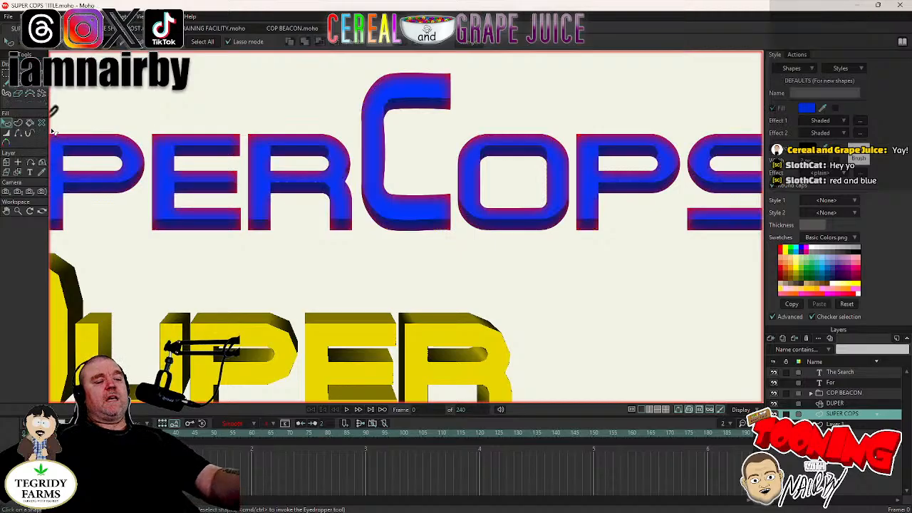
pyautogui.hotkey('ctrl', 'r')
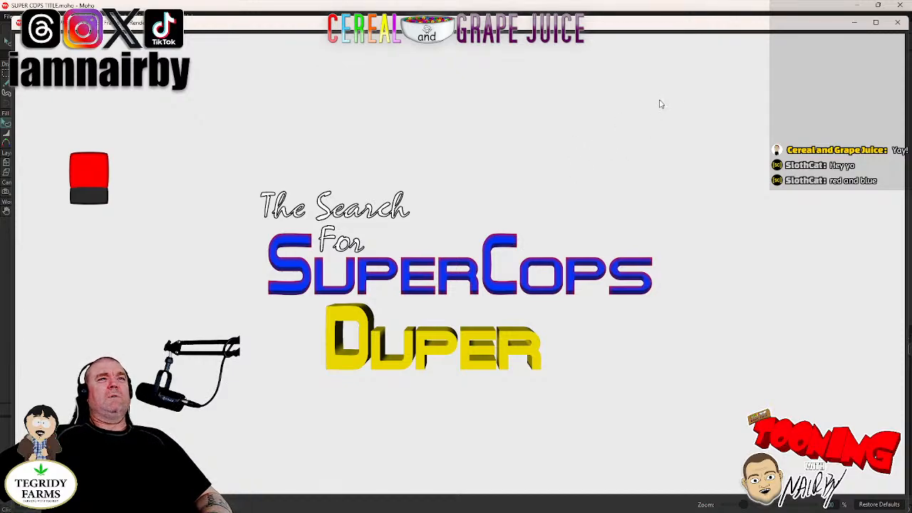
pyautogui.click(898, 25)
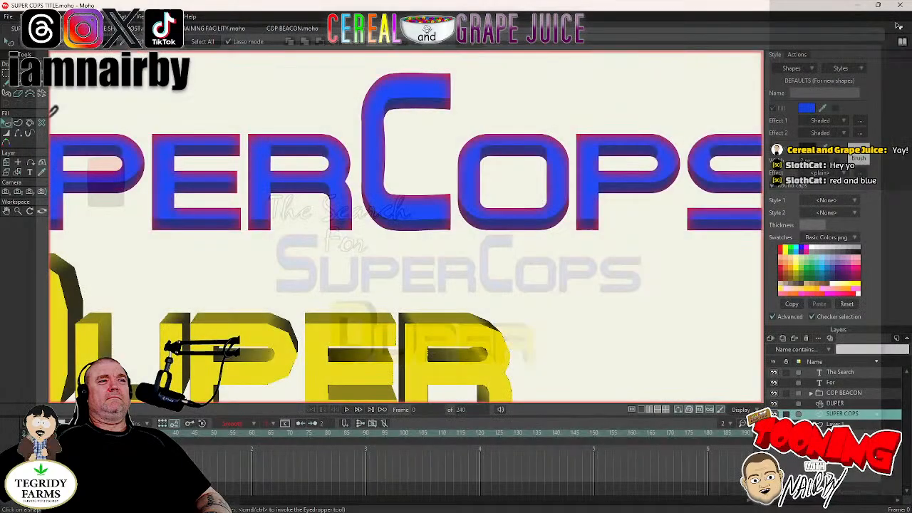
# Set the DUPER layer's 3D conversion to None in its layer settings.
pyautogui.scroll(-3, 516, 221)
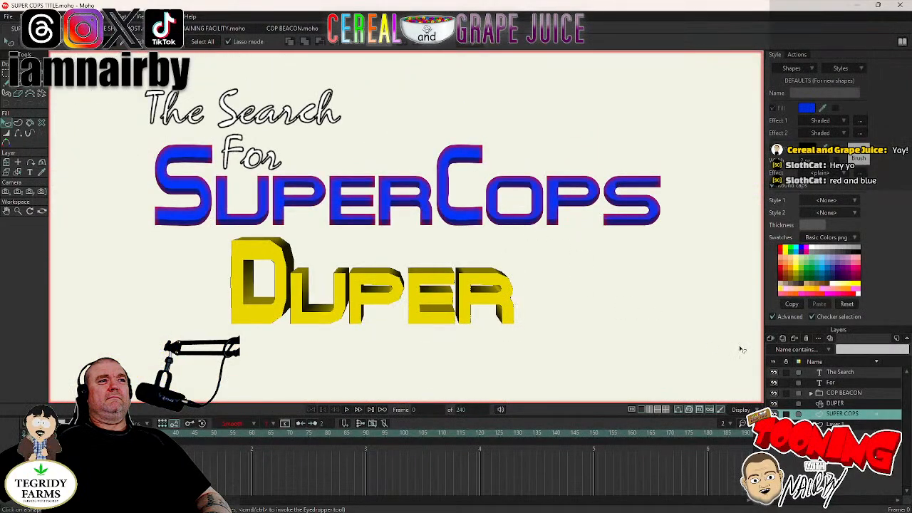
pyautogui.doubleClick(838, 405)
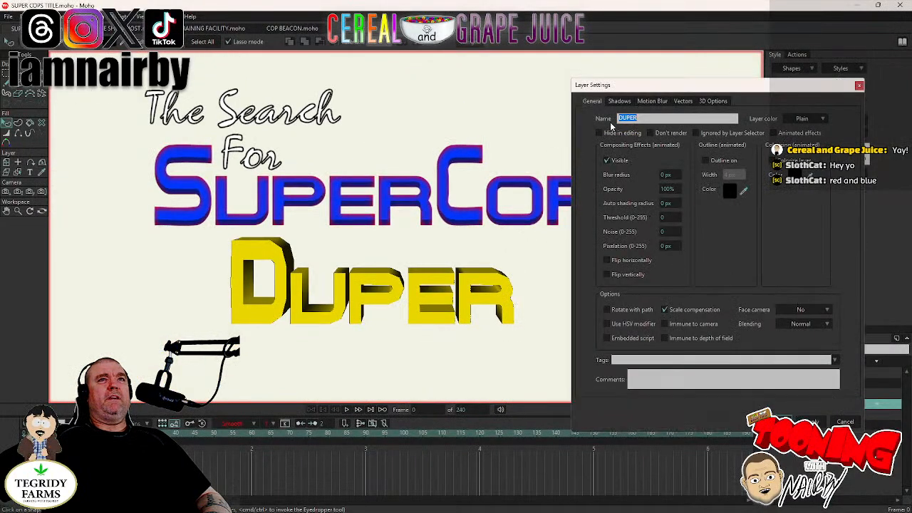
pyautogui.click(716, 103)
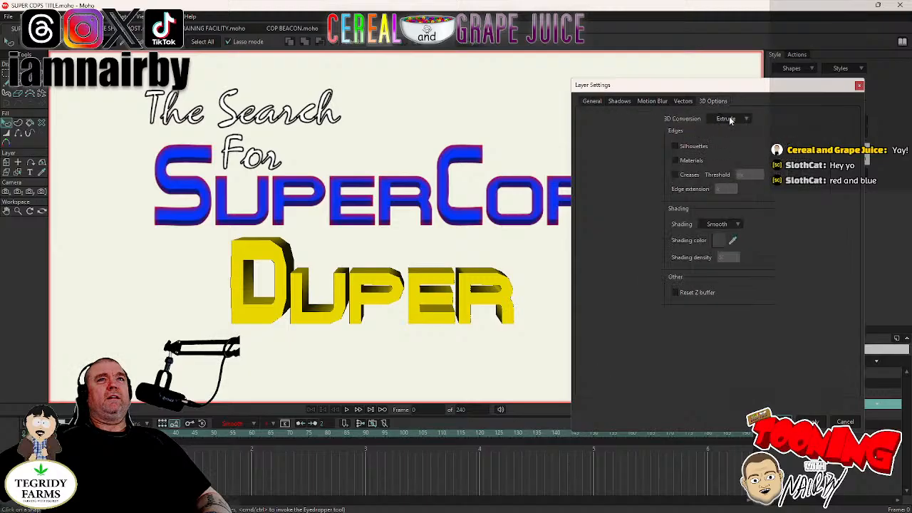
pyautogui.click(732, 119)
pyautogui.click(735, 129)
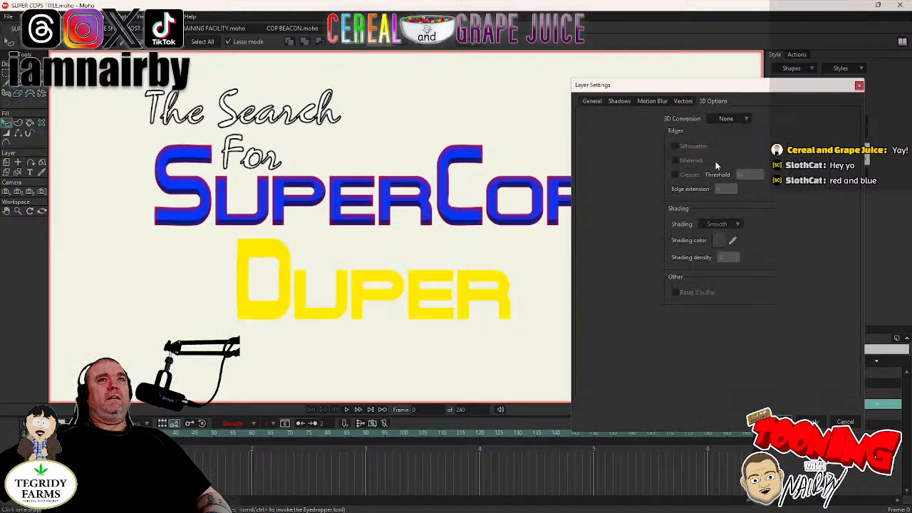
pyautogui.click(784, 422)
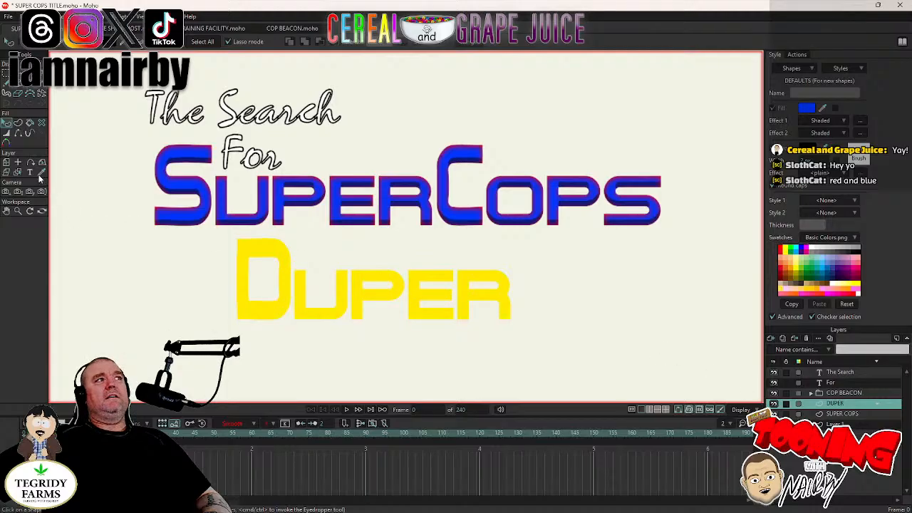
# Select all the DUPER letters and set their first fill effect to Shaded.
pyautogui.click(293, 303)
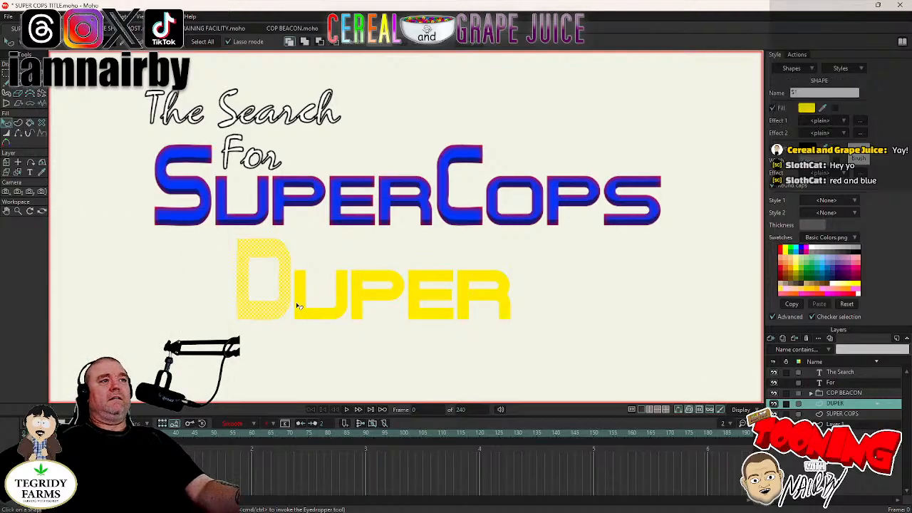
pyautogui.click(827, 120)
pyautogui.click(835, 142)
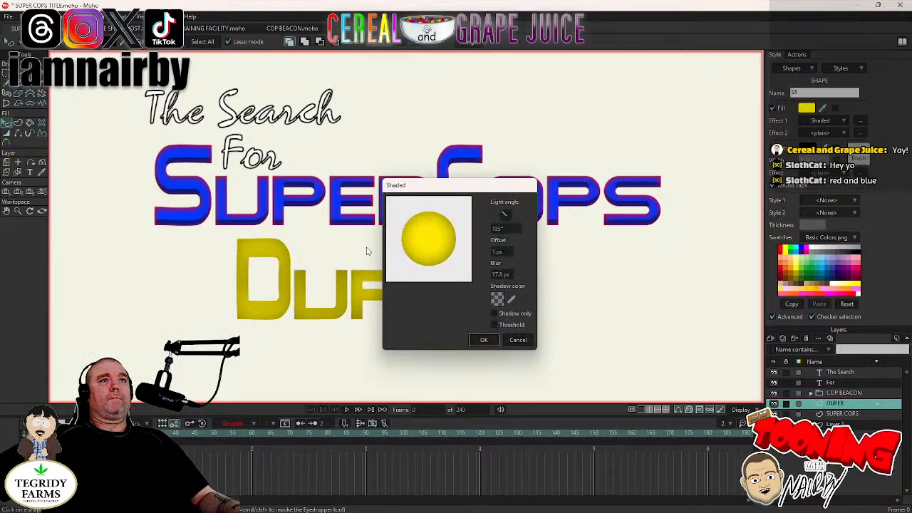
# Set the DUPER shading's blur to 0 px, light angle to 90° and offset to 7 px.
pyautogui.moveTo(503, 287); pyautogui.dragTo(361, 275)
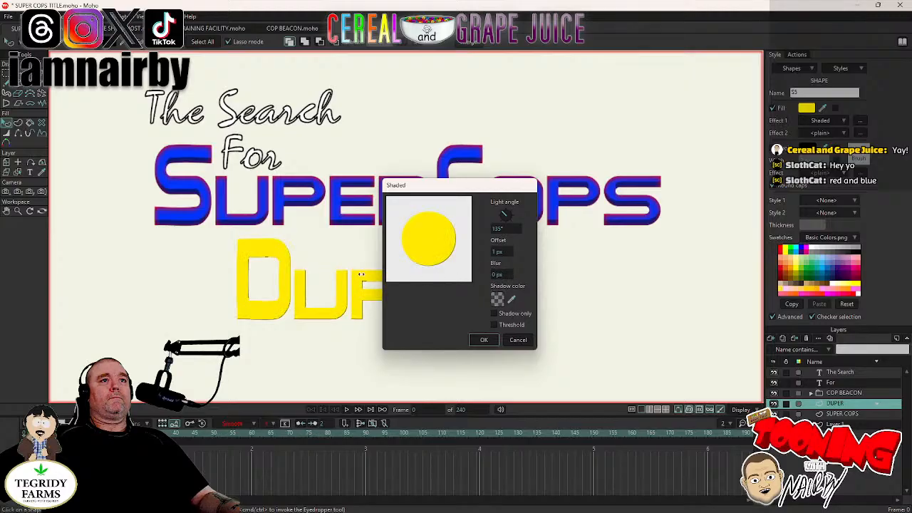
pyautogui.click(505, 228)
pyautogui.write('90')
pyautogui.press('Tab')
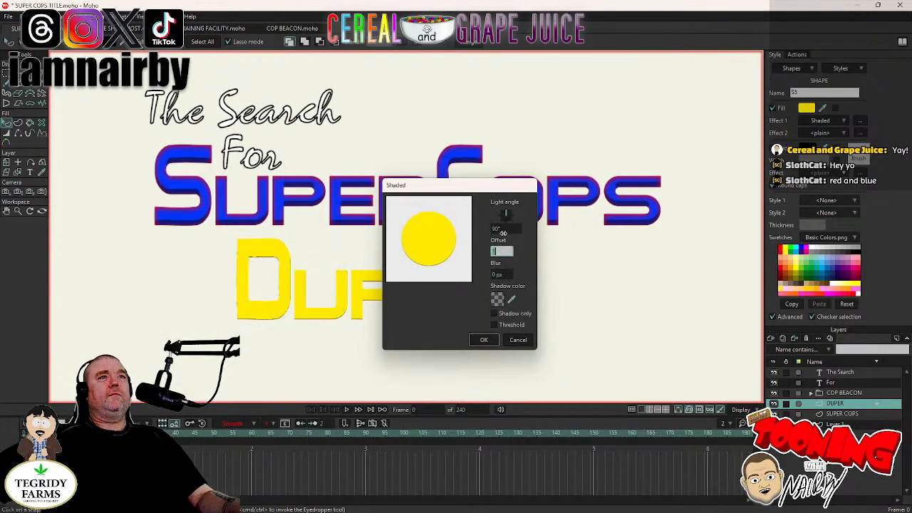
pyautogui.moveTo(499, 250); pyautogui.dragTo(521, 250)
# Make the DUPER shading's black shadow color fully opaque at 100% alpha and apply the effect.
pyautogui.moveTo(476, 195); pyautogui.dragTo(652, 193)
pyautogui.click(673, 298)
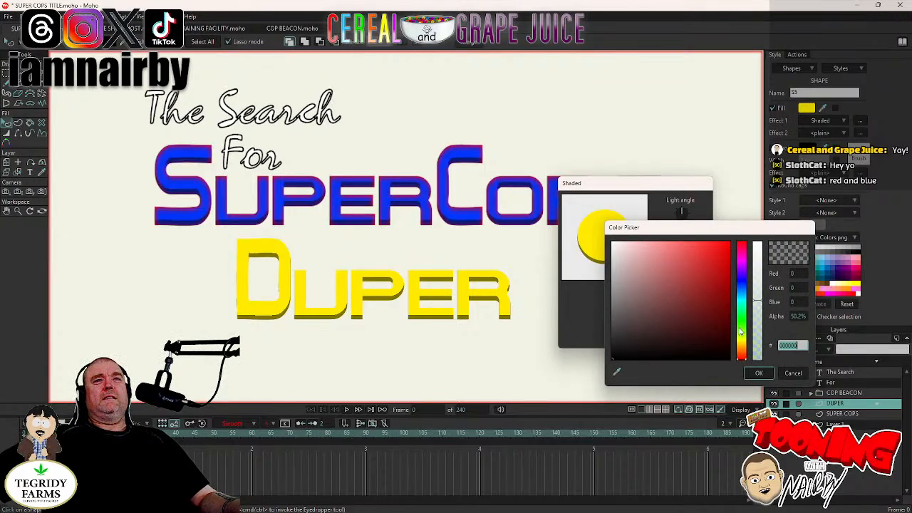
pyautogui.moveTo(758, 305); pyautogui.dragTo(761, 221)
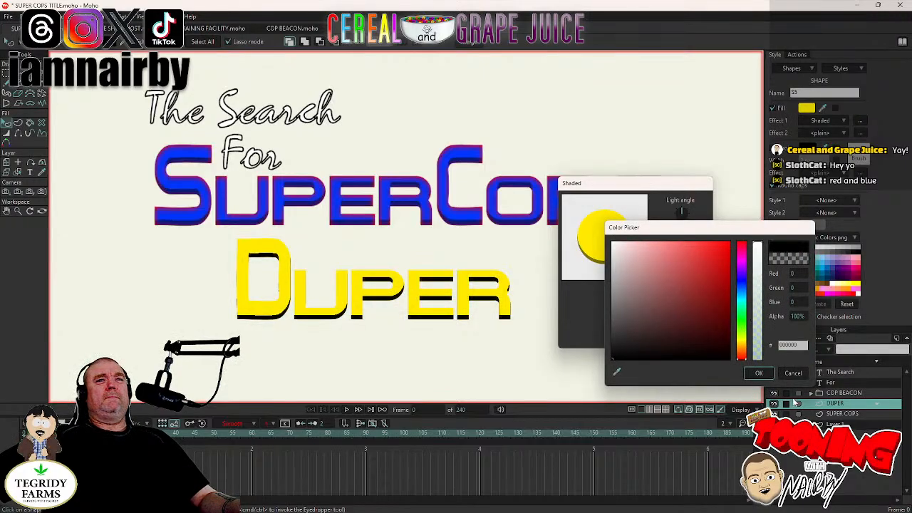
pyautogui.click(760, 374)
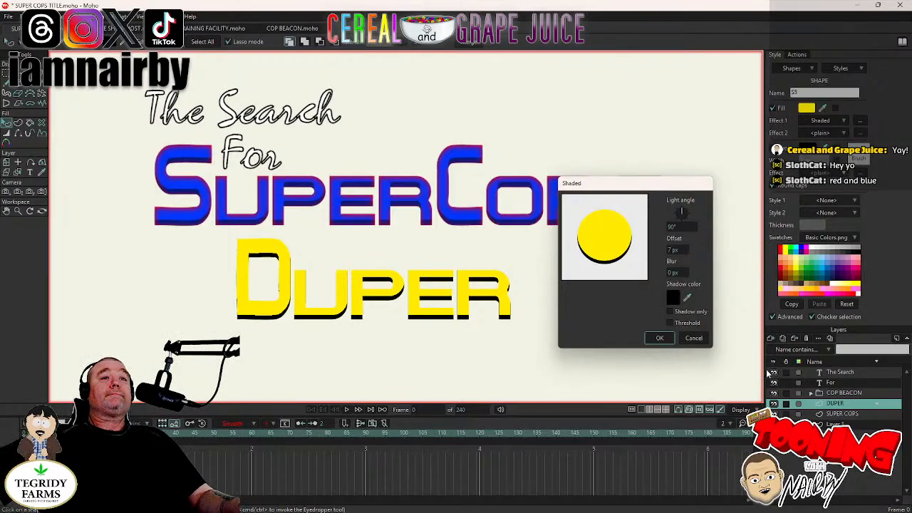
pyautogui.click(664, 340)
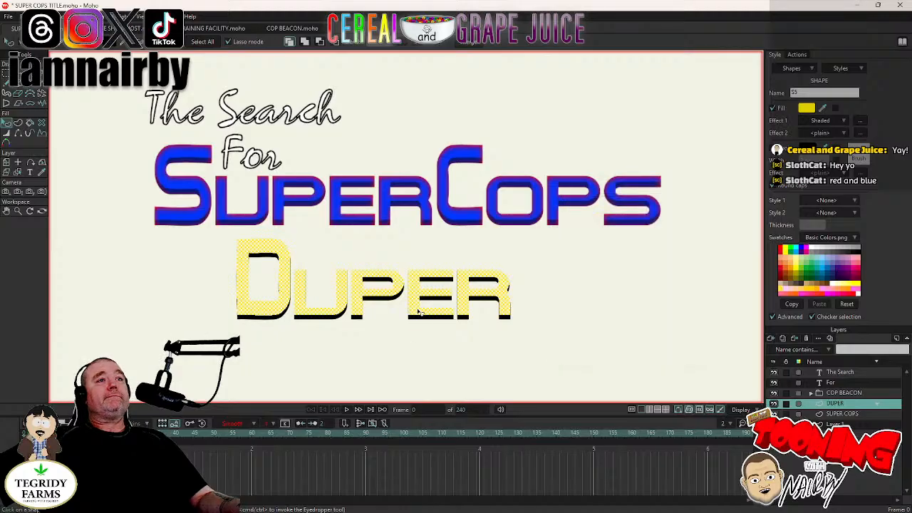
# Try other light angles for the DUPER shading, such as 268.2°, and return it to 90°.
pyautogui.click(860, 121)
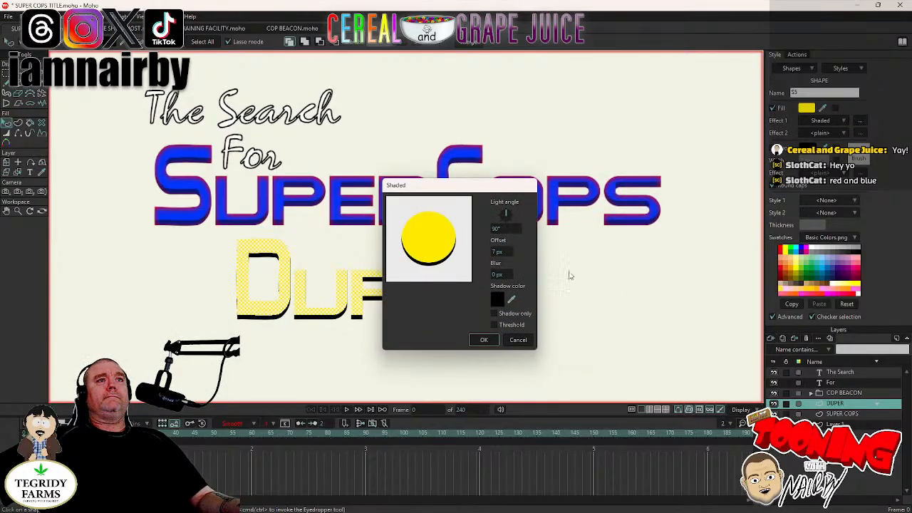
pyautogui.moveTo(515, 189)
pyautogui.mouseDown()
pyautogui.moveTo(633, 191)
pyautogui.moveTo(586, 249)
pyautogui.moveTo(576, 246)
pyautogui.moveTo(596, 210)
pyautogui.moveTo(617, 195)
pyautogui.moveTo(609, 305)
pyautogui.moveTo(618, 306)
pyautogui.mouseUp()
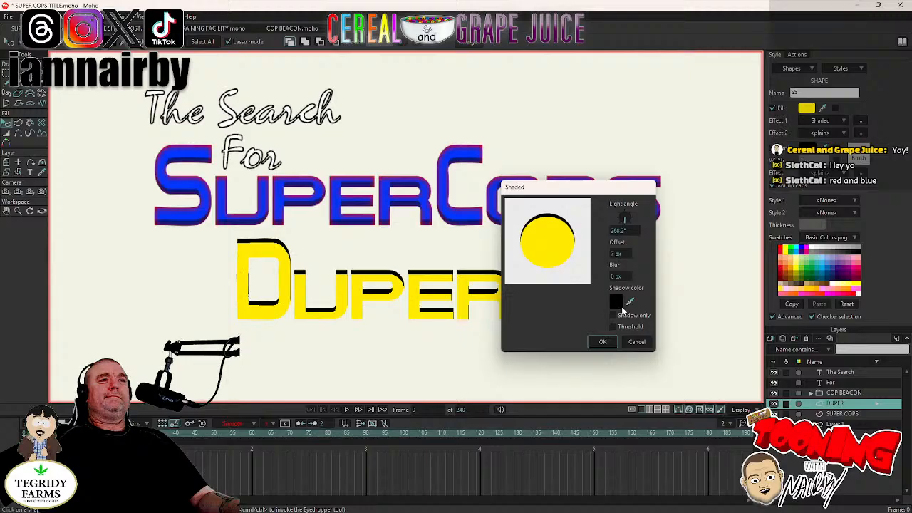
pyautogui.click(624, 230)
pyautogui.write('90')
pyautogui.press('Return')
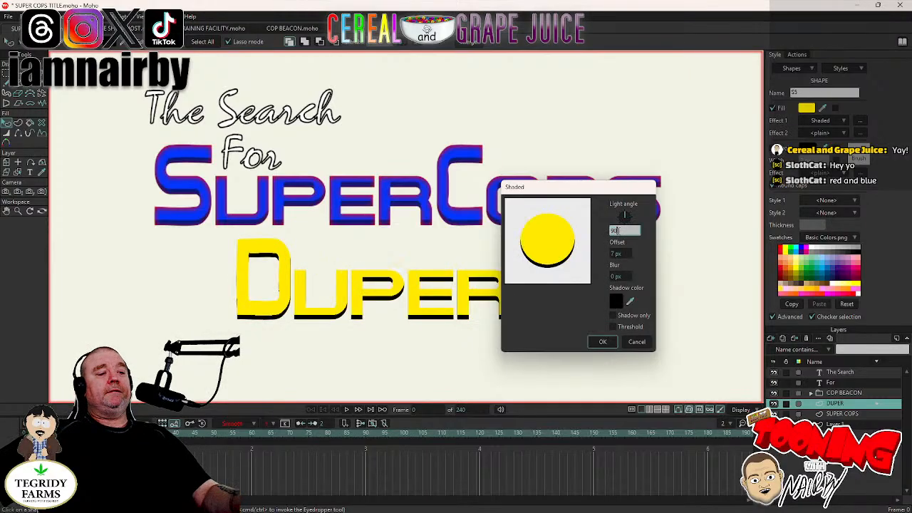
pyautogui.click(602, 343)
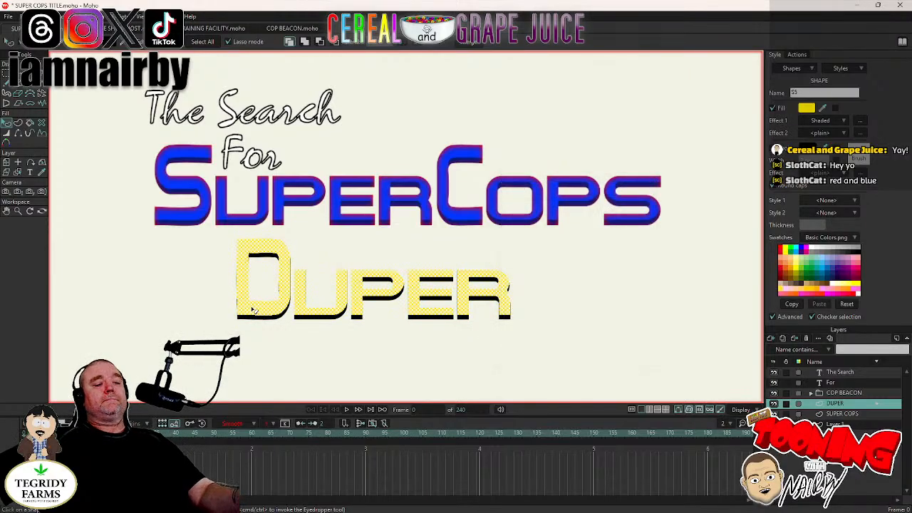
# Add a 1 px black layer outline to the DUPER layer and preview the rendered frame.
pyautogui.hotkey('ctrl', 'r')
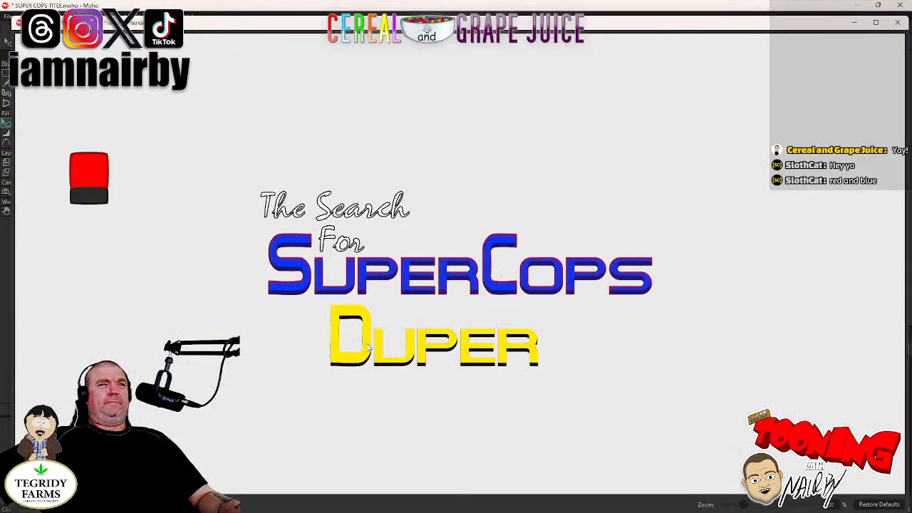
pyautogui.click(900, 23)
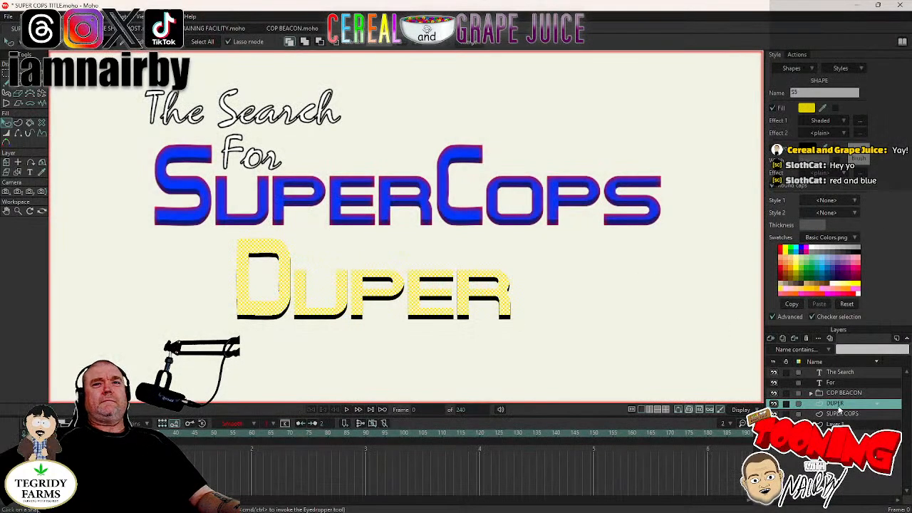
pyautogui.doubleClick(838, 405)
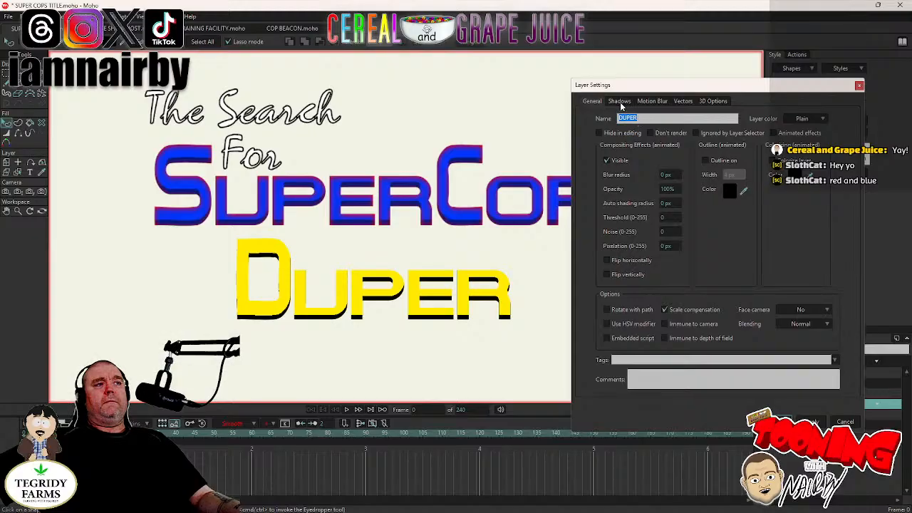
pyautogui.click(706, 160)
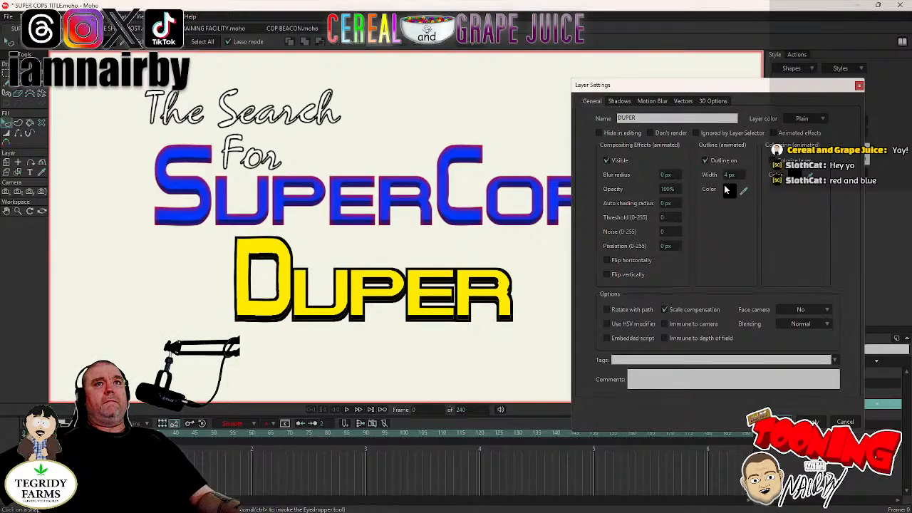
pyautogui.moveTo(724, 184)
pyautogui.mouseDown()
pyautogui.moveTo(712, 184)
pyautogui.moveTo(720, 185)
pyautogui.mouseUp()
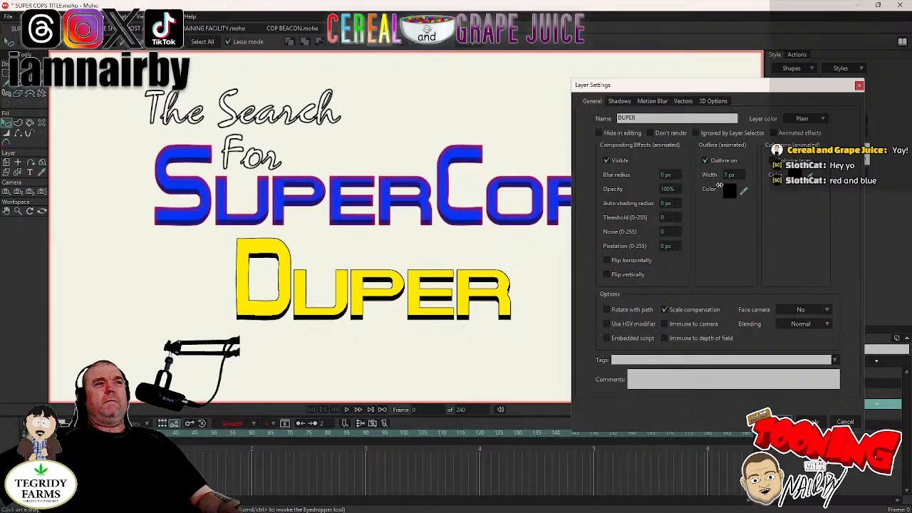
pyautogui.press('Return')
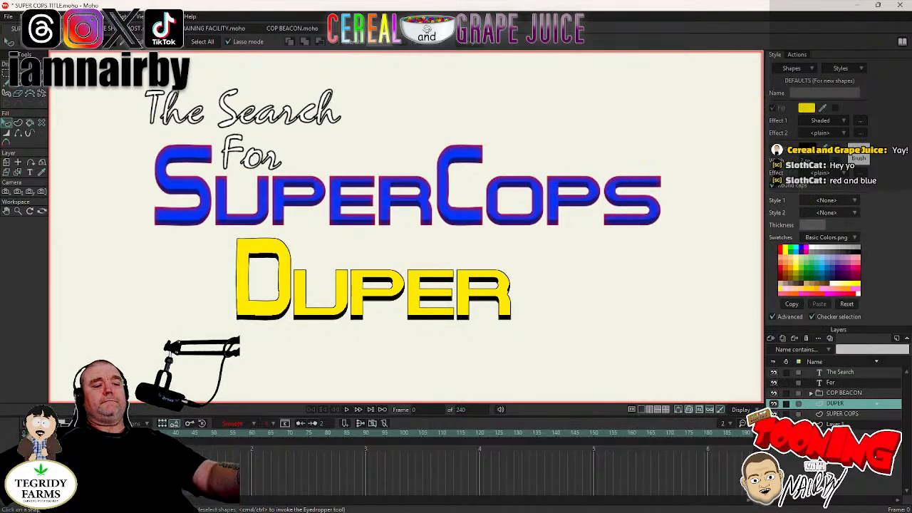
pyautogui.hotkey('ctrl', 'r')
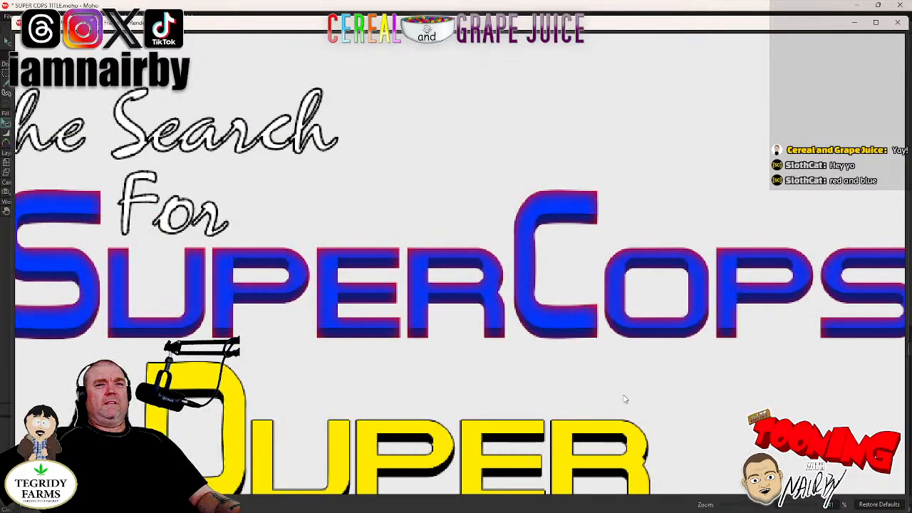
pyautogui.click(898, 22)
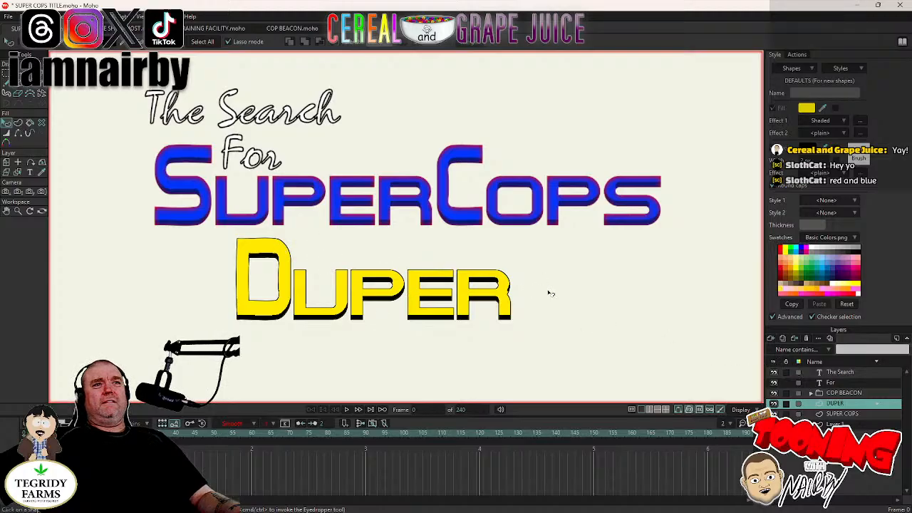
# Select the letter R in DUPER and set its Shaded effect offset to 4 px.
pyautogui.press('t')
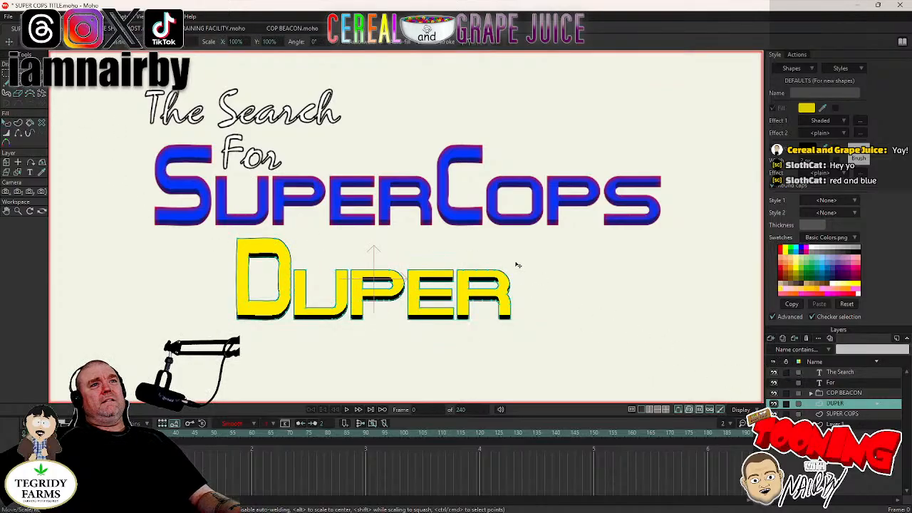
pyautogui.scroll(8, 519, 271)
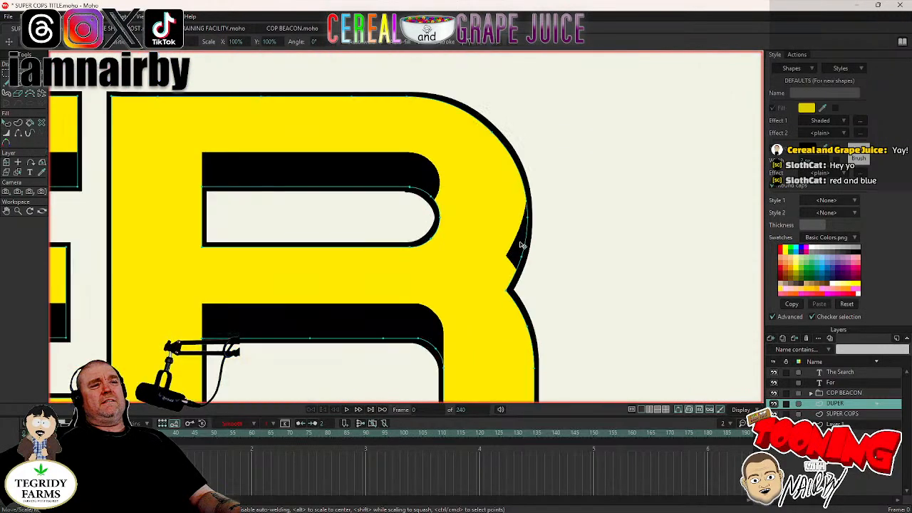
pyautogui.click(5, 123)
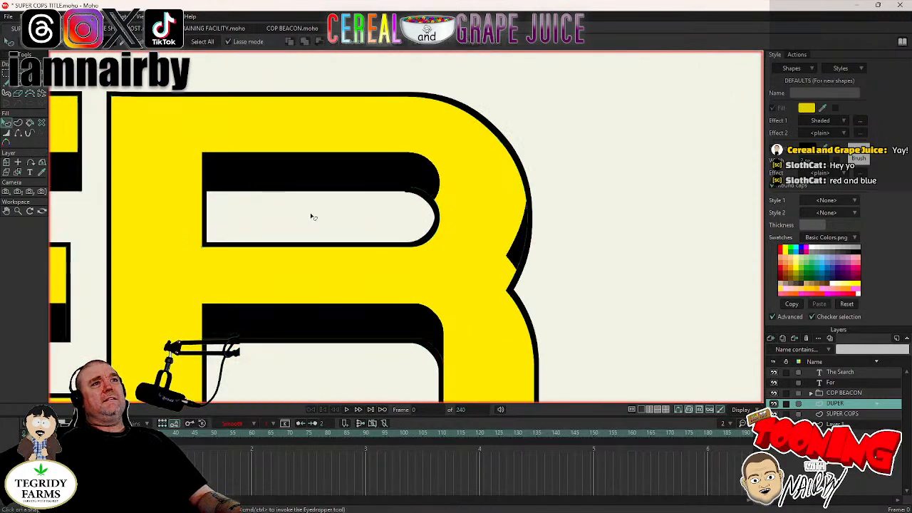
pyautogui.click(464, 263)
pyautogui.scroll(-5, 464, 264)
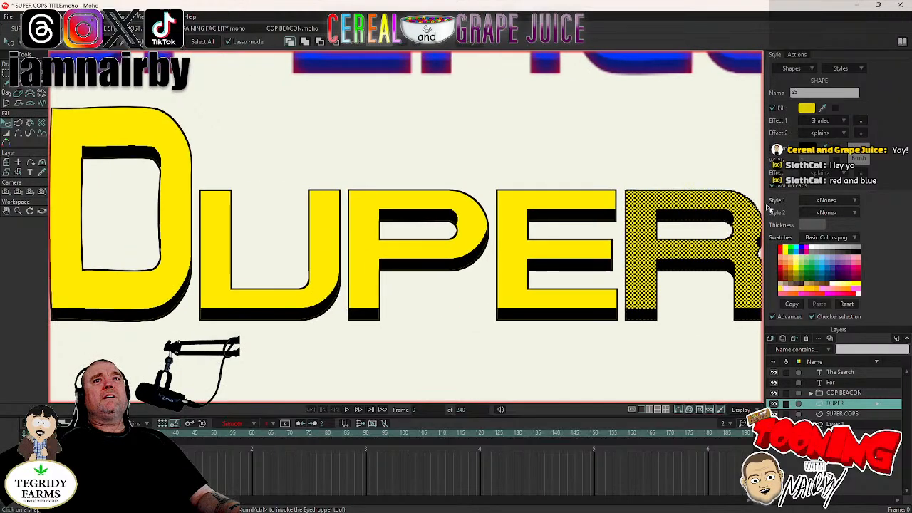
pyautogui.click(862, 121)
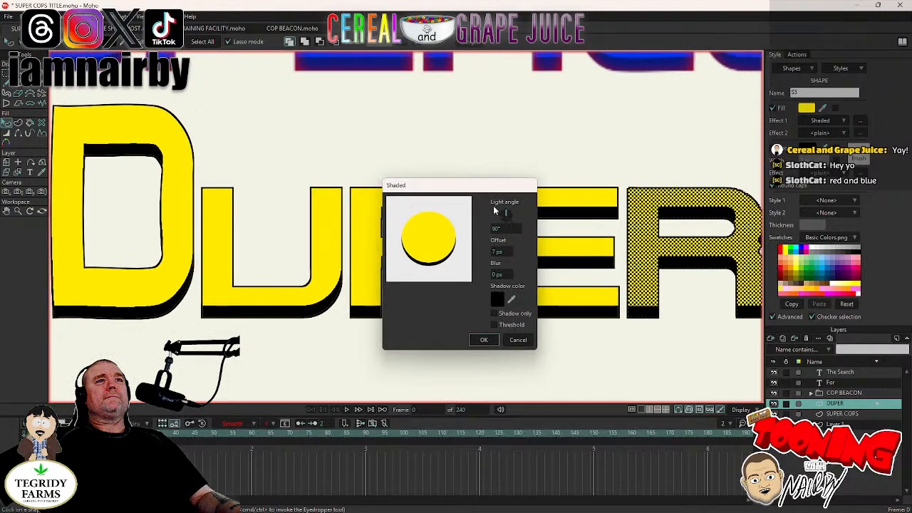
pyautogui.moveTo(499, 252); pyautogui.dragTo(479, 257)
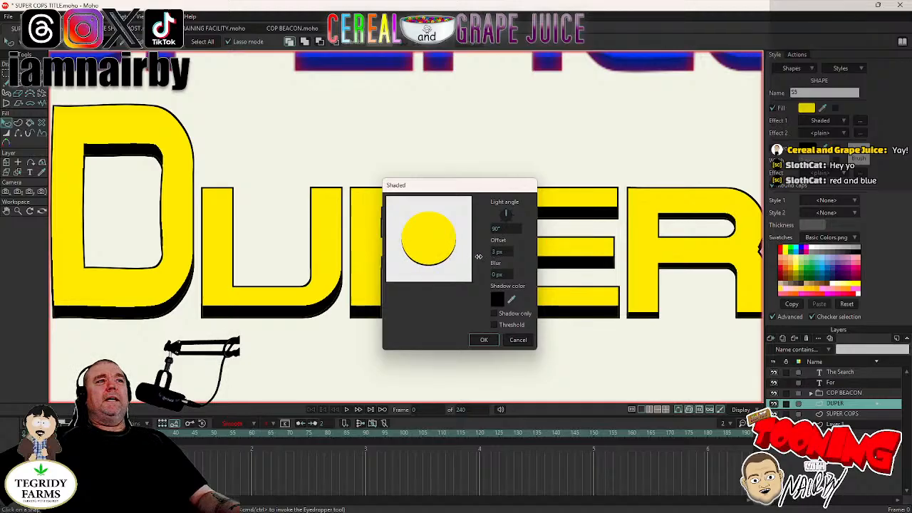
pyautogui.moveTo(479, 257); pyautogui.dragTo(486, 257)
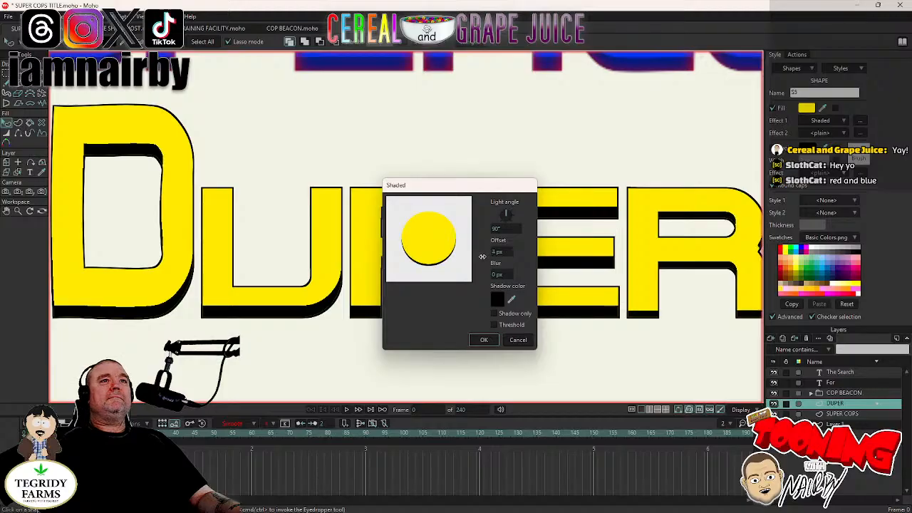
# Try another light angle for the R's shading, return it to 90° and apply the effect.
pyautogui.moveTo(505, 220); pyautogui.dragTo(508, 219)
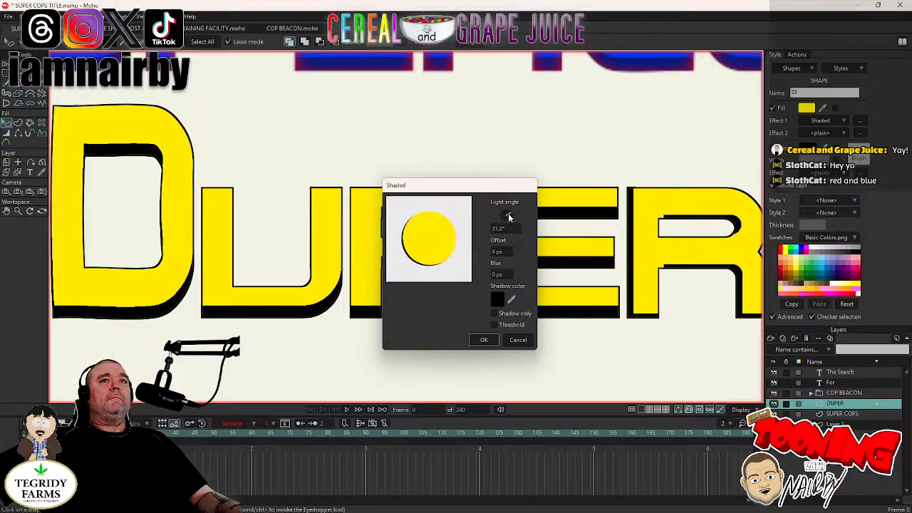
pyautogui.click(503, 228)
pyautogui.write('90')
pyautogui.press('Return')
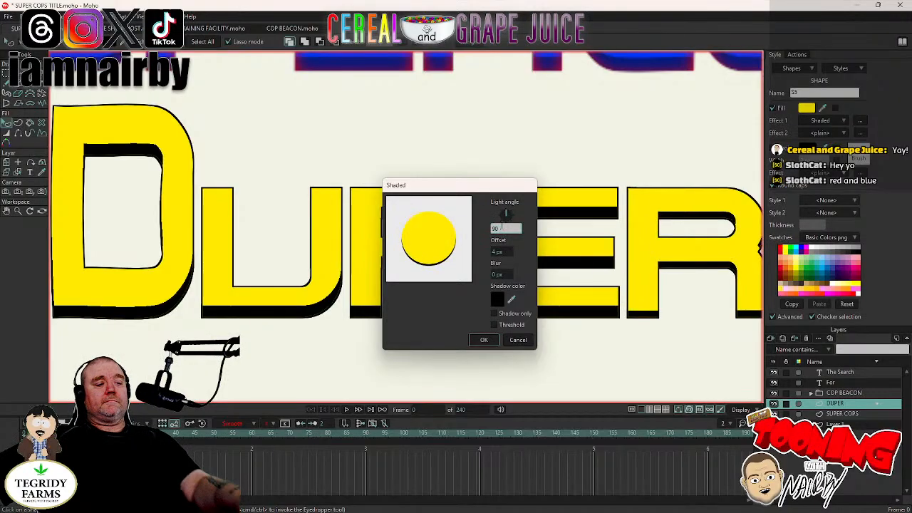
pyautogui.press('Tab')
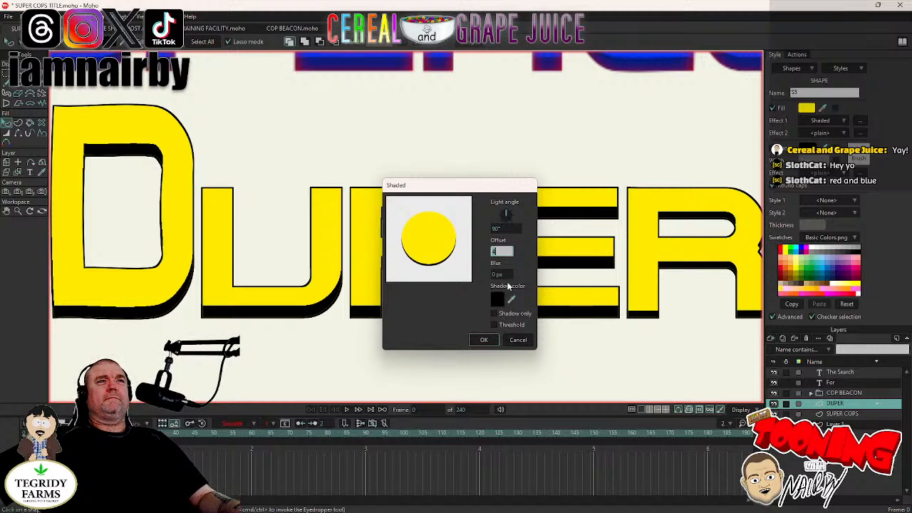
pyautogui.click(484, 340)
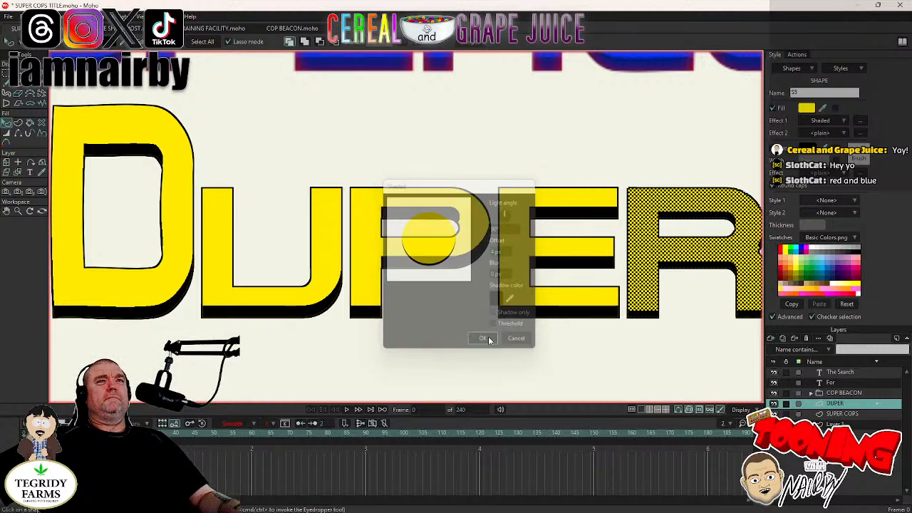
pyautogui.scroll(-5, 531, 204)
pyautogui.moveTo(523, 210); pyautogui.dragTo(456, 263)
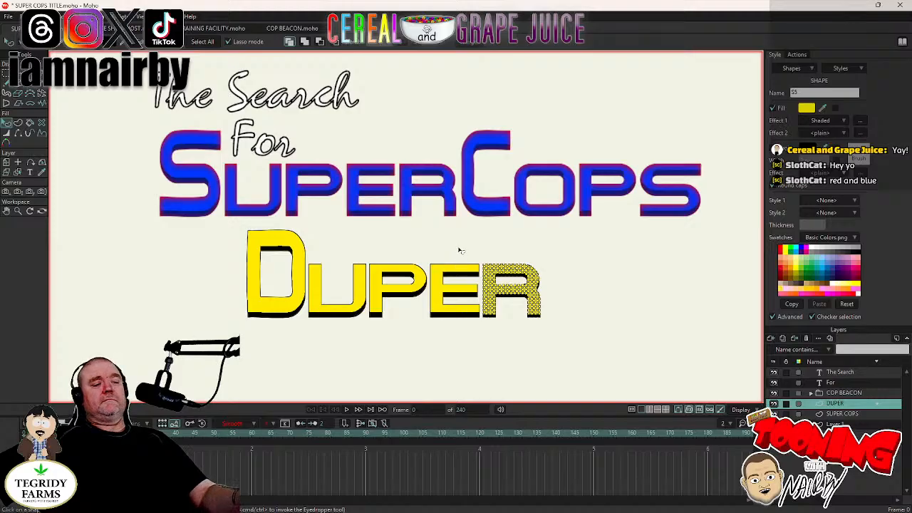
# Set the DUPER layer's 3D conversion to Extrude and its 3D shading to Toon.
pyautogui.doubleClick(850, 405)
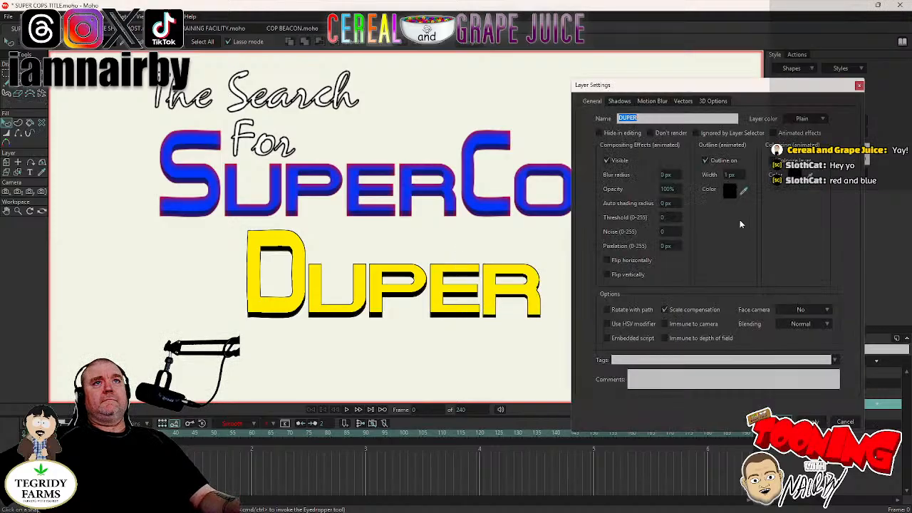
pyautogui.click(714, 101)
pyautogui.click(727, 120)
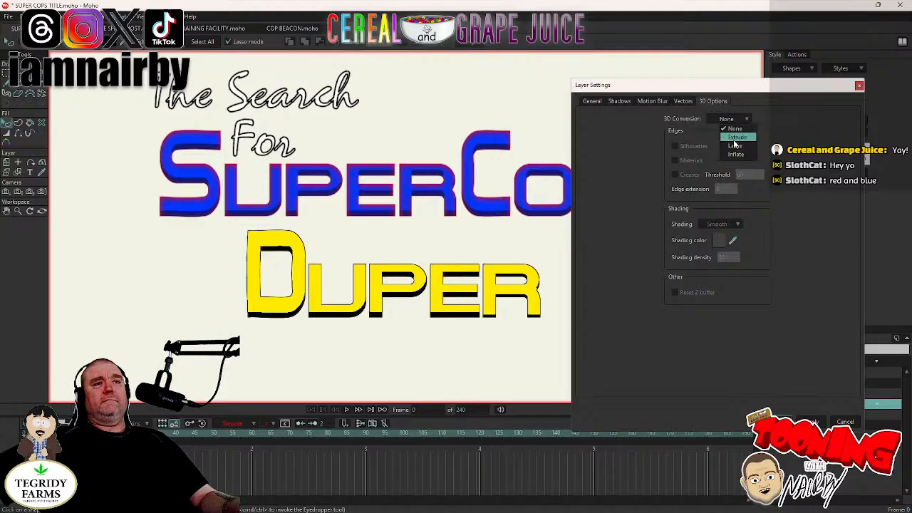
pyautogui.click(736, 137)
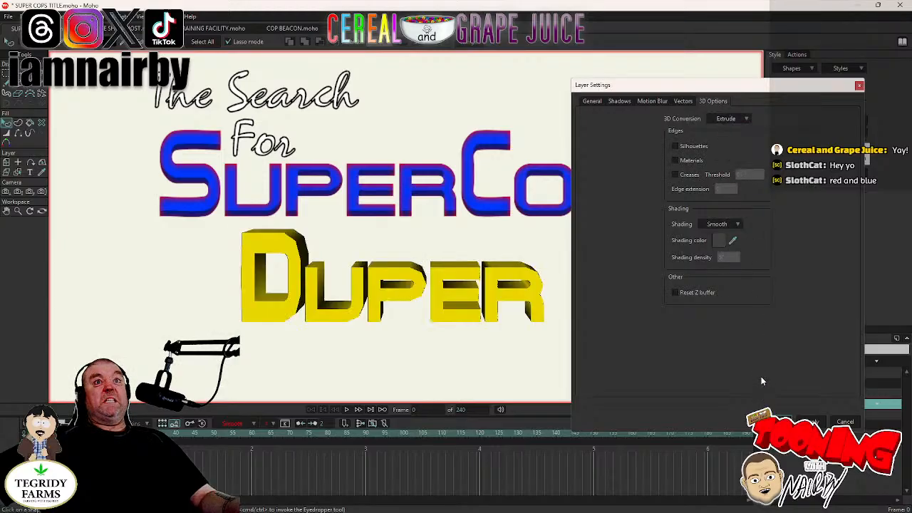
pyautogui.click(727, 225)
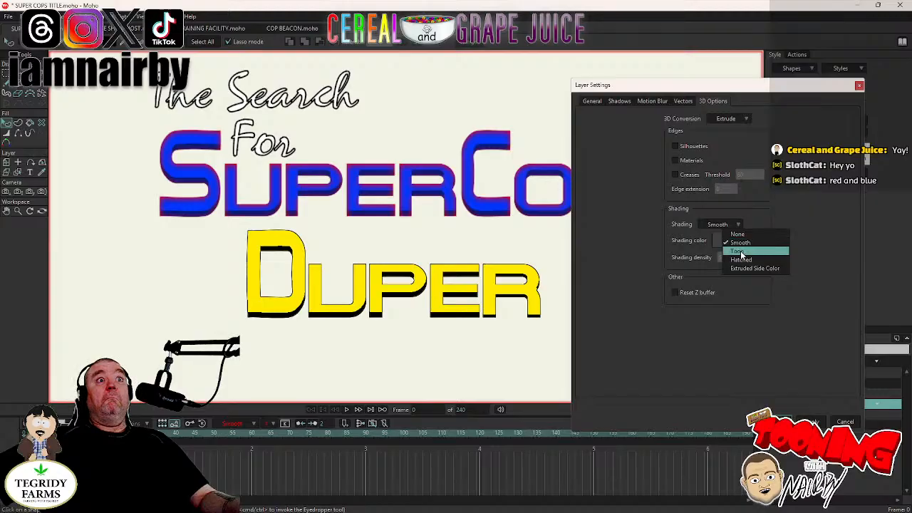
pyautogui.click(739, 250)
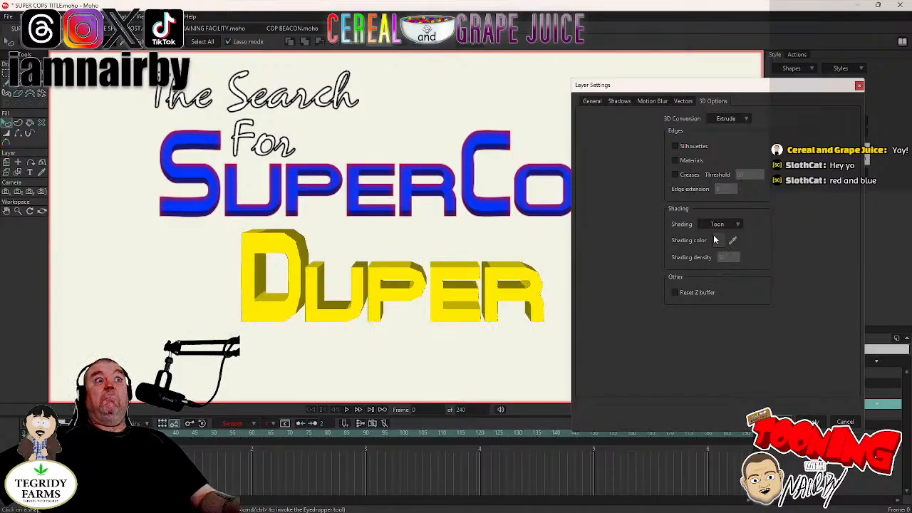
# Switch the DUPER layer's 3D shading to Hatched and set the shading color to black, 000000.
pyautogui.click(728, 227)
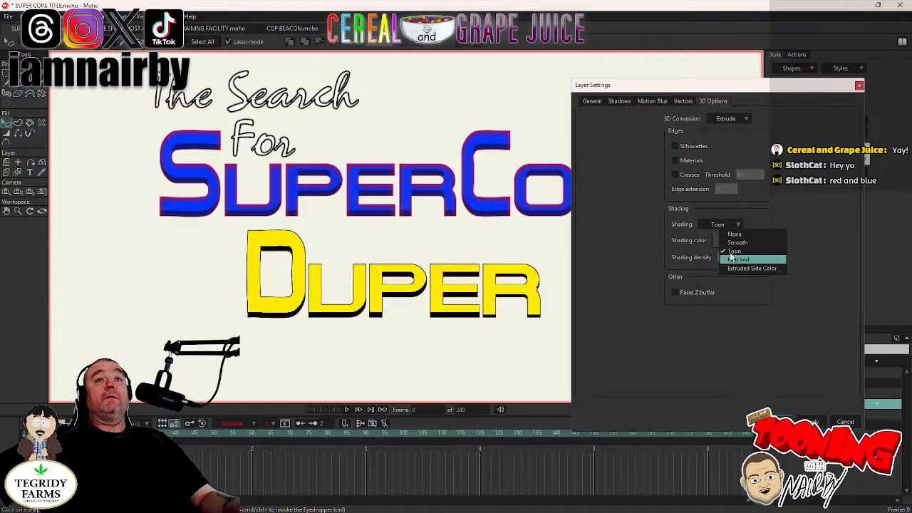
pyautogui.click(734, 268)
pyautogui.click(719, 241)
pyautogui.write('000000')
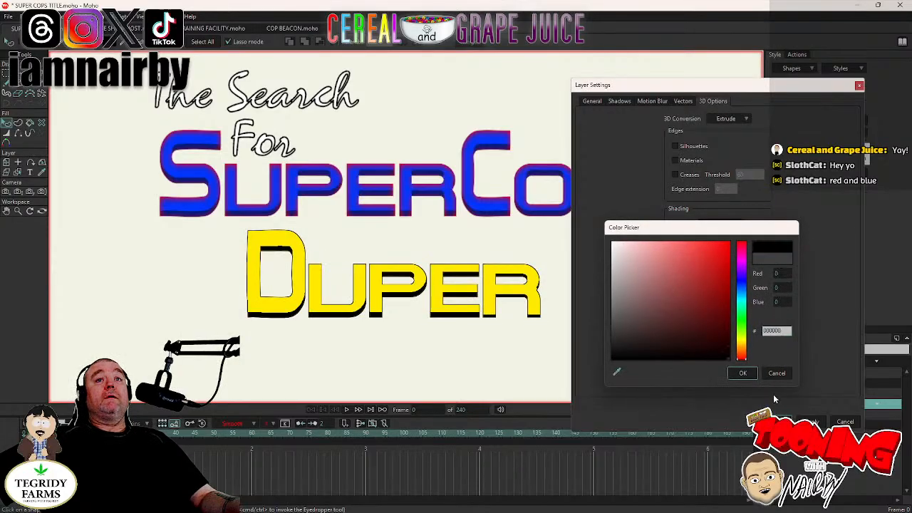
pyautogui.click(743, 373)
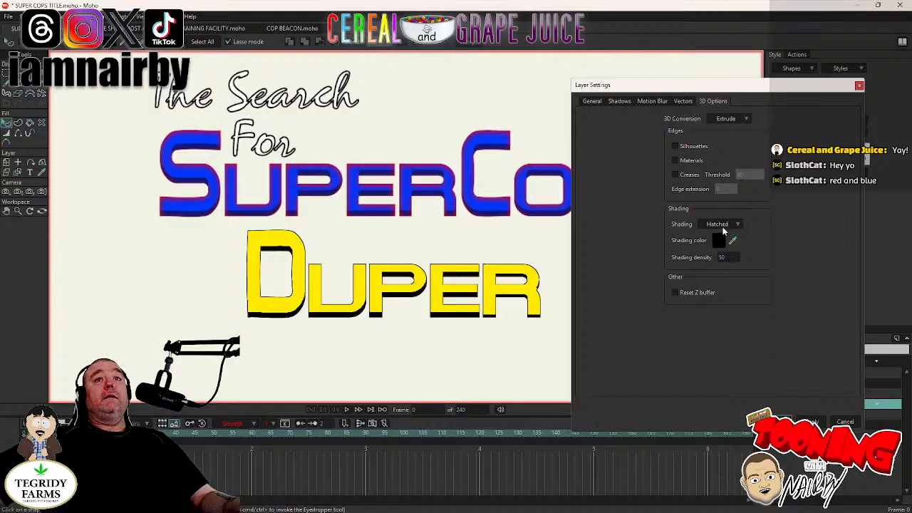
# Compare Toon and Smooth shading, apply Toon to the extruded DUPER layer, and rotate the layer in 3D to expose its sides.
pyautogui.click(723, 227)
pyautogui.click(728, 252)
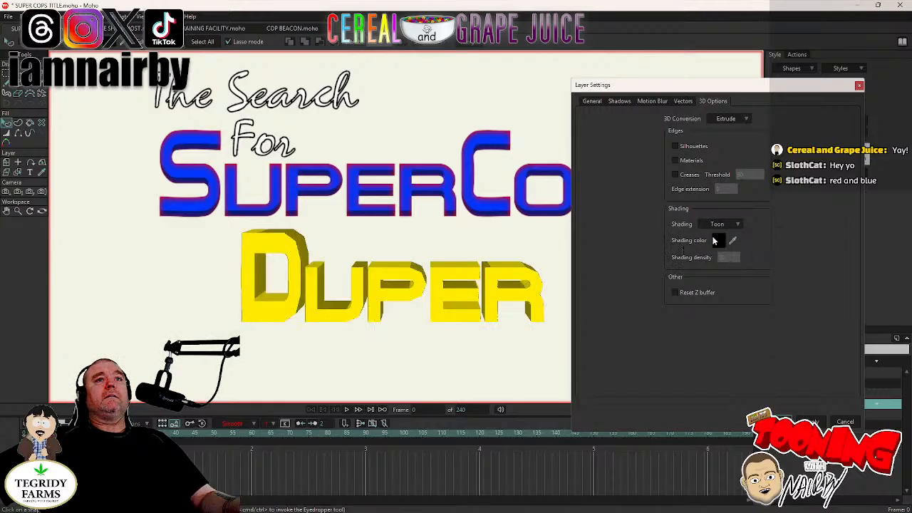
pyautogui.click(722, 225)
pyautogui.click(728, 244)
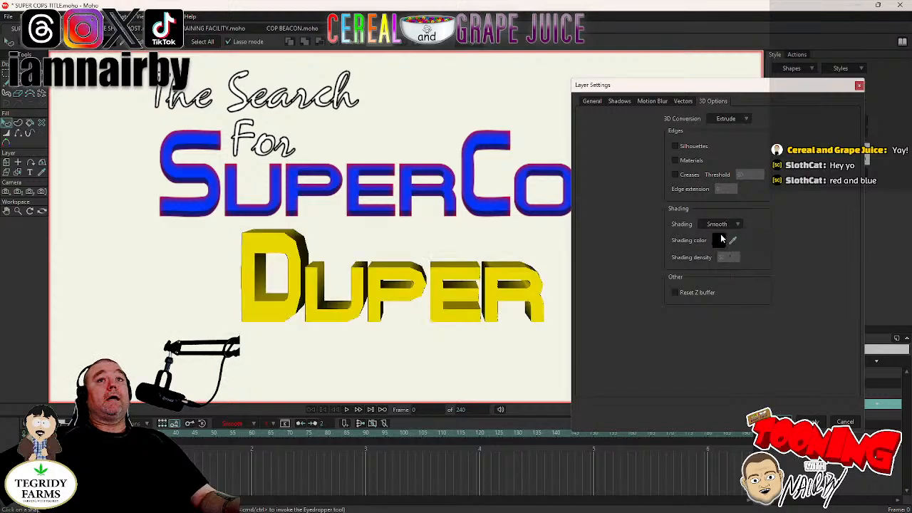
pyautogui.click(722, 225)
pyautogui.click(729, 253)
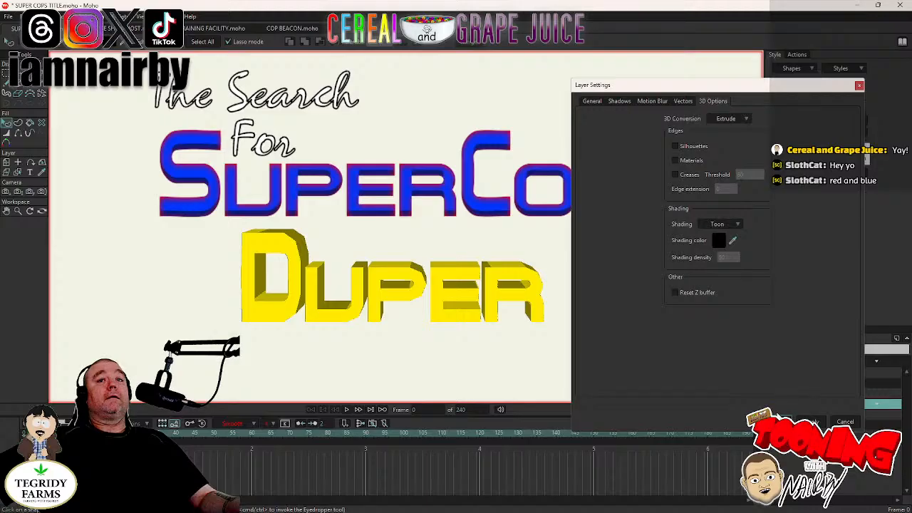
pyautogui.press('Return')
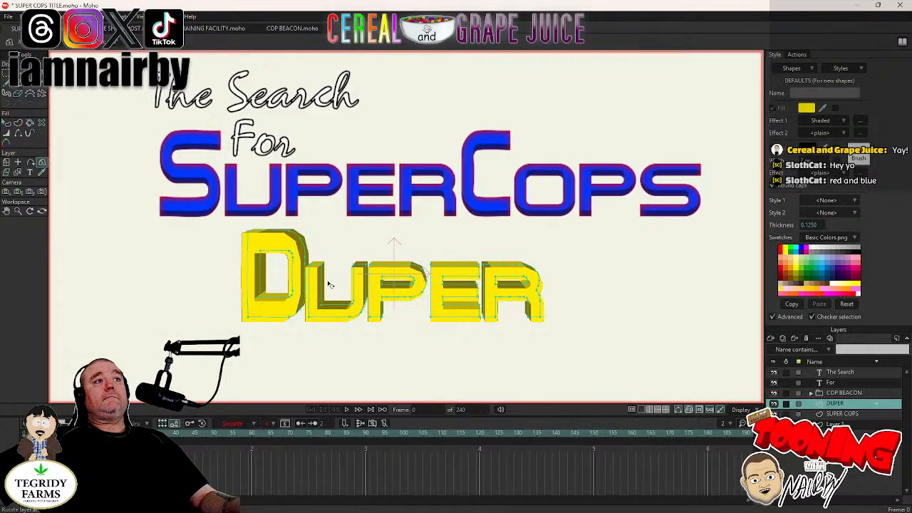
pyautogui.moveTo(330, 285); pyautogui.dragTo(224, 259)
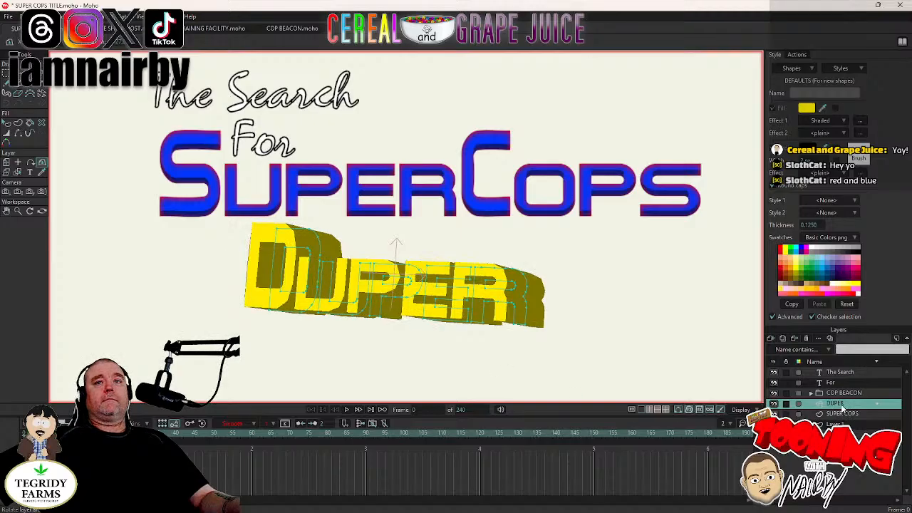
# Try the Silhouettes, Materials and Creases edge options on the extruded DUPER layer, switching each one off again.
pyautogui.doubleClick(841, 404)
pyautogui.click(714, 101)
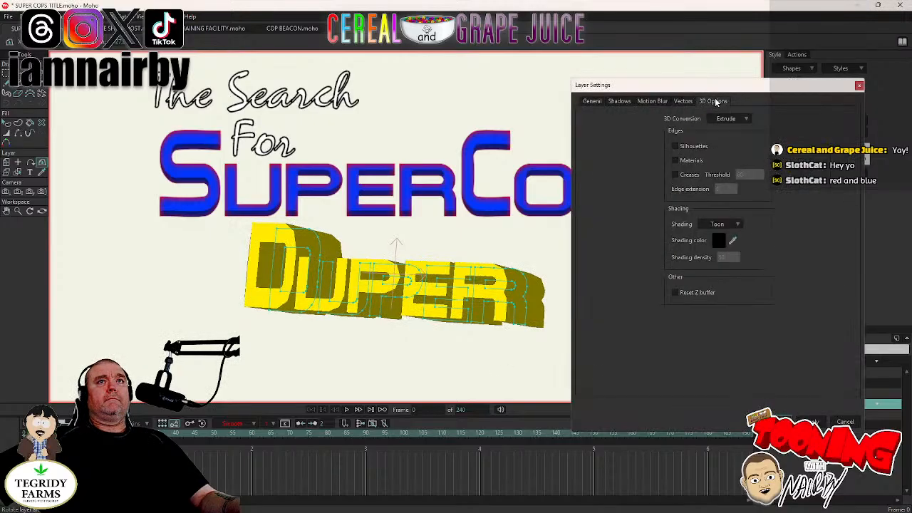
pyautogui.click(695, 148)
pyautogui.click(693, 148)
pyautogui.click(694, 160)
pyautogui.click(694, 160)
pyautogui.click(683, 176)
pyautogui.click(685, 176)
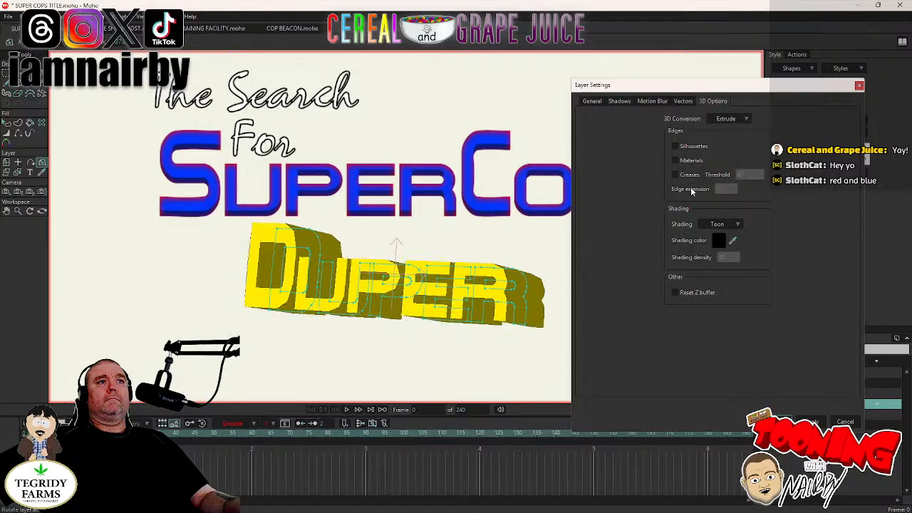
# Set the extruded DUPER layer's 3D shading to Smooth.
pyautogui.click(725, 224)
pyautogui.click(733, 244)
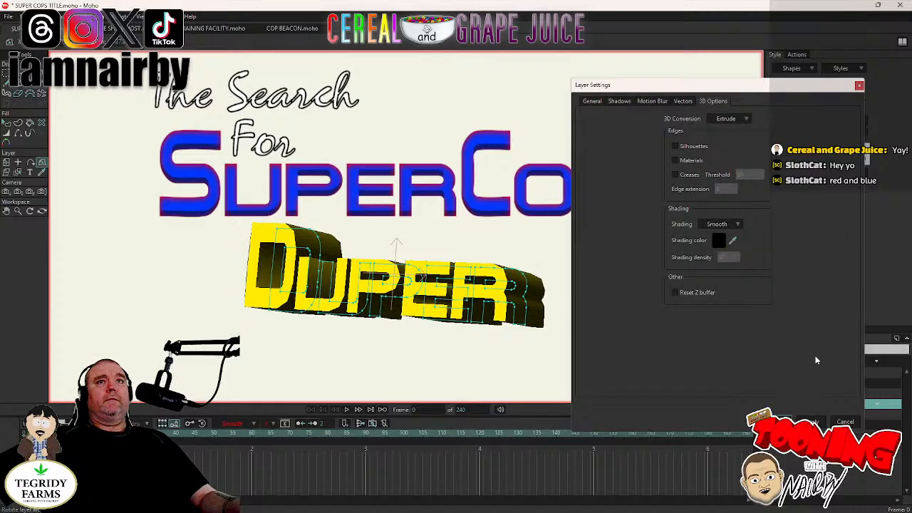
pyautogui.click(812, 421)
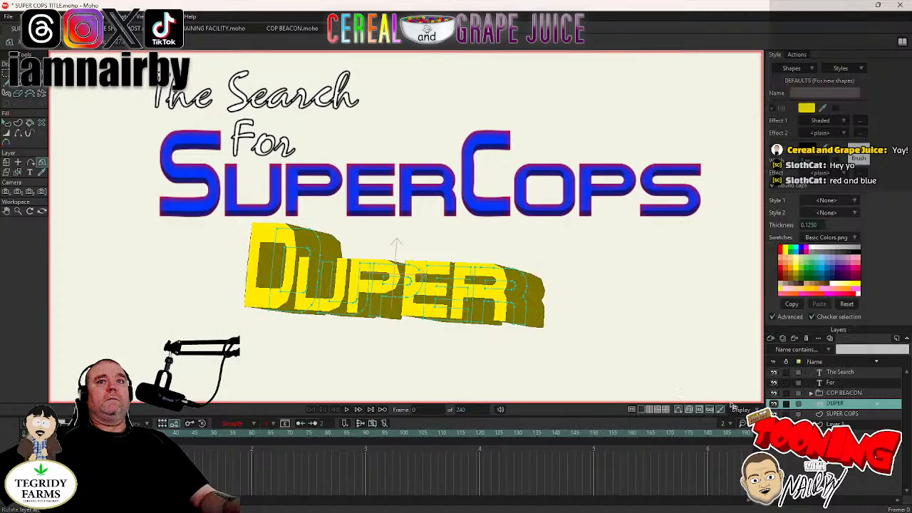
pyautogui.doubleClick(821, 404)
pyautogui.click(722, 103)
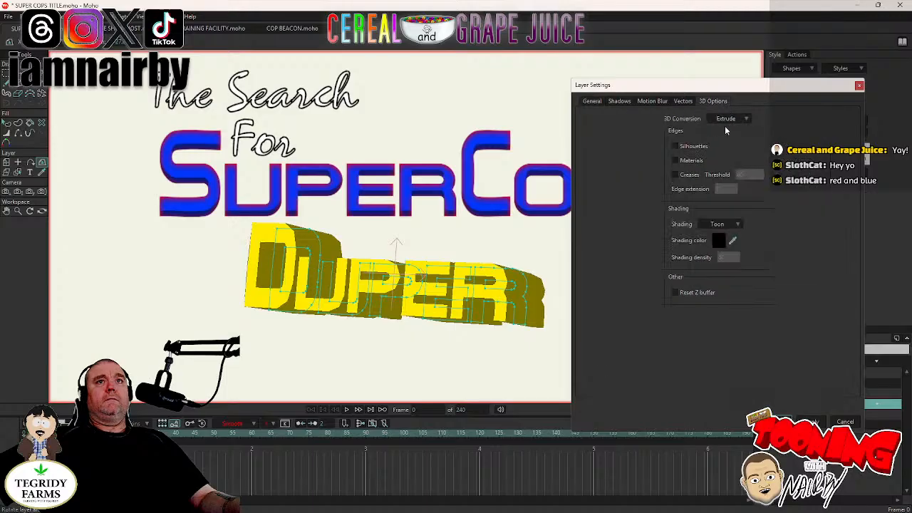
pyautogui.click(720, 223)
pyautogui.click(729, 245)
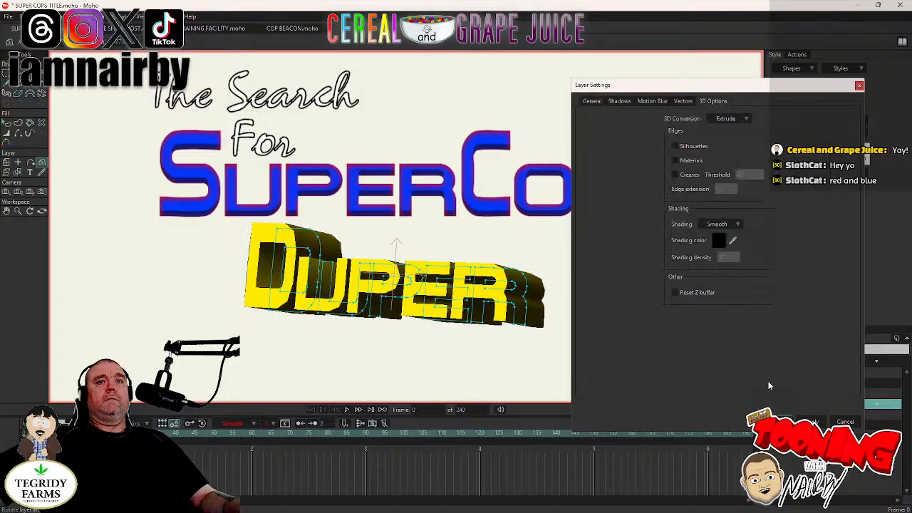
pyautogui.click(784, 418)
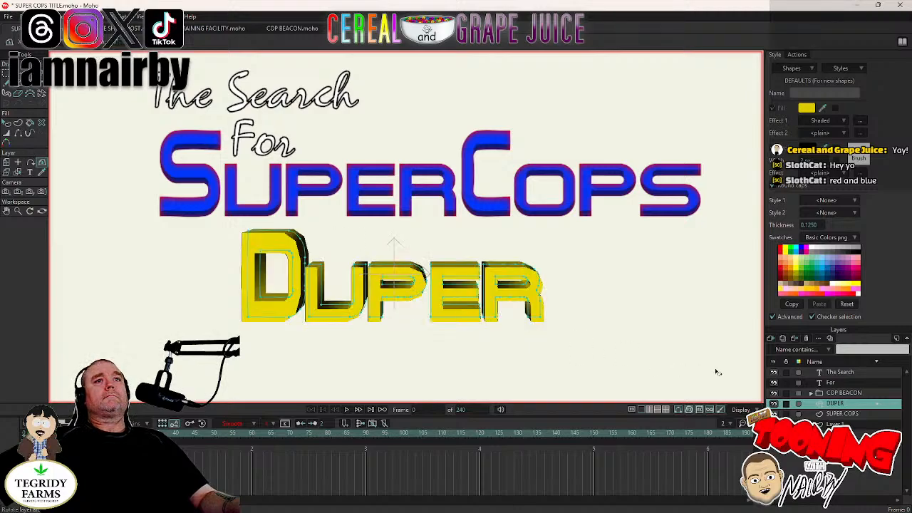
# Set the DUPER layer's 3D conversion to None.
pyautogui.doubleClick(855, 404)
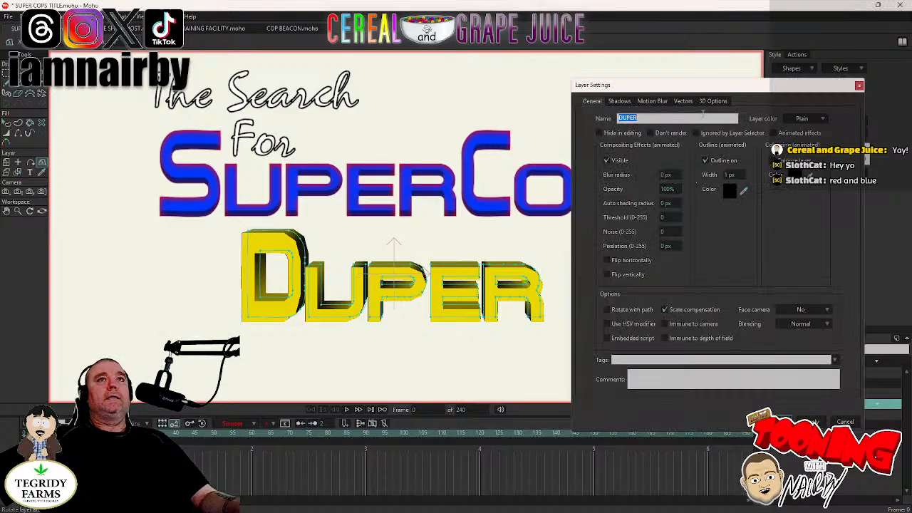
pyautogui.click(713, 101)
pyautogui.click(727, 119)
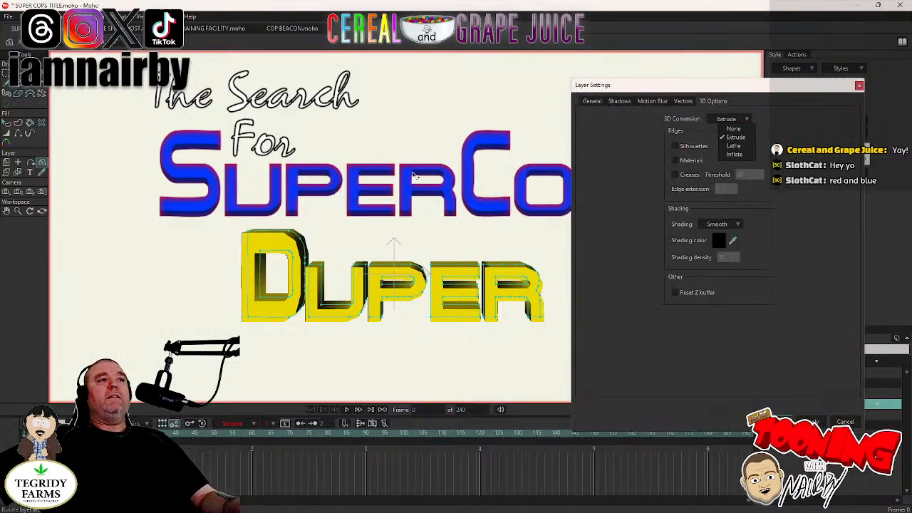
pyautogui.click(726, 118)
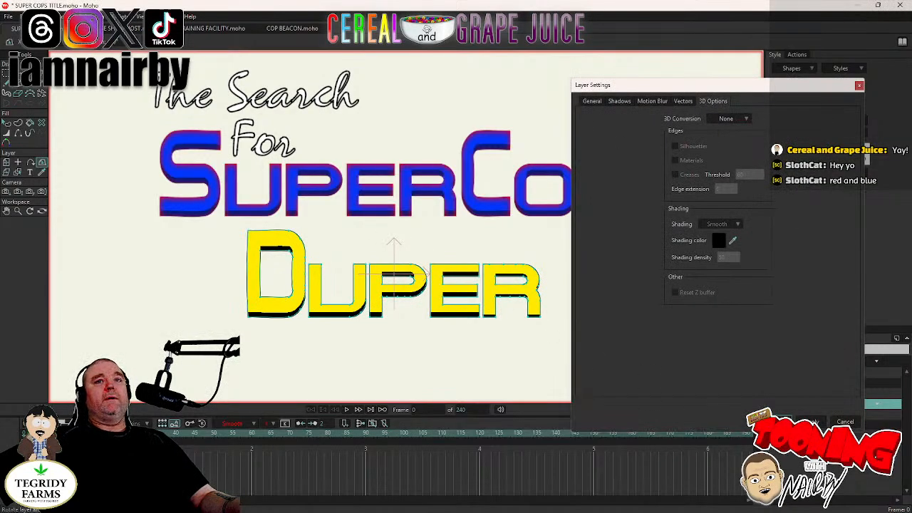
pyautogui.click(784, 422)
# Try moving the DUPER layer sideways out of the frame, and undo the move.
pyautogui.scroll(-2, 389, 185)
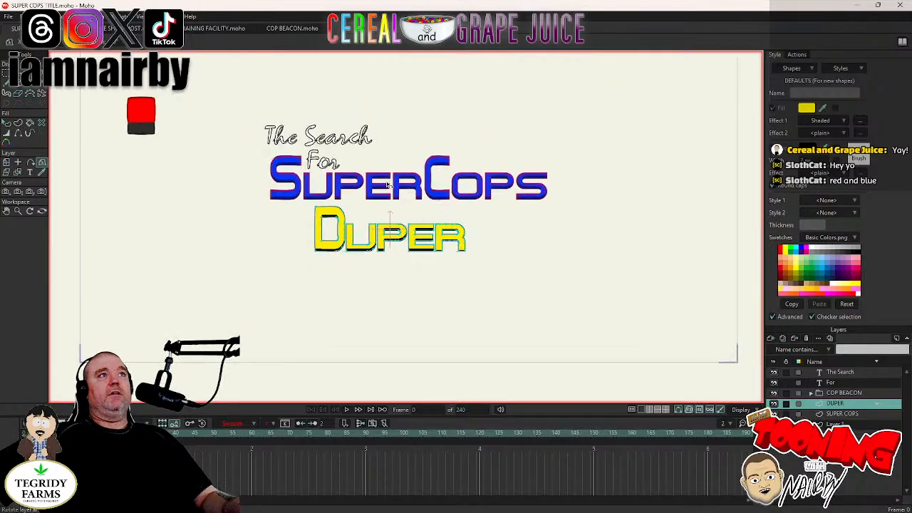
pyautogui.moveTo(420, 179); pyautogui.dragTo(392, 226)
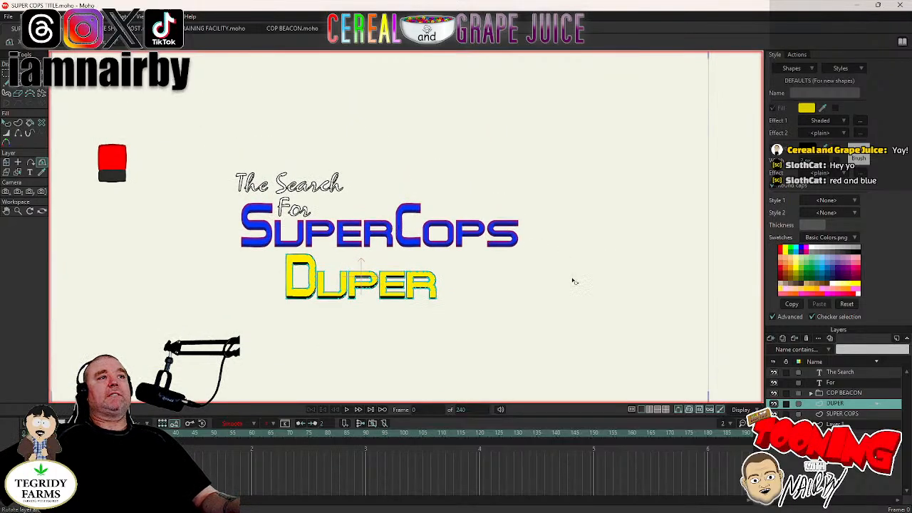
pyautogui.scroll(-2, 621, 281)
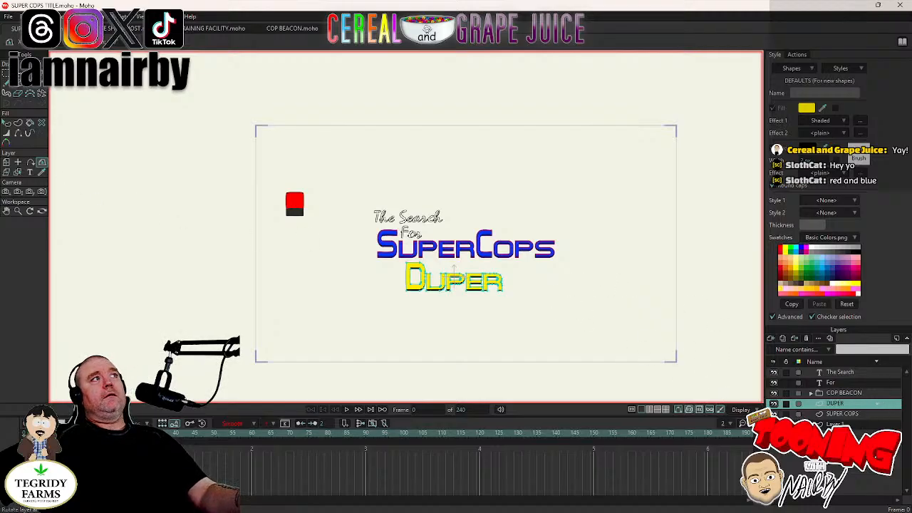
pyautogui.press('t')
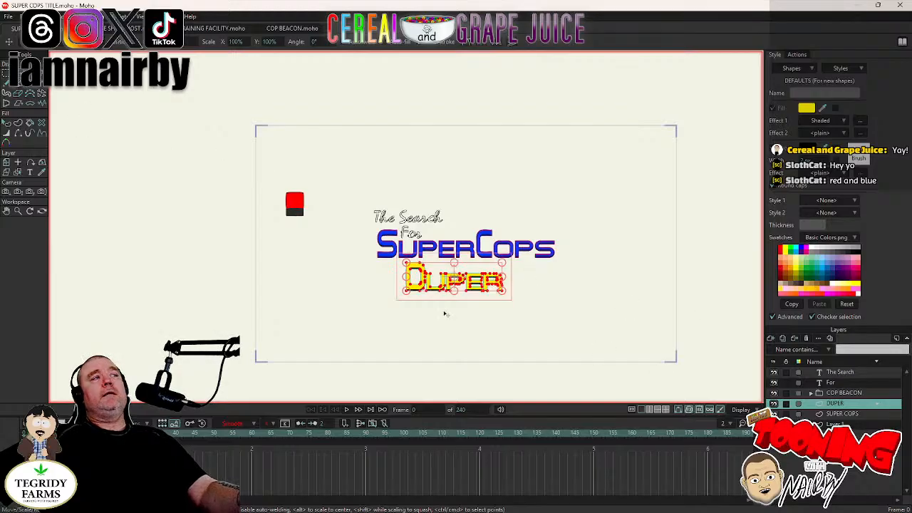
pyautogui.click(6, 163)
pyautogui.moveTo(618, 230); pyautogui.dragTo(251, 231)
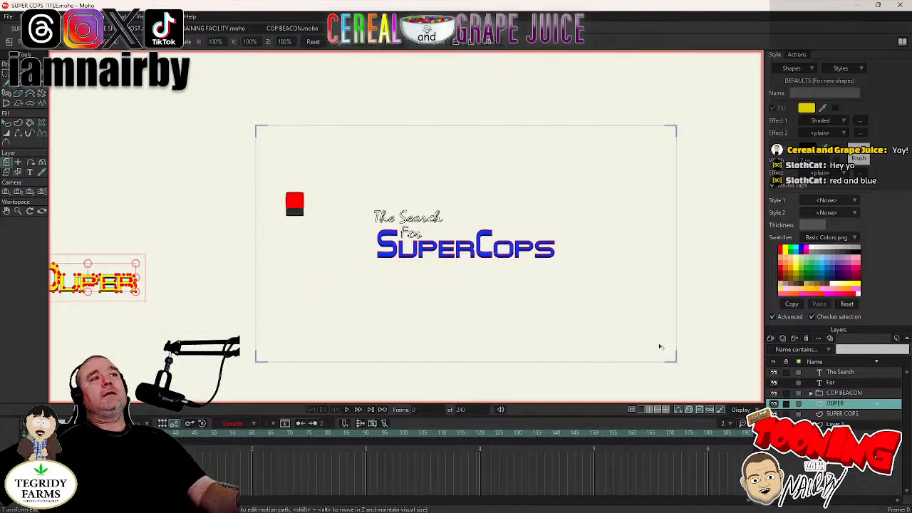
pyautogui.hotkey('ctrl', 'z')
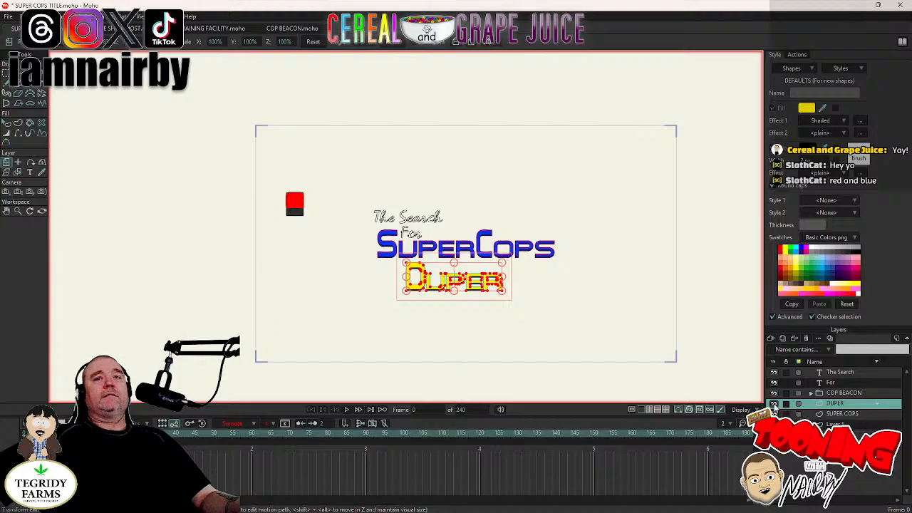
# Preview the rendered frame with the DUPER and COP BEACON layers hidden, and restore both layers' visibility.
pyautogui.click(774, 404)
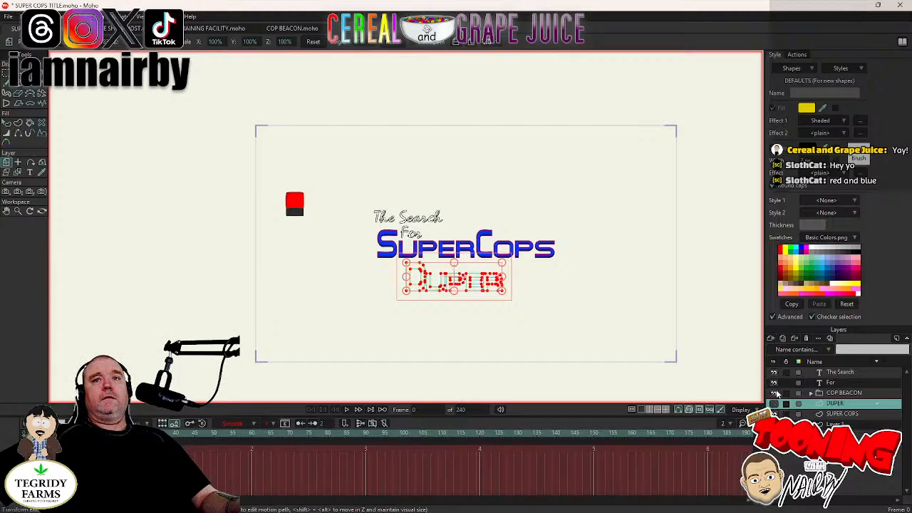
pyautogui.hotkey('ctrl', 'r')
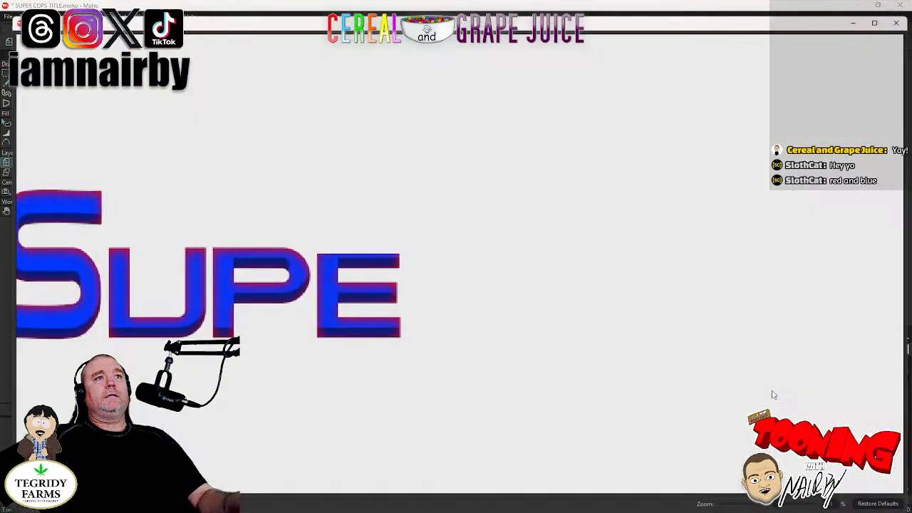
pyautogui.click(889, 504)
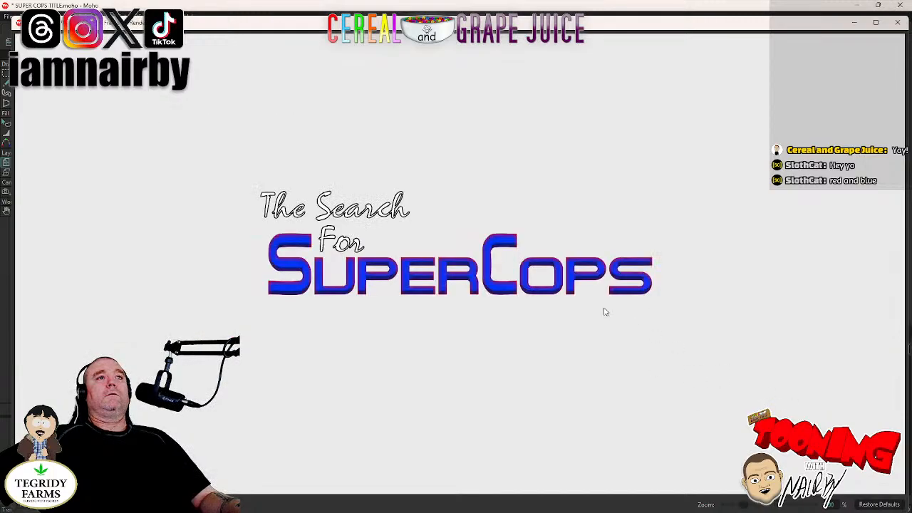
pyautogui.scroll(-2, 605, 312)
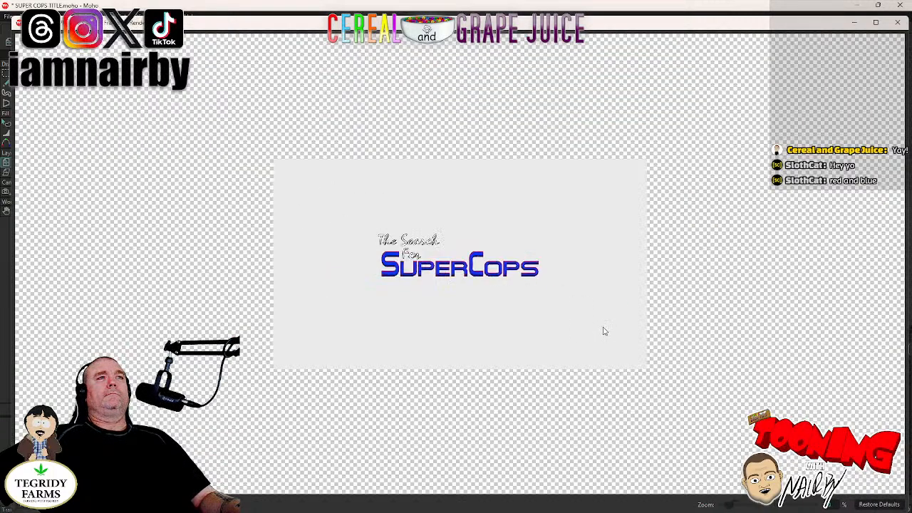
pyautogui.click(897, 22)
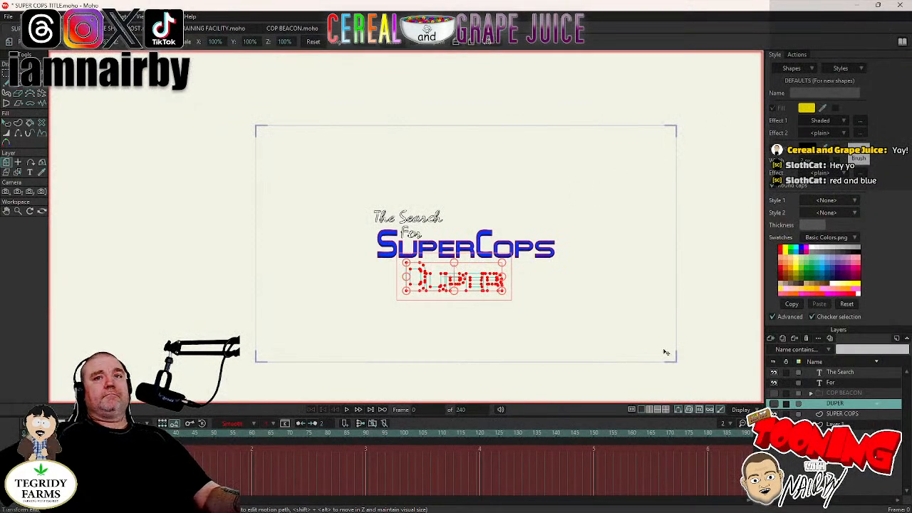
pyautogui.click(774, 393)
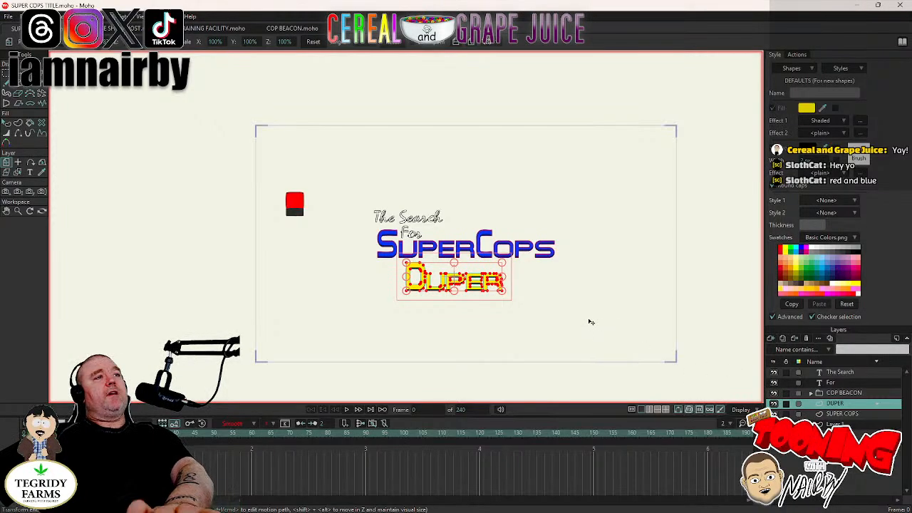
# At frame 1, select the points of the word SUPER in the SUPER COPS layer.
pyautogui.press('Right')
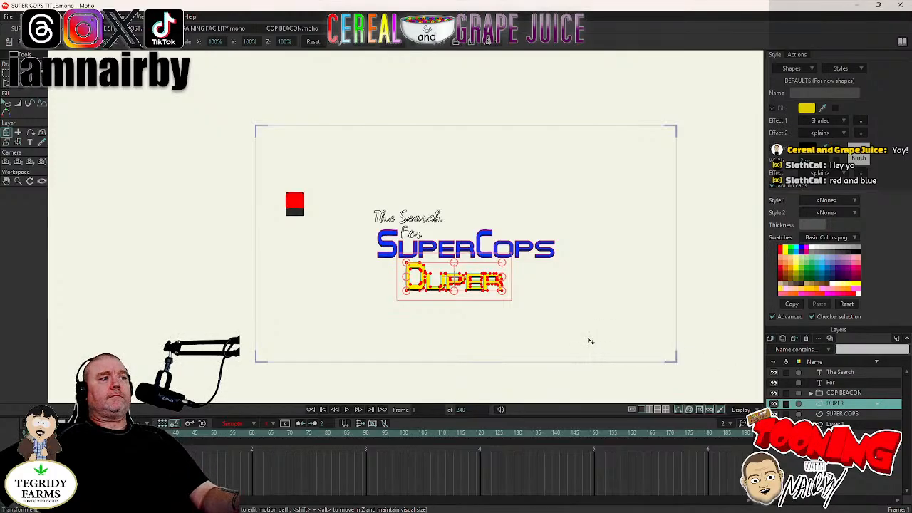
pyautogui.click(841, 415)
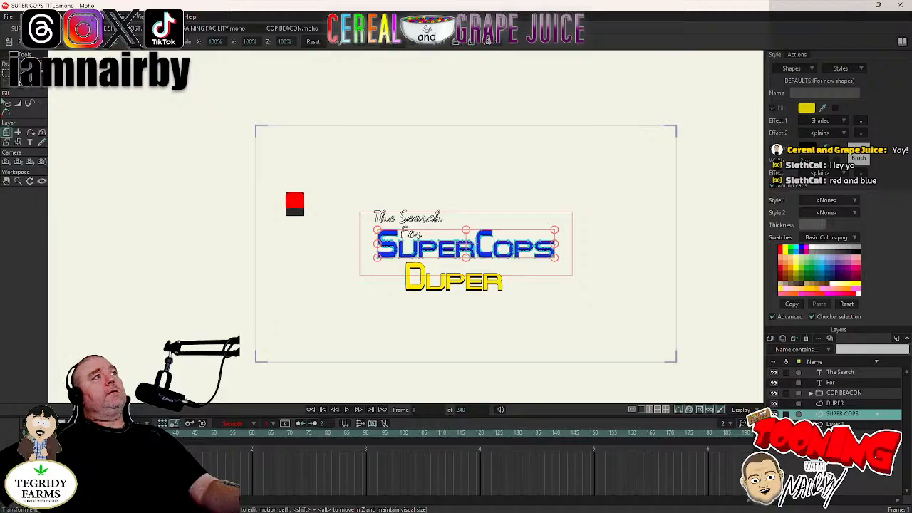
pyautogui.click(5, 72)
pyautogui.scroll(4, 549, 247)
pyautogui.scroll(-4, 550, 248)
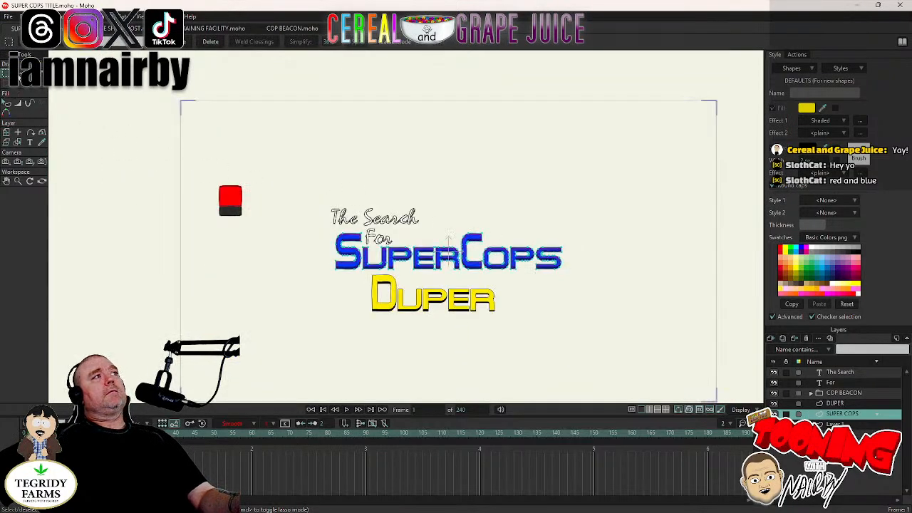
pyautogui.scroll(3, 452, 243)
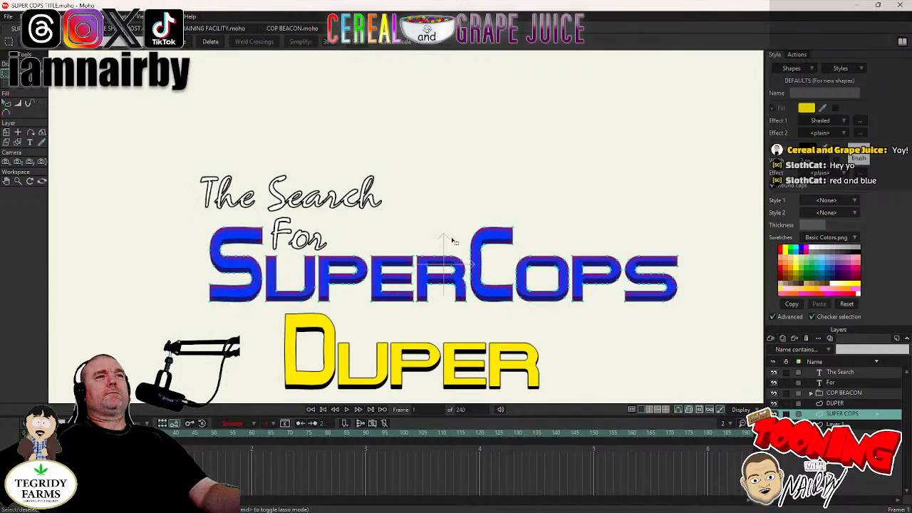
pyautogui.moveTo(178, 177); pyautogui.dragTo(489, 287)
pyautogui.scroll(-3, 214, 199)
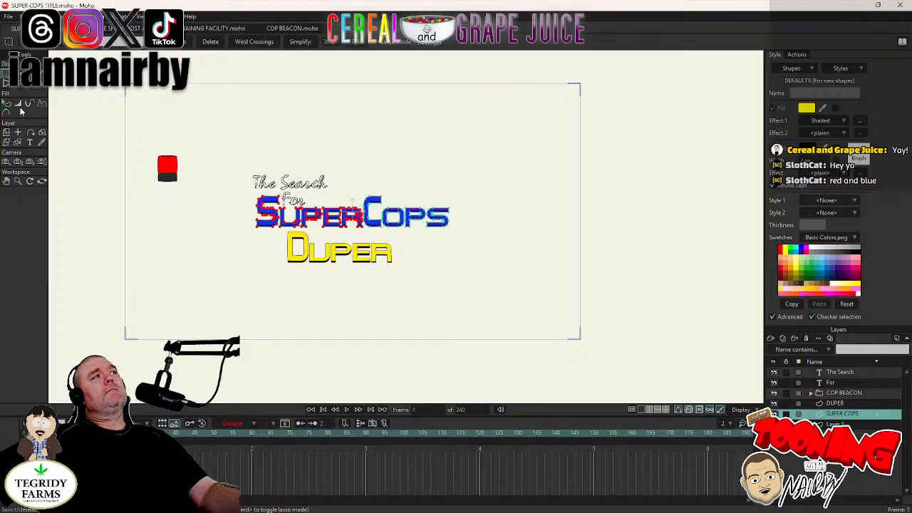
# Try shifting the selected SUPER letters away from COPS, and undo the shift.
pyautogui.press('t')
pyautogui.moveTo(556, 216); pyautogui.dragTo(482, 216)
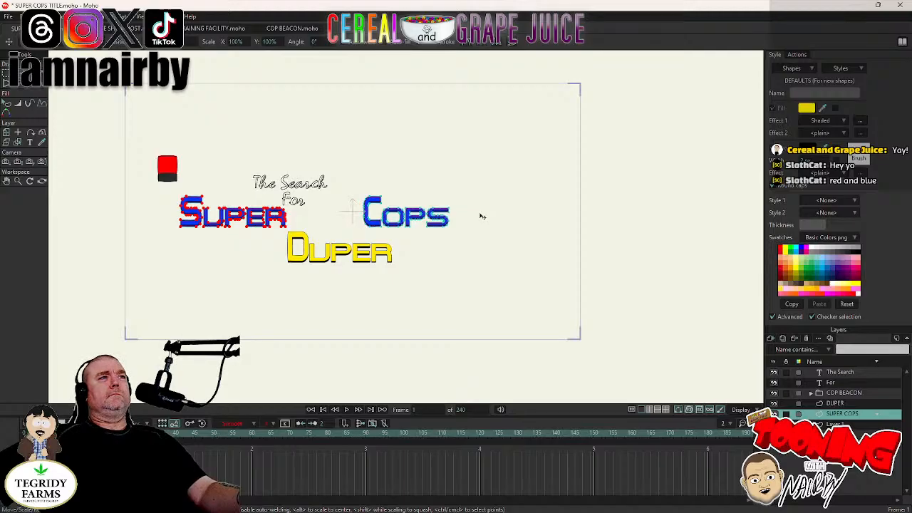
pyautogui.hotkey('ctrl', 'z')
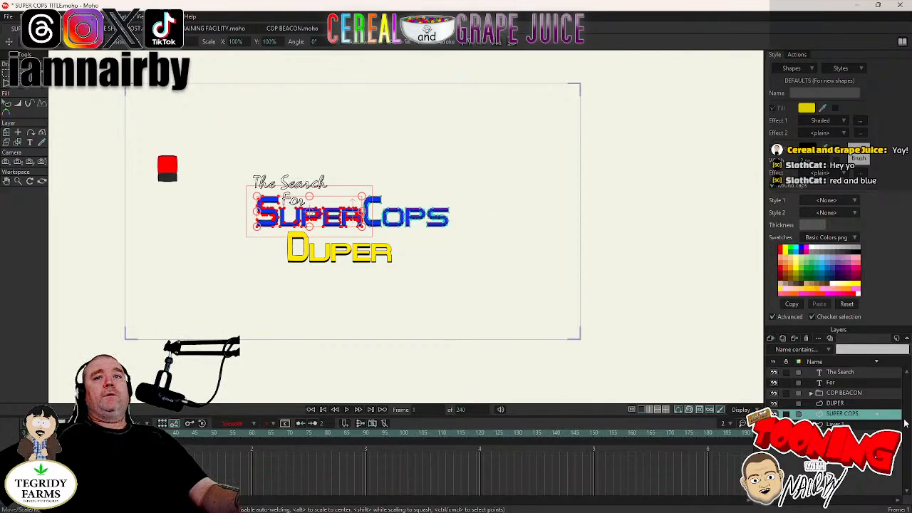
# At frame 0, reposition the DUPER layer so it sits centered directly beneath the SUPER COPS letters.
pyautogui.click(841, 404)
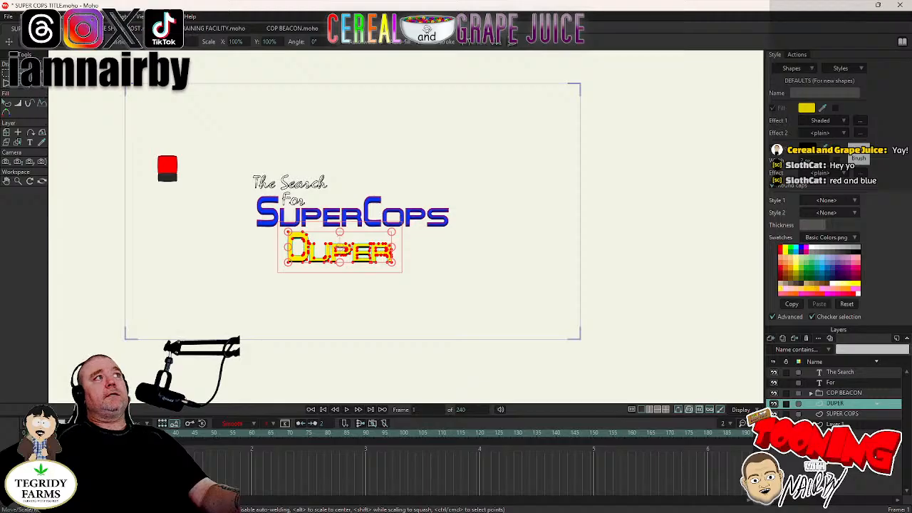
pyautogui.click(6, 132)
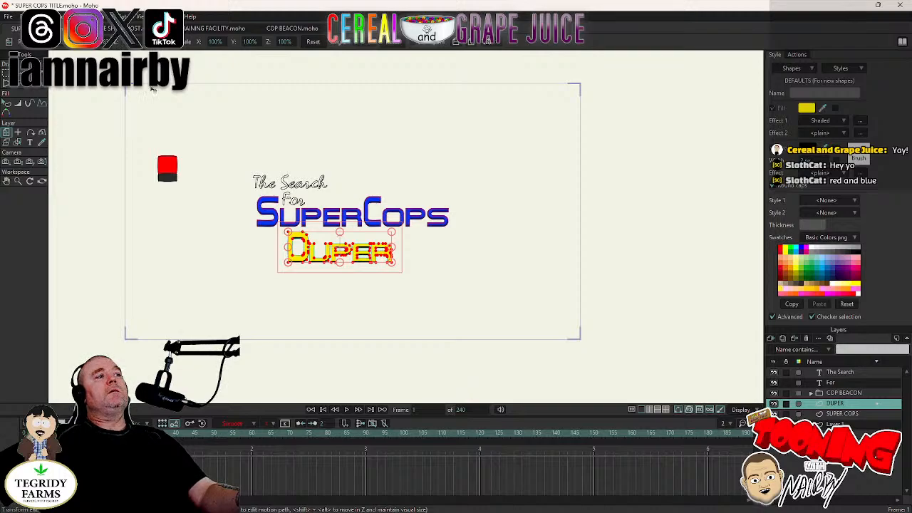
pyautogui.hotkey('ctrl', 'Left')
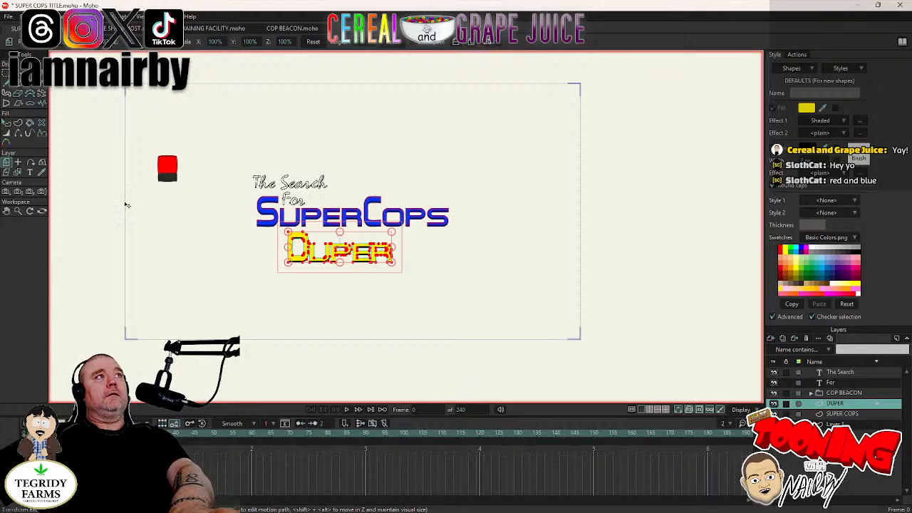
pyautogui.moveTo(340, 250); pyautogui.dragTo(353, 214)
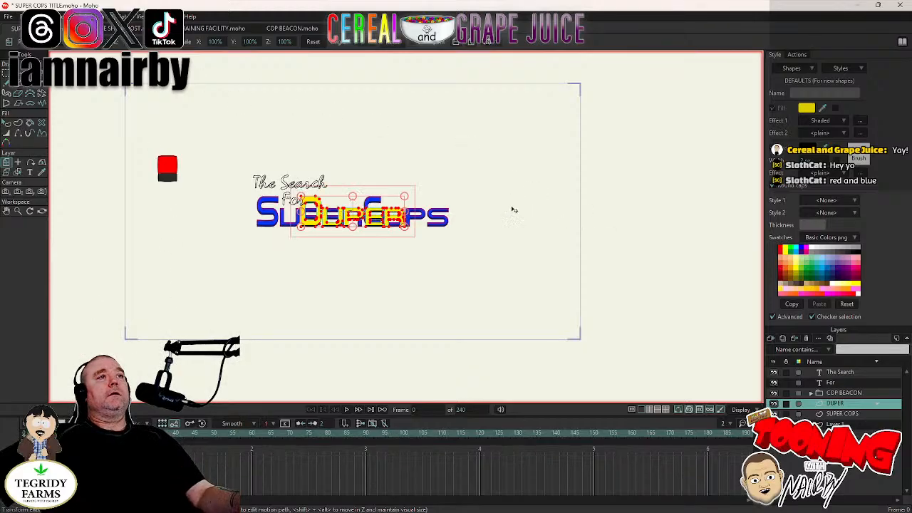
pyautogui.moveTo(484, 191); pyautogui.dragTo(485, 230)
# At frame 1, move the selected SUPER letters of the SUPER COPS layer to the left, opening a wide gap before COPS.
pyautogui.hotkey('ctrl', 'Right')
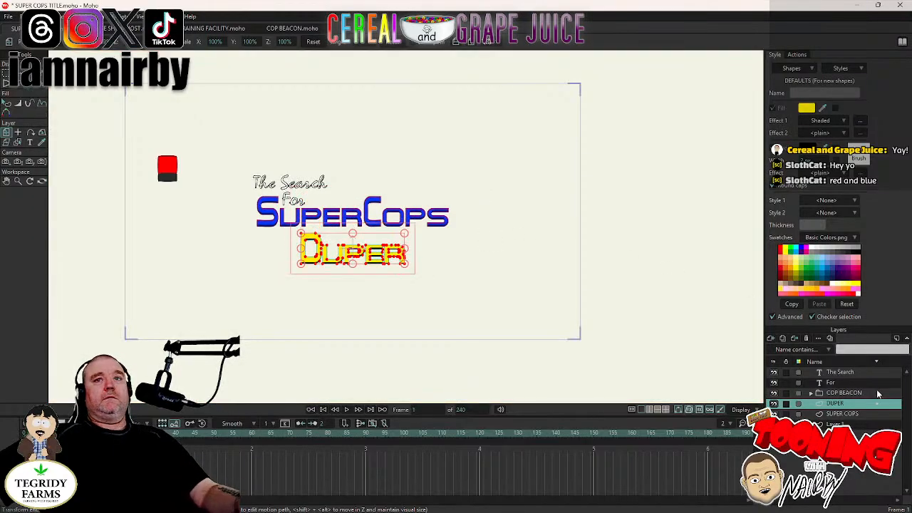
pyautogui.click(844, 415)
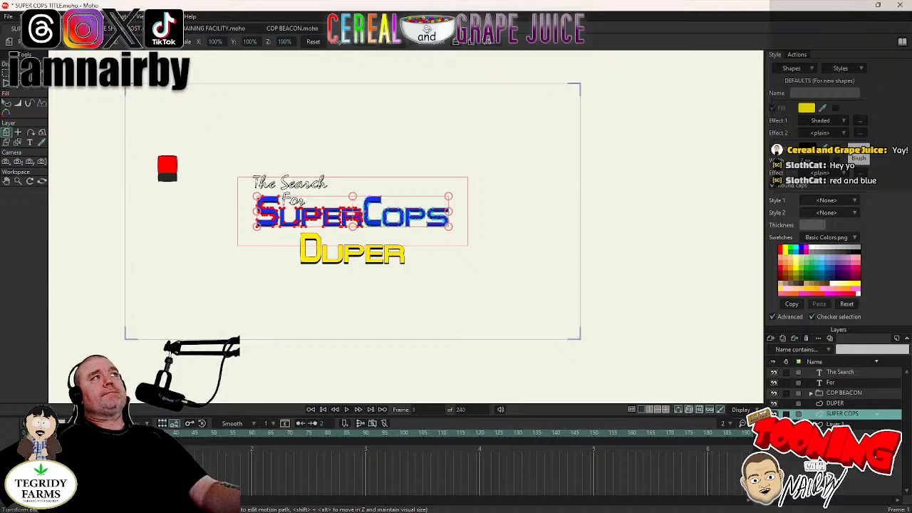
pyautogui.click(5, 74)
pyautogui.scroll(4, 316, 171)
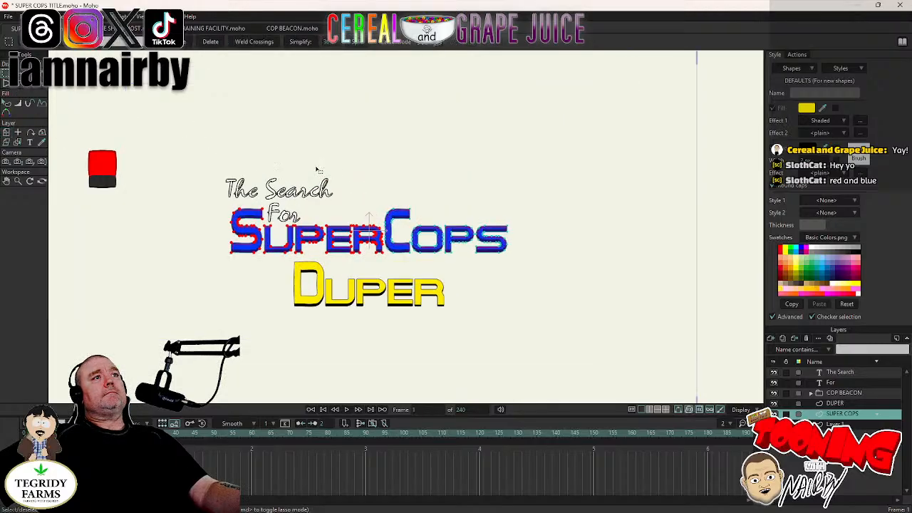
pyautogui.click(27, 87)
pyautogui.moveTo(499, 209); pyautogui.dragTo(390, 211)
pyautogui.press('g')
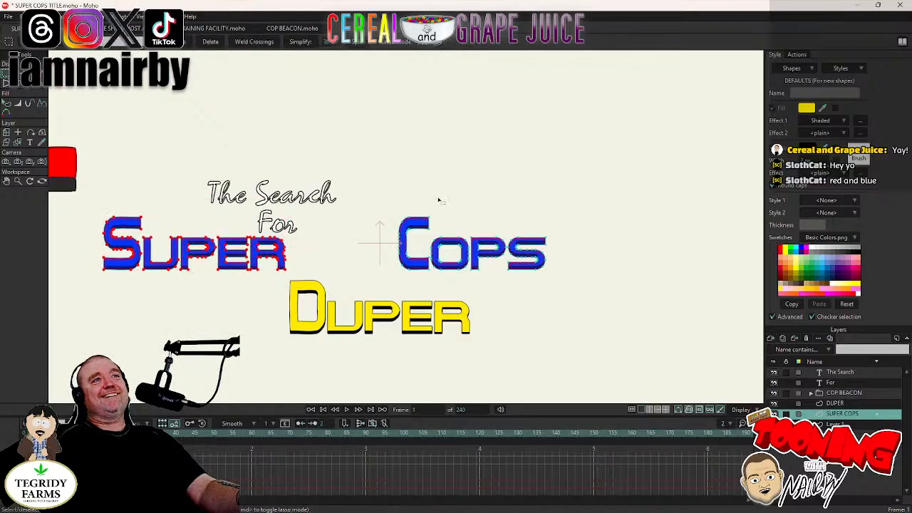
# At frame 1, select the COPS letters of the SUPER COPS layer and move them right, widening the gap after SUPER.
pyautogui.moveTo(595, 202); pyautogui.dragTo(388, 287)
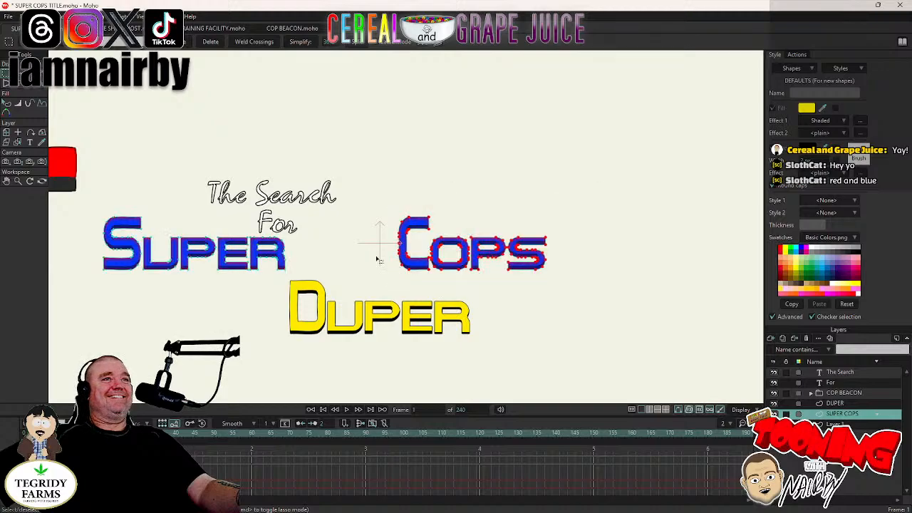
pyautogui.press('t')
pyautogui.moveTo(224, 126); pyautogui.dragTo(304, 131)
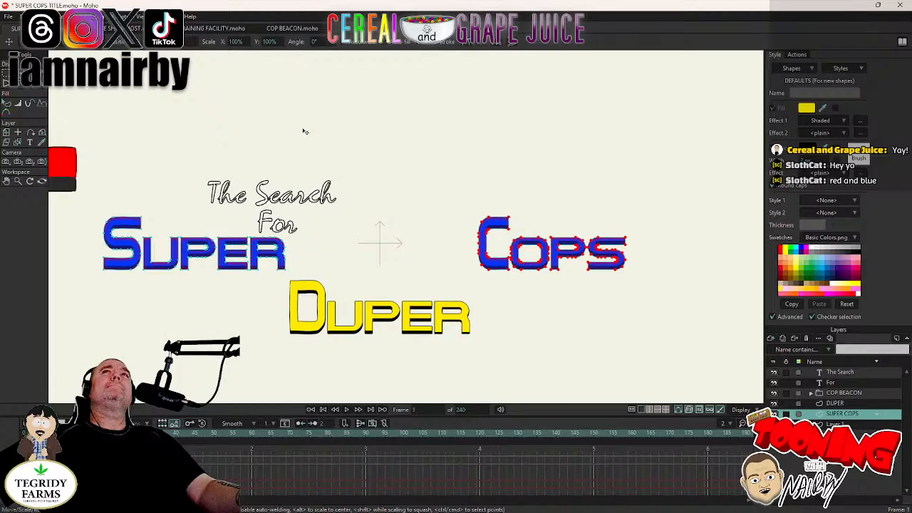
pyautogui.moveTo(305, 131); pyautogui.dragTo(305, 131)
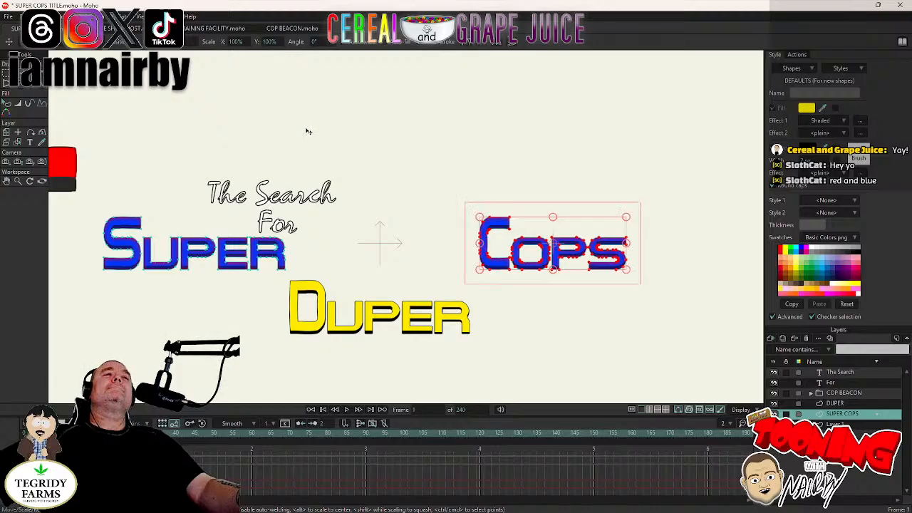
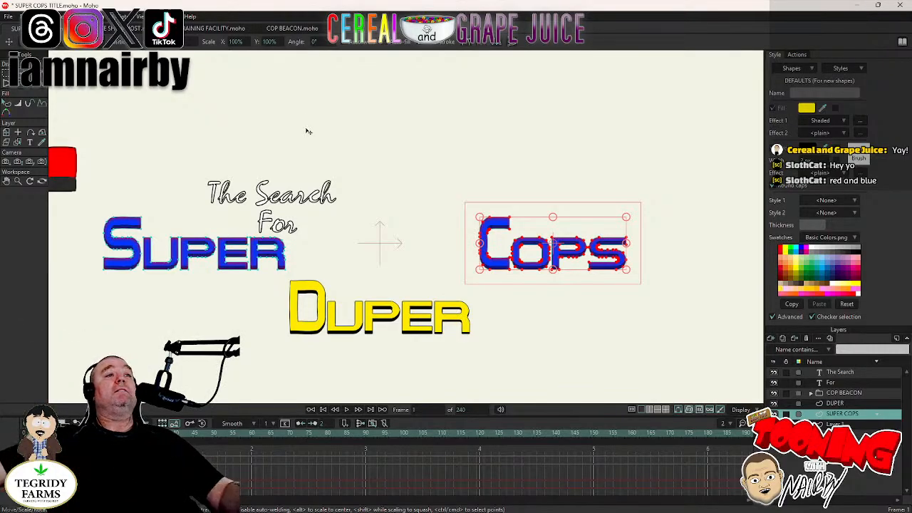
# Raise the DUPER layer at frame 1 into the gap between SUPER and COPS, level with both words.
pyautogui.click(432, 340)
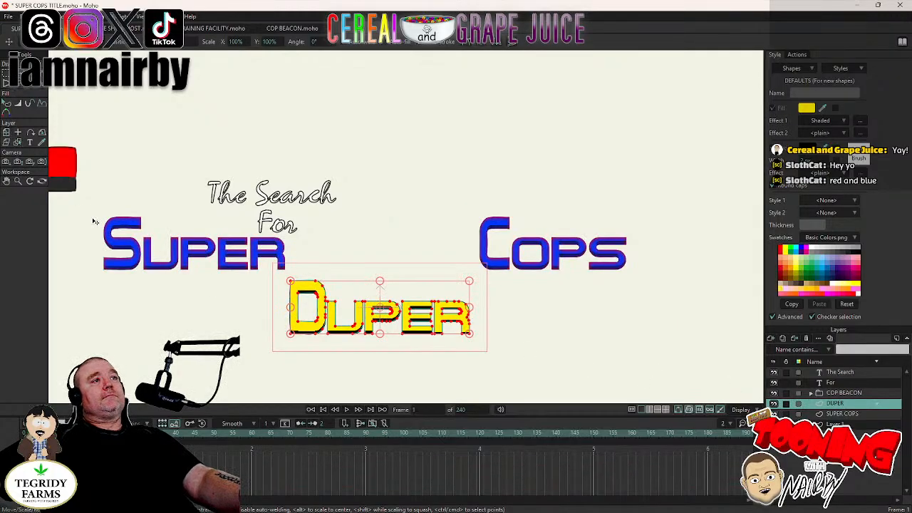
pyautogui.click(7, 132)
pyautogui.moveTo(113, 257); pyautogui.dragTo(116, 192)
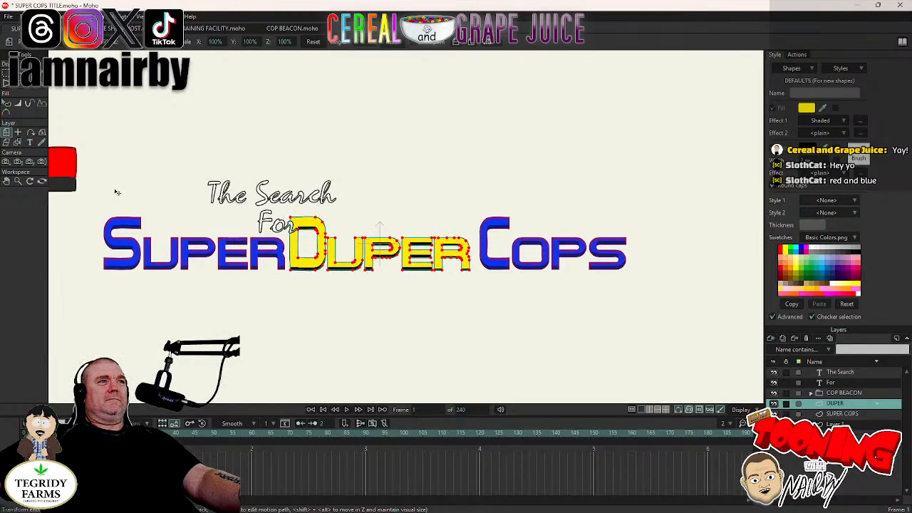
pyautogui.moveTo(117, 192); pyautogui.dragTo(117, 191)
# Nudge the selected COPS letters of the SUPER COPS layer left so they sit close beside DUPER.
pyautogui.click(863, 414)
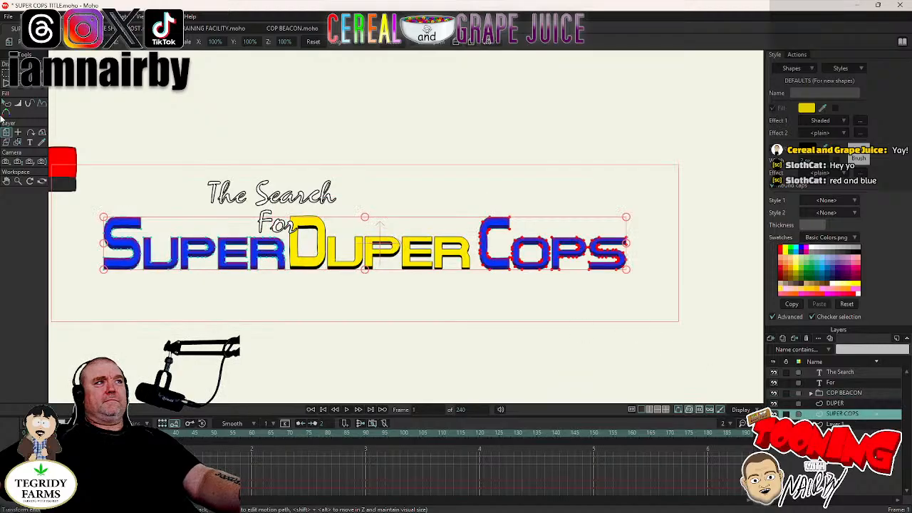
pyautogui.click(17, 81)
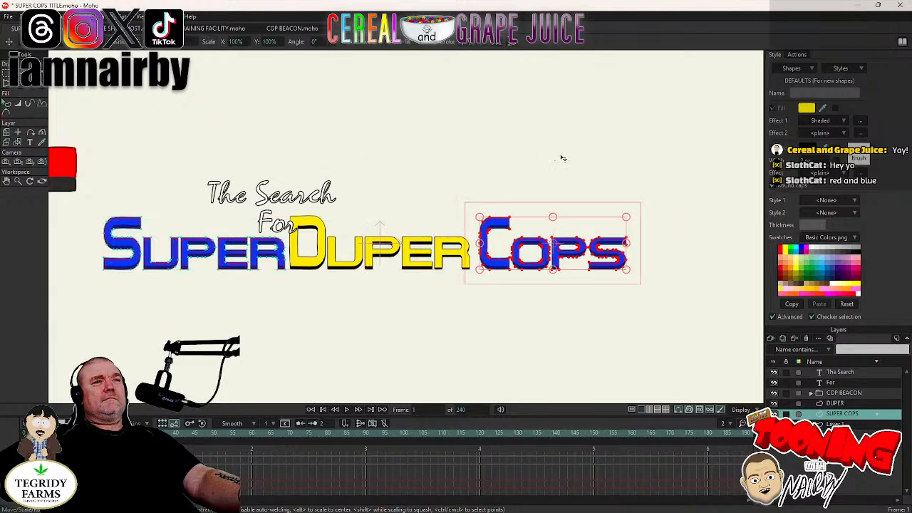
pyautogui.press('Left')
pyautogui.press('Left')
pyautogui.press('Left')
pyautogui.press('Left')
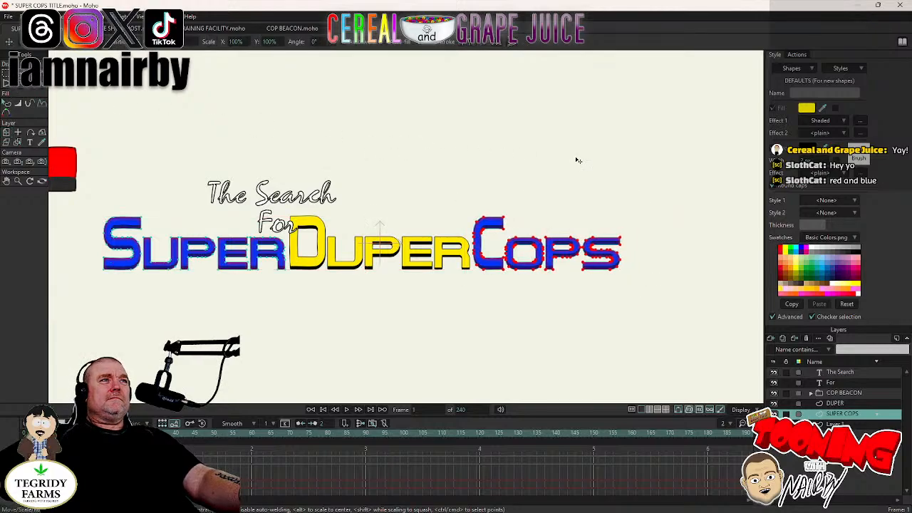
pyautogui.press('Left')
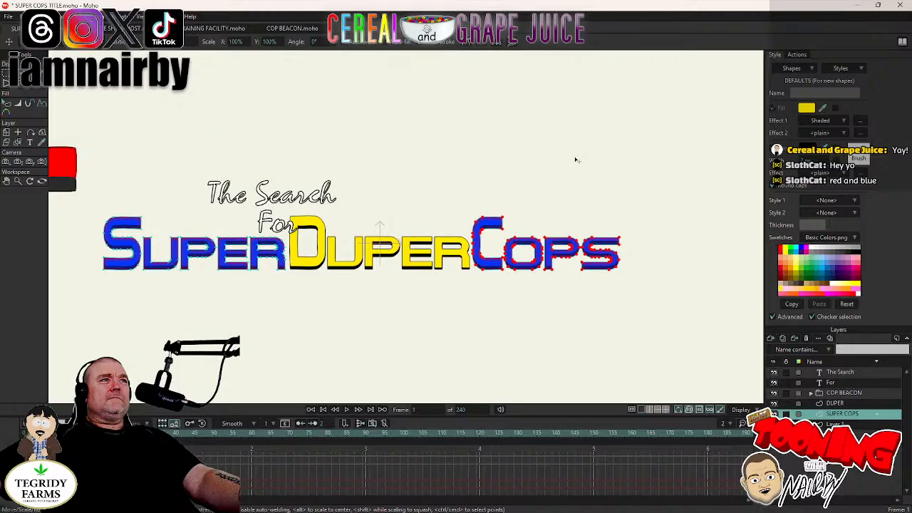
pyautogui.press('Right')
pyautogui.press('Right')
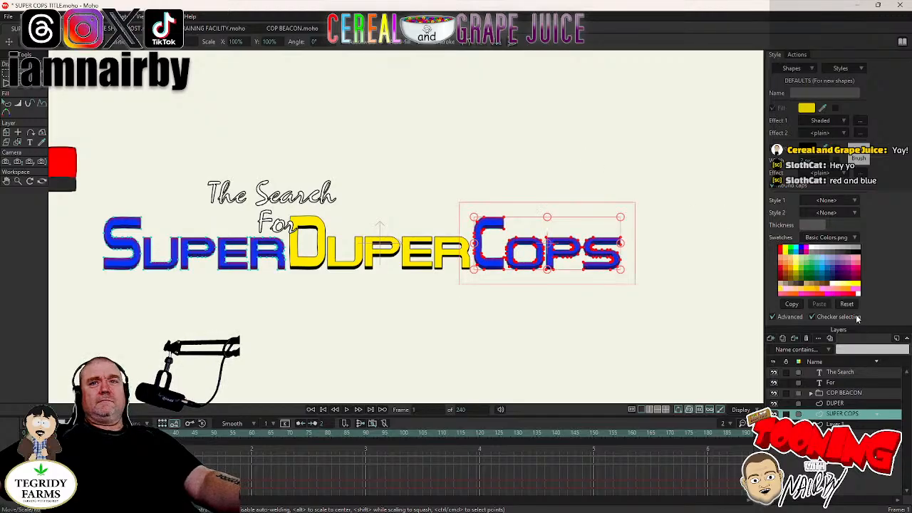
# At frame 1, shift the The Search and For text layers left so they sit above the word SUPER.
pyautogui.click(855, 374)
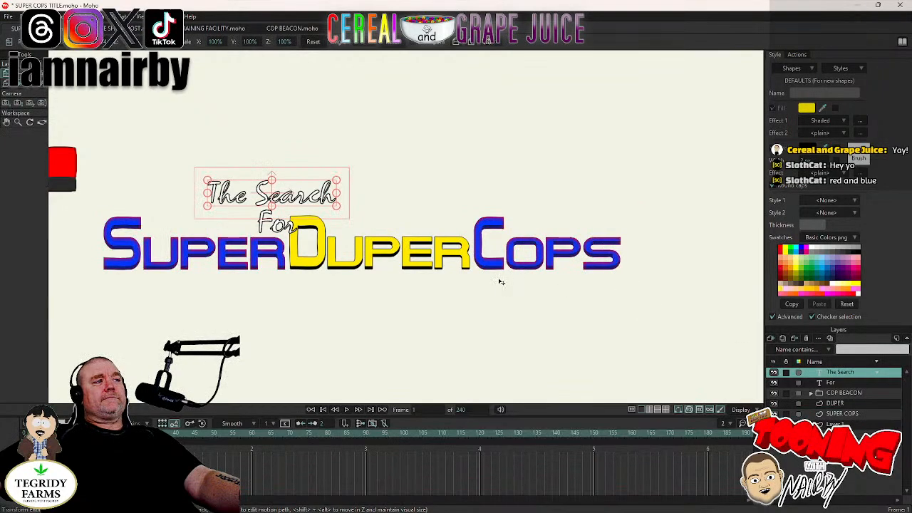
pyautogui.moveTo(501, 282); pyautogui.dragTo(397, 287)
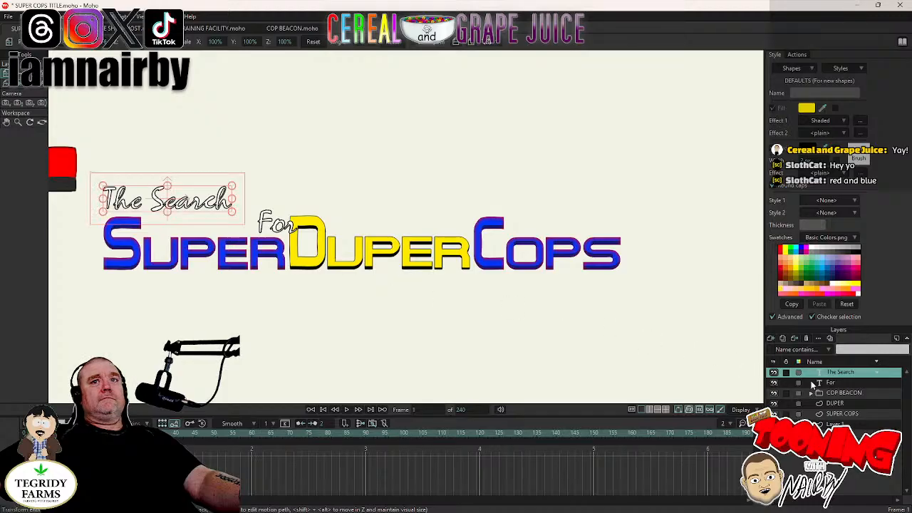
pyautogui.click(831, 384)
pyautogui.moveTo(505, 310); pyautogui.dragTo(392, 309)
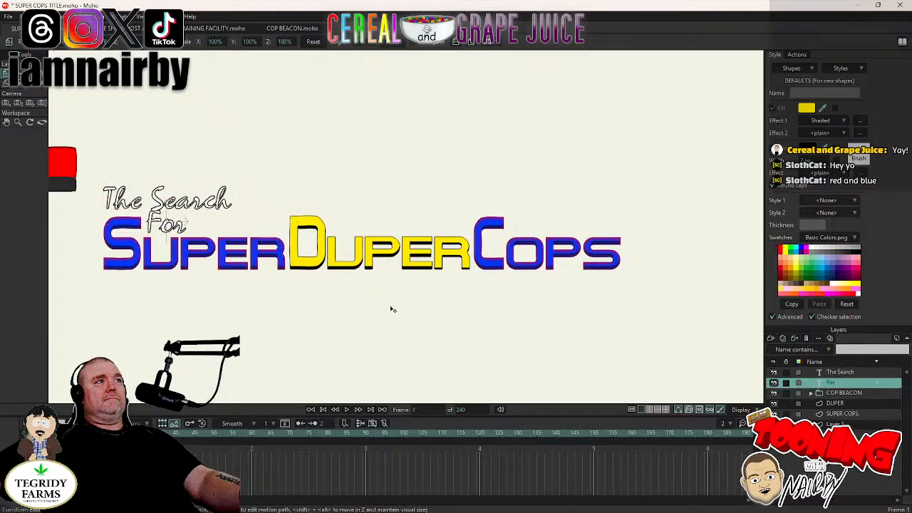
pyautogui.click(848, 373)
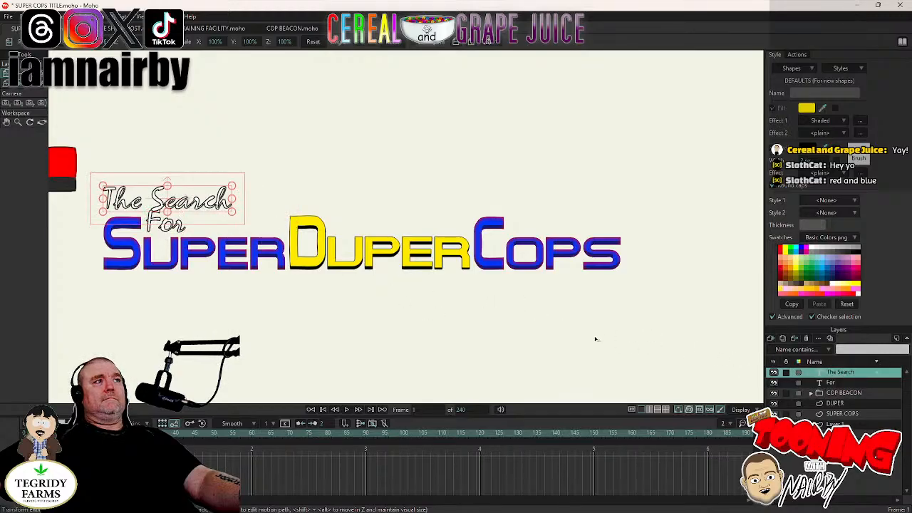
pyautogui.moveTo(527, 347); pyautogui.dragTo(525, 338)
# At frame 1, move the COP BEACON layer out of the canvas frame, beyond its left edge.
pyautogui.scroll(-3, 546, 290)
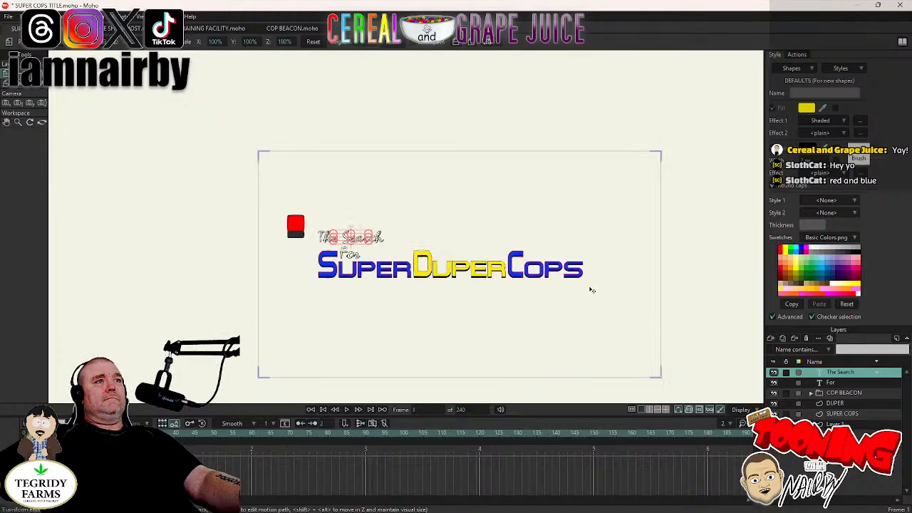
pyautogui.click(848, 393)
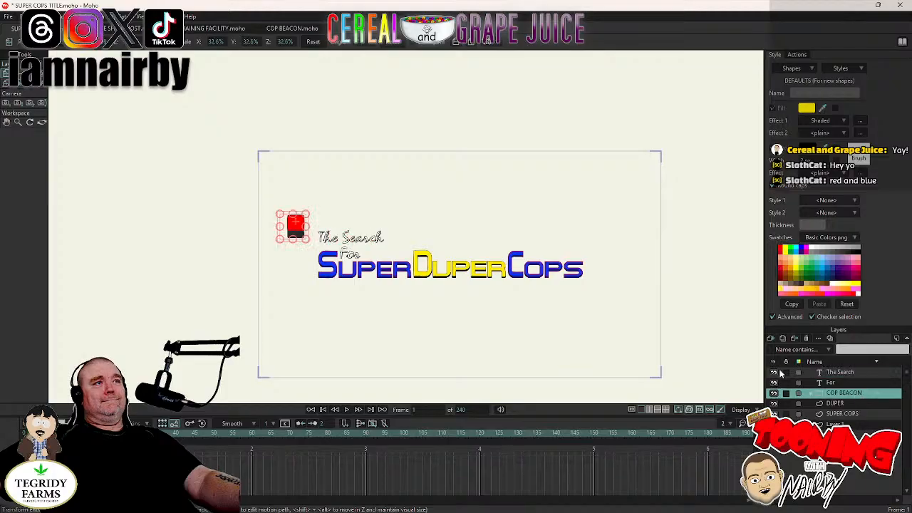
pyautogui.moveTo(550, 294); pyautogui.dragTo(420, 318)
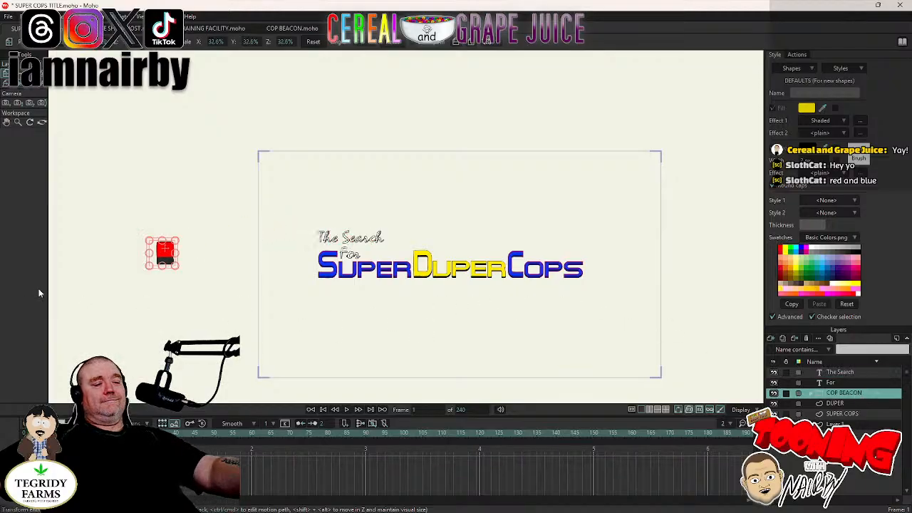
# Render a preview of frame 1, restore its default zoom to examine the SUPER DUPER COPS title, and close it.
pyautogui.hotkey('ctrl', 'r')
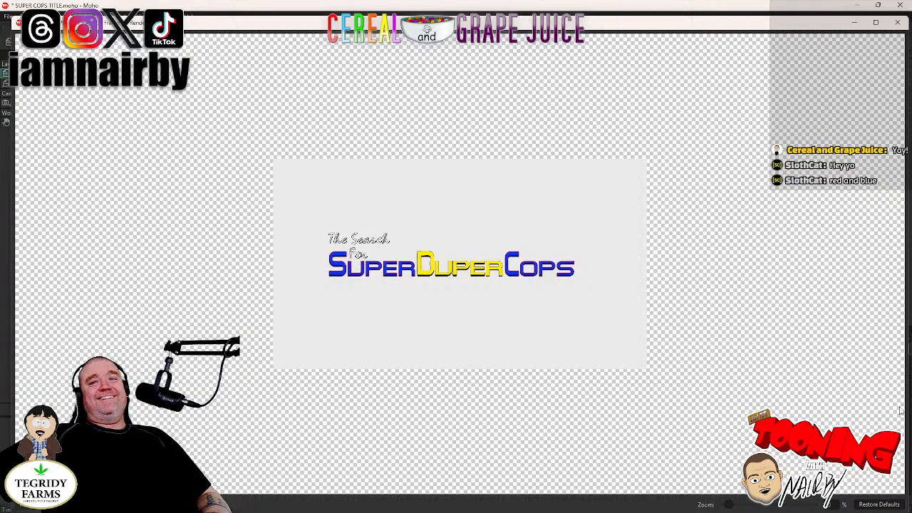
pyautogui.moveTo(889, 504)
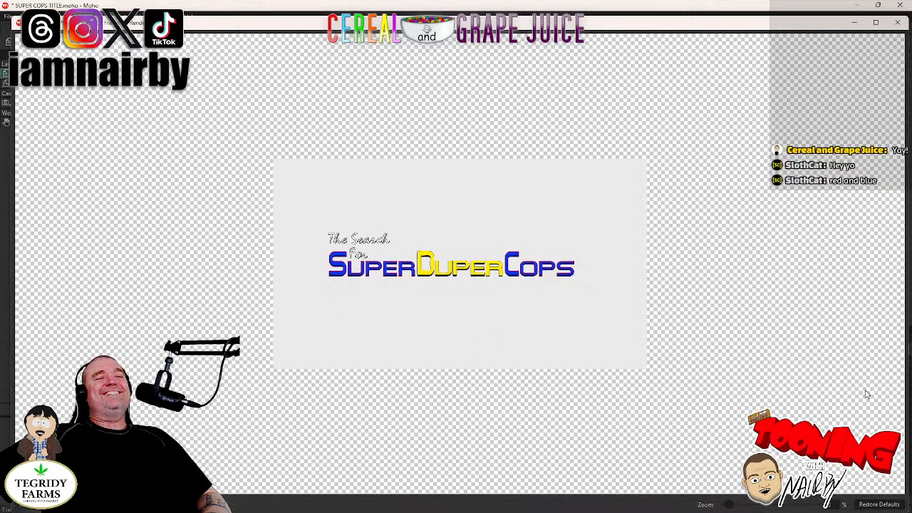
pyautogui.click(880, 504)
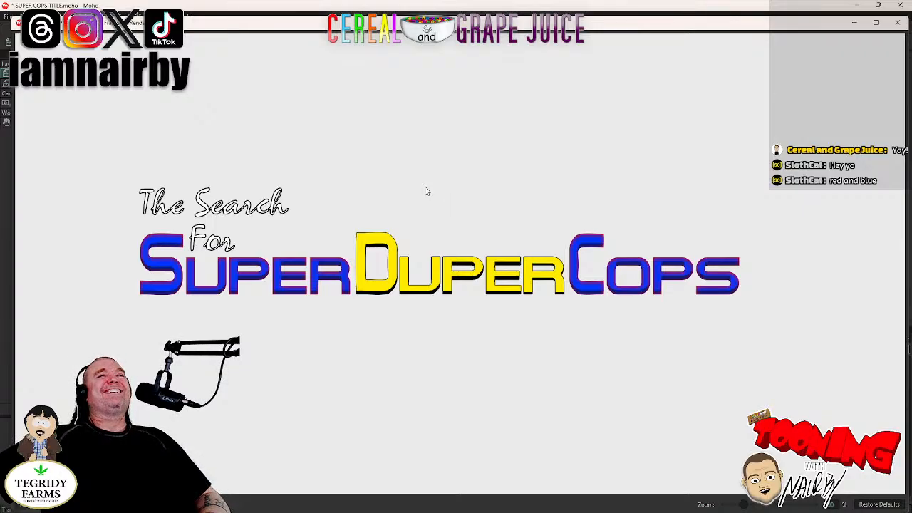
pyautogui.click(897, 23)
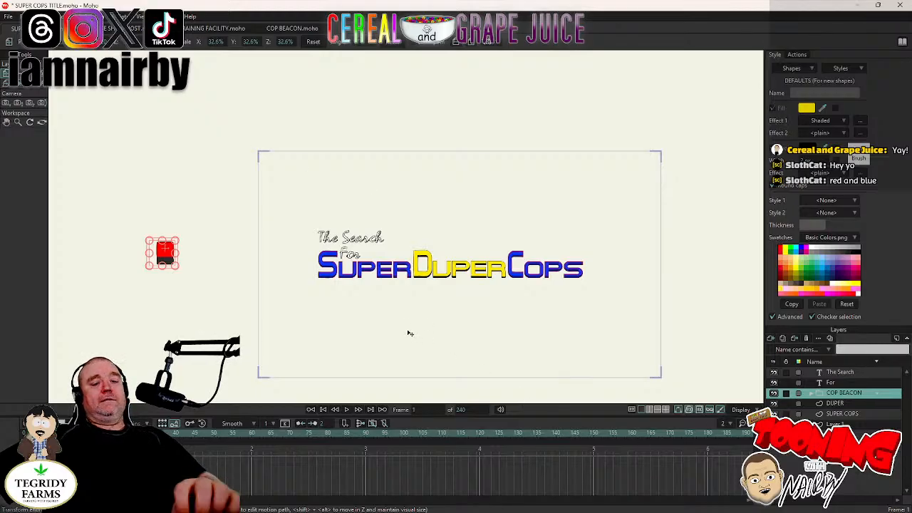
# At frame 0, move the COP BEACON layer above the word COPS.
pyautogui.hotkey('ctrl', 'Left')
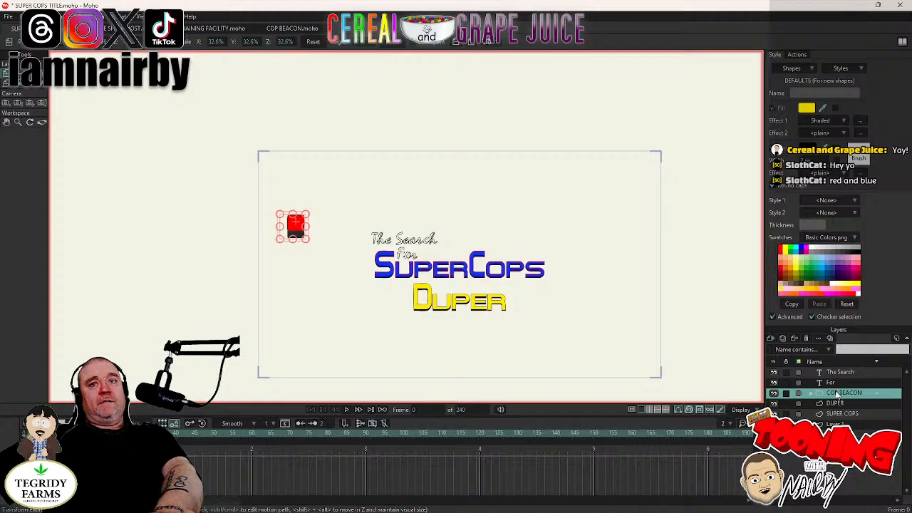
pyautogui.moveTo(208, 306); pyautogui.dragTo(385, 300)
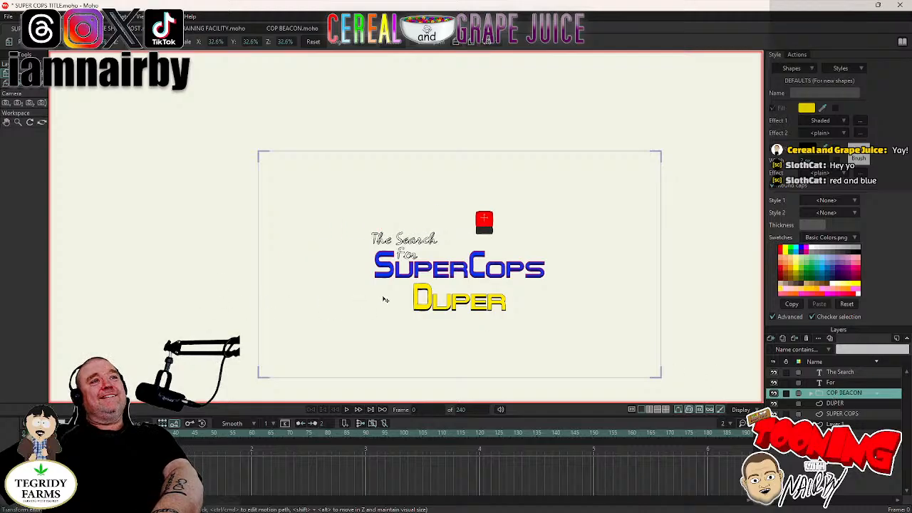
# Make the DUPER layer invisible at frame 0 and visible at frame 1.
pyautogui.doubleClick(837, 404)
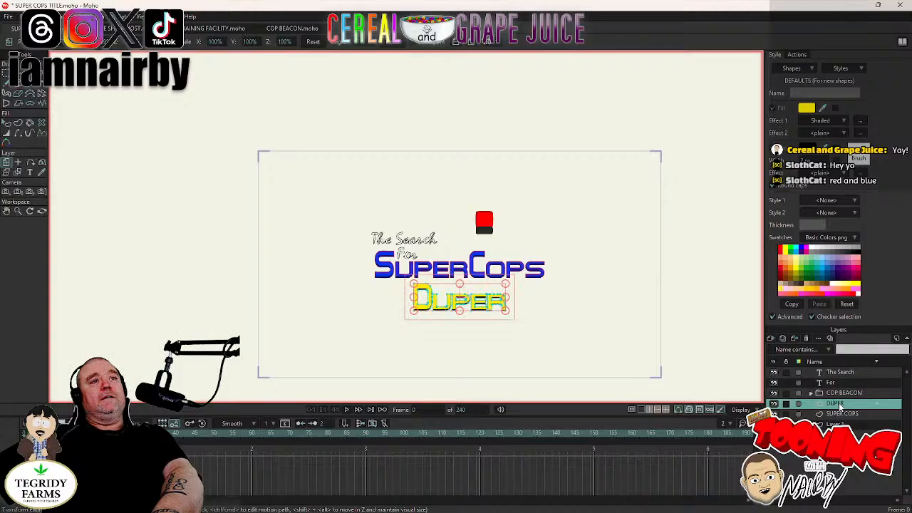
pyautogui.click(611, 160)
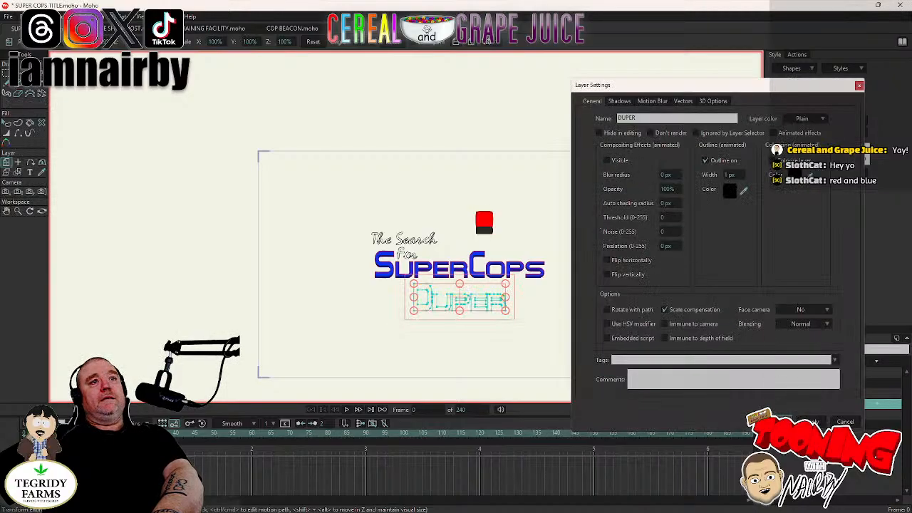
pyautogui.press('Return')
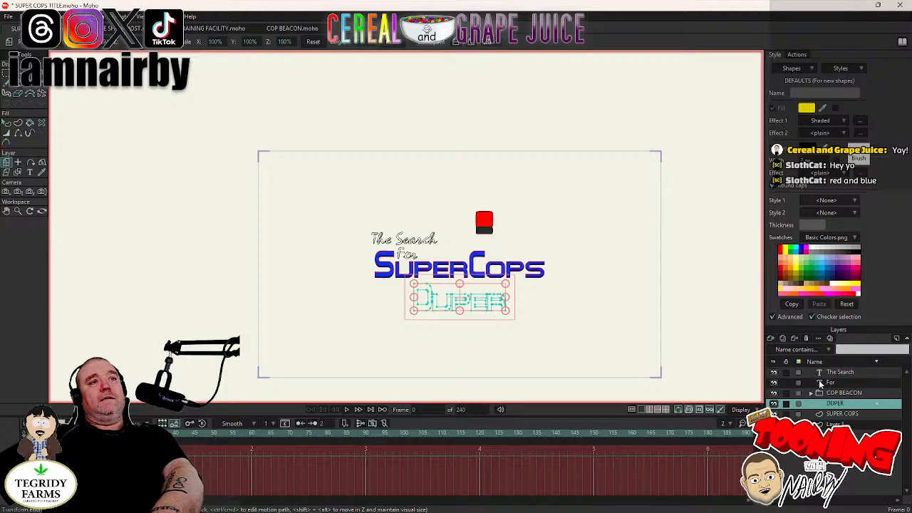
pyautogui.hotkey('ctrl', 'Right')
pyautogui.doubleClick(834, 404)
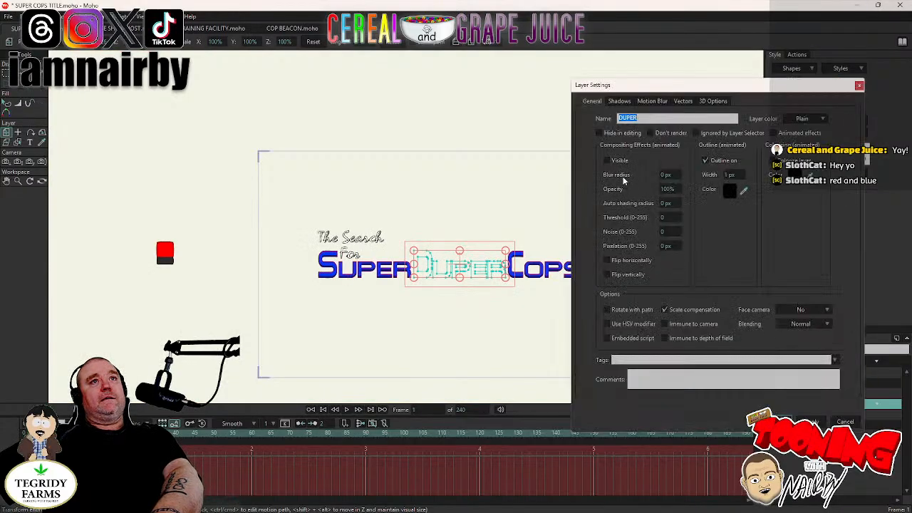
pyautogui.click(612, 160)
pyautogui.press('Return')
pyautogui.hotkey('ctrl', 'Left')
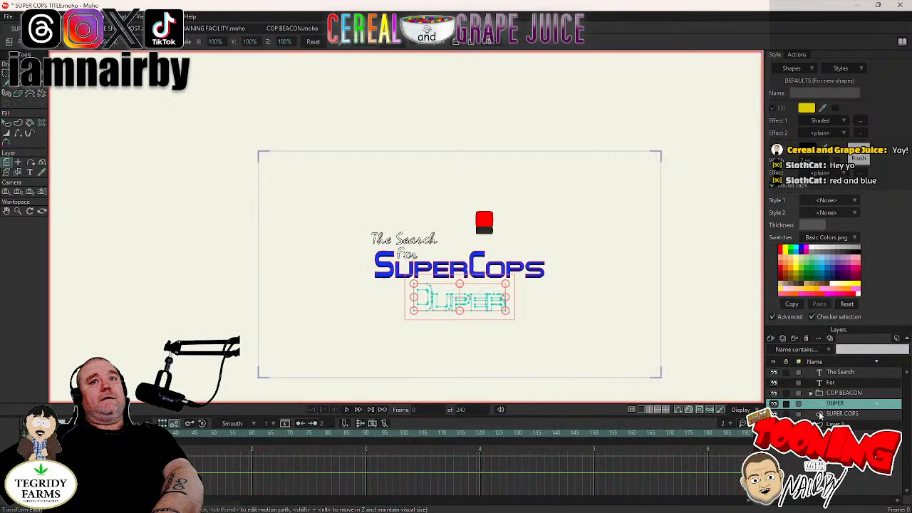
# At frame 1, enlarge the COP BEACON layer to about 99% scale and centre it over the word DUPER.
pyautogui.click(839, 393)
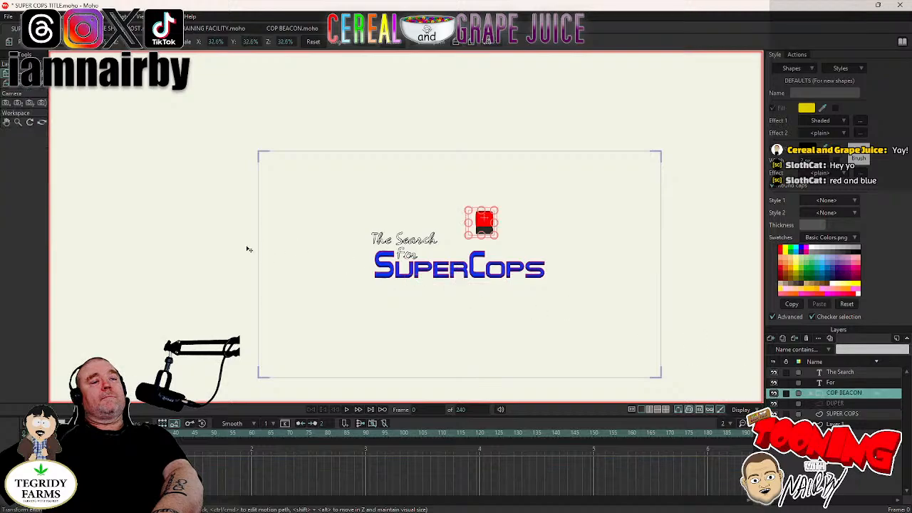
pyautogui.moveTo(248, 249); pyautogui.dragTo(325, 271)
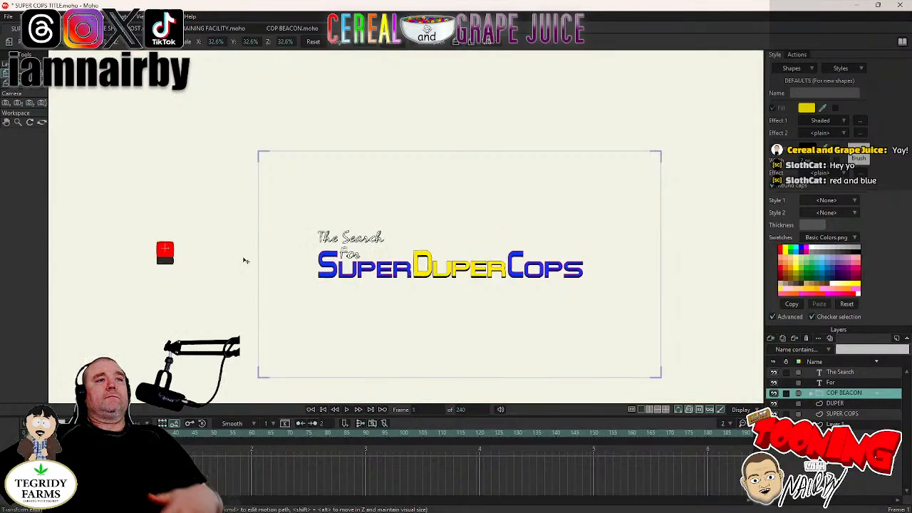
pyautogui.moveTo(244, 259); pyautogui.dragTo(504, 240)
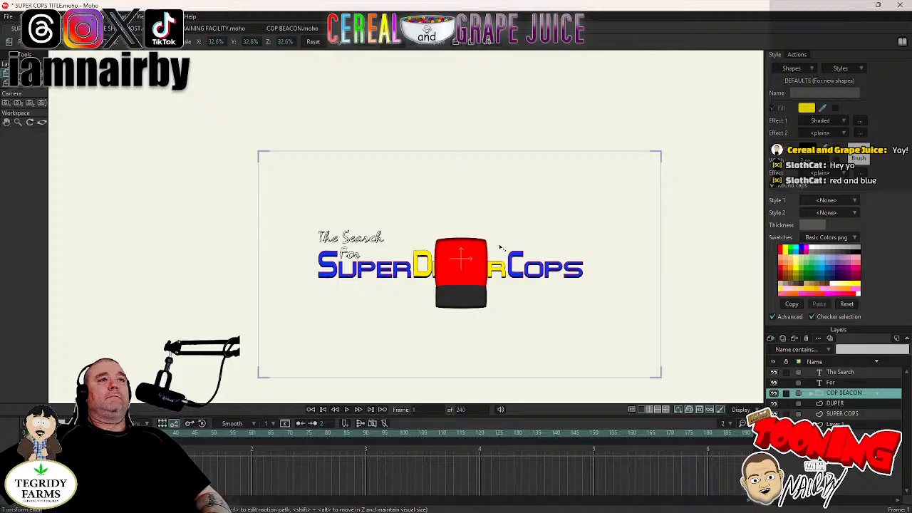
# Place the COP BEACON layer beneath SUPER COPS in the layer order and rotate the beacon clockwise behind the title.
pyautogui.click(843, 390)
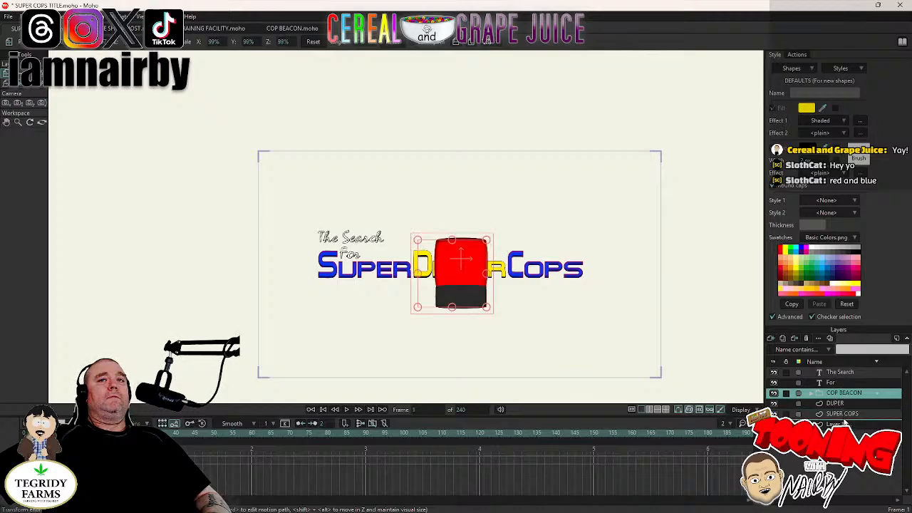
pyautogui.moveTo(834, 419); pyautogui.dragTo(834, 419)
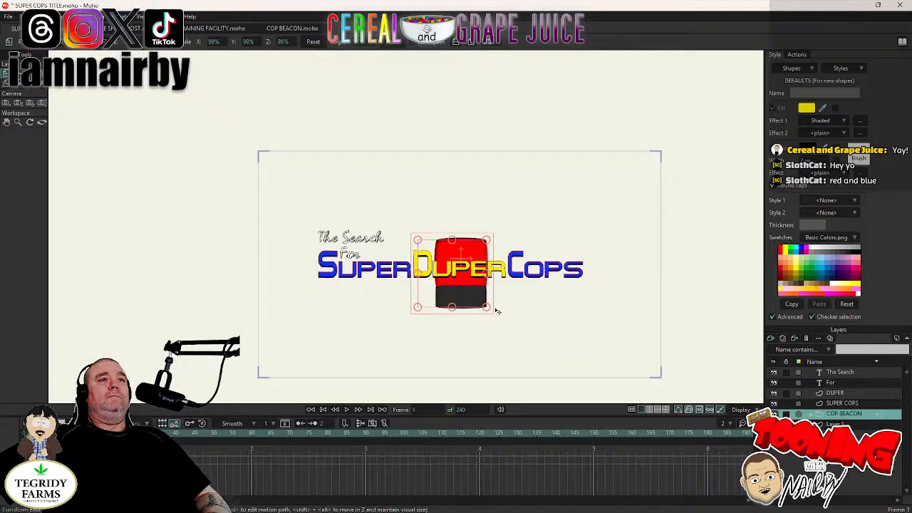
pyautogui.moveTo(496, 310); pyautogui.dragTo(475, 321)
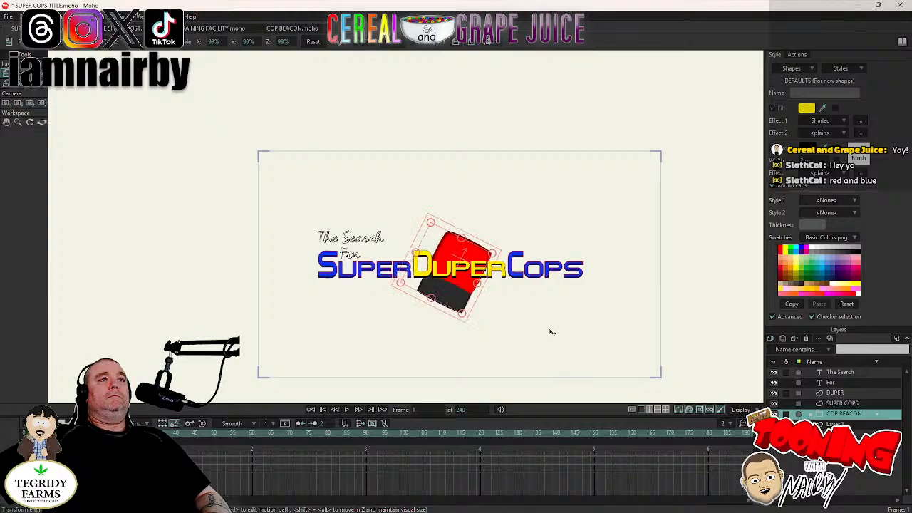
# Enlarge the COP BEACON layer at frame 1 to about 153.7% scale, play the animation and preview a rendered frame.
pyautogui.moveTo(551, 332); pyautogui.dragTo(572, 311)
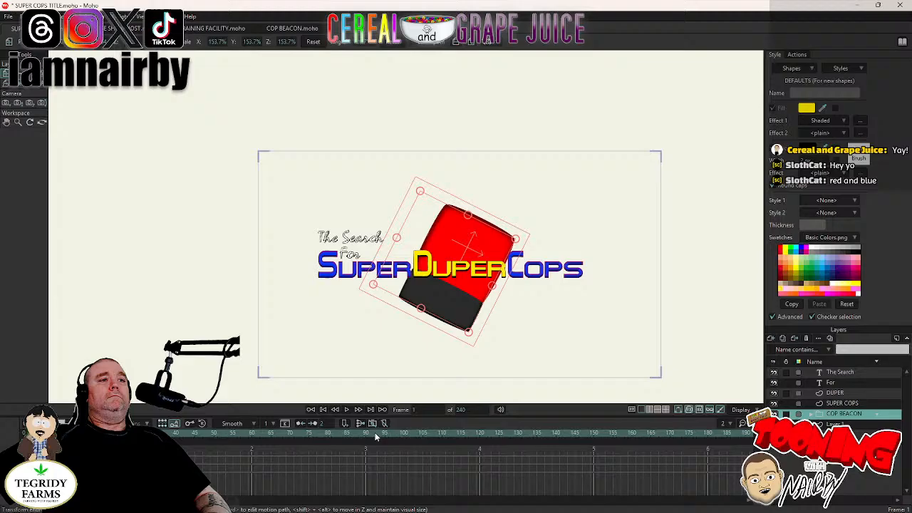
pyautogui.click(346, 410)
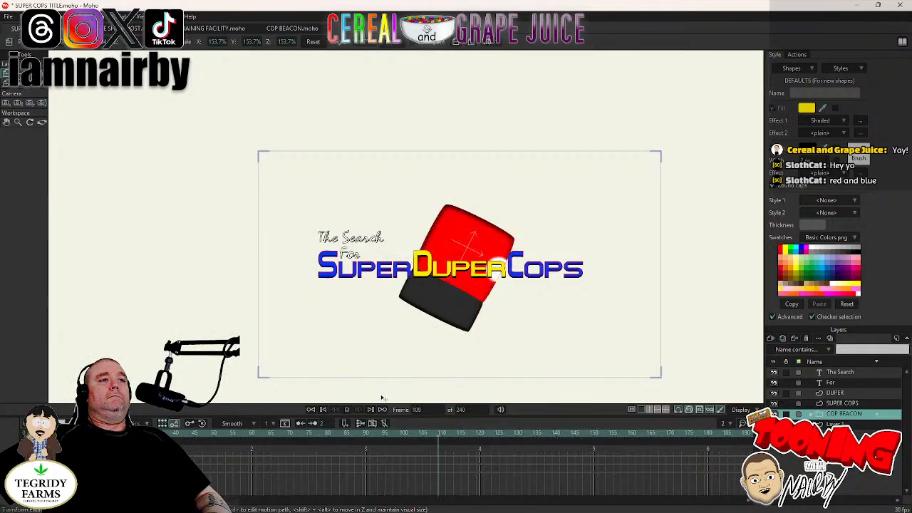
pyautogui.click(348, 409)
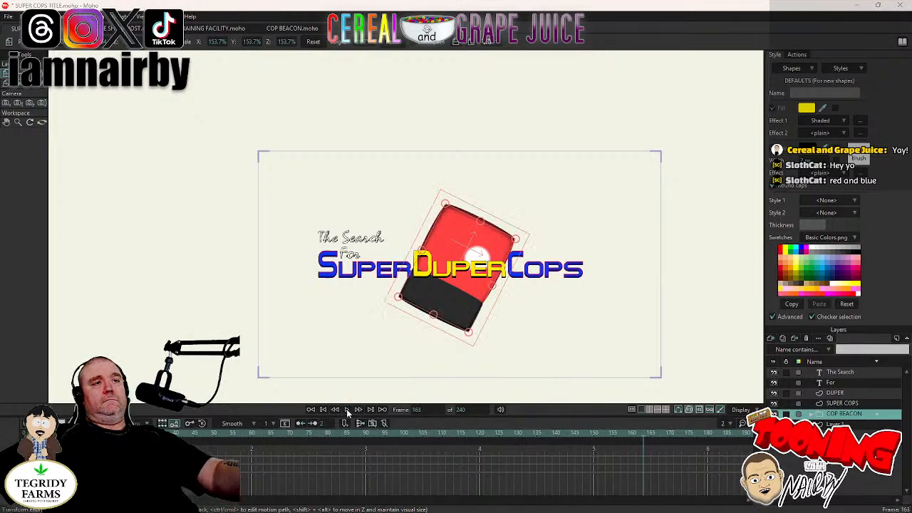
pyautogui.hotkey('ctrl', 'r')
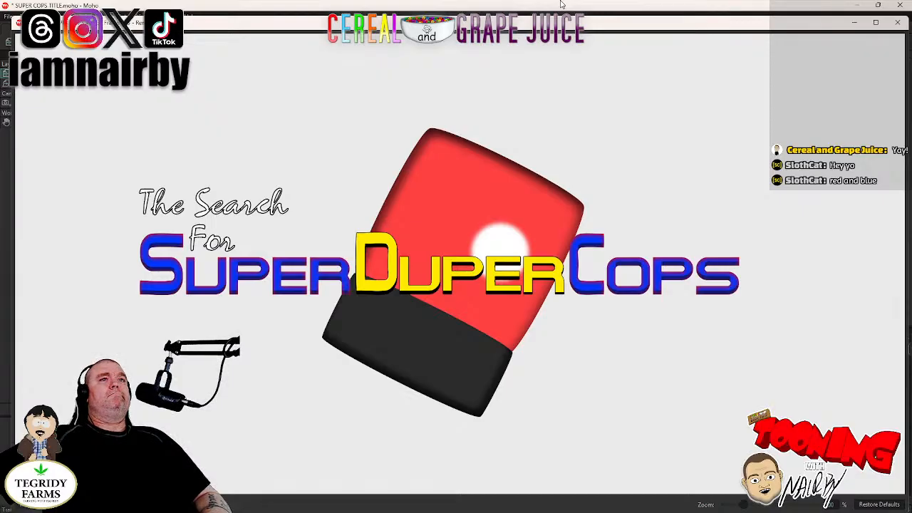
pyautogui.click(897, 23)
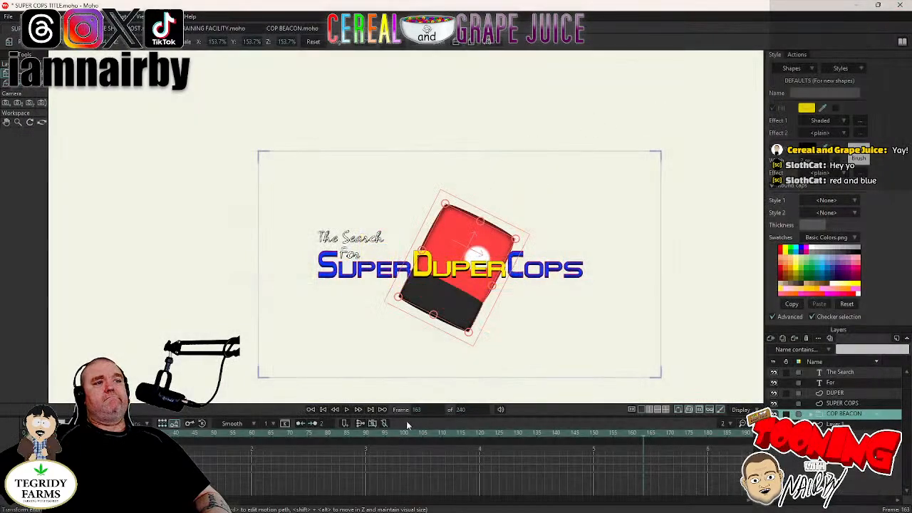
# Undo the COP BEACON's enlargement, its rotation and its moves down the layer order.
pyautogui.hotkey('ctrl', 'z')
pyautogui.hotkey('ctrl', 'z')
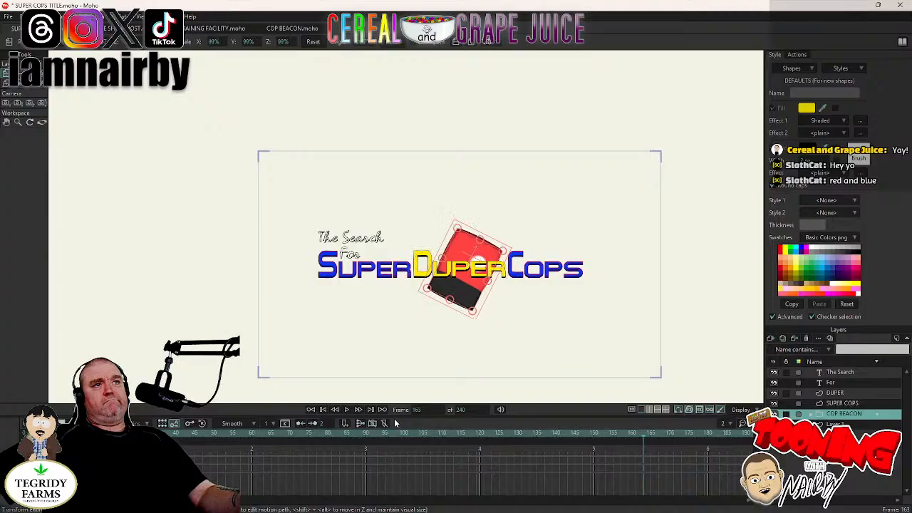
pyautogui.hotkey('ctrl', 'z')
pyautogui.hotkey('ctrl', 'z')
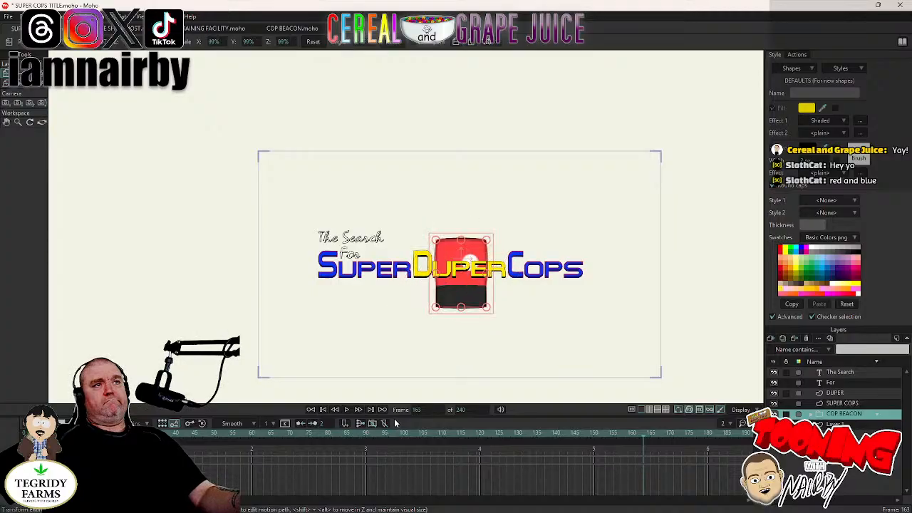
pyautogui.hotkey('ctrl', 'z')
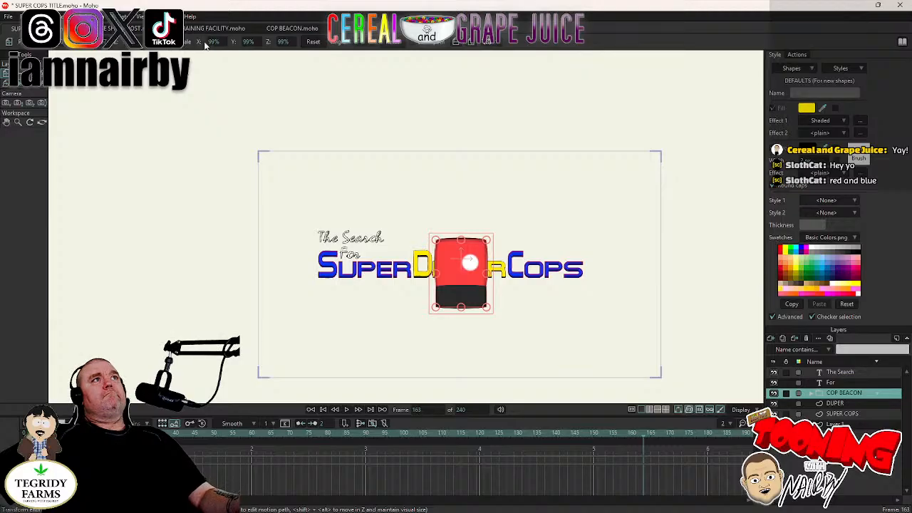
# Try resetting the COP BEACON layer's scale at frame 163 and delete the keyframe this adds.
pyautogui.hotkey('ctrl', 'z')
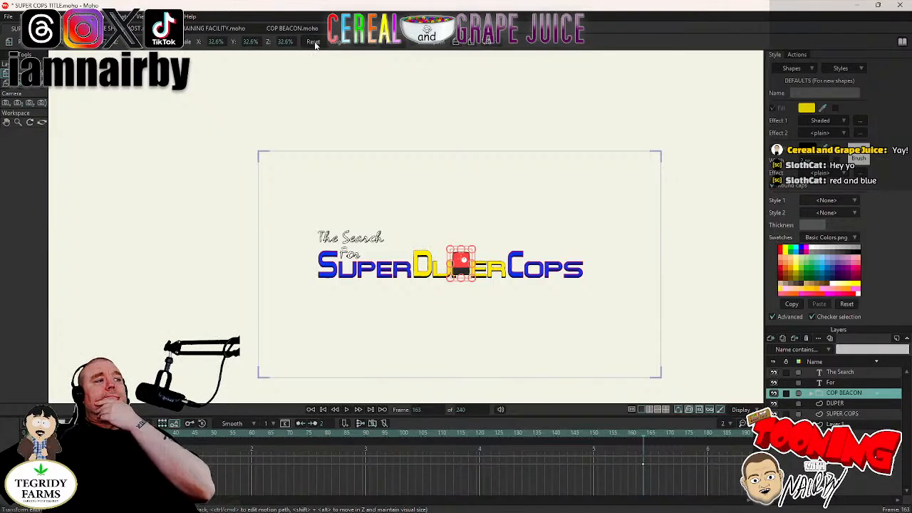
pyautogui.hotkey('ctrl', 'Right')
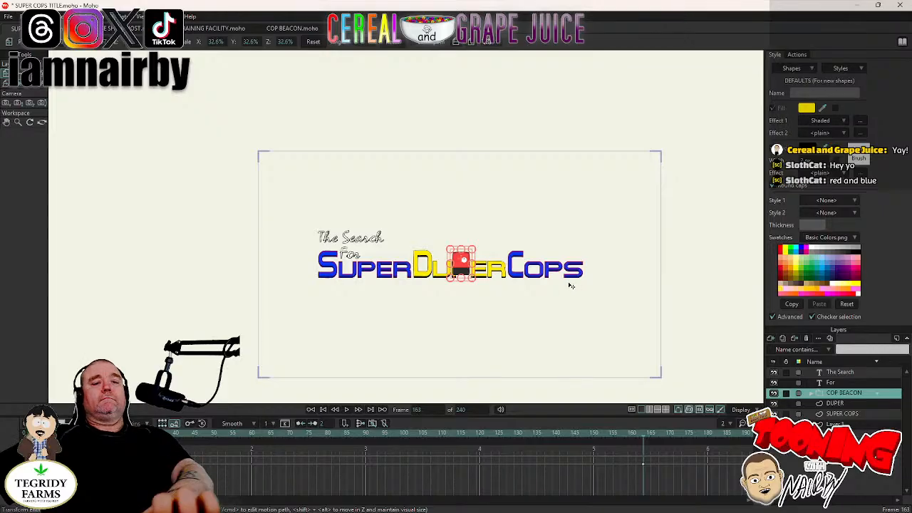
pyautogui.hotkey('ctrl', 'Left')
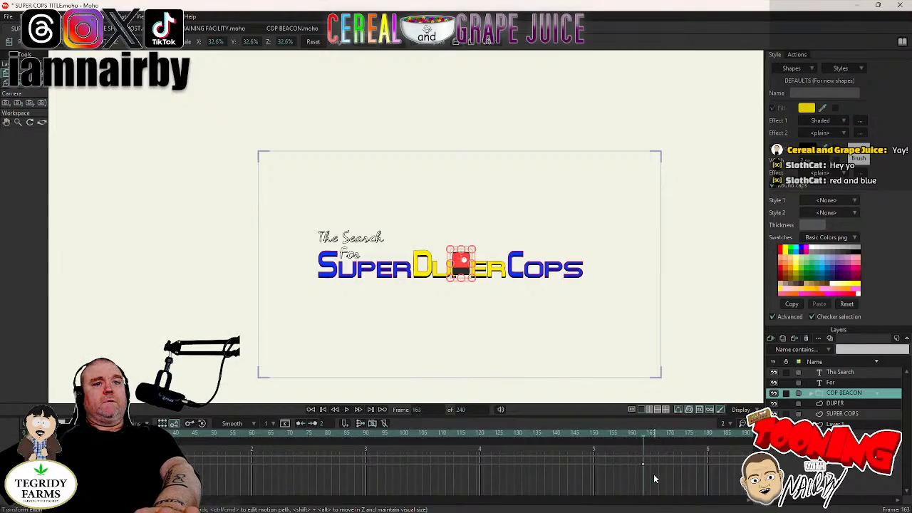
pyautogui.moveTo(656, 447); pyautogui.dragTo(616, 471)
pyautogui.press('Delete')
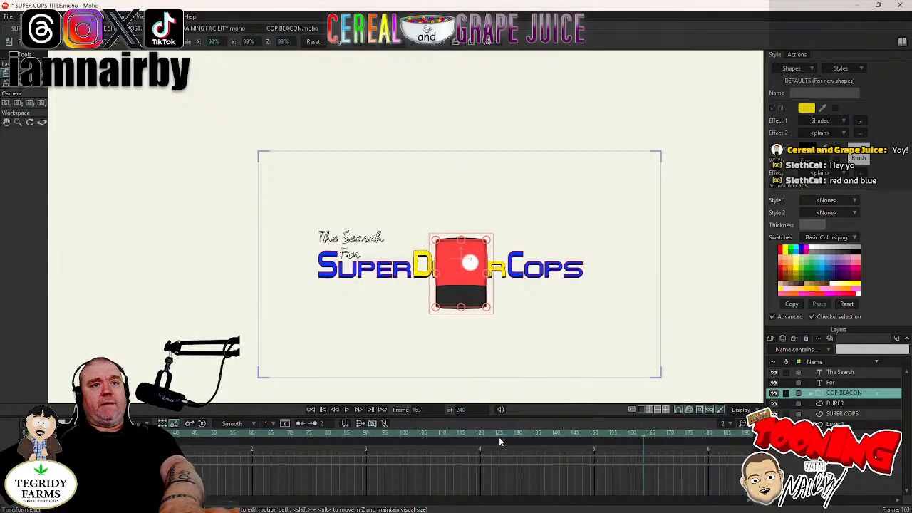
# At frame 0, place the COP BEACON directly after the word COPS, level with the letters, and save the project.
pyautogui.click(323, 410)
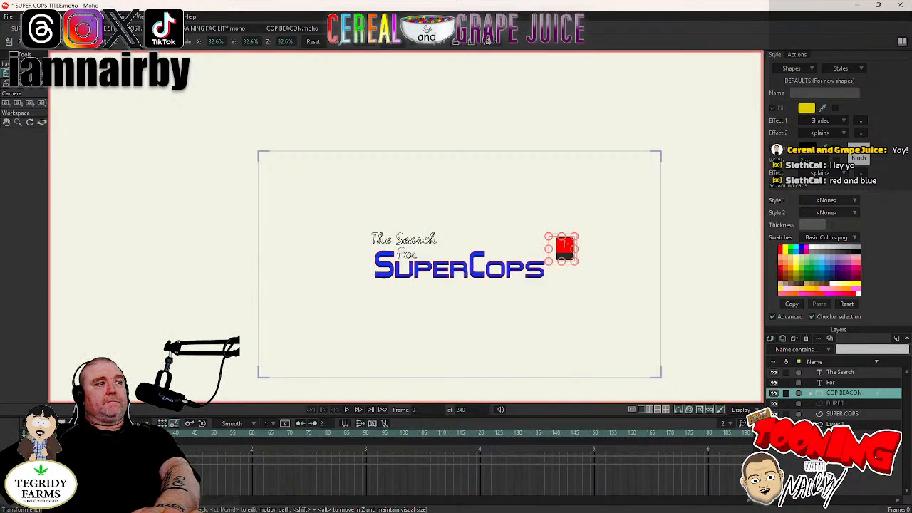
pyautogui.click(532, 335)
pyautogui.moveTo(532, 335); pyautogui.dragTo(517, 323)
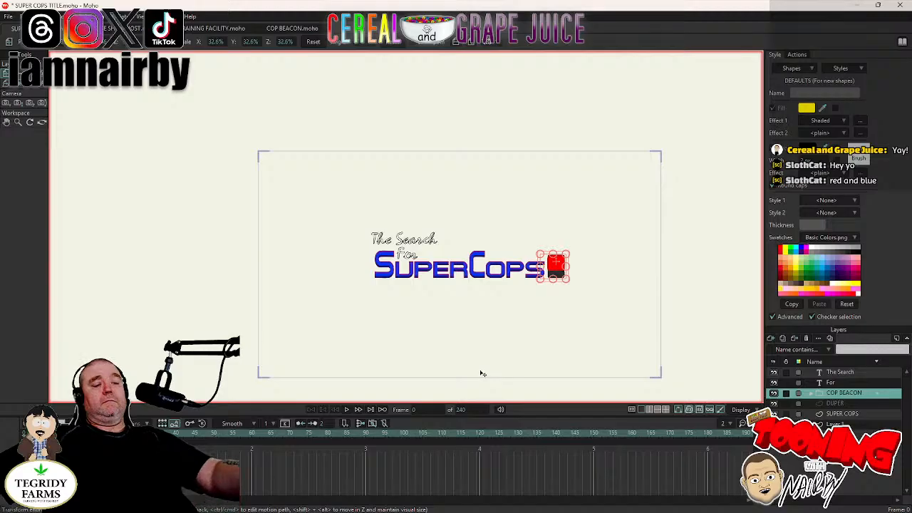
pyautogui.hotkey('ctrl', 'r')
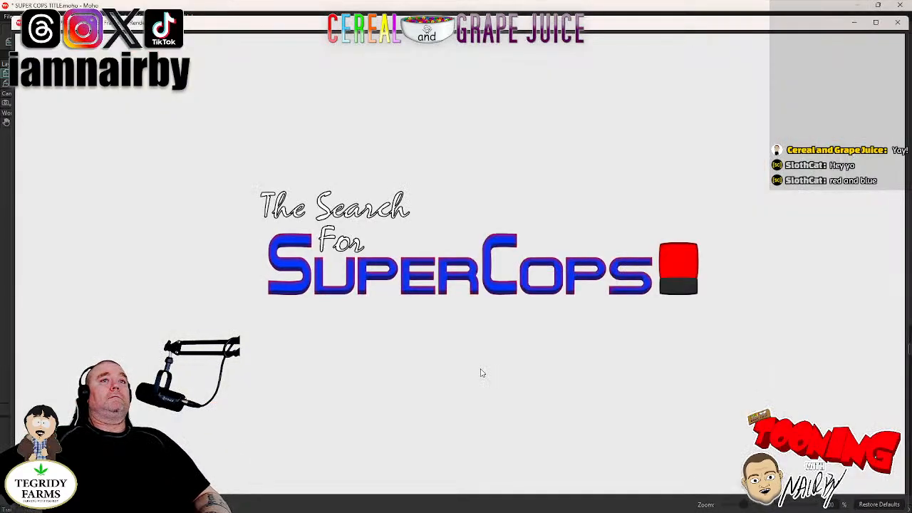
pyautogui.click(897, 22)
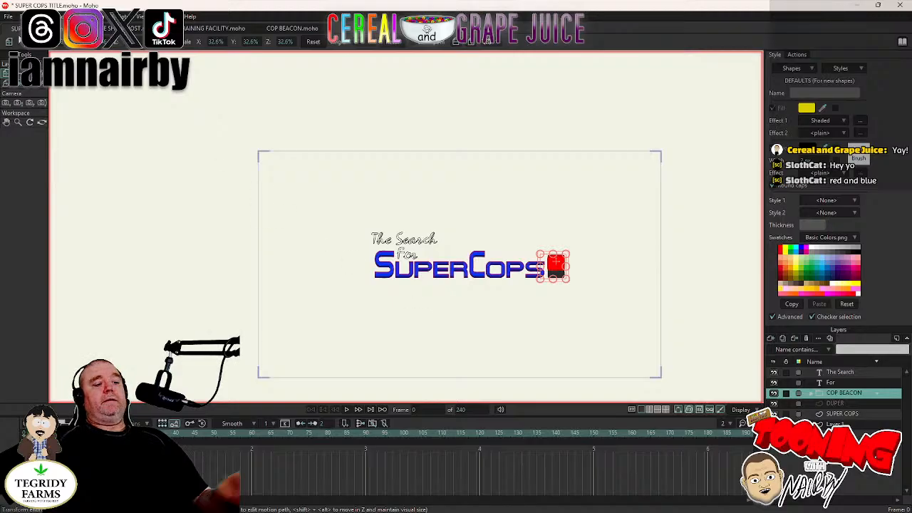
pyautogui.hotkey('ctrl', 's')
# Open the recent project 80085.moho and copy the character's HEAD layer from the UPPER BODY group.
pyautogui.click(7, 17)
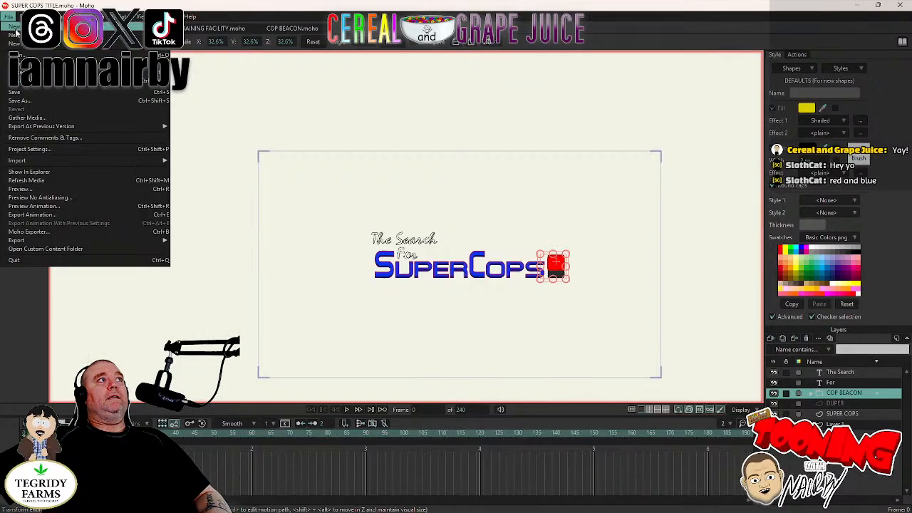
pyautogui.moveTo(21, 56)
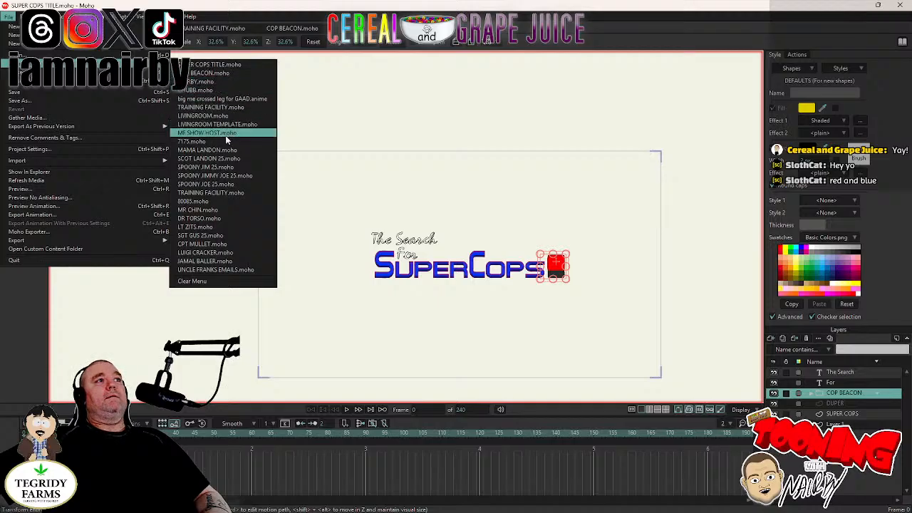
pyautogui.click(192, 201)
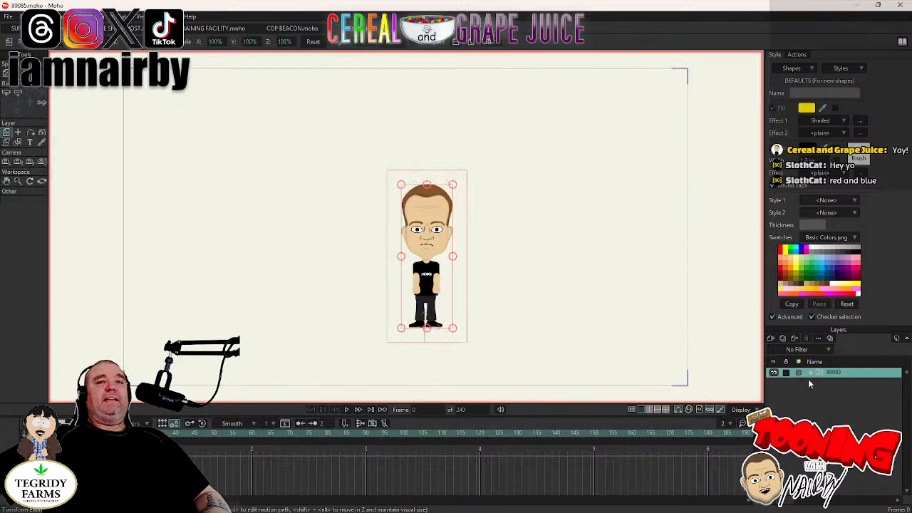
pyautogui.click(810, 372)
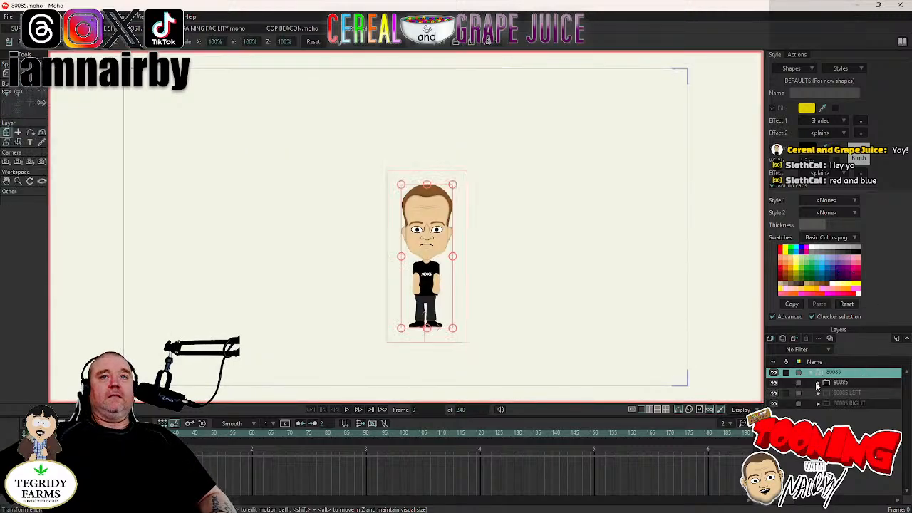
pyautogui.click(825, 392)
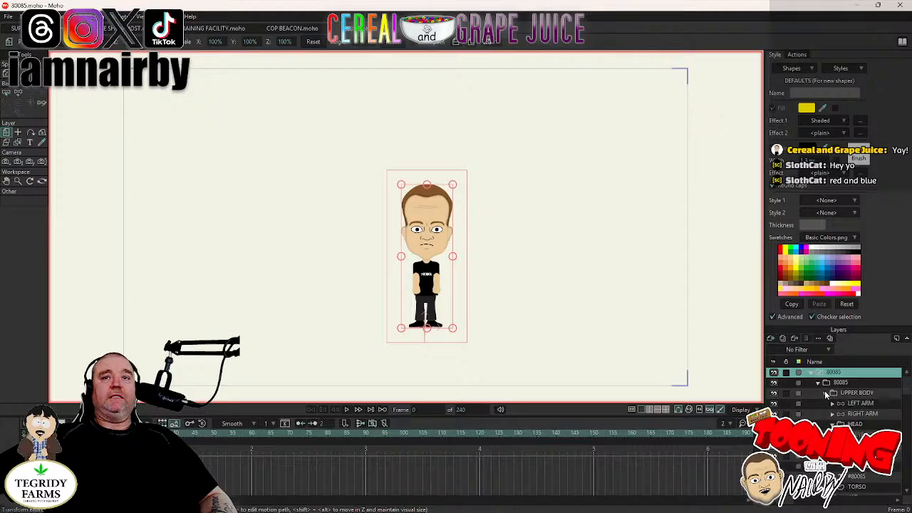
pyautogui.click(845, 424)
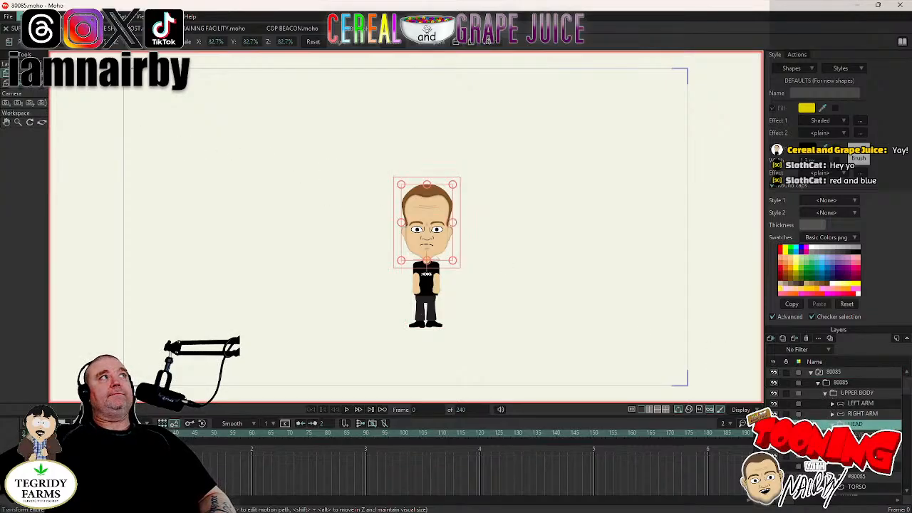
pyautogui.click(27, 15)
pyautogui.click(38, 92)
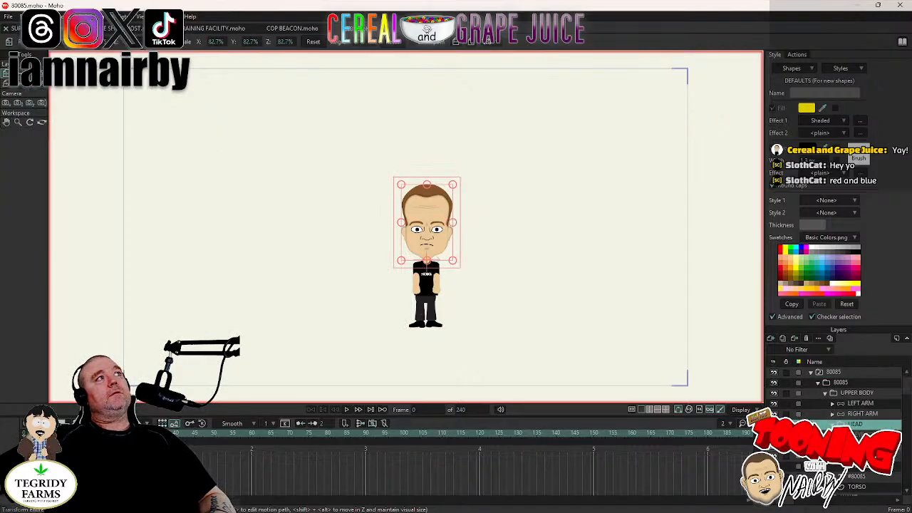
# Paste the HEAD layer into SUPER COPS TITLE at frame 0 and place it above the title where SUPER and COPS meet.
pyautogui.click(14, 28)
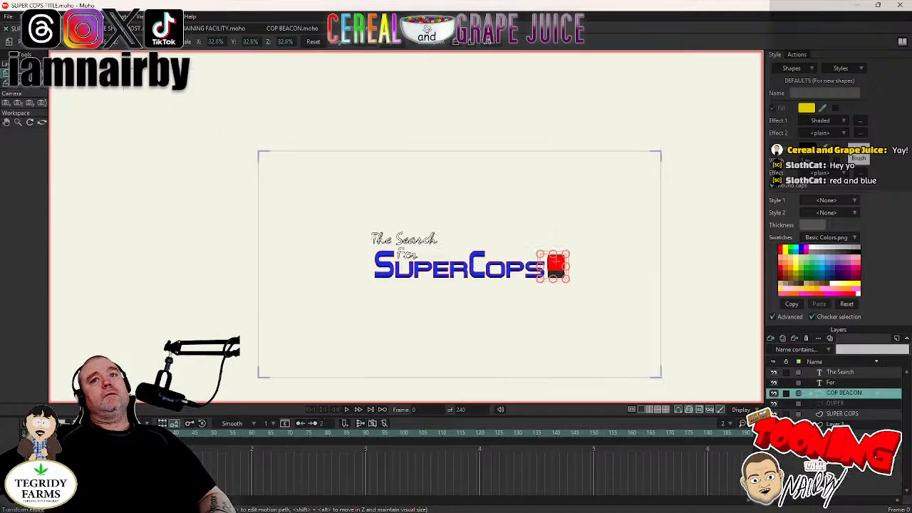
pyautogui.click(27, 16)
pyautogui.press('Return')
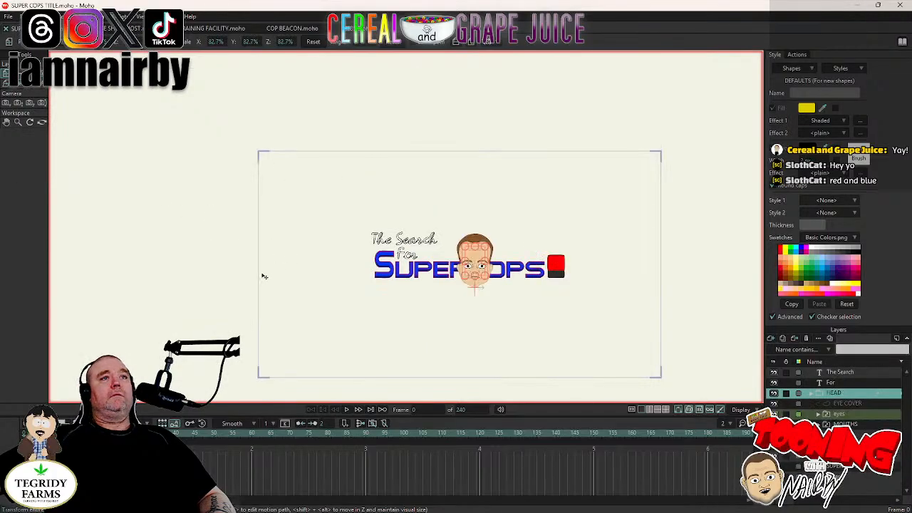
pyautogui.moveTo(247, 276); pyautogui.dragTo(351, 268)
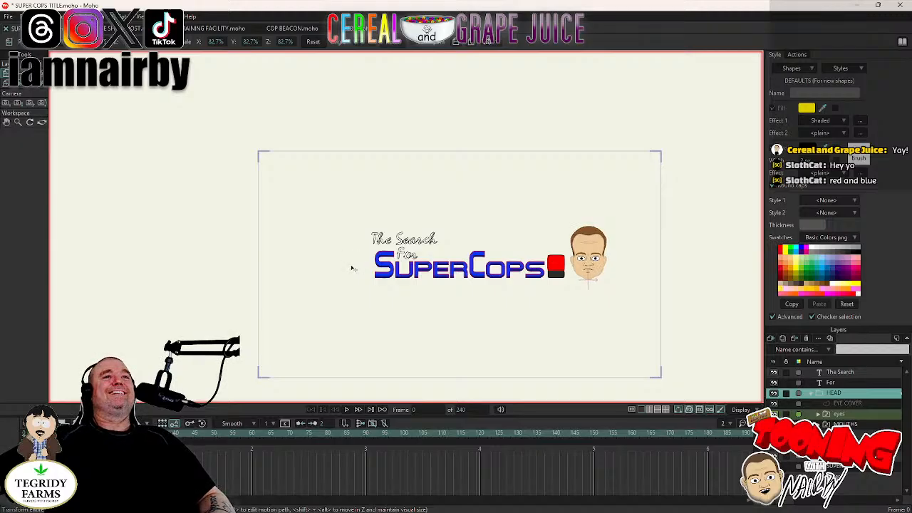
pyautogui.moveTo(352, 268); pyautogui.dragTo(222, 247)
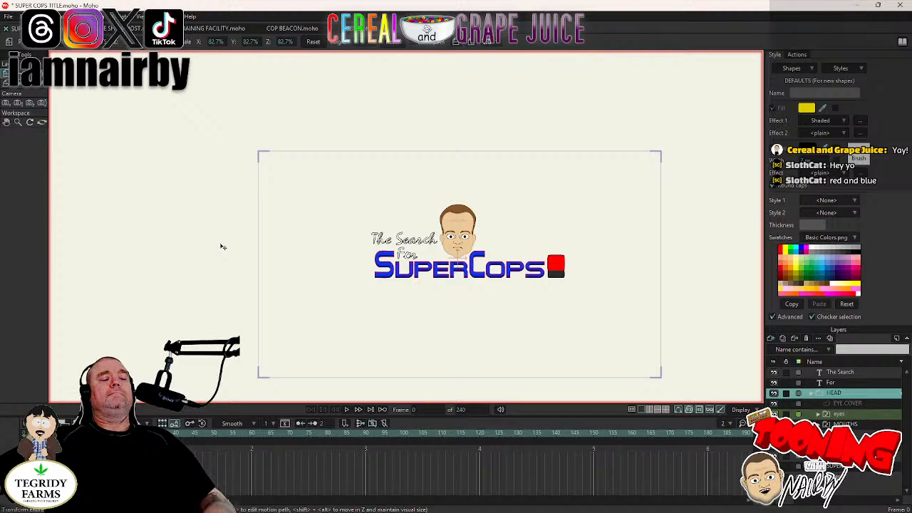
# Preview the rendered title at frame 0 and play the animation to check the head's placement.
pyautogui.hotkey('ctrl', 'r')
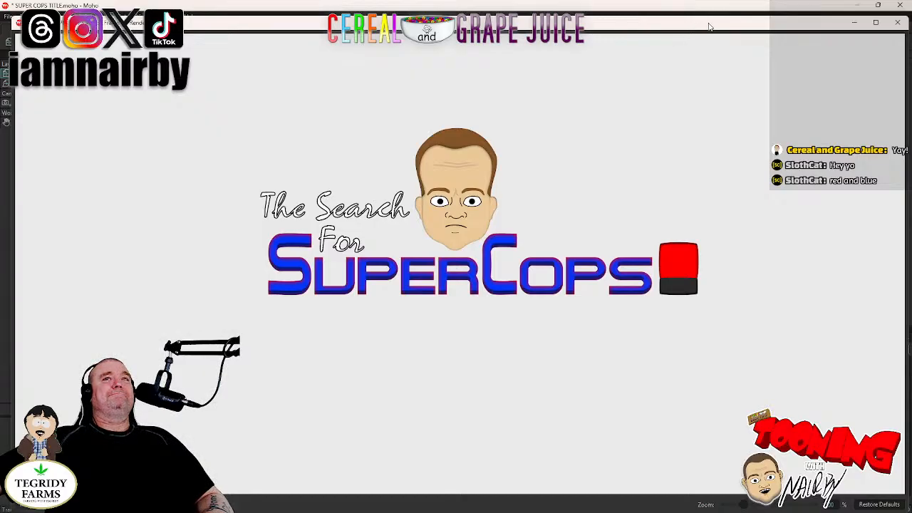
pyautogui.click(897, 22)
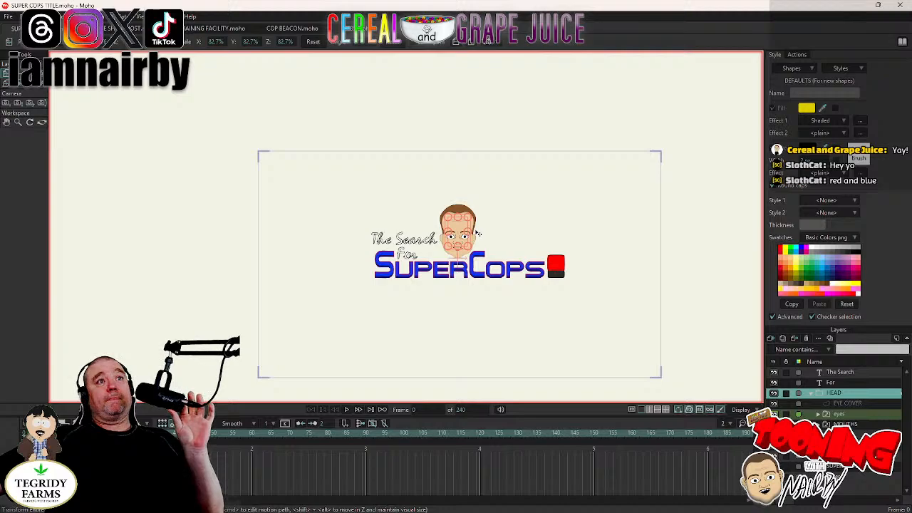
pyautogui.click(346, 410)
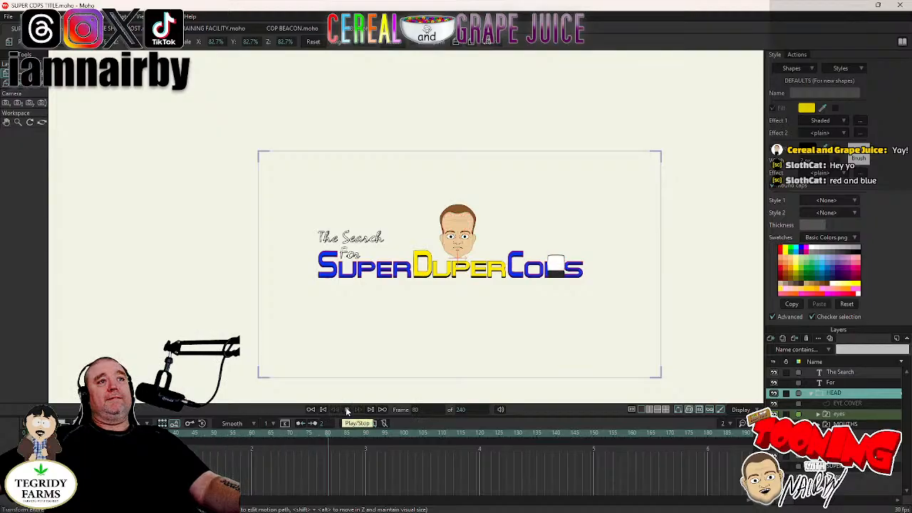
pyautogui.click(321, 409)
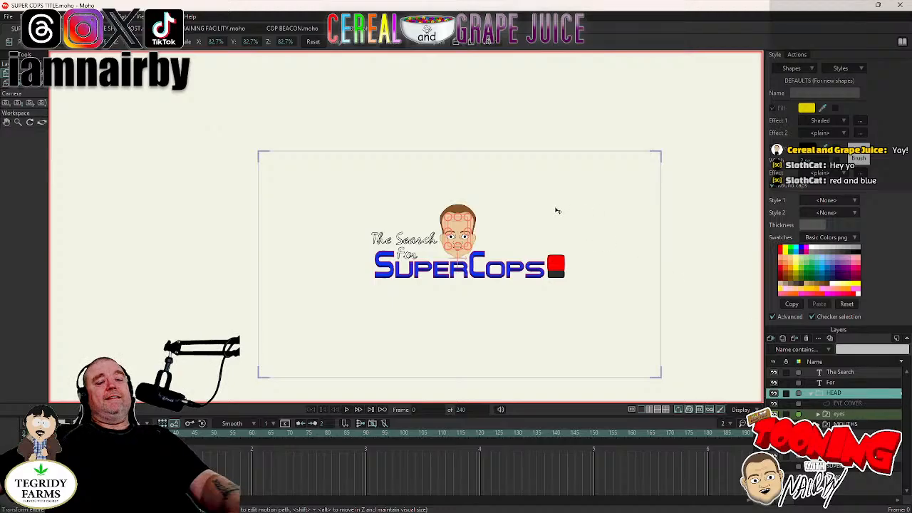
# At frame 1, move the HEAD layer beside The Search, above where SUPER and DUPER meet.
pyautogui.hotkey('ctrl', 'Right')
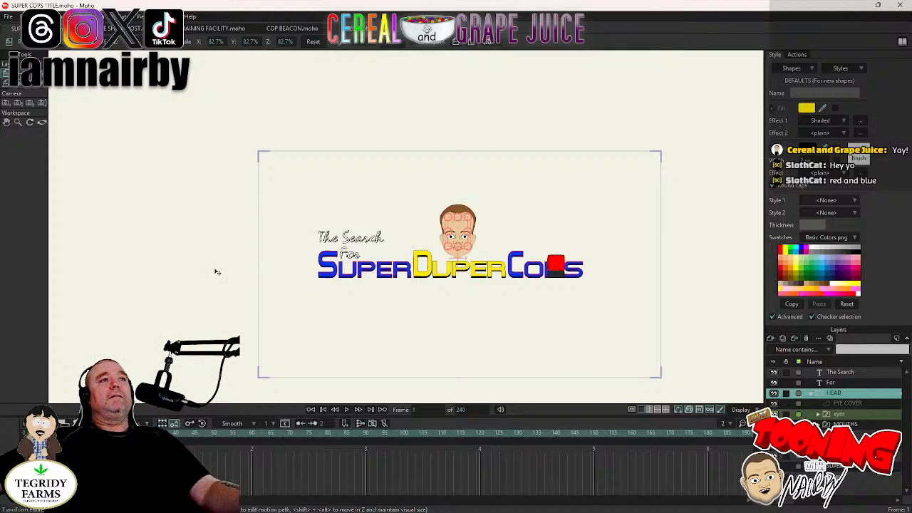
pyautogui.moveTo(217, 271); pyautogui.dragTo(161, 273)
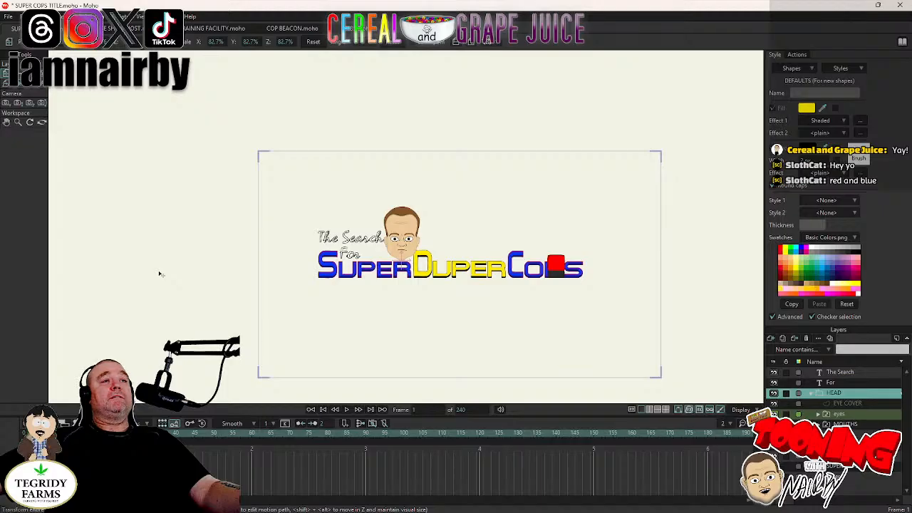
pyautogui.moveTo(161, 274); pyautogui.dragTo(167, 265)
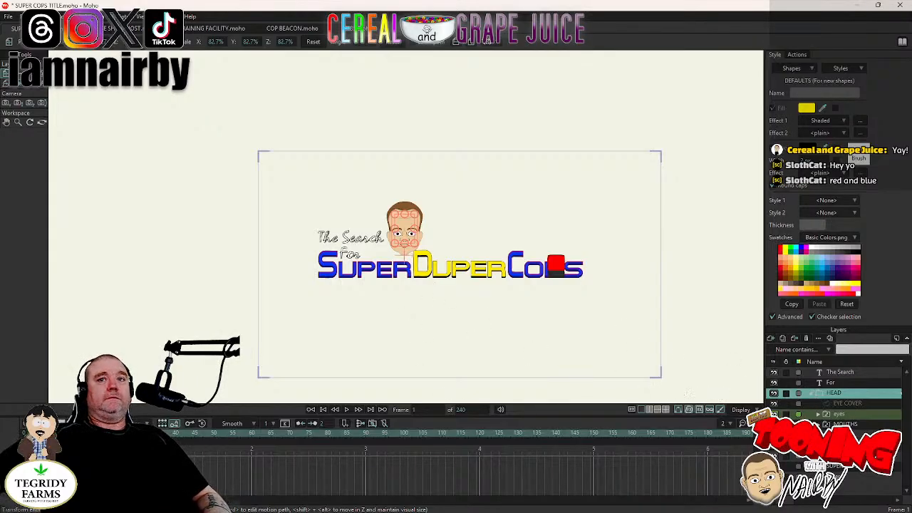
# At frame 1, move the cop beacon to the end of the title, directly after the S of COPS.
pyautogui.click(841, 456)
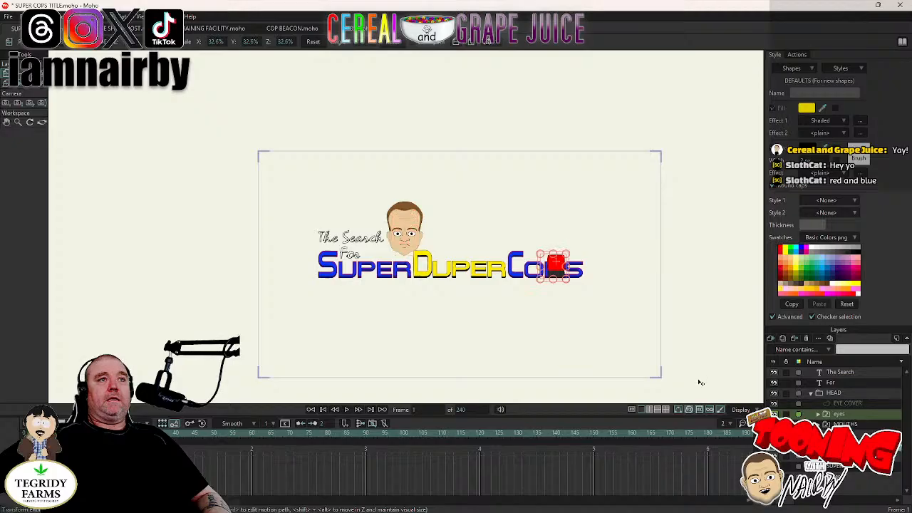
pyautogui.moveTo(545, 356); pyautogui.dragTo(524, 336)
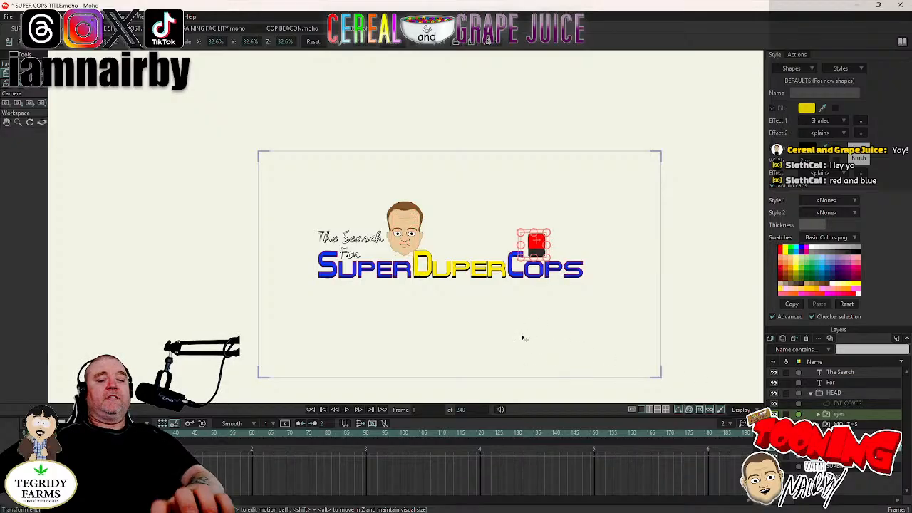
pyautogui.hotkey('ctrl', 'Left')
pyautogui.press('Right')
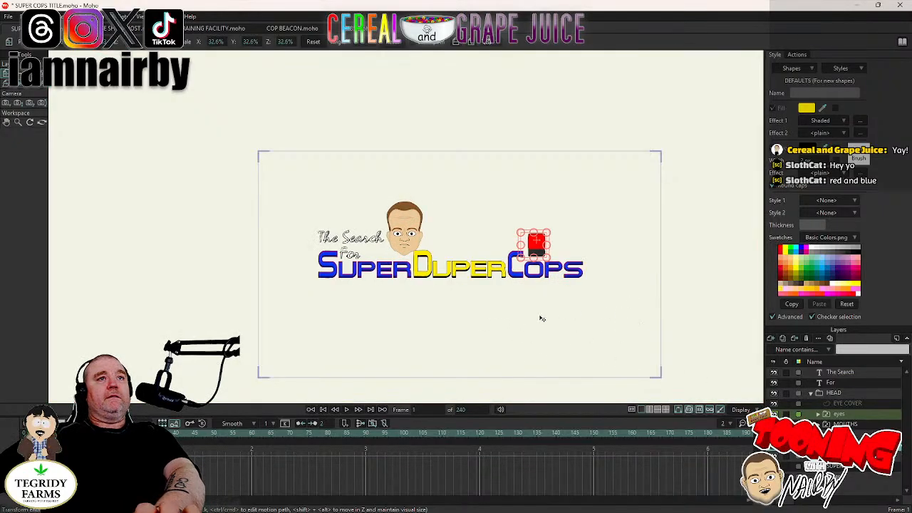
pyautogui.moveTo(502, 325); pyautogui.dragTo(557, 343)
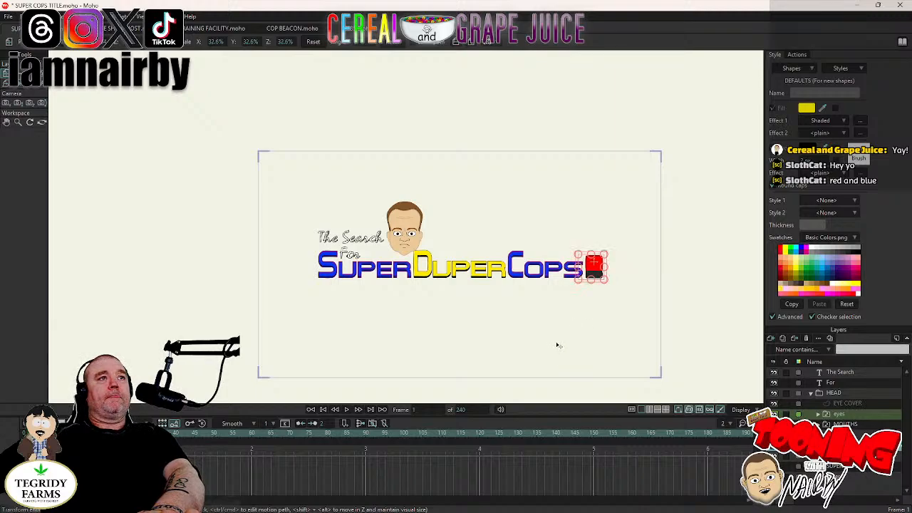
pyautogui.hotkey('ctrl', 'Left')
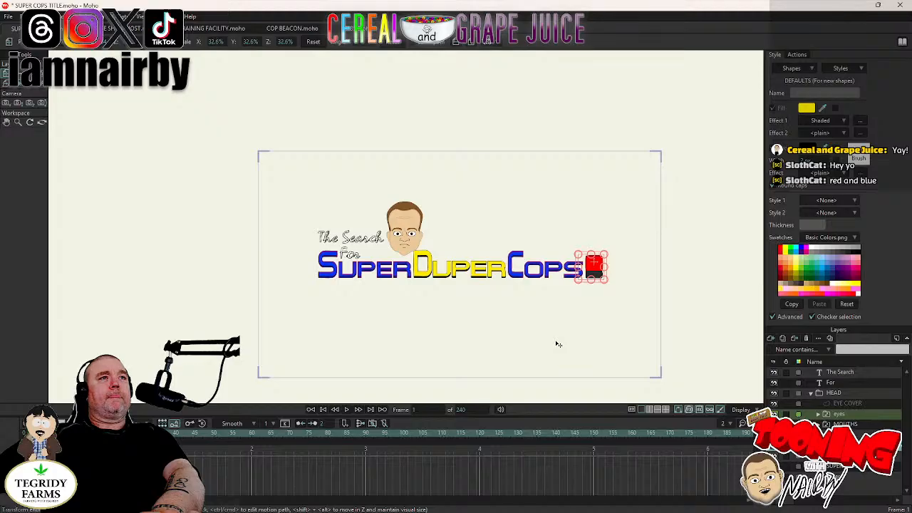
pyautogui.hotkey('ctrl', 'Left')
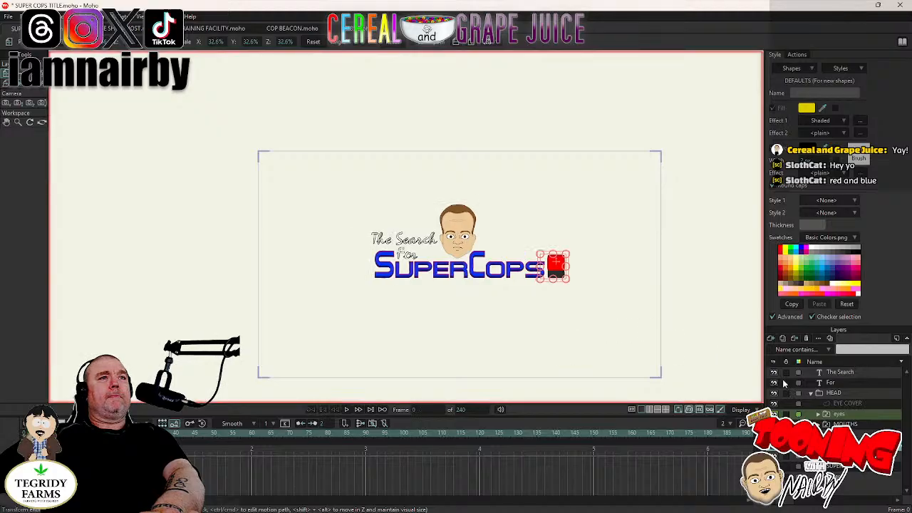
pyautogui.hotkey('ctrl', 'Right')
# At frame 1, move the whole HEAD layer, including eyes and mouth, so it is centred above DUPER.
pyautogui.click(239, 129)
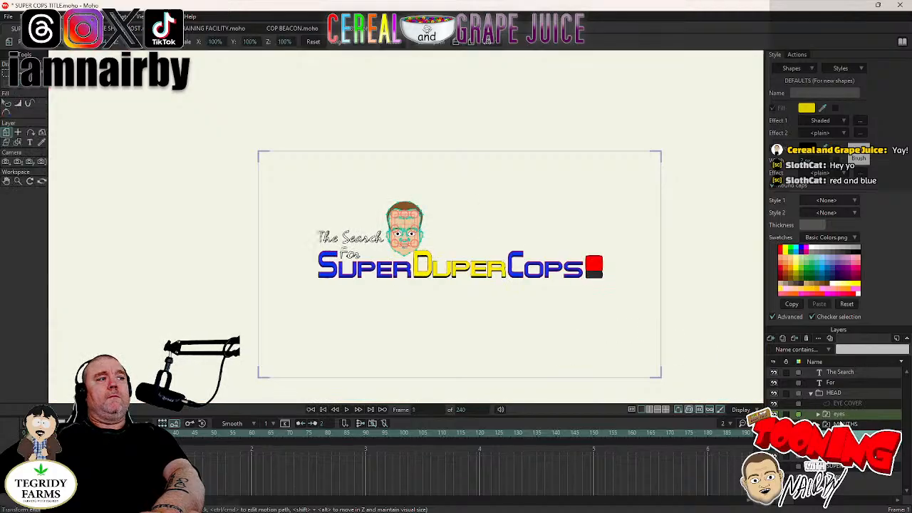
pyautogui.hotkey('ctrl', 'Left')
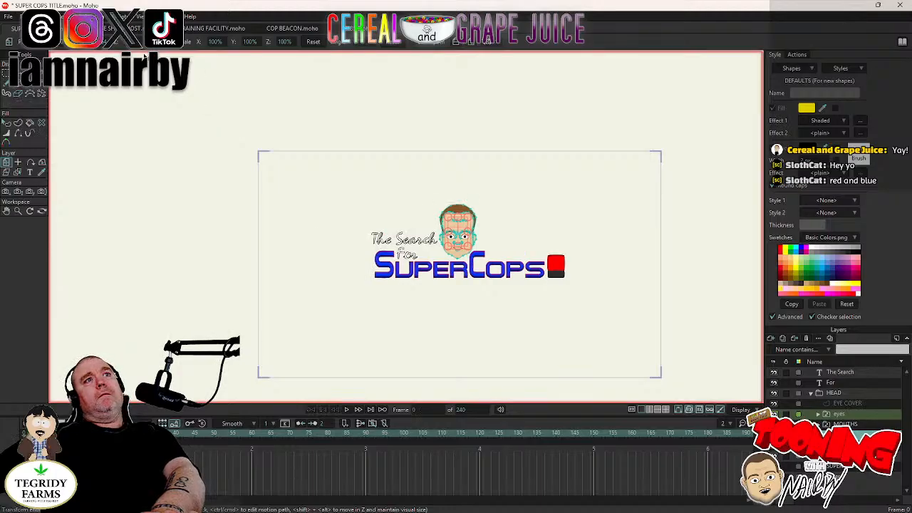
pyautogui.hotkey('ctrl', 'Right')
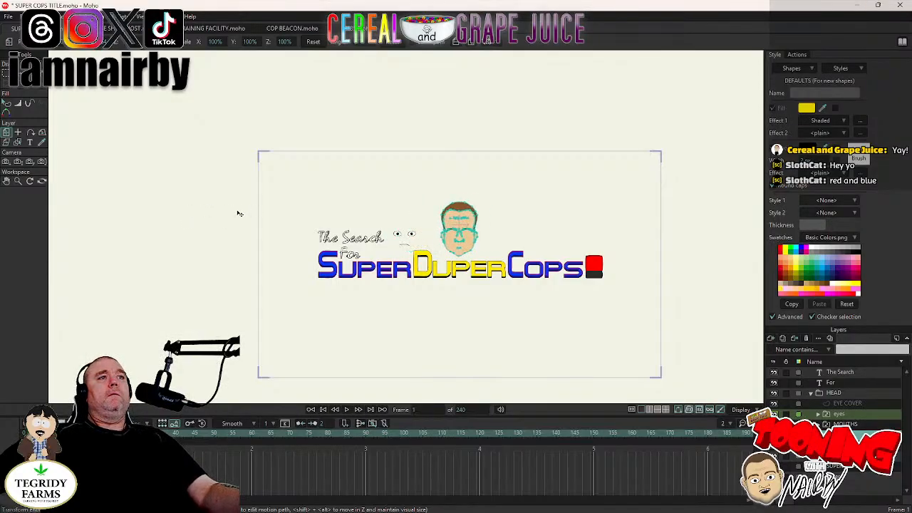
pyautogui.click(841, 393)
pyautogui.moveTo(209, 264); pyautogui.dragTo(261, 265)
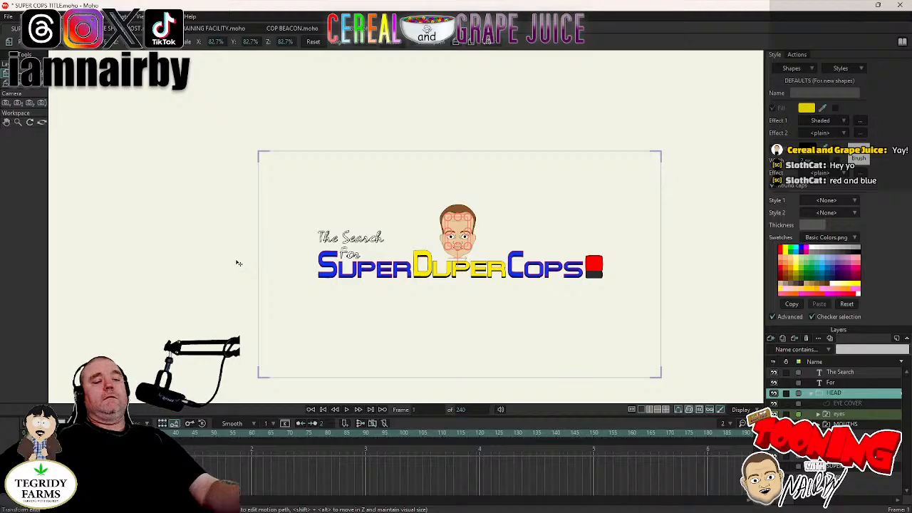
# Preview the rendered title at frame 1 and look over the TRAINING FACILITY scene before returning to the title project.
pyautogui.hotkey('ctrl', 'r')
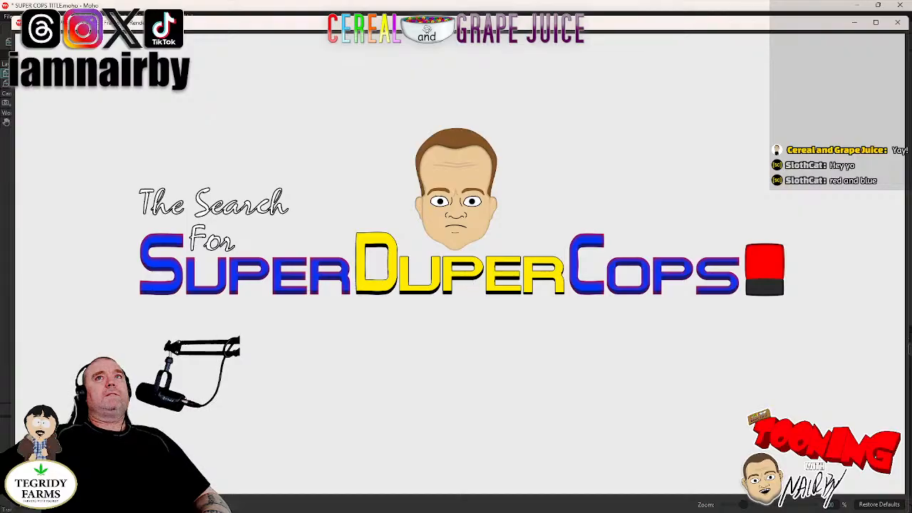
pyautogui.click(897, 23)
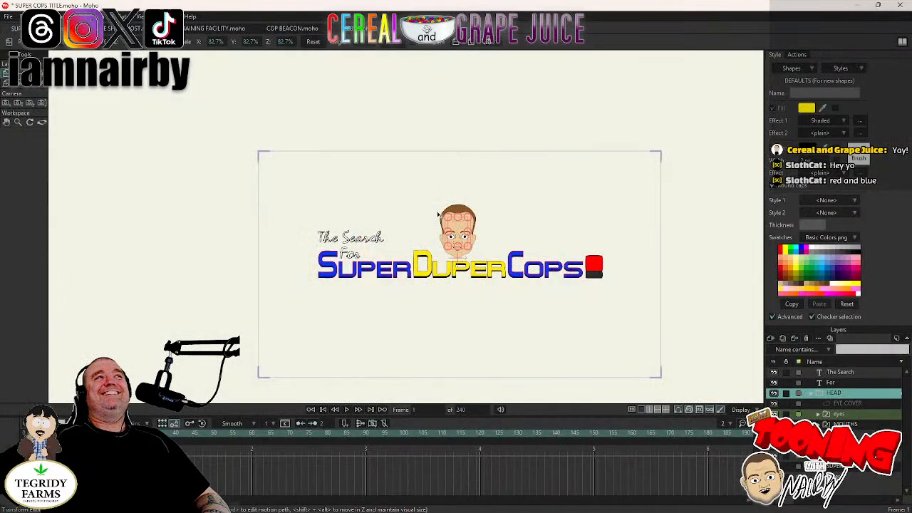
pyautogui.click(215, 29)
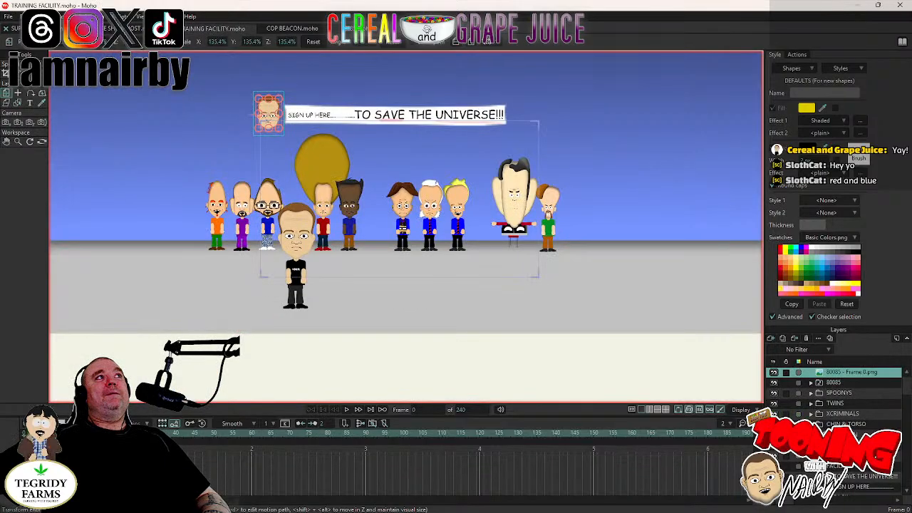
pyautogui.click(50, 28)
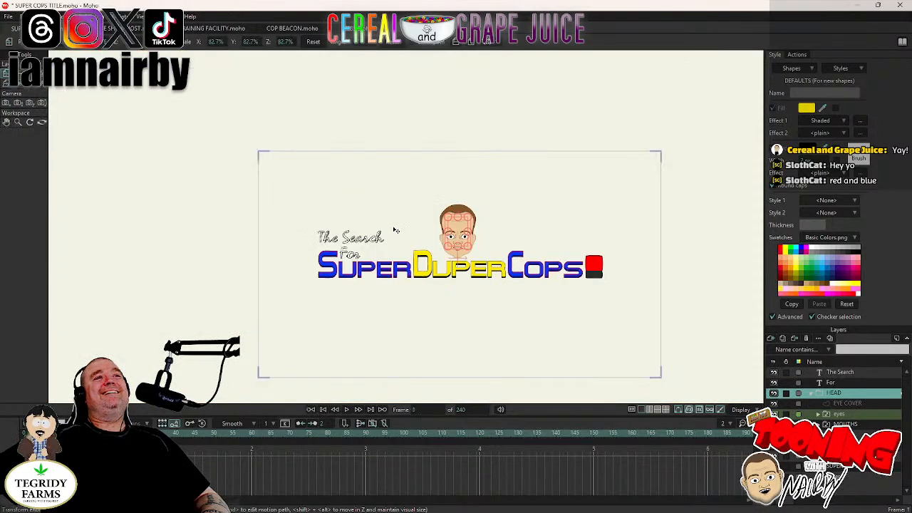
# Render frame 1 of the title and save the image as SUPER COPS TITLE - Frame 1 in the EPISODE 10 folder.
pyautogui.hotkey('ctrl', 'r')
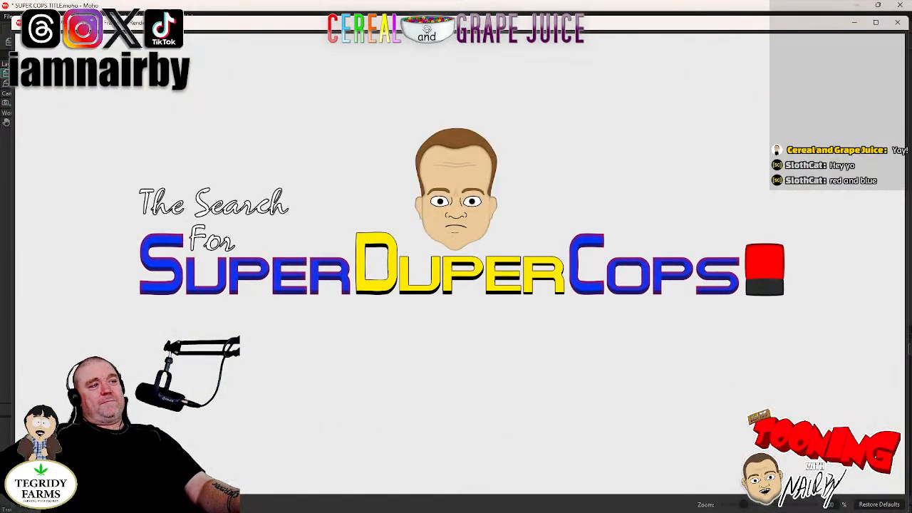
pyautogui.hotkey('ctrl', 's')
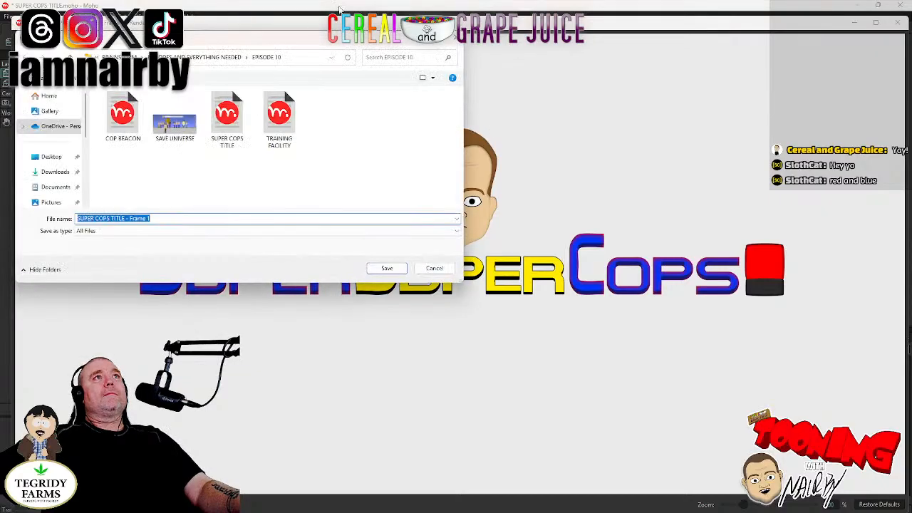
pyautogui.moveTo(281, 40); pyautogui.dragTo(485, 2)
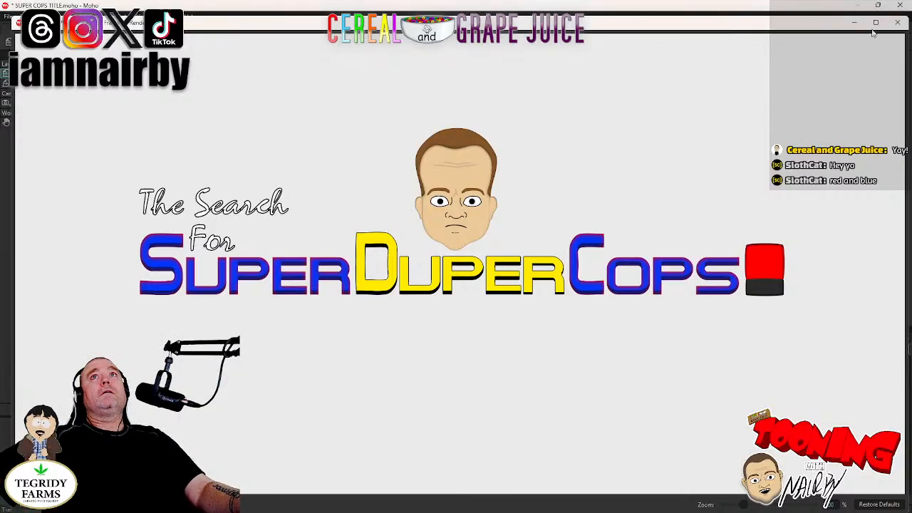
pyautogui.click(897, 22)
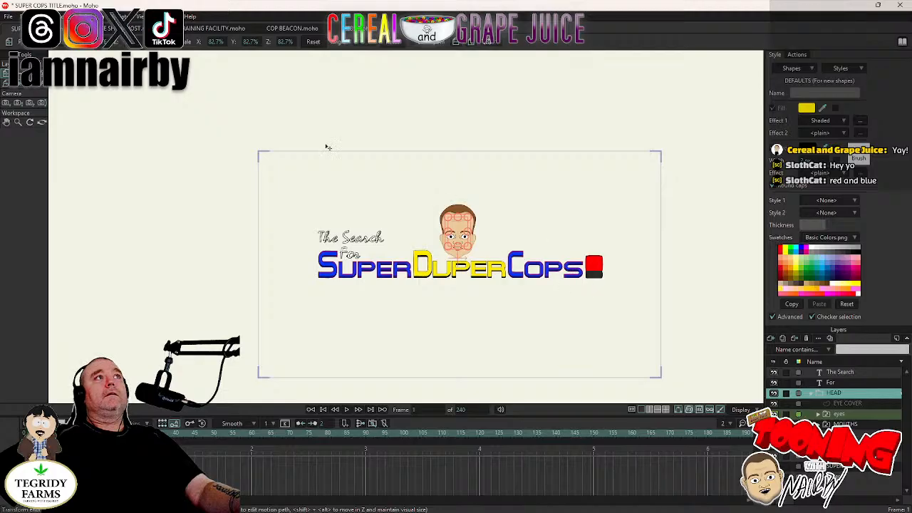
# Add the SUPER COPS TITLE - Frame 1 image to TRAINING FACILITY and, at frame 0, move it left of the SIGN UP HERE banner.
pyautogui.click(188, 29)
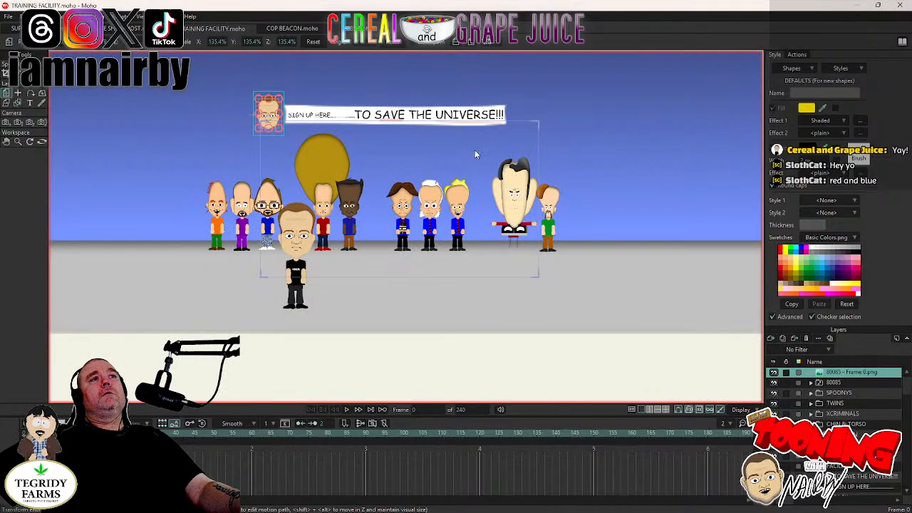
pyautogui.hotkey('ctrl', 'v')
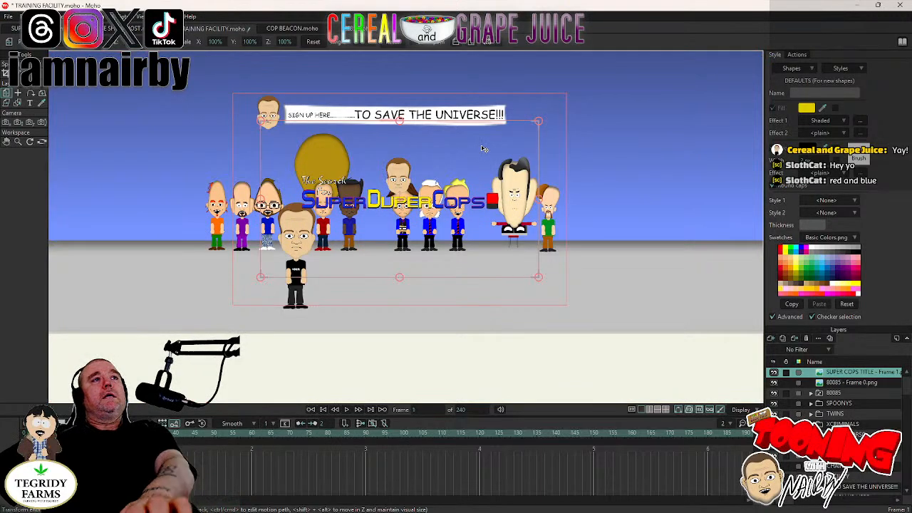
pyautogui.hotkey('ctrl', 'Left')
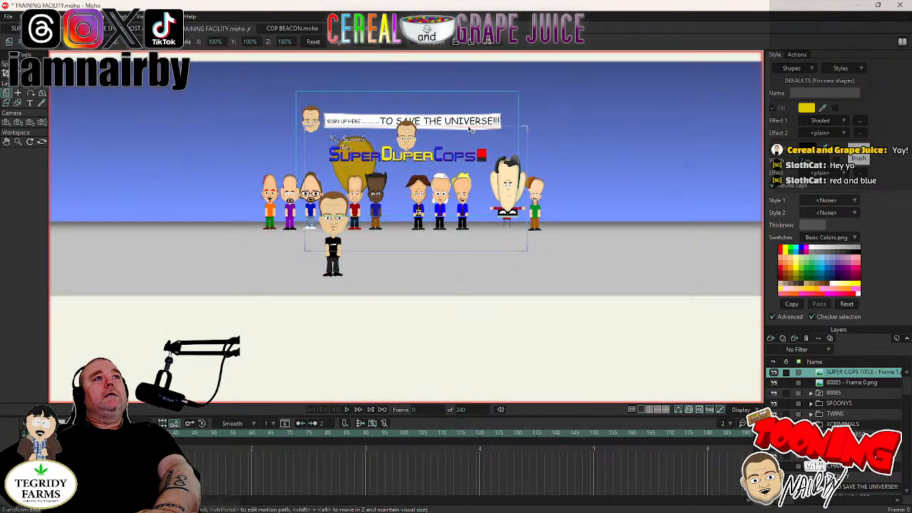
pyautogui.moveTo(470, 130); pyautogui.dragTo(273, 123)
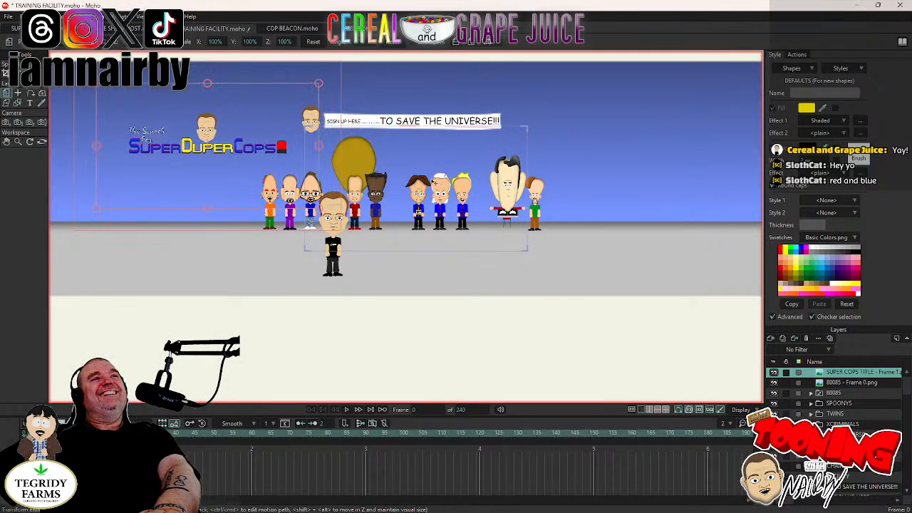
pyautogui.scroll(3, 434, 181)
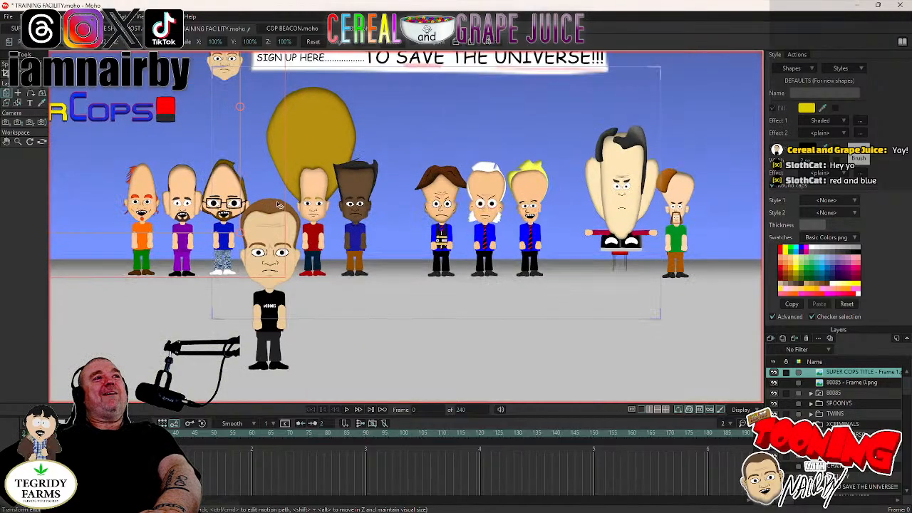